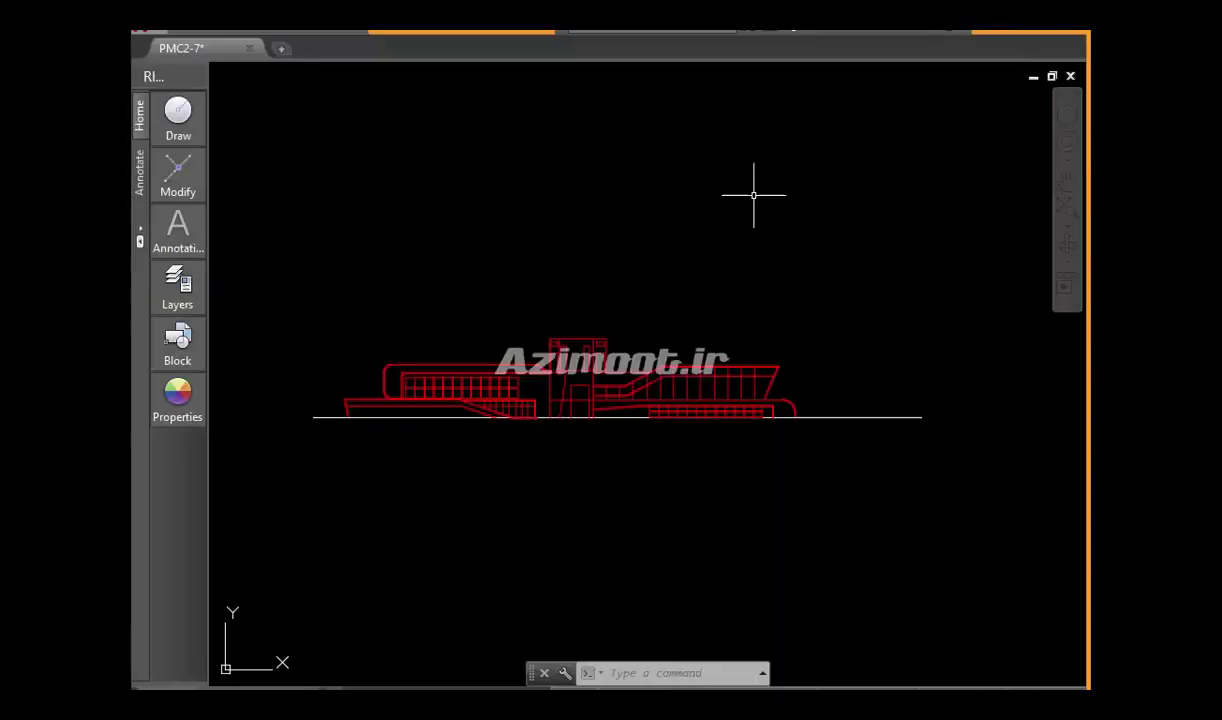
Zoom into the building elevation and make layer 3d 2 current from the Layers dropdown
{"action": "scroll", "coordinate": [622, 404], "scroll_direction": "up", "scroll_amount": 1}
{"action": "scroll", "coordinate": [596, 383], "scroll_direction": "up", "scroll_amount": 2}
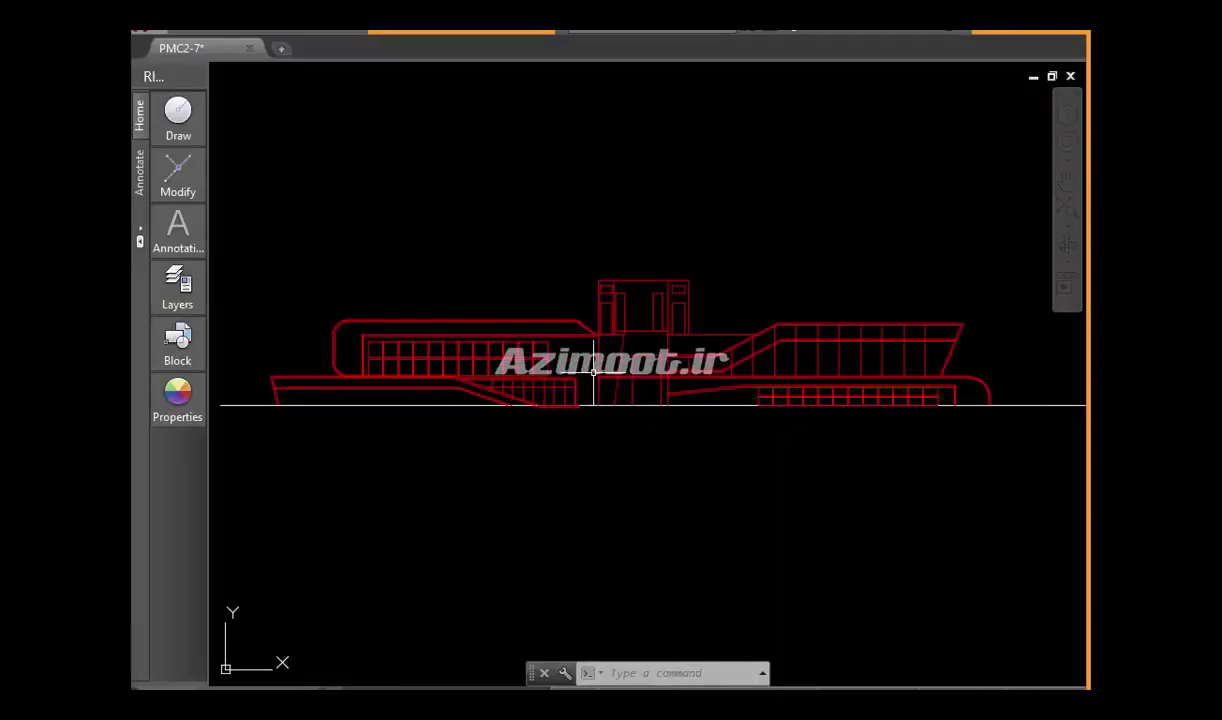
{"action": "middle_click_drag", "start_coordinate": [732, 430], "coordinate": [744, 442]}
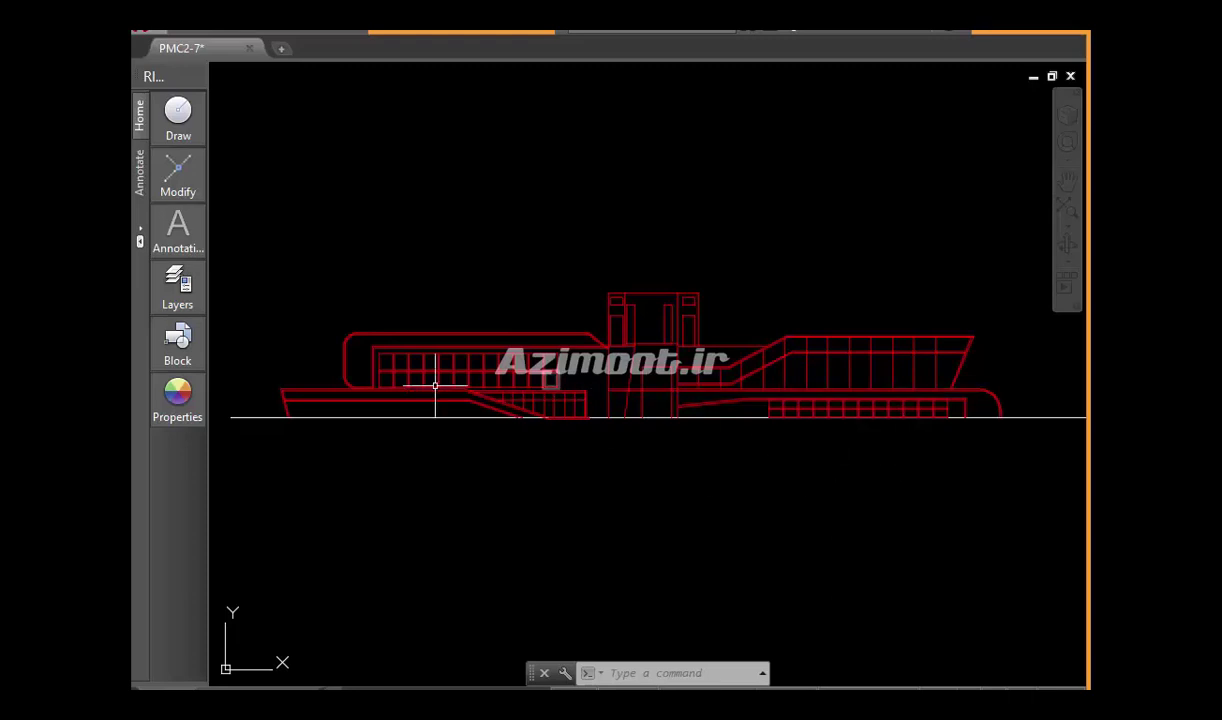
{"action": "mouse_move", "coordinate": [177, 288]}
{"action": "left_click", "coordinate": [383, 279]}
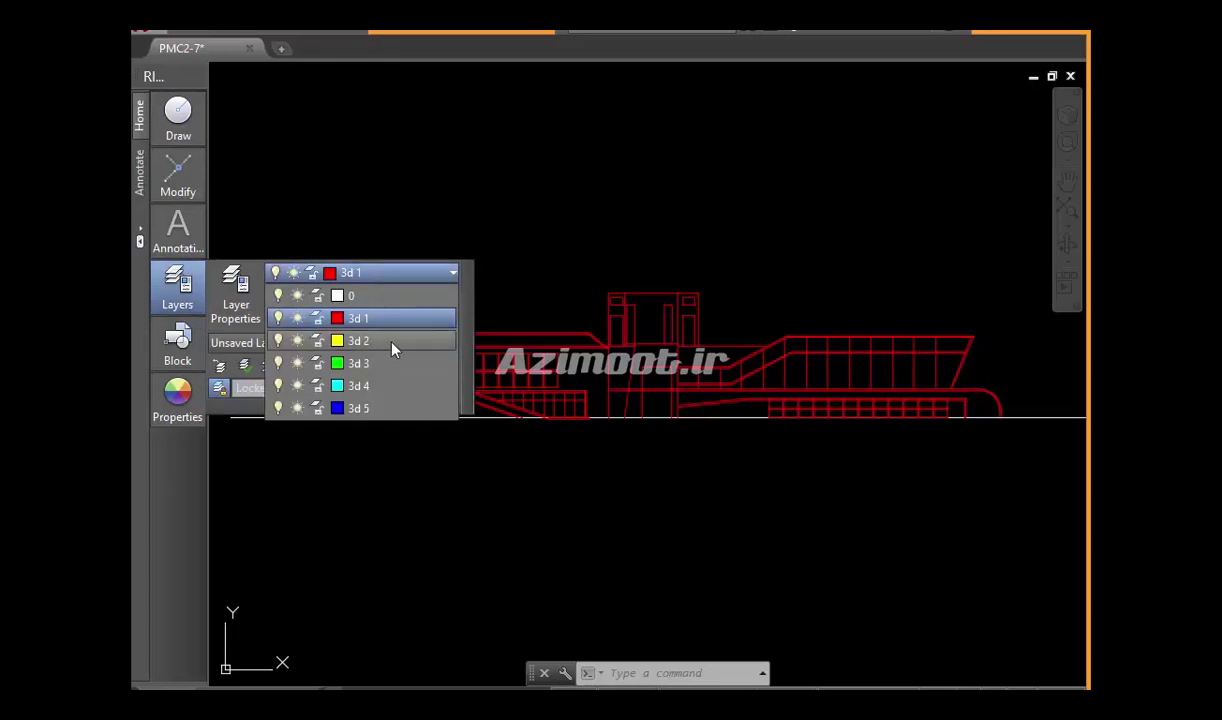
{"action": "left_click", "coordinate": [375, 343]}
{"action": "scroll", "coordinate": [930, 437], "scroll_direction": "up", "scroll_amount": 3}
{"action": "scroll", "coordinate": [995, 423], "scroll_direction": "up", "scroll_amount": 2}
{"action": "middle_click_drag", "start_coordinate": [883, 428], "coordinate": [1000, 432]}
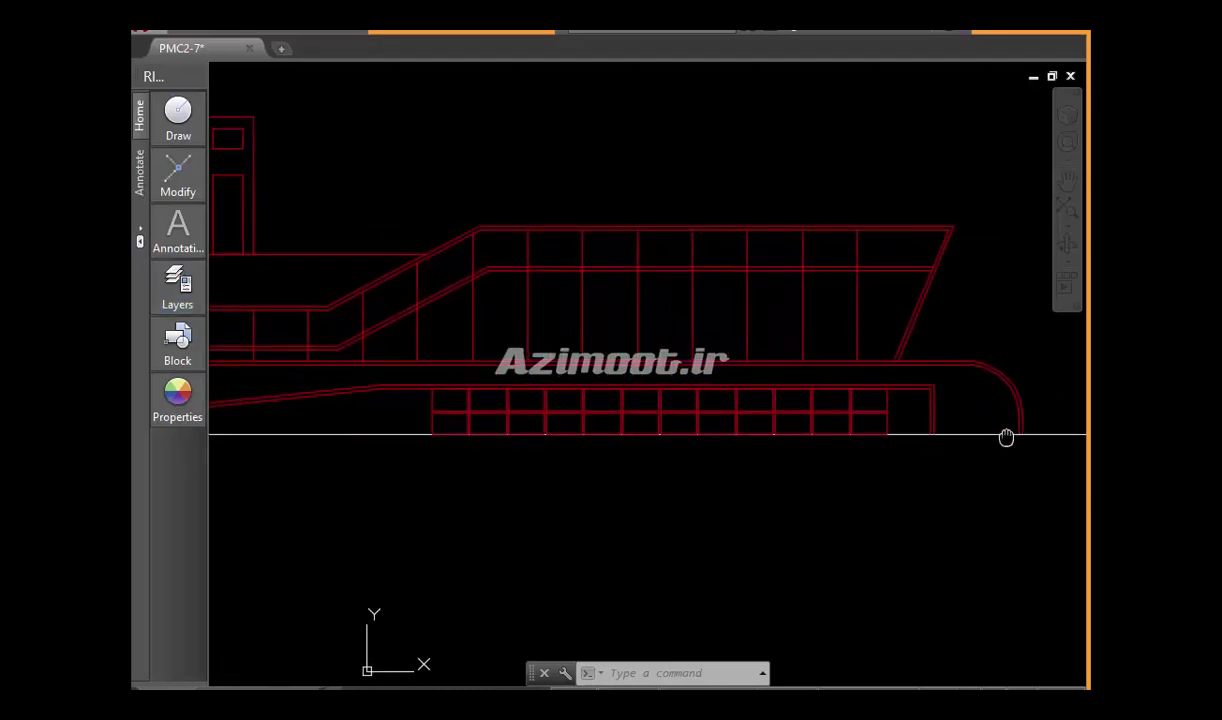
{"action": "scroll", "coordinate": [1000, 430], "scroll_direction": "down", "scroll_amount": 3}
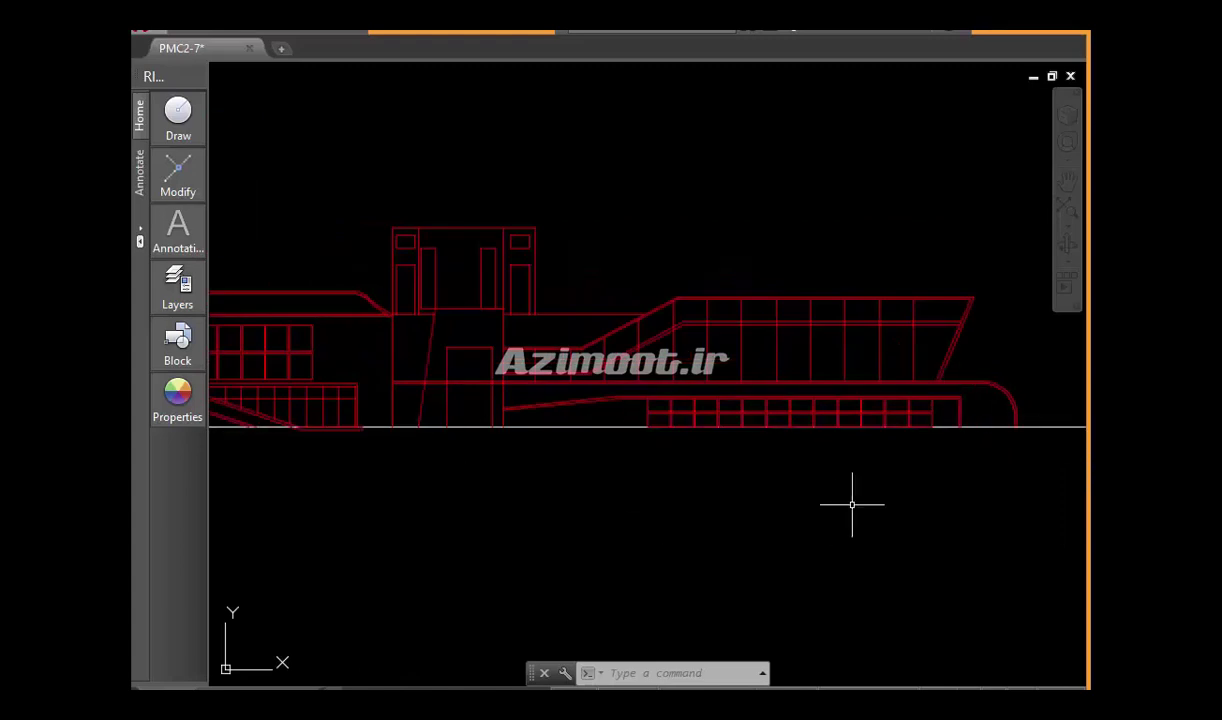
Create a boundary polyline inside the long curved slab band
{"action": "type", "text": "Bo"}
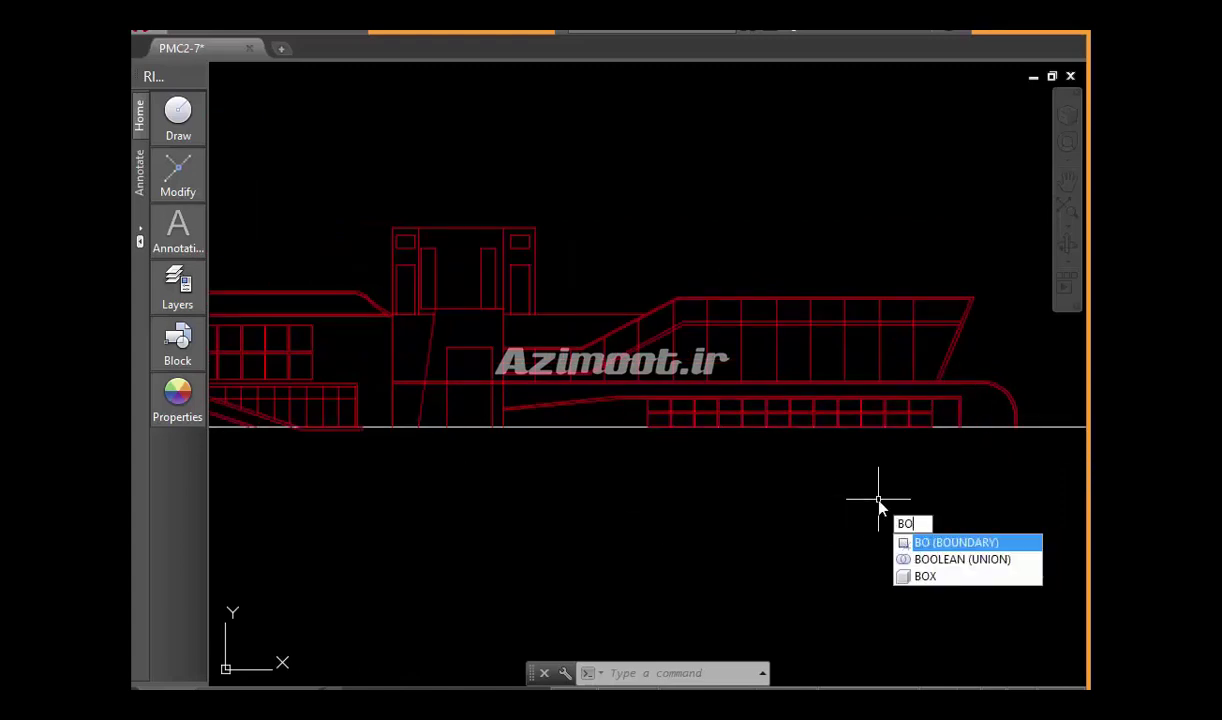
{"action": "key", "text": "Return"}
{"action": "left_click", "coordinate": [632, 268]}
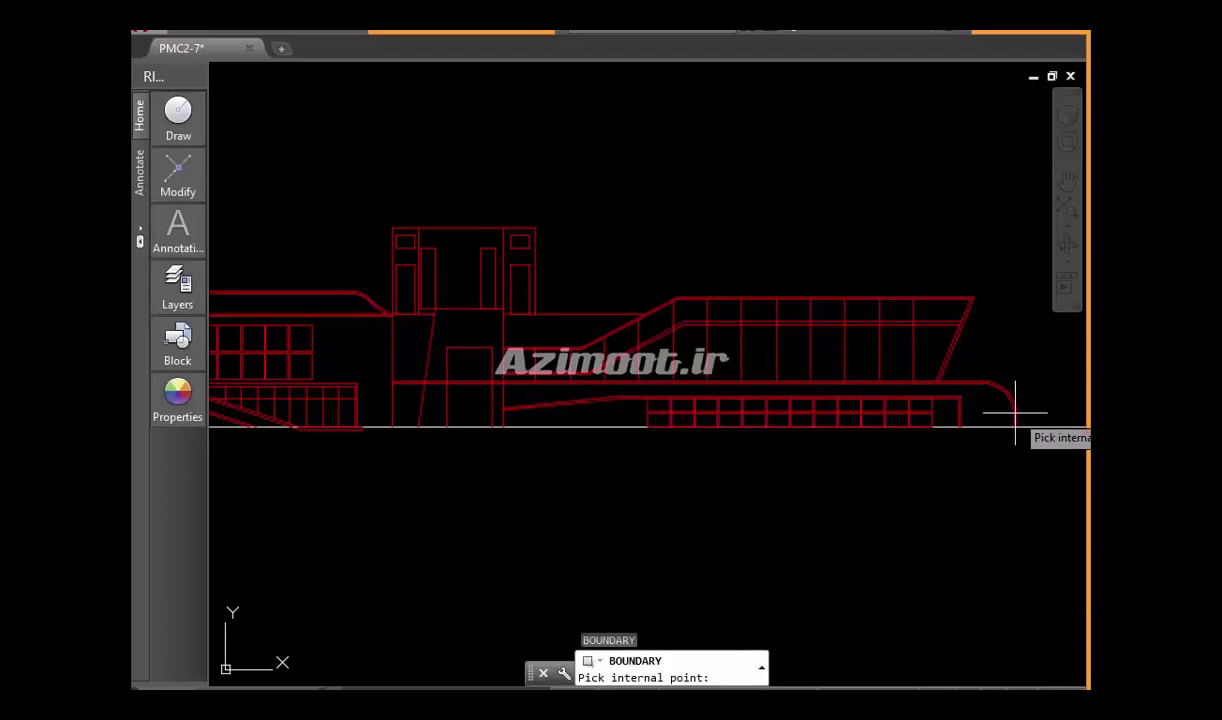
{"action": "left_click", "coordinate": [1015, 412]}
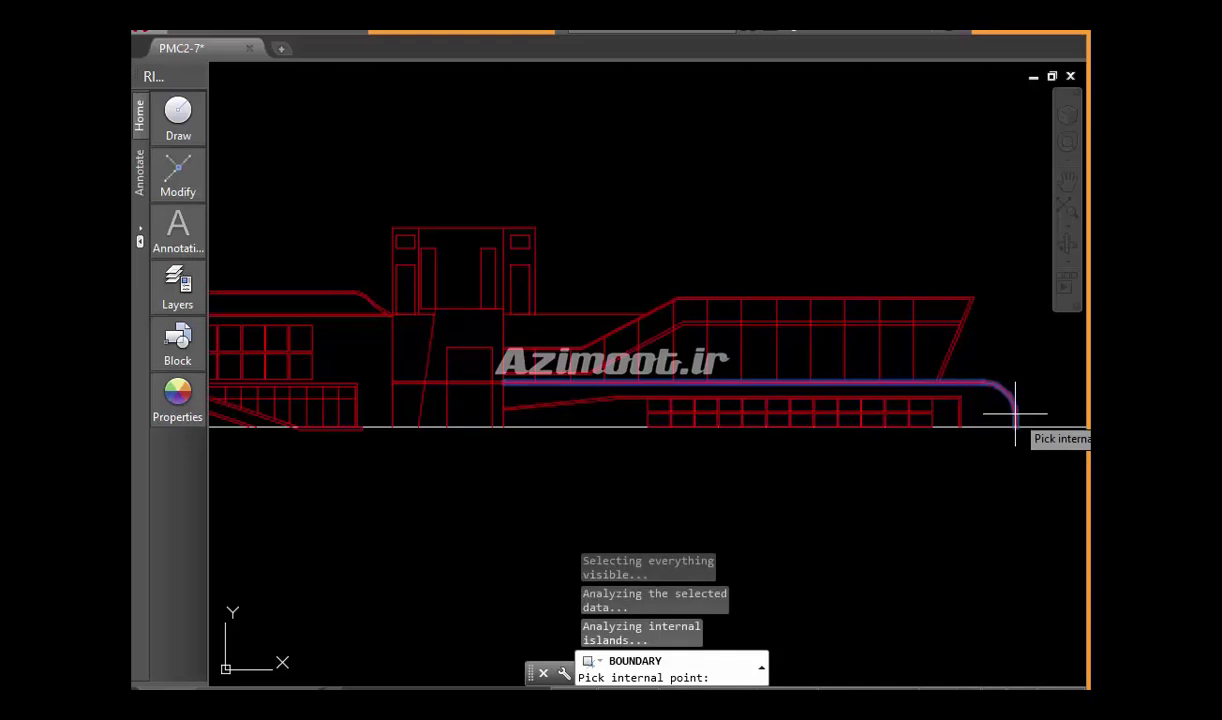
{"action": "key", "text": "Return"}
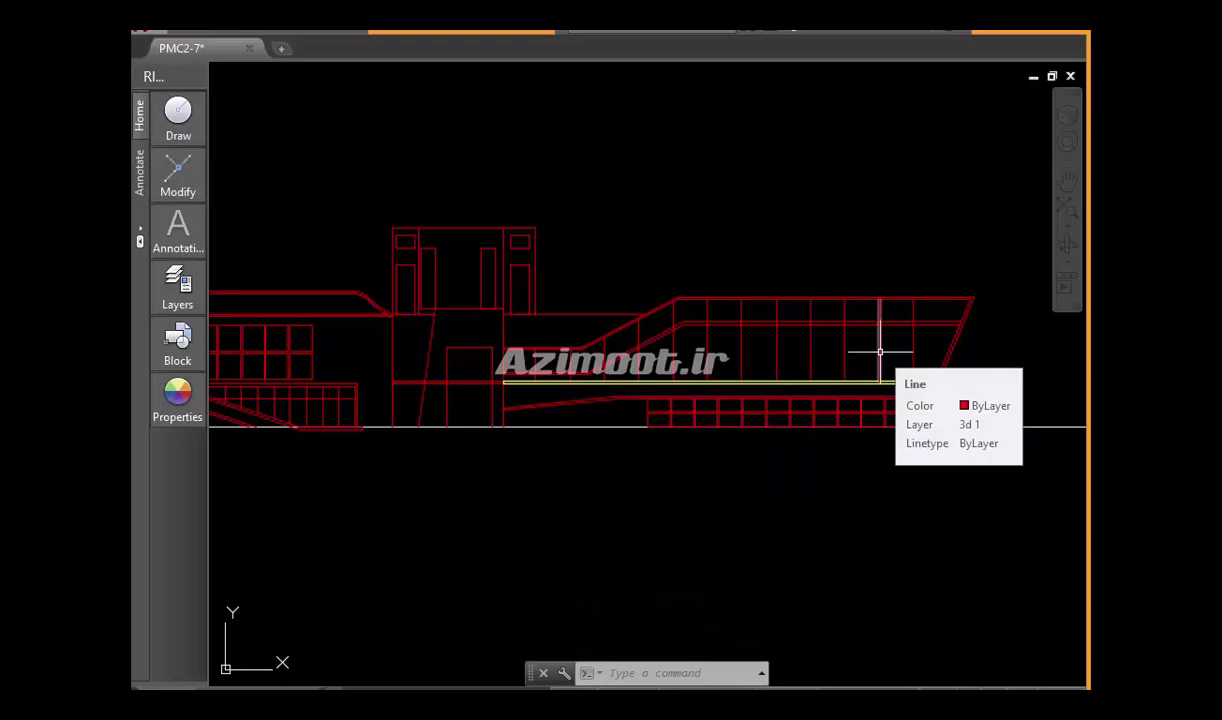
Create a second boundary polyline inside the lower slanted slab band with BO
{"action": "scroll", "coordinate": [945, 406], "scroll_direction": "up", "scroll_amount": 2}
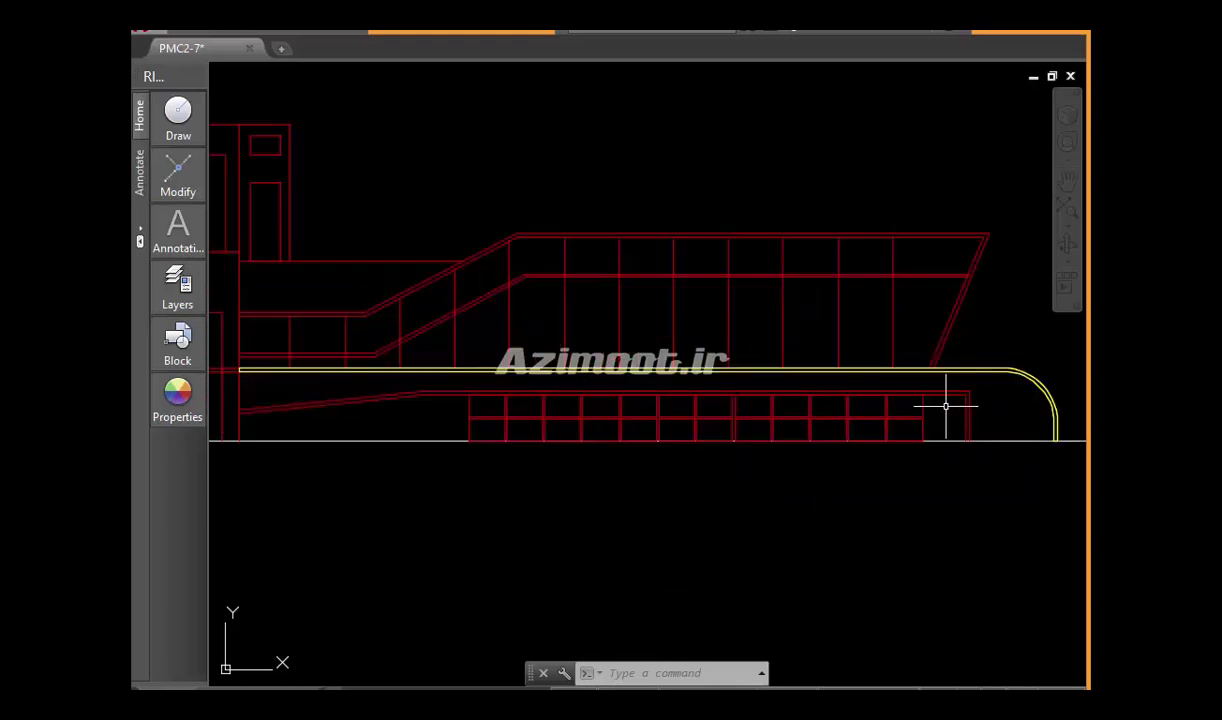
{"action": "type", "text": "bo"}
{"action": "key", "text": "Return"}
{"action": "key", "text": "Return"}
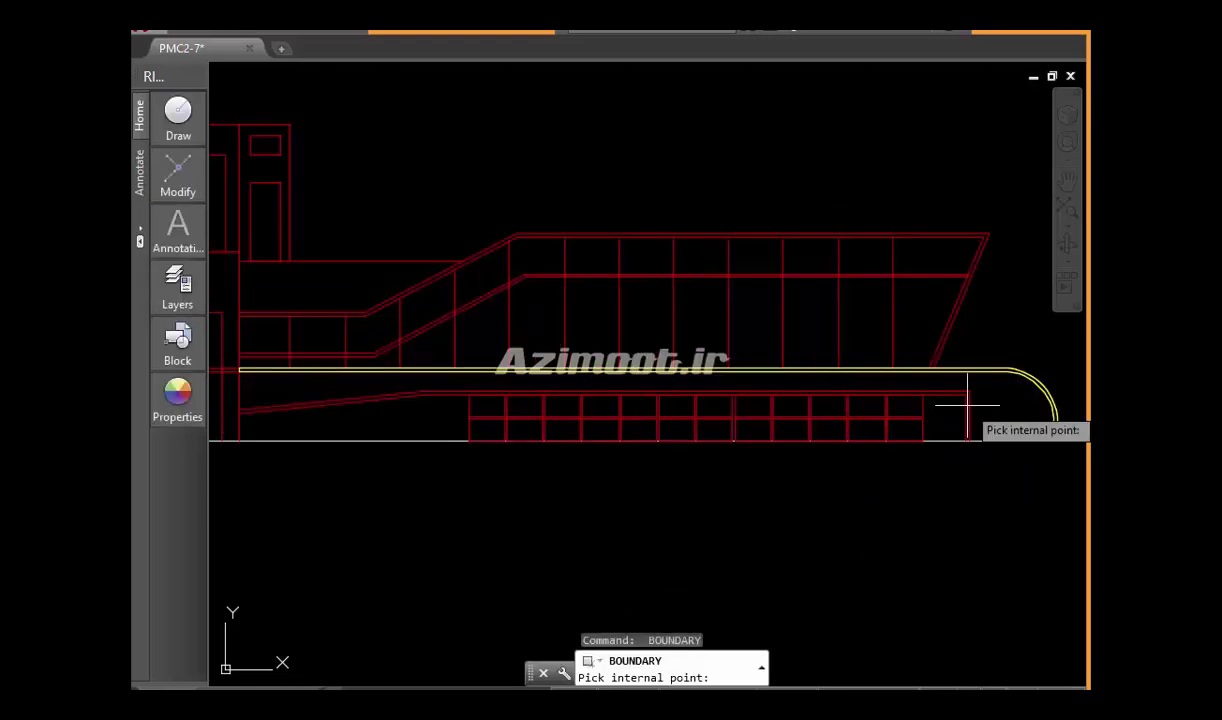
{"action": "left_click", "coordinate": [968, 406]}
{"action": "key", "text": "Return"}
{"action": "scroll", "coordinate": [813, 480], "scroll_direction": "down", "scroll_amount": 3}
{"action": "middle_click_drag", "start_coordinate": [813, 480], "coordinate": [826, 505]}
{"action": "scroll", "coordinate": [969, 401], "scroll_direction": "up", "scroll_amount": 2}
Trace a boundary in the upper sloping facade band, then undo it
{"action": "key", "text": "Return"}
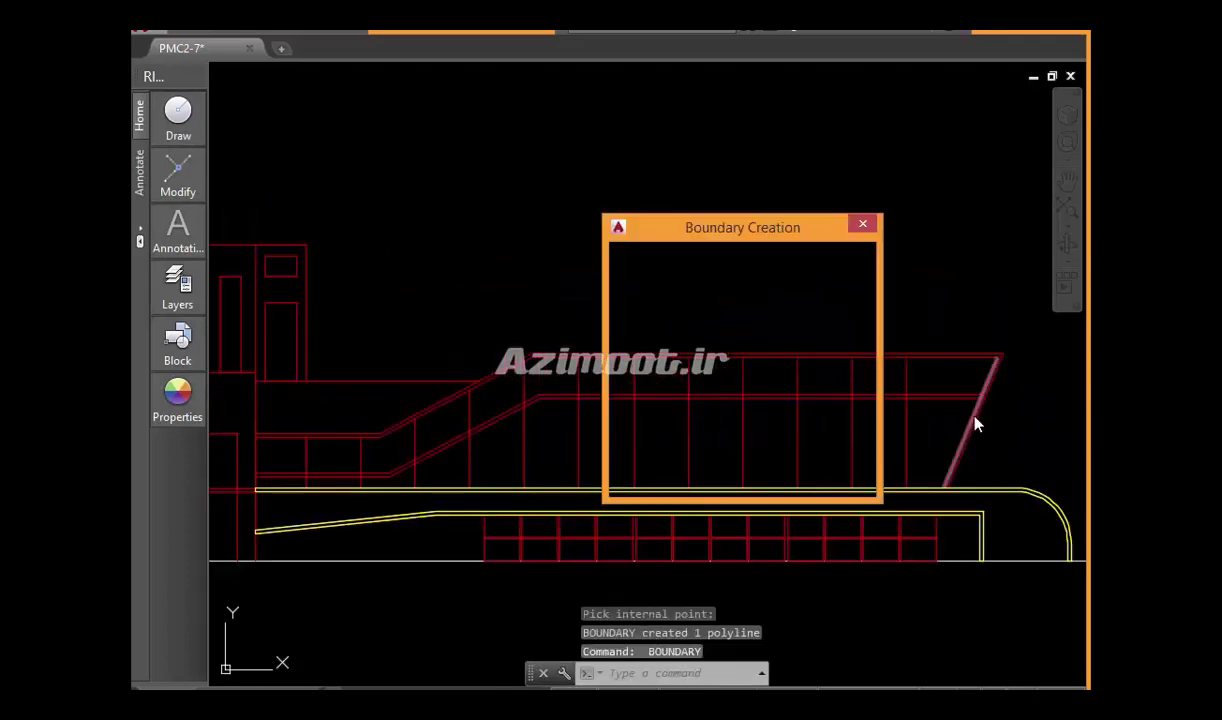
{"action": "key", "text": "Return"}
{"action": "left_click", "coordinate": [970, 415]}
{"action": "key", "text": "Return"}
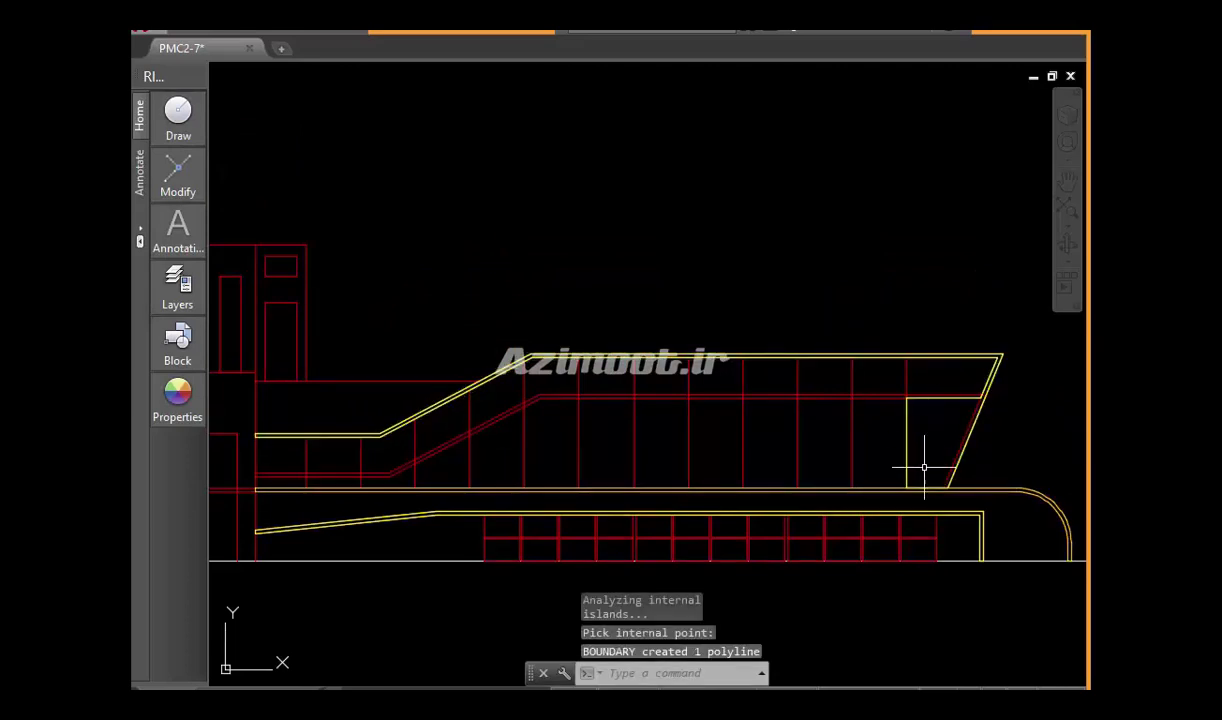
{"action": "key", "text": "ctrl+z"}
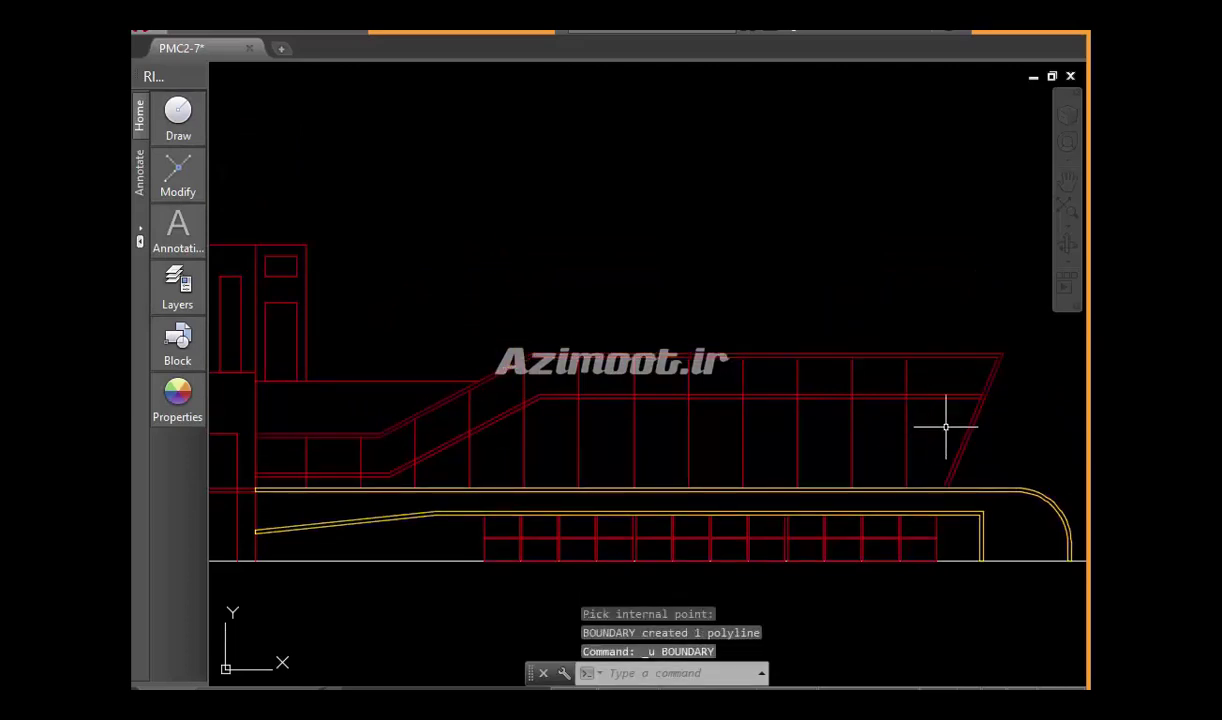
{"action": "scroll", "coordinate": [945, 427], "scroll_direction": "up", "scroll_amount": 3}
{"action": "scroll", "coordinate": [949, 510], "scroll_direction": "up", "scroll_amount": 3}
Try extending the diagonal line with EX, then cancel the extend
{"action": "middle_click_drag", "start_coordinate": [936, 537], "coordinate": [909, 491]}
{"action": "type", "text": "ex"}
{"action": "key", "text": "Return"}
{"action": "key", "text": "Return"}
{"action": "left_click", "coordinate": [906, 469]}
{"action": "scroll", "coordinate": [873, 469], "scroll_direction": "down", "scroll_amount": 3}
{"action": "key", "text": "Escape"}
{"action": "scroll", "coordinate": [860, 460], "scroll_direction": "down", "scroll_amount": 2}
{"action": "middle_click_drag", "start_coordinate": [860, 460], "coordinate": [973, 462]}
Create a closed boundary inside the sloping upper balcony band with BO
{"action": "type", "text": "b"}
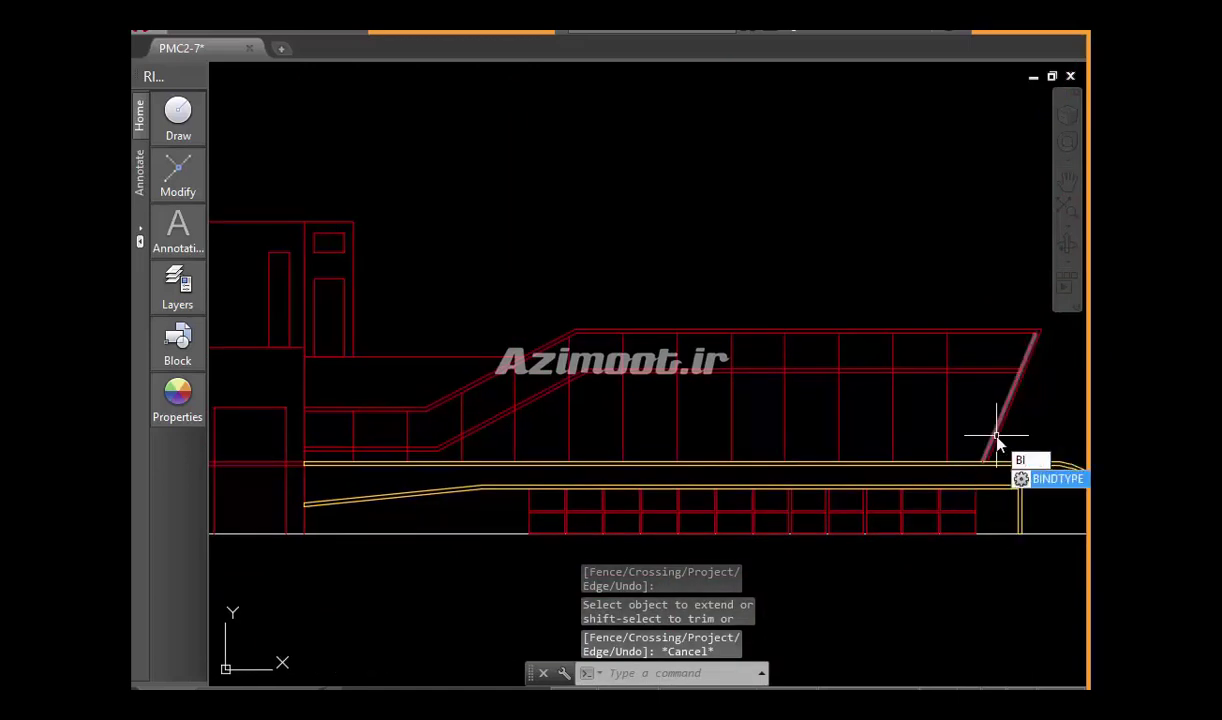
{"action": "type", "text": "o"}
{"action": "key", "text": "Return"}
{"action": "key", "text": "Escape"}
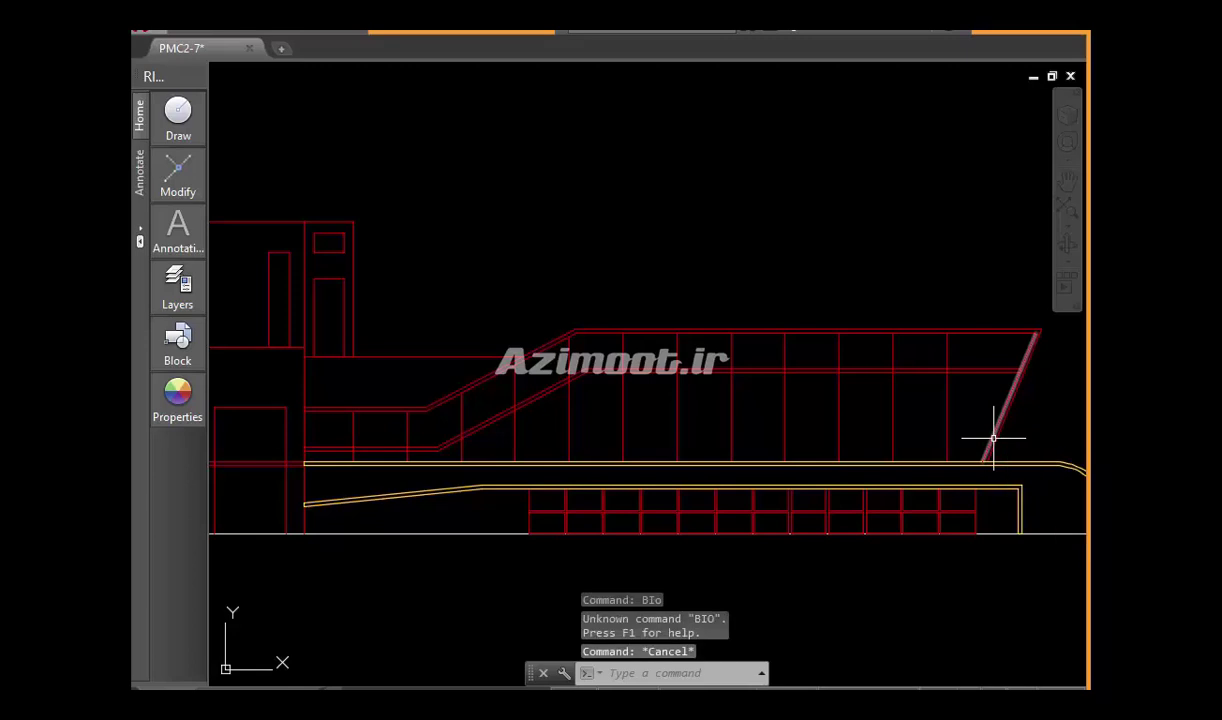
{"action": "type", "text": "o"}
{"action": "key", "text": "Return"}
{"action": "key", "text": "Return"}
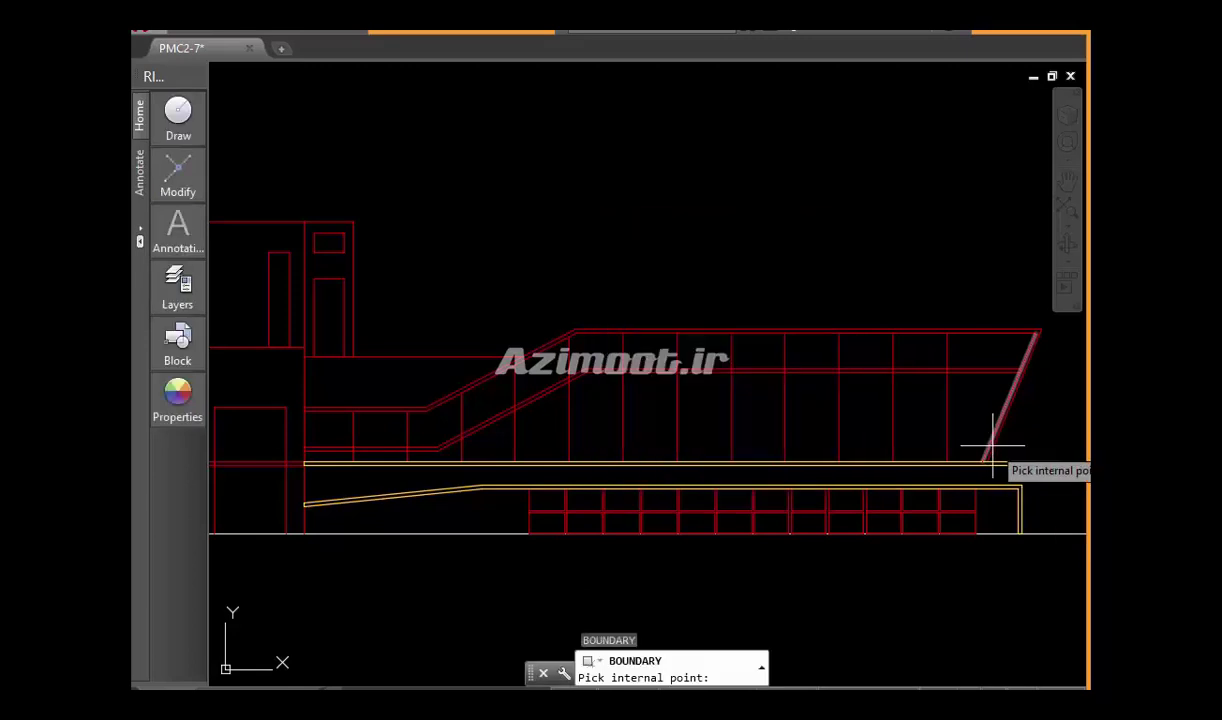
{"action": "left_click", "coordinate": [976, 450]}
{"action": "key", "text": "Return"}
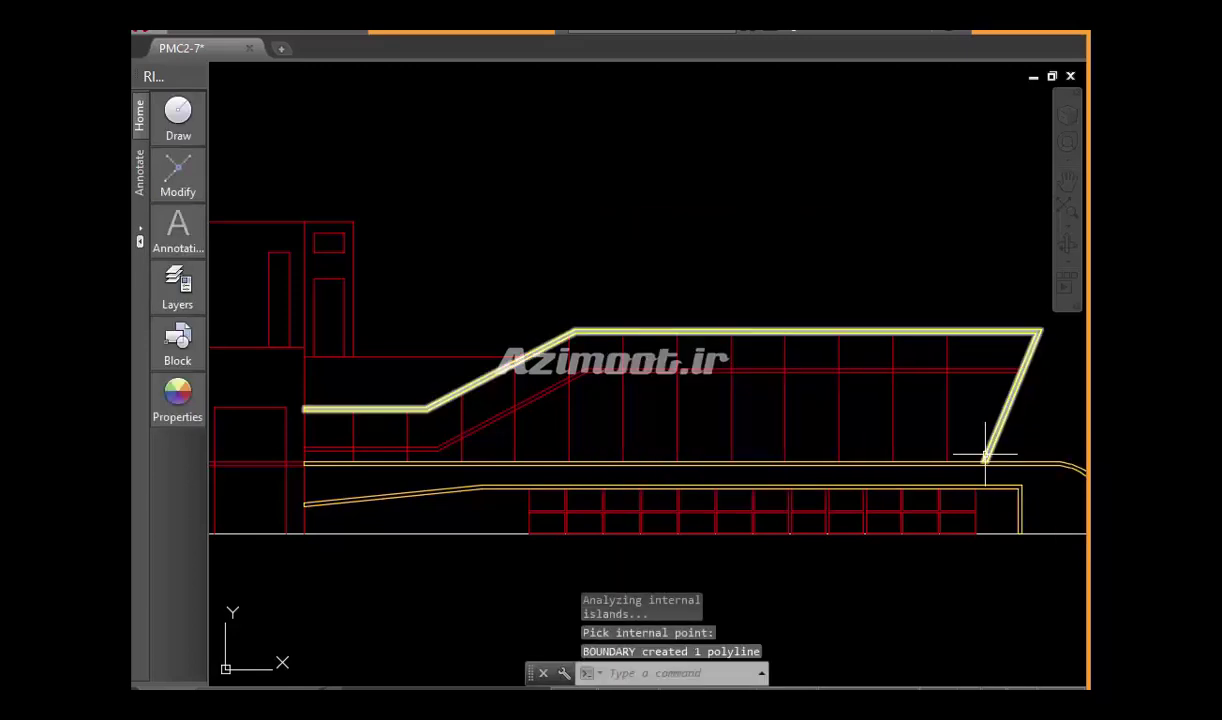
Pan over to the left wing of the elevation and restart boundary tracing
{"action": "scroll", "coordinate": [884, 483], "scroll_direction": "down", "scroll_amount": 1}
{"action": "scroll", "coordinate": [917, 445], "scroll_direction": "down", "scroll_amount": 2}
{"action": "scroll", "coordinate": [876, 469], "scroll_direction": "down", "scroll_amount": 3}
{"action": "scroll", "coordinate": [648, 464], "scroll_direction": "up", "scroll_amount": 8}
{"action": "mouse_move", "coordinate": [648, 464]}
{"action": "middle_mouse_down"}
{"action": "mouse_move", "coordinate": [829, 494]}
{"action": "mouse_move", "coordinate": [759, 483]}
{"action": "mouse_move", "coordinate": [731, 442]}
{"action": "middle_mouse_up"}
{"action": "scroll", "coordinate": [832, 485], "scroll_direction": "down", "scroll_amount": 2}
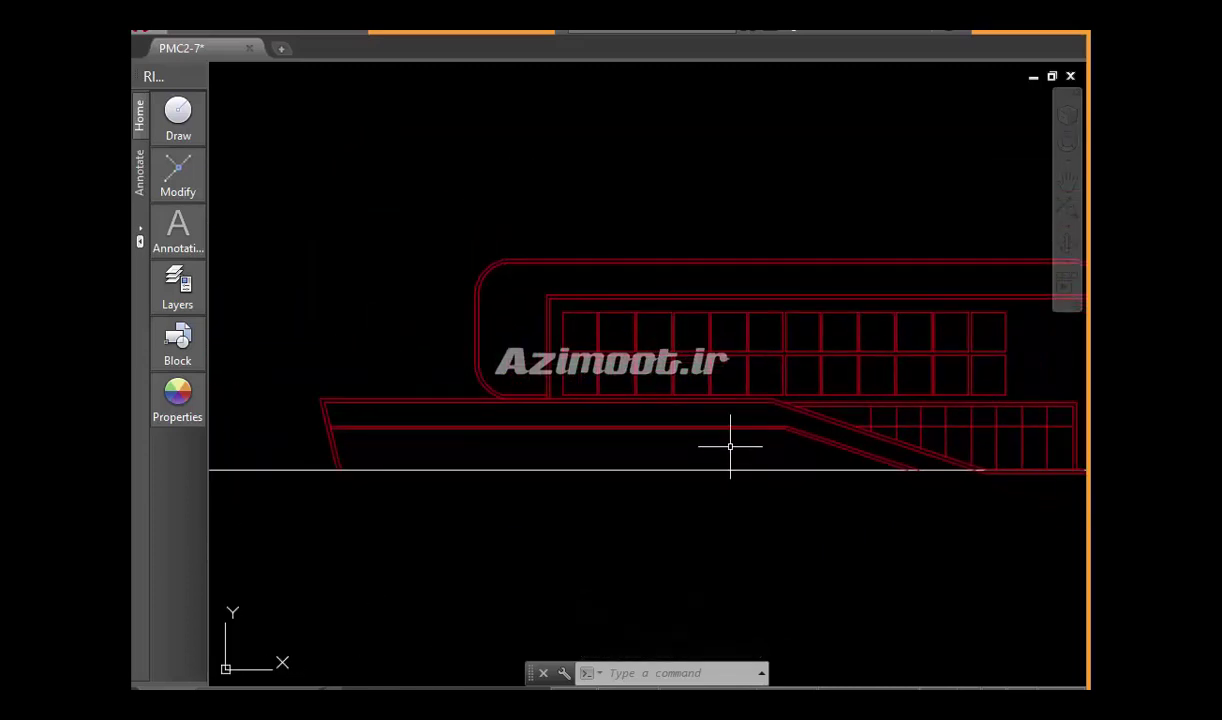
{"action": "scroll", "coordinate": [731, 442], "scroll_direction": "up", "scroll_amount": 2}
{"action": "key", "text": "Return"}
{"action": "key", "text": "Return"}
Create a boundary polyline inside the left wing's sloping slab
{"action": "scroll", "coordinate": [750, 445], "scroll_direction": "down", "scroll_amount": 2}
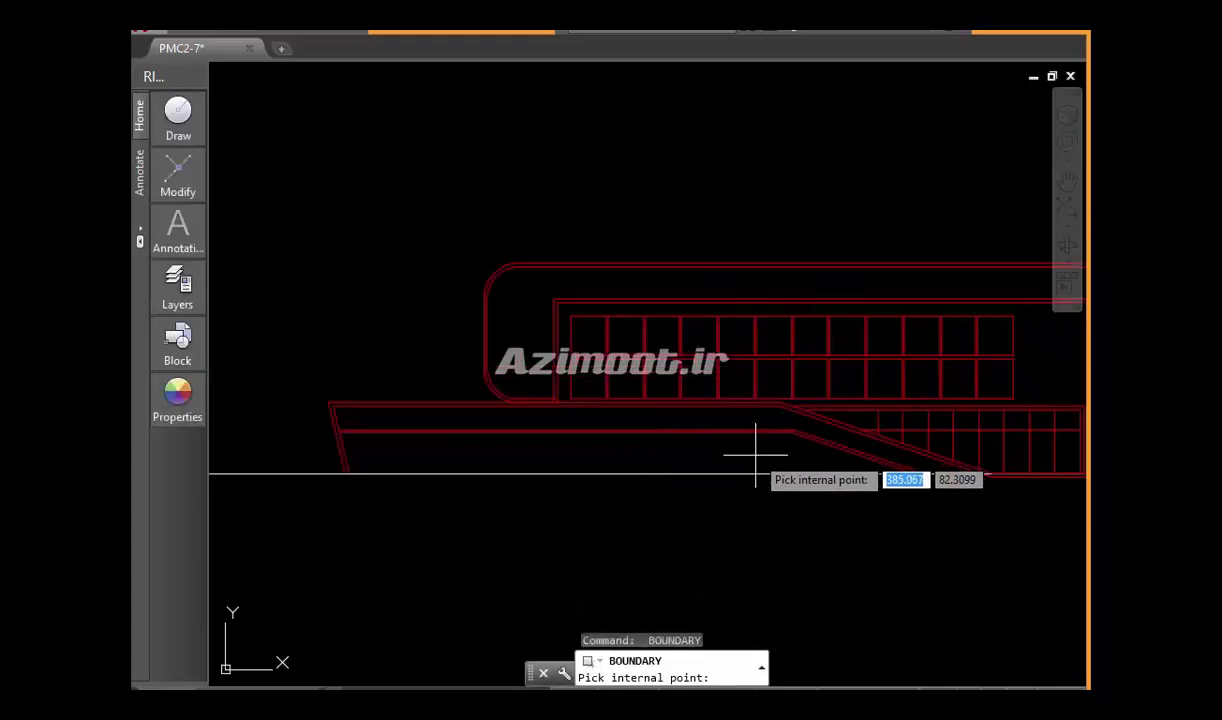
{"action": "left_click", "coordinate": [760, 432]}
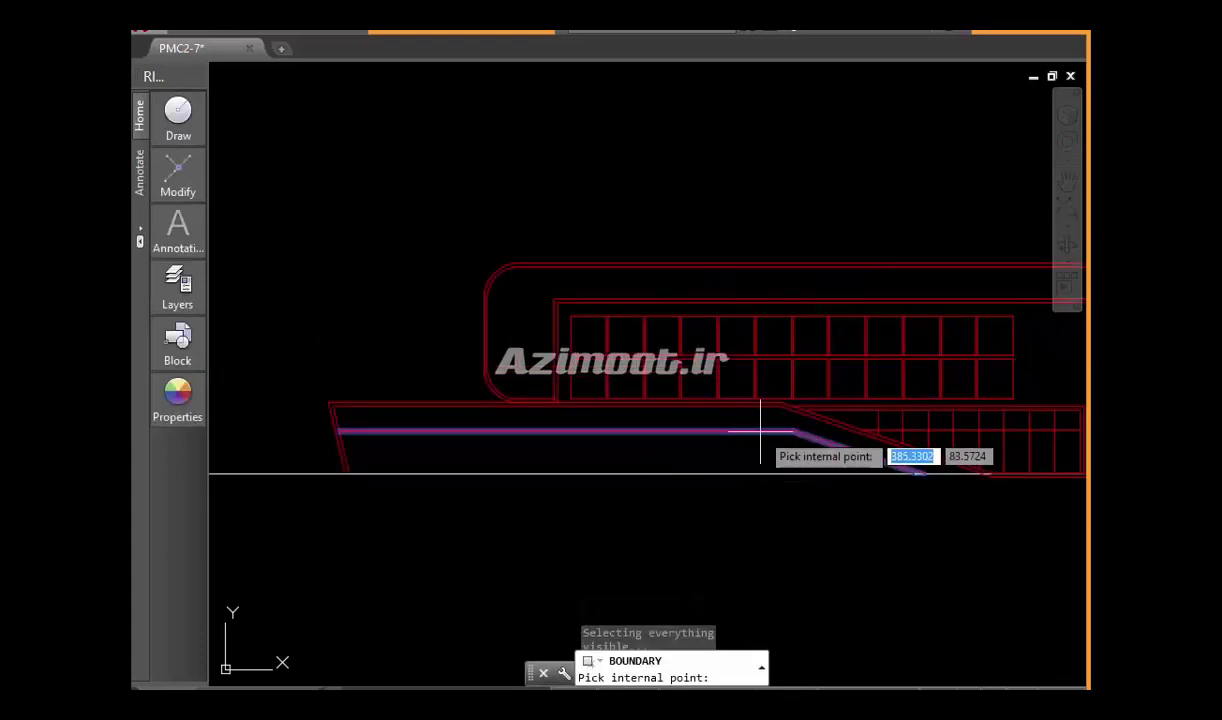
{"action": "key", "text": "Return"}
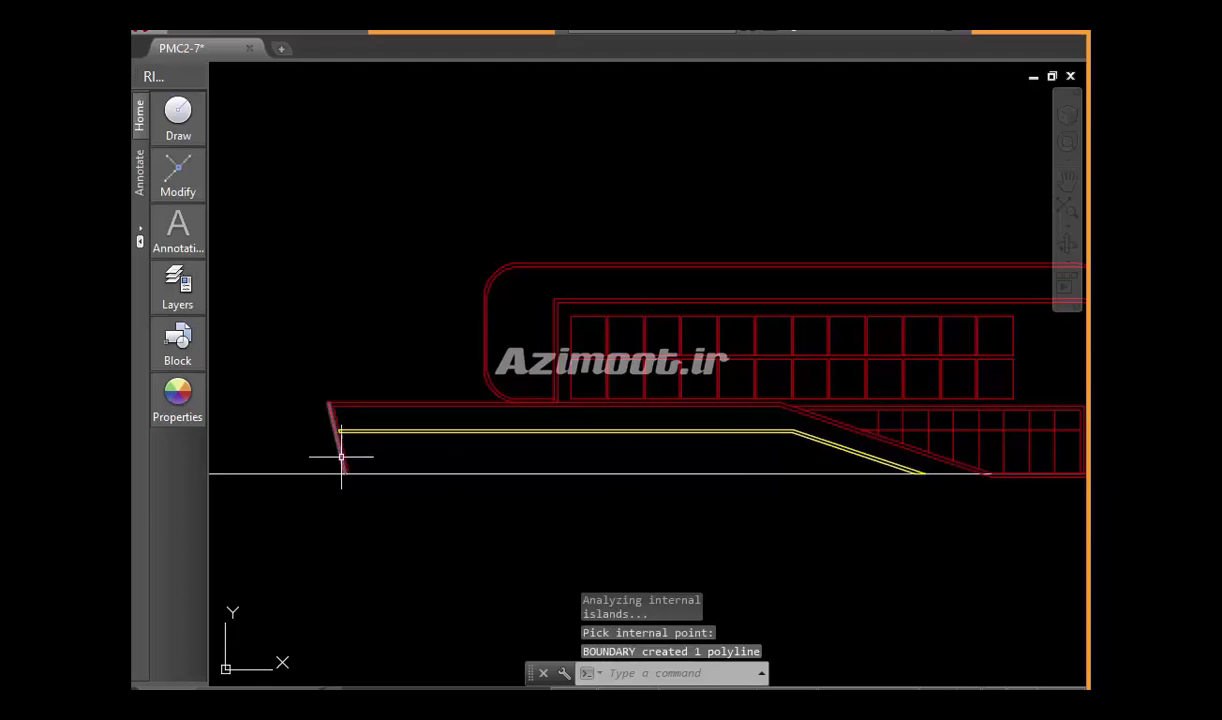
Try tracing a boundary near the slab's left end, dismiss the gap errors, and cancel
{"action": "key", "text": "Return"}
{"action": "key", "text": "Return"}
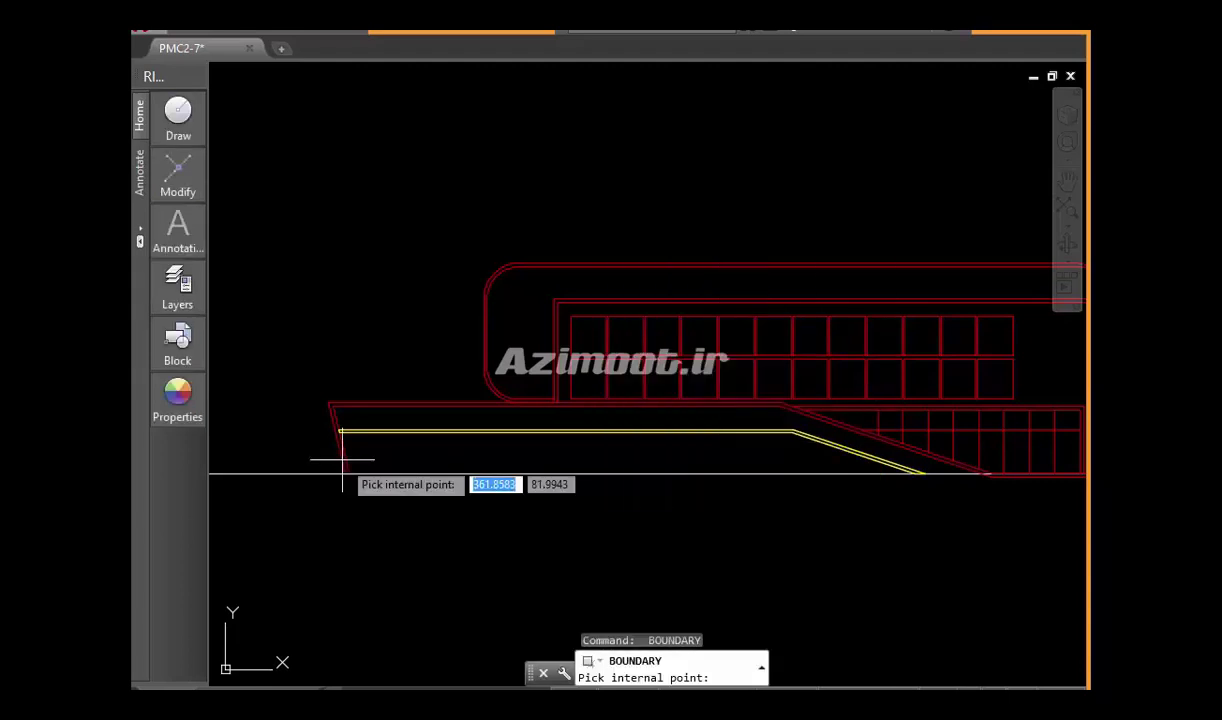
{"action": "left_click", "coordinate": [342, 460]}
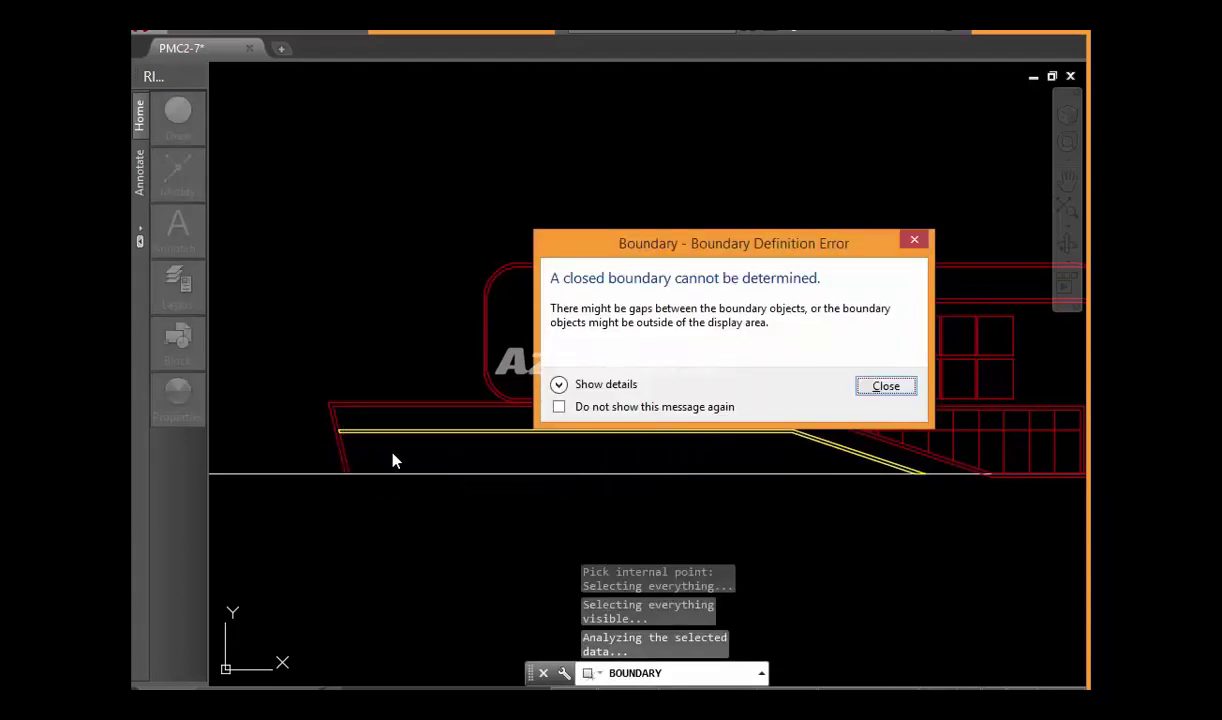
{"action": "key", "text": "Return"}
{"action": "left_click", "coordinate": [342, 457]}
{"action": "key", "text": "Return"}
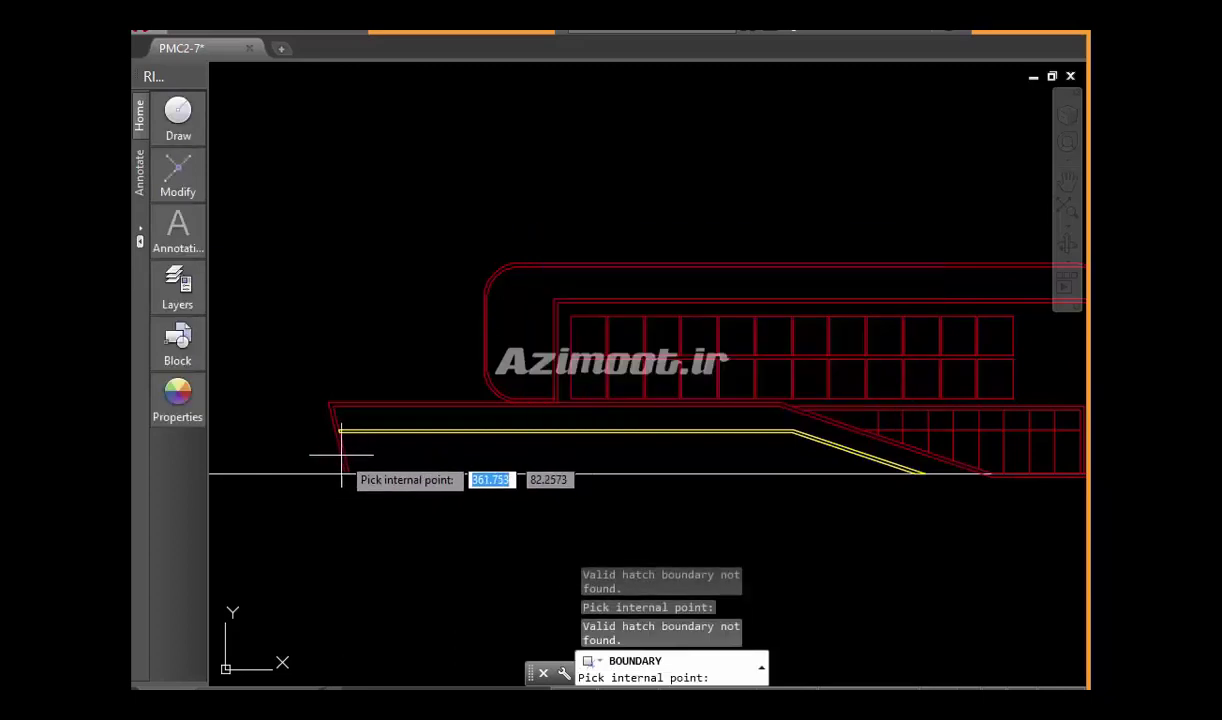
{"action": "scroll", "coordinate": [363, 445], "scroll_direction": "up", "scroll_amount": 2}
{"action": "left_click", "coordinate": [372, 466]}
{"action": "scroll", "coordinate": [314, 450], "scroll_direction": "down", "scroll_amount": 2}
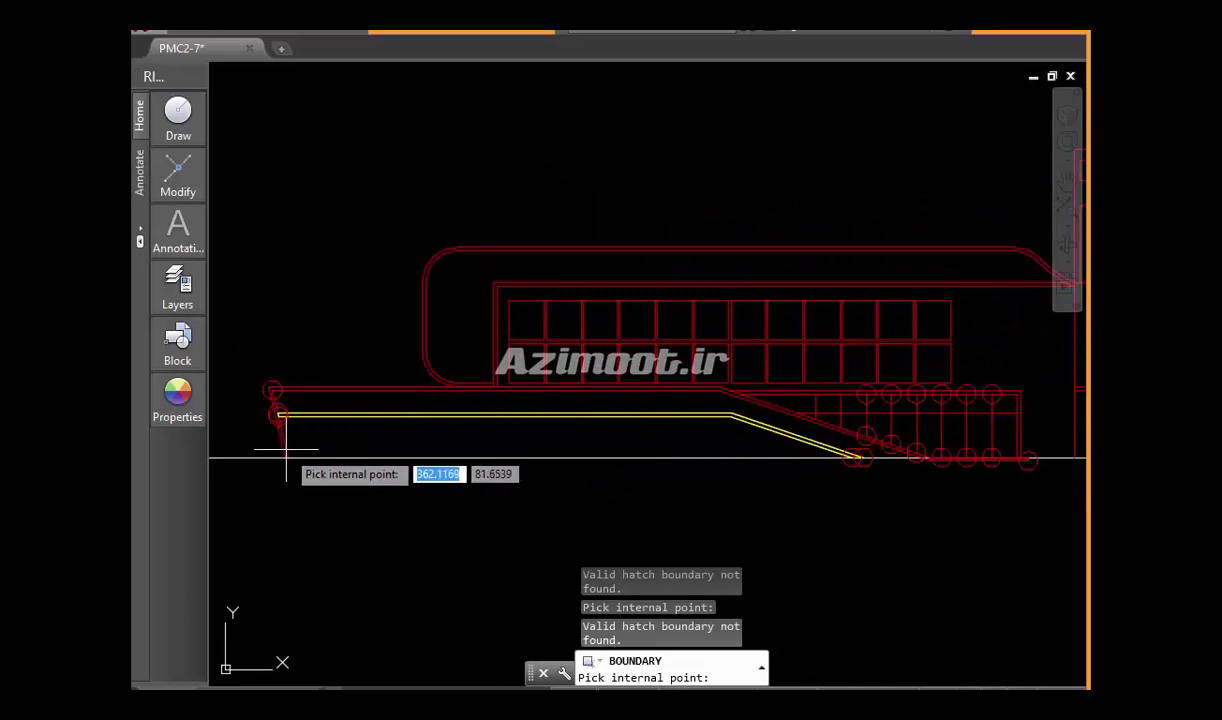
{"action": "left_click", "coordinate": [284, 452]}
{"action": "key", "text": "Return"}
{"action": "scroll", "coordinate": [283, 452], "scroll_direction": "up", "scroll_amount": 3}
{"action": "key", "text": "Escape"}
{"action": "scroll", "coordinate": [311, 450], "scroll_direction": "up", "scroll_amount": 4}
Attempt to extend lines to close the gaps, cancel, and zoom around the left wing
{"action": "type", "text": "x"}
{"action": "key", "text": "Return"}
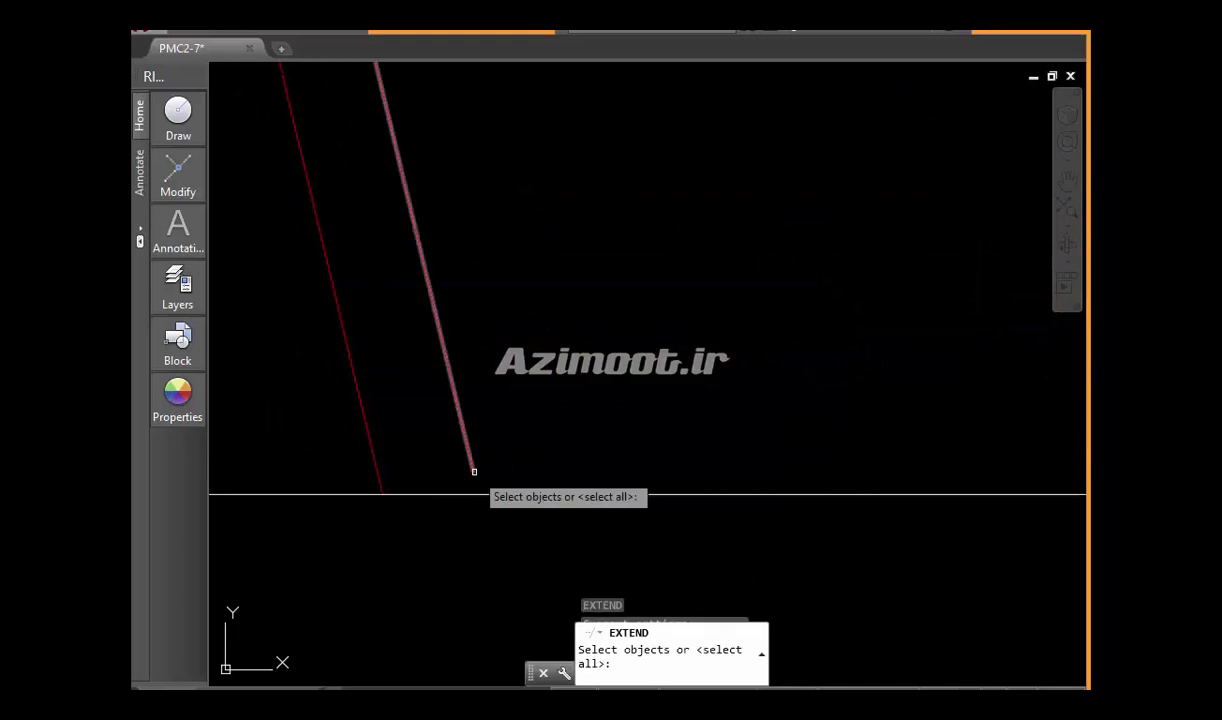
{"action": "key", "text": "Return"}
{"action": "left_click", "coordinate": [466, 458]}
{"action": "scroll", "coordinate": [475, 480], "scroll_direction": "down", "scroll_amount": 3}
{"action": "key", "text": "Escape"}
{"action": "scroll", "coordinate": [390, 480], "scroll_direction": "down", "scroll_amount": 3}
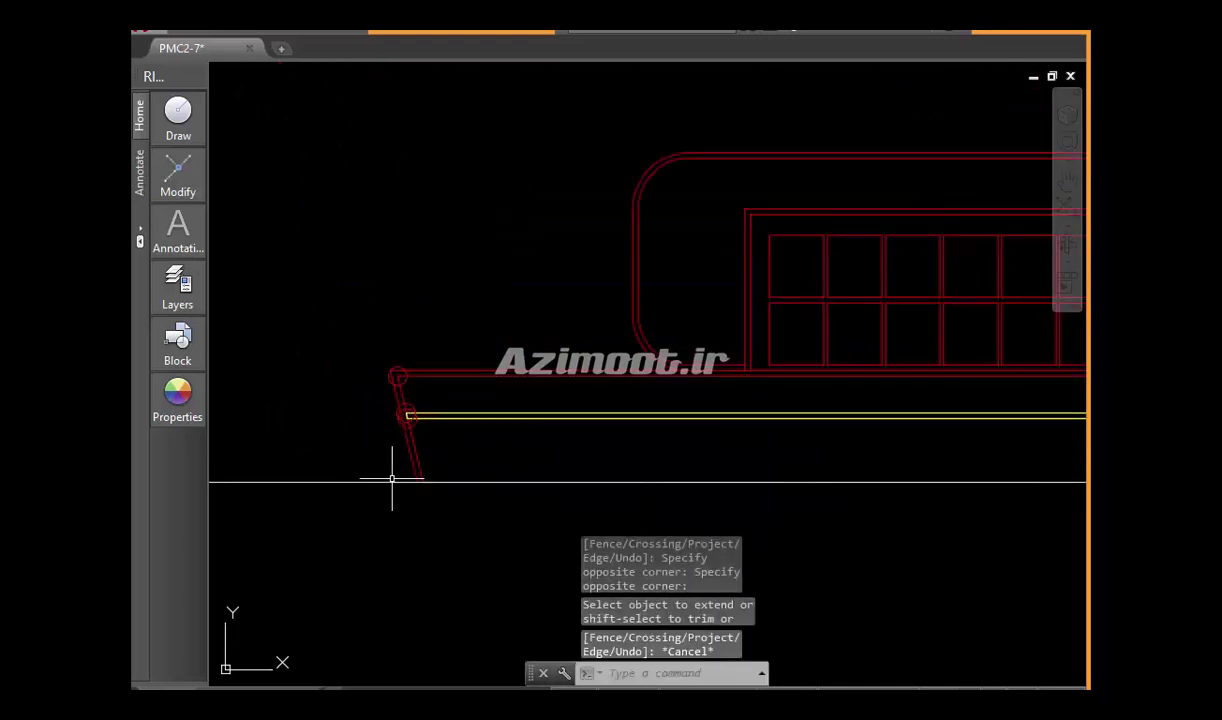
{"action": "scroll", "coordinate": [316, 453], "scroll_direction": "up", "scroll_amount": 2}
{"action": "scroll", "coordinate": [1083, 415], "scroll_direction": "up", "scroll_amount": 3}
{"action": "scroll", "coordinate": [496, 314], "scroll_direction": "down", "scroll_amount": 3}
{"action": "scroll", "coordinate": [668, 401], "scroll_direction": "up", "scroll_amount": 3}
{"action": "scroll", "coordinate": [794, 423], "scroll_direction": "down", "scroll_amount": 1}
{"action": "scroll", "coordinate": [743, 436], "scroll_direction": "down", "scroll_amount": 1}
{"action": "scroll", "coordinate": [743, 436], "scroll_direction": "down", "scroll_amount": 3}
{"action": "scroll", "coordinate": [790, 425], "scroll_direction": "up", "scroll_amount": 6}
{"action": "scroll", "coordinate": [728, 413], "scroll_direction": "down", "scroll_amount": 7}
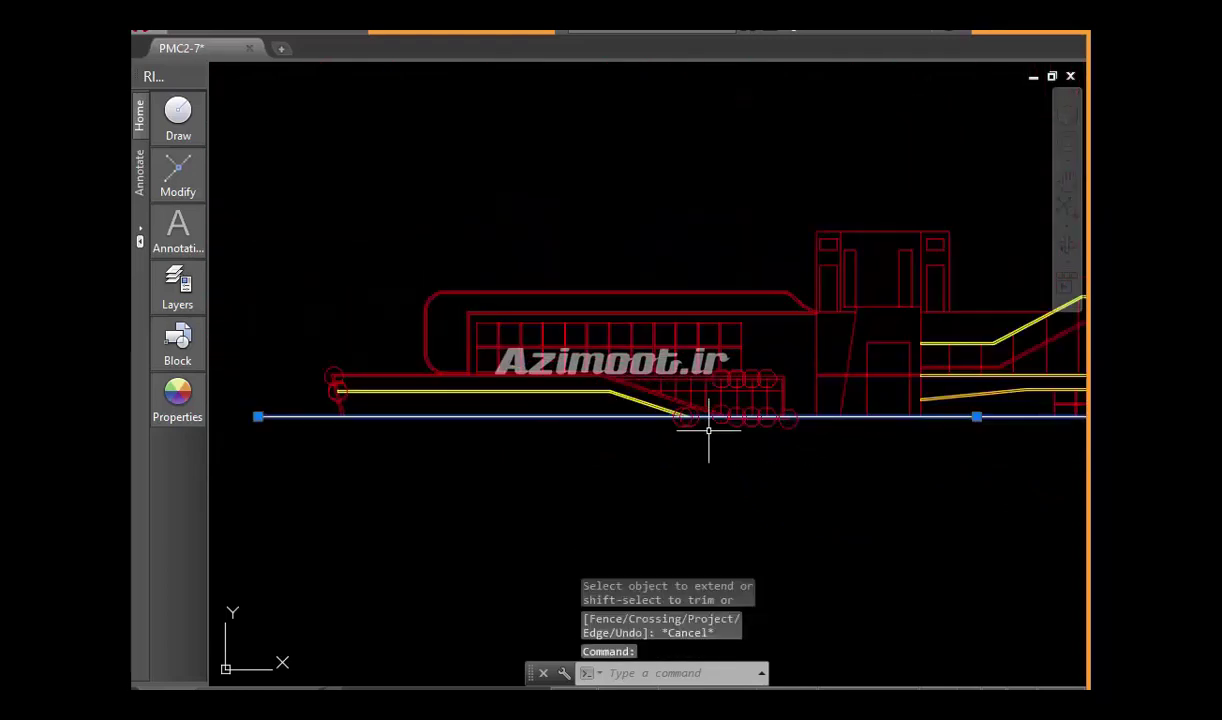
Hide the blue ground line with Isolate > Hide Objects
{"action": "right_click", "coordinate": [675, 437]}
{"action": "mouse_move", "coordinate": [723, 348]}
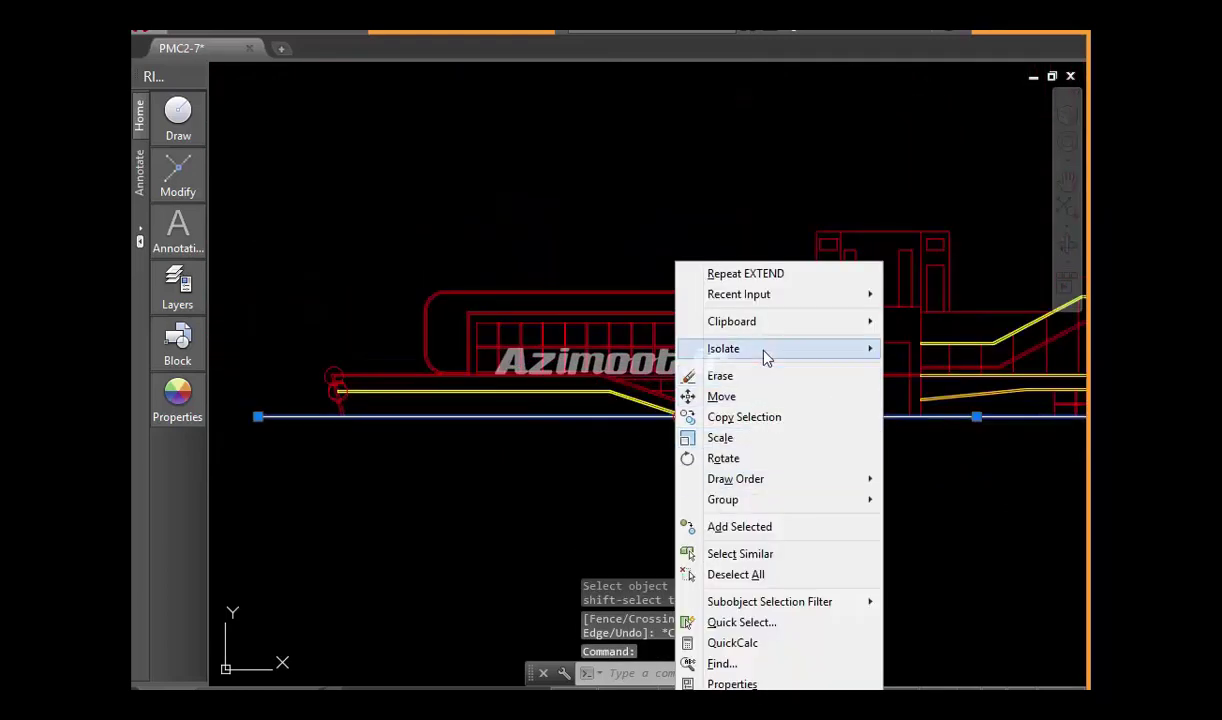
{"action": "left_click", "coordinate": [942, 369]}
{"action": "scroll", "coordinate": [690, 445], "scroll_direction": "up", "scroll_amount": 2}
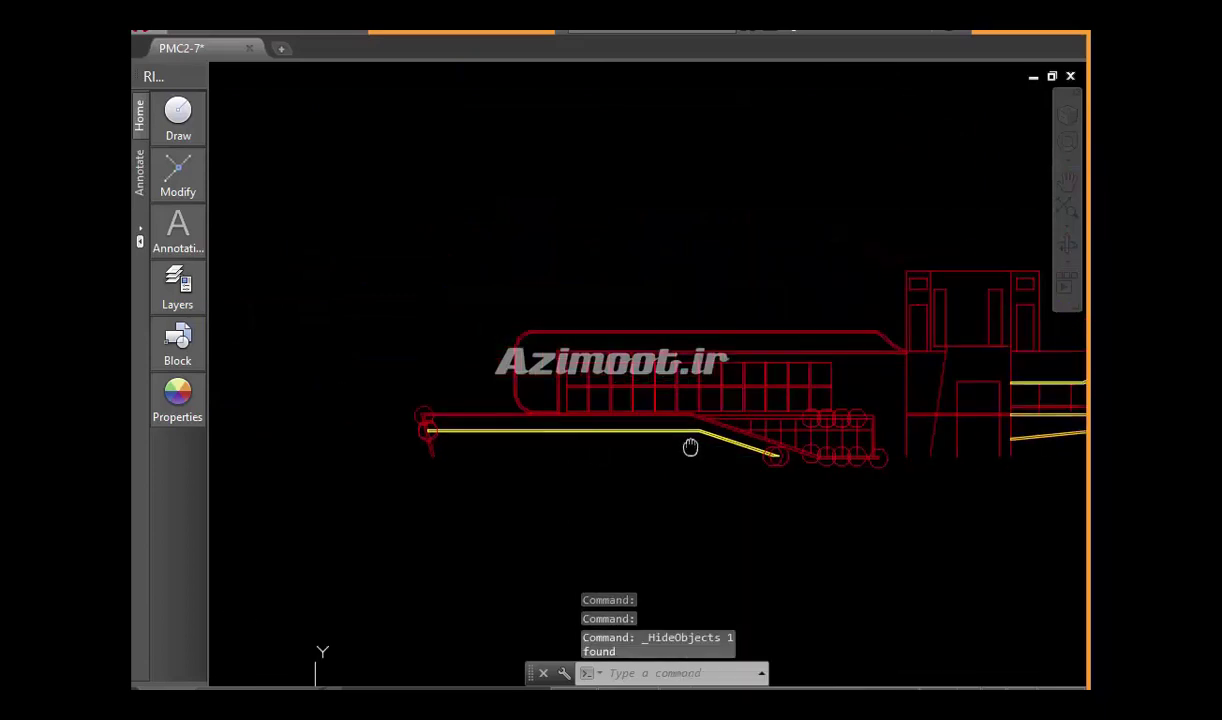
{"action": "scroll", "coordinate": [693, 451], "scroll_direction": "up", "scroll_amount": 2}
{"action": "key", "text": "Escape"}
Try a boundary inside the stair outline, then cancel the failed search
{"action": "type", "text": "bo"}
{"action": "key", "text": "Return"}
{"action": "left_click", "coordinate": [605, 256]}
{"action": "scroll", "coordinate": [289, 410], "scroll_direction": "up", "scroll_amount": 5}
{"action": "left_click", "coordinate": [289, 410]}
{"action": "key", "text": "Escape"}
Draw a short line closing the gap at the diagonal stair line's foot
{"action": "type", "text": "l"}
{"action": "key", "text": "Return"}
{"action": "left_click", "coordinate": [279, 407]}
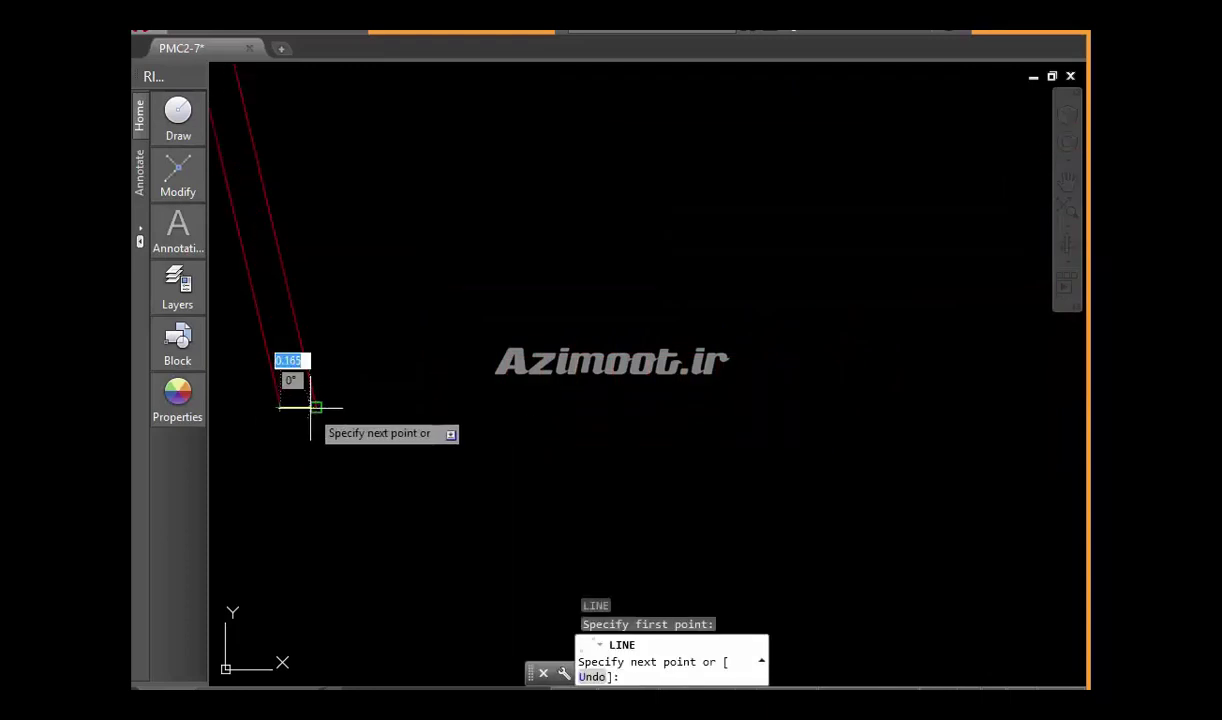
{"action": "left_click", "coordinate": [314, 407]}
{"action": "key", "text": "Escape"}
Match properties from the diagonal stair line and frame the full stair section
{"action": "left_click", "coordinate": [314, 382]}
{"action": "middle_click_drag", "start_coordinate": [303, 467], "coordinate": [430, 503]}
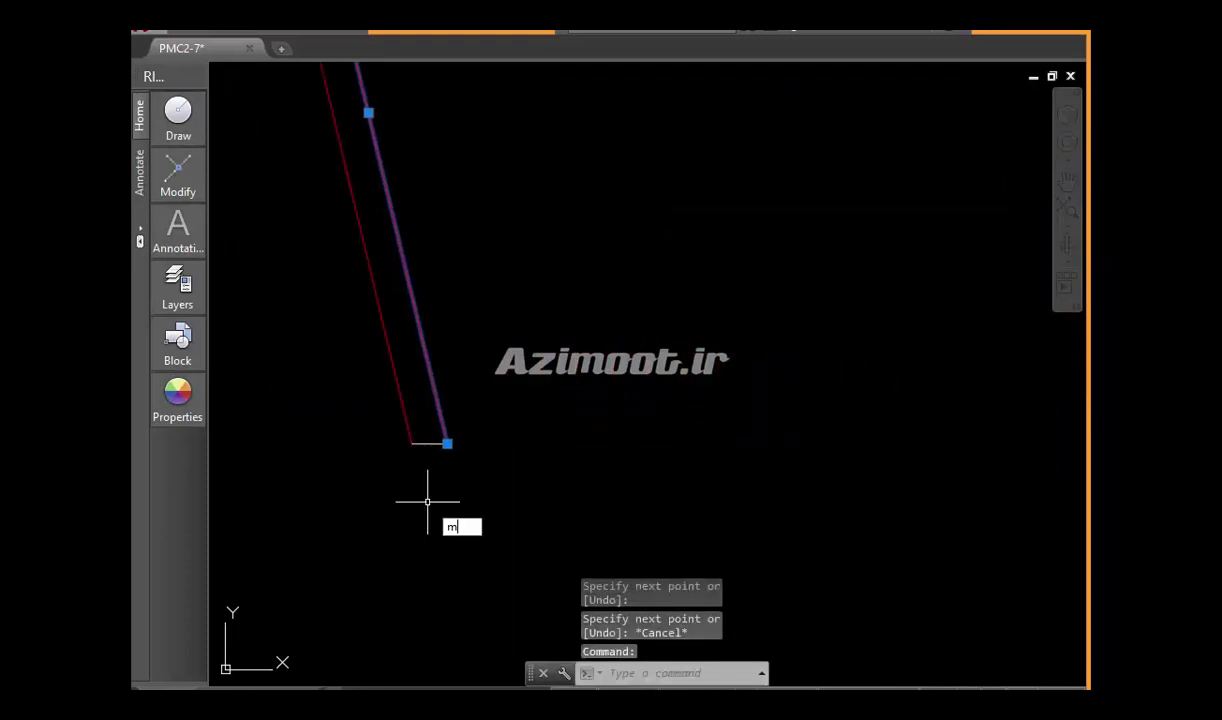
{"action": "type", "text": "a"}
{"action": "key", "text": "Return"}
{"action": "scroll", "coordinate": [421, 495], "scroll_direction": "down", "scroll_amount": 5}
{"action": "scroll", "coordinate": [421, 495], "scroll_direction": "down", "scroll_amount": 3}
{"action": "mouse_move", "coordinate": [421, 495]}
{"action": "middle_mouse_down"}
{"action": "mouse_move", "coordinate": [346, 423]}
{"action": "mouse_move", "coordinate": [429, 418]}
{"action": "middle_mouse_up"}
{"action": "type", "text": "bo"}
{"action": "key", "text": "Return"}
Trace boundary polylines inside the lower slab, rounded upper slab and upper slab outlines
{"action": "key", "text": "Return"}
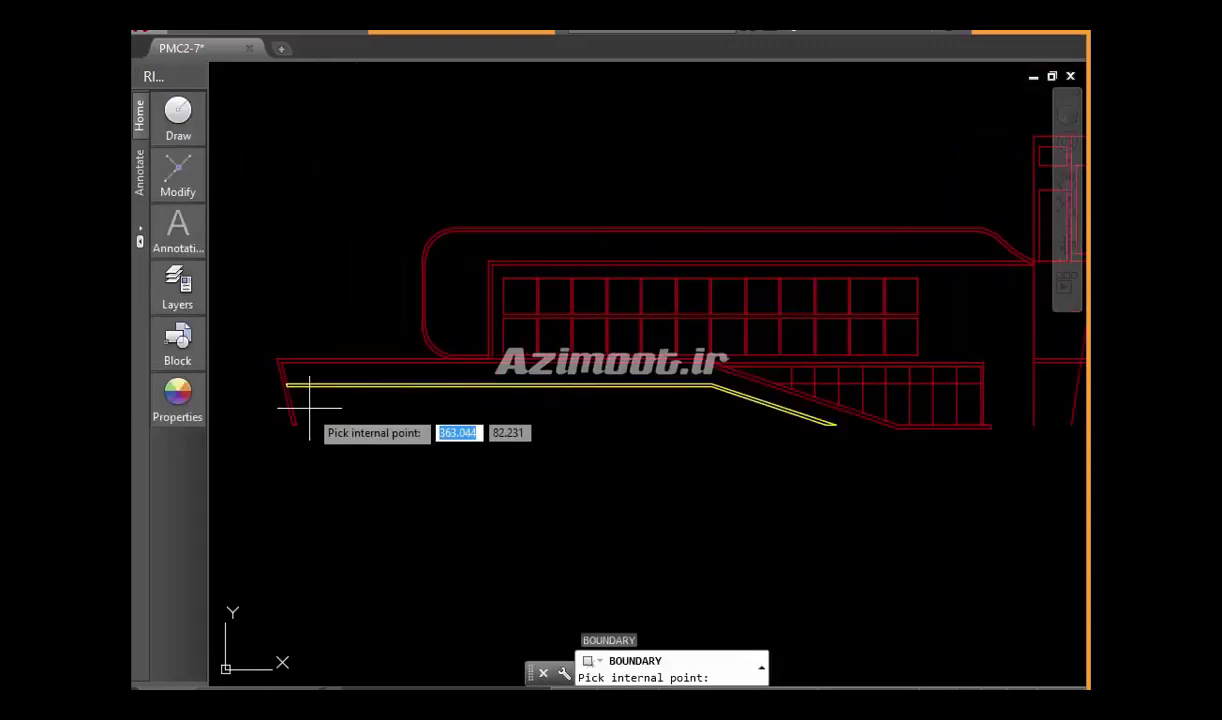
{"action": "left_click", "coordinate": [292, 404]}
{"action": "key", "text": "Return"}
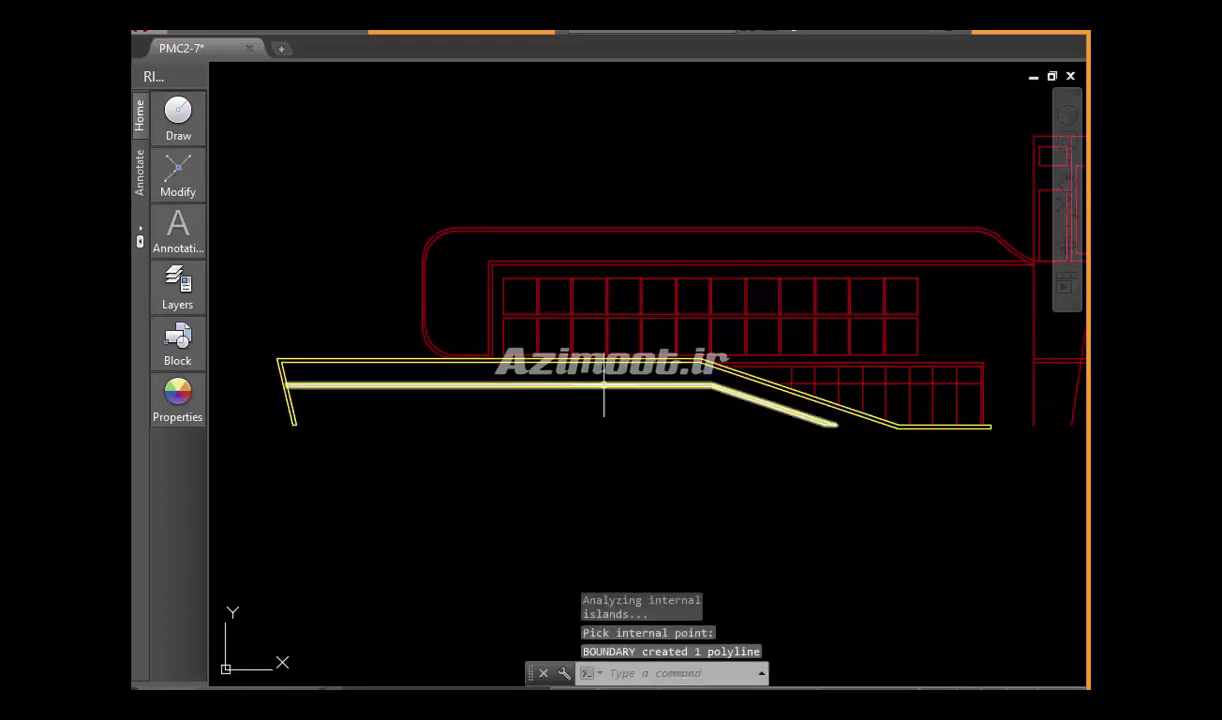
{"action": "middle_click_drag", "start_coordinate": [695, 327], "coordinate": [620, 410]}
{"action": "key", "text": "Return"}
{"action": "key", "text": "Return"}
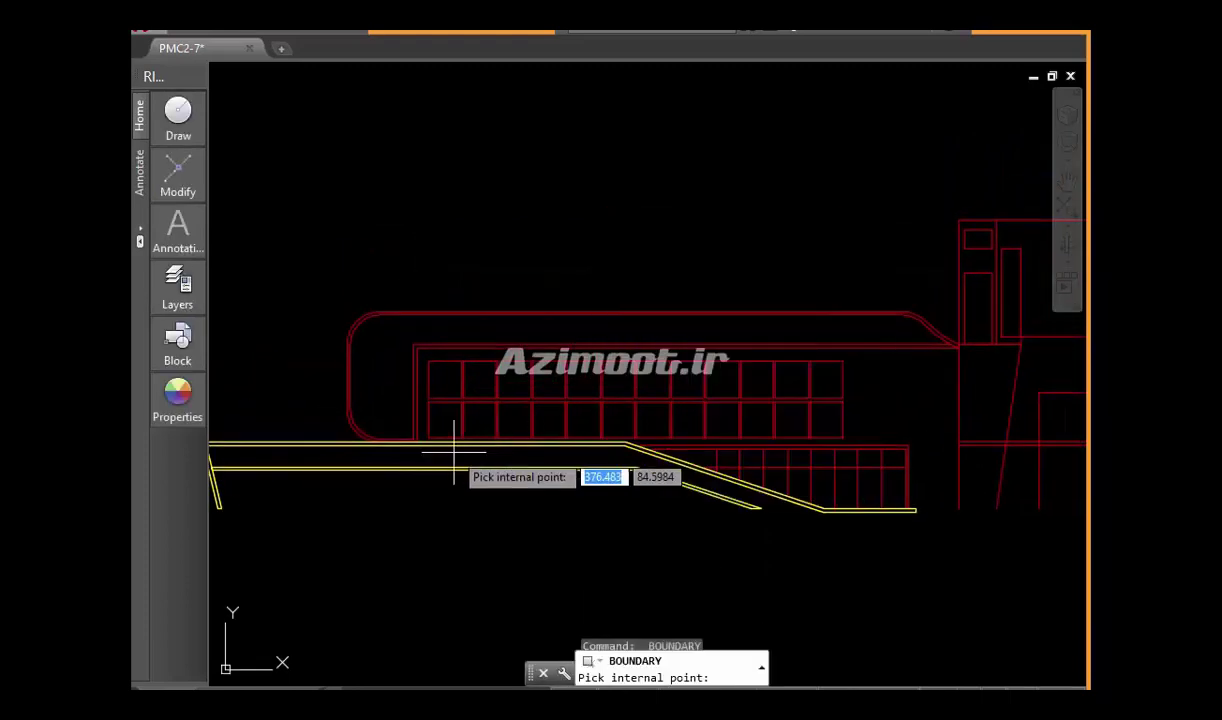
{"action": "left_click", "coordinate": [376, 438]}
{"action": "key", "text": "Return"}
{"action": "key", "text": "Return"}
{"action": "key", "text": "Return"}
{"action": "left_click", "coordinate": [586, 347]}
{"action": "key", "text": "Return"}
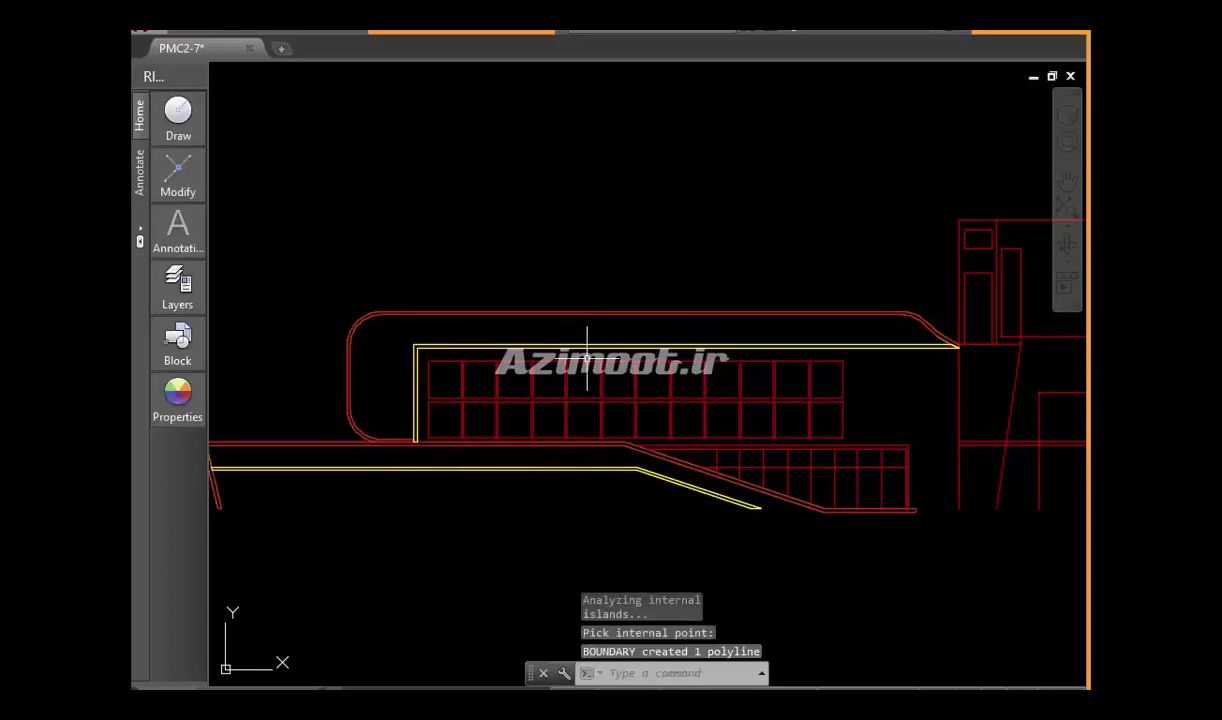
Restore the hidden ground line with End Object Isolation and save the drawing
{"action": "middle_click_drag", "start_coordinate": [715, 364], "coordinate": [525, 400]}
{"action": "middle_click_drag", "start_coordinate": [998, 418], "coordinate": [880, 313]}
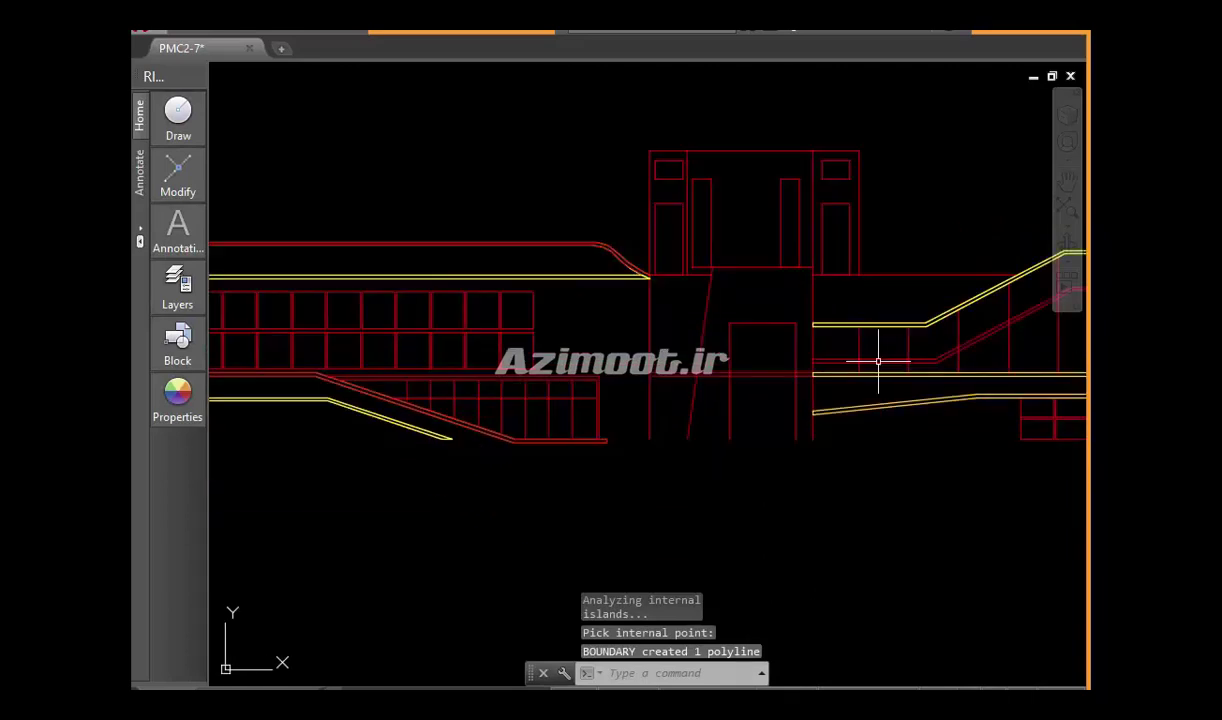
{"action": "scroll", "coordinate": [714, 476], "scroll_direction": "down", "scroll_amount": 4}
{"action": "middle_click_drag", "start_coordinate": [777, 491], "coordinate": [737, 466]}
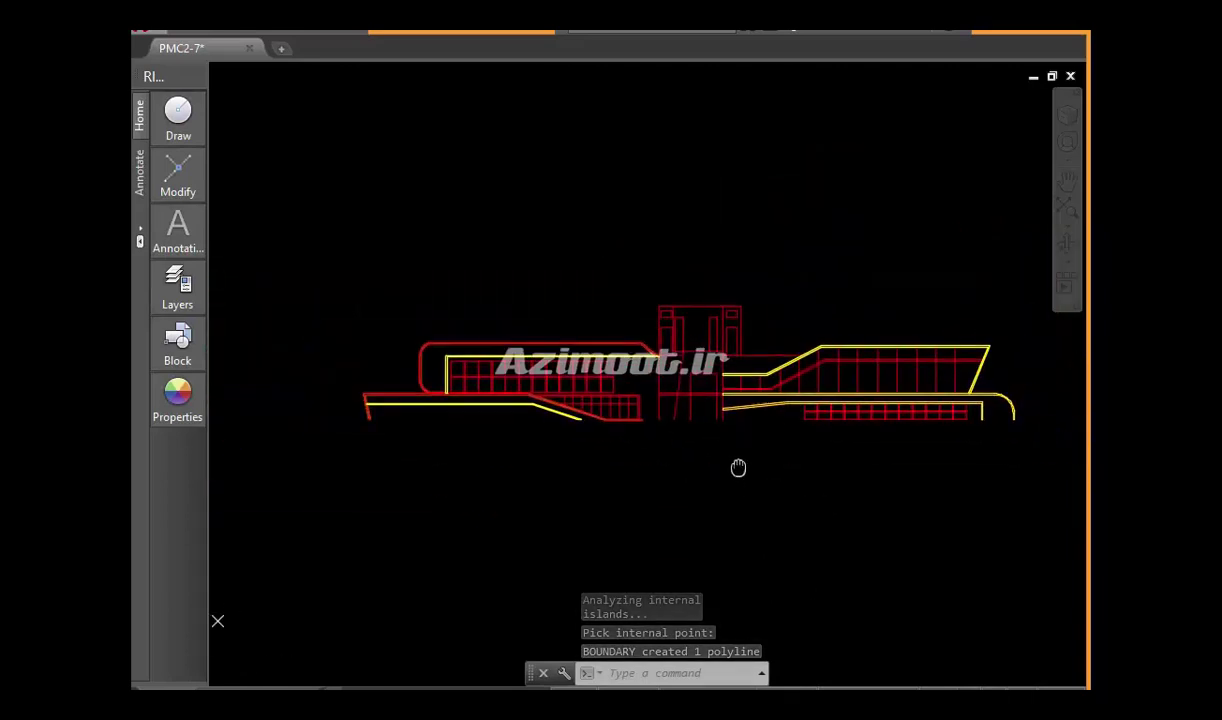
{"action": "right_click", "coordinate": [752, 114]}
{"action": "mouse_move", "coordinate": [860, 199]}
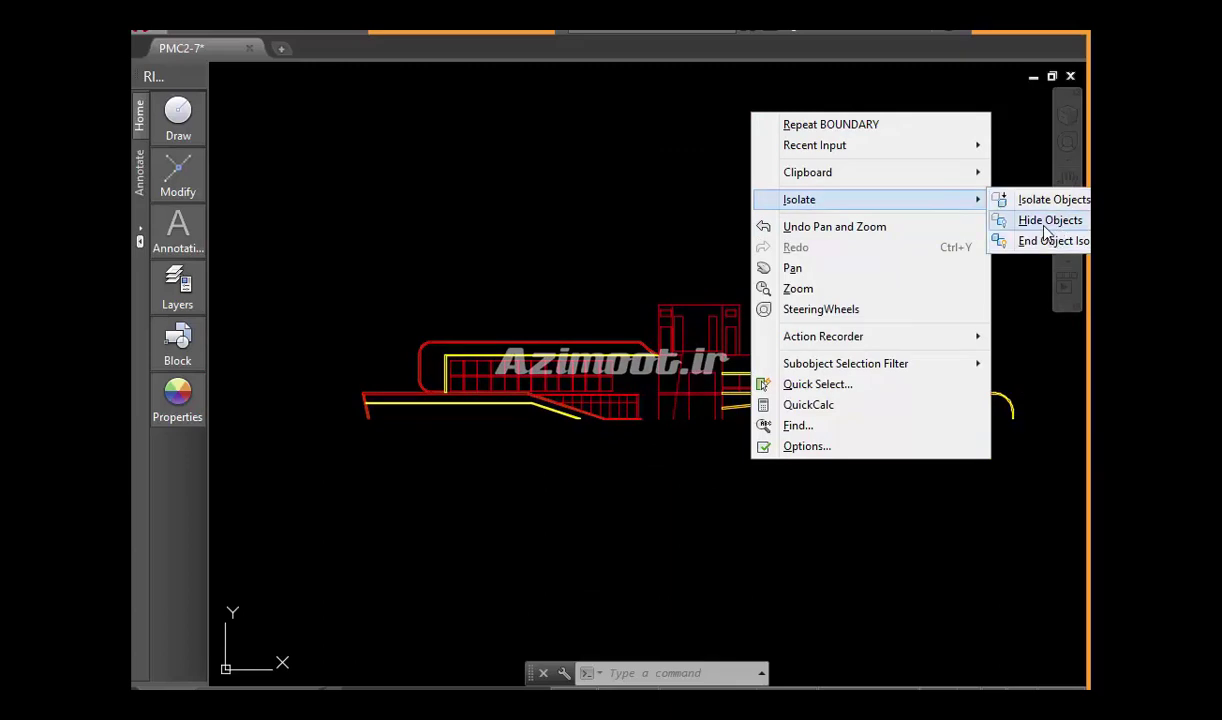
{"action": "left_click", "coordinate": [1045, 243]}
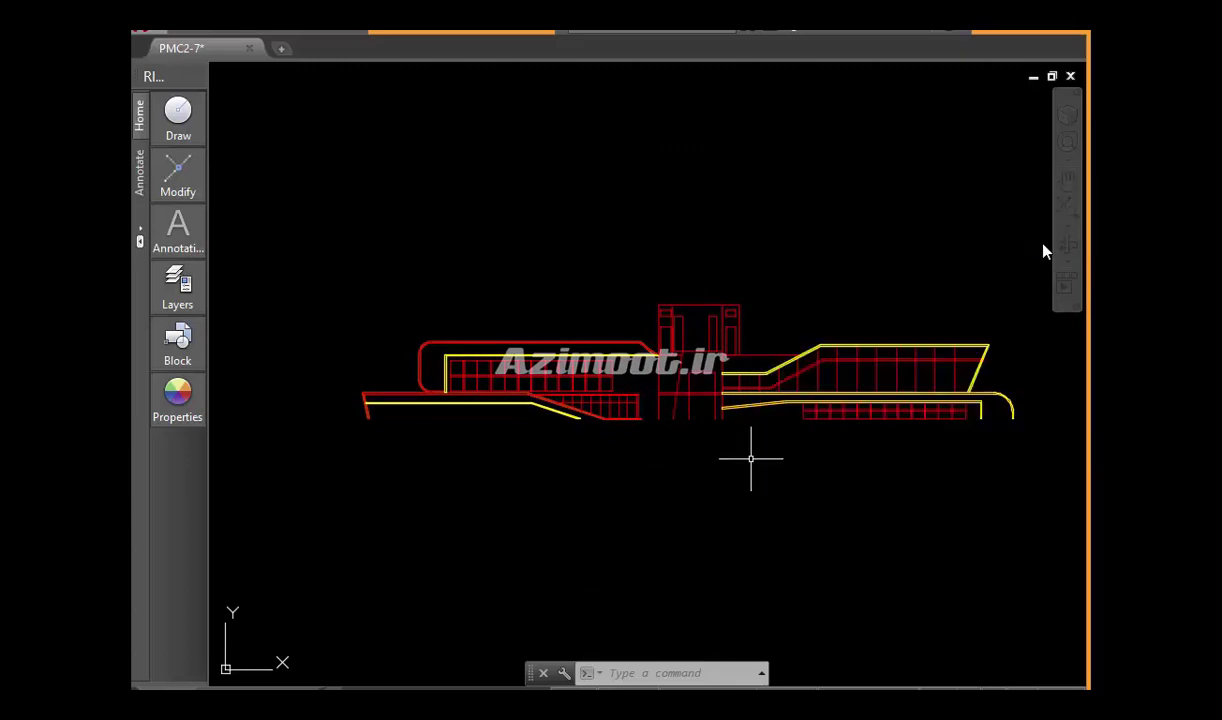
{"action": "middle_click_drag", "start_coordinate": [717, 469], "coordinate": [682, 471]}
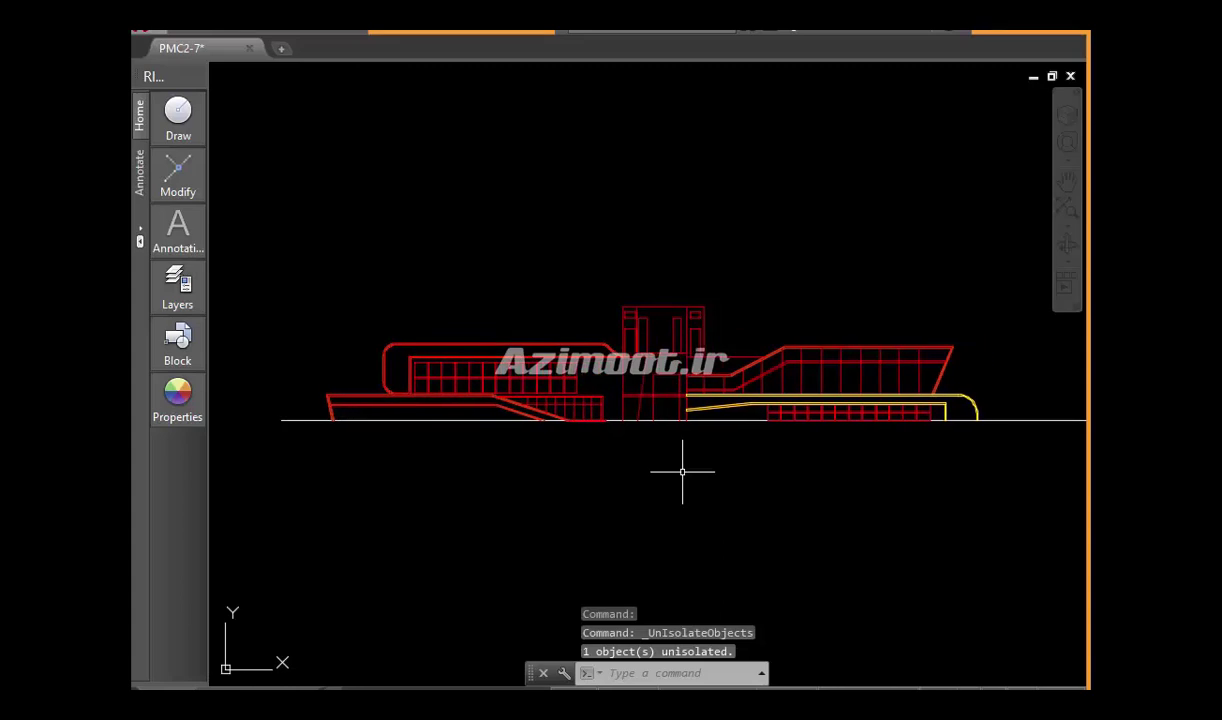
{"action": "key", "text": "ctrl+s"}
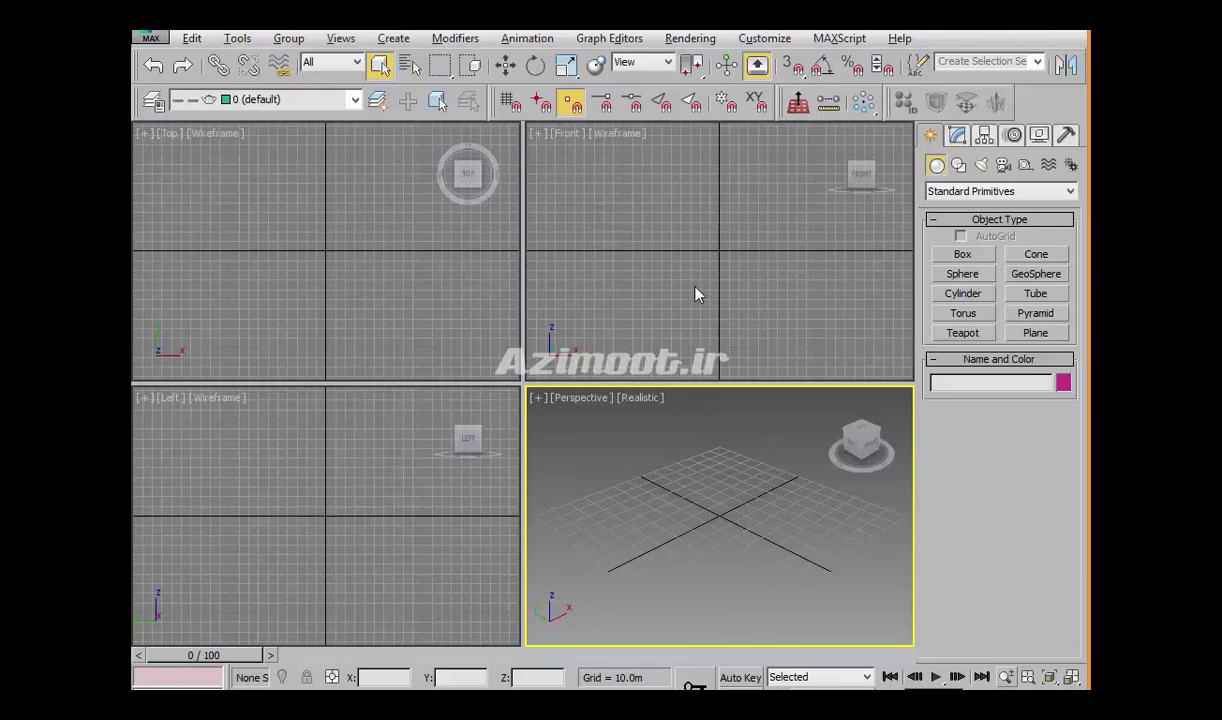
{"action": "left_click", "coordinate": [768, 40]}
{"action": "left_click", "coordinate": [829, 282]}
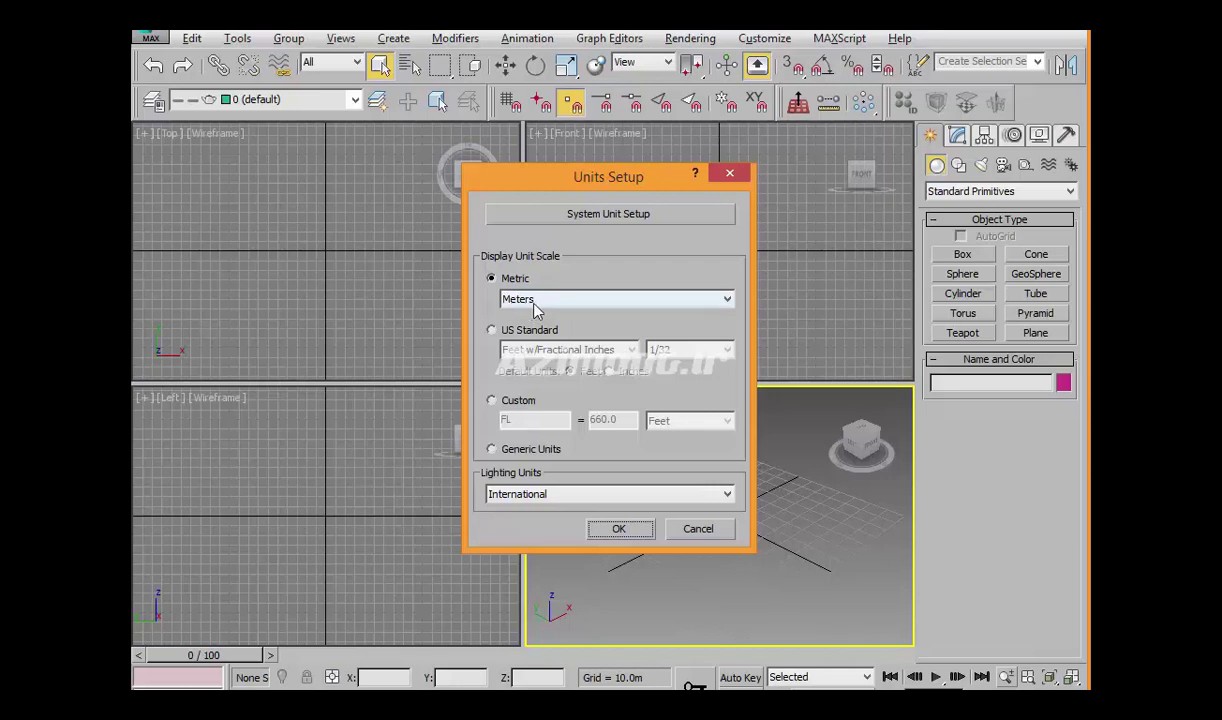
{"action": "left_click", "coordinate": [585, 220]}
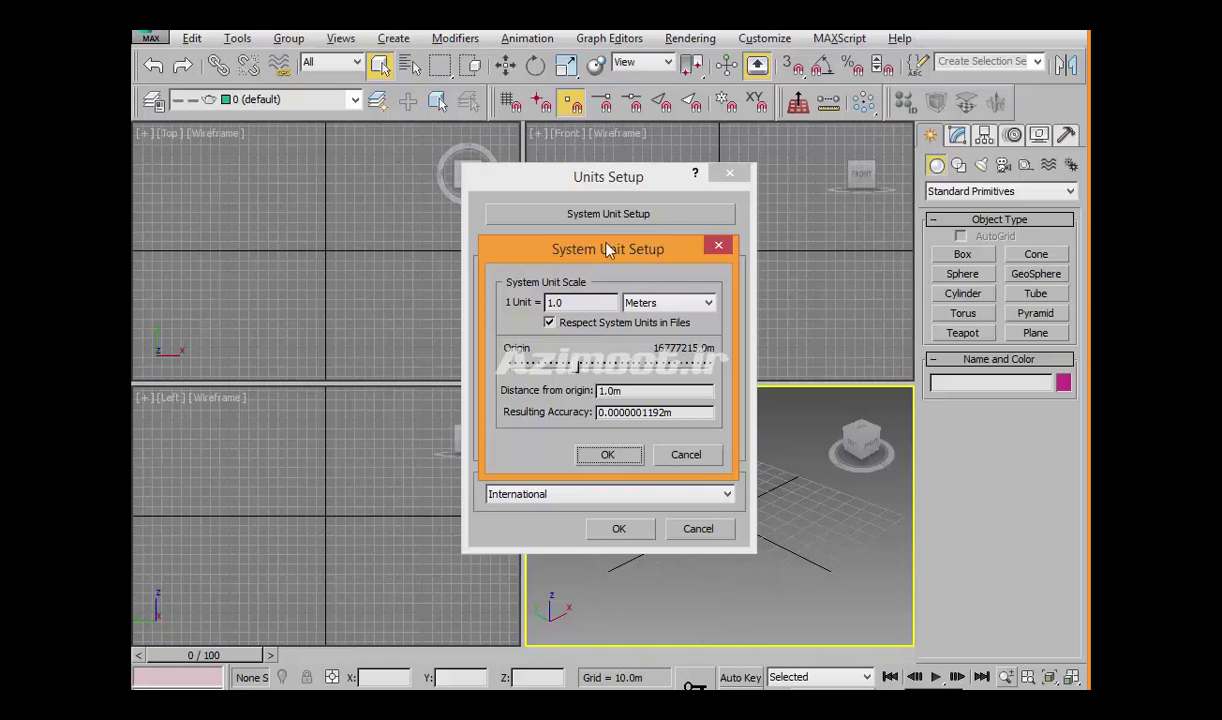
{"action": "left_click", "coordinate": [607, 458]}
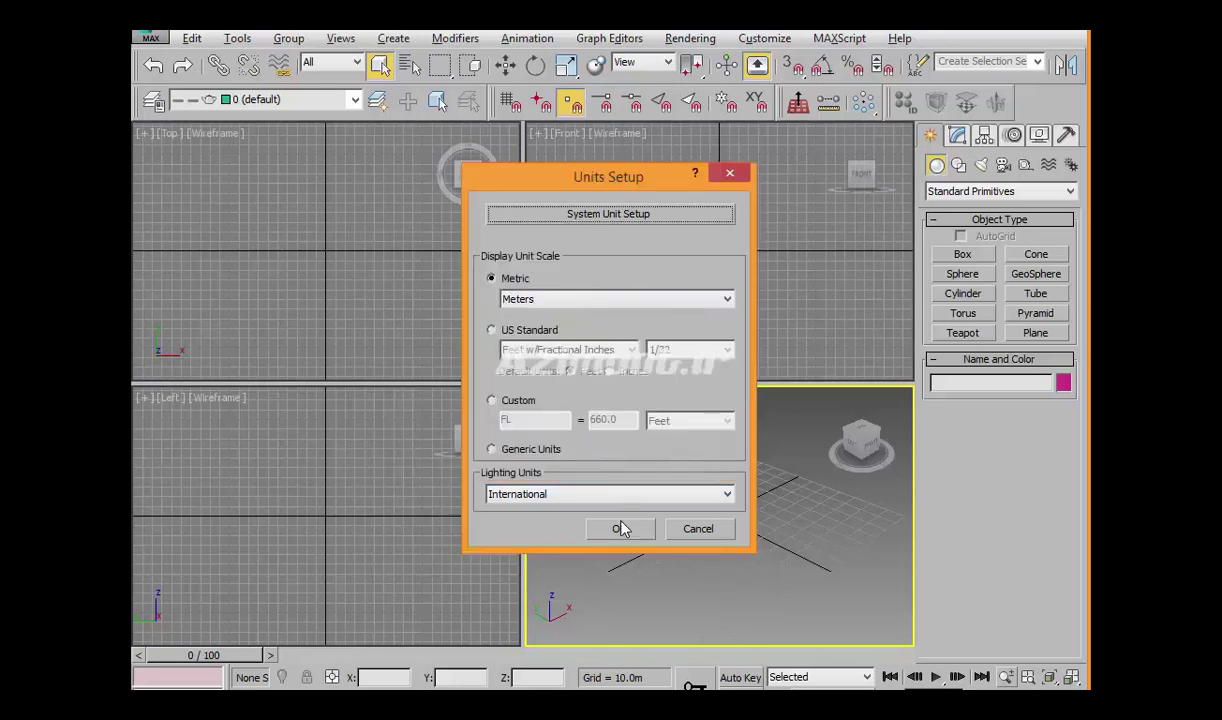
{"action": "left_click", "coordinate": [620, 528]}
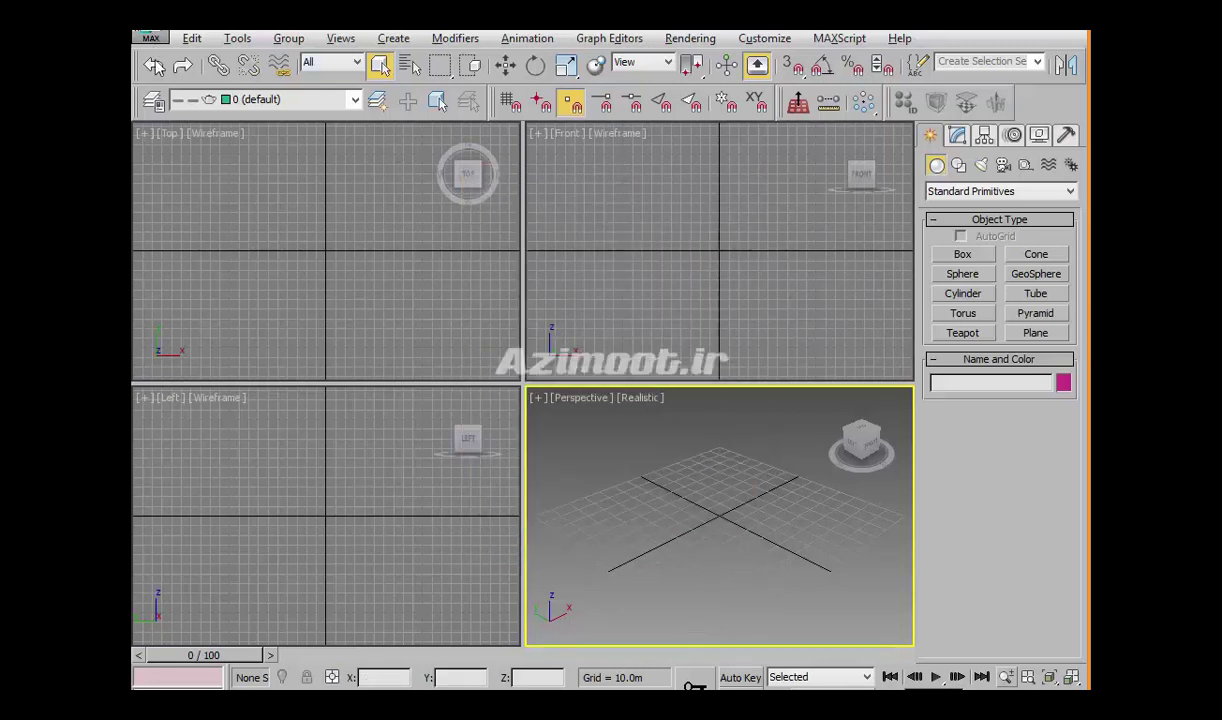
{"action": "left_click", "coordinate": [150, 38]}
Import PMC2-7.dwg from the Desktop's PMC2-7 folder
{"action": "left_click", "coordinate": [180, 283]}
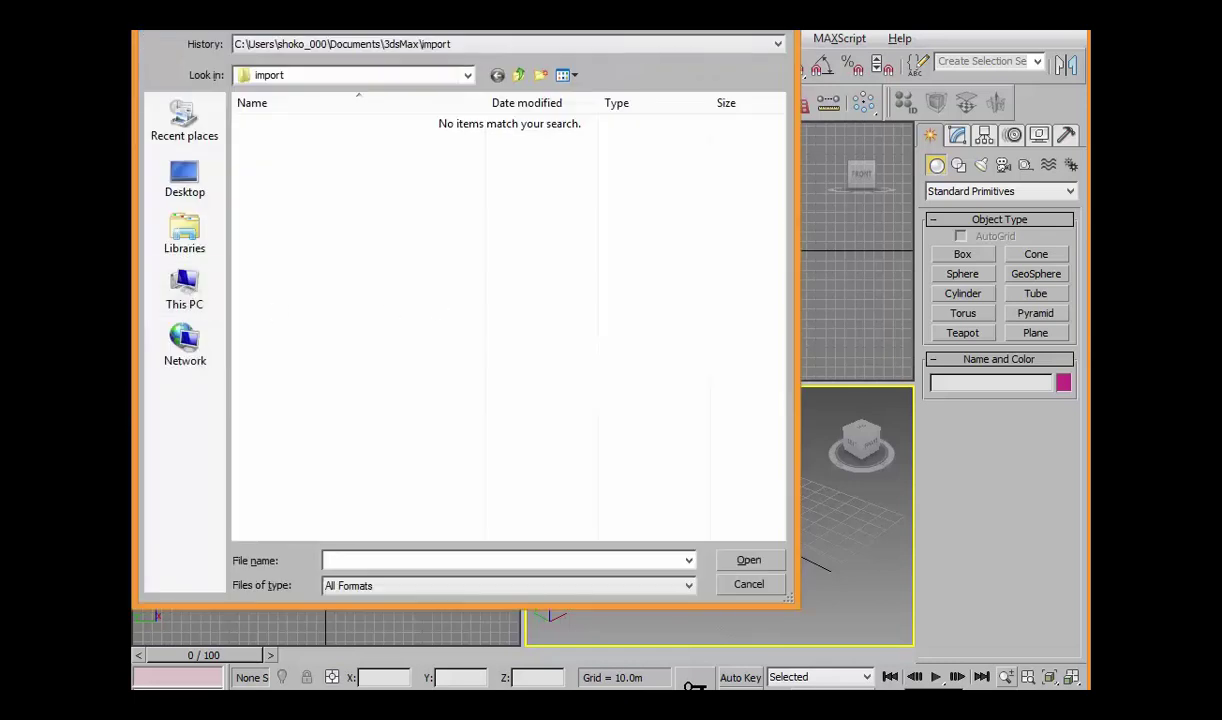
{"action": "left_click", "coordinate": [287, 76]}
{"action": "left_click", "coordinate": [283, 111]}
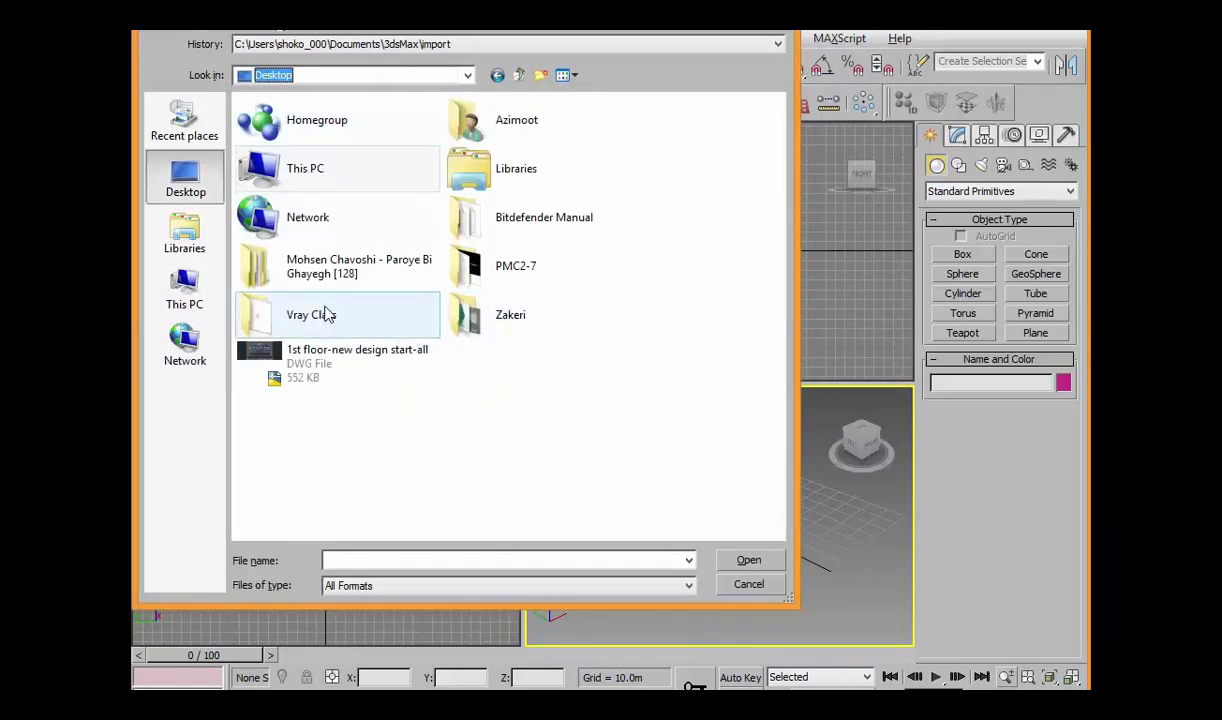
{"action": "double_click", "coordinate": [540, 267]}
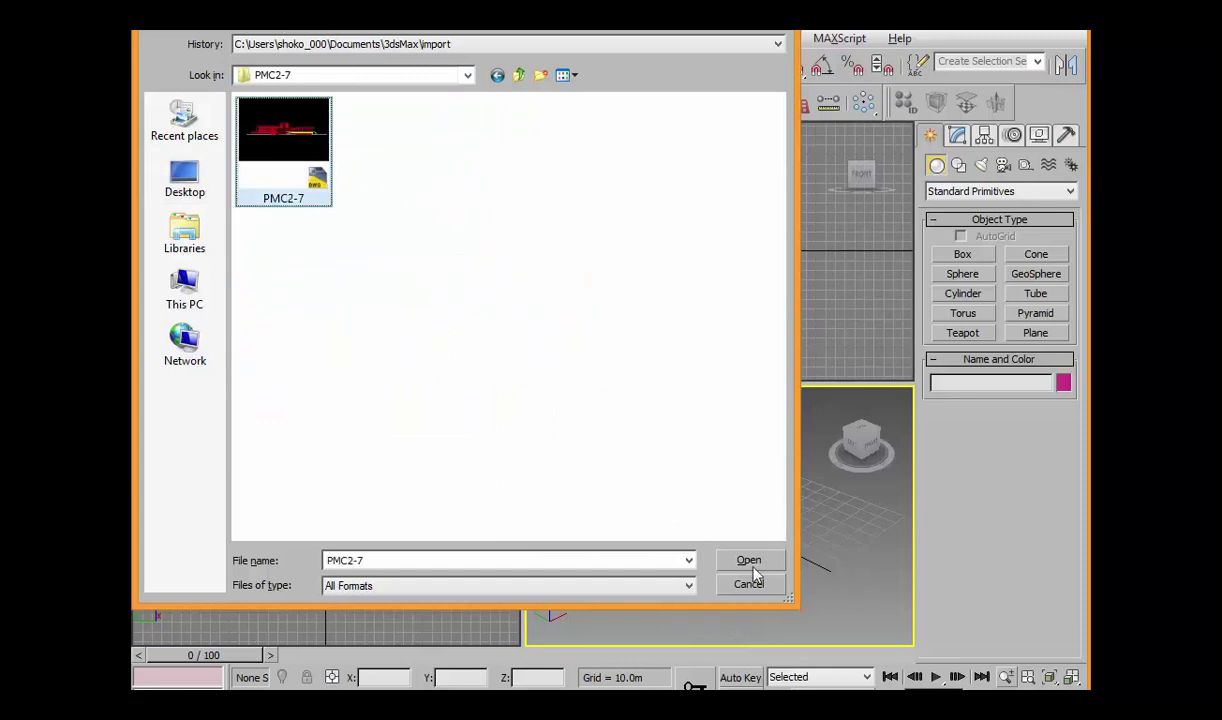
{"action": "left_click", "coordinate": [745, 560]}
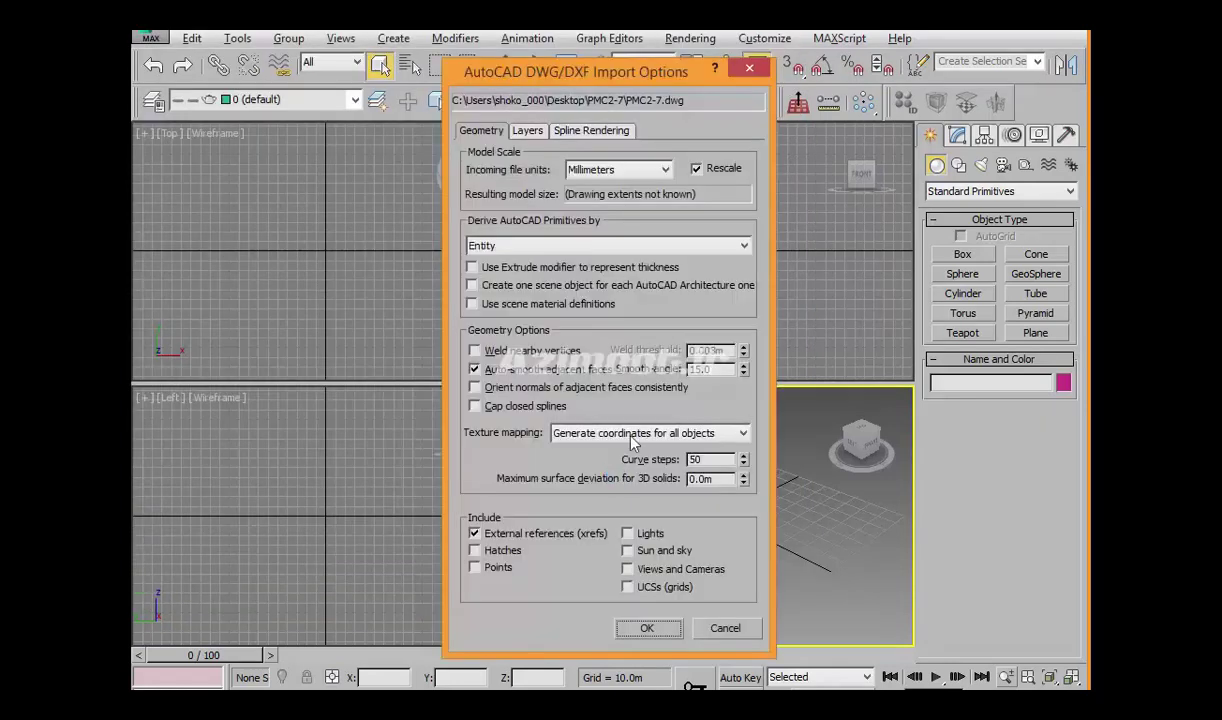
Set incoming units to Meters, keep primitives by Entity, and edit the surface deviation to 0.01
{"action": "left_click_drag", "start_coordinate": [630, 82], "coordinate": [596, 60]}
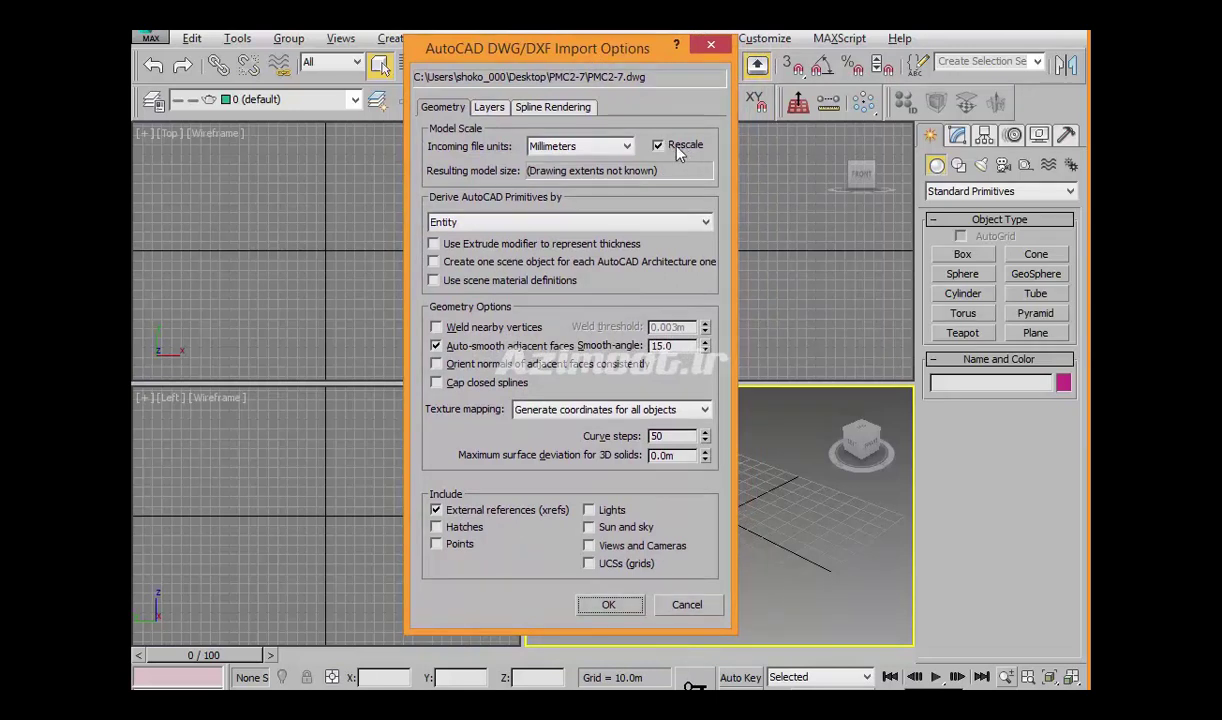
{"action": "left_click", "coordinate": [547, 148]}
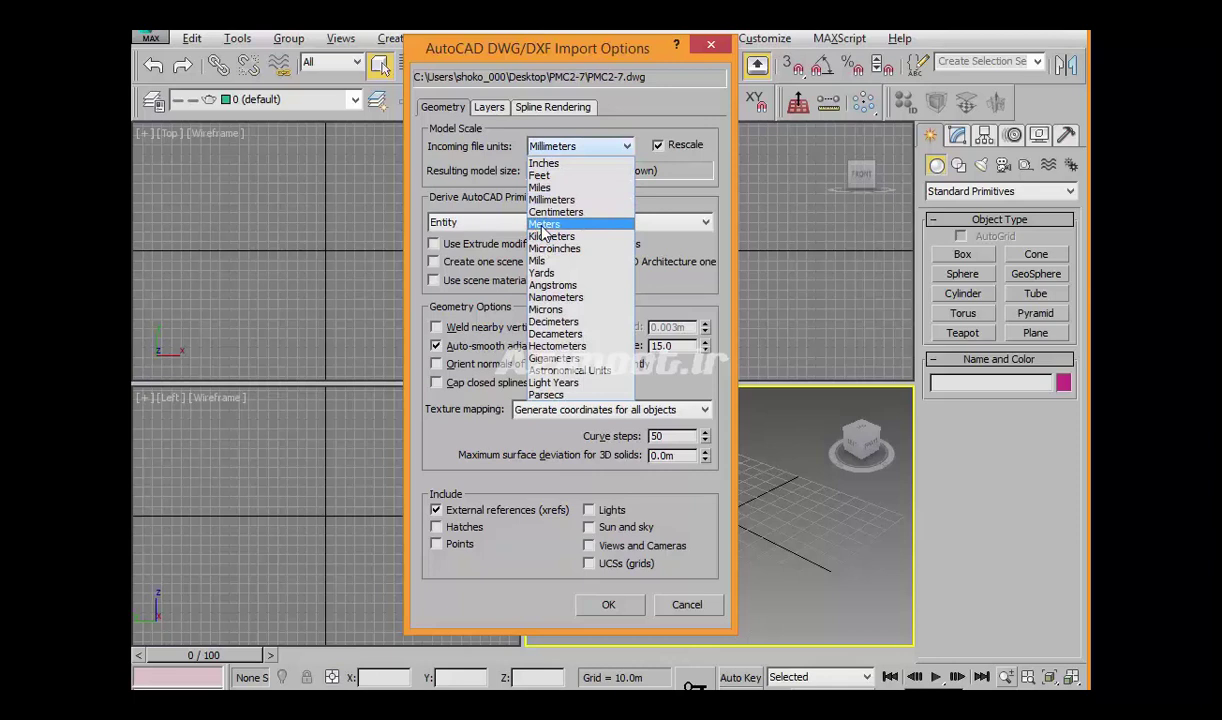
{"action": "left_click", "coordinate": [545, 224]}
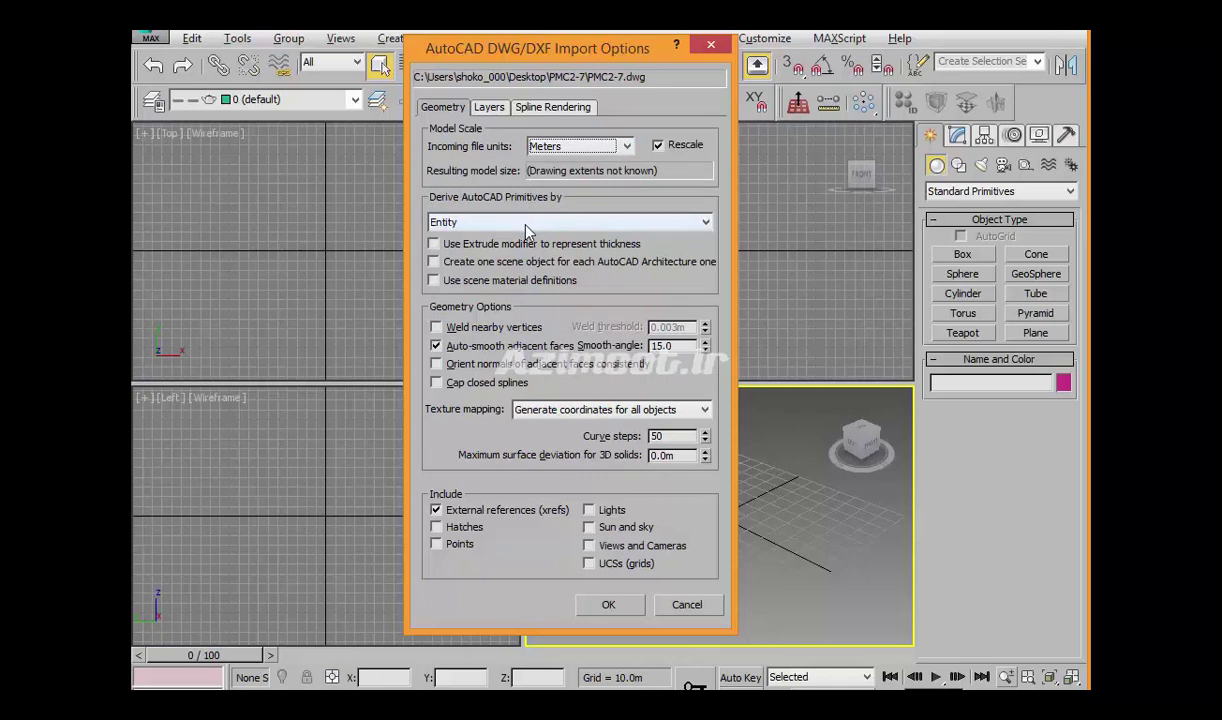
{"action": "left_click", "coordinate": [527, 230]}
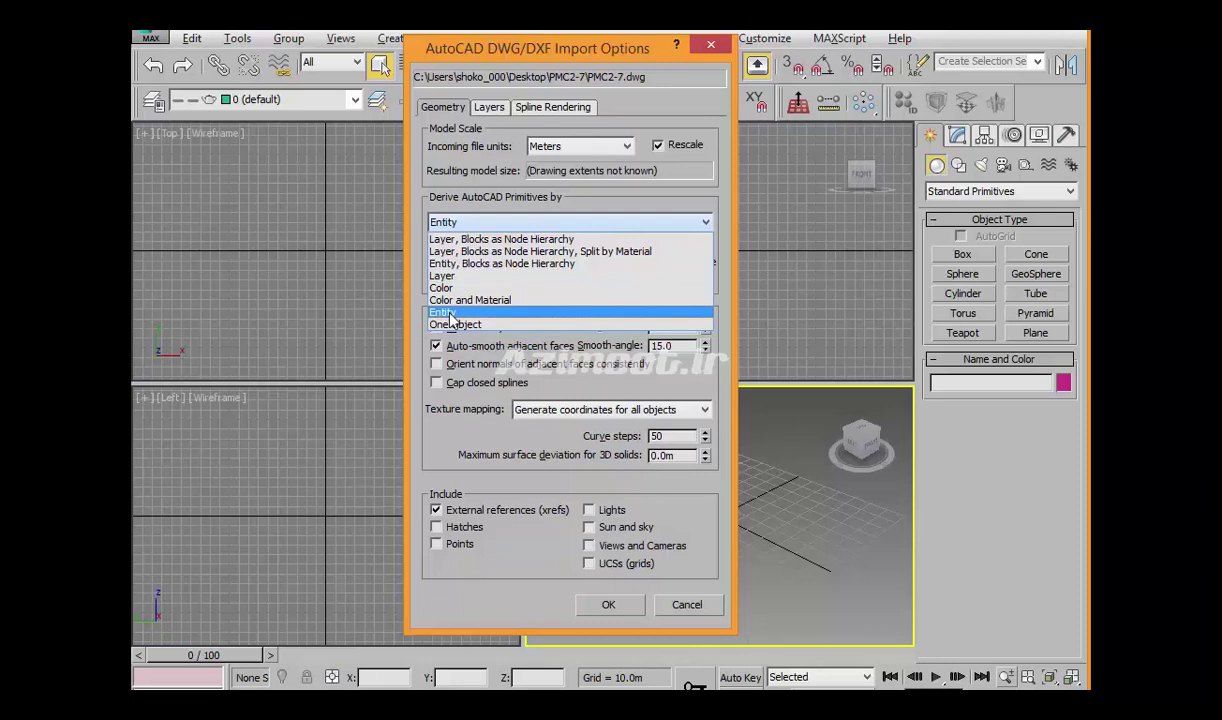
{"action": "left_click", "coordinate": [450, 314]}
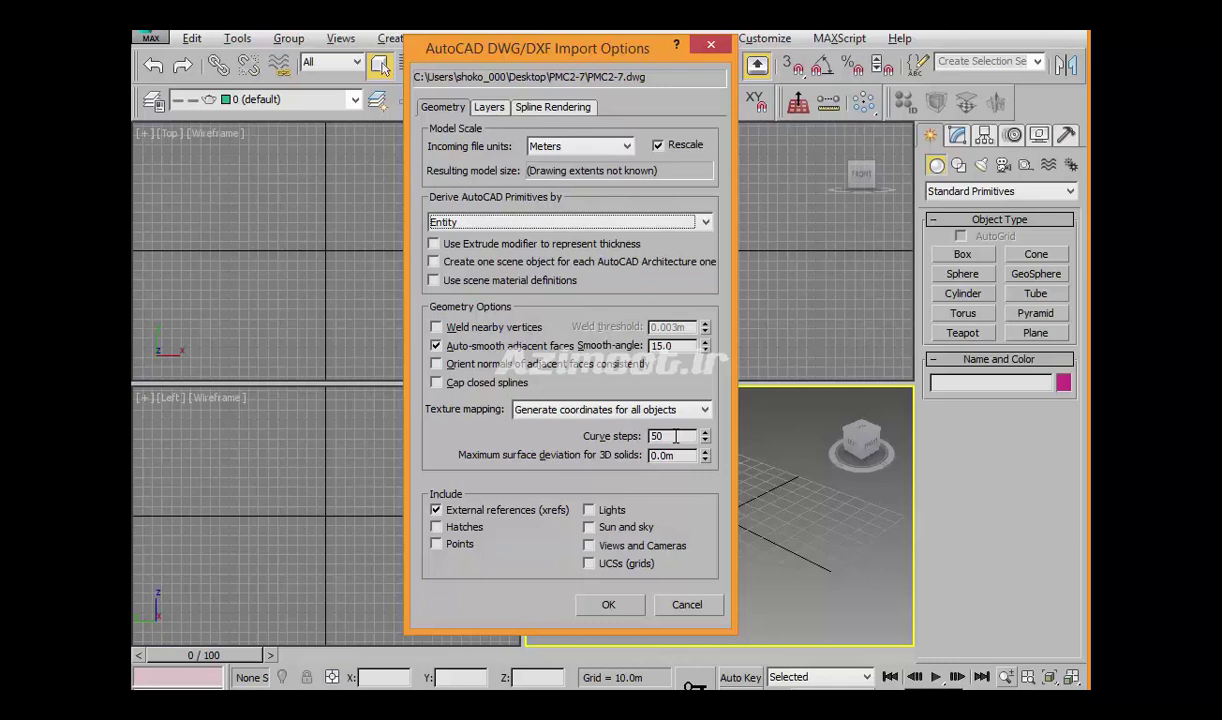
{"action": "double_click", "coordinate": [650, 436]}
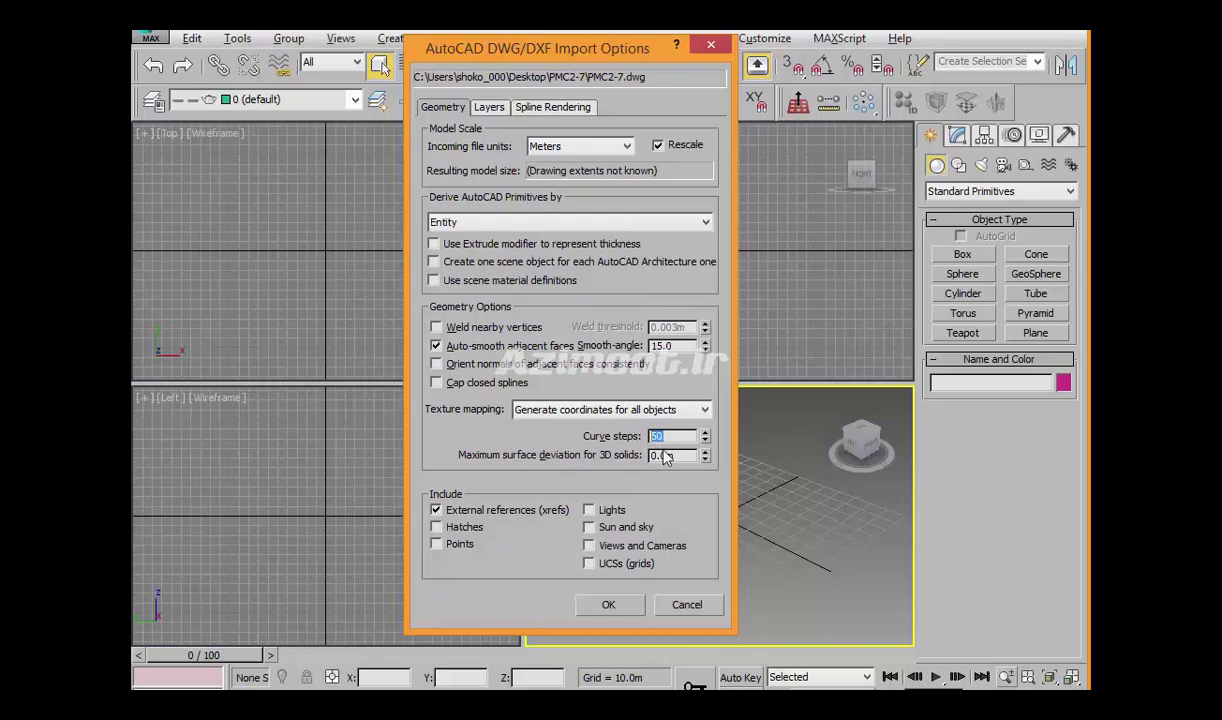
{"action": "double_click", "coordinate": [680, 457]}
Finish the import and group all 157 plan shapes into Group001
{"action": "left_click", "coordinate": [612, 604]}
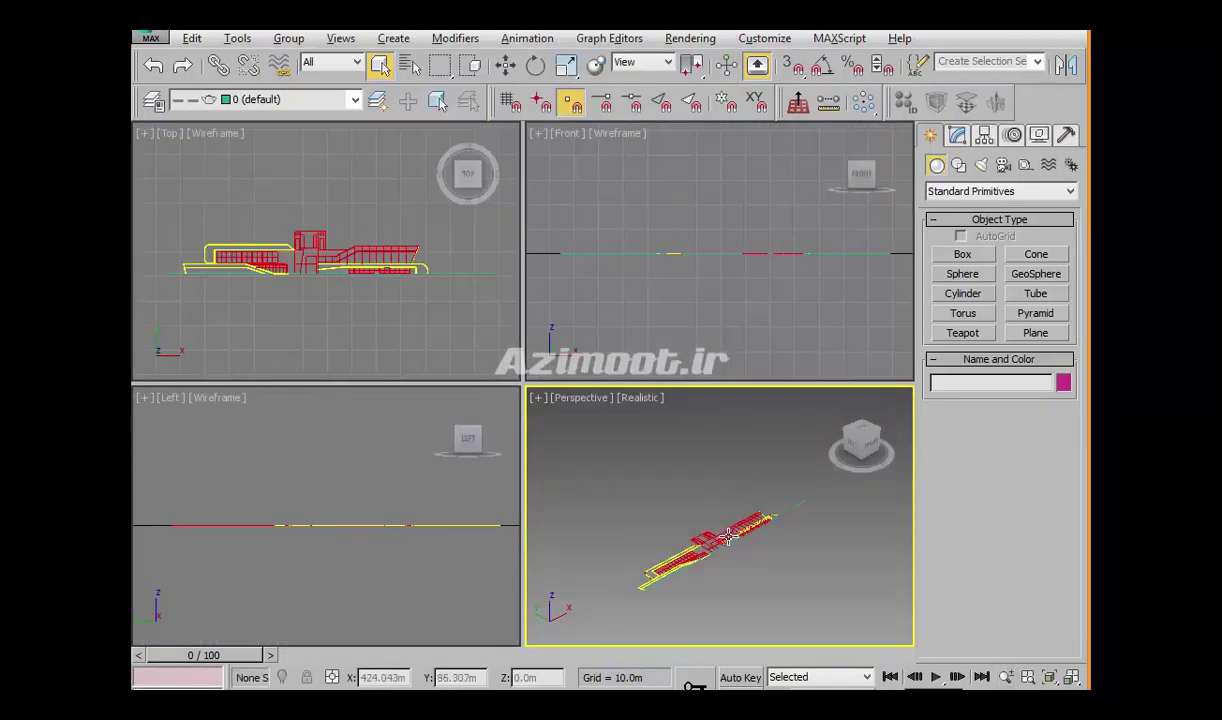
{"action": "mouse_move", "coordinate": [349, 308]}
{"action": "middle_mouse_down"}
{"action": "mouse_move", "coordinate": [475, 352]}
{"action": "mouse_move", "coordinate": [360, 265]}
{"action": "middle_mouse_up"}
{"action": "left_click_drag", "start_coordinate": [393, 237], "coordinate": [144, 292]}
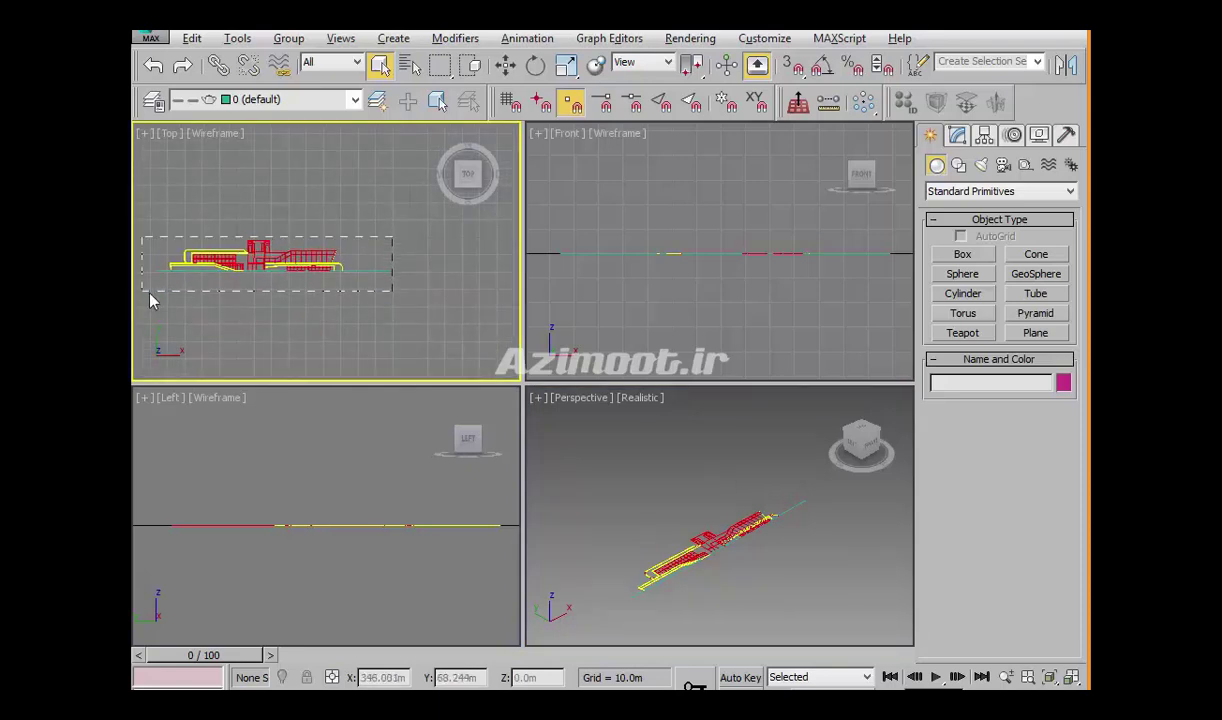
{"action": "left_click", "coordinate": [288, 38]}
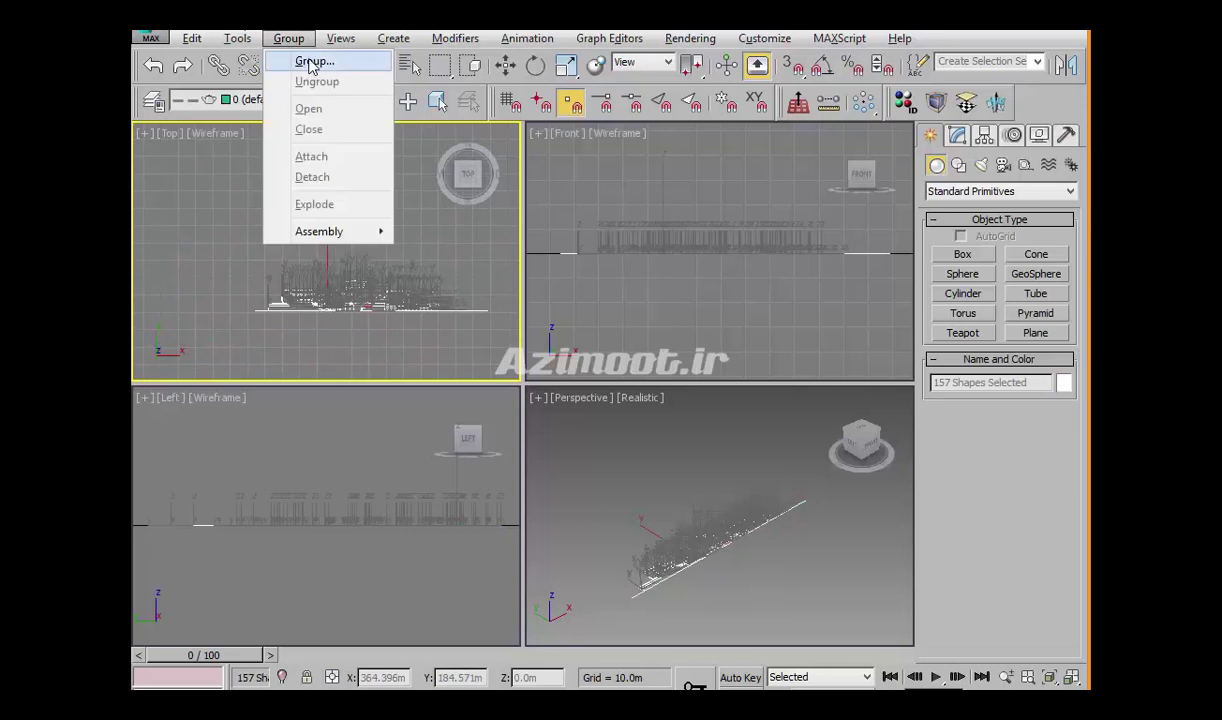
{"action": "left_click", "coordinate": [309, 62]}
{"action": "left_click", "coordinate": [590, 393]}
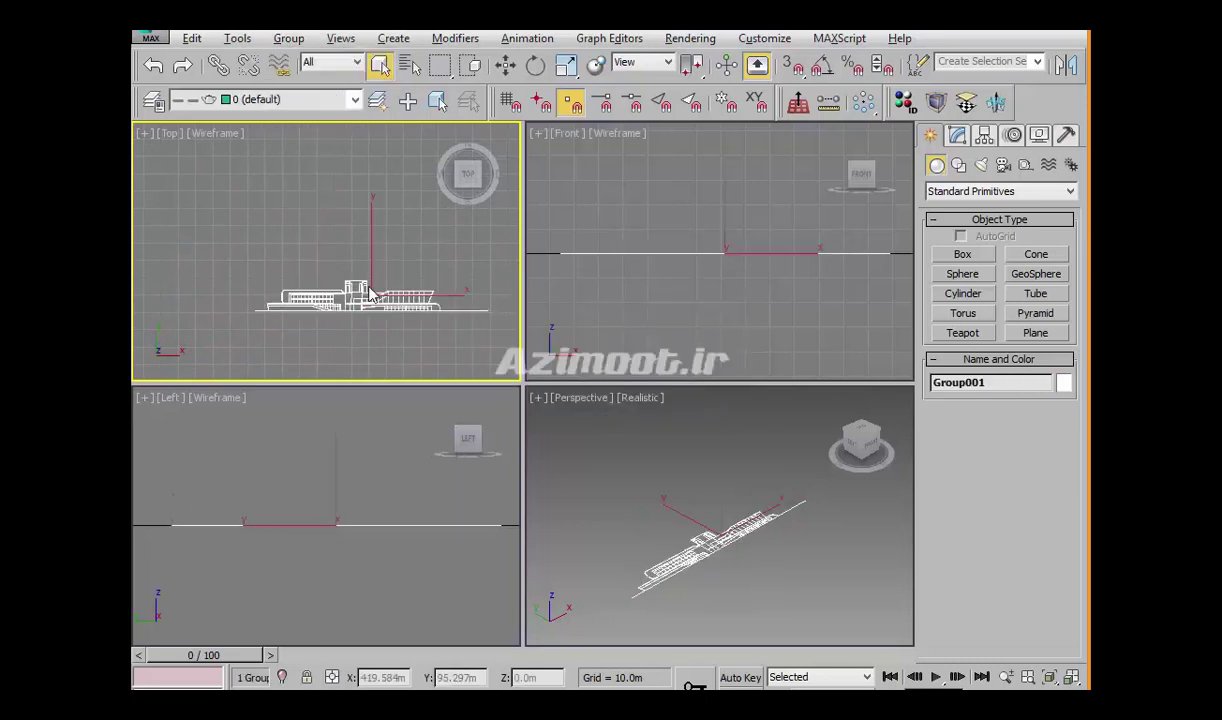
Move Group001 to X 0, Y 0 and frame it in a maximized Perspective view
{"action": "key", "text": "w"}
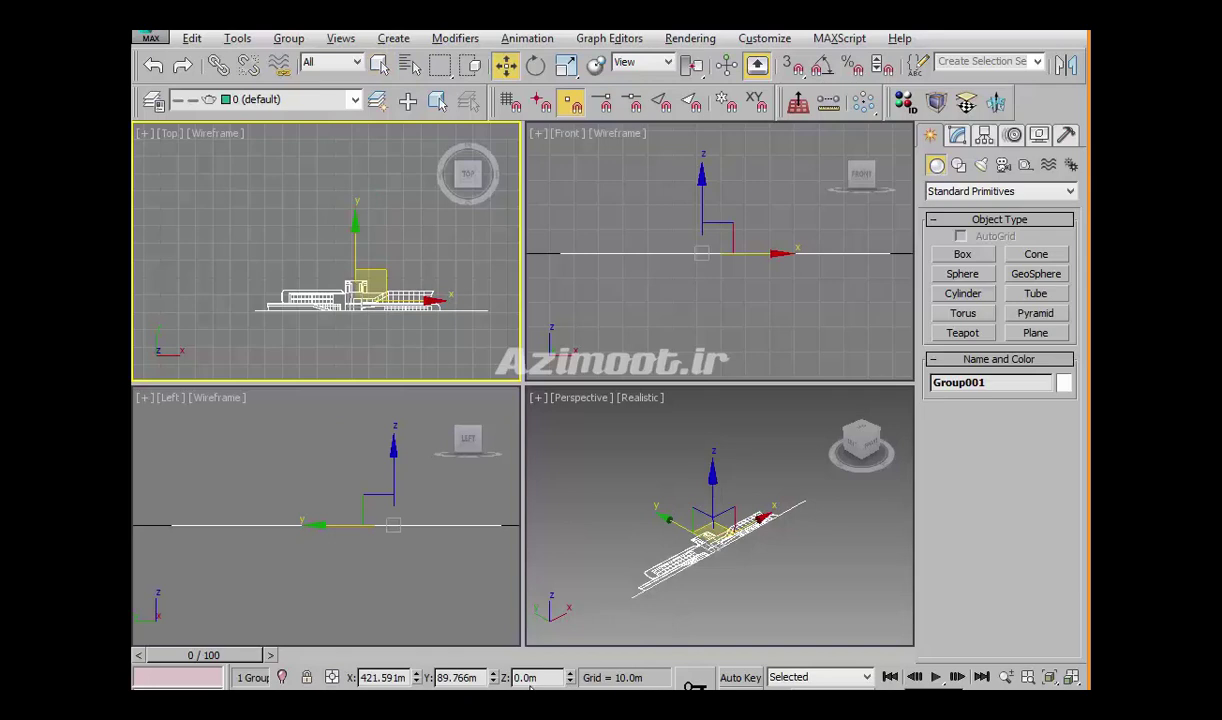
{"action": "right_click", "coordinate": [491, 680]}
{"action": "right_click", "coordinate": [416, 680]}
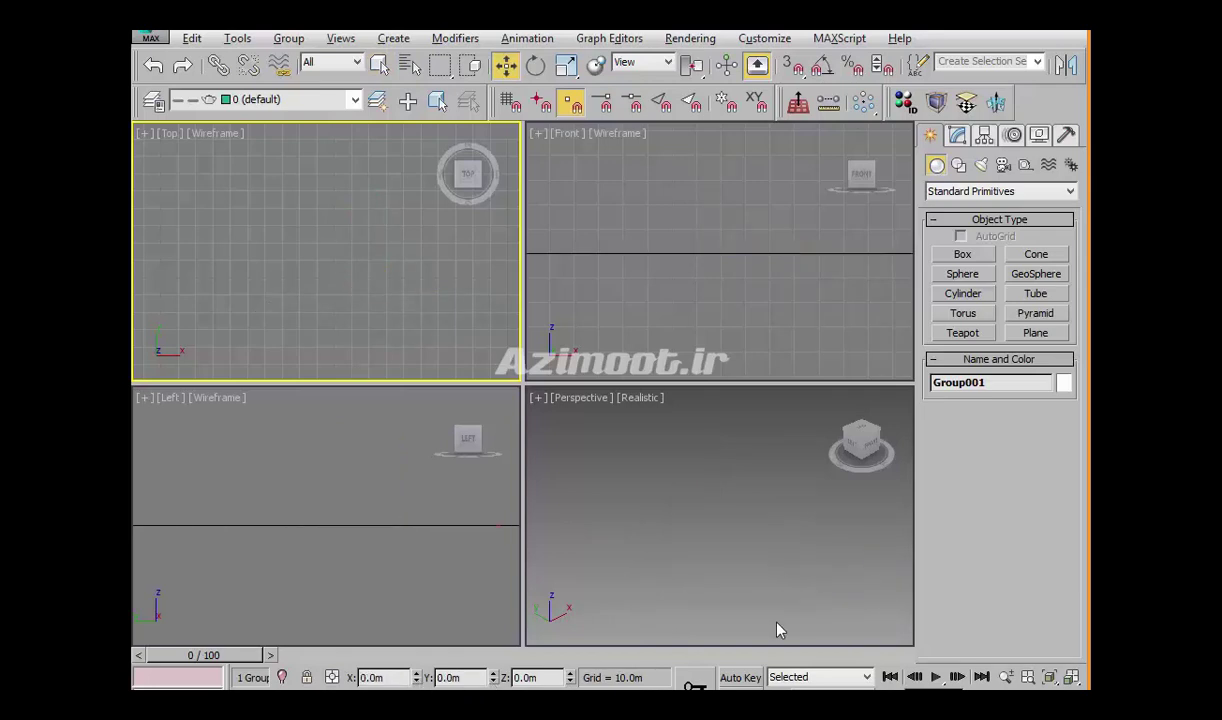
{"action": "right_click", "coordinate": [741, 594]}
{"action": "key", "text": "z"}
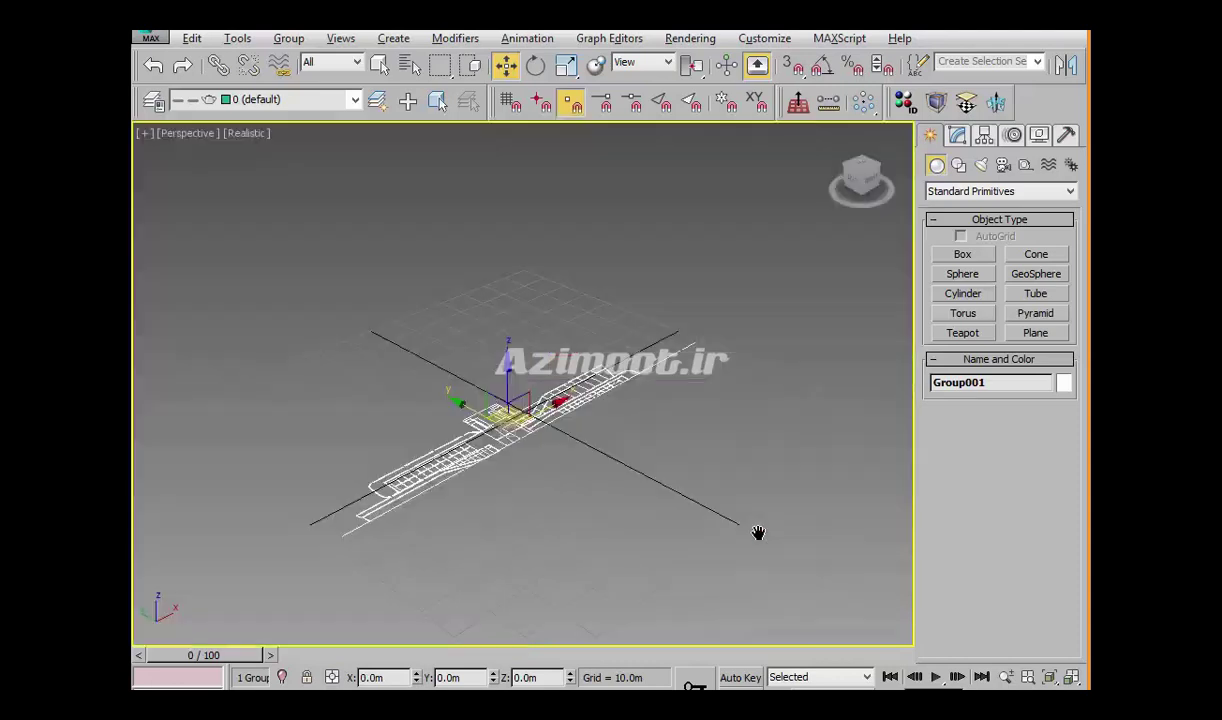
{"action": "key", "text": "alt+w"}
{"action": "middle_click_drag", "start_coordinate": [504, 466], "coordinate": [526, 500]}
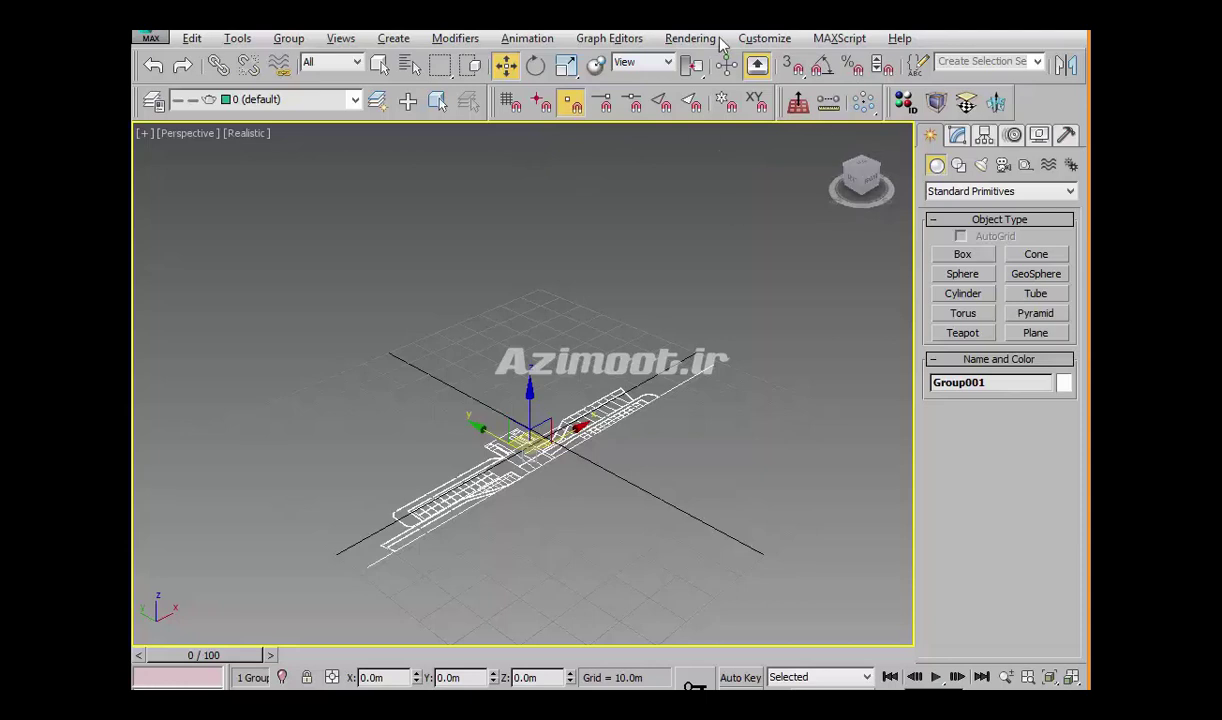
Set the Home Grid spacing to 1.0m in the Grid and Snap Settings
{"action": "right_click", "coordinate": [791, 66]}
{"action": "left_click", "coordinate": [586, 266]}
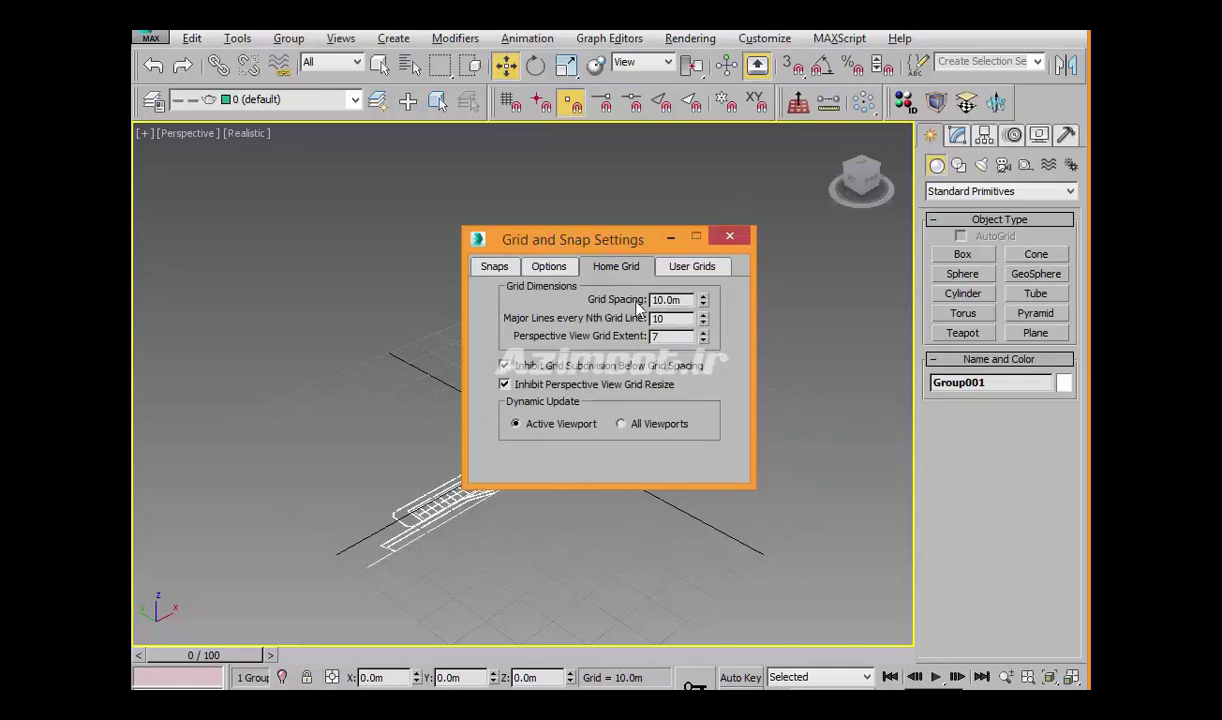
{"action": "left_click_drag", "start_coordinate": [685, 302], "coordinate": [650, 301]}
{"action": "type", "text": "1"}
{"action": "left_click", "coordinate": [730, 235]}
Switch to the Top view and zoom in on the finer grid
{"action": "scroll", "coordinate": [610, 407], "scroll_direction": "up", "scroll_amount": 1}
{"action": "scroll", "coordinate": [628, 410], "scroll_direction": "up", "scroll_amount": 3}
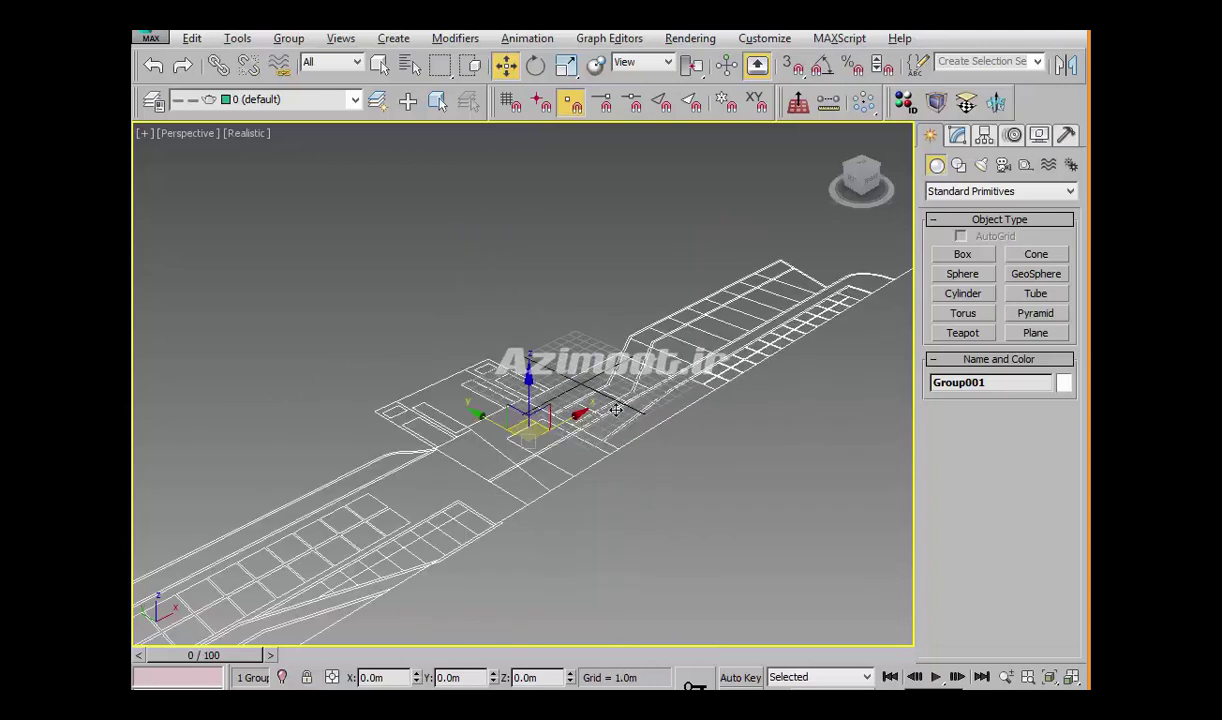
{"action": "scroll", "coordinate": [612, 413], "scroll_direction": "up", "scroll_amount": 2}
{"action": "scroll", "coordinate": [597, 416], "scroll_direction": "down", "scroll_amount": 5}
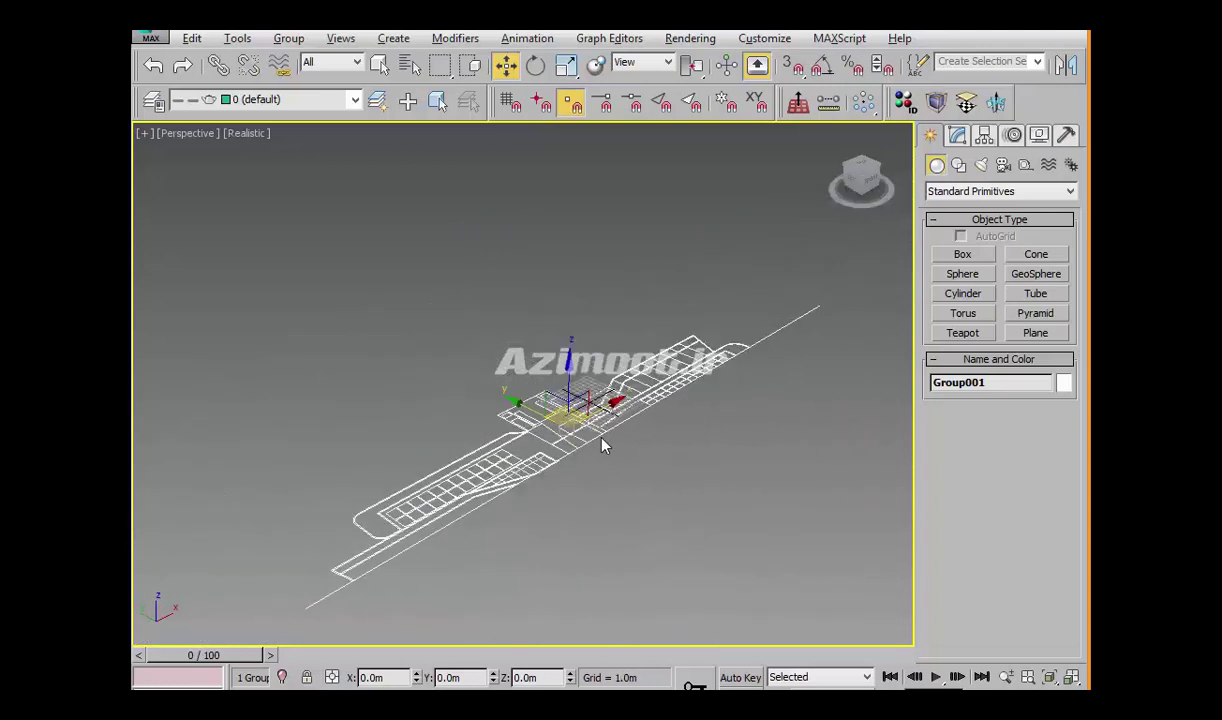
{"action": "key", "text": "t"}
{"action": "scroll", "coordinate": [600, 430], "scroll_direction": "up", "scroll_amount": 3}
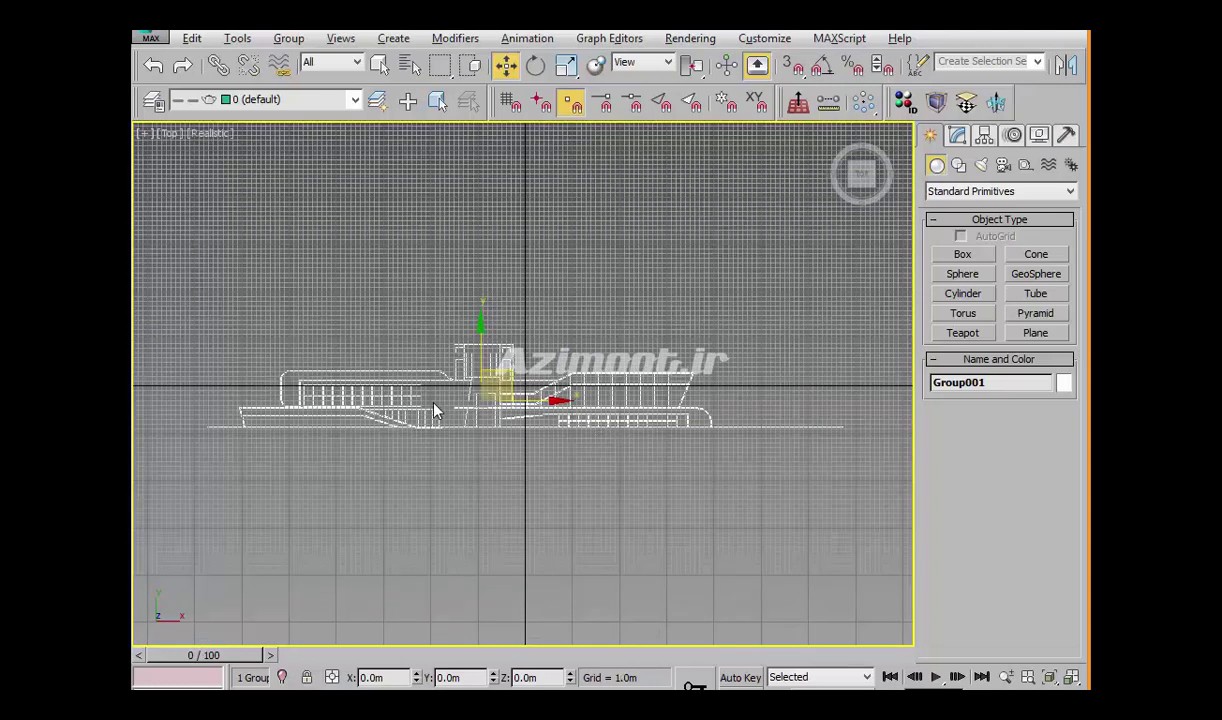
{"action": "scroll", "coordinate": [600, 425], "scroll_direction": "up", "scroll_amount": 2}
{"action": "scroll", "coordinate": [600, 425], "scroll_direction": "up", "scroll_amount": 1}
{"action": "scroll", "coordinate": [620, 425], "scroll_direction": "up", "scroll_amount": 1}
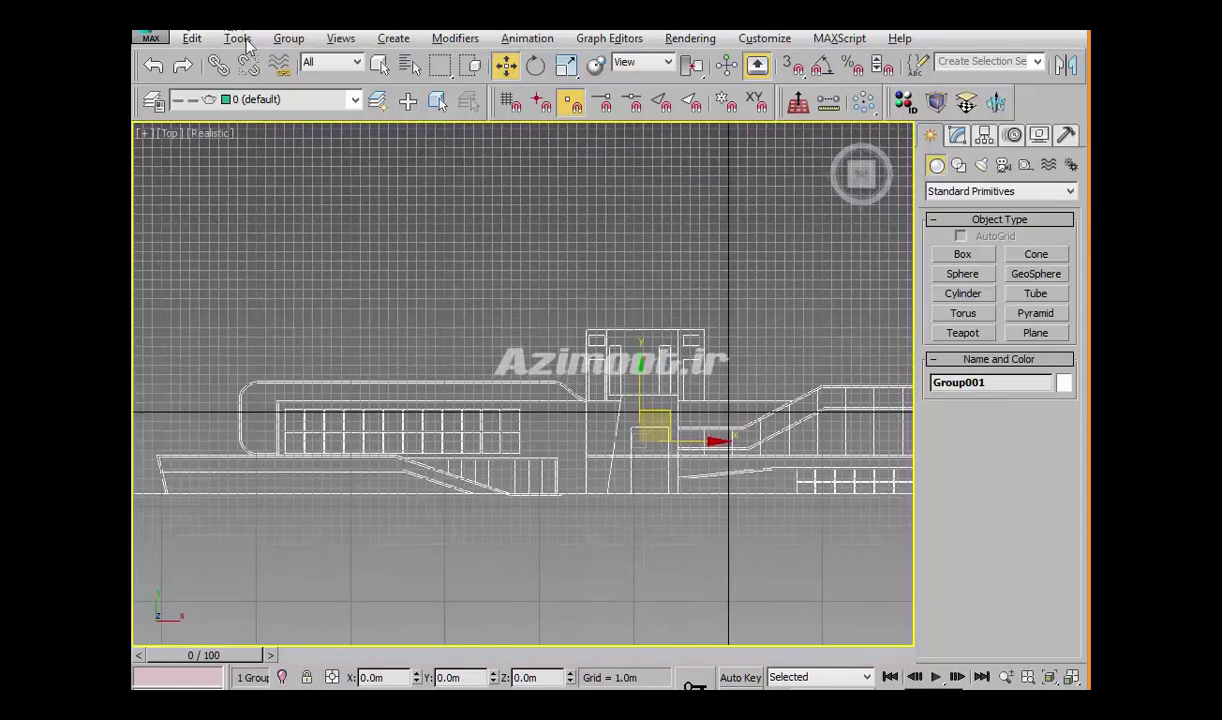
Ungroup Group001 into its 157 separate shapes and clear the selection
{"action": "left_click", "coordinate": [288, 38]}
{"action": "left_click", "coordinate": [316, 82]}
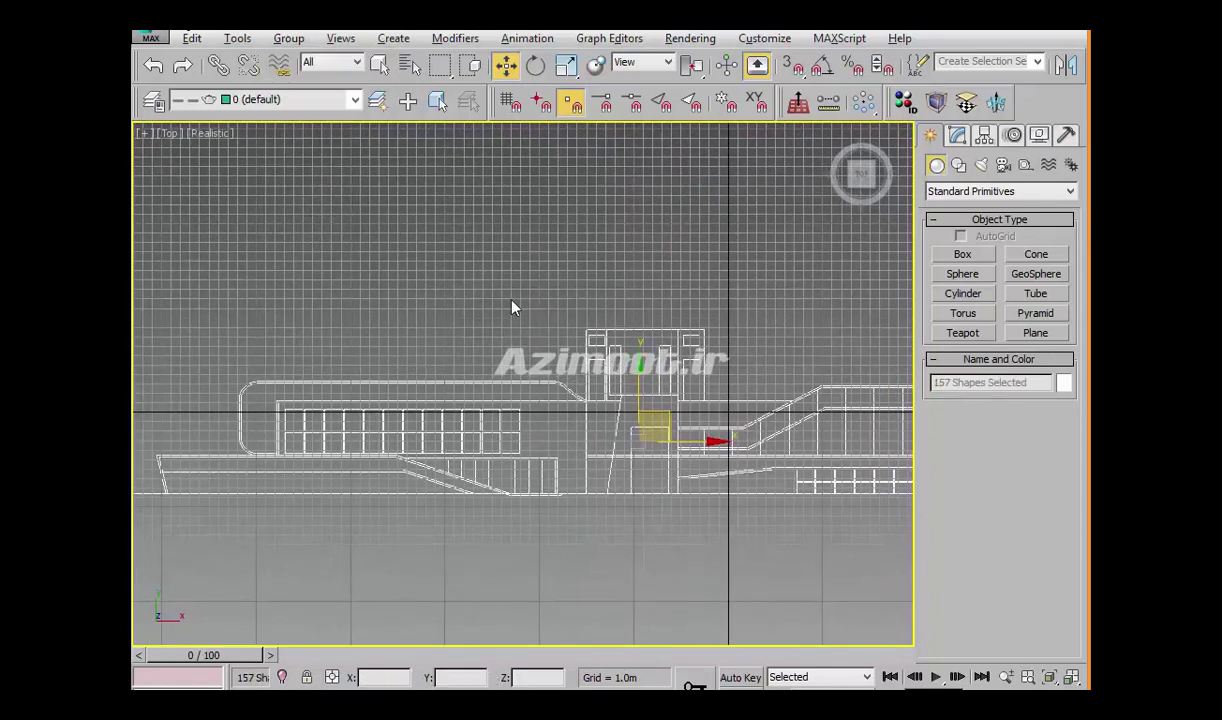
{"action": "left_click", "coordinate": [510, 306]}
{"action": "scroll", "coordinate": [790, 395], "scroll_direction": "up", "scroll_amount": 2}
{"action": "scroll", "coordinate": [797, 390], "scroll_direction": "up", "scroll_amount": 2}
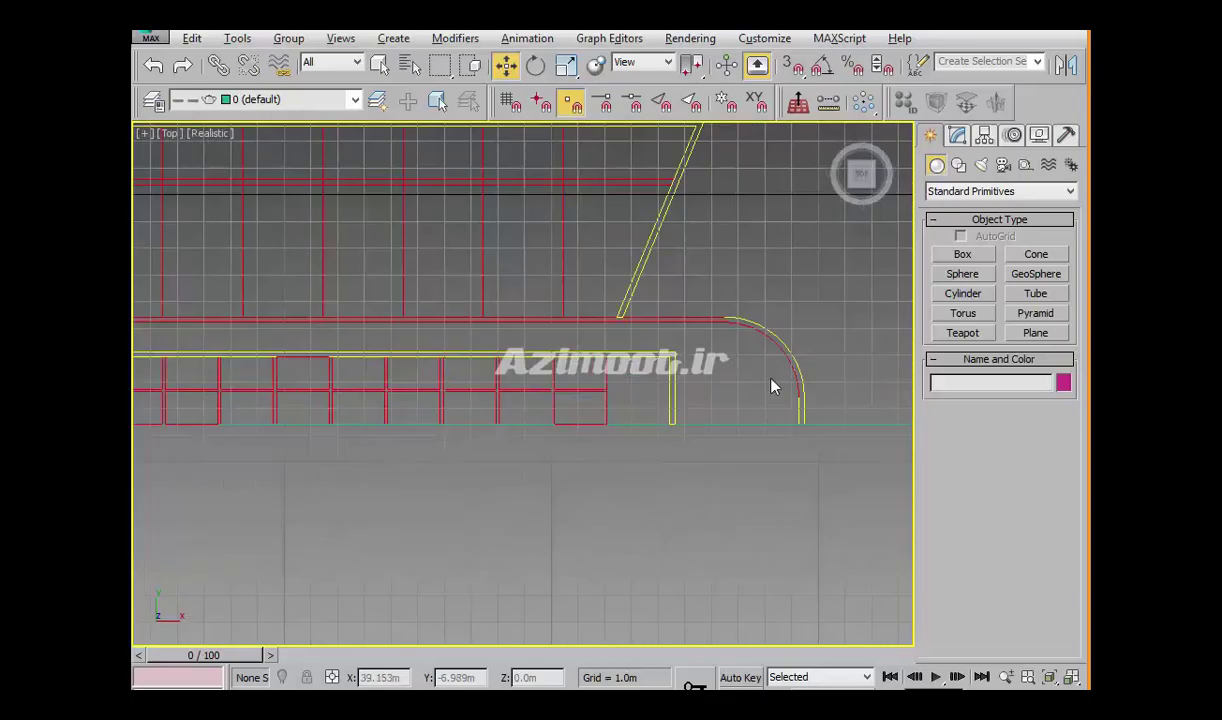
Select the curved end line and apply a trial 25.0m Extrude
{"action": "left_click", "coordinate": [801, 402]}
{"action": "scroll", "coordinate": [828, 448], "scroll_direction": "down", "scroll_amount": 2}
{"action": "mouse_move", "coordinate": [828, 448]}
{"action": "middle_mouse_down", "text": "alt"}
{"action": "mouse_move", "coordinate": [832, 464]}
{"action": "mouse_move", "coordinate": [777, 409]}
{"action": "mouse_move", "coordinate": [756, 486]}
{"action": "mouse_move", "coordinate": [666, 516]}
{"action": "middle_mouse_up", "text": "alt"}
{"action": "left_click", "coordinate": [966, 102]}
{"action": "mouse_move", "coordinate": [671, 424]}
{"action": "middle_mouse_down", "text": "alt"}
{"action": "mouse_move", "coordinate": [690, 540]}
{"action": "mouse_move", "coordinate": [682, 469]}
{"action": "middle_mouse_up", "text": "alt"}
{"action": "scroll", "coordinate": [740, 440], "scroll_direction": "up", "scroll_amount": 3}
{"action": "scroll", "coordinate": [753, 440], "scroll_direction": "up", "scroll_amount": 2}
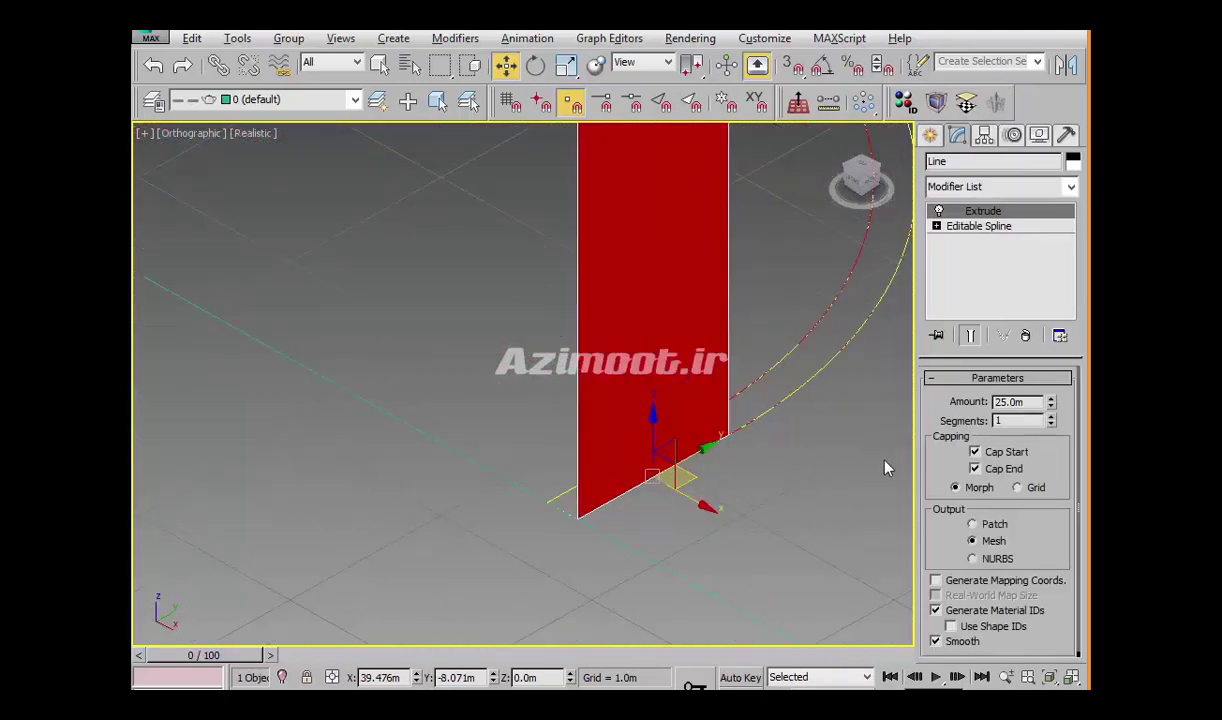
Delete the trial Extrude so the curved line is a plain spline again
{"action": "left_click", "coordinate": [1025, 335]}
{"action": "scroll", "coordinate": [775, 450], "scroll_direction": "down", "scroll_amount": 3}
{"action": "scroll", "coordinate": [770, 452], "scroll_direction": "down", "scroll_amount": 2}
{"action": "scroll", "coordinate": [768, 453], "scroll_direction": "down", "scroll_amount": 3}
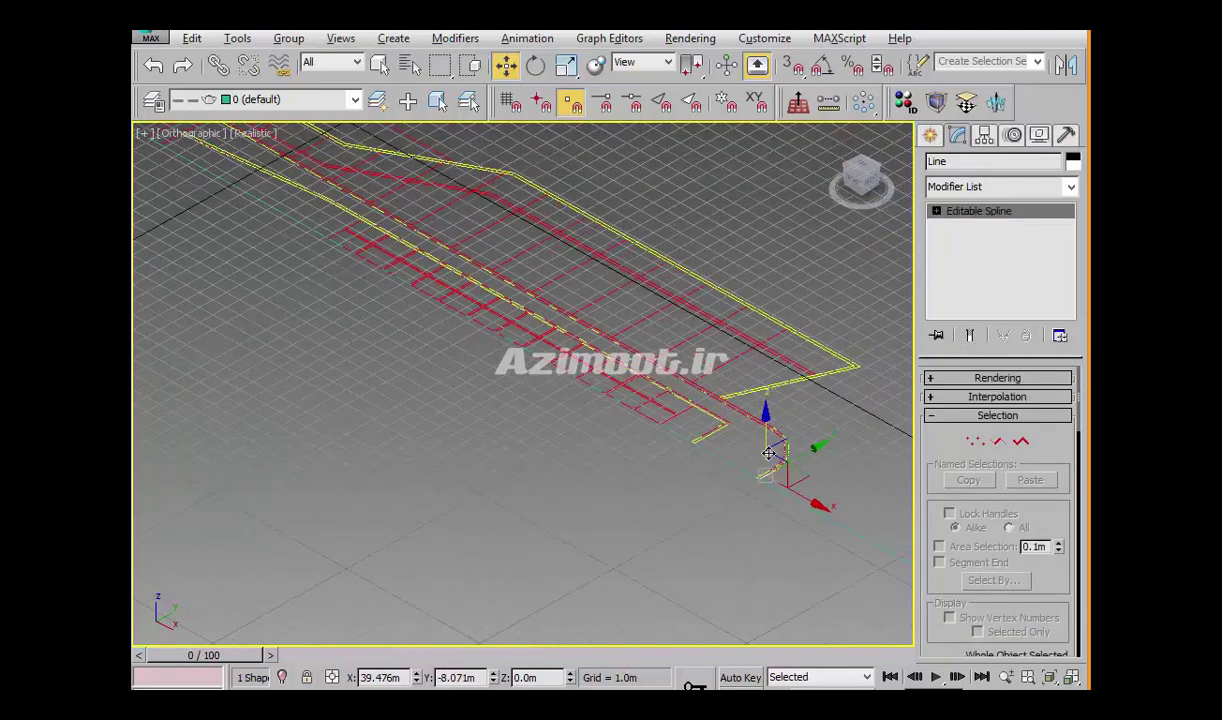
Select all 151 lines similar to the curved end line
{"action": "right_click", "coordinate": [764, 446]}
{"action": "left_click", "coordinate": [808, 543]}
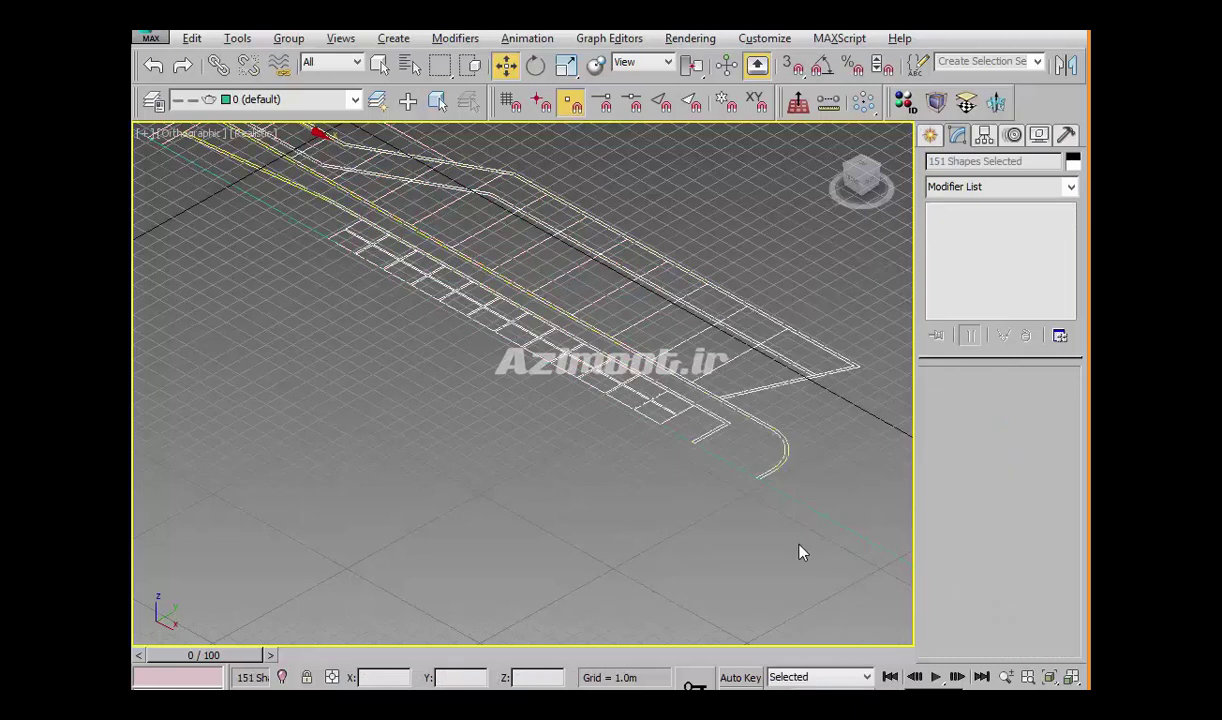
{"action": "mouse_move", "coordinate": [750, 469]}
{"action": "middle_mouse_down", "text": "alt"}
{"action": "mouse_move", "coordinate": [832, 505]}
{"action": "mouse_move", "coordinate": [713, 478]}
{"action": "middle_mouse_up", "text": "alt"}
{"action": "middle_click_drag", "start_coordinate": [478, 322], "coordinate": [494, 349]}
{"action": "left_click", "coordinate": [305, 102]}
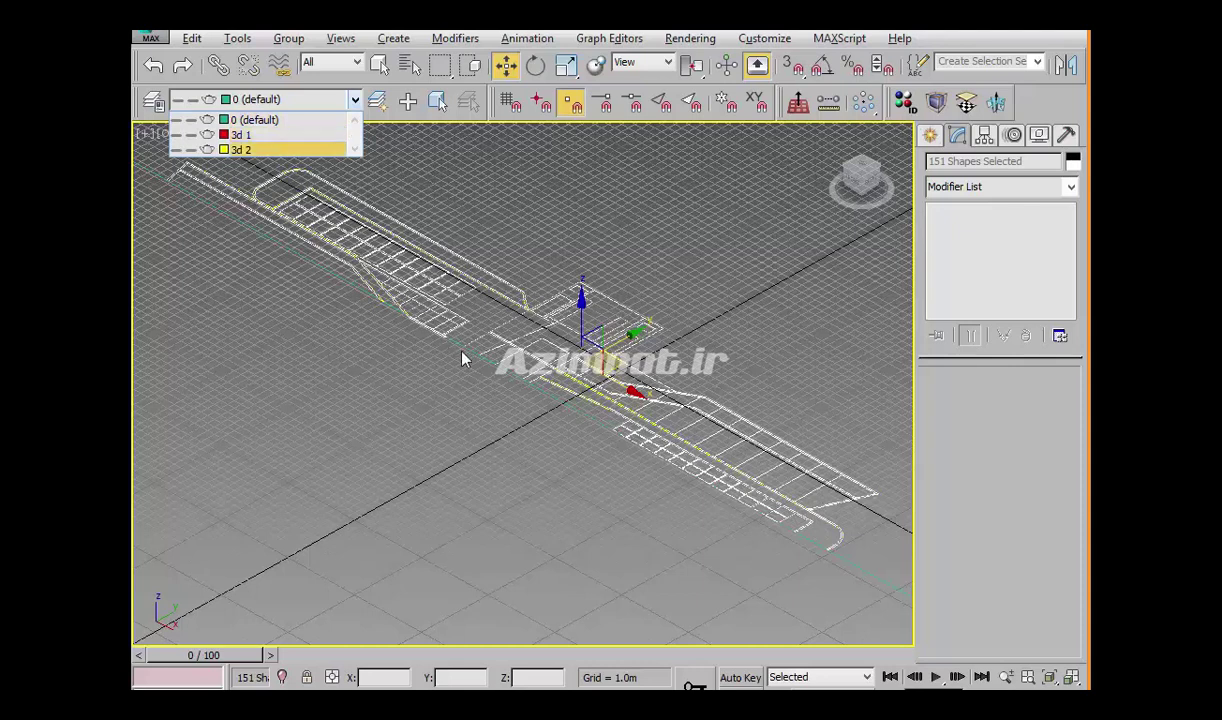
{"action": "left_click", "coordinate": [519, 400]}
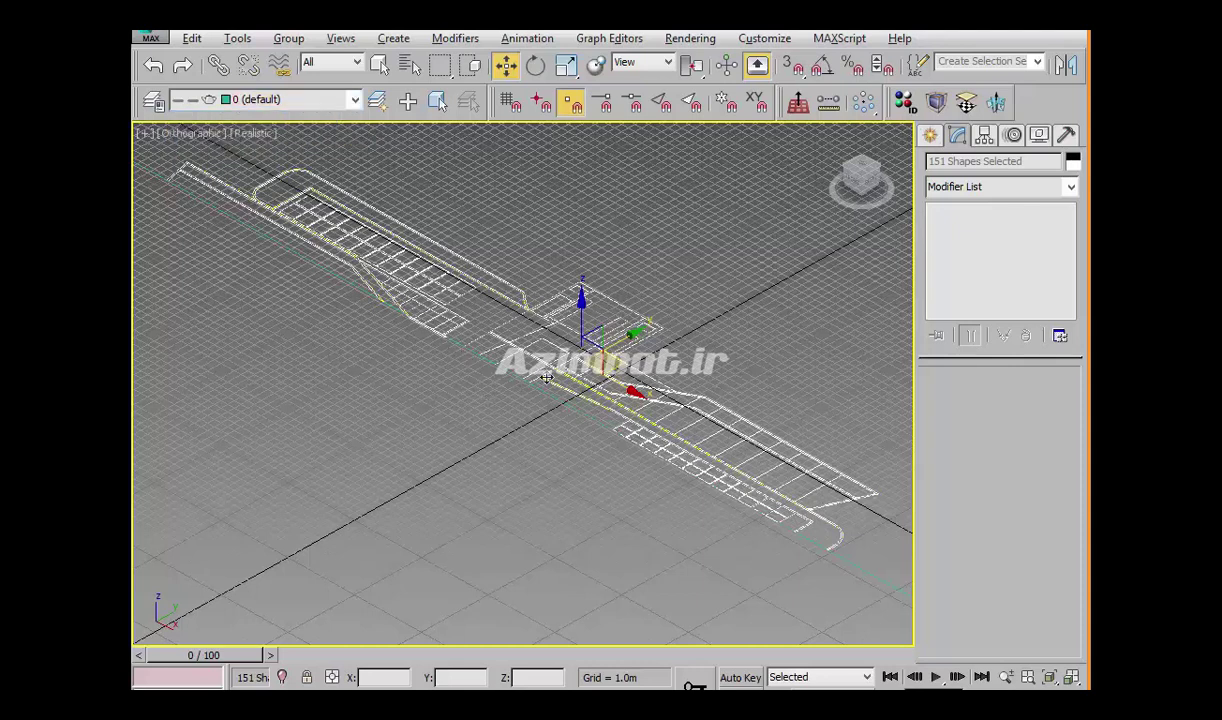
Freeze the 151 selected shapes, then view from Top with the grid hidden
{"action": "right_click", "coordinate": [578, 348]}
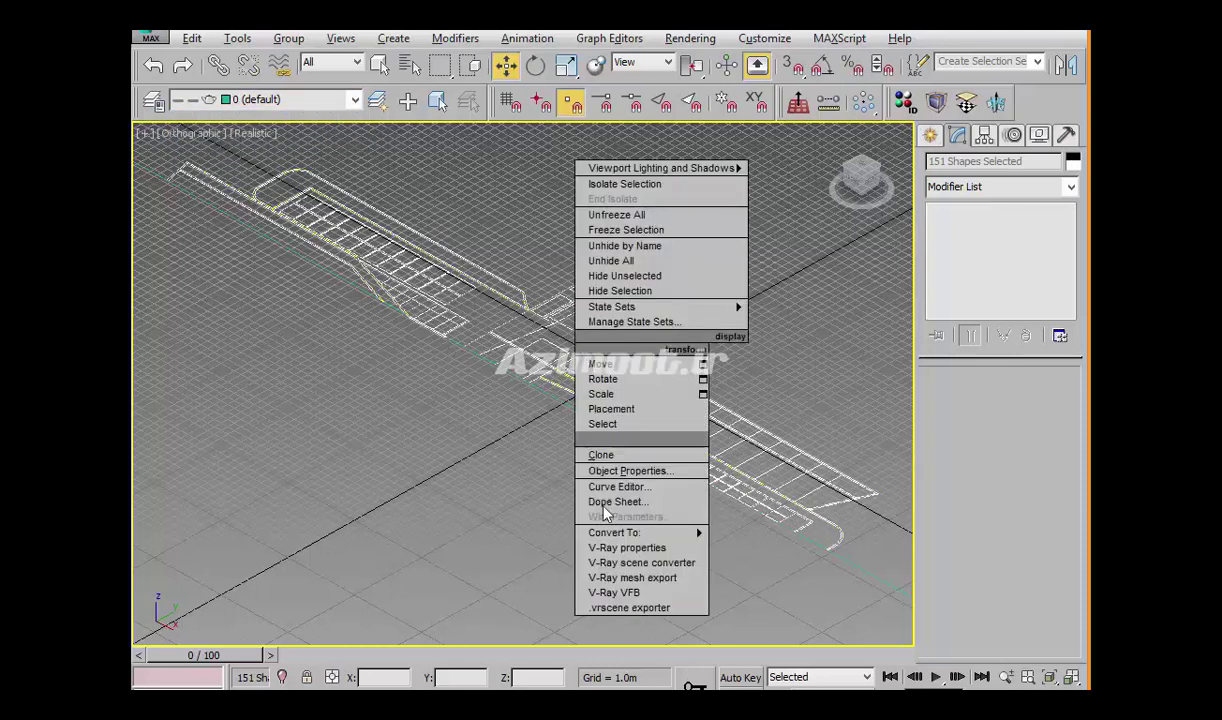
{"action": "left_click", "coordinate": [625, 229]}
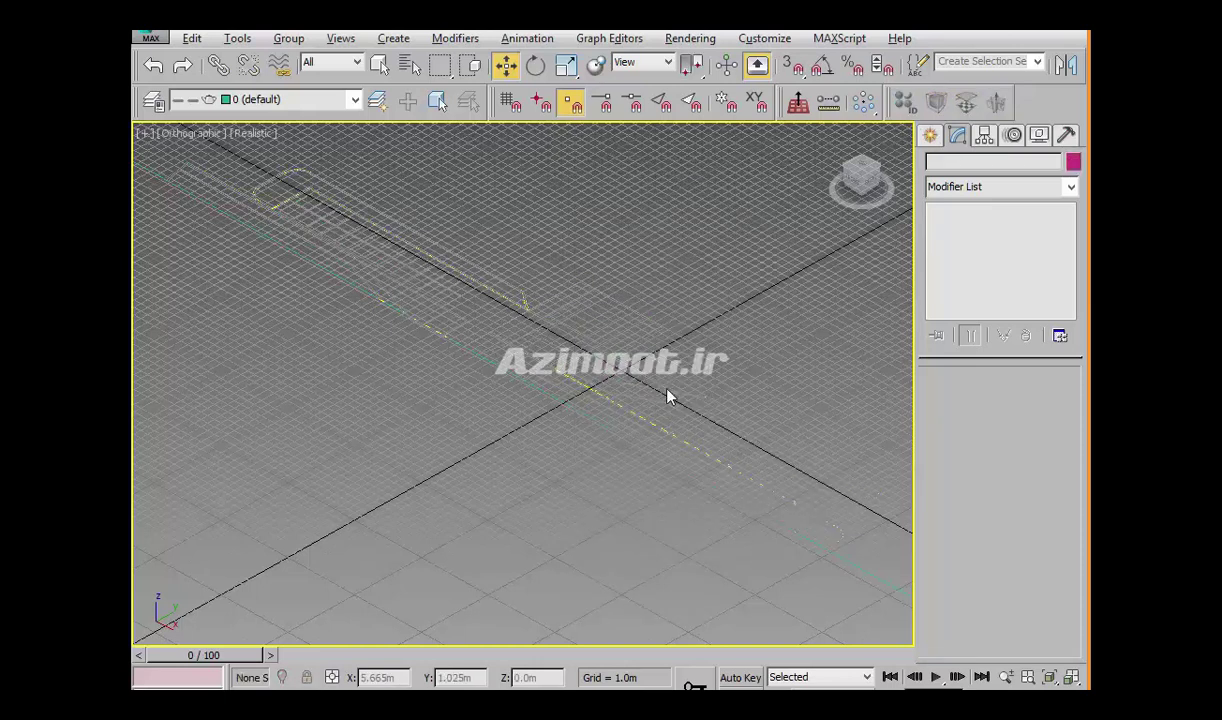
{"action": "key", "text": "t"}
{"action": "key", "text": "g"}
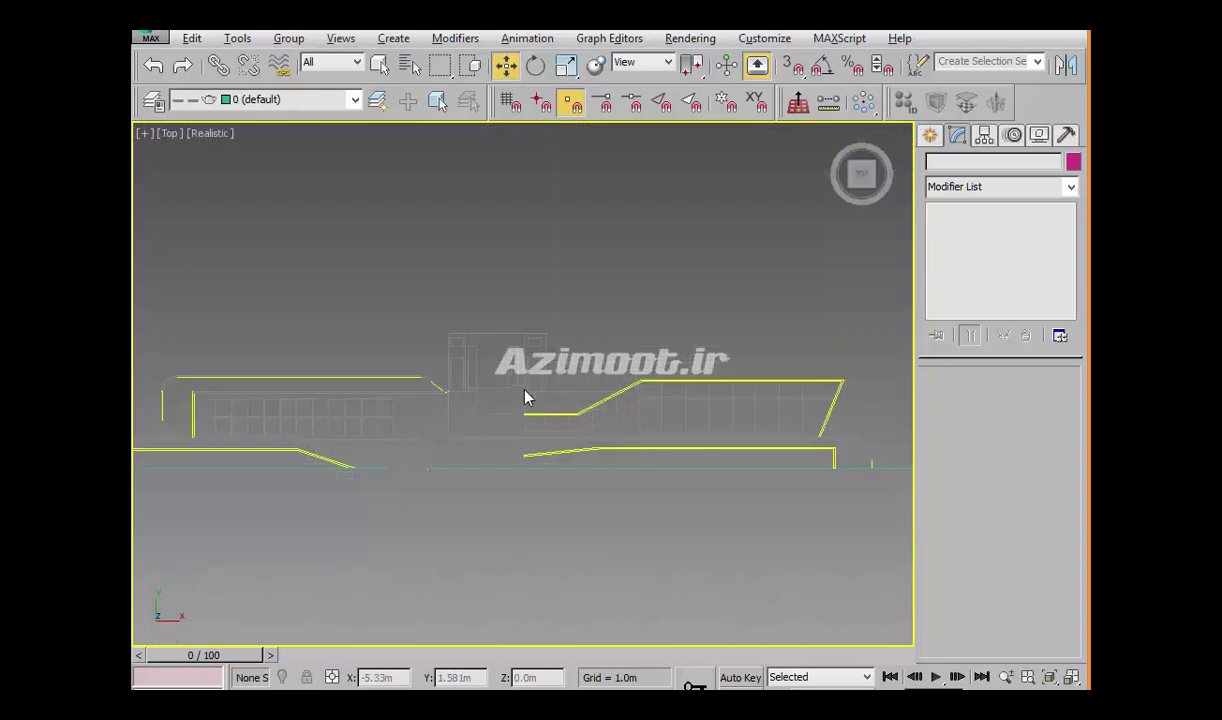
{"action": "scroll", "coordinate": [456, 415], "scroll_direction": "up", "scroll_amount": 2}
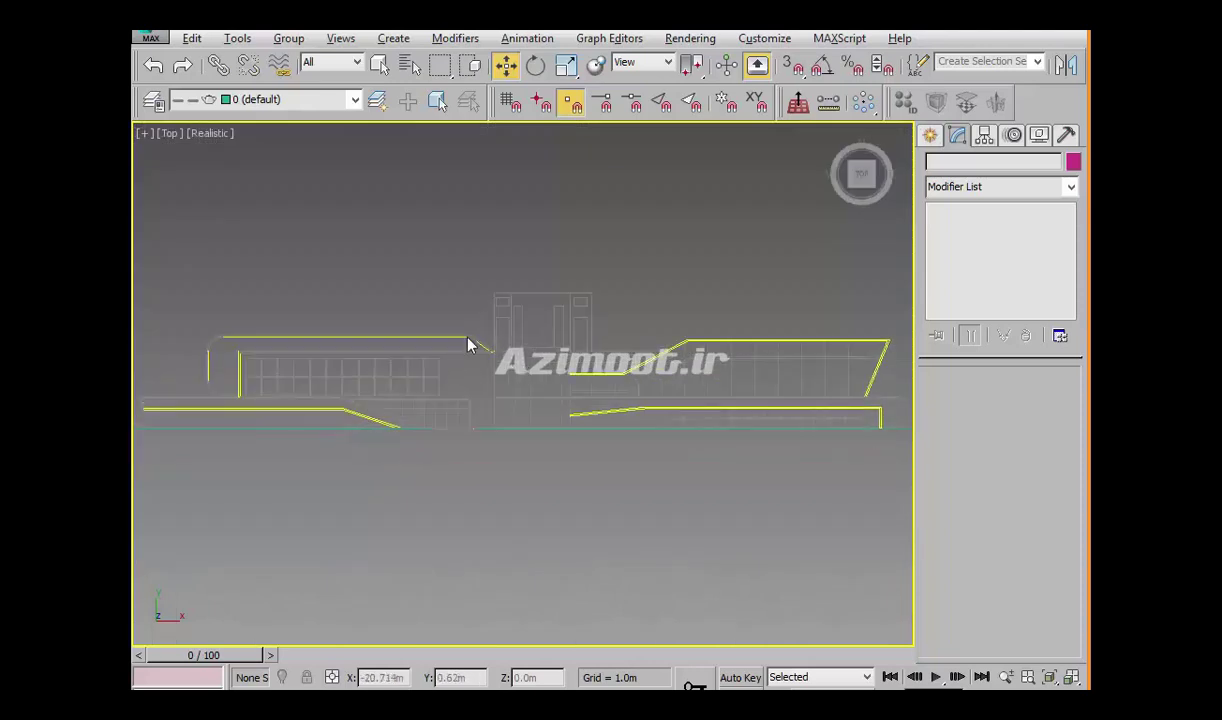
{"action": "right_click", "coordinate": [572, 344]}
{"action": "left_click", "coordinate": [600, 199]}
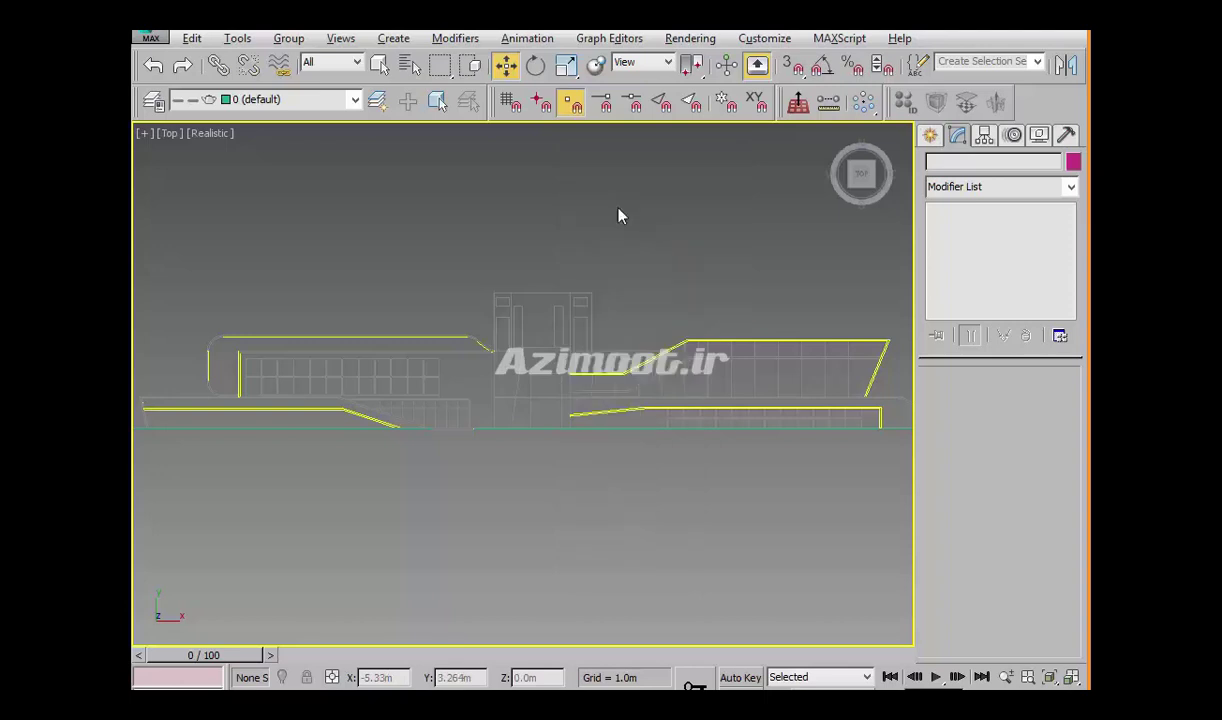
{"action": "left_click", "coordinate": [618, 347]}
{"action": "right_click", "coordinate": [617, 347]}
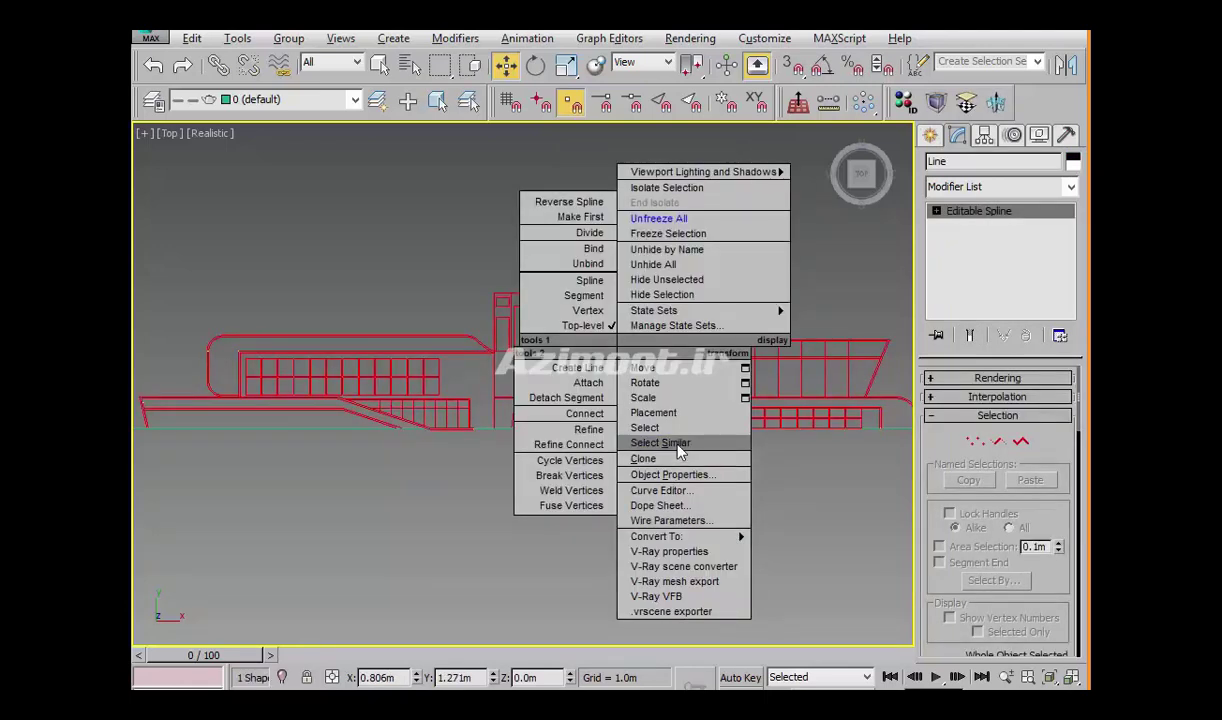
{"action": "left_click", "coordinate": [679, 452]}
{"action": "right_click", "coordinate": [655, 386]}
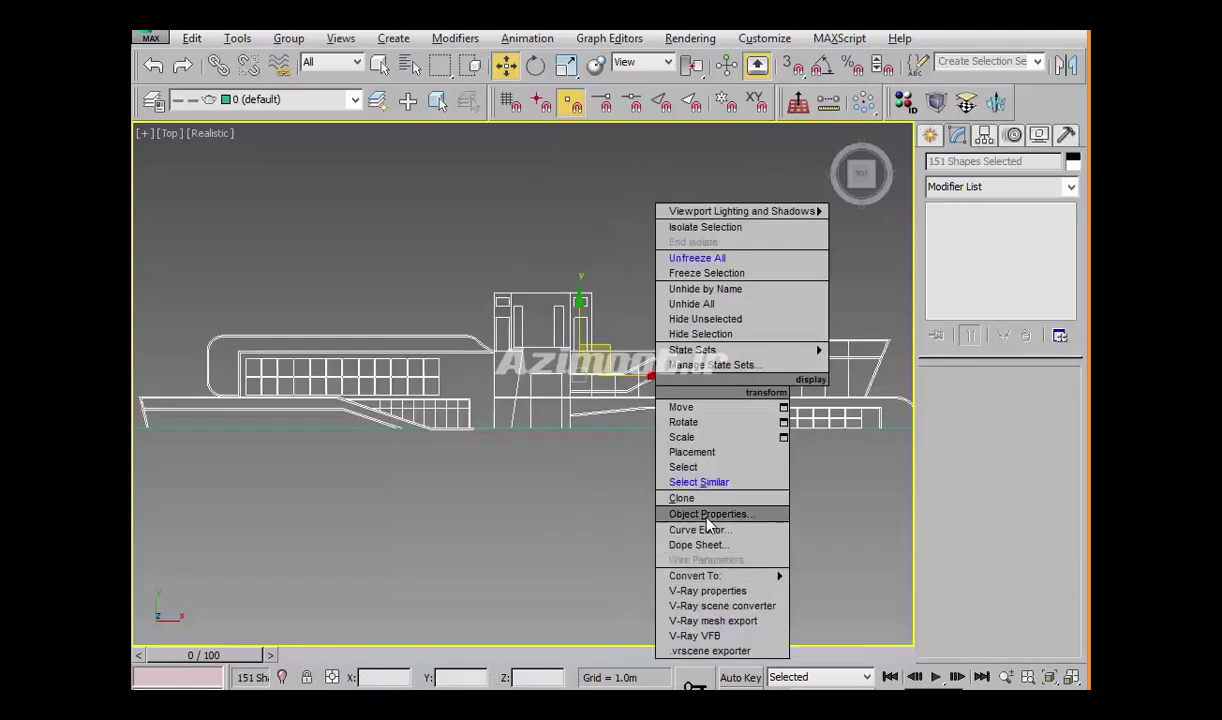
{"action": "left_click", "coordinate": [700, 514]}
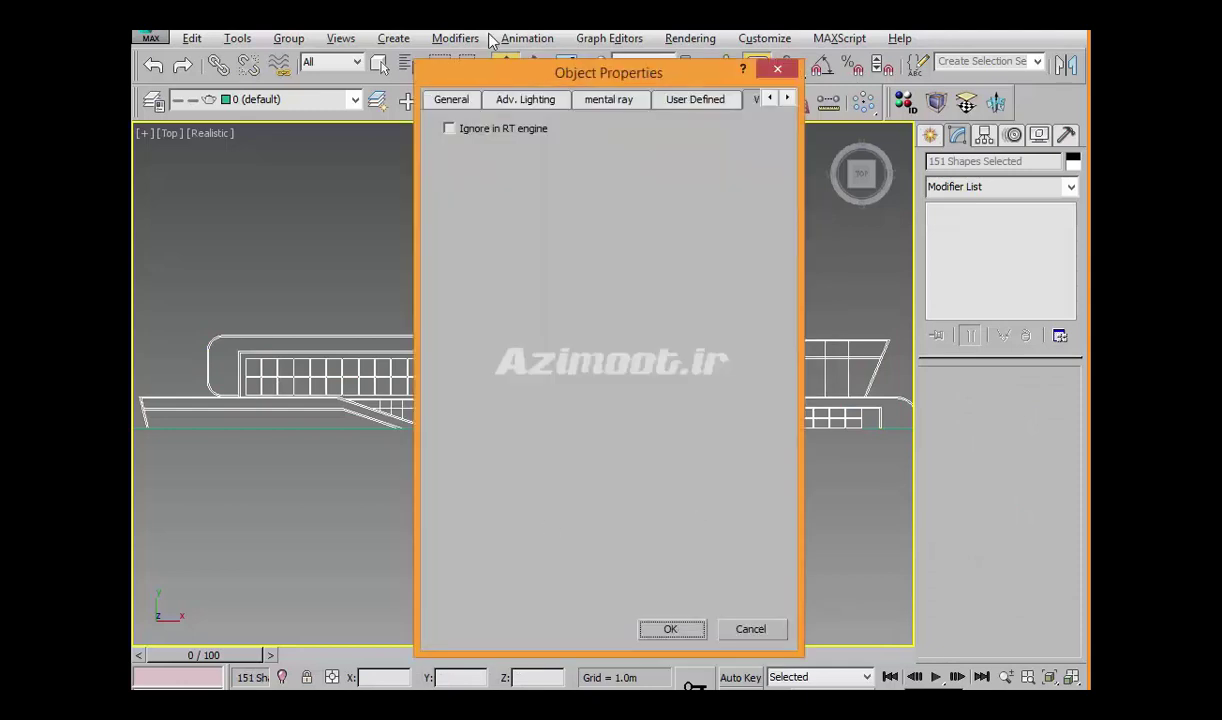
{"action": "left_click", "coordinate": [457, 102]}
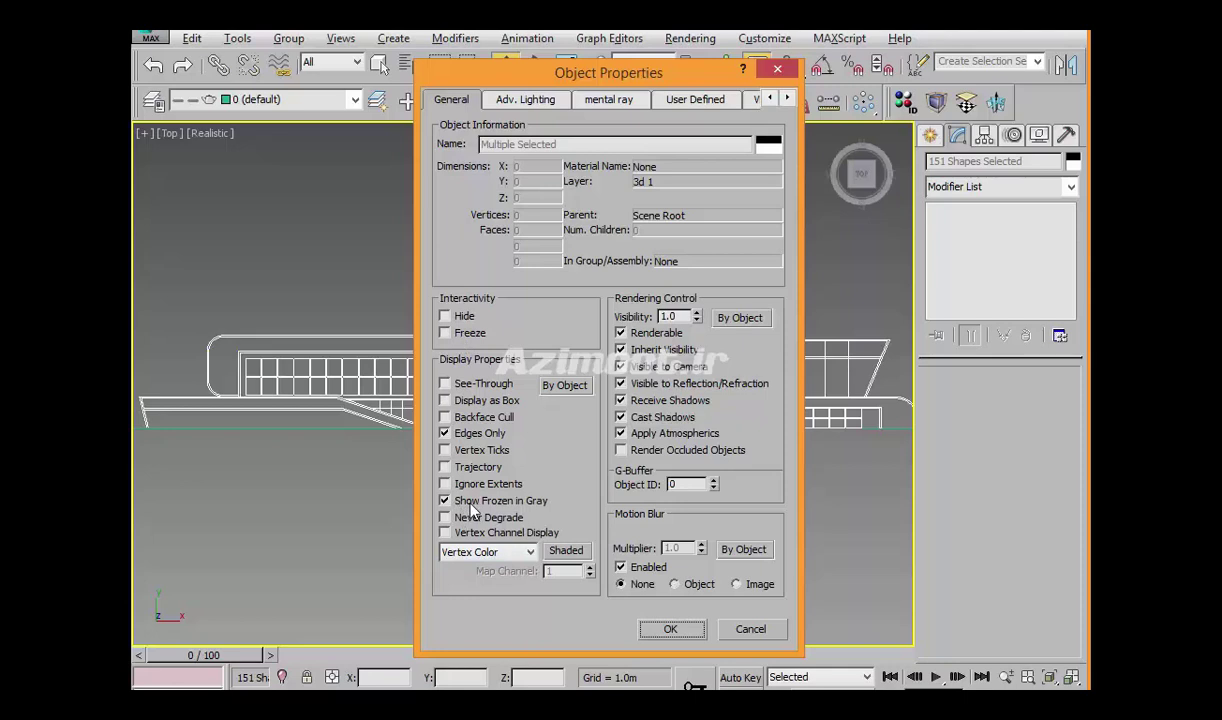
{"action": "left_click", "coordinate": [450, 500]}
{"action": "left_click", "coordinate": [444, 332]}
{"action": "left_click", "coordinate": [668, 628]}
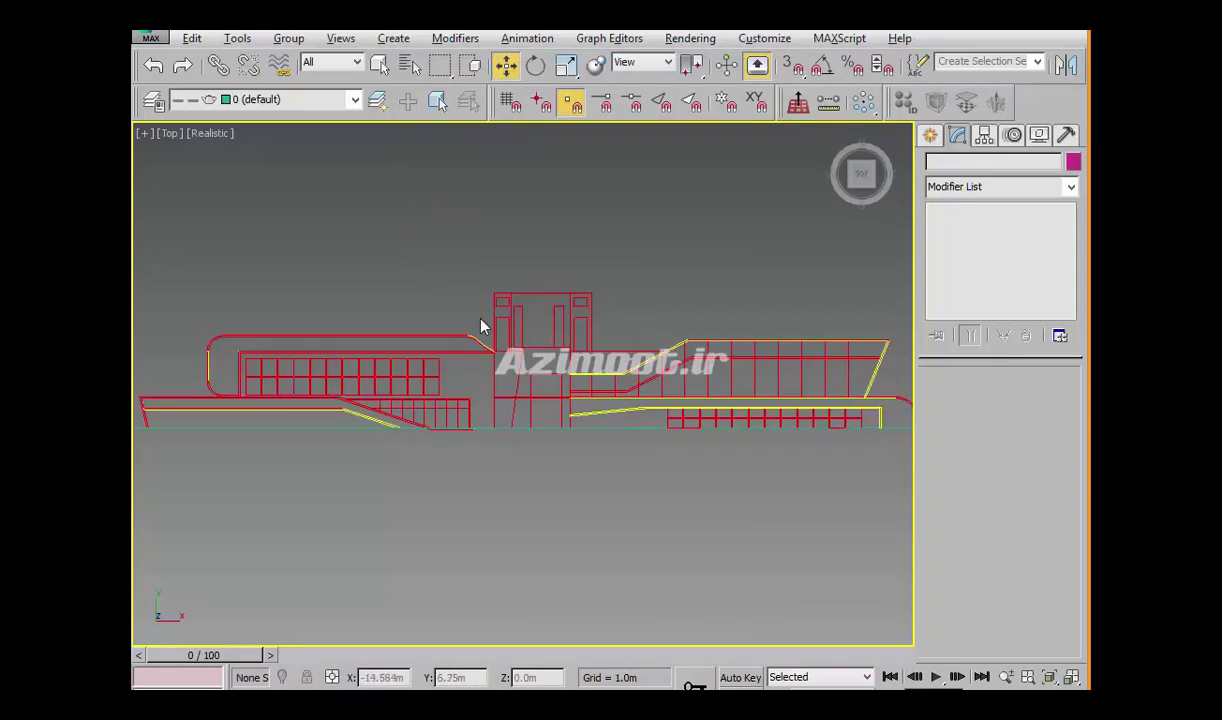
Tilt the view into 3D and select the curved outline along the front edge
{"action": "middle_click_drag", "start_coordinate": [821, 440], "coordinate": [696, 462]}
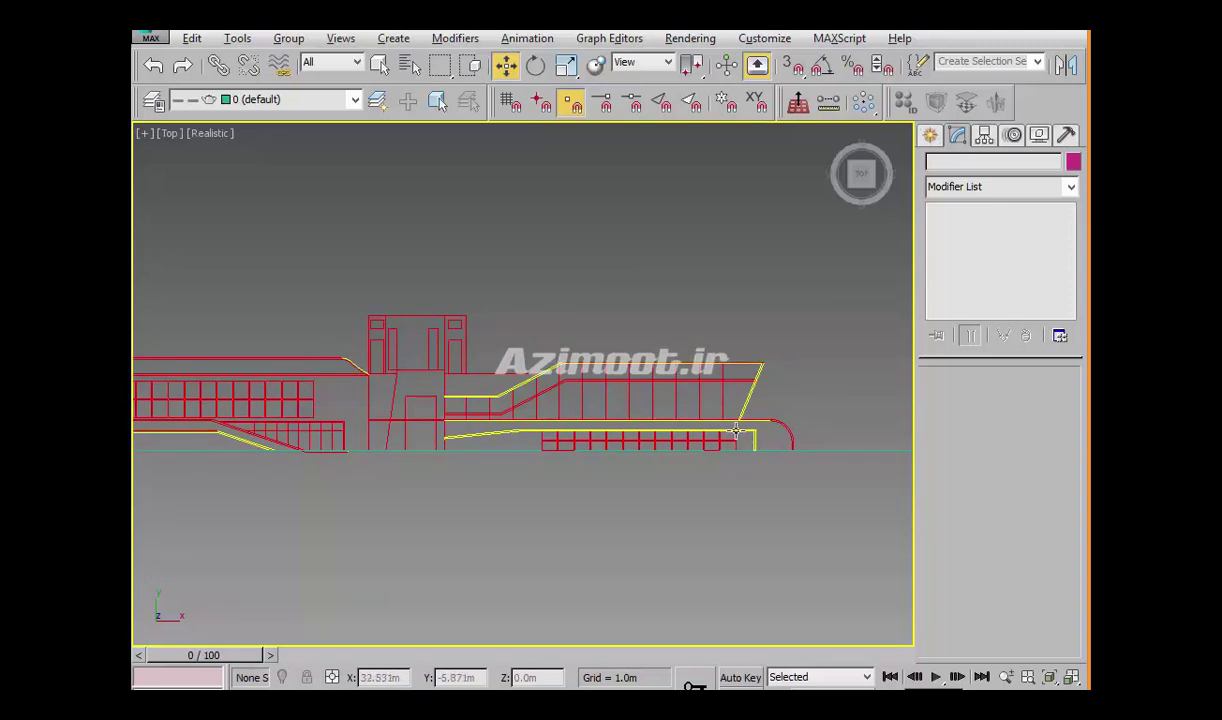
{"action": "mouse_move", "coordinate": [752, 432]}
{"action": "middle_mouse_down", "text": "alt"}
{"action": "mouse_move", "coordinate": [737, 464]}
{"action": "mouse_move", "coordinate": [676, 387]}
{"action": "middle_mouse_up", "text": "alt"}
{"action": "scroll", "coordinate": [785, 436], "scroll_direction": "up", "scroll_amount": 3}
{"action": "scroll", "coordinate": [854, 505], "scroll_direction": "up", "scroll_amount": 3}
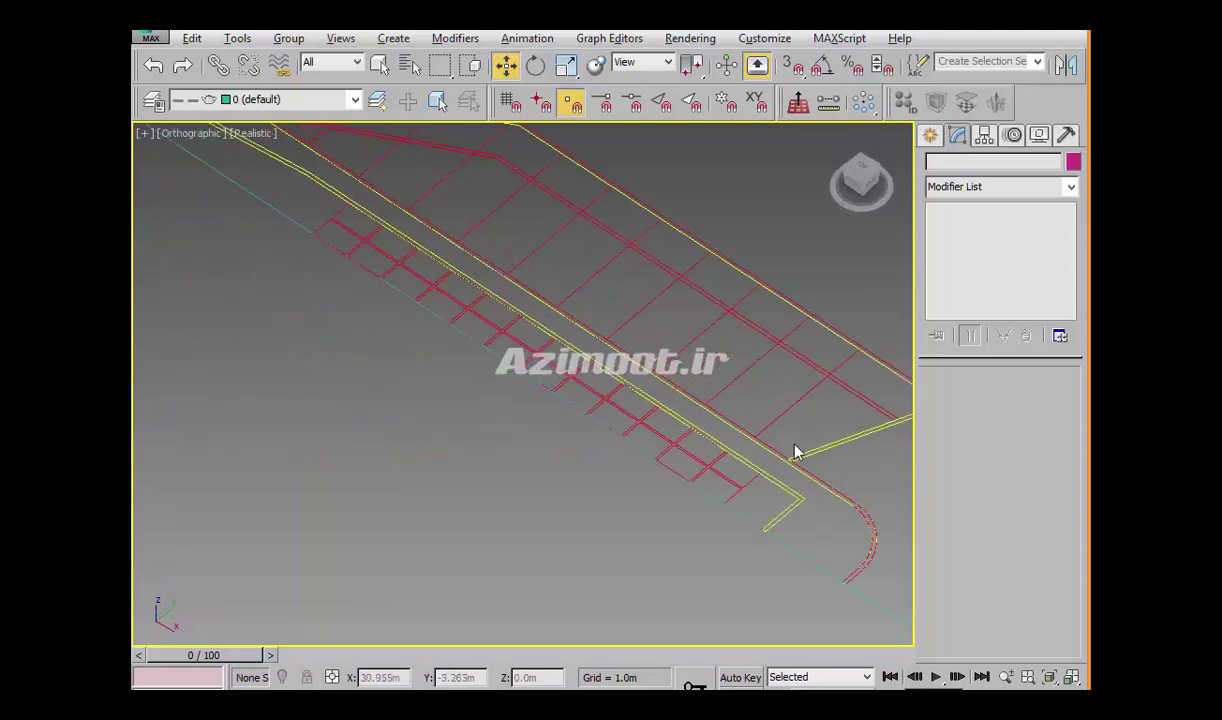
{"action": "left_click", "coordinate": [849, 496]}
{"action": "middle_click_drag", "start_coordinate": [840, 545], "coordinate": [723, 545], "text": "alt"}
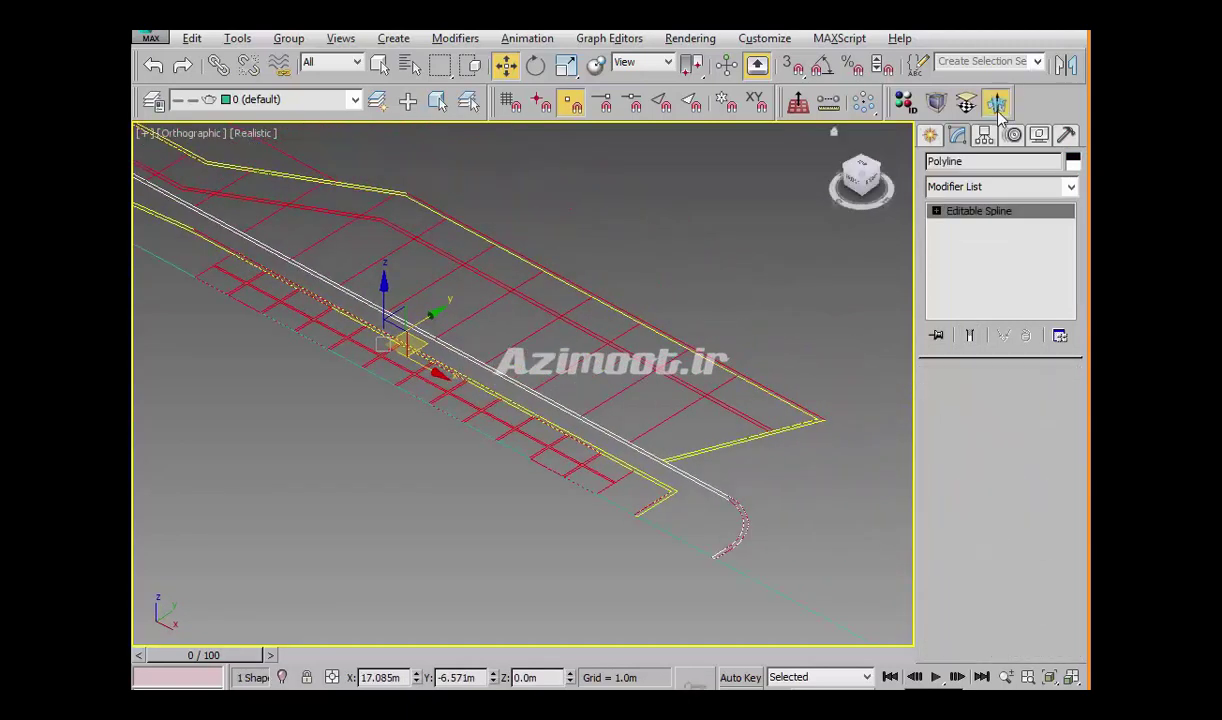
Extrude the front-edge outline 25 m into a tall wall and reselect it
{"action": "left_click", "coordinate": [964, 104]}
{"action": "middle_click_drag", "start_coordinate": [713, 464], "coordinate": [753, 484]}
{"action": "scroll", "coordinate": [755, 445], "scroll_direction": "up", "scroll_amount": 3}
{"action": "scroll", "coordinate": [755, 430], "scroll_direction": "up", "scroll_amount": 3}
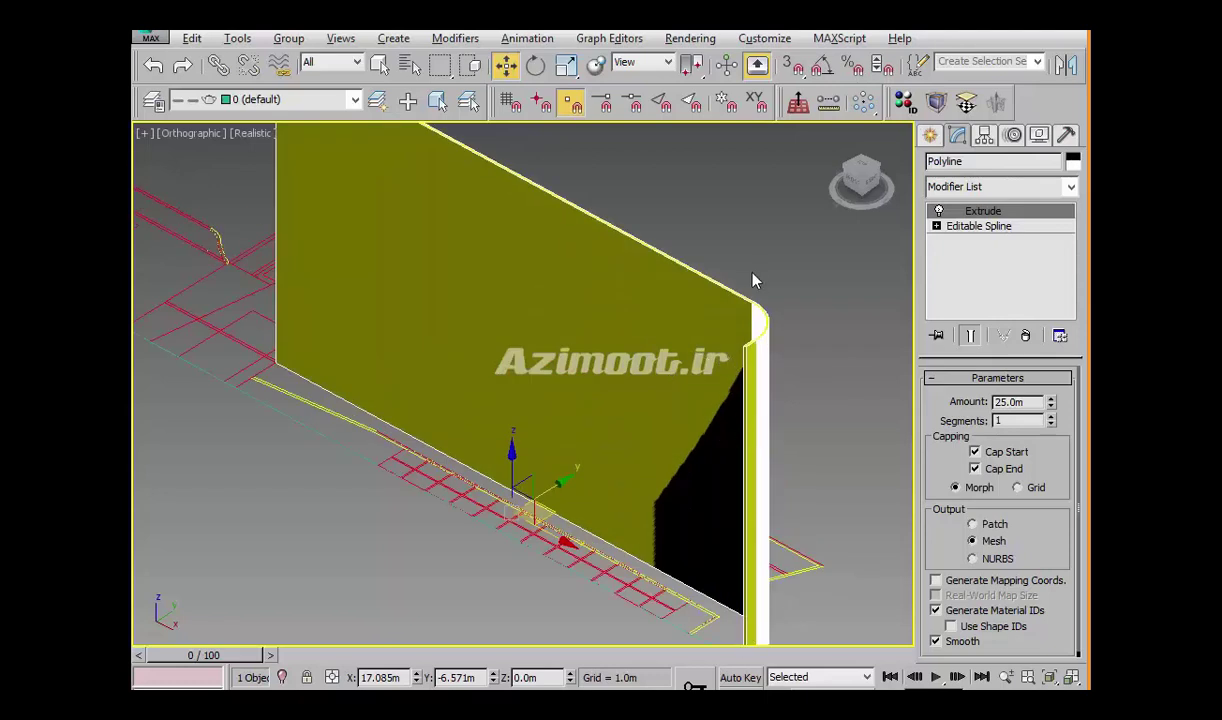
{"action": "middle_click_drag", "start_coordinate": [566, 545], "coordinate": [893, 613]}
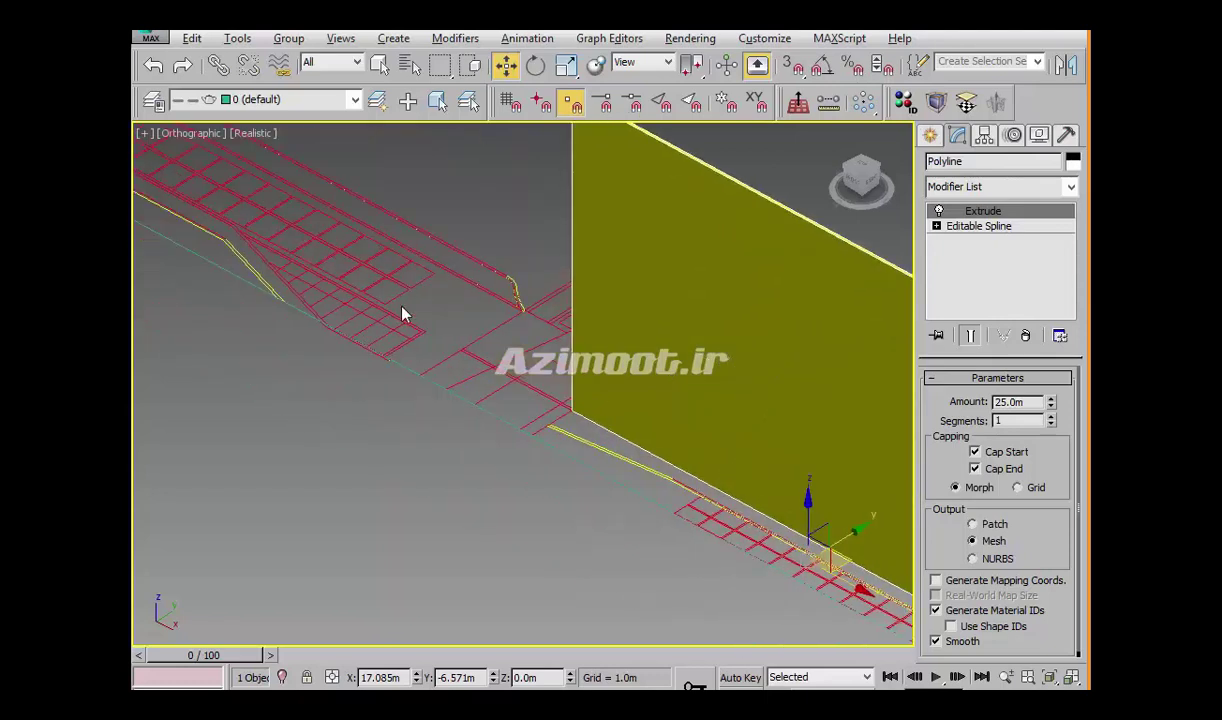
{"action": "left_click", "coordinate": [395, 322]}
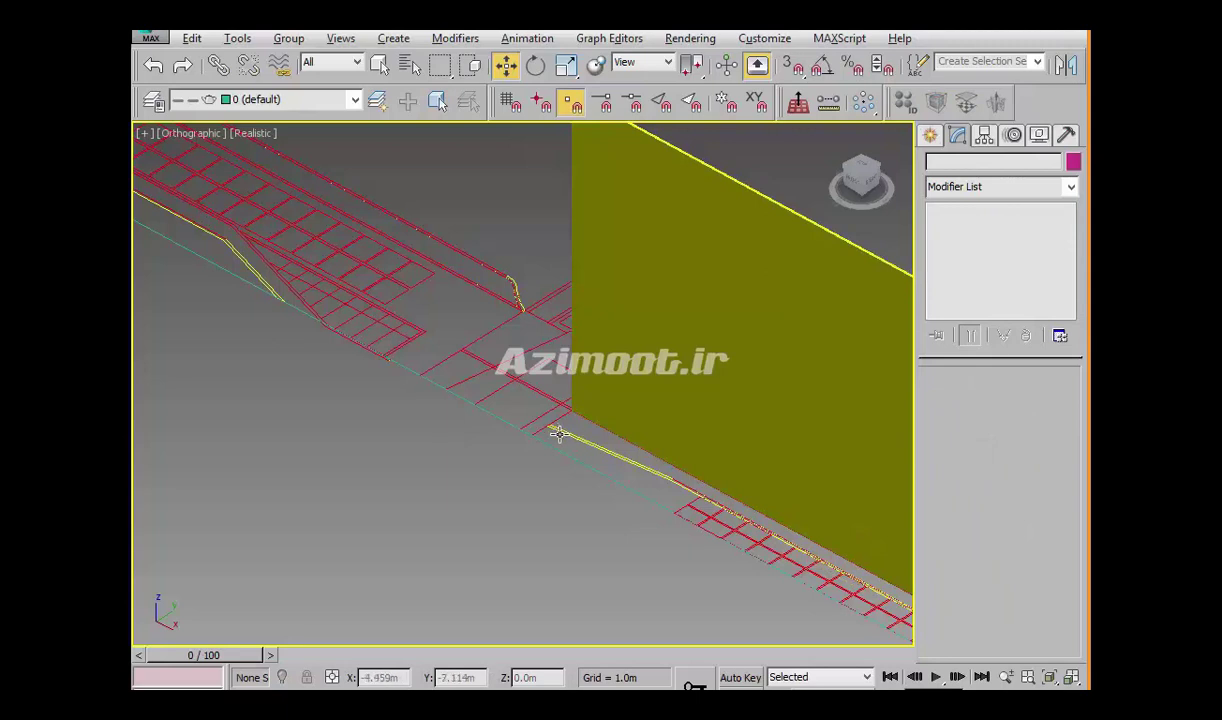
{"action": "middle_click_drag", "start_coordinate": [360, 332], "coordinate": [600, 400], "text": "alt"}
{"action": "scroll", "coordinate": [636, 404], "scroll_direction": "down", "scroll_amount": 2}
{"action": "scroll", "coordinate": [783, 424], "scroll_direction": "down", "scroll_amount": 2}
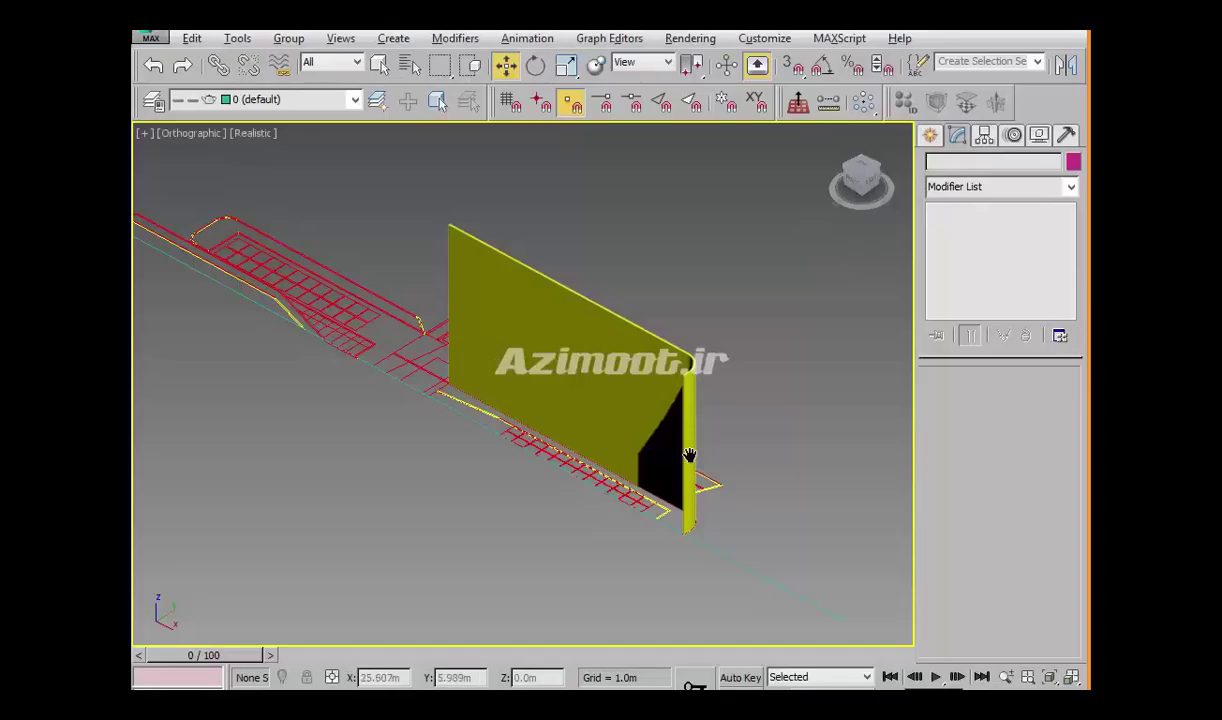
{"action": "middle_click_drag", "start_coordinate": [689, 455], "coordinate": [716, 457]}
{"action": "left_click", "coordinate": [716, 457]}
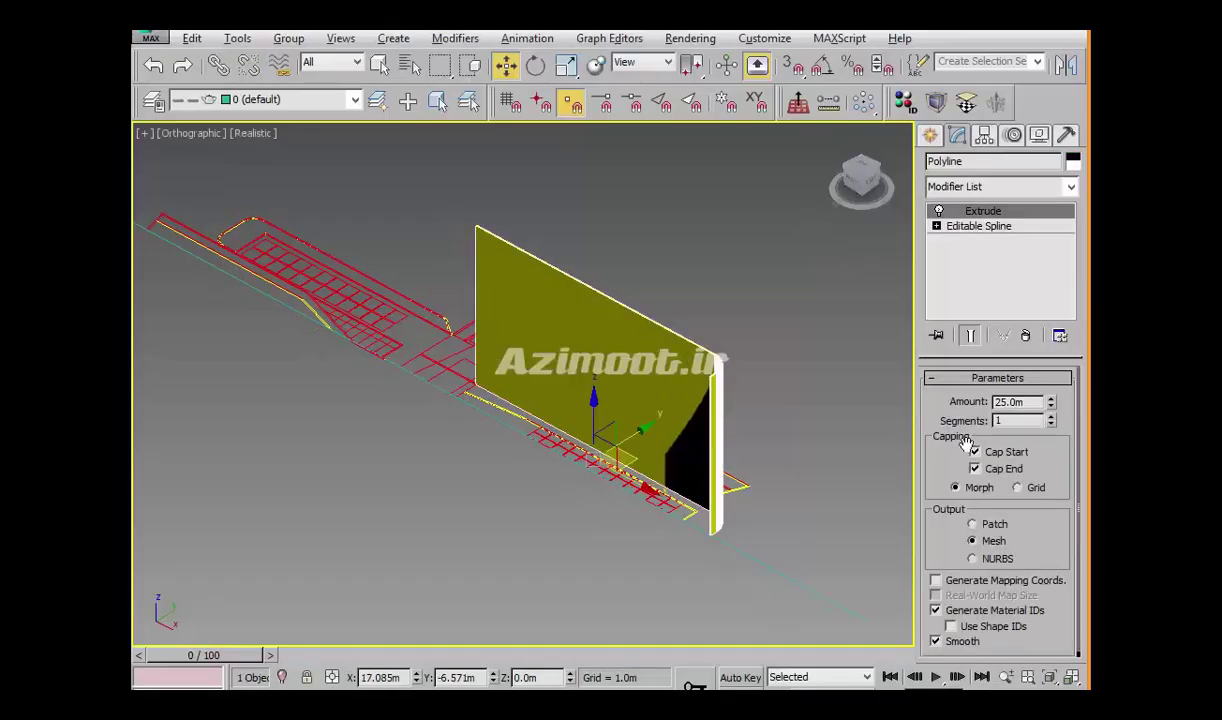
Change the wall's Extrude amount from 25 m to -20 m, then pick the second outline
{"action": "double_click", "coordinate": [1019, 402]}
{"action": "type", "text": "20"}
{"action": "key", "text": "Return"}
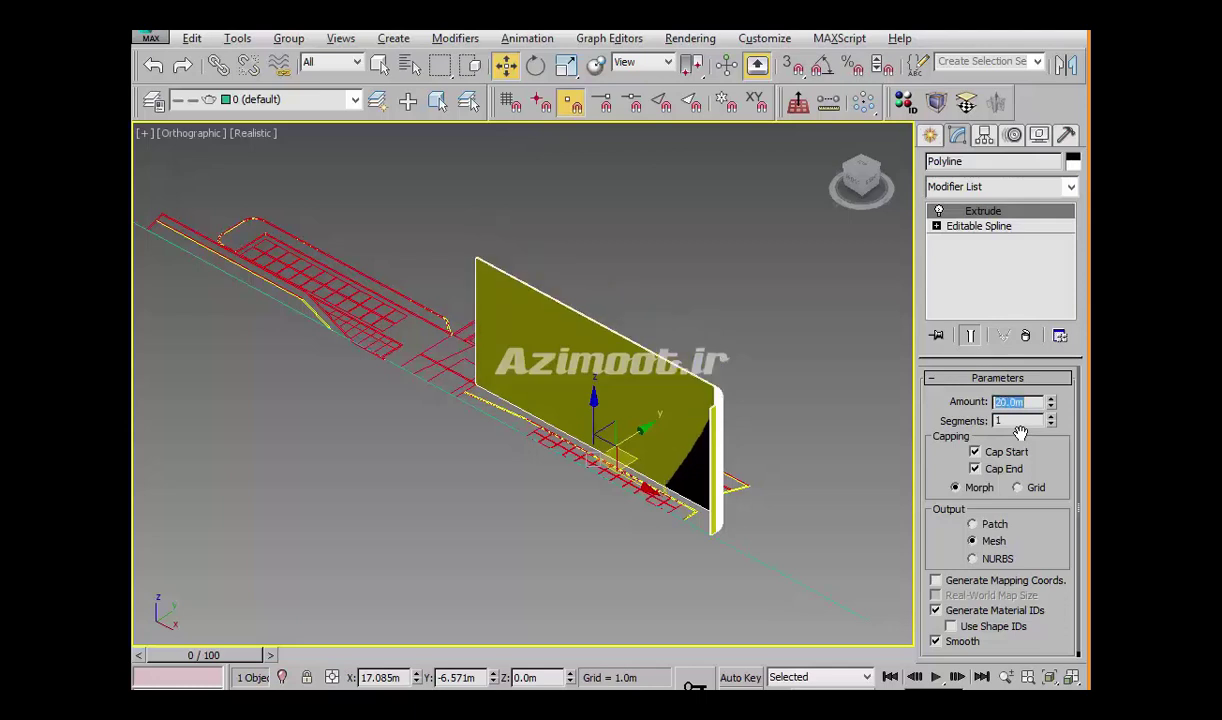
{"action": "middle_click_drag", "start_coordinate": [743, 384], "coordinate": [755, 397]}
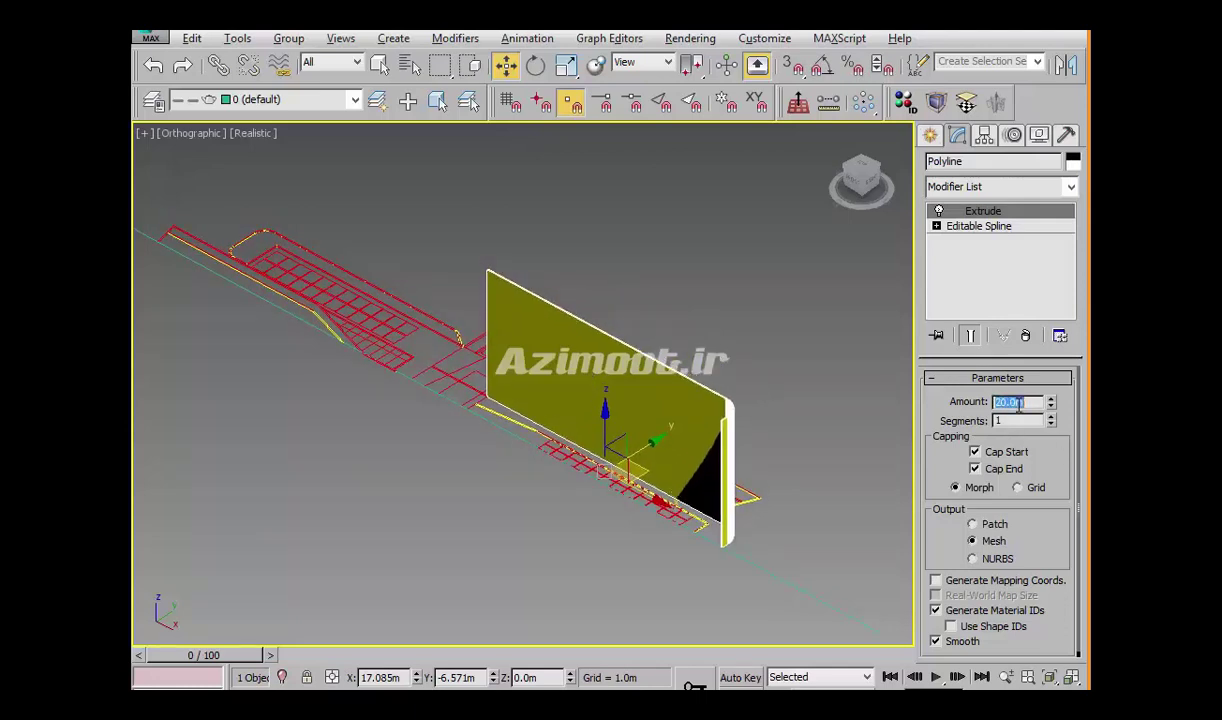
{"action": "type", "text": "-20"}
{"action": "key", "text": "Return"}
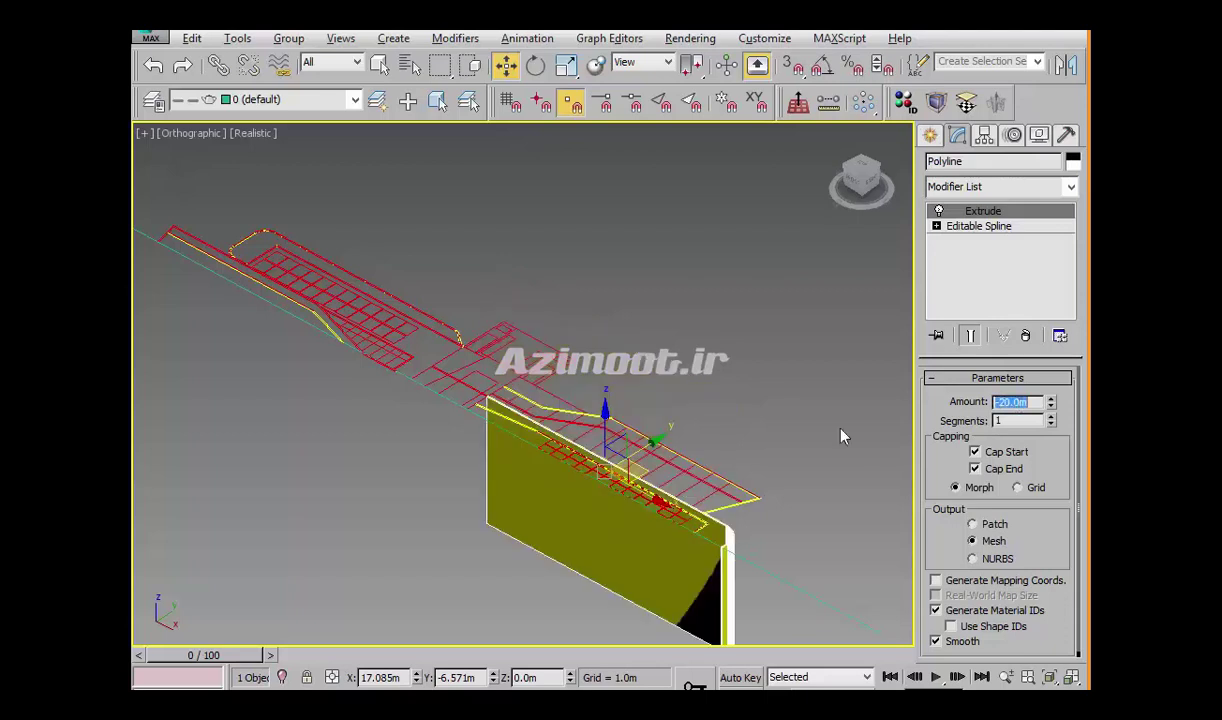
{"action": "scroll", "coordinate": [670, 490], "scroll_direction": "up", "scroll_amount": 2}
{"action": "scroll", "coordinate": [672, 490], "scroll_direction": "up", "scroll_amount": 2}
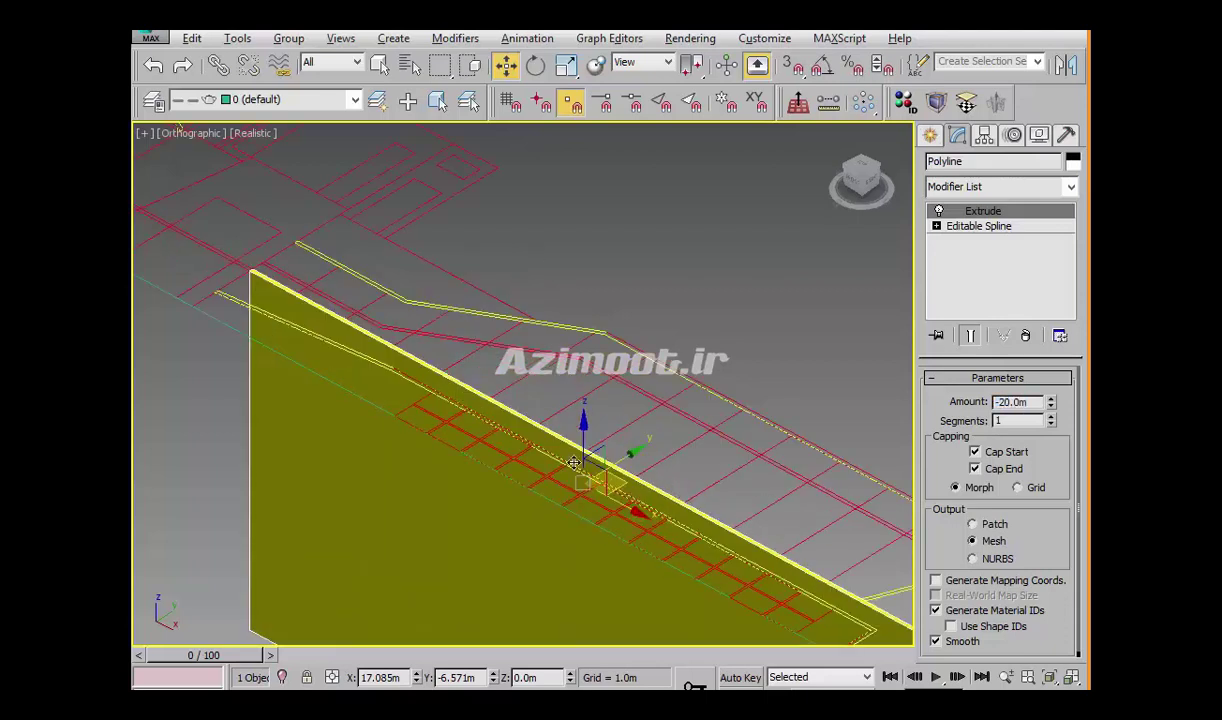
{"action": "scroll", "coordinate": [737, 488], "scroll_direction": "up", "scroll_amount": 2}
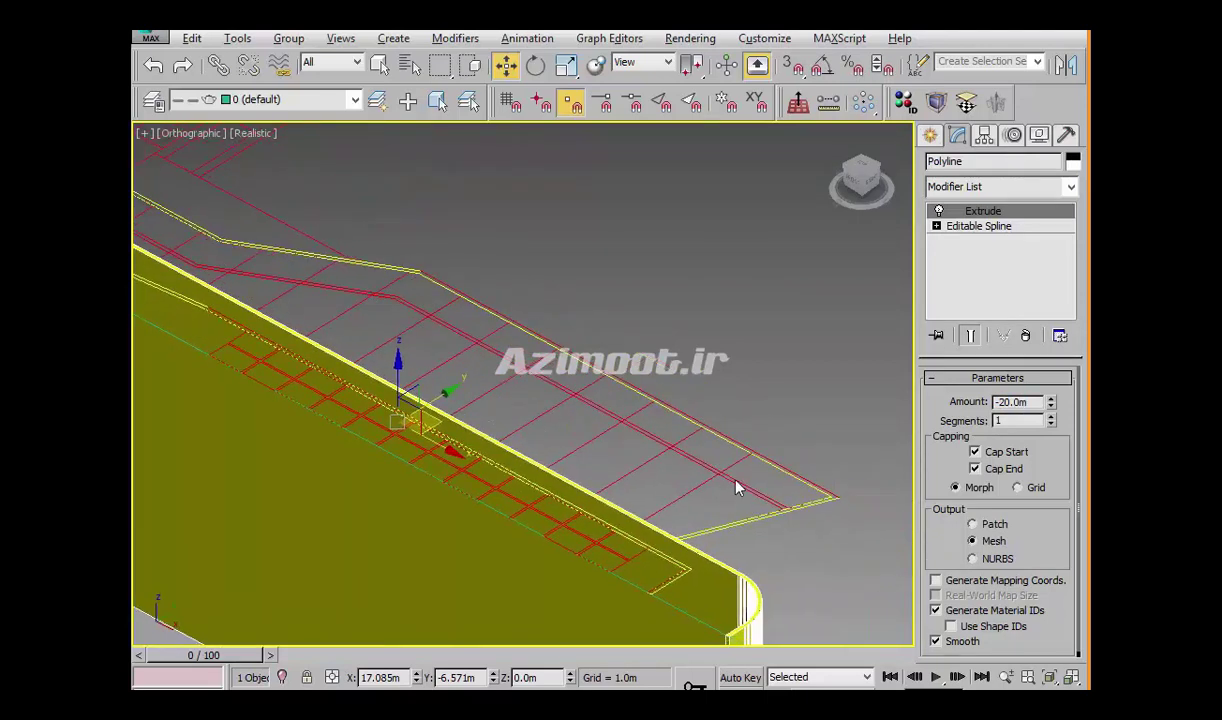
{"action": "left_click", "coordinate": [752, 532]}
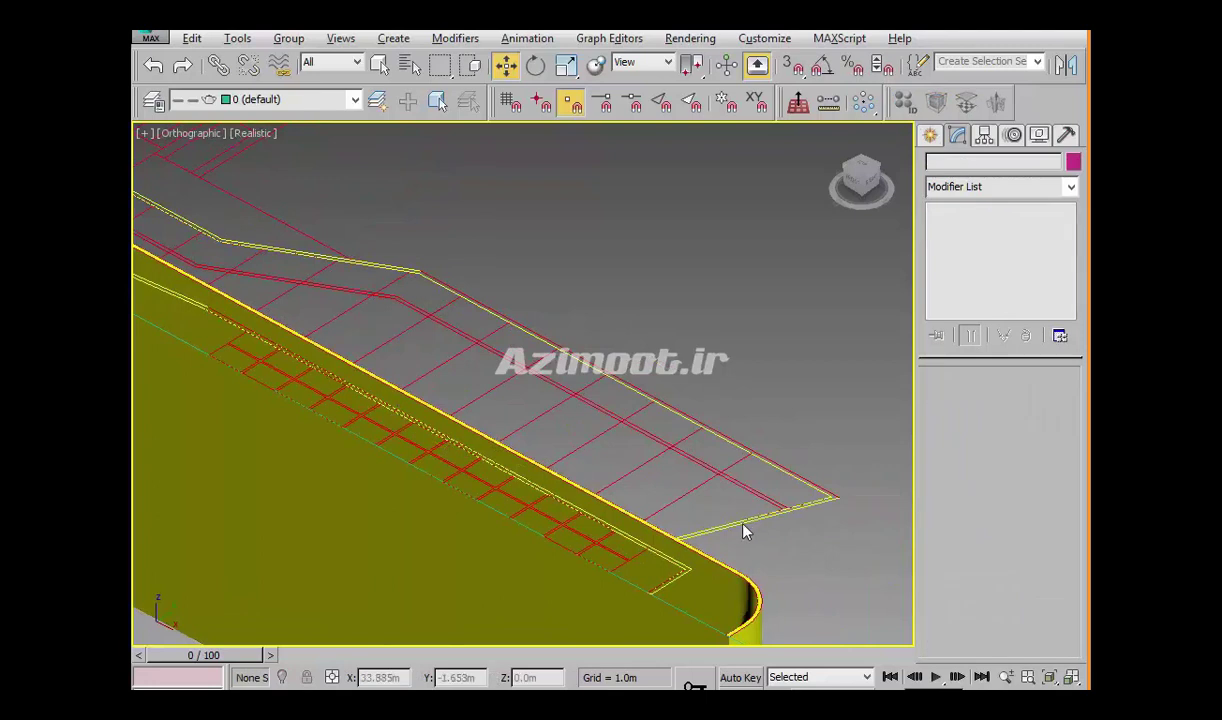
{"action": "left_click", "coordinate": [764, 460]}
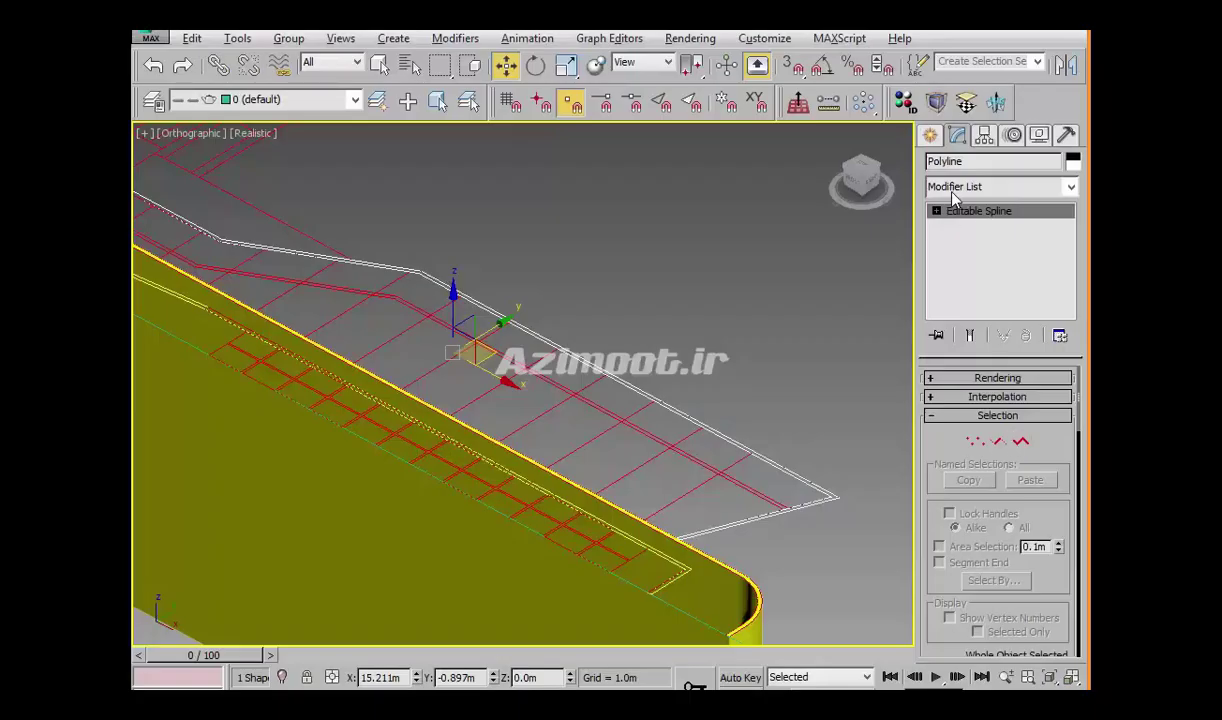
Extrude the second outline with an Amount of -18 m
{"action": "left_click", "coordinate": [941, 98]}
{"action": "double_click", "coordinate": [1015, 402]}
{"action": "type", "text": "-18"}
{"action": "key", "text": "Return"}
{"action": "mouse_move", "coordinate": [652, 462]}
{"action": "middle_mouse_down", "text": "alt"}
{"action": "mouse_move", "coordinate": [731, 464]}
{"action": "mouse_move", "coordinate": [758, 428]}
{"action": "mouse_move", "coordinate": [771, 472]}
{"action": "mouse_move", "coordinate": [660, 456]}
{"action": "mouse_move", "coordinate": [617, 475]}
{"action": "mouse_move", "coordinate": [649, 409]}
{"action": "mouse_move", "coordinate": [555, 284]}
{"action": "middle_mouse_up", "text": "alt"}
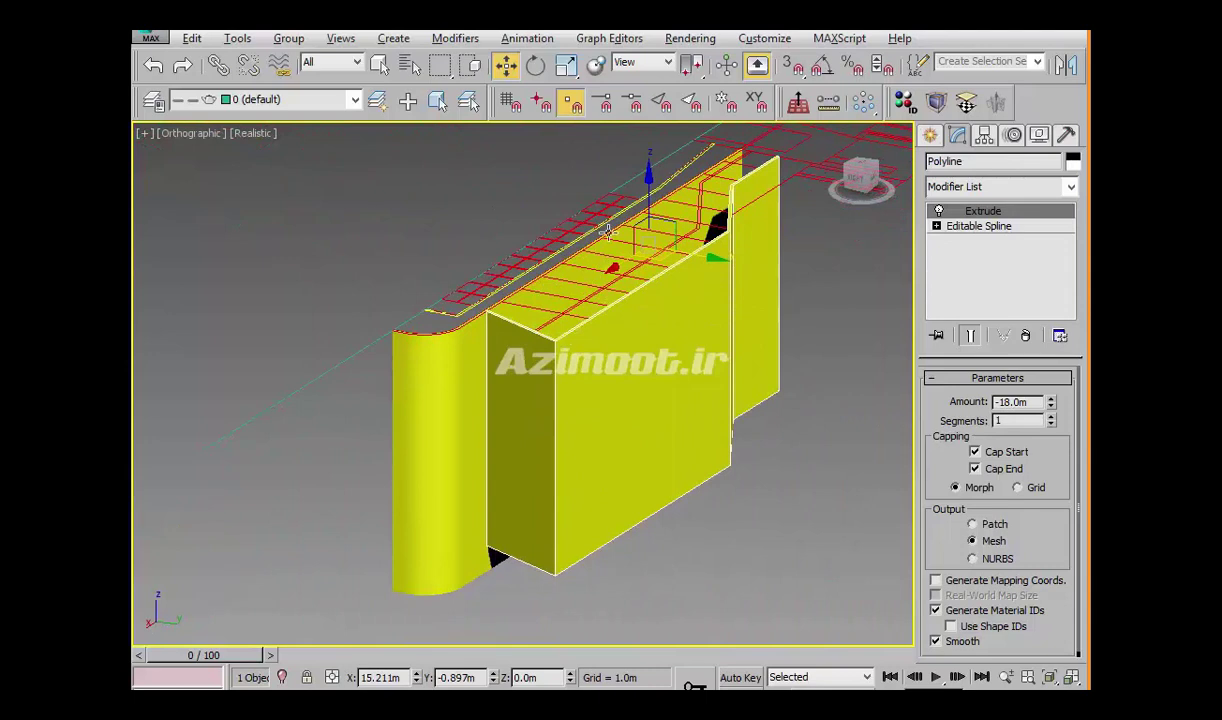
{"action": "middle_click_drag", "start_coordinate": [722, 266], "coordinate": [722, 376]}
Lower the new wall to Z -2 m and drop to its Editable Spline level
{"action": "left_click_drag", "start_coordinate": [540, 677], "coordinate": [518, 678]}
{"action": "type", "text": "-2"}
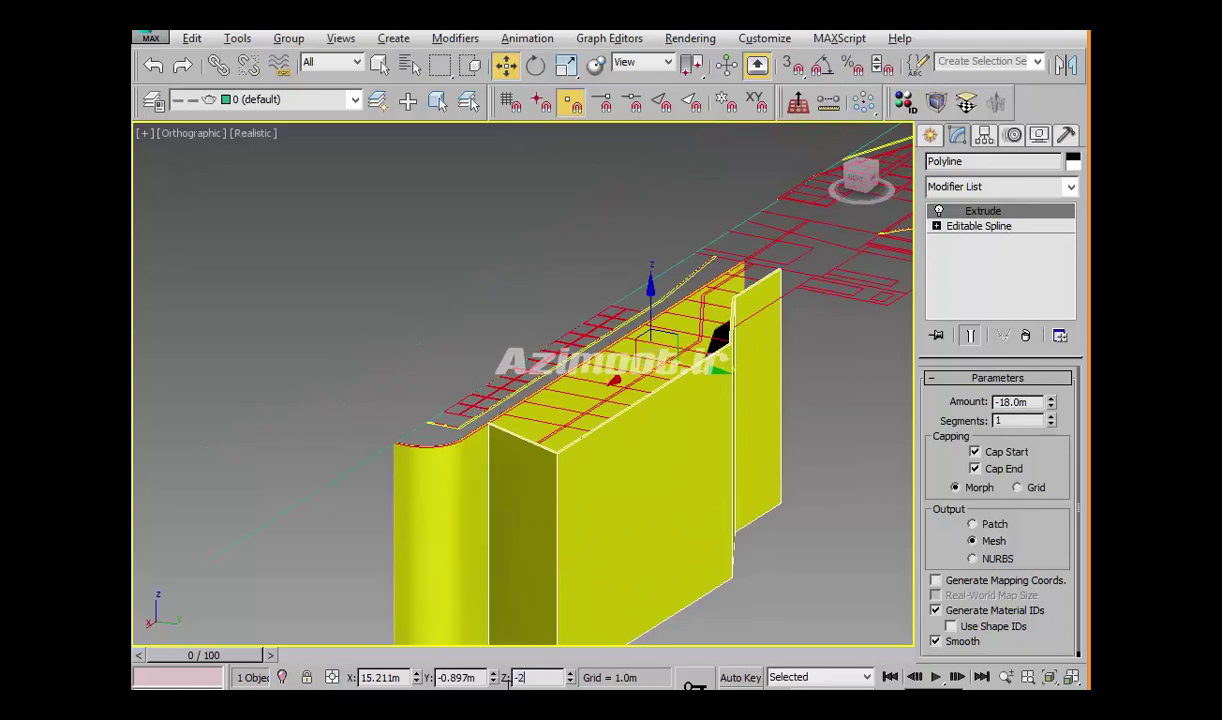
{"action": "key", "text": "Return"}
{"action": "mouse_move", "coordinate": [477, 491]}
{"action": "middle_mouse_down"}
{"action": "mouse_move", "coordinate": [490, 388]}
{"action": "mouse_move", "coordinate": [556, 432]}
{"action": "middle_mouse_up"}
{"action": "middle_click_drag", "start_coordinate": [731, 426], "coordinate": [669, 430]}
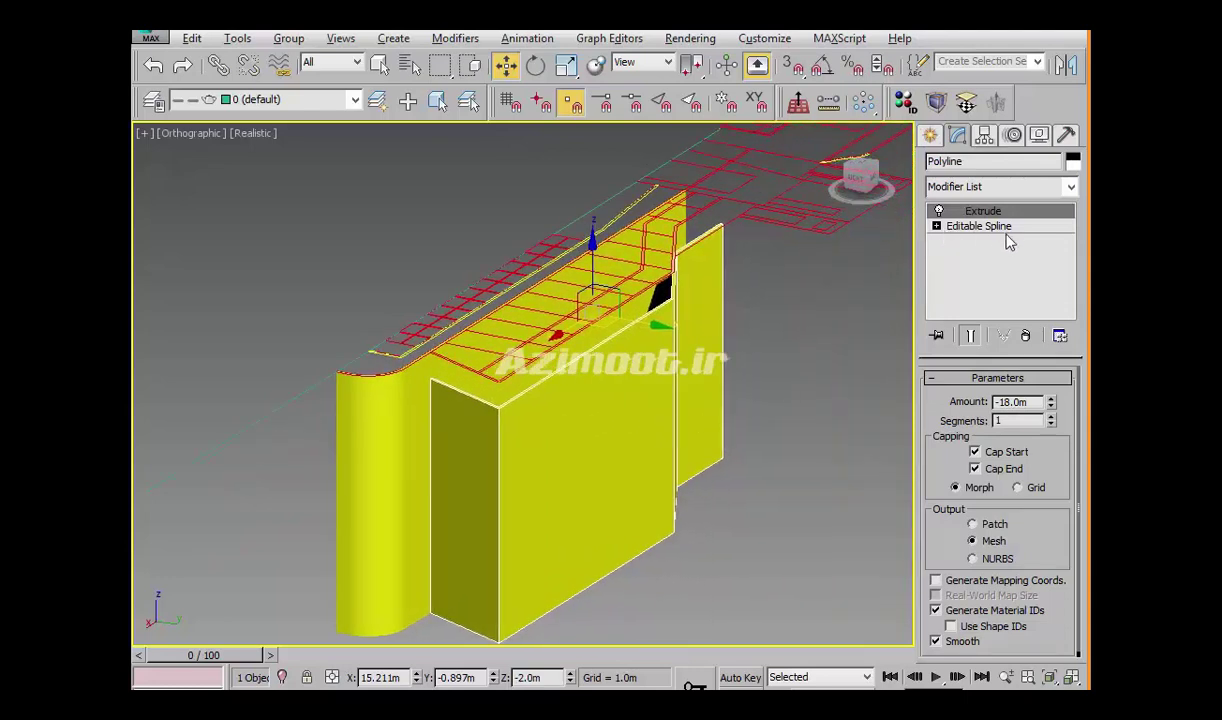
{"action": "left_click", "coordinate": [967, 227]}
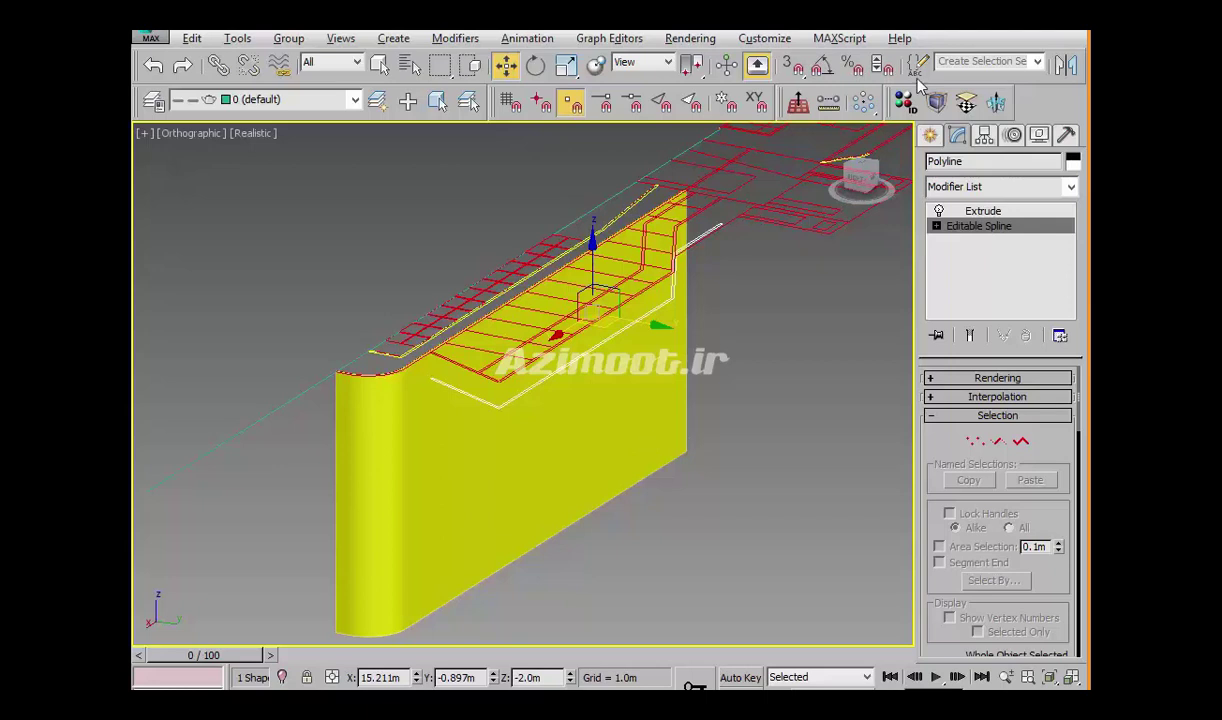
Change the Perspective viewport from Realistic to Shaded and pan across the red outlines
{"action": "left_click", "coordinate": [930, 136]}
{"action": "mouse_move", "coordinate": [818, 395]}
{"action": "middle_mouse_down", "text": "alt"}
{"action": "mouse_move", "coordinate": [802, 433]}
{"action": "mouse_move", "coordinate": [265, 131]}
{"action": "middle_mouse_up", "text": "alt"}
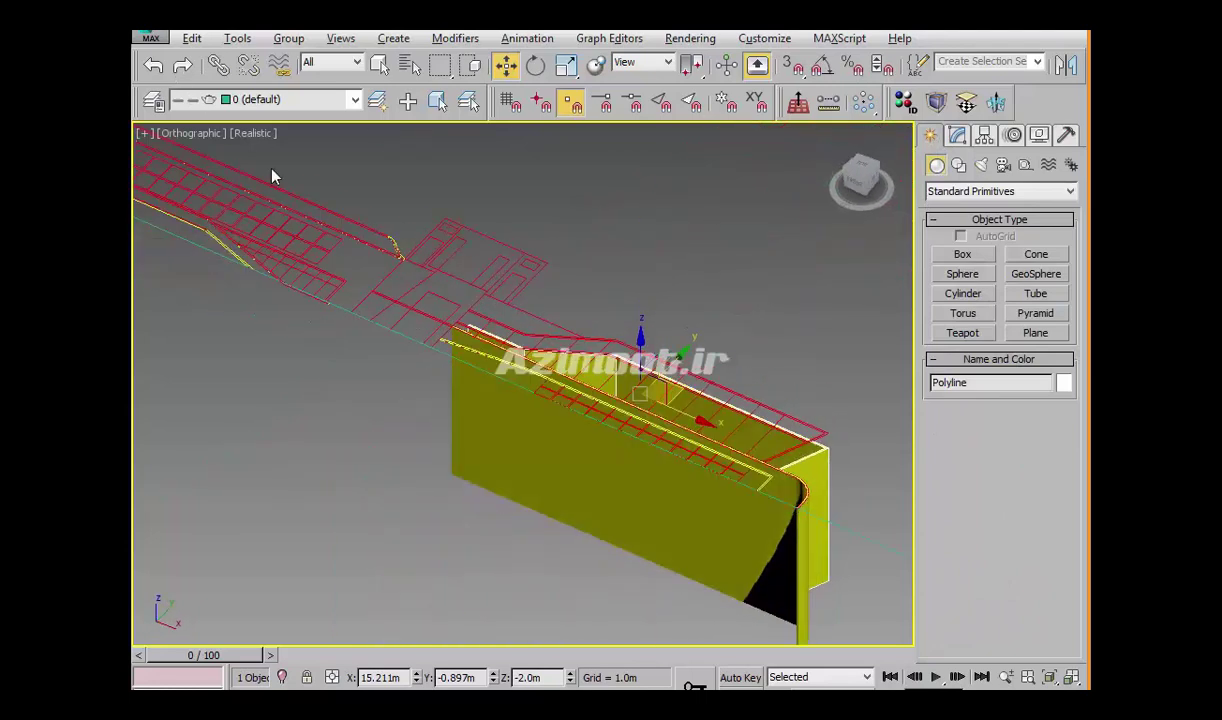
{"action": "left_click", "coordinate": [253, 133]}
{"action": "left_click", "coordinate": [309, 175]}
{"action": "mouse_move", "coordinate": [673, 408]}
{"action": "middle_mouse_down"}
{"action": "mouse_move", "coordinate": [862, 484]}
{"action": "mouse_move", "coordinate": [634, 436]}
{"action": "mouse_move", "coordinate": [349, 348]}
{"action": "mouse_move", "coordinate": [472, 362]}
{"action": "middle_mouse_up"}
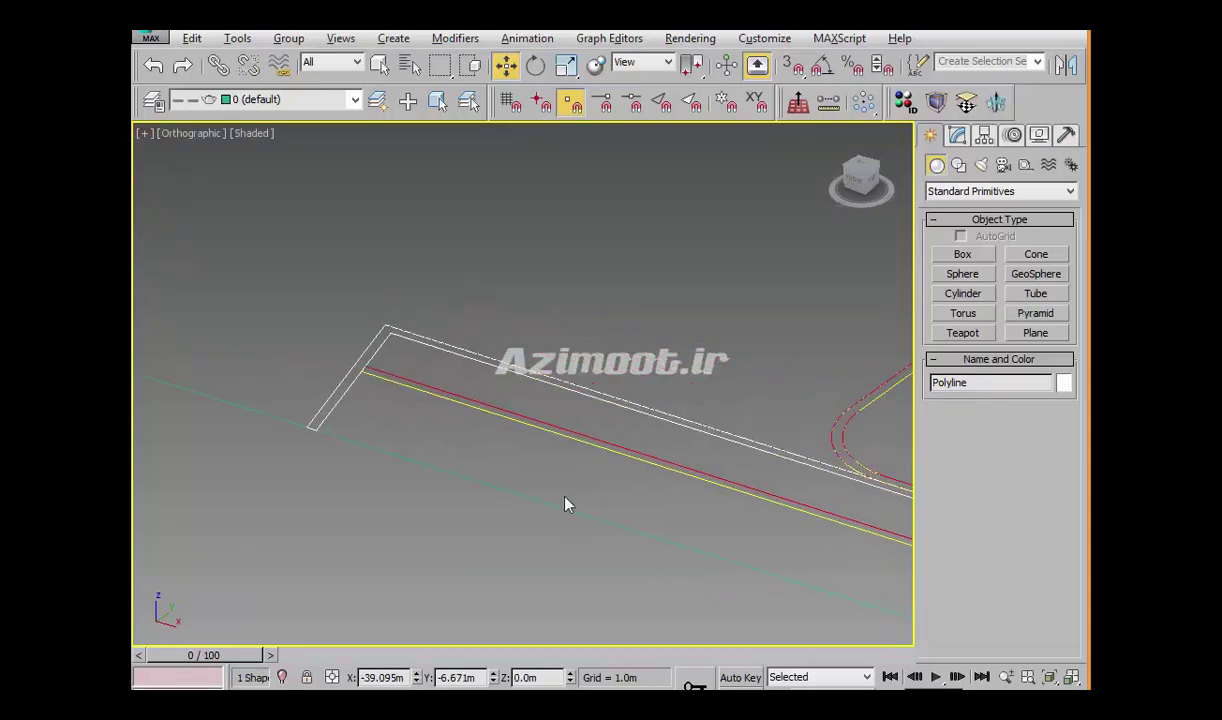
{"action": "middle_click_drag", "start_coordinate": [600, 465], "coordinate": [393, 420]}
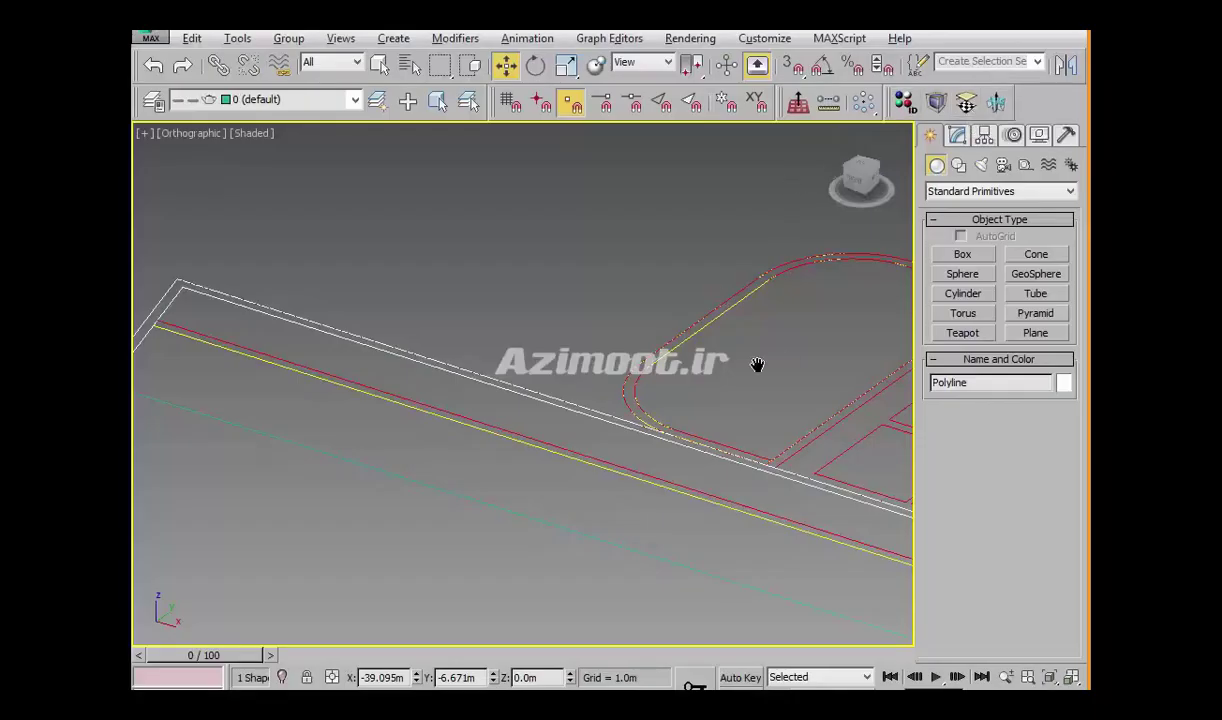
{"action": "mouse_move", "coordinate": [755, 363]}
{"action": "middle_mouse_down"}
{"action": "mouse_move", "coordinate": [415, 215]}
{"action": "mouse_move", "coordinate": [500, 230]}
{"action": "middle_mouse_up"}
{"action": "scroll", "coordinate": [415, 215], "scroll_direction": "down", "scroll_amount": 10}
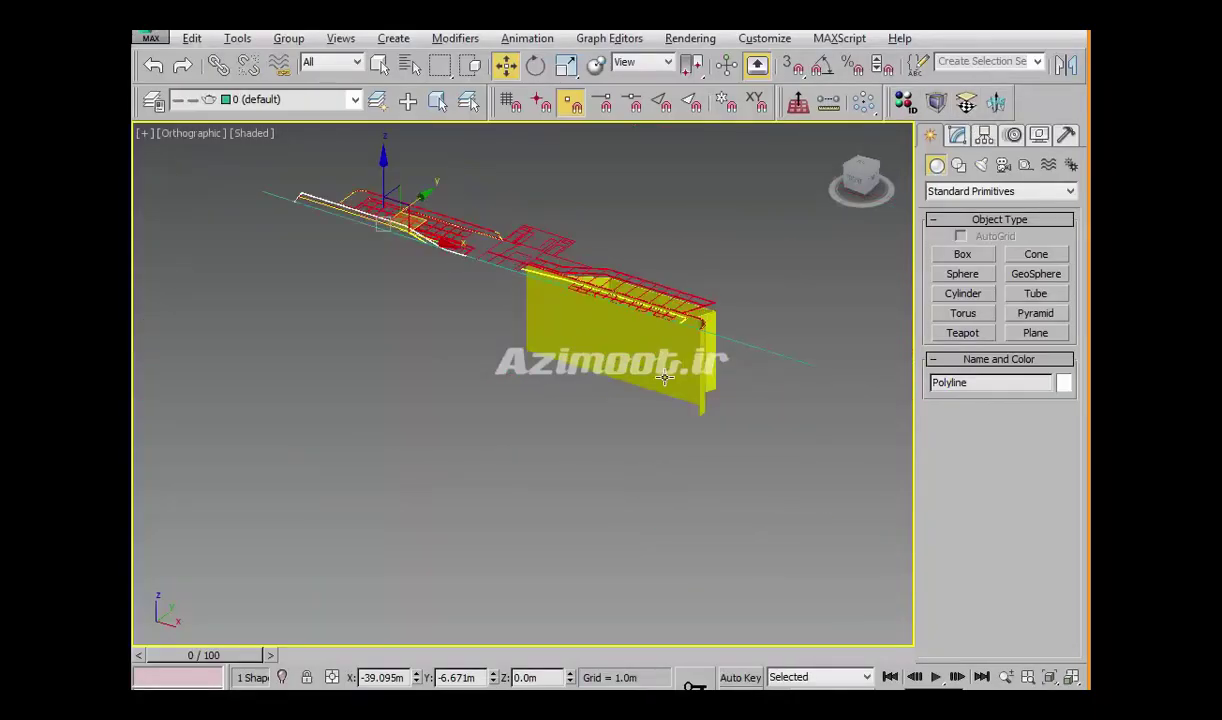
Copy the wall's Extrude modifier and paste it onto the wall outline spline
{"action": "left_click", "coordinate": [958, 134]}
{"action": "right_click", "coordinate": [985, 210]}
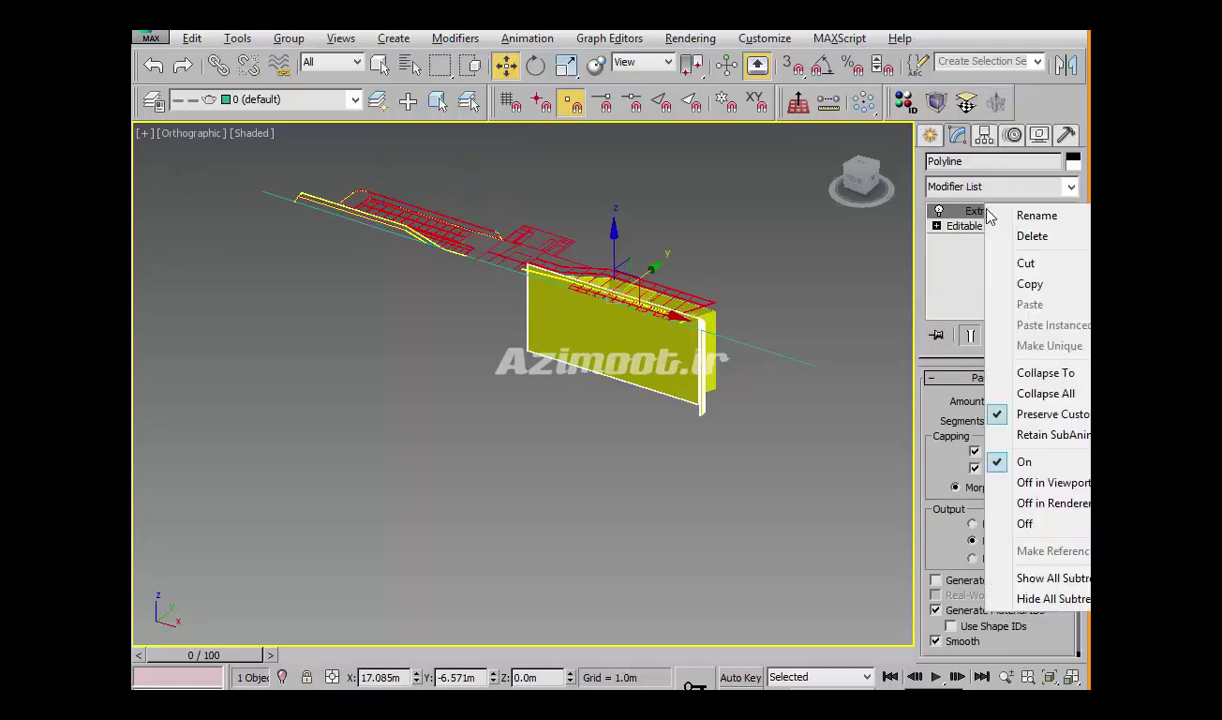
{"action": "left_click", "coordinate": [1028, 284]}
{"action": "scroll", "coordinate": [485, 229], "scroll_direction": "up", "scroll_amount": 3}
{"action": "scroll", "coordinate": [565, 273], "scroll_direction": "up", "scroll_amount": 3}
{"action": "left_click", "coordinate": [675, 303]}
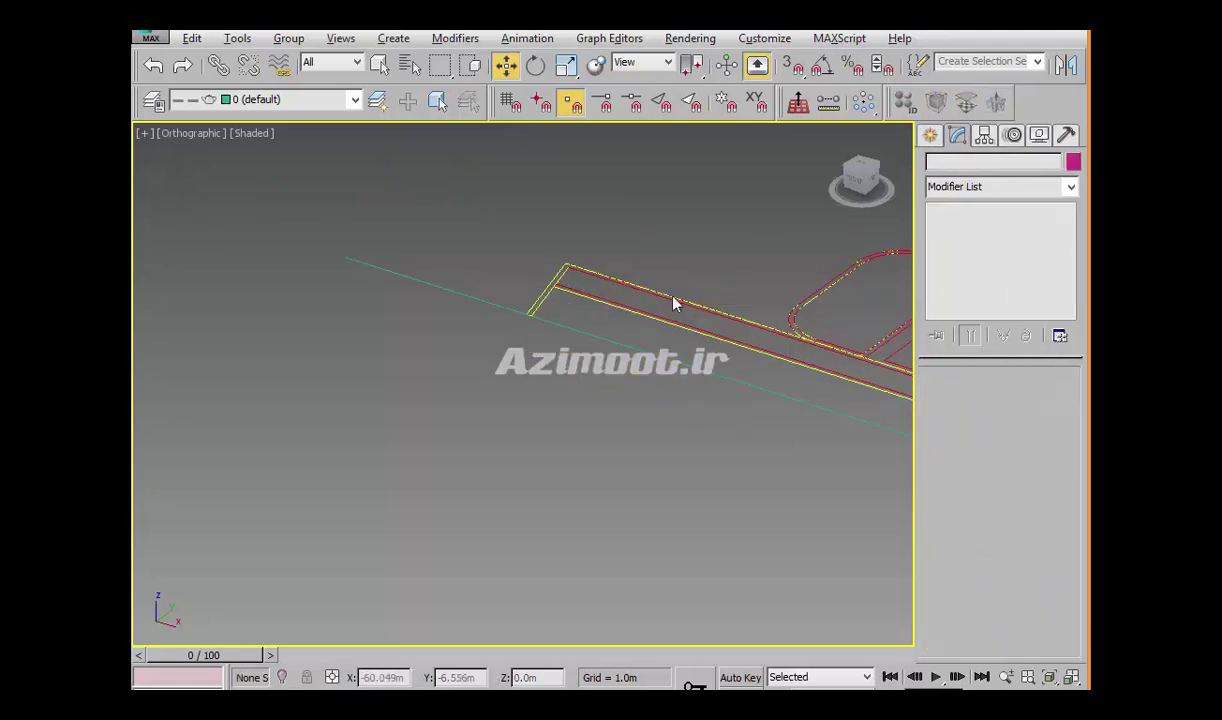
{"action": "left_click", "coordinate": [540, 303]}
{"action": "right_click", "coordinate": [1013, 221]}
{"action": "left_click", "coordinate": [1045, 224]}
Rework the outline's pasted Extrude, keeping its Amount at -20.0m
{"action": "mouse_move", "coordinate": [790, 312]}
{"action": "middle_mouse_down"}
{"action": "mouse_move", "coordinate": [447, 399]}
{"action": "mouse_move", "coordinate": [259, 389]}
{"action": "middle_mouse_up"}
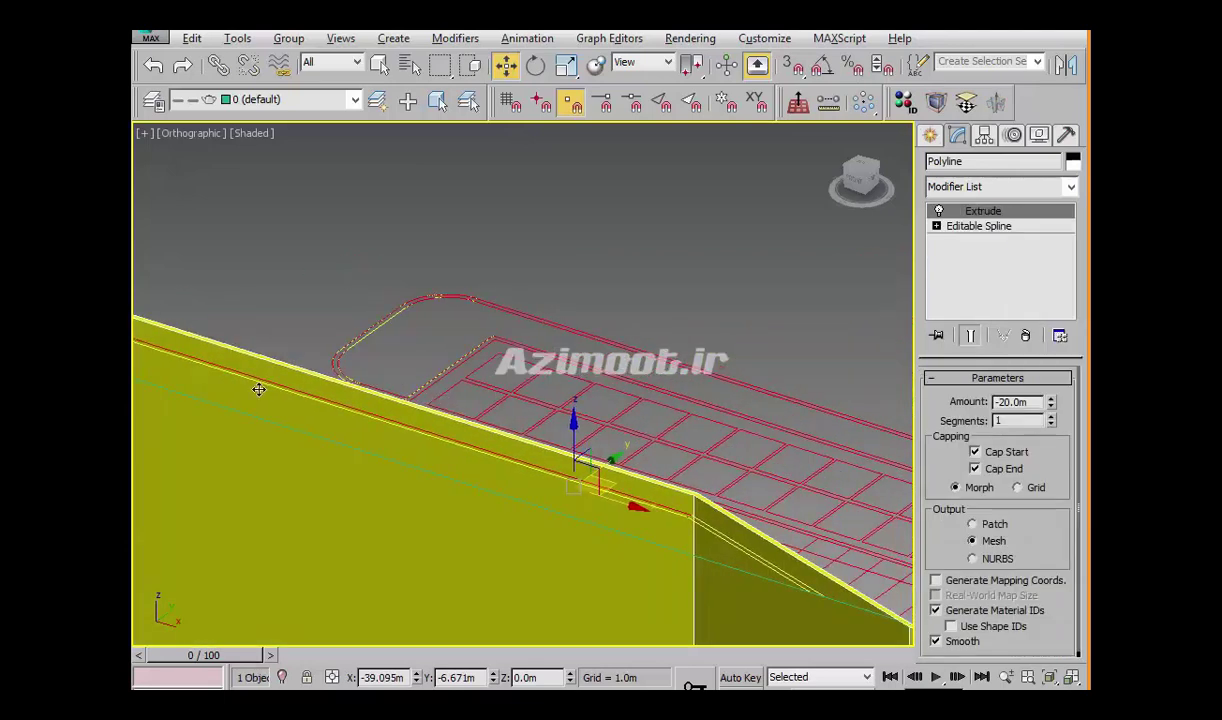
{"action": "right_click", "coordinate": [982, 212]}
{"action": "left_click", "coordinate": [982, 287]}
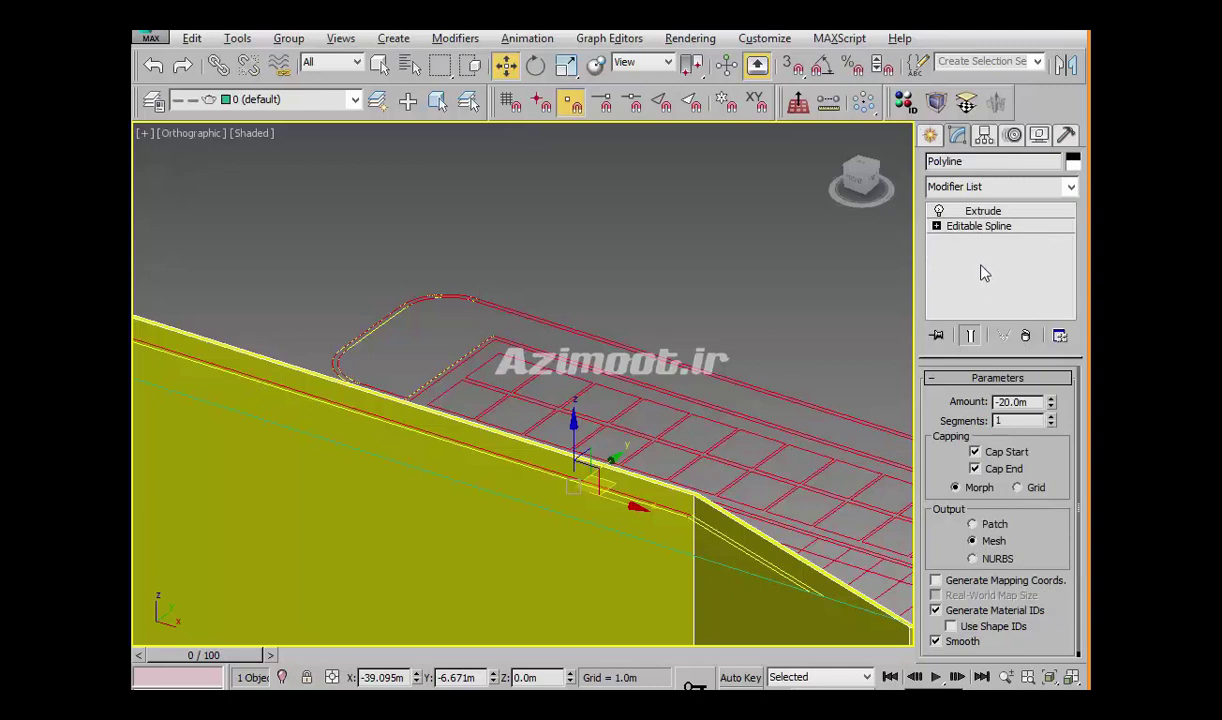
{"action": "left_click", "coordinate": [1025, 337]}
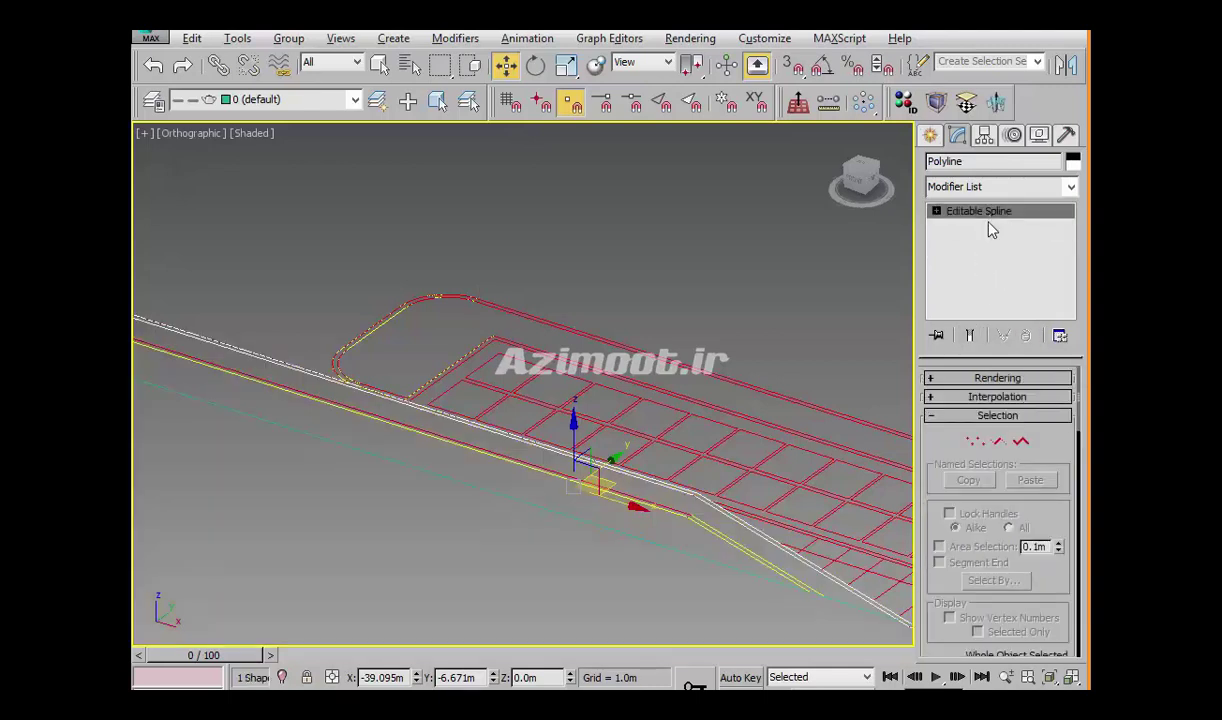
{"action": "right_click", "coordinate": [990, 229]}
{"action": "left_click", "coordinate": [990, 250]}
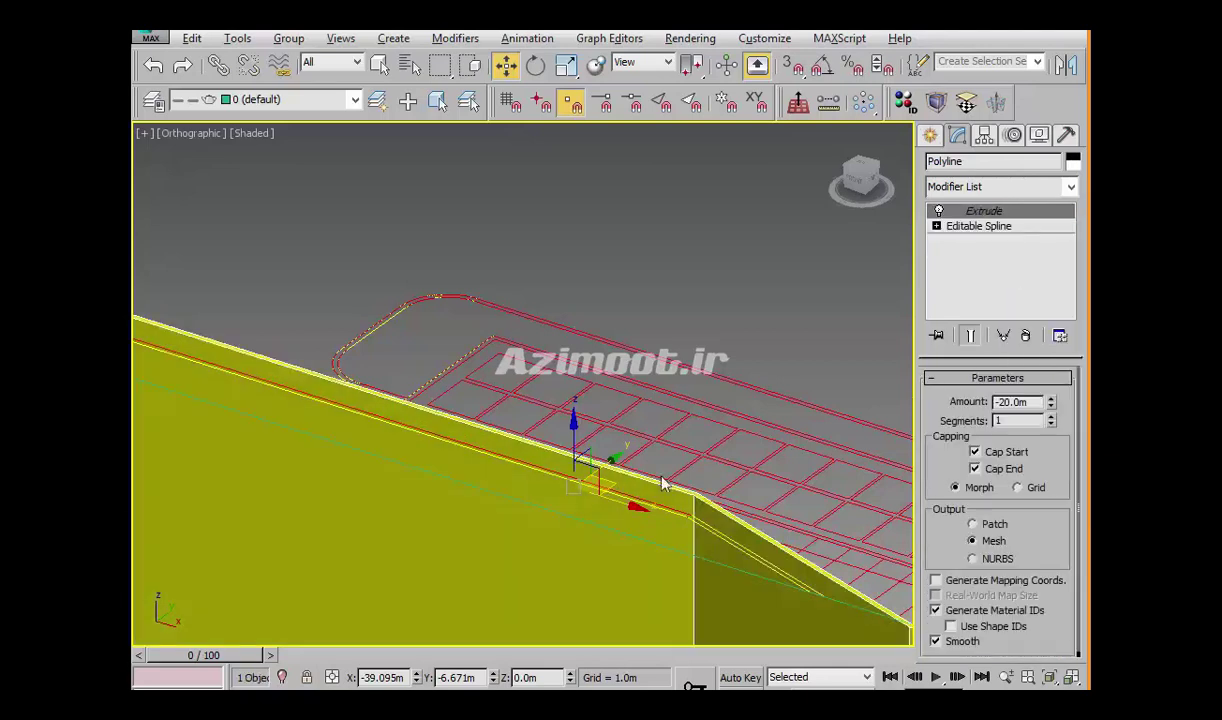
{"action": "scroll", "coordinate": [665, 484], "scroll_direction": "down", "scroll_amount": 3}
{"action": "scroll", "coordinate": [665, 484], "scroll_direction": "down", "scroll_amount": 3}
{"action": "left_click_drag", "start_coordinate": [1050, 401], "coordinate": [1051, 408]}
{"action": "scroll", "coordinate": [690, 440], "scroll_direction": "down", "scroll_amount": 5}
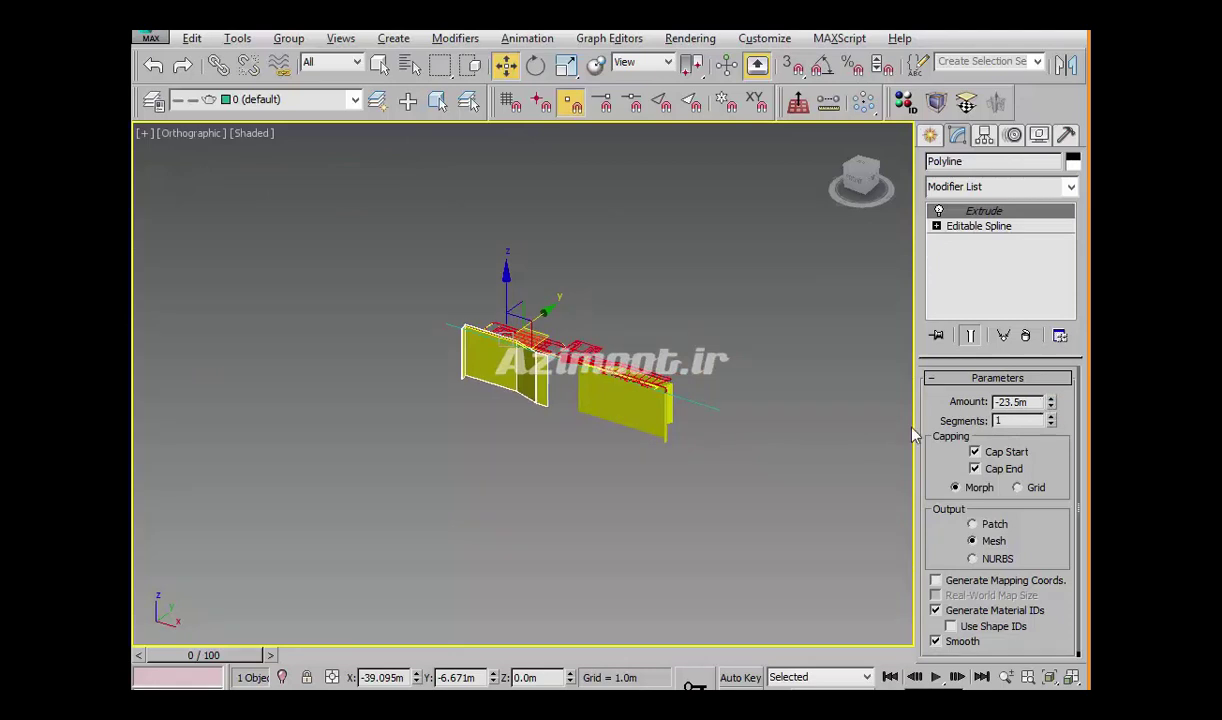
{"action": "scroll", "coordinate": [650, 405], "scroll_direction": "up", "scroll_amount": 1}
{"action": "scroll", "coordinate": [622, 415], "scroll_direction": "up", "scroll_amount": 1}
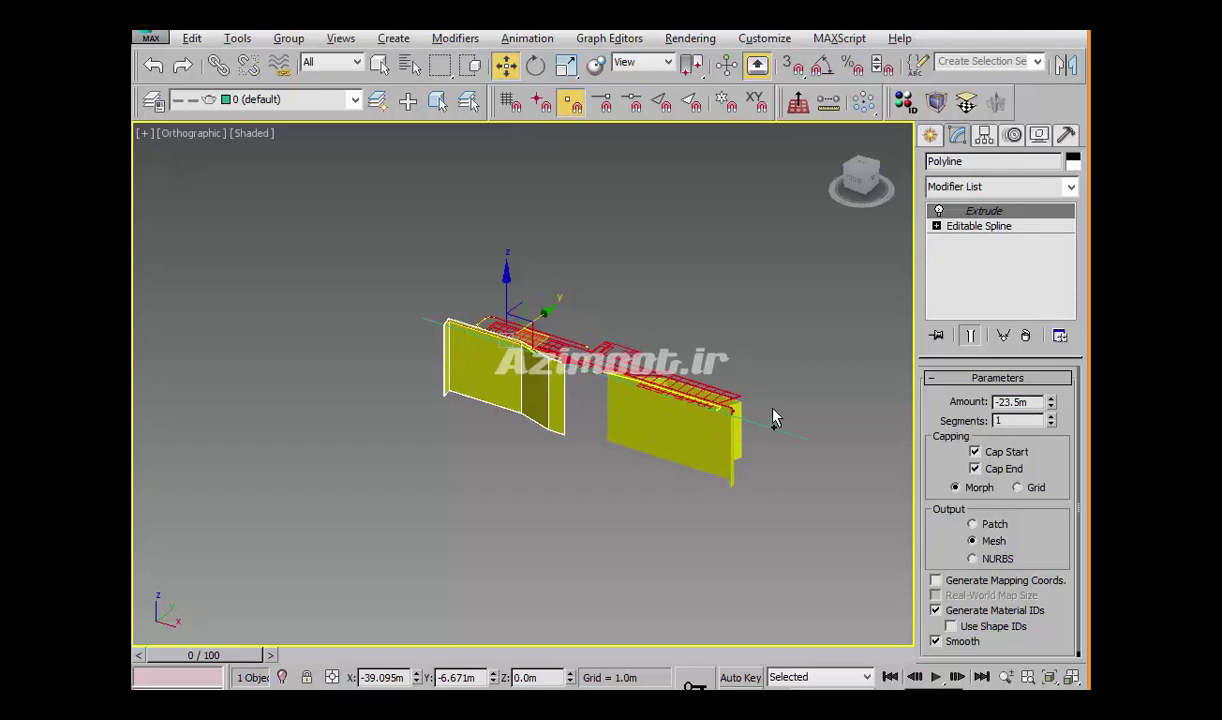
{"action": "key", "text": "ctrl+z"}
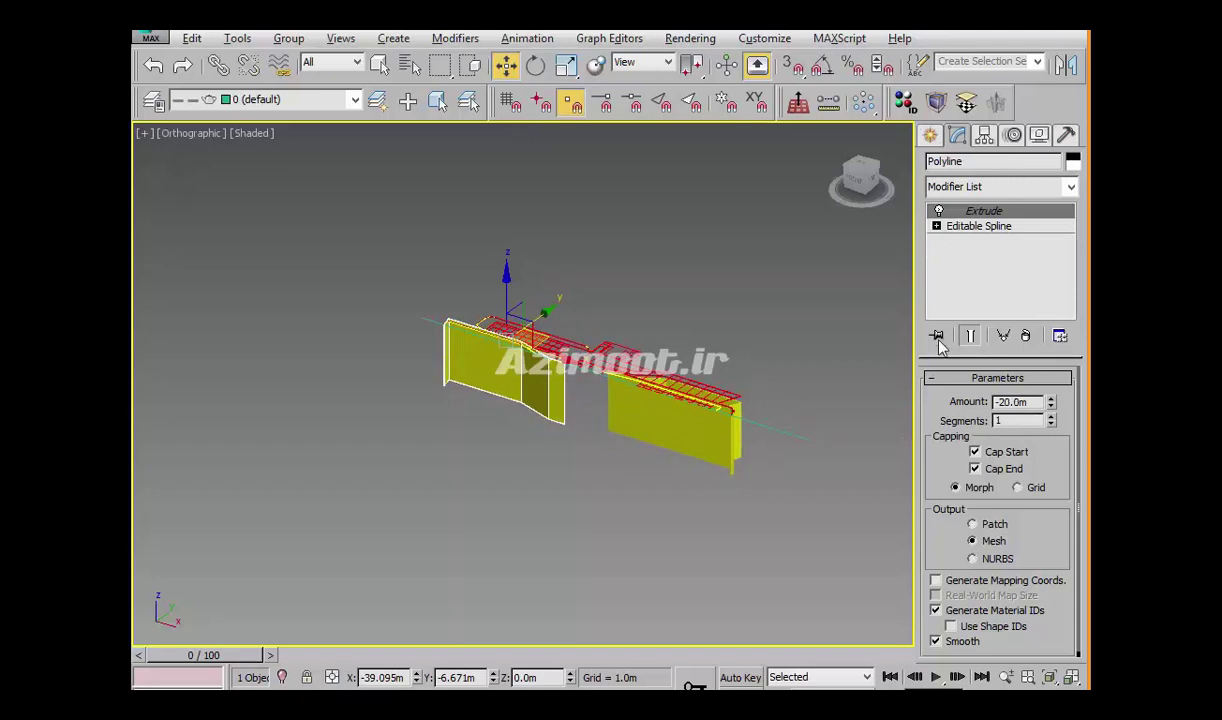
Make the outline's -20.0m Extrude unique from the other walls
{"action": "left_click", "coordinate": [1004, 337]}
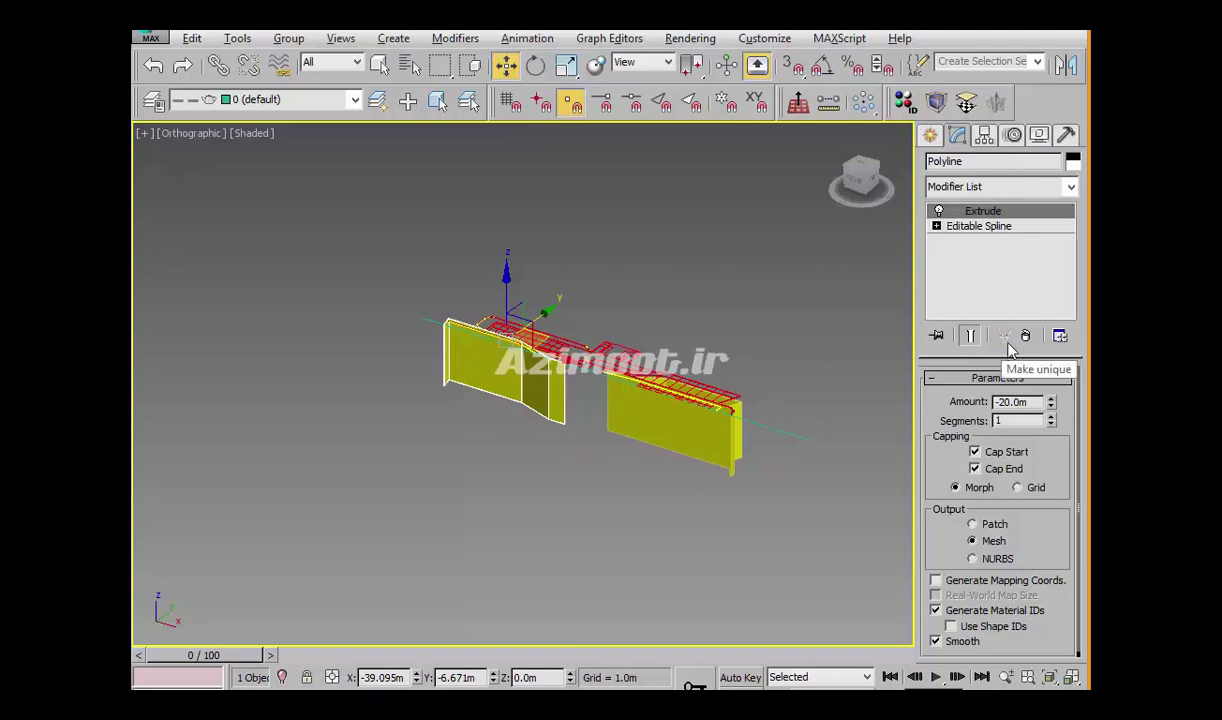
{"action": "scroll", "coordinate": [525, 335], "scroll_direction": "up", "scroll_amount": 3}
{"action": "mouse_move", "coordinate": [525, 340]}
{"action": "middle_mouse_down"}
{"action": "mouse_move", "coordinate": [533, 460]}
{"action": "mouse_move", "coordinate": [494, 404]}
{"action": "middle_mouse_up"}
Copy the 18 m Extrude modifier from the neighbouring extruded wall outline
{"action": "left_click", "coordinate": [670, 434]}
{"action": "middle_click_drag", "start_coordinate": [670, 434], "coordinate": [750, 374]}
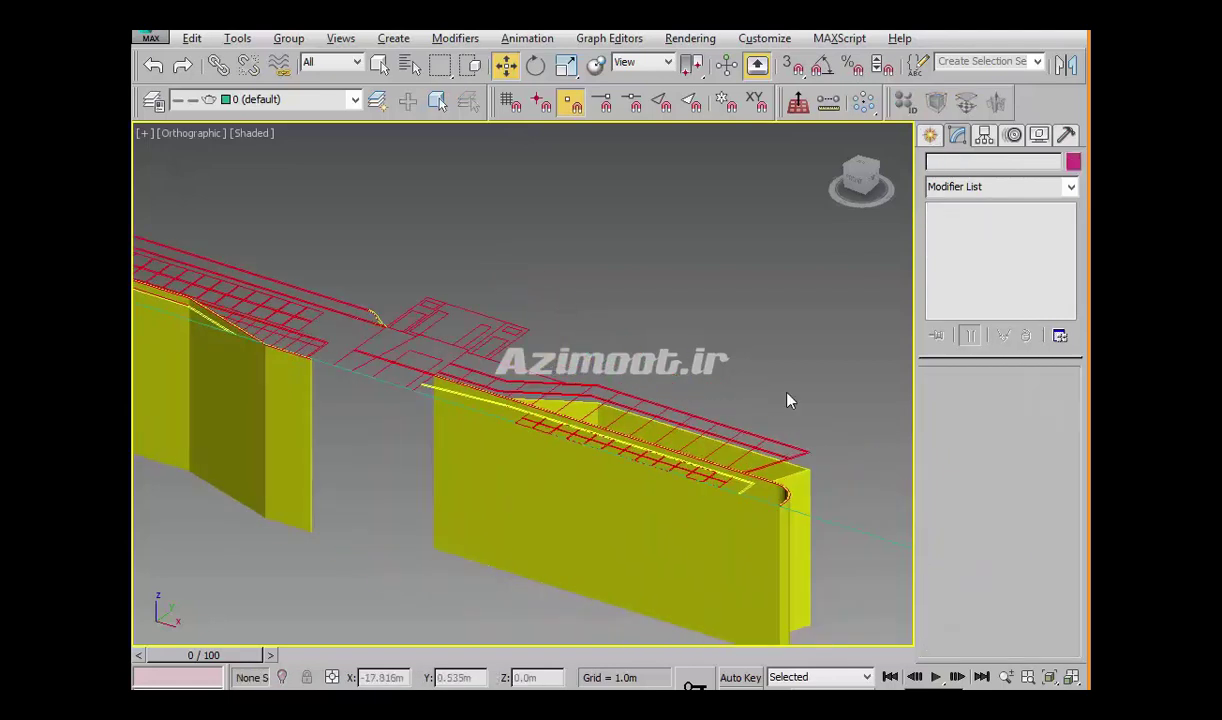
{"action": "left_click", "coordinate": [791, 472]}
{"action": "right_click", "coordinate": [986, 212]}
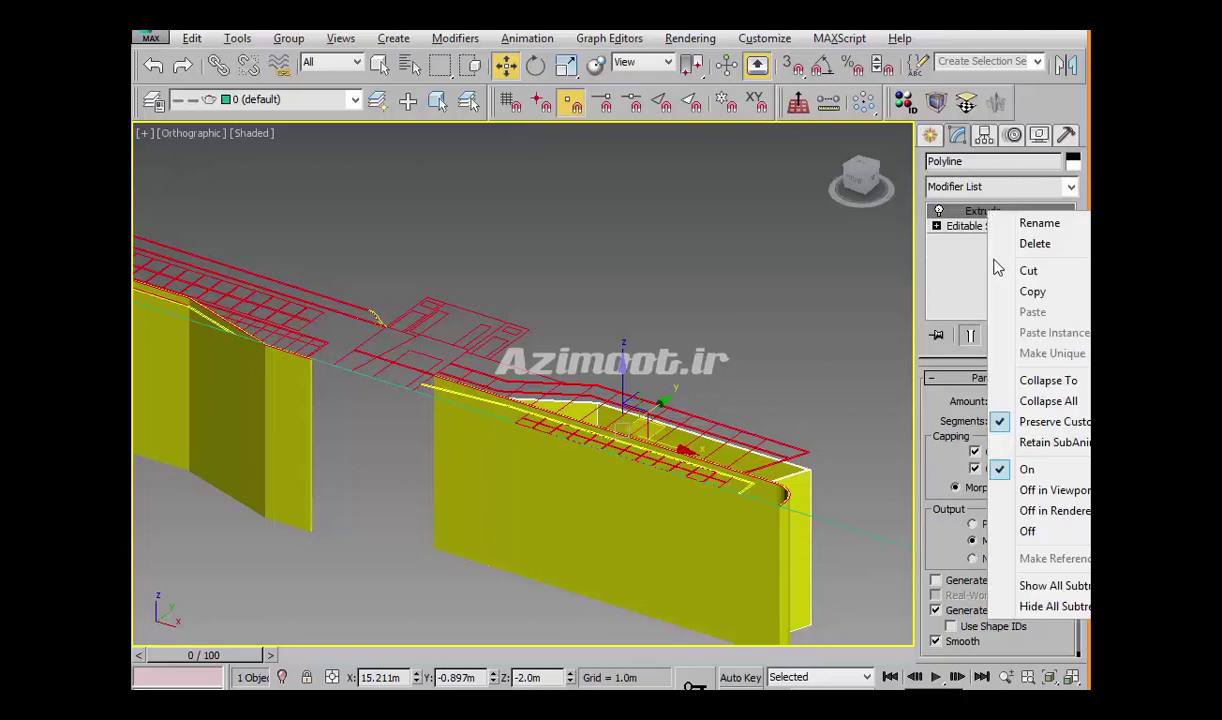
{"action": "left_click", "coordinate": [1032, 291]}
Paste the copied Extrude modifier onto the rounded inner outline
{"action": "middle_click_drag", "start_coordinate": [620, 390], "coordinate": [519, 283], "text": "alt"}
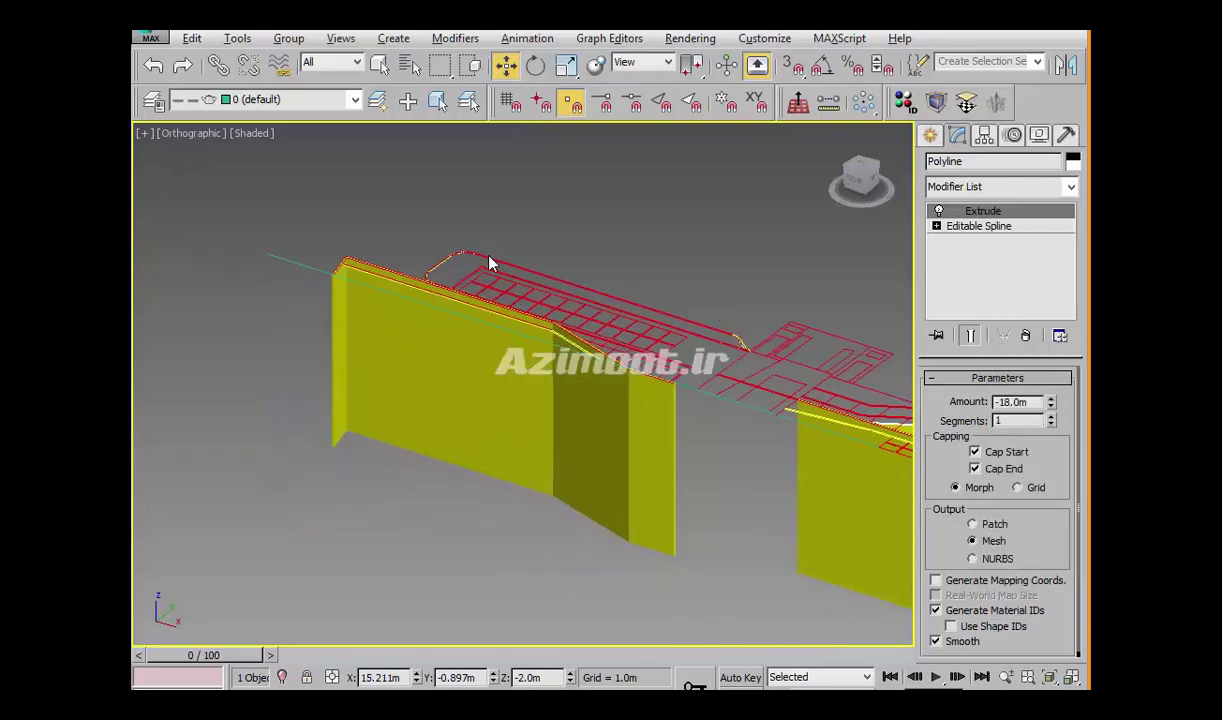
{"action": "left_click", "coordinate": [469, 258]}
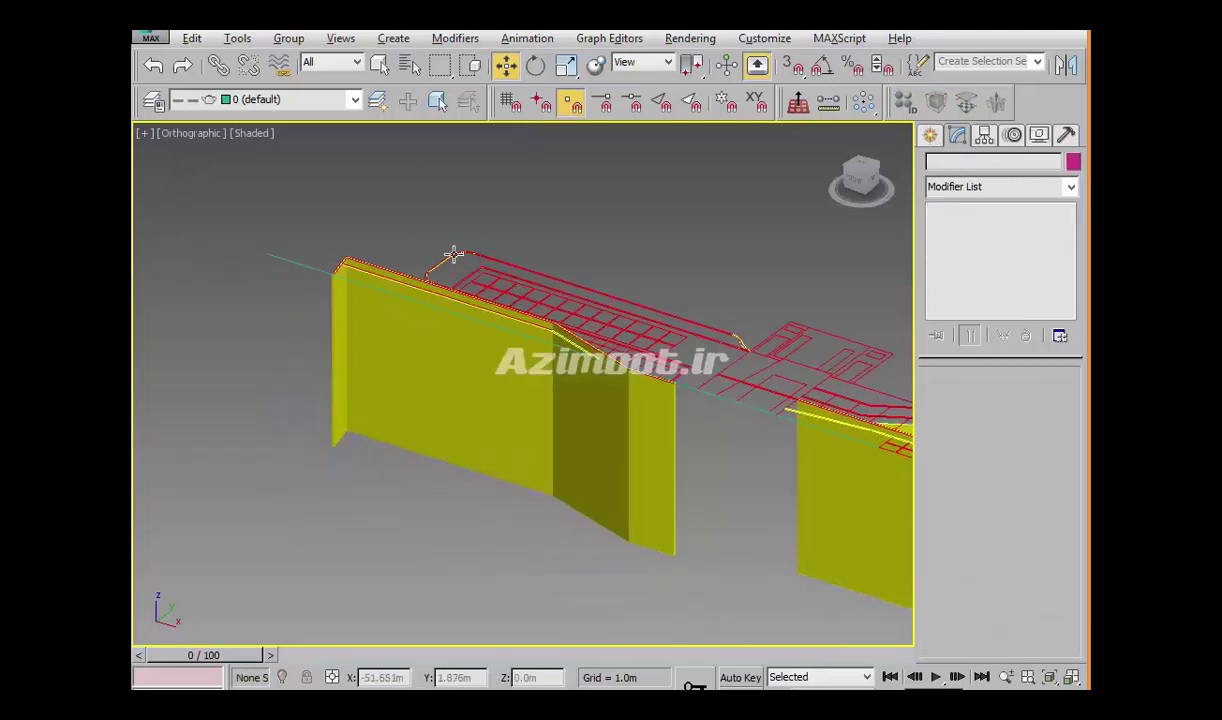
{"action": "left_click", "coordinate": [458, 260]}
{"action": "right_click", "coordinate": [976, 213]}
{"action": "left_click", "coordinate": [1005, 229]}
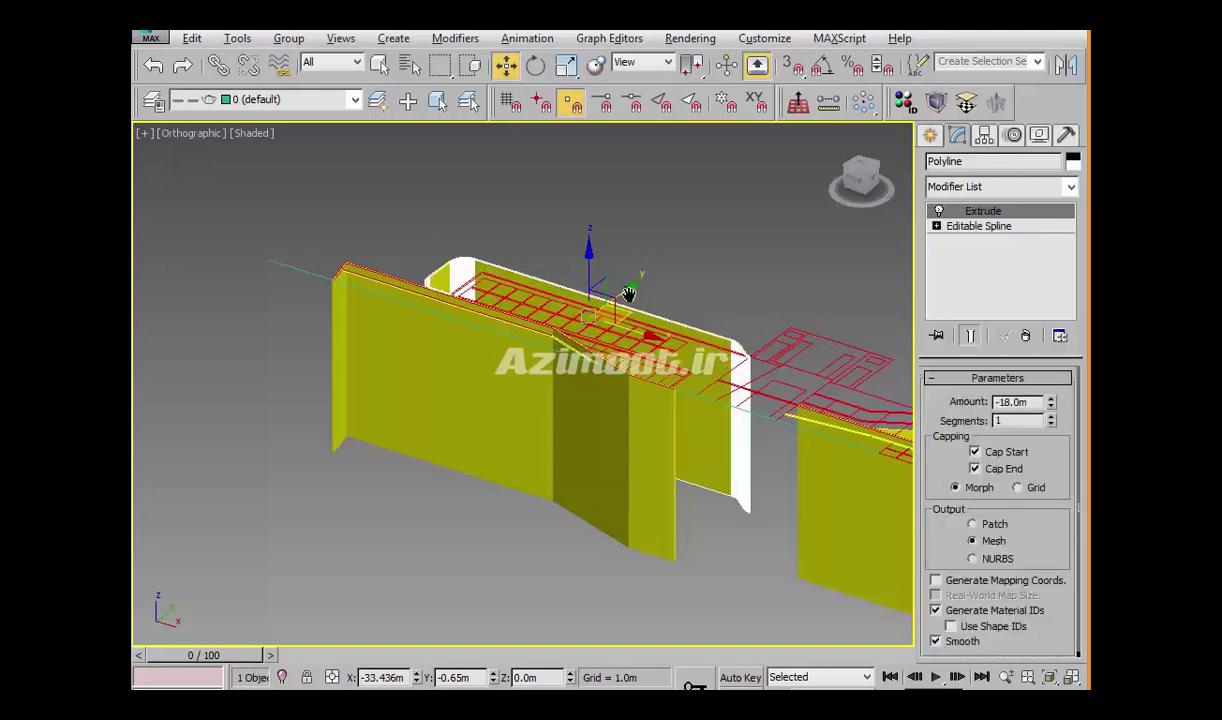
Lower the rounded extruded wall to Z -2.0m
{"action": "mouse_move", "coordinate": [560, 380]}
{"action": "middle_mouse_down", "text": "alt"}
{"action": "mouse_move", "coordinate": [483, 420]}
{"action": "mouse_move", "coordinate": [565, 390]}
{"action": "middle_mouse_up", "text": "alt"}
{"action": "scroll", "coordinate": [682, 382], "scroll_direction": "up", "scroll_amount": 5}
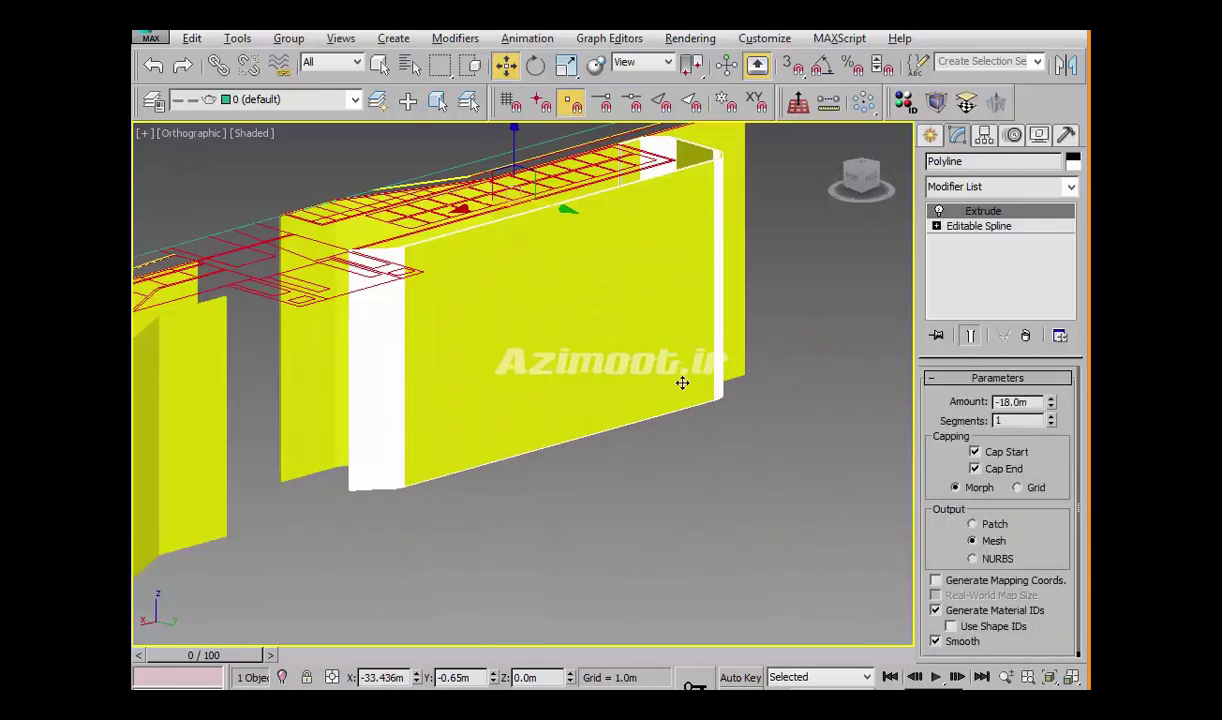
{"action": "left_click_drag", "start_coordinate": [537, 683], "coordinate": [511, 680]}
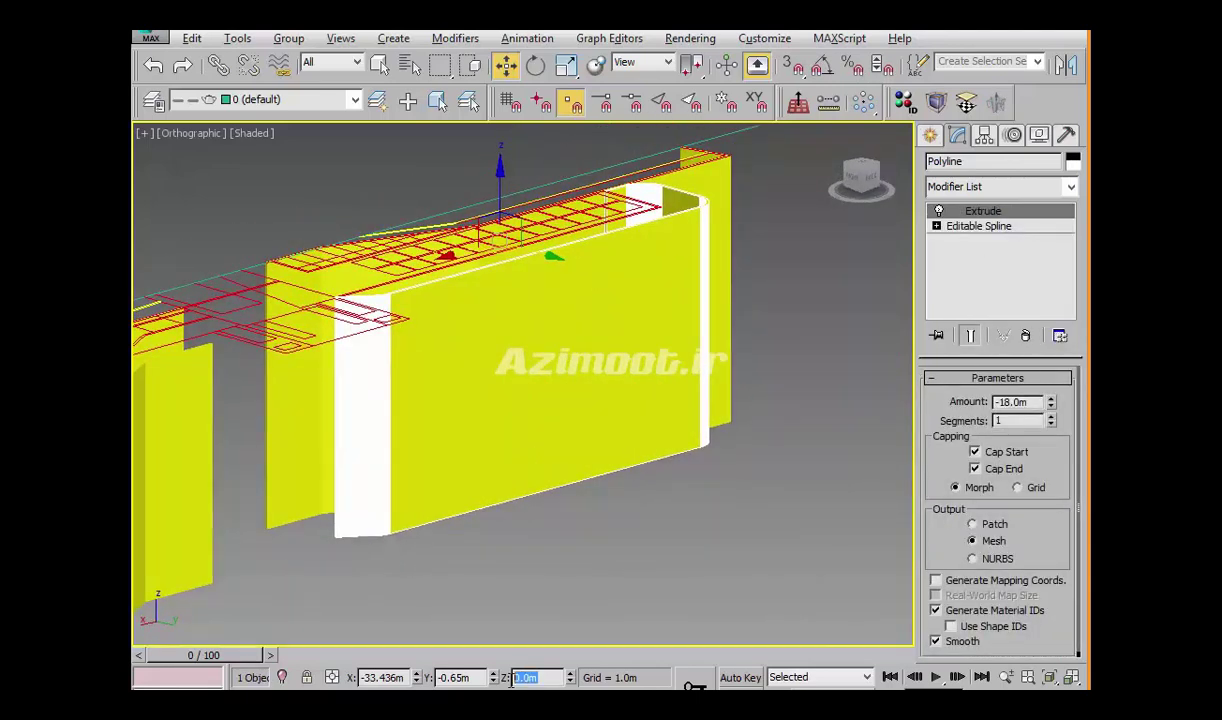
{"action": "type", "text": "-2"}
{"action": "key", "text": "Return"}
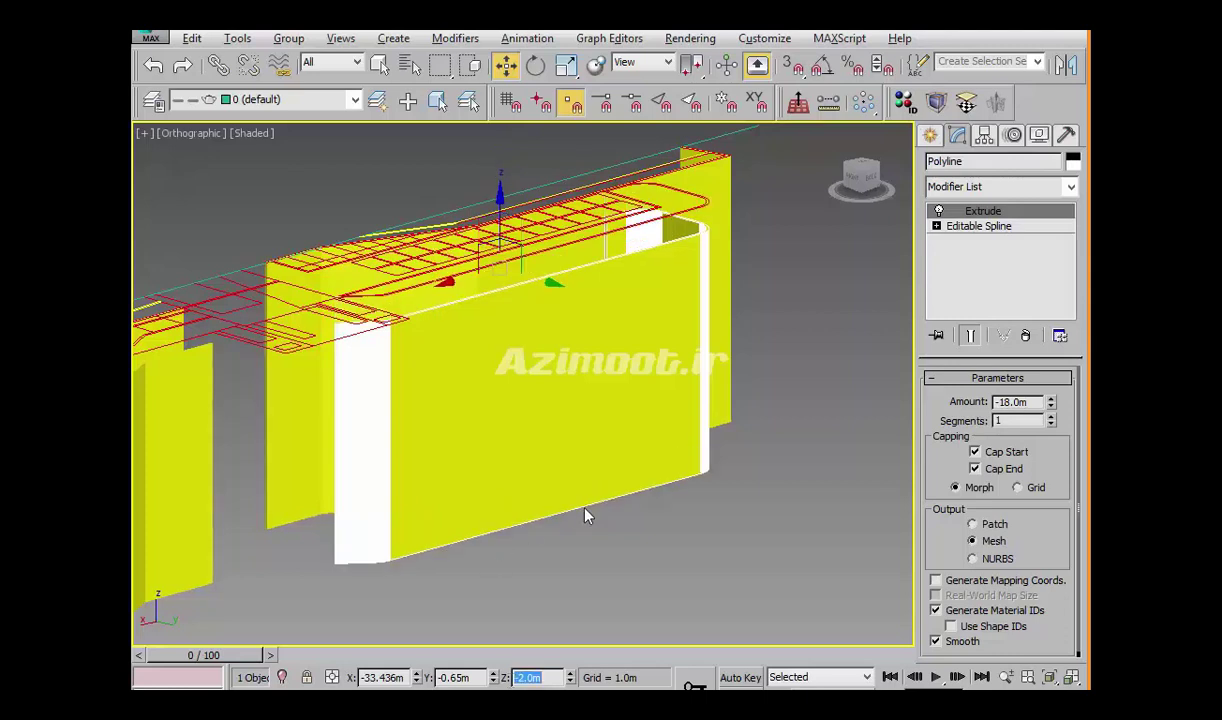
{"action": "scroll", "coordinate": [628, 400], "scroll_direction": "down", "scroll_amount": 3}
{"action": "mouse_move", "coordinate": [628, 400]}
{"action": "middle_mouse_down", "text": "alt"}
{"action": "mouse_move", "coordinate": [731, 442]}
{"action": "mouse_move", "coordinate": [832, 524]}
{"action": "mouse_move", "coordinate": [398, 367]}
{"action": "middle_mouse_up", "text": "alt"}
{"action": "scroll", "coordinate": [398, 367], "scroll_direction": "up", "scroll_amount": 5}
Clear the selection and set the Selection Filter to Shapes
{"action": "left_click", "coordinate": [397, 402]}
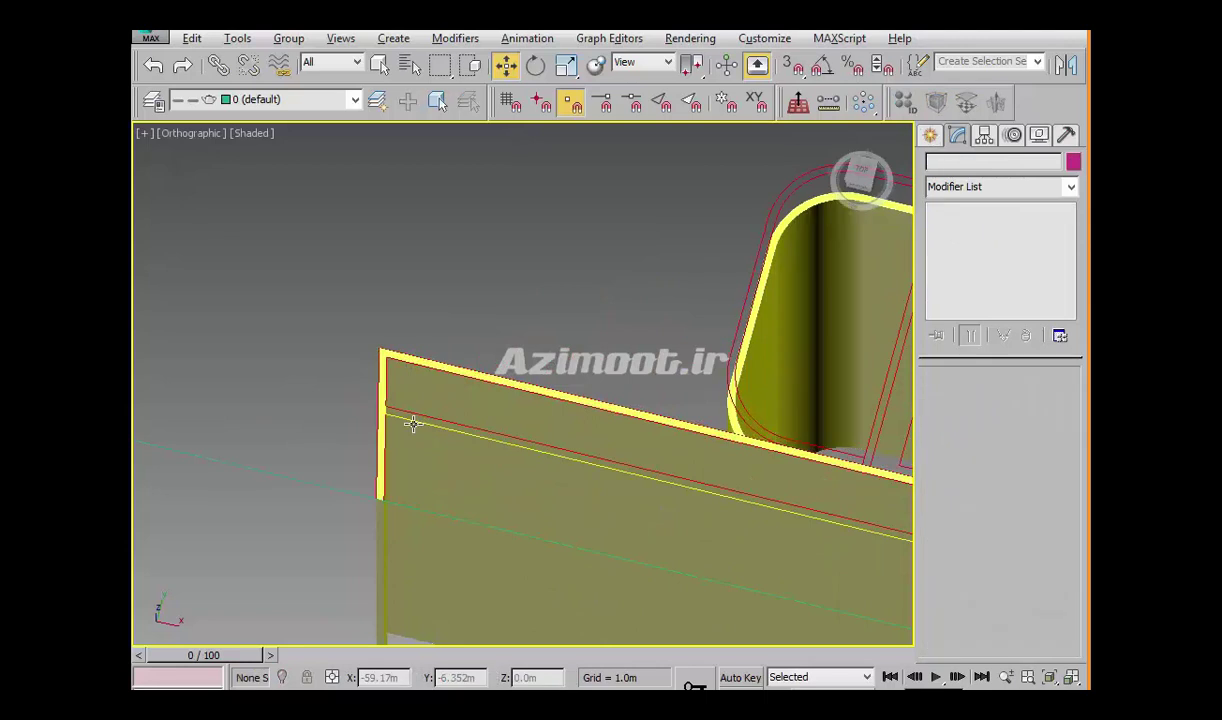
{"action": "scroll", "coordinate": [350, 346], "scroll_direction": "down", "scroll_amount": 3}
{"action": "middle_click_drag", "start_coordinate": [715, 464], "coordinate": [292, 254], "text": "alt"}
{"action": "scroll", "coordinate": [486, 344], "scroll_direction": "up", "scroll_amount": 3}
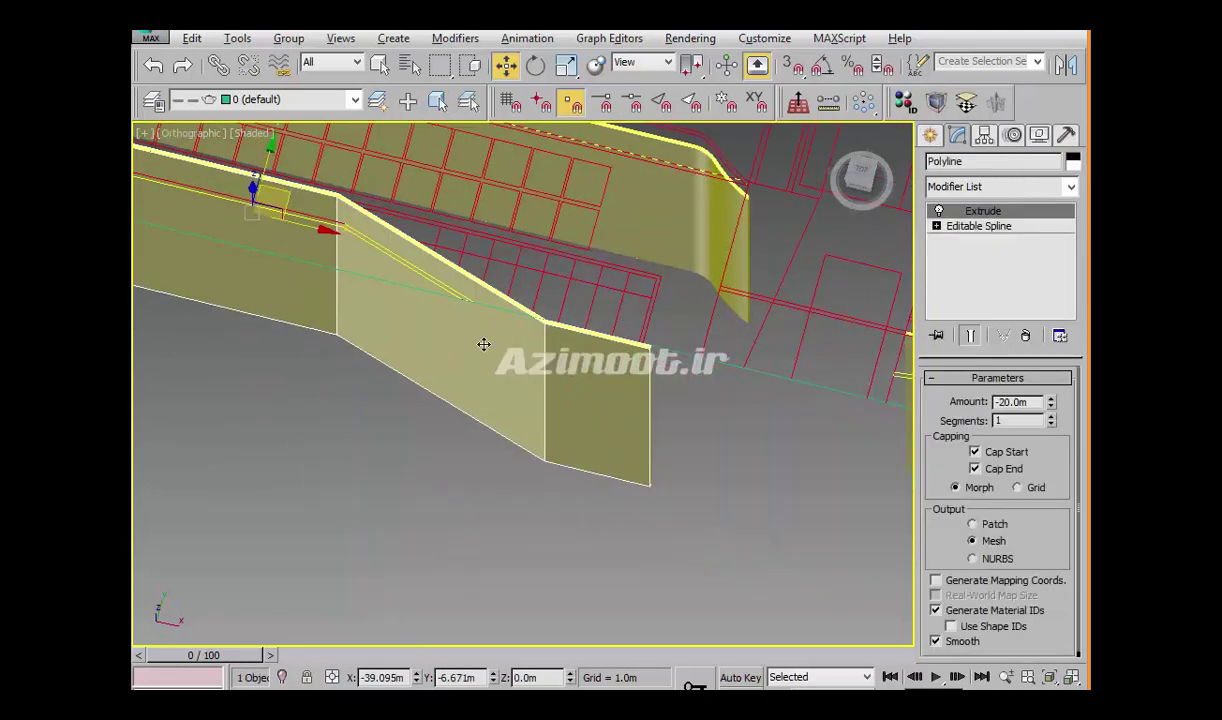
{"action": "scroll", "coordinate": [556, 339], "scroll_direction": "up", "scroll_amount": 3}
{"action": "left_click", "coordinate": [503, 305]}
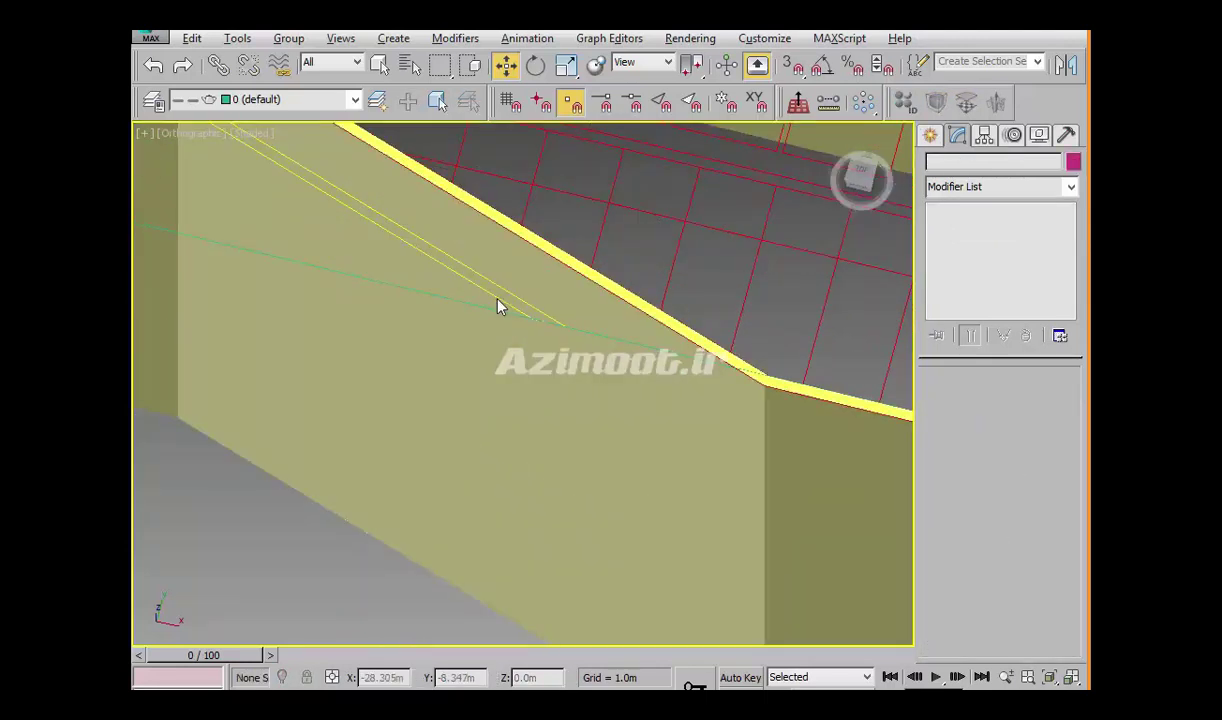
{"action": "left_click", "coordinate": [340, 68]}
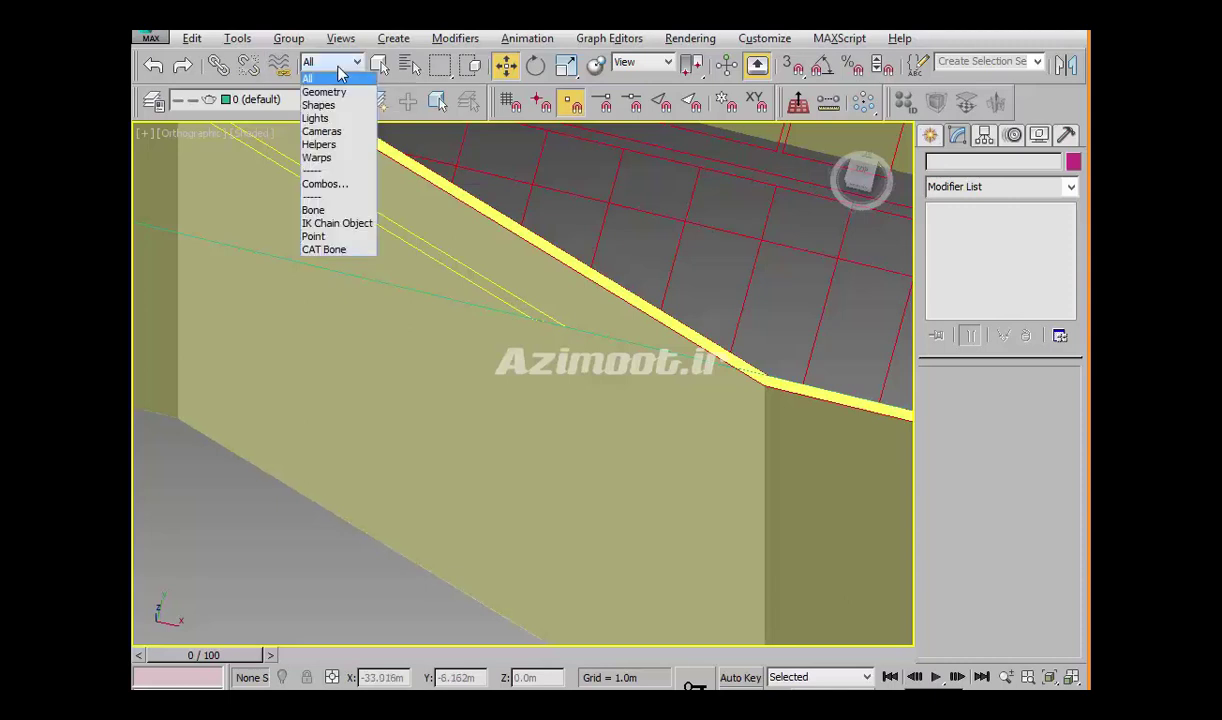
{"action": "left_click", "coordinate": [340, 109]}
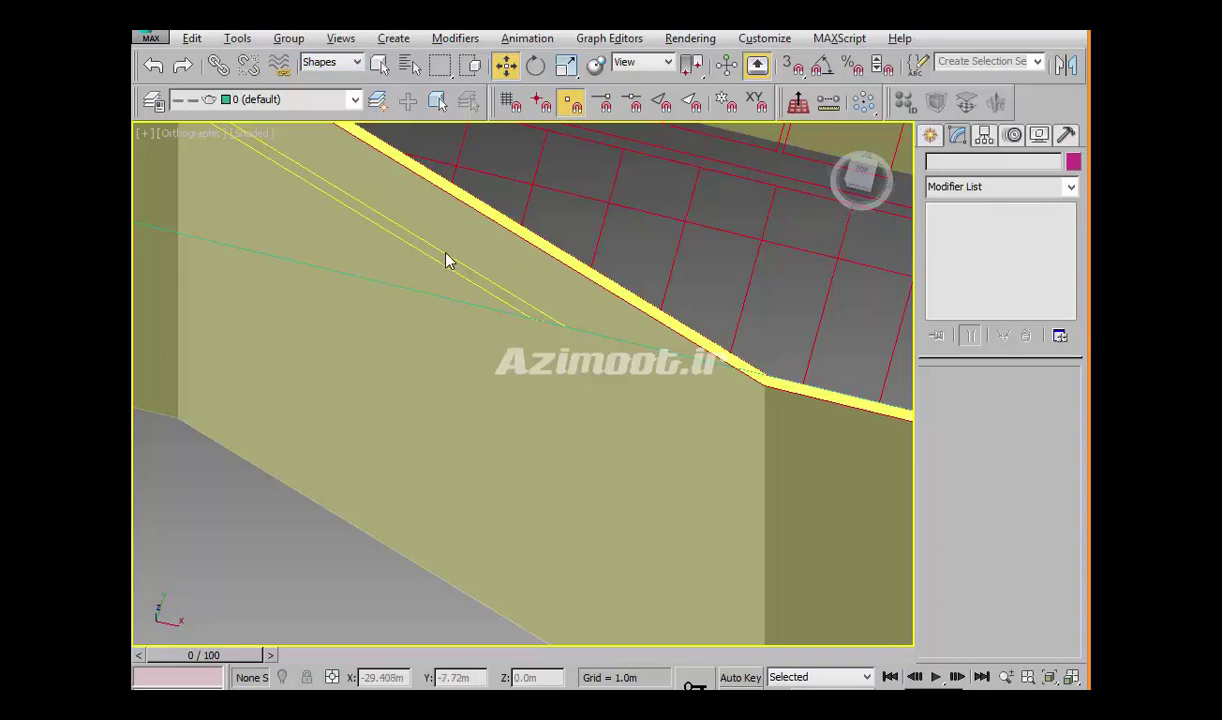
Switch to the Top view and zoom in on the railing
{"action": "key", "text": "t"}
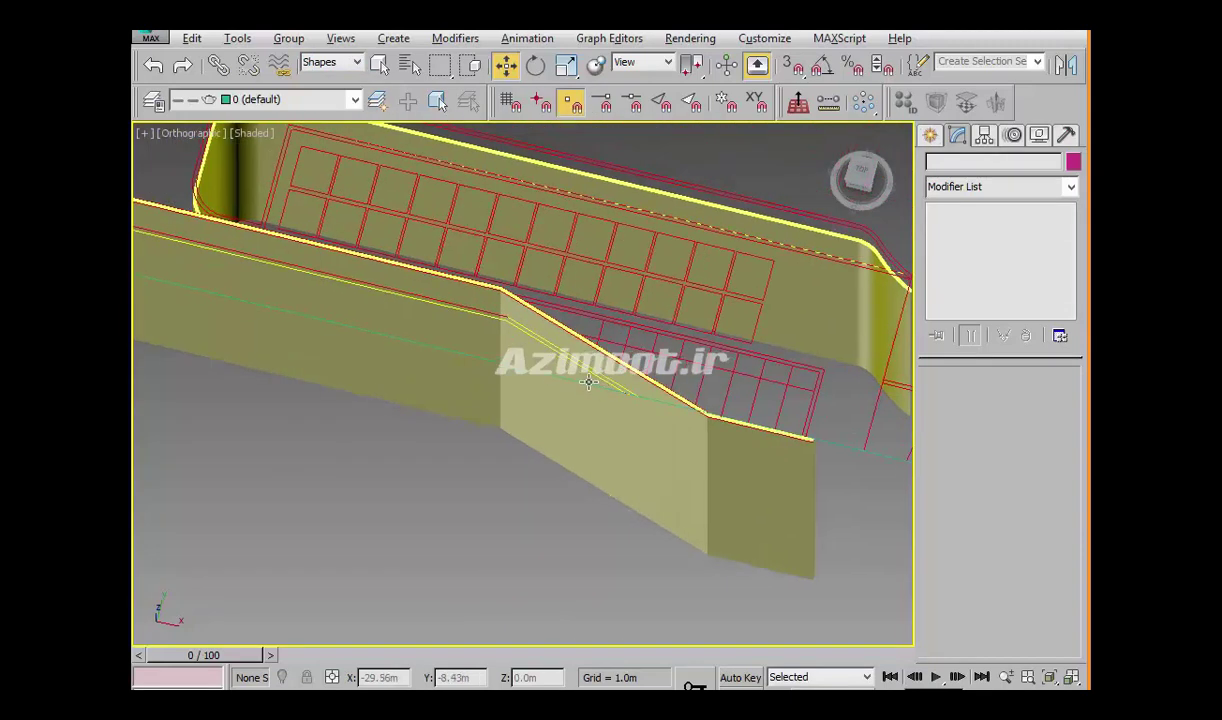
{"action": "middle_click_drag", "start_coordinate": [614, 401], "coordinate": [395, 451]}
{"action": "scroll", "coordinate": [390, 440], "scroll_direction": "up", "scroll_amount": 2}
{"action": "scroll", "coordinate": [440, 390], "scroll_direction": "up", "scroll_amount": 3}
{"action": "scroll", "coordinate": [495, 330], "scroll_direction": "up", "scroll_amount": 2}
{"action": "scroll", "coordinate": [508, 288], "scroll_direction": "up", "scroll_amount": 2}
Select the thin double-line rail spline in Top view, then return to an angled 3D view
{"action": "left_click", "coordinate": [506, 287]}
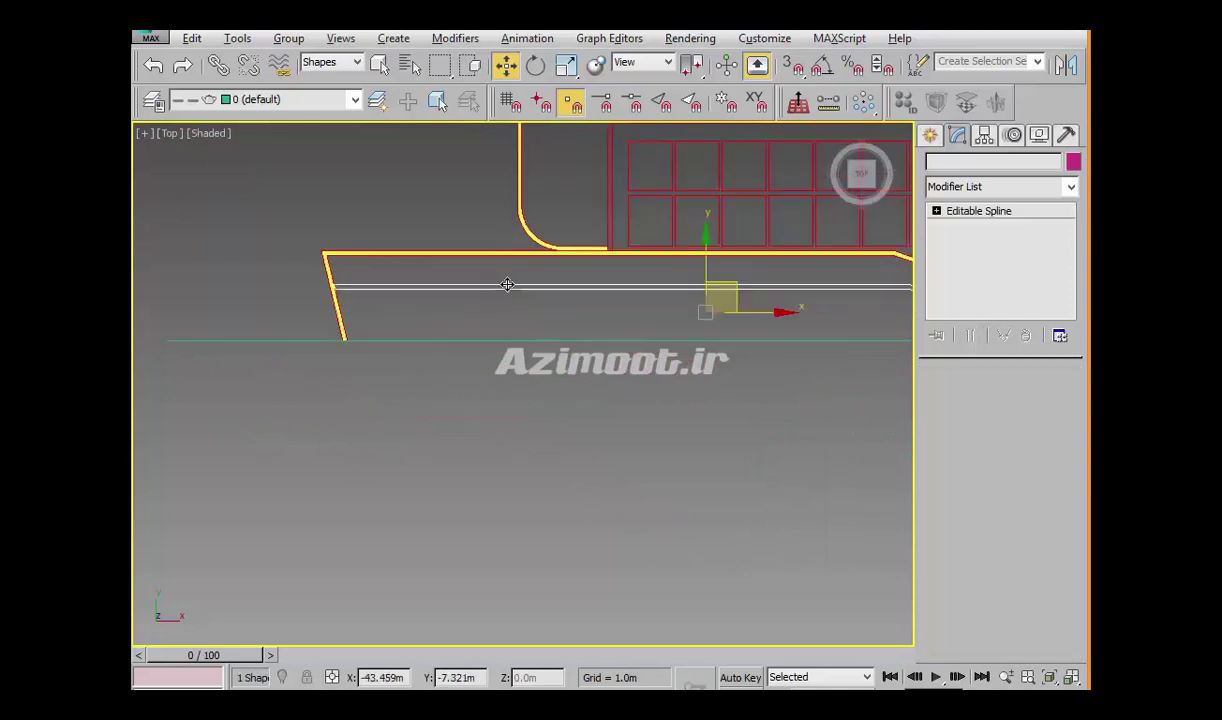
{"action": "middle_click_drag", "start_coordinate": [640, 388], "coordinate": [532, 450]}
{"action": "scroll", "coordinate": [693, 502], "scroll_direction": "down", "scroll_amount": 1}
{"action": "scroll", "coordinate": [600, 480], "scroll_direction": "down", "scroll_amount": 1}
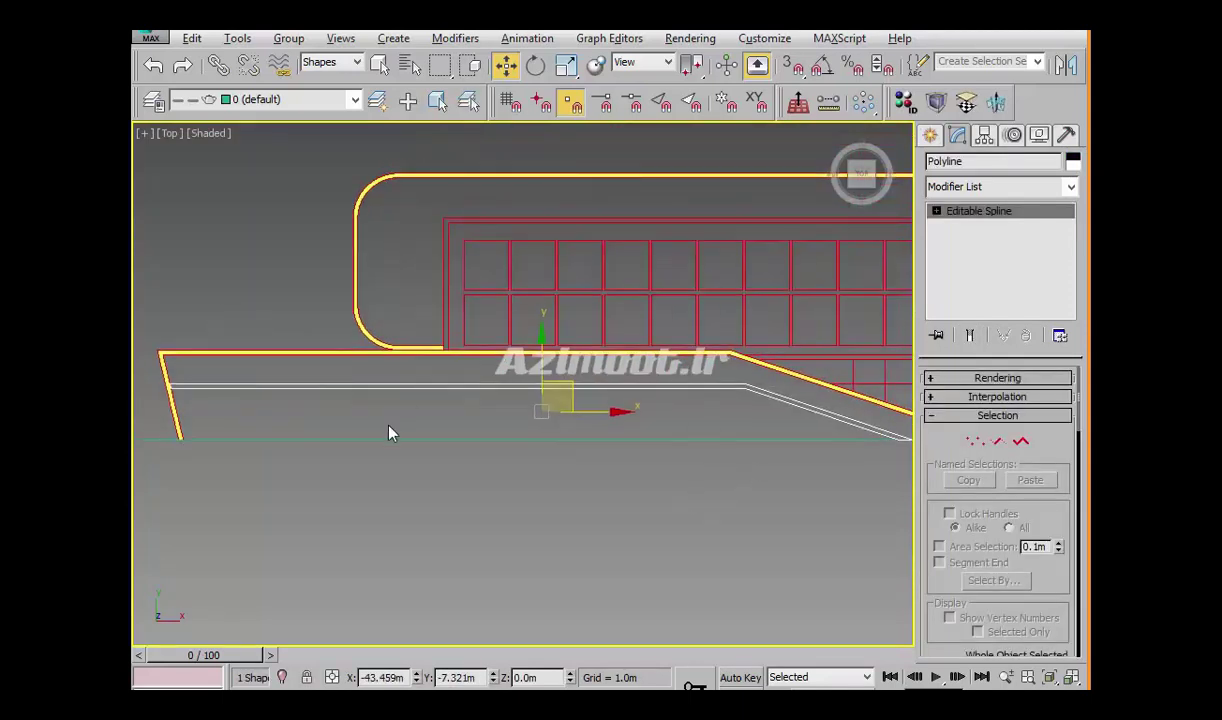
{"action": "scroll", "coordinate": [771, 515], "scroll_direction": "down", "scroll_amount": 2}
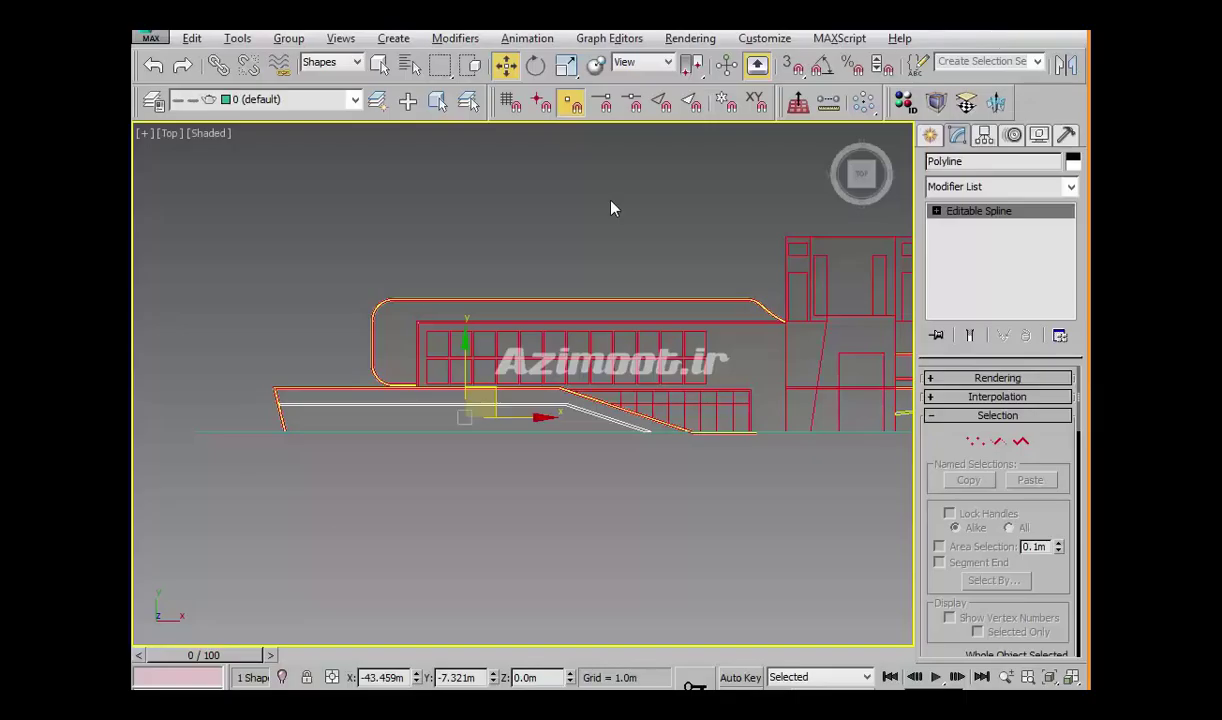
{"action": "mouse_move", "coordinate": [560, 488]}
{"action": "middle_mouse_down", "text": "alt"}
{"action": "mouse_move", "coordinate": [445, 428]}
{"action": "mouse_move", "coordinate": [495, 445]}
{"action": "middle_mouse_up", "text": "alt"}
Extrude the rail spline, settling on an Amount of -1.0m after trying -0.5m
{"action": "scroll", "coordinate": [495, 445], "scroll_direction": "up", "scroll_amount": 3}
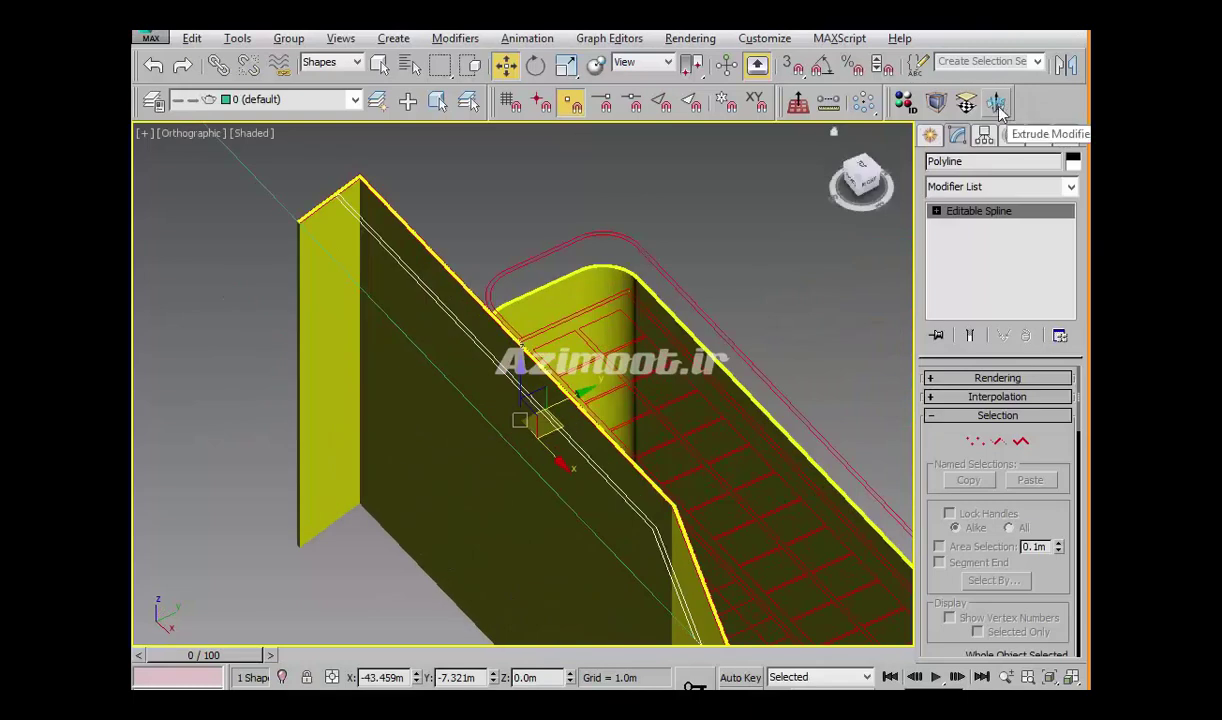
{"action": "left_click", "coordinate": [996, 101]}
{"action": "double_click", "coordinate": [1031, 403]}
{"action": "type", "text": "-.5"}
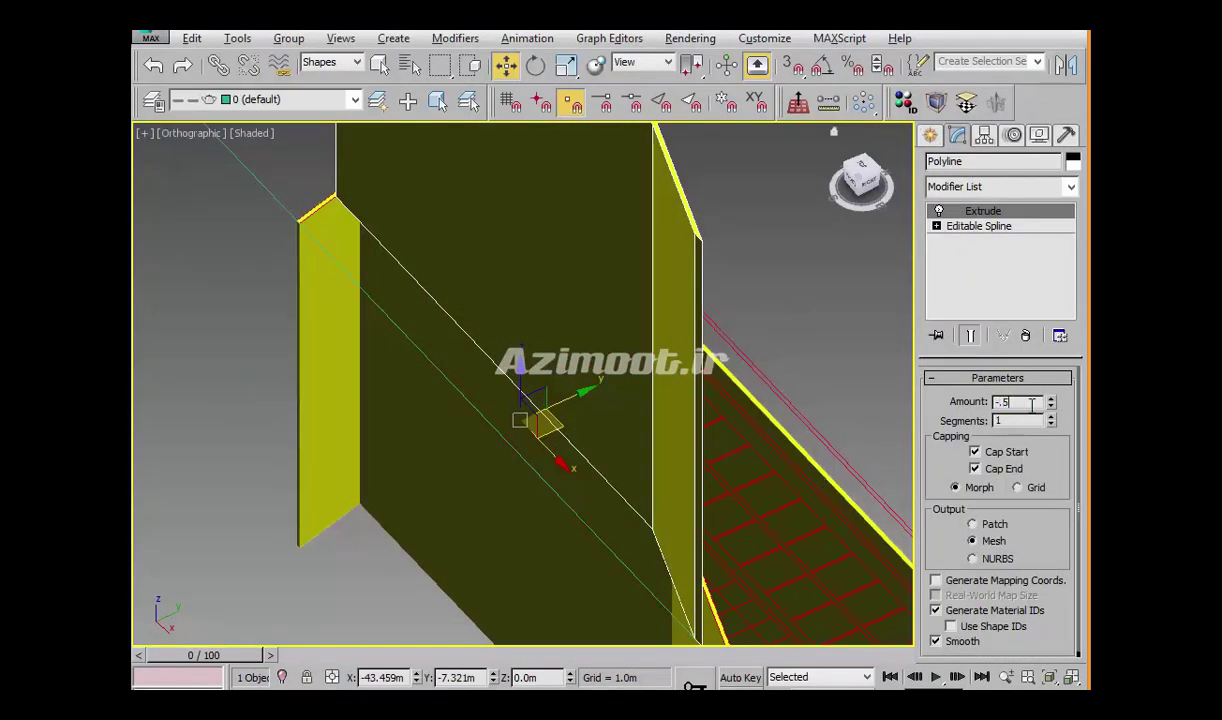
{"action": "key", "text": "Return"}
{"action": "mouse_move", "coordinate": [338, 376]}
{"action": "middle_mouse_down", "text": "alt"}
{"action": "mouse_move", "coordinate": [357, 382]}
{"action": "mouse_move", "coordinate": [295, 374]}
{"action": "middle_mouse_up", "text": "alt"}
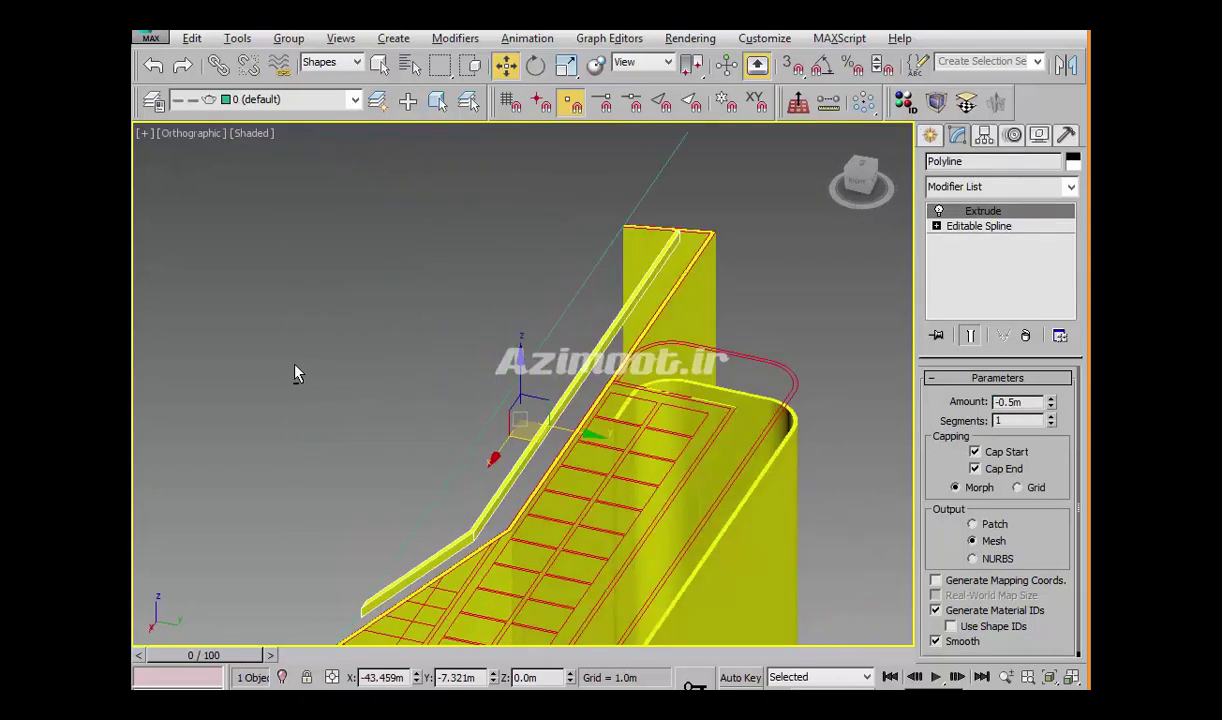
{"action": "double_click", "coordinate": [1030, 403]}
{"action": "type", "text": "-1"}
{"action": "key", "text": "Return"}
Lower the extruded rail to Z -0.2m
{"action": "mouse_move", "coordinate": [778, 410]}
{"action": "middle_mouse_down", "text": "alt"}
{"action": "mouse_move", "coordinate": [854, 431]}
{"action": "mouse_move", "coordinate": [837, 417]}
{"action": "mouse_move", "coordinate": [595, 486]}
{"action": "mouse_move", "coordinate": [580, 470]}
{"action": "middle_mouse_up", "text": "alt"}
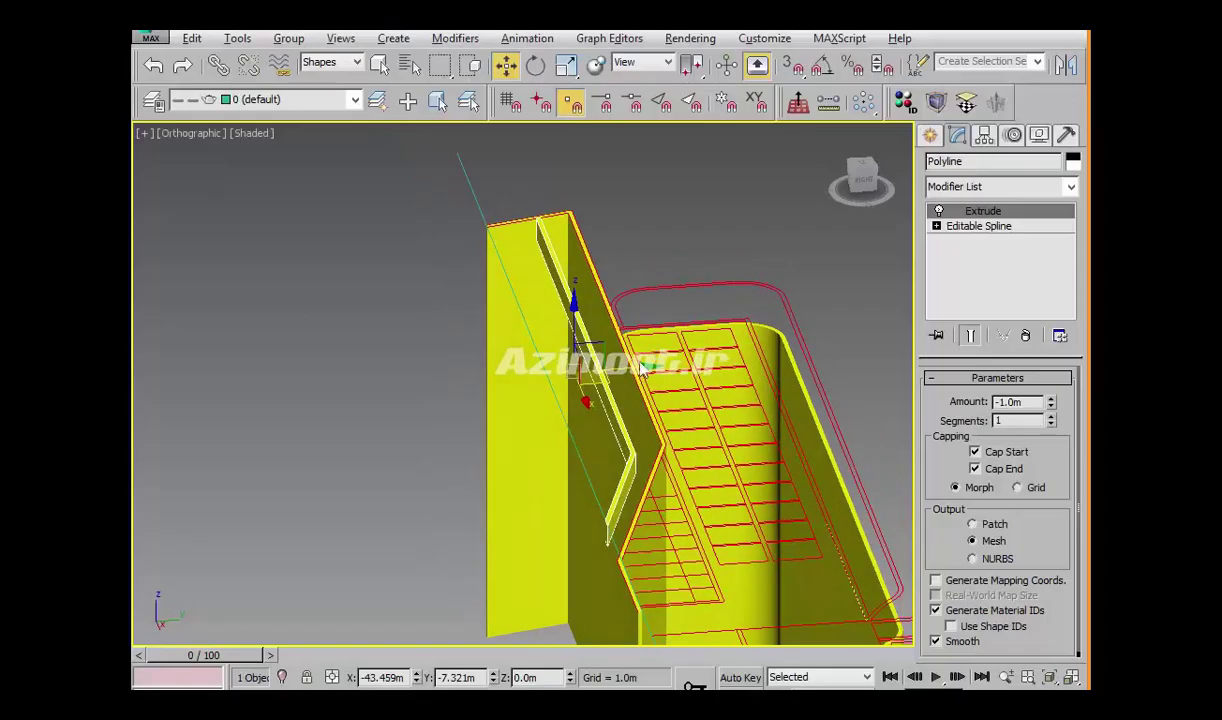
{"action": "double_click", "coordinate": [546, 677]}
{"action": "type", "text": "-0.2"}
{"action": "key", "text": "Return"}
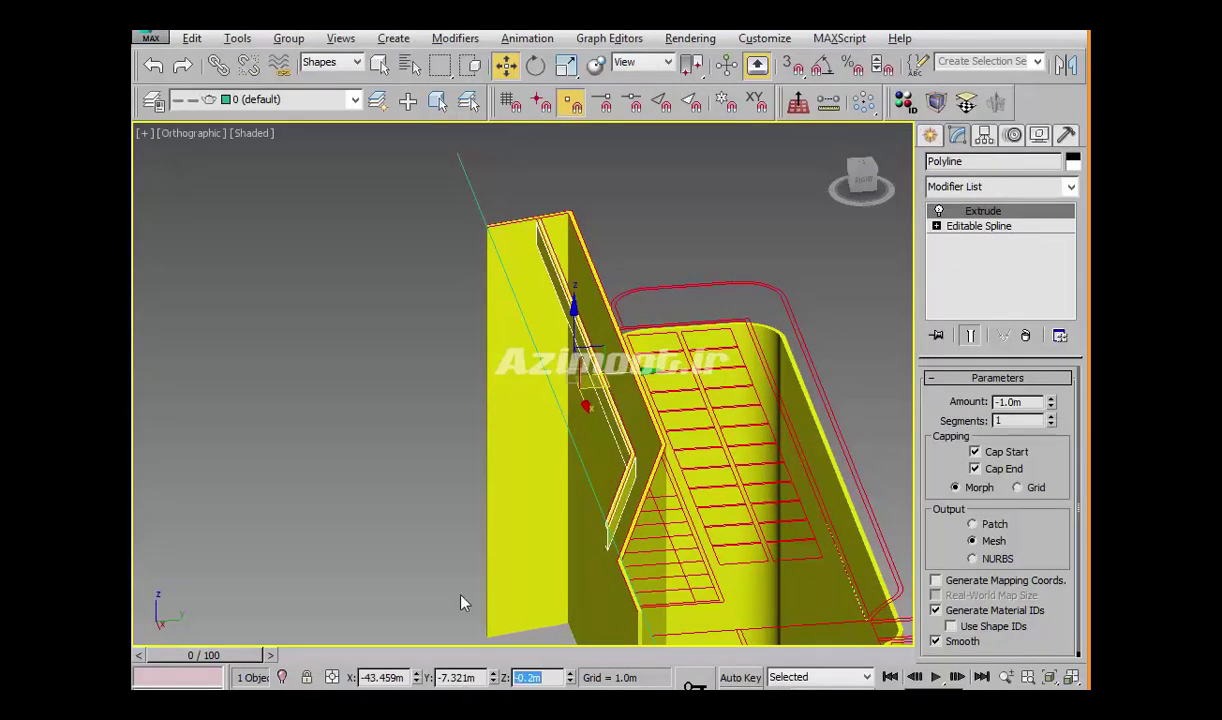
Select the next railing spline and add an Extrude modifier to it
{"action": "middle_click_drag", "start_coordinate": [572, 468], "coordinate": [465, 328]}
{"action": "scroll", "coordinate": [608, 477], "scroll_direction": "down", "scroll_amount": 5}
{"action": "middle_click_drag", "start_coordinate": [608, 477], "coordinate": [678, 490], "text": "alt"}
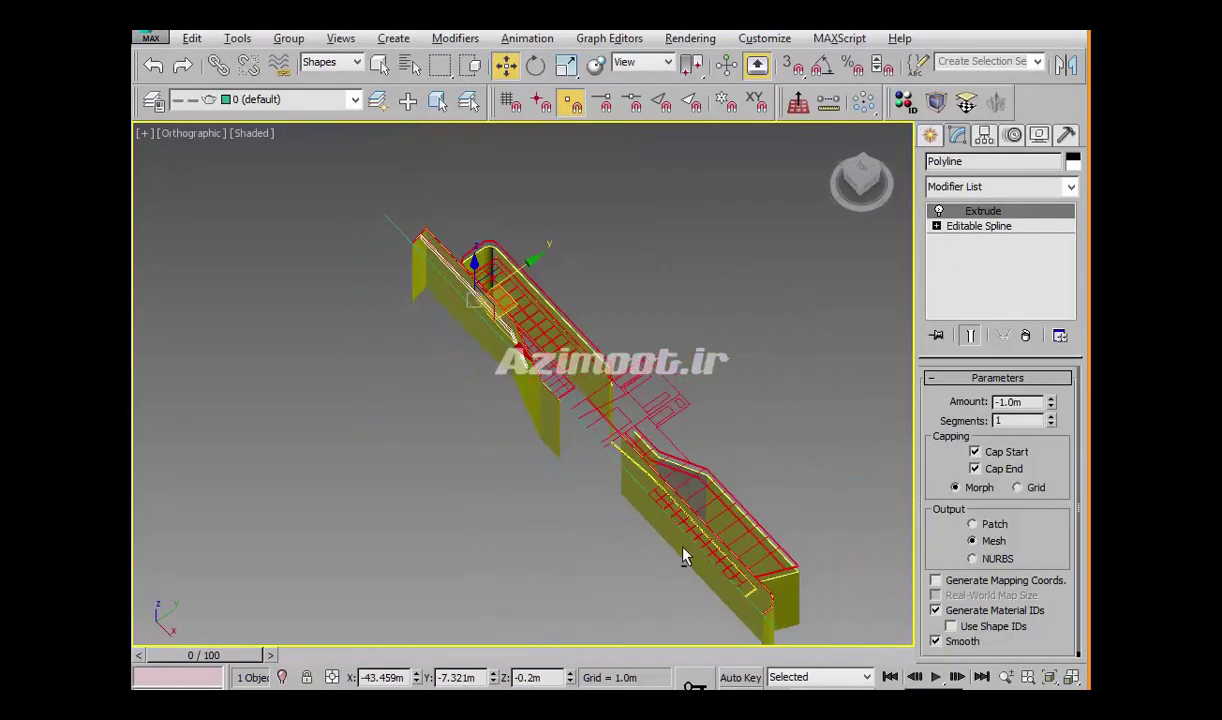
{"action": "scroll", "coordinate": [678, 490], "scroll_direction": "up", "scroll_amount": 5}
{"action": "left_click", "coordinate": [614, 419]}
{"action": "mouse_move", "coordinate": [614, 419]}
{"action": "middle_mouse_down", "text": "alt"}
{"action": "mouse_move", "coordinate": [816, 520]}
{"action": "mouse_move", "coordinate": [834, 463]}
{"action": "middle_mouse_up", "text": "alt"}
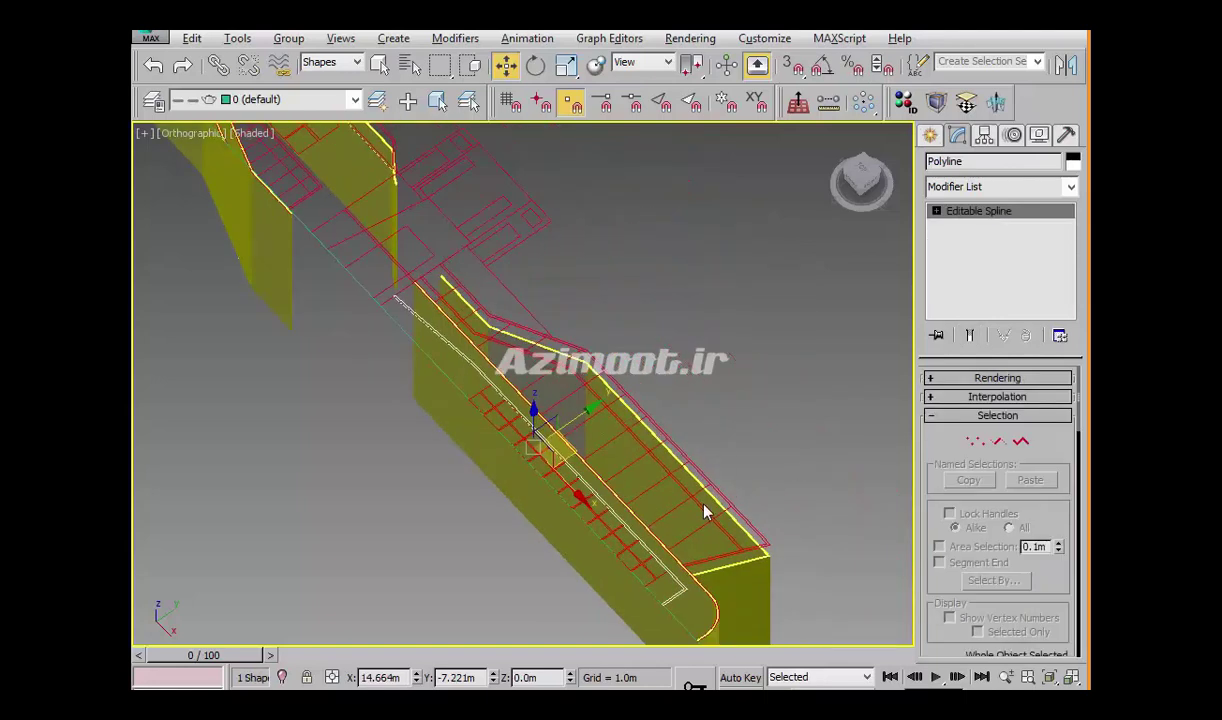
{"action": "middle_click_drag", "start_coordinate": [704, 507], "coordinate": [715, 497], "text": "alt"}
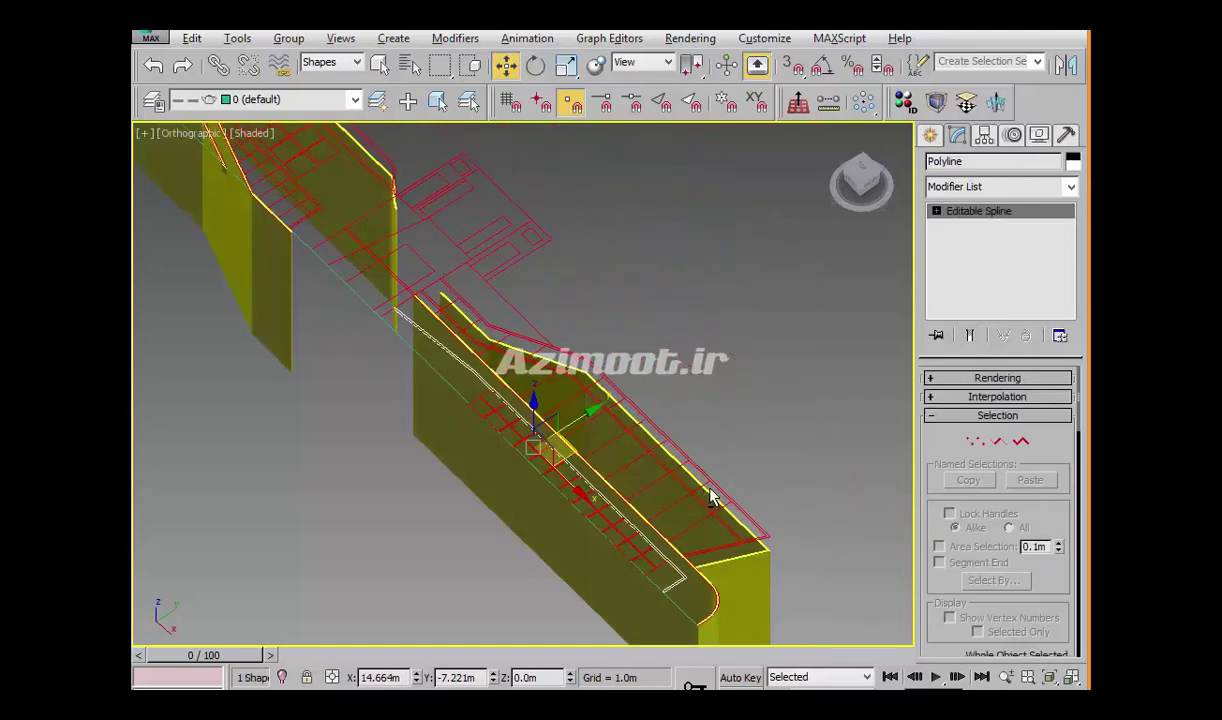
{"action": "left_click", "coordinate": [1005, 95]}
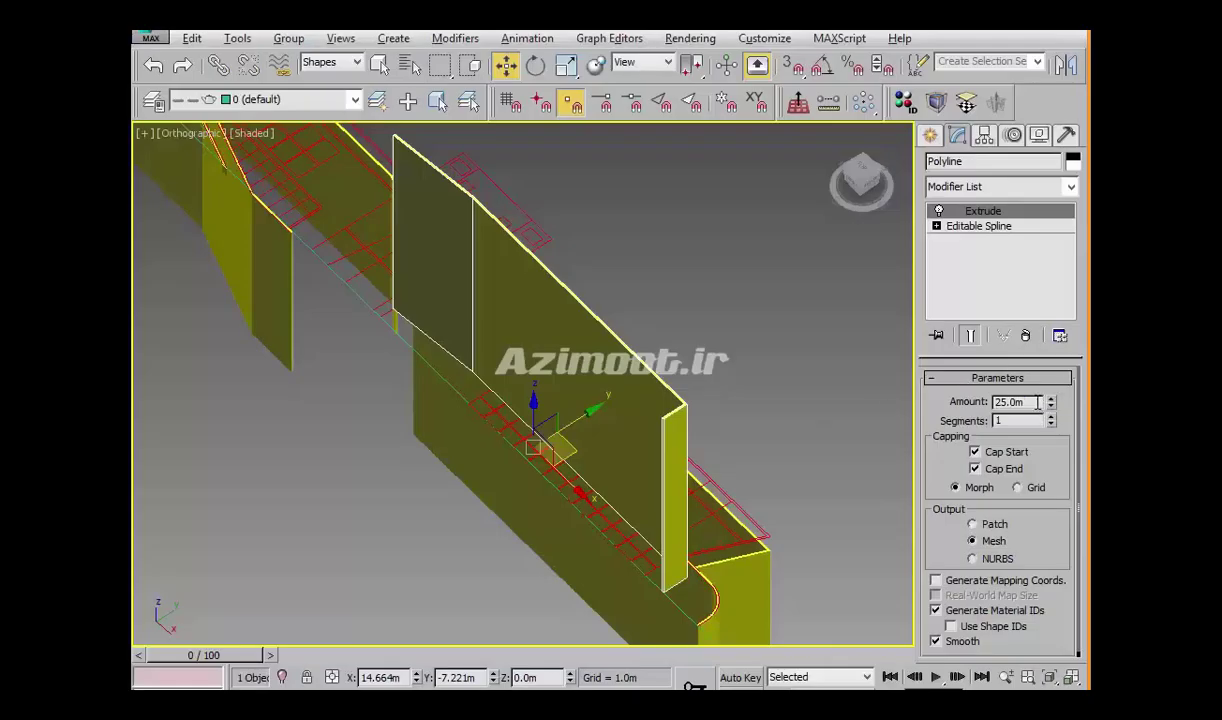
Set the handrail Extrude Amount to -1.0m
{"action": "double_click", "coordinate": [1037, 401]}
{"action": "type", "text": "-.2"}
{"action": "key", "text": "Return"}
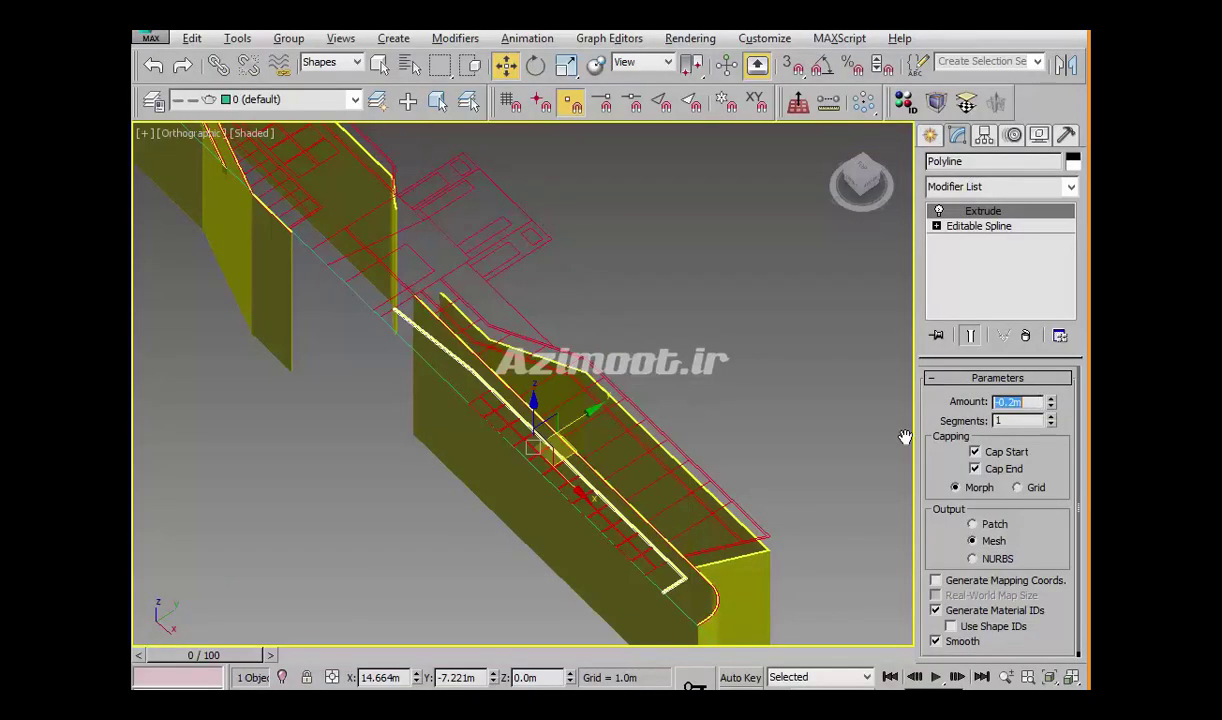
{"action": "type", "text": "-1"}
{"action": "key", "text": "Return"}
Lower the handrail piece to Z -0.2m
{"action": "left_click", "coordinate": [536, 677]}
{"action": "type", "text": "-.2"}
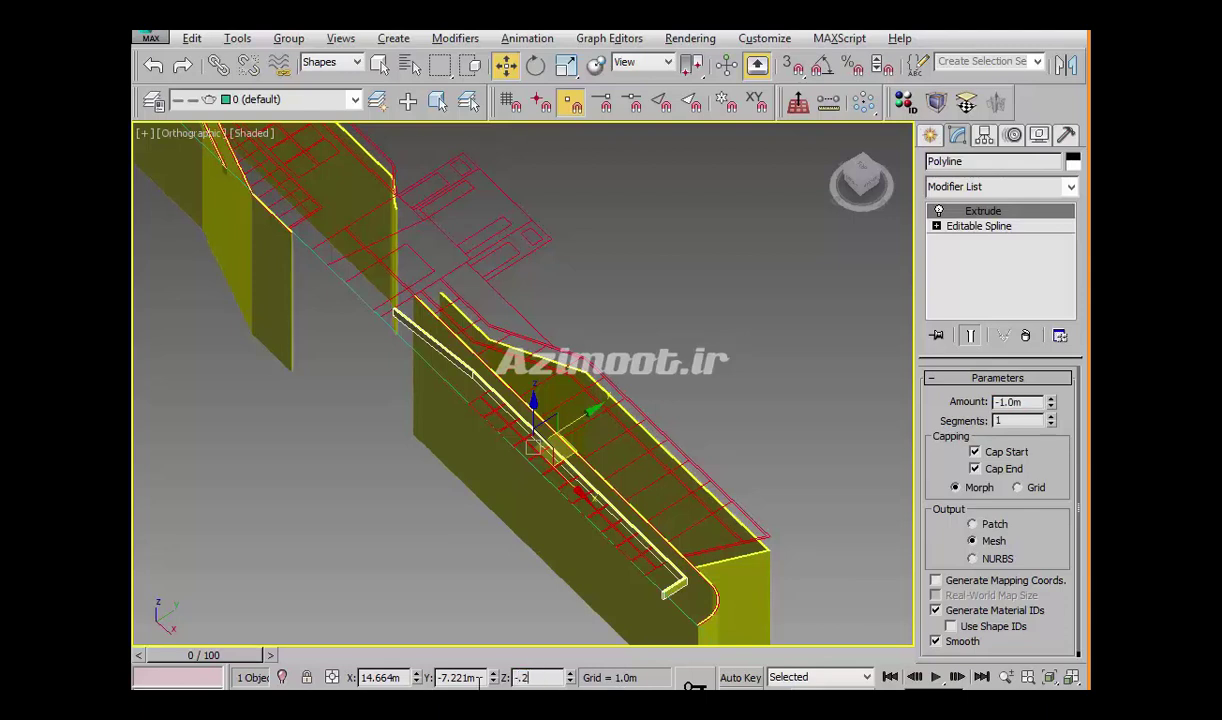
{"action": "key", "text": "Return"}
{"action": "mouse_move", "coordinate": [728, 530]}
{"action": "middle_mouse_down", "text": "alt"}
{"action": "mouse_move", "coordinate": [758, 431]}
{"action": "mouse_move", "coordinate": [731, 567]}
{"action": "mouse_move", "coordinate": [742, 480]}
{"action": "middle_mouse_up", "text": "alt"}
Inspect the handrail geometry from the Top view and an orbited angle
{"action": "key", "text": "t"}
{"action": "scroll", "coordinate": [567, 415], "scroll_direction": "up", "scroll_amount": 3}
{"action": "scroll", "coordinate": [657, 424], "scroll_direction": "up", "scroll_amount": 2}
{"action": "scroll", "coordinate": [657, 424], "scroll_direction": "down", "scroll_amount": 2}
{"action": "scroll", "coordinate": [707, 379], "scroll_direction": "down", "scroll_amount": 2}
{"action": "mouse_move", "coordinate": [707, 379]}
{"action": "middle_mouse_down", "text": "alt"}
{"action": "mouse_move", "coordinate": [581, 447]}
{"action": "mouse_move", "coordinate": [723, 265]}
{"action": "mouse_move", "coordinate": [824, 322]}
{"action": "mouse_move", "coordinate": [768, 345]}
{"action": "middle_mouse_up", "text": "alt"}
{"action": "middle_click_drag", "start_coordinate": [811, 473], "coordinate": [756, 488], "text": "alt"}
{"action": "key", "text": "t"}
{"action": "scroll", "coordinate": [756, 488], "scroll_direction": "up", "scroll_amount": 3}
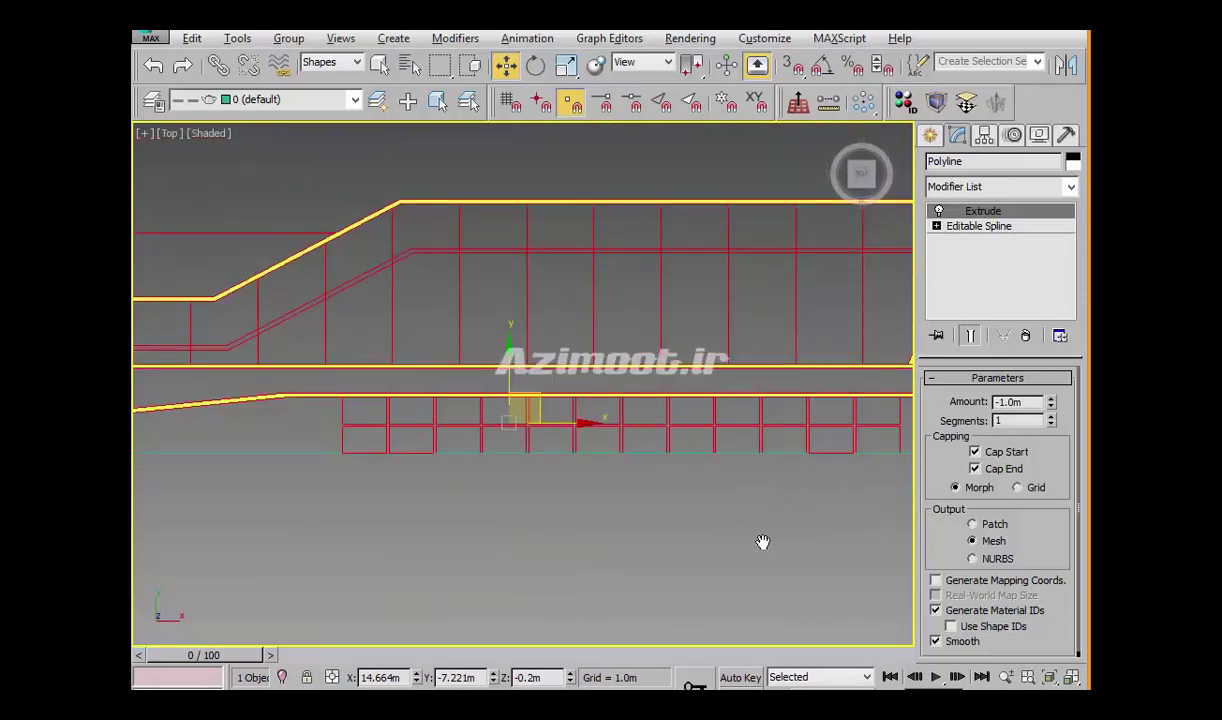
{"action": "scroll", "coordinate": [700, 542], "scroll_direction": "down", "scroll_amount": 2}
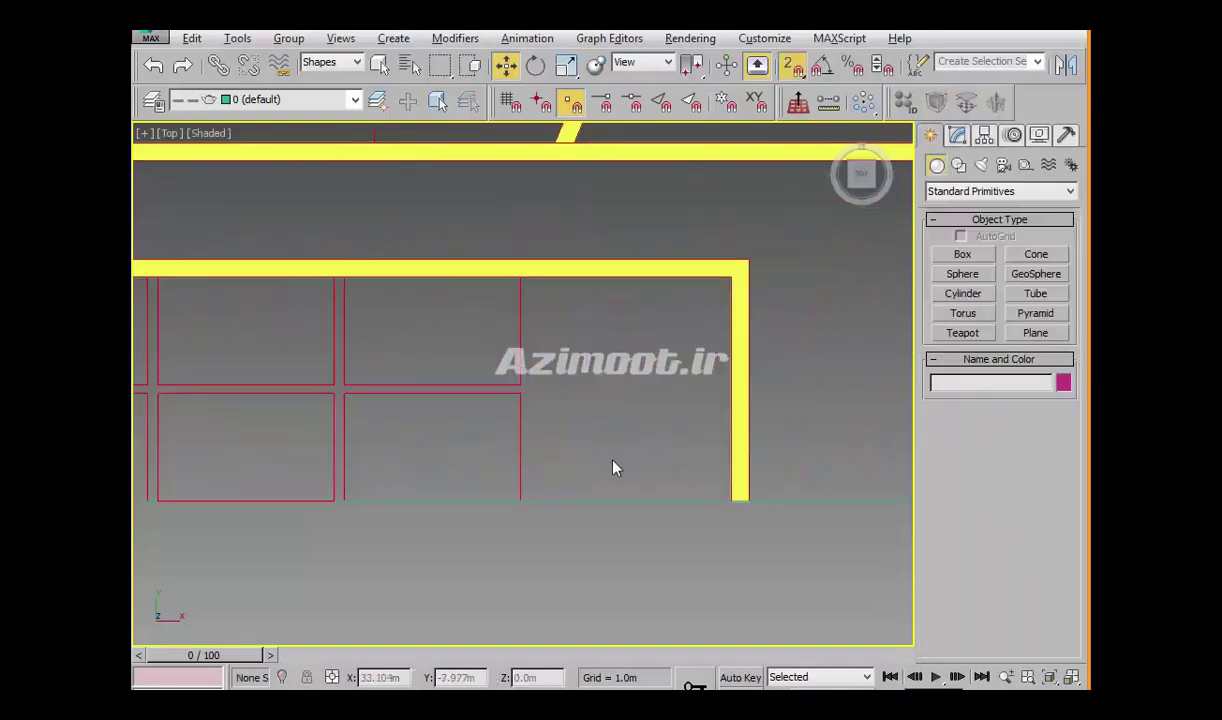
Start the Line shape tool with Snap To Frozen Objects enabled
{"action": "left_click", "coordinate": [958, 166]}
{"action": "left_click", "coordinate": [963, 270]}
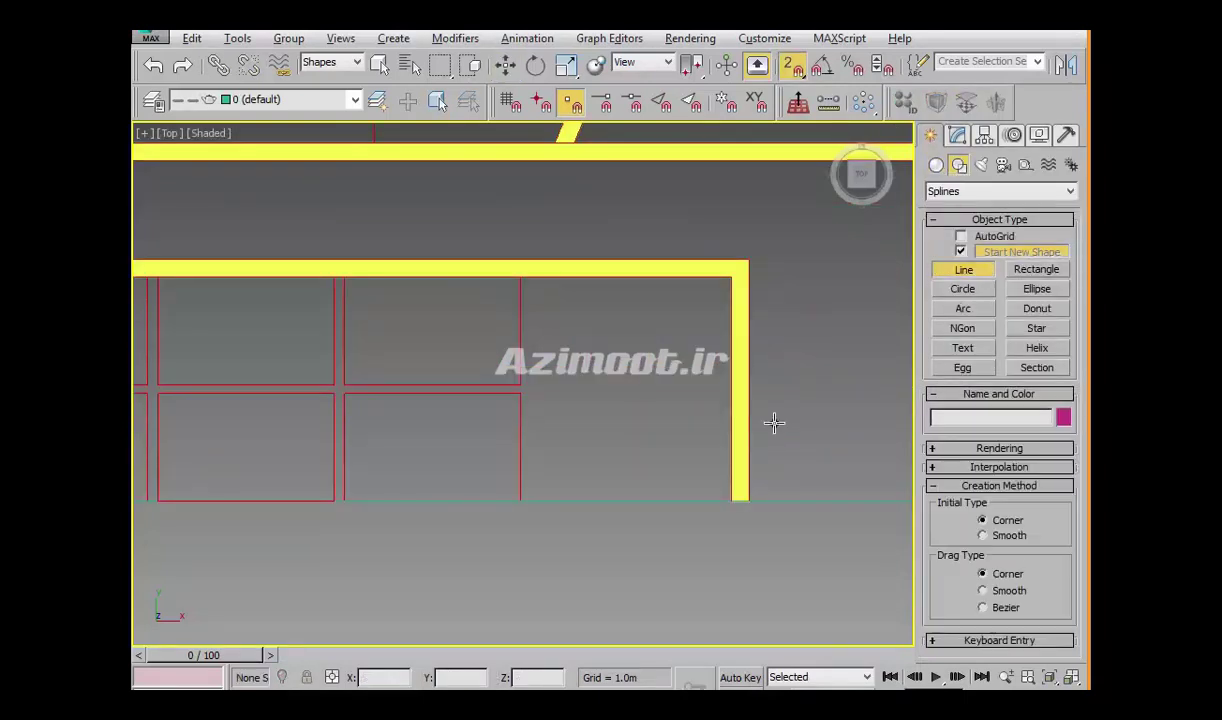
{"action": "middle_click_drag", "start_coordinate": [719, 505], "coordinate": [740, 508]}
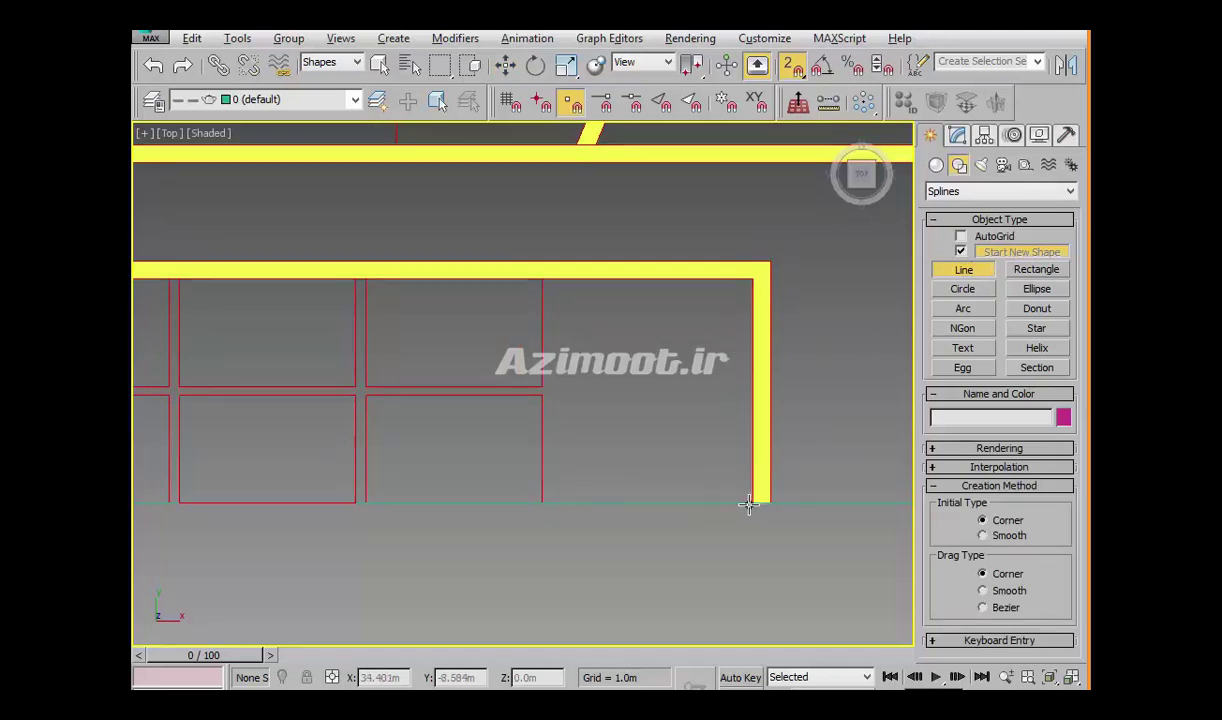
{"action": "left_click", "coordinate": [724, 104]}
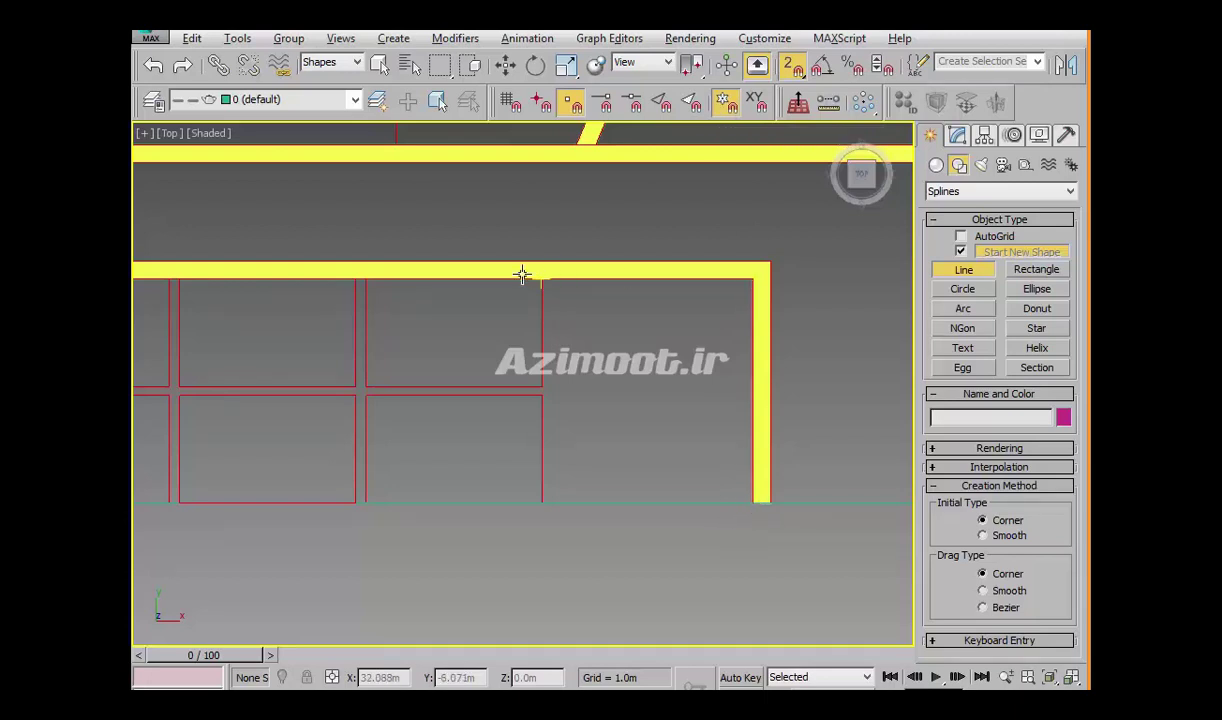
Trace the lower band's corners and close the spline as Line001
{"action": "left_click", "coordinate": [762, 503]}
{"action": "left_click", "coordinate": [762, 266]}
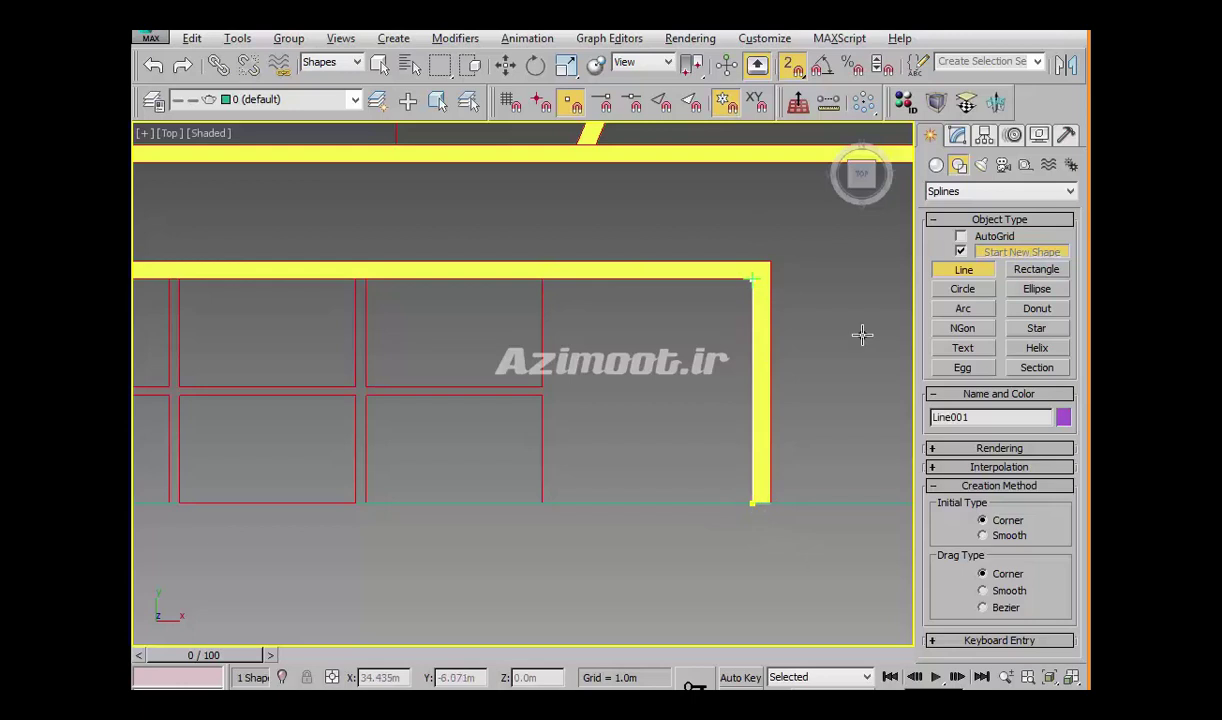
{"action": "scroll", "coordinate": [868, 345], "scroll_direction": "down", "scroll_amount": 5}
{"action": "scroll", "coordinate": [450, 405], "scroll_direction": "down", "scroll_amount": 2}
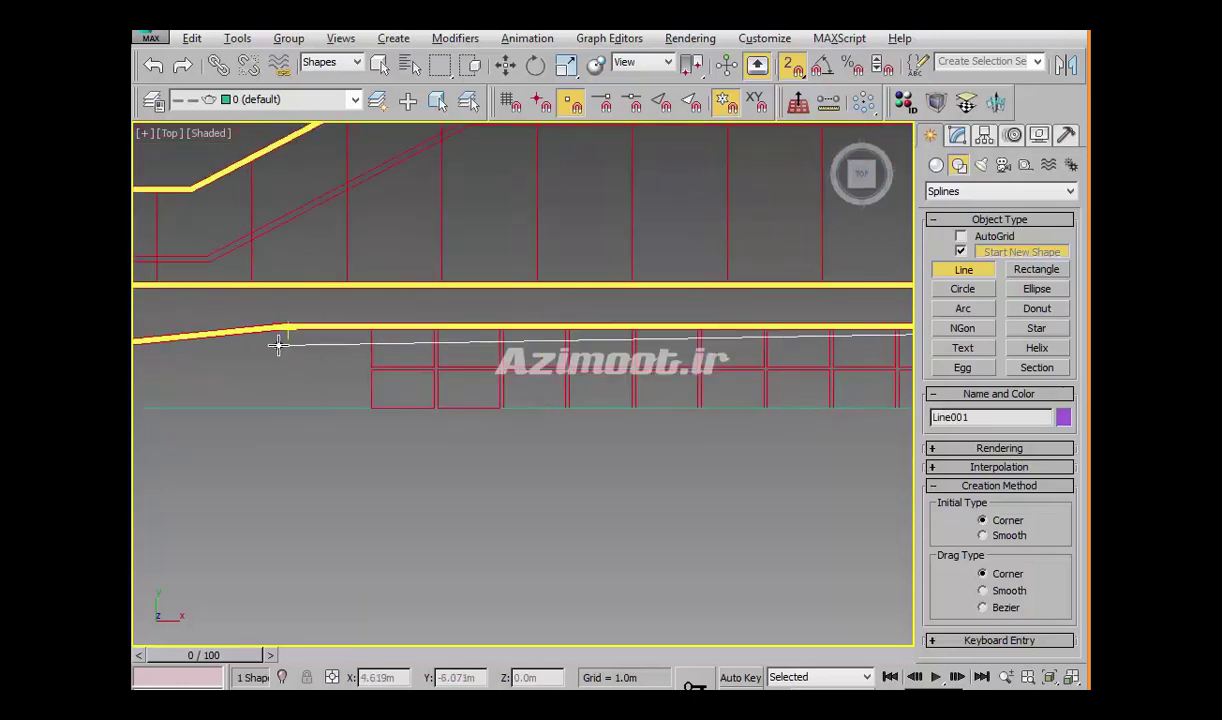
{"action": "scroll", "coordinate": [476, 412], "scroll_direction": "down", "scroll_amount": 2}
{"action": "scroll", "coordinate": [464, 379], "scroll_direction": "up", "scroll_amount": 2}
{"action": "scroll", "coordinate": [430, 300], "scroll_direction": "up", "scroll_amount": 3}
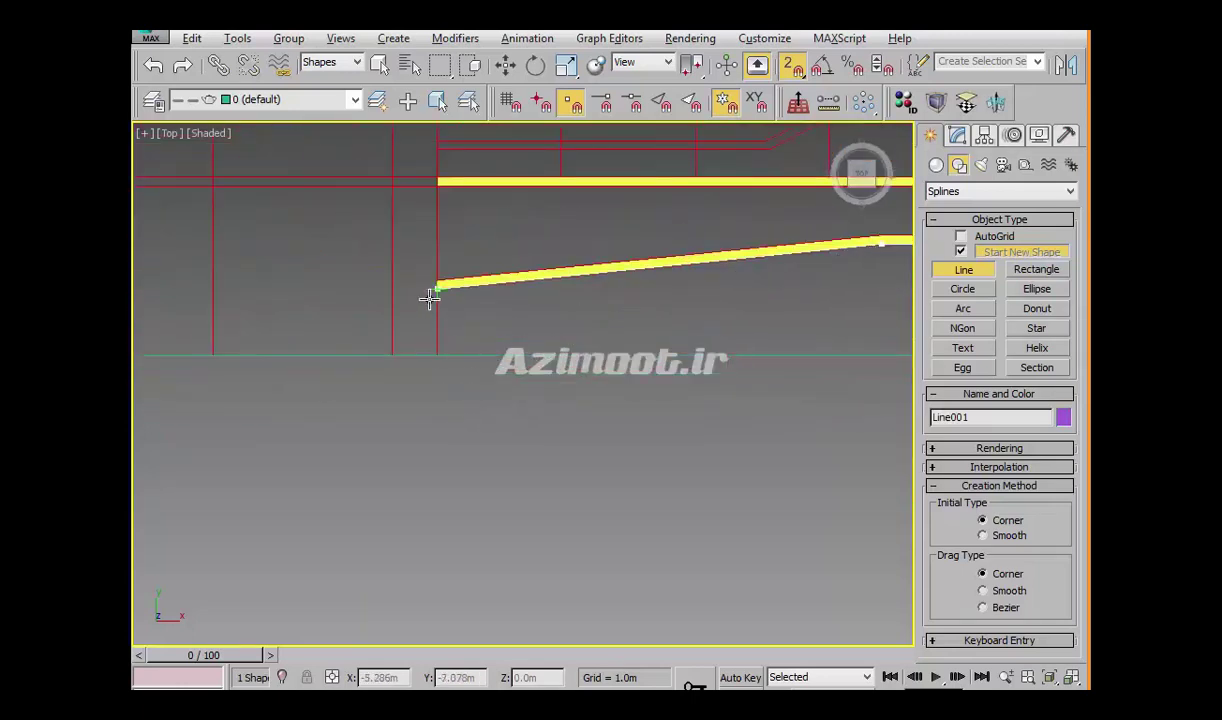
{"action": "left_click", "coordinate": [439, 365]}
{"action": "scroll", "coordinate": [340, 385], "scroll_direction": "down", "scroll_amount": 5}
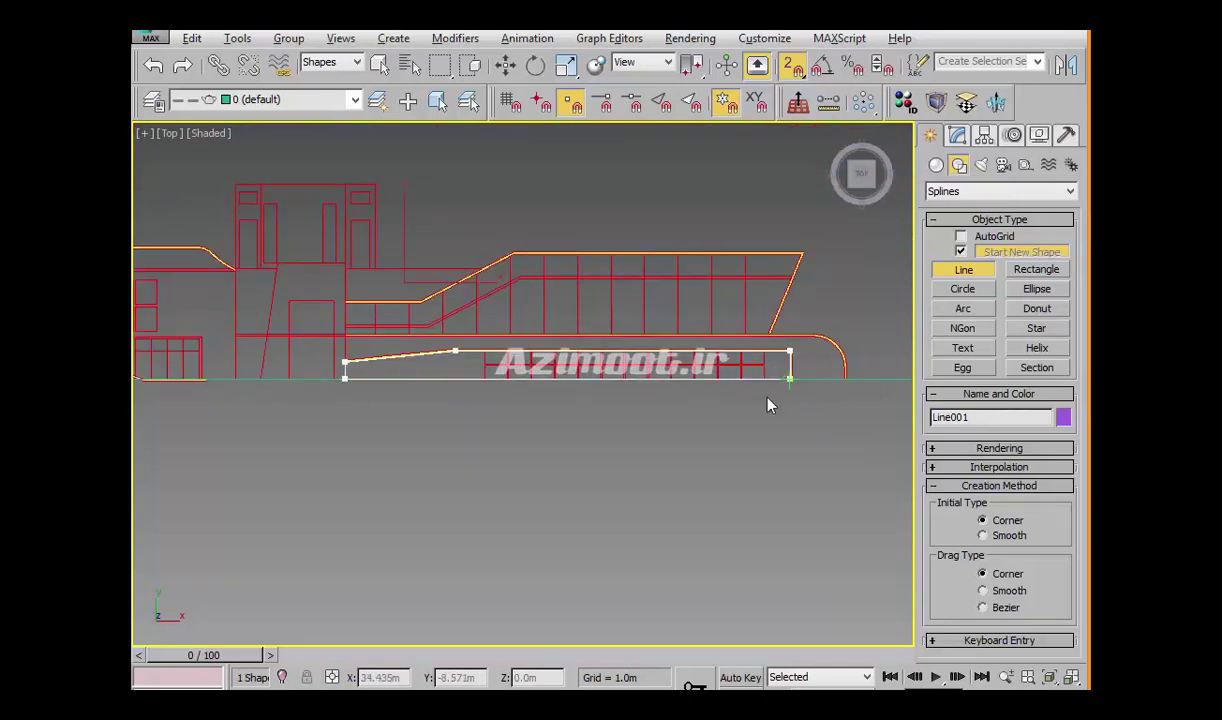
{"action": "left_click", "coordinate": [785, 378]}
{"action": "left_click", "coordinate": [722, 432]}
Isolate Line001 and frame it in the view for editing
{"action": "key", "text": "alt+q"}
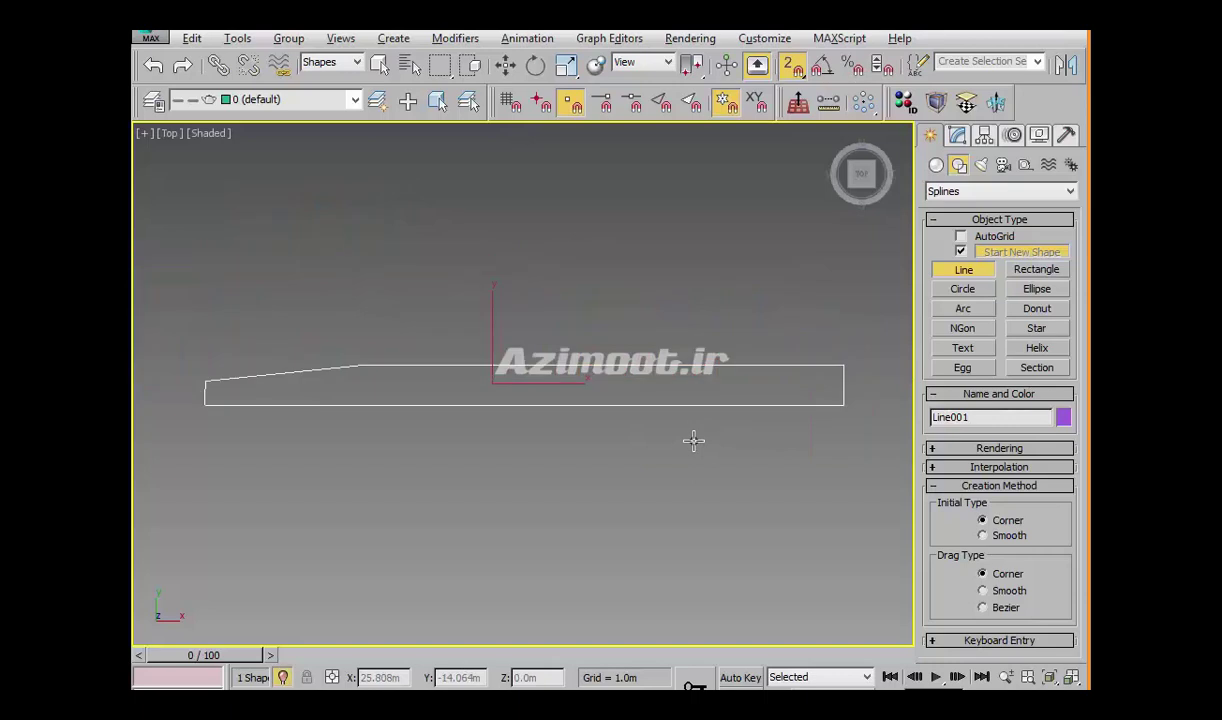
{"action": "key", "text": "w"}
{"action": "middle_click_drag", "start_coordinate": [369, 372], "coordinate": [409, 455]}
{"action": "middle_click_drag", "start_coordinate": [477, 286], "coordinate": [480, 327]}
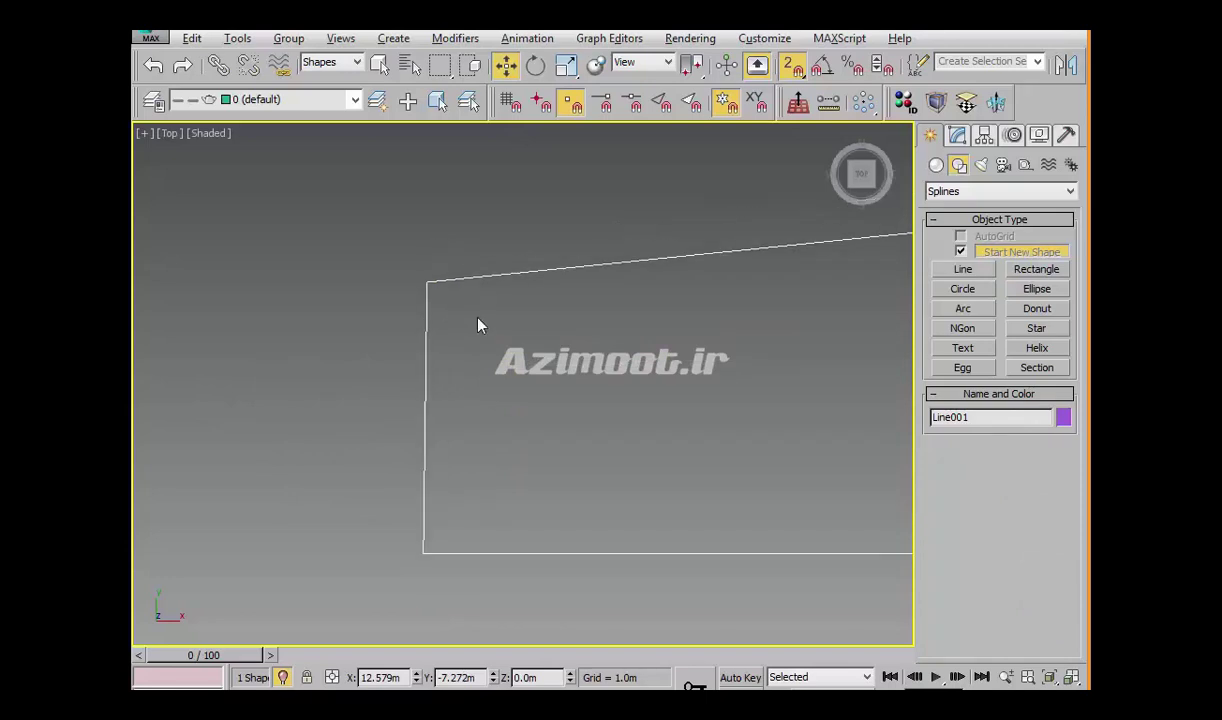
{"action": "left_click", "coordinate": [957, 138]}
Select Line001's top-left corner vertex at Vertex level
{"action": "left_click", "coordinate": [936, 211]}
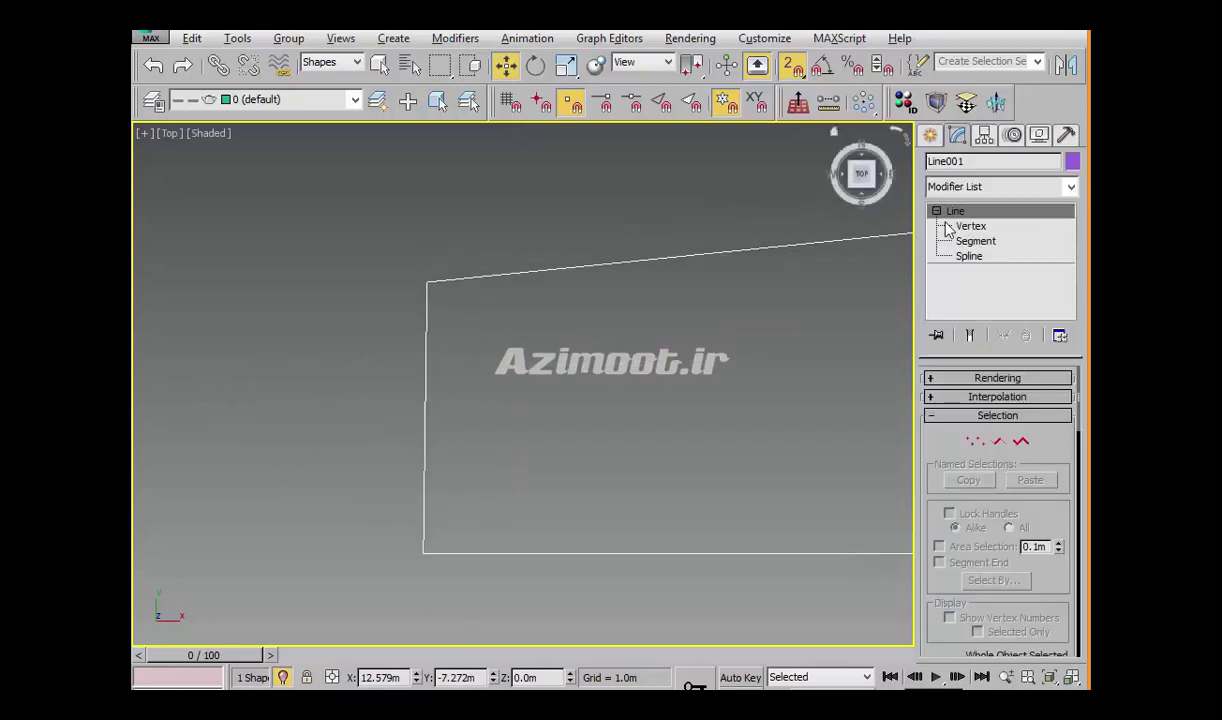
{"action": "left_click", "coordinate": [968, 226]}
{"action": "left_click_drag", "start_coordinate": [580, 256], "coordinate": [392, 309]}
{"action": "middle_click_drag", "start_coordinate": [543, 436], "coordinate": [524, 493]}
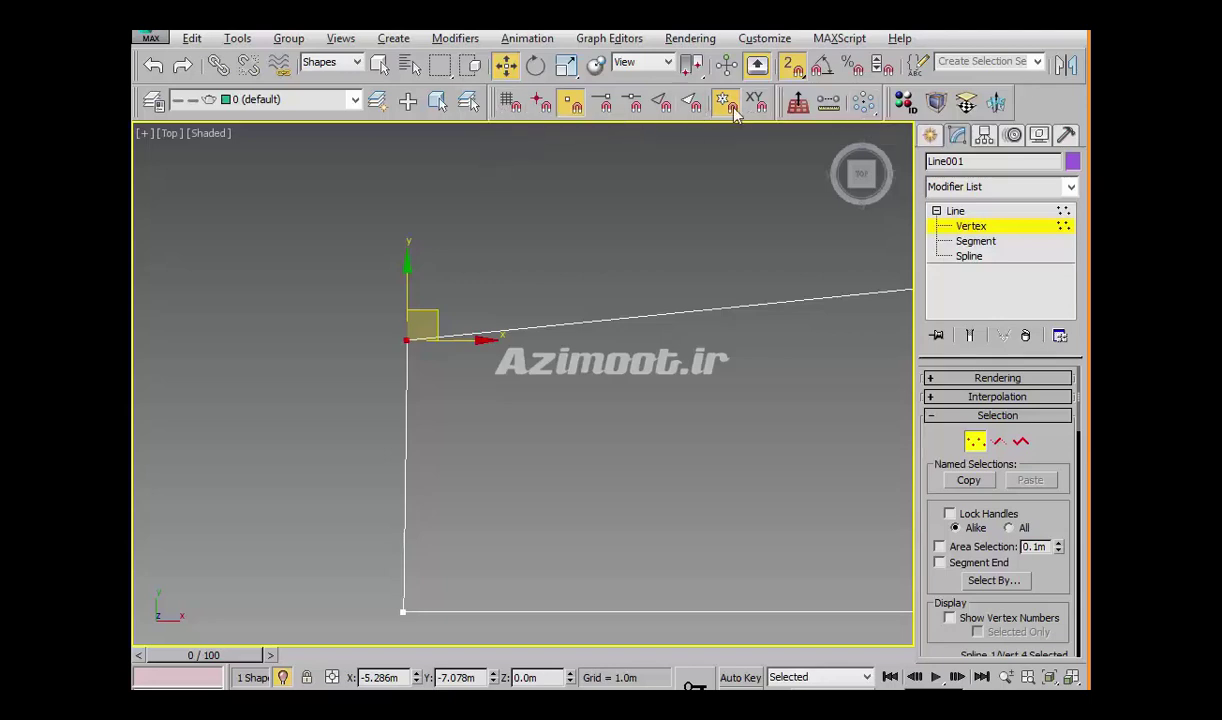
{"action": "right_click", "coordinate": [1050, 116]}
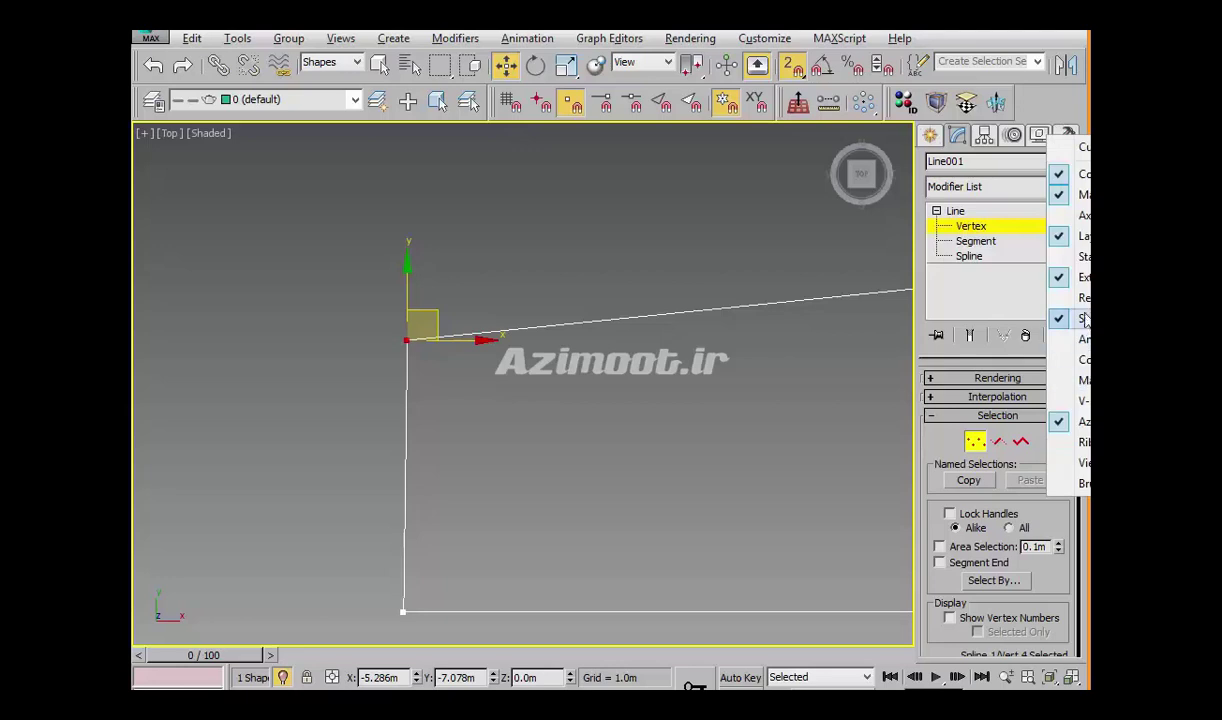
{"action": "left_click", "coordinate": [744, 248]}
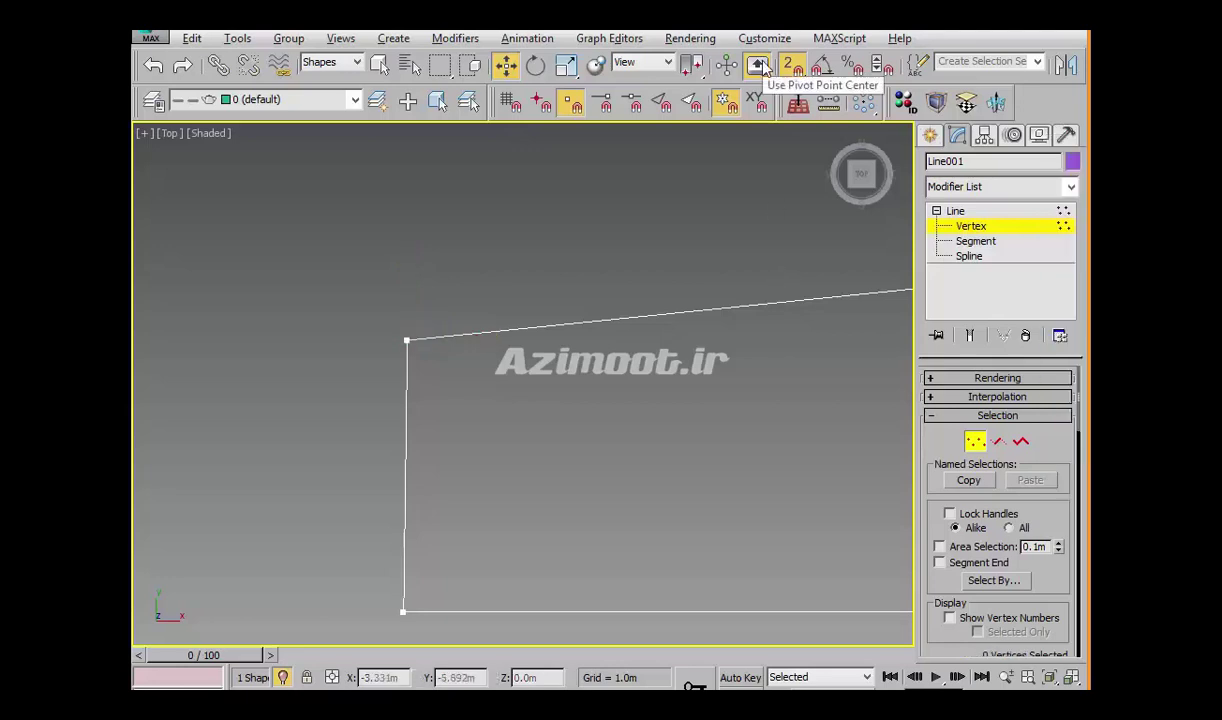
{"action": "left_click_drag", "start_coordinate": [358, 317], "coordinate": [490, 373]}
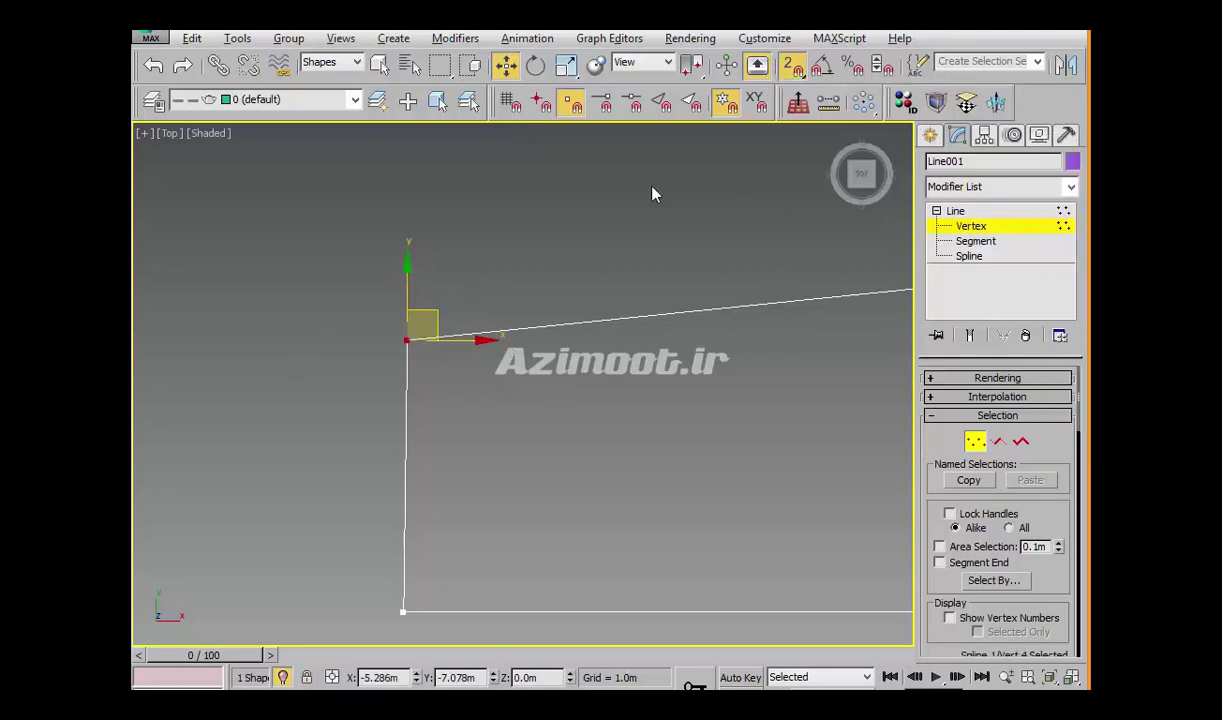
Move the vertex with axis-constrained snapping, then exit Vertex level and end isolation
{"action": "left_click", "coordinate": [753, 108]}
{"action": "left_click_drag", "start_coordinate": [440, 330], "coordinate": [397, 610]}
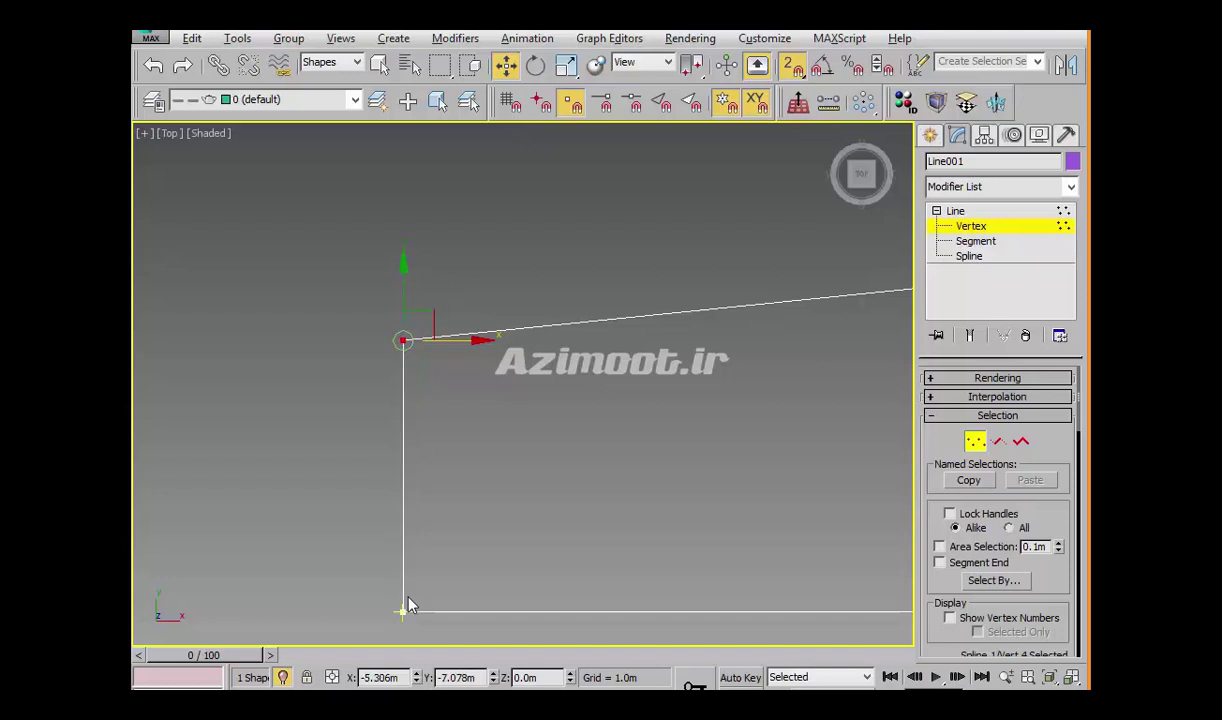
{"action": "left_click", "coordinate": [757, 104]}
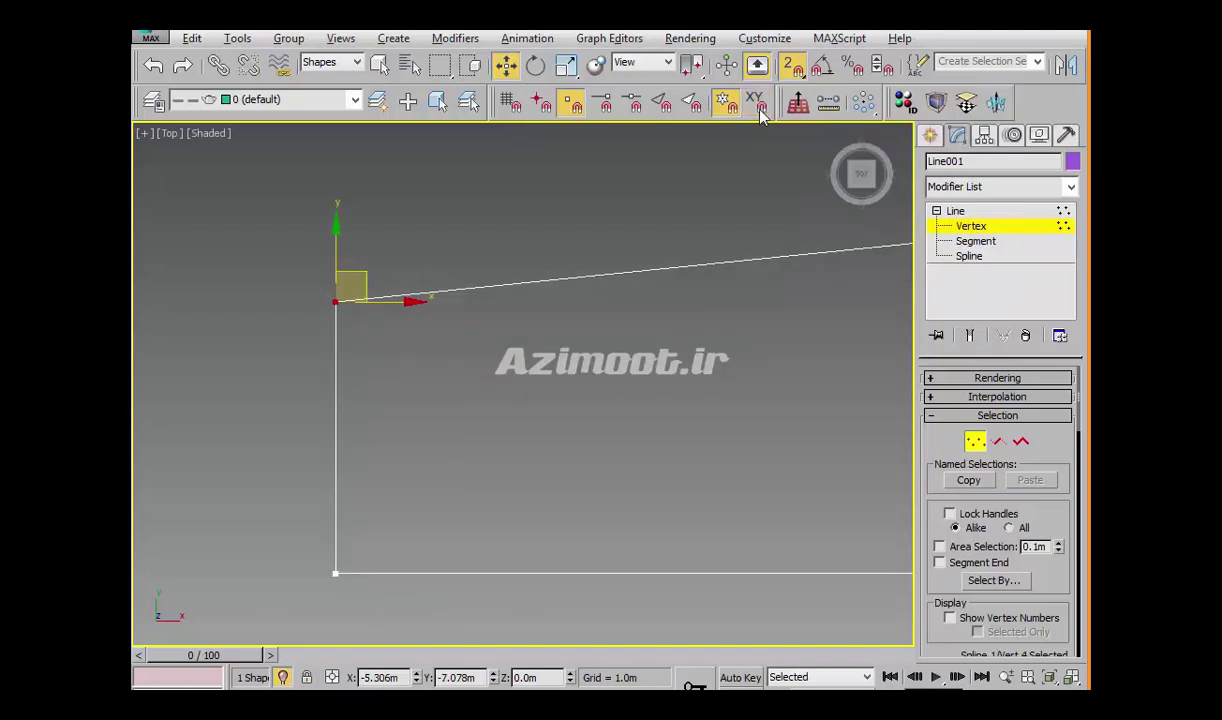
{"action": "middle_click_drag", "start_coordinate": [738, 249], "coordinate": [538, 319]}
{"action": "left_click", "coordinate": [930, 135]}
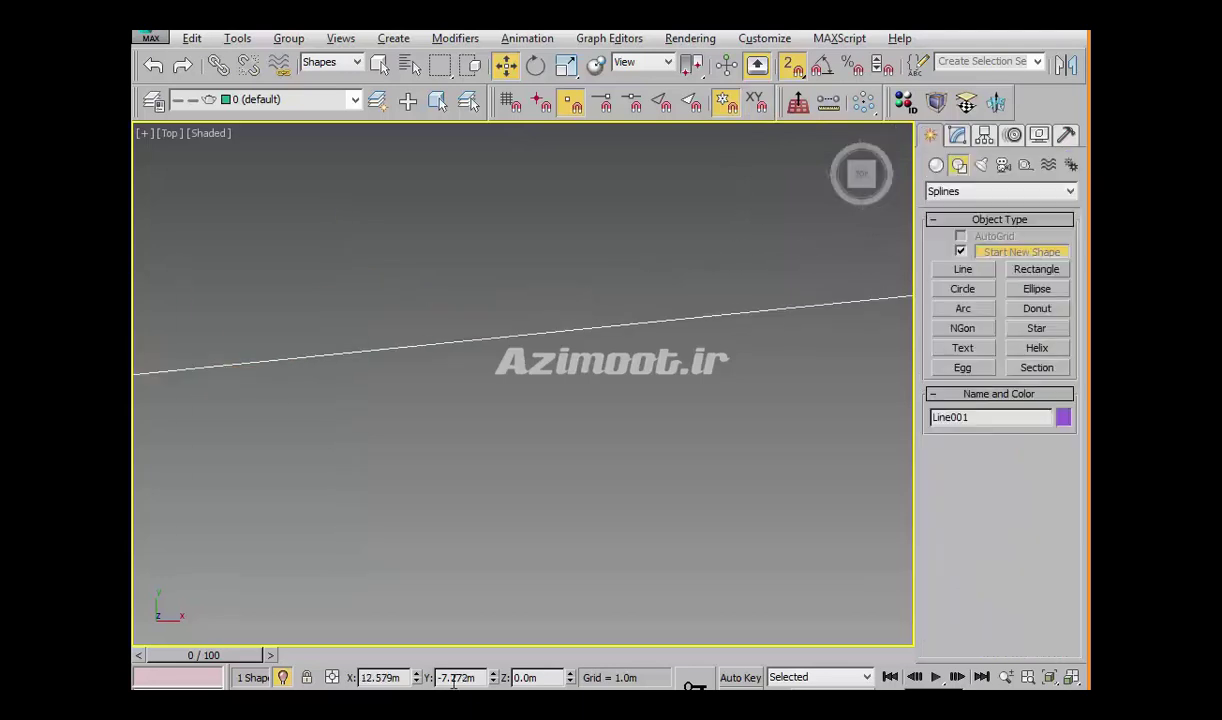
{"action": "left_click", "coordinate": [282, 677]}
Extrude Line001 to -1.0m, then reduce the Amount to -0.1m
{"action": "mouse_move", "coordinate": [731, 381]}
{"action": "middle_mouse_down"}
{"action": "mouse_move", "coordinate": [742, 415]}
{"action": "mouse_move", "coordinate": [736, 385]}
{"action": "mouse_move", "coordinate": [632, 473]}
{"action": "mouse_move", "coordinate": [711, 413]}
{"action": "middle_mouse_up"}
{"action": "scroll", "coordinate": [742, 415], "scroll_direction": "up", "scroll_amount": 2}
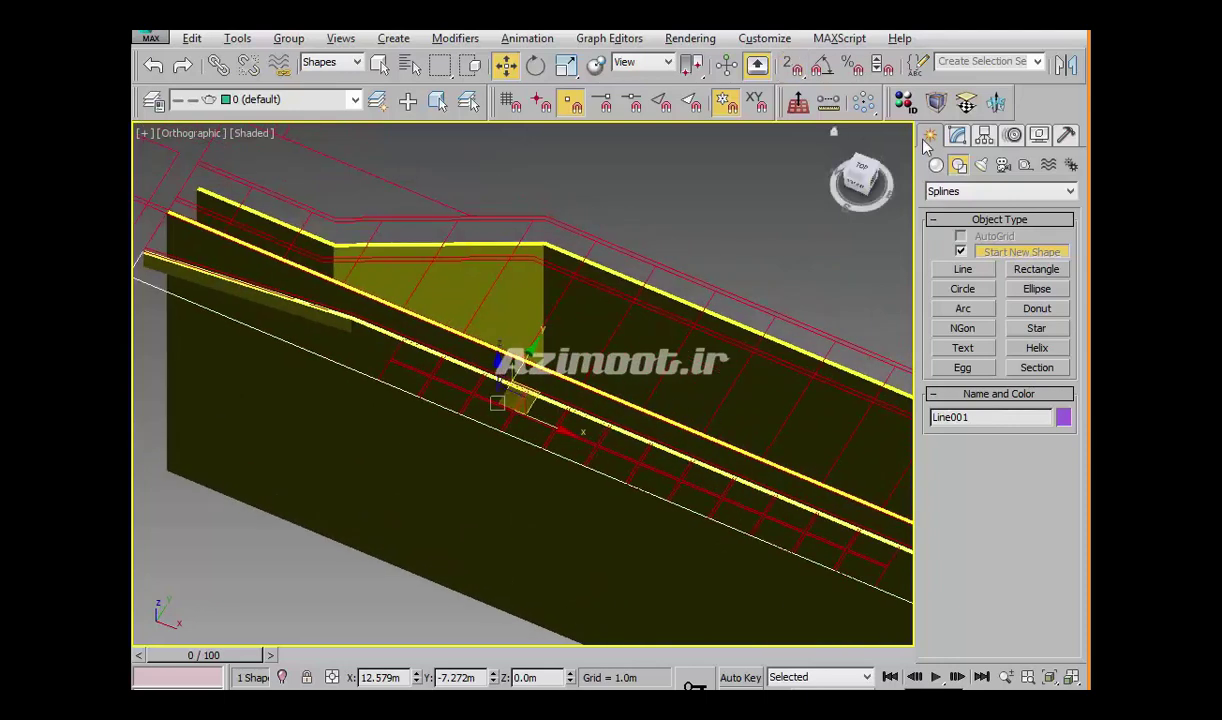
{"action": "left_click", "coordinate": [957, 135]}
{"action": "double_click", "coordinate": [1015, 401]}
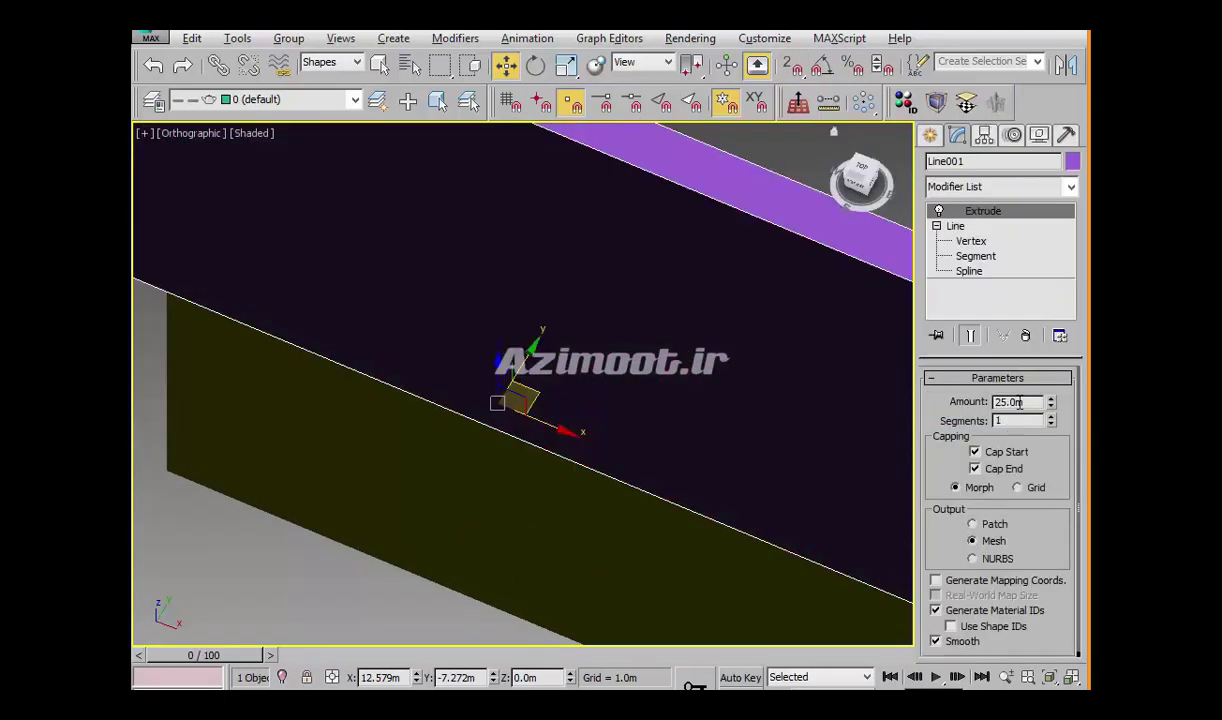
{"action": "type", "text": "-1"}
{"action": "key", "text": "Return"}
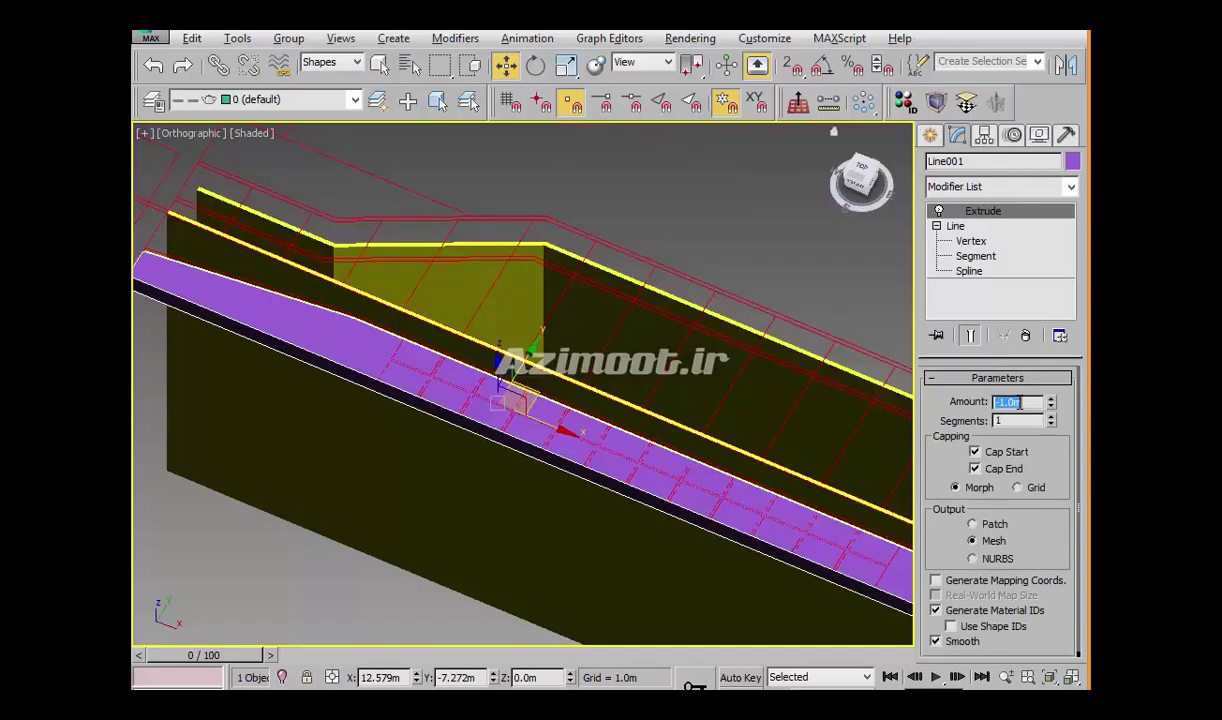
{"action": "double_click", "coordinate": [1017, 402]}
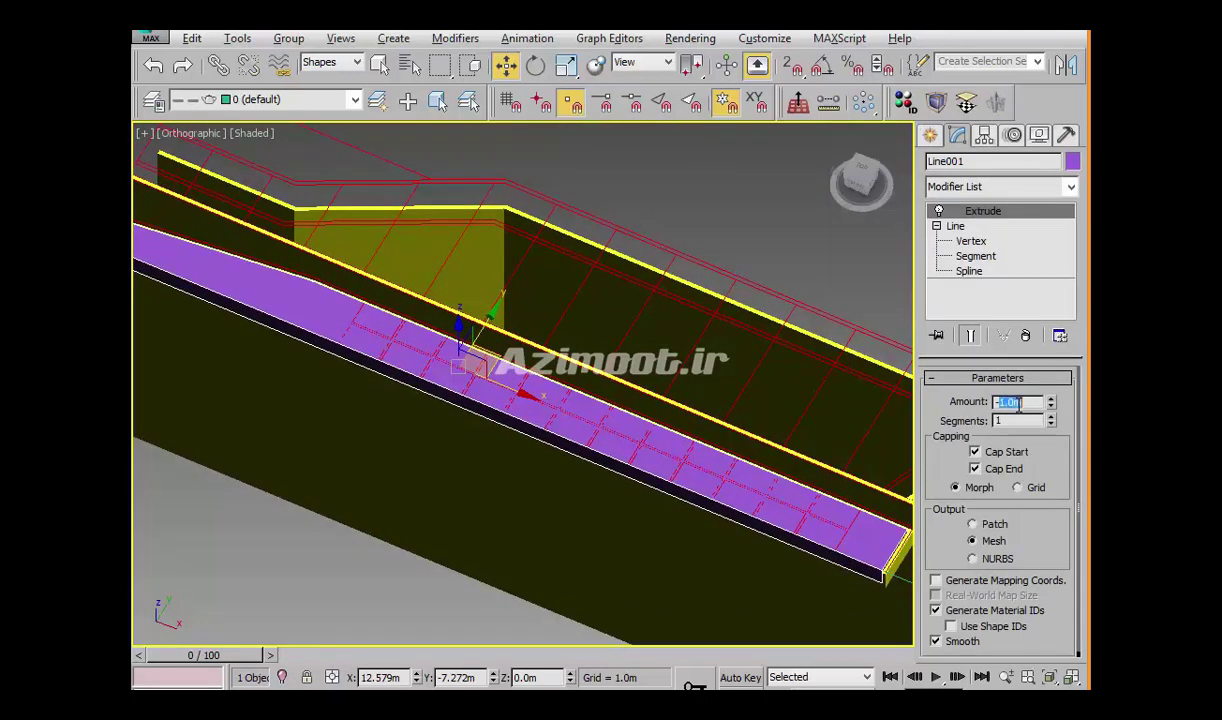
{"action": "type", "text": "-0.1"}
{"action": "key", "text": "Return"}
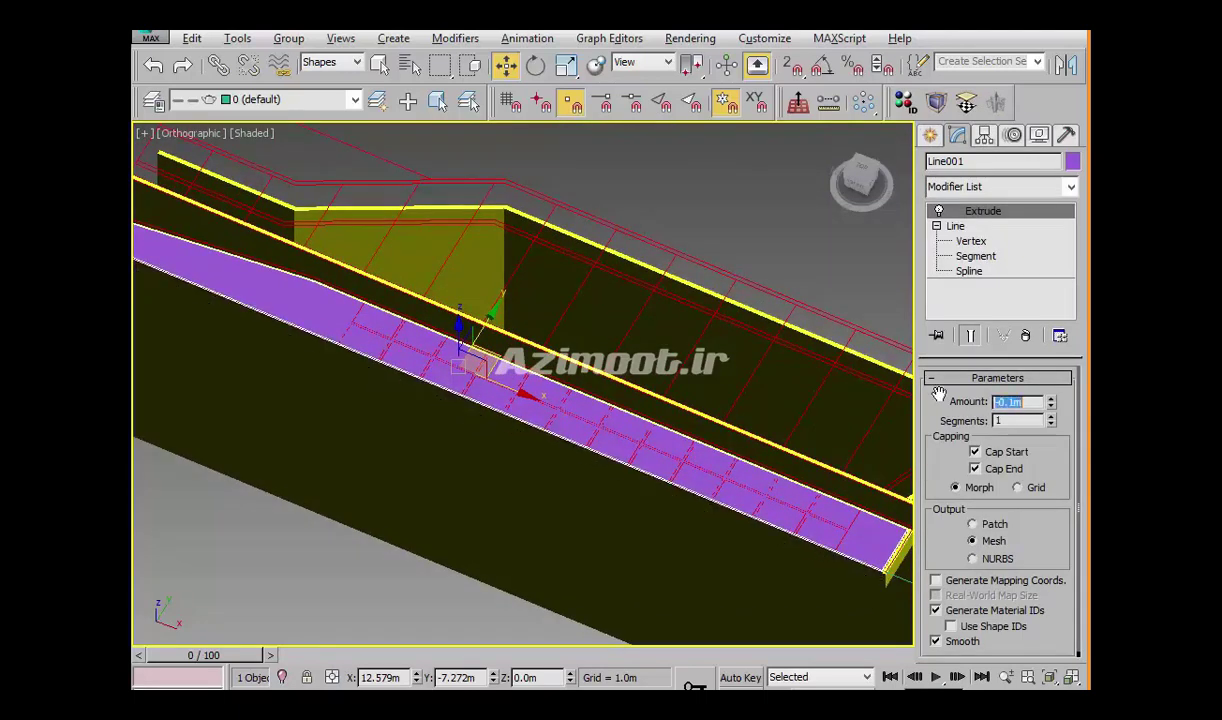
{"action": "middle_click_drag", "start_coordinate": [410, 334], "coordinate": [462, 376]}
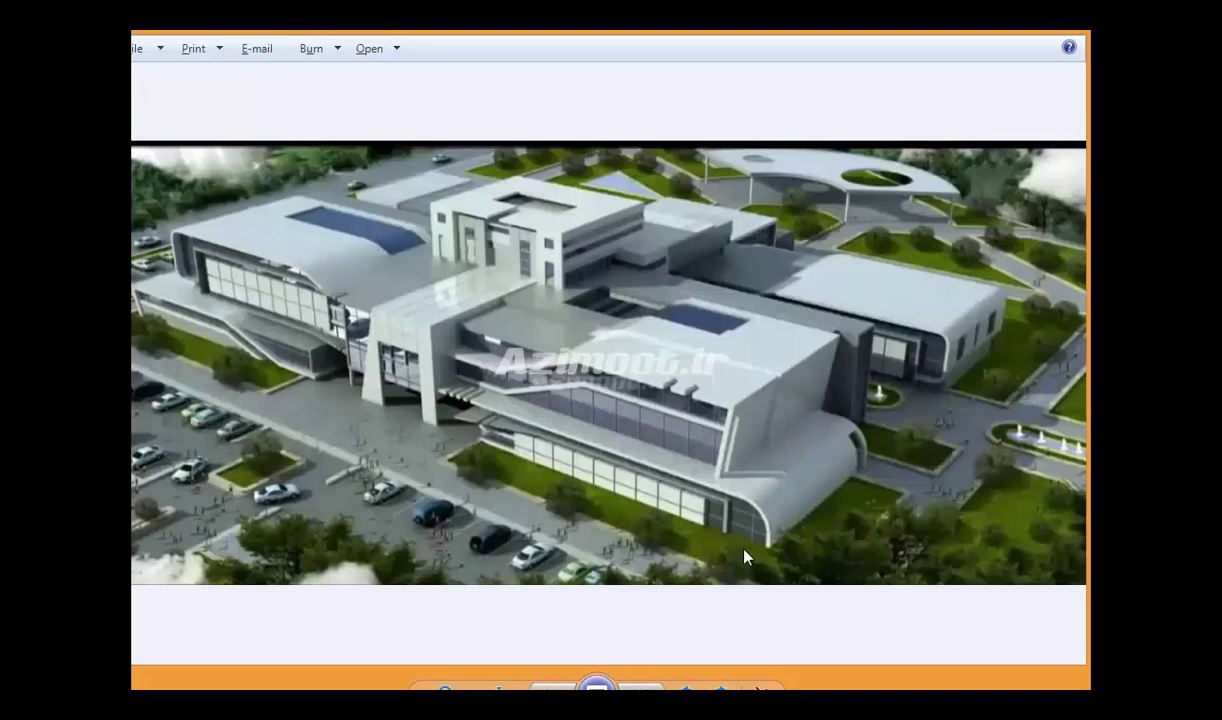
Zoom and pan to the rounded end of the thin purple strip
{"action": "scroll", "coordinate": [708, 513], "scroll_direction": "up", "scroll_amount": 1}
{"action": "scroll", "coordinate": [708, 513], "scroll_direction": "up", "scroll_amount": 1}
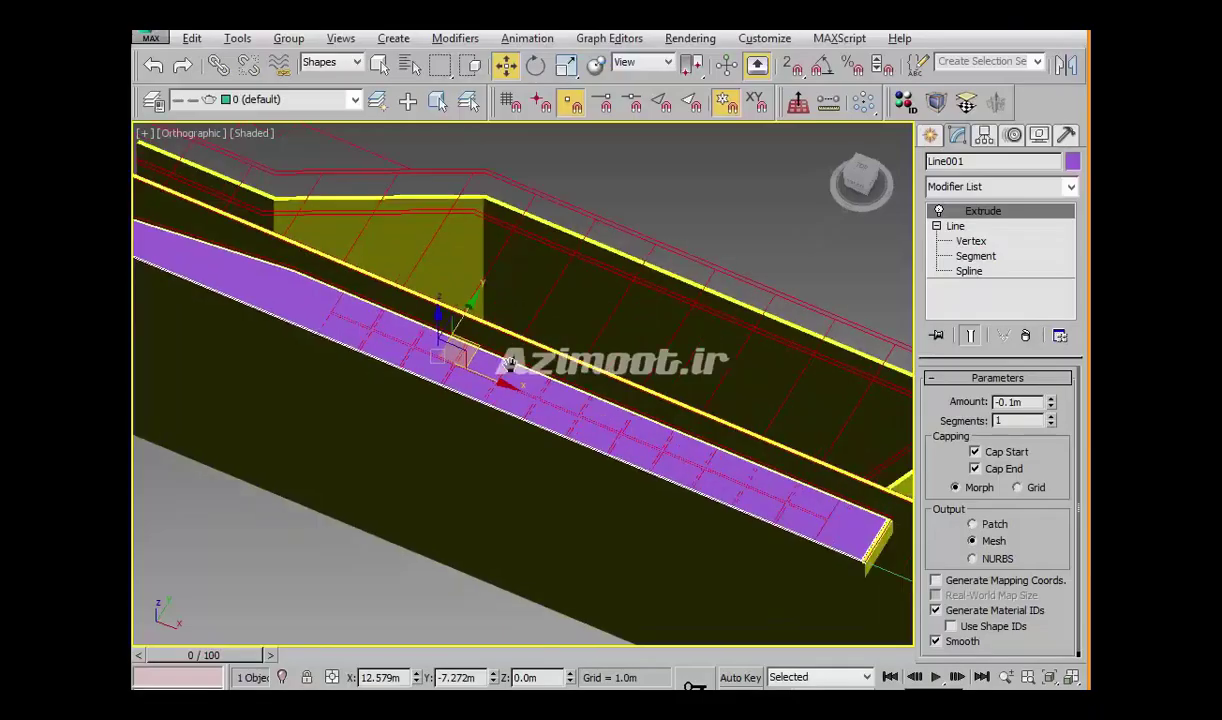
{"action": "middle_click_drag", "start_coordinate": [622, 437], "coordinate": [666, 413]}
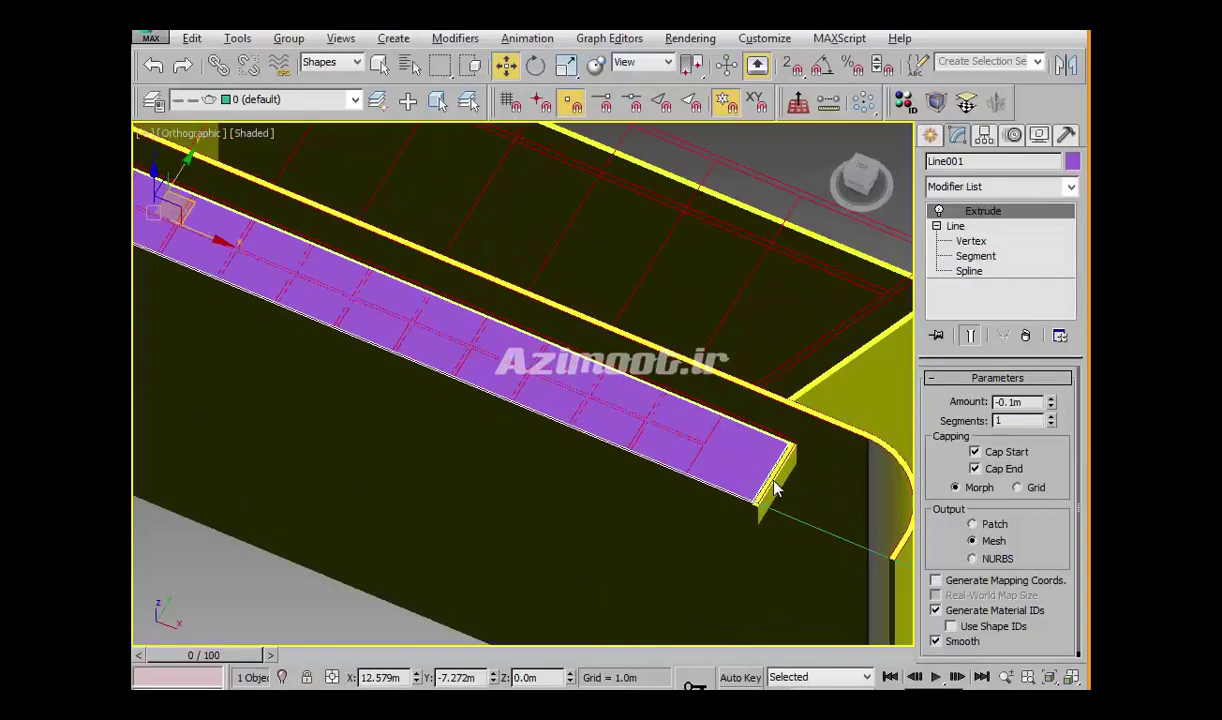
Frame the purple slab in Top view and add an Edit Poly modifier to it
{"action": "scroll", "coordinate": [777, 485], "scroll_direction": "down", "scroll_amount": 2}
{"action": "key", "text": "t"}
{"action": "key", "text": "z"}
{"action": "scroll", "coordinate": [840, 430], "scroll_direction": "up", "scroll_amount": 2}
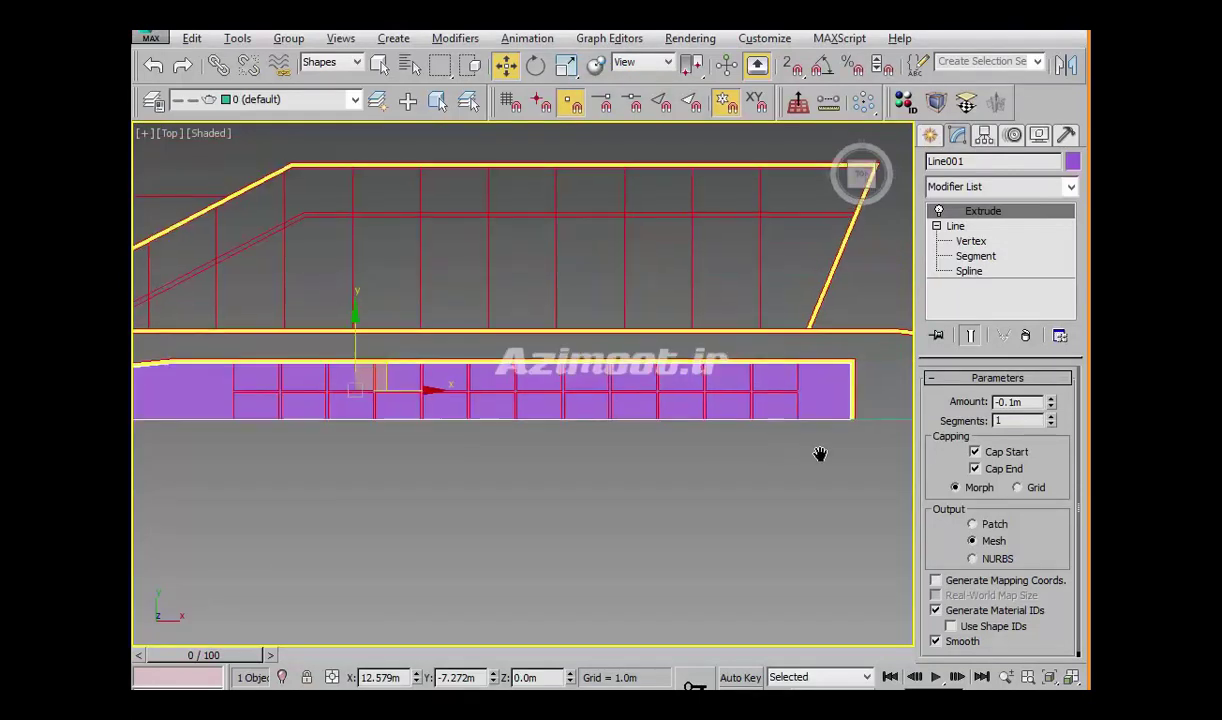
{"action": "scroll", "coordinate": [853, 410], "scroll_direction": "up", "scroll_amount": 1}
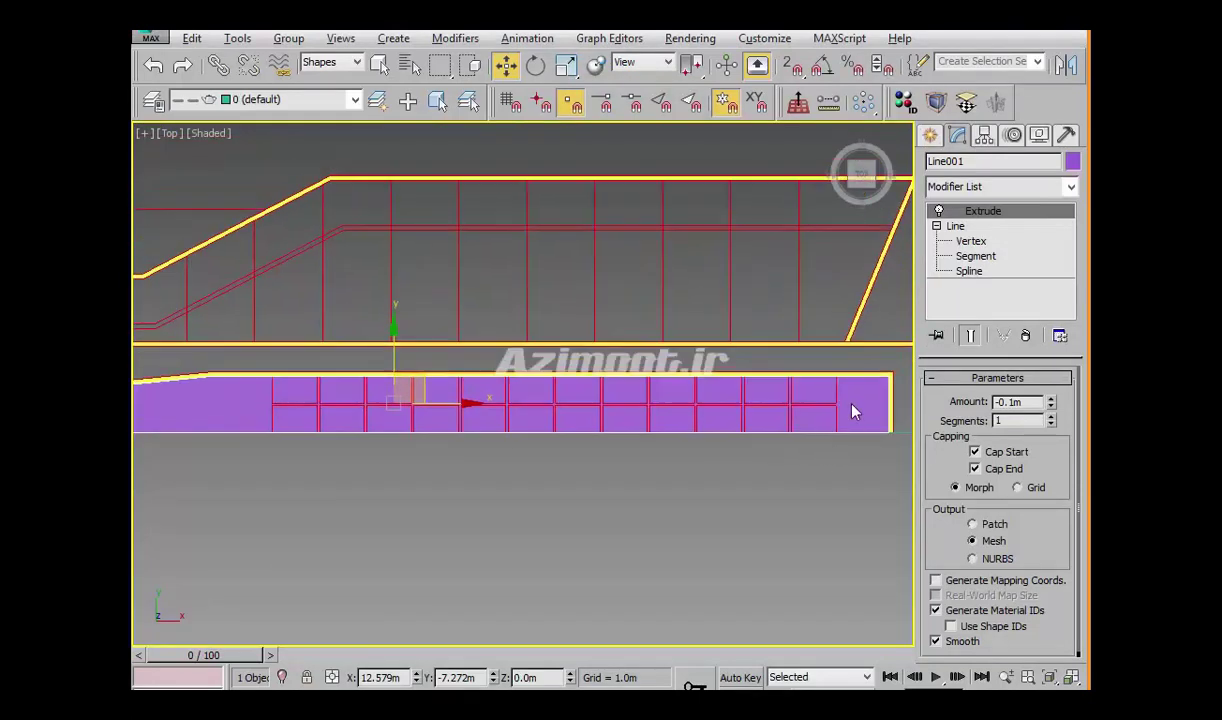
{"action": "left_click", "coordinate": [968, 186]}
{"action": "key", "text": "e"}
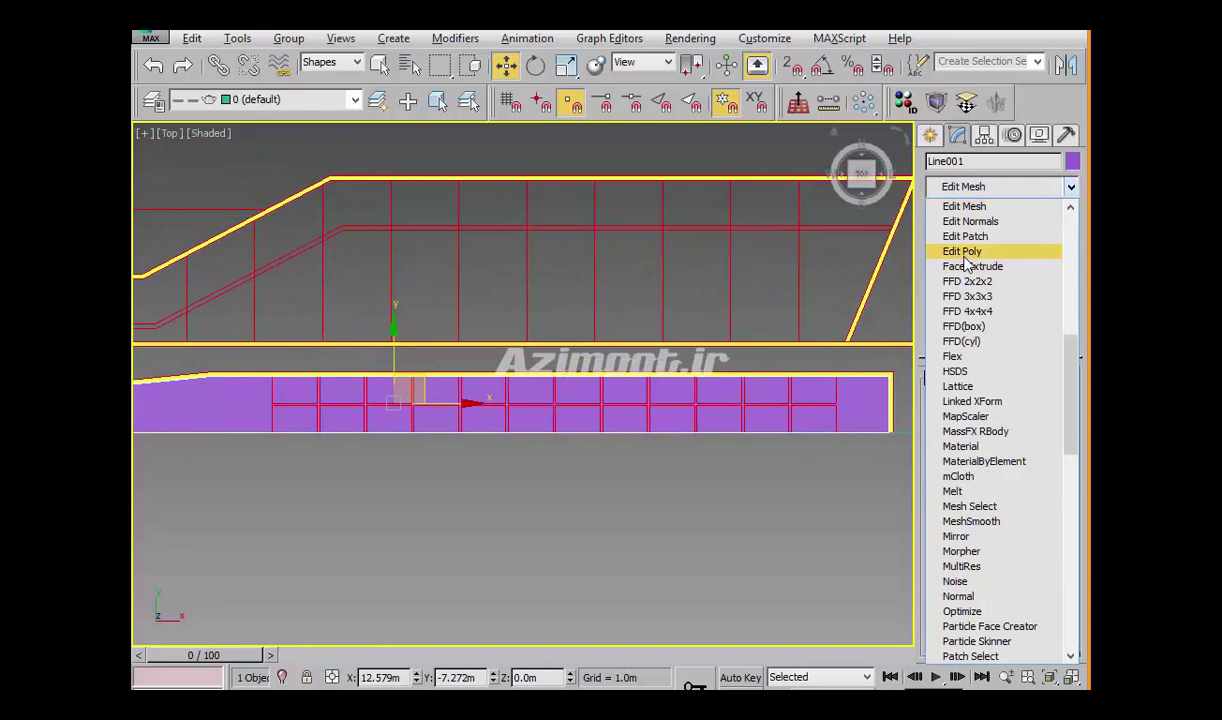
{"action": "left_click", "coordinate": [965, 248]}
Box-select the slab's edges at Edge level and isolate the slab with Alt+Q
{"action": "left_click", "coordinate": [985, 241]}
{"action": "left_click_drag", "start_coordinate": [822, 455], "coordinate": [760, 266]}
{"action": "middle_click_drag", "start_coordinate": [741, 421], "coordinate": [759, 418]}
{"action": "key", "text": "alt+q"}
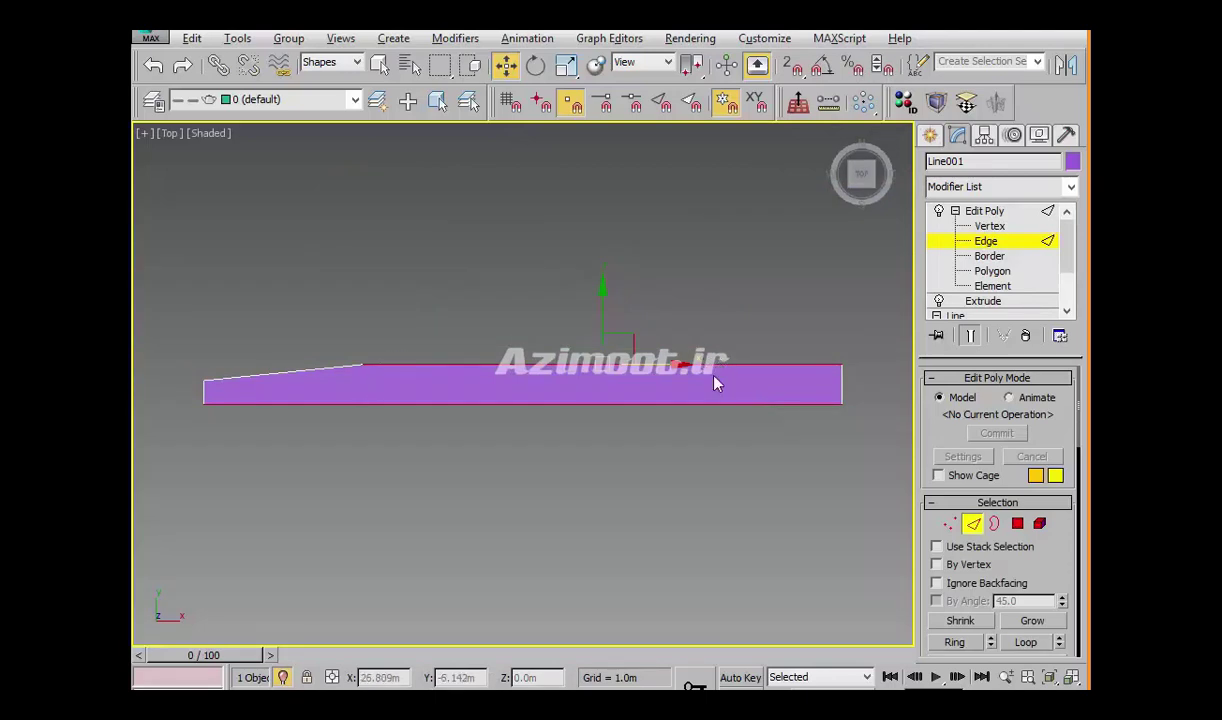
Try Connect on the slab's bottom edge, cancel it, and switch to Vertex level
{"action": "left_click", "coordinate": [540, 403]}
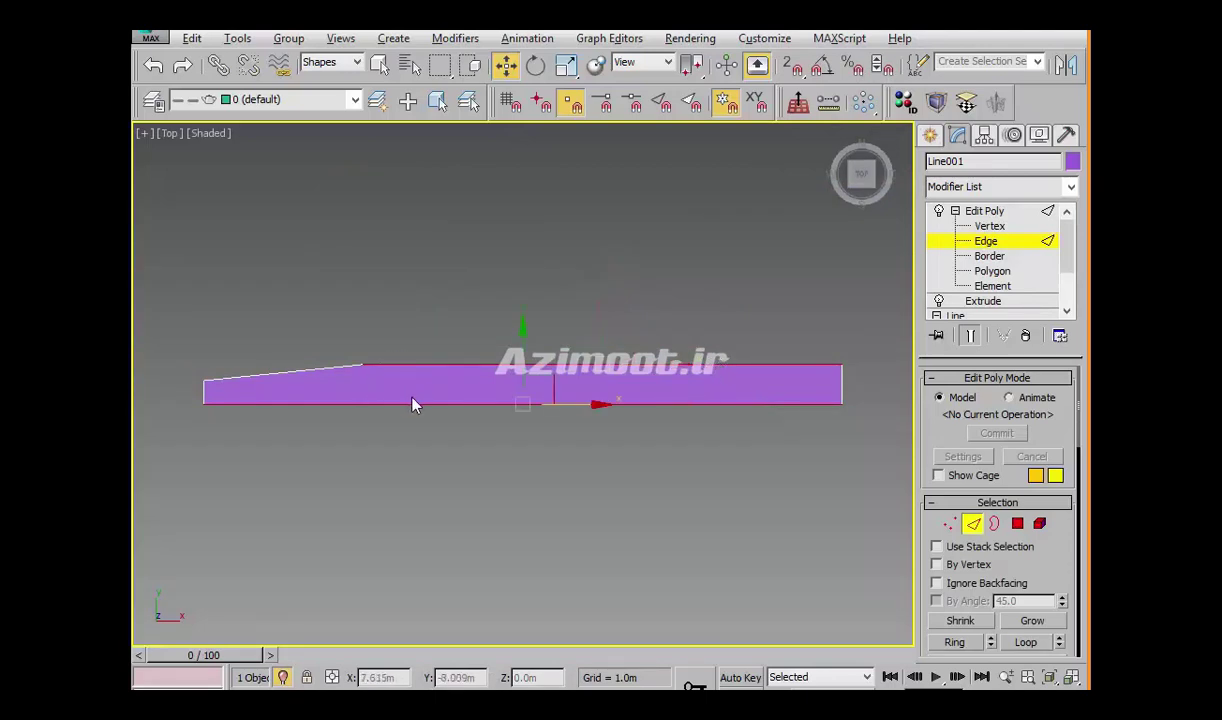
{"action": "right_click", "coordinate": [628, 390]}
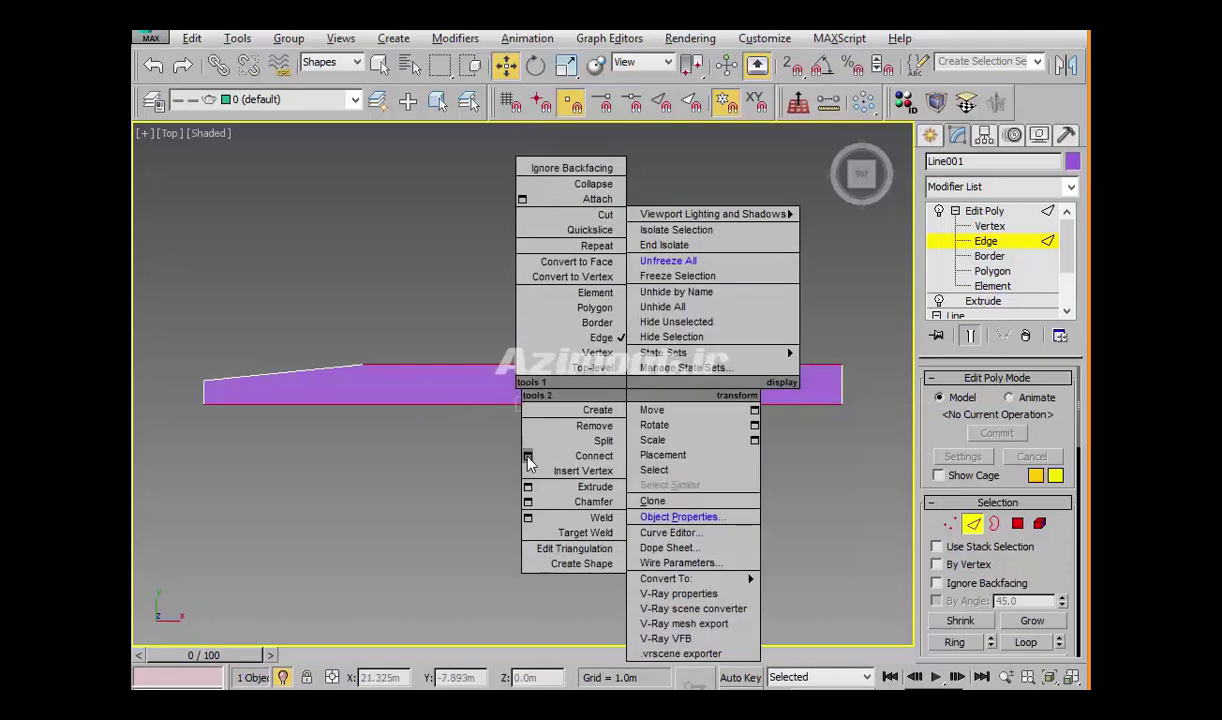
{"action": "left_click", "coordinate": [527, 456]}
{"action": "middle_click_drag", "start_coordinate": [432, 447], "coordinate": [477, 472]}
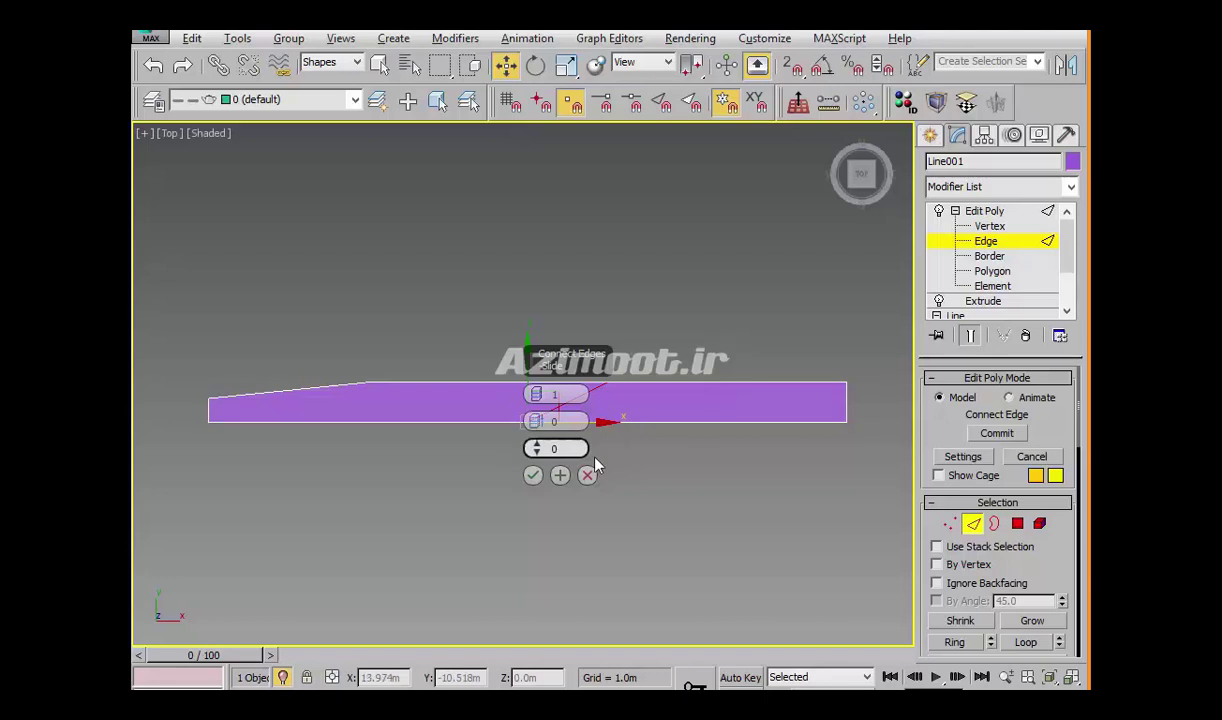
{"action": "left_click", "coordinate": [588, 475]}
{"action": "scroll", "coordinate": [585, 495], "scroll_direction": "up", "scroll_amount": 2}
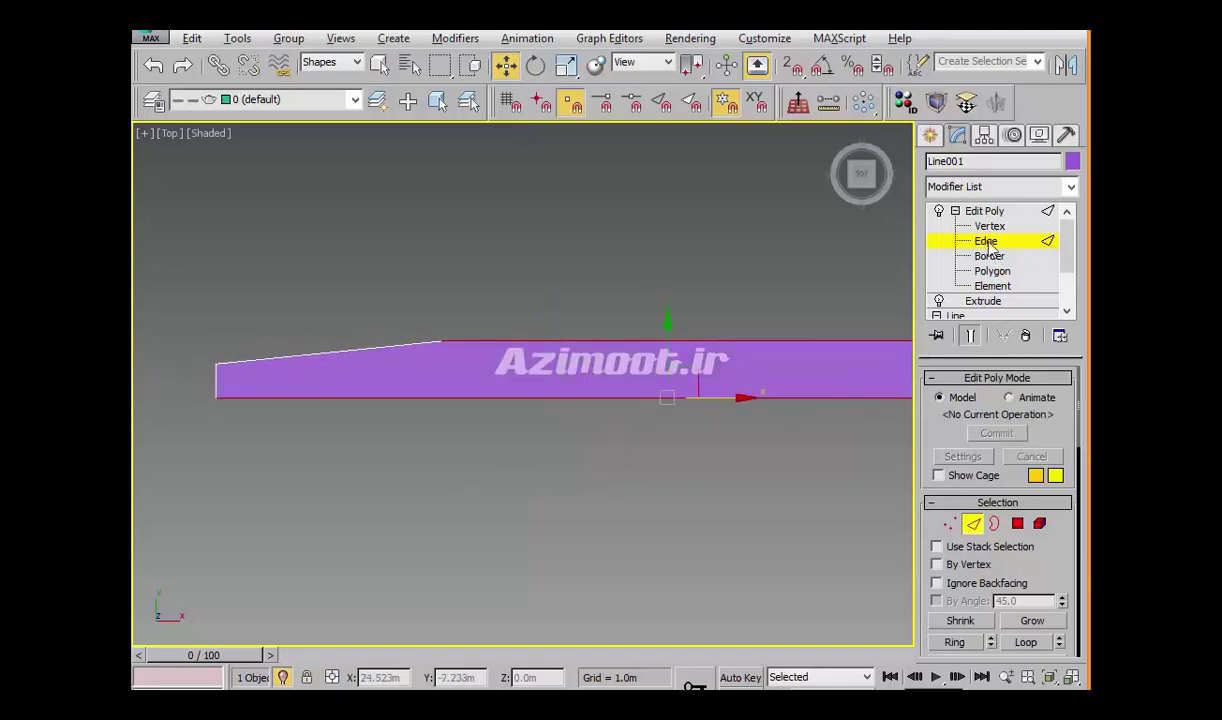
{"action": "left_click", "coordinate": [950, 226]}
{"action": "scroll", "coordinate": [605, 424], "scroll_direction": "up", "scroll_amount": 1}
{"action": "scroll", "coordinate": [530, 402], "scroll_direction": "up", "scroll_amount": 2}
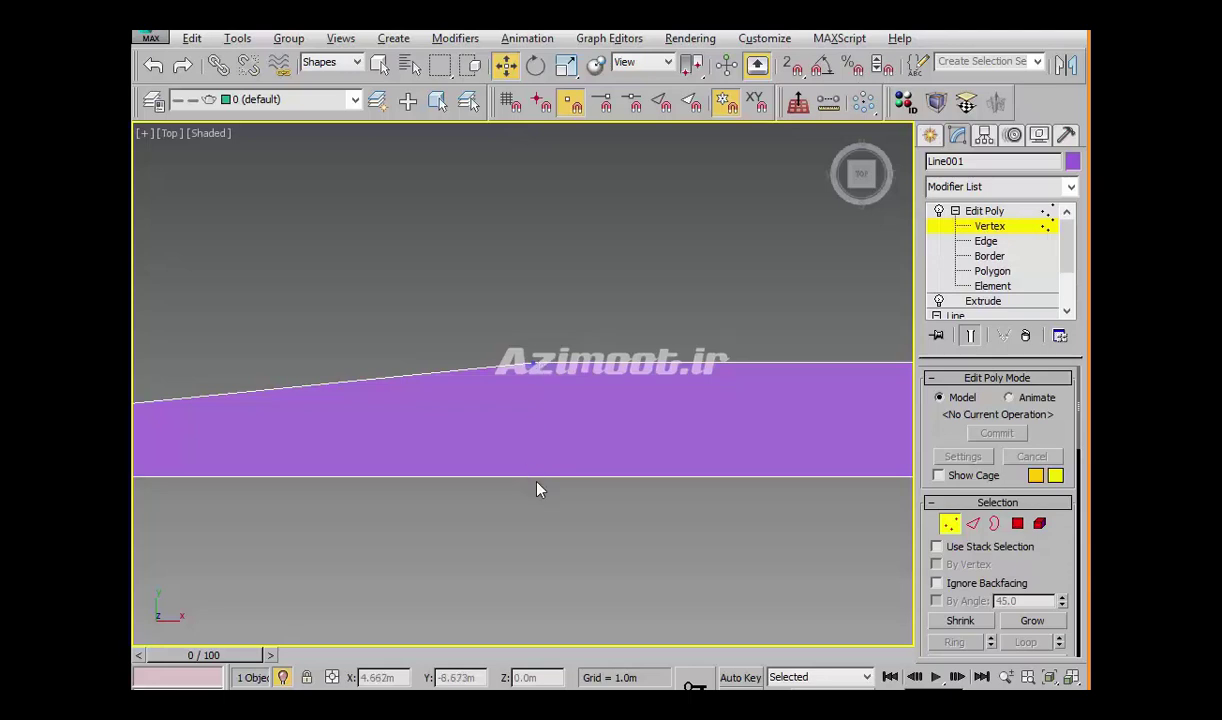
Insert a new vertex on the slab's bottom edge with Insert Vertex
{"action": "key", "text": "2"}
{"action": "left_click", "coordinate": [1010, 434]}
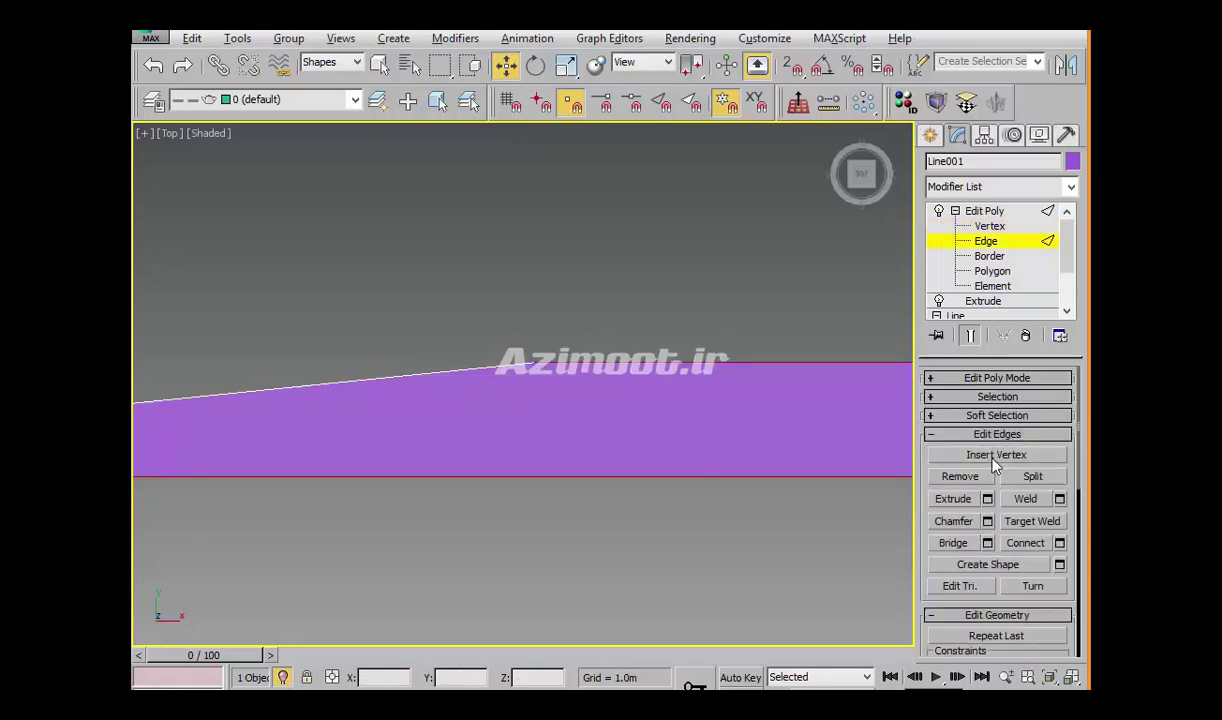
{"action": "left_click", "coordinate": [990, 456]}
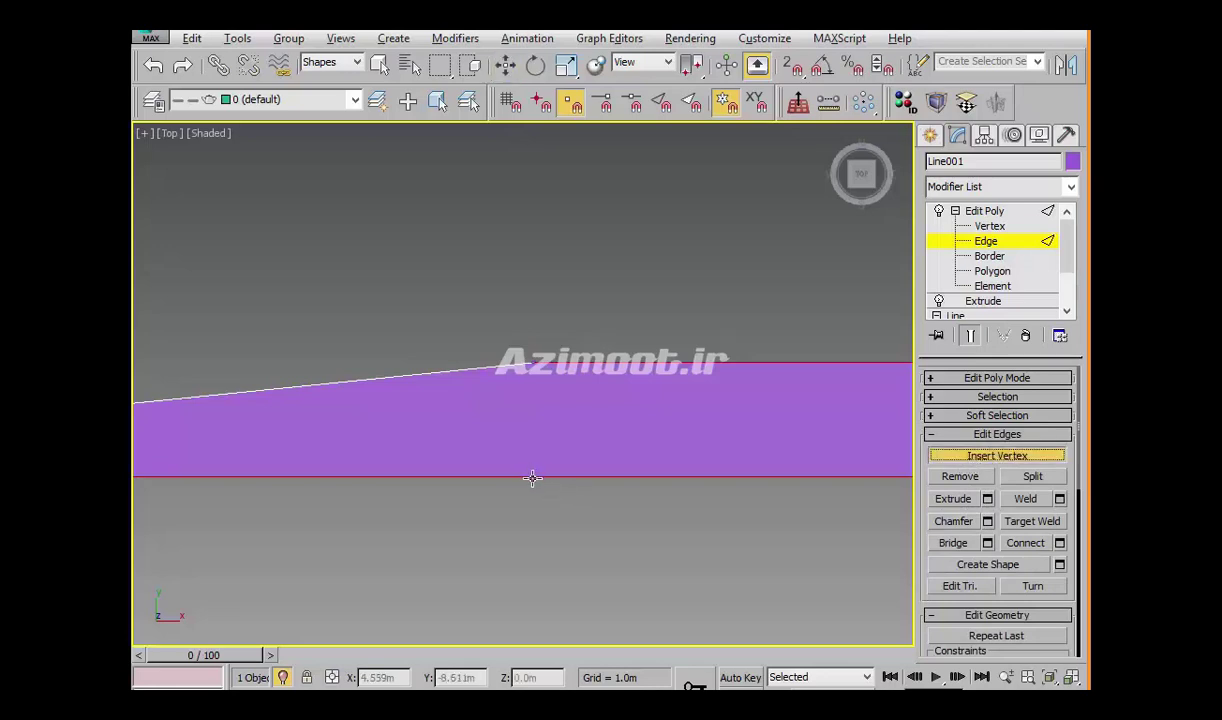
{"action": "left_click", "coordinate": [538, 478]}
{"action": "mouse_move", "coordinate": [566, 513]}
{"action": "middle_mouse_down", "text": "alt"}
{"action": "mouse_move", "coordinate": [573, 439]}
{"action": "mouse_move", "coordinate": [518, 456]}
{"action": "mouse_move", "coordinate": [575, 480]}
{"action": "mouse_move", "coordinate": [605, 362]}
{"action": "mouse_move", "coordinate": [546, 513]}
{"action": "middle_mouse_up", "text": "alt"}
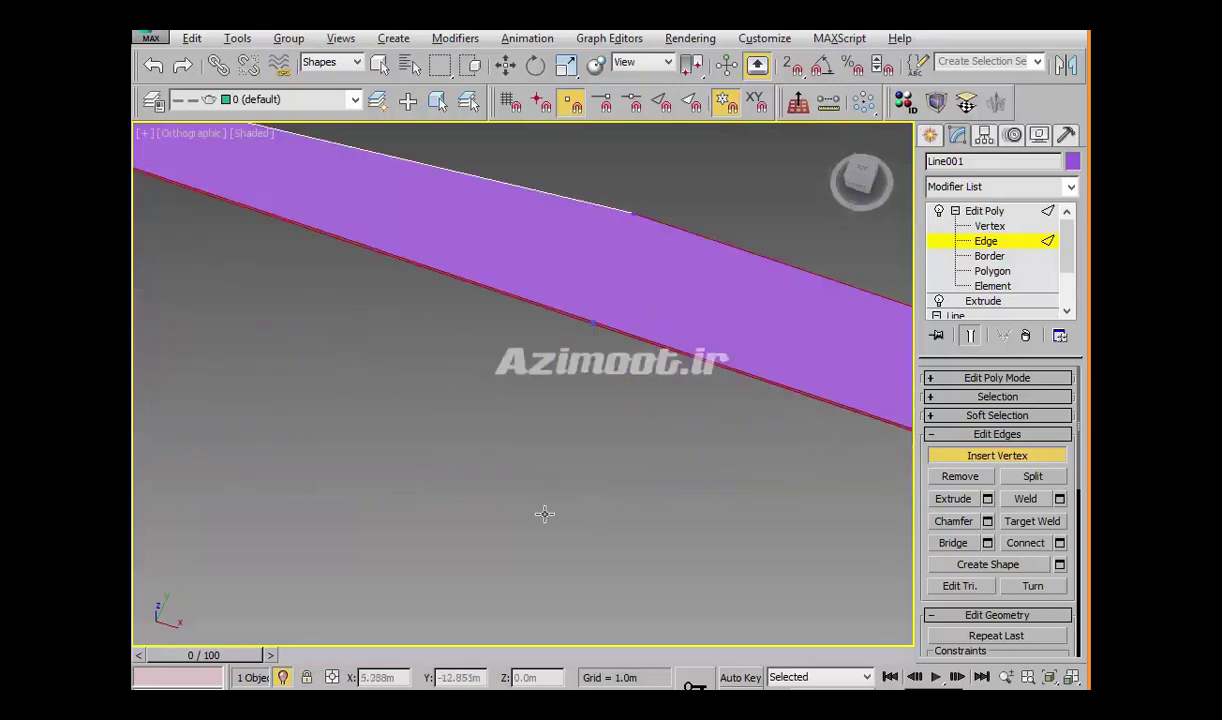
{"action": "key", "text": "w"}
{"action": "mouse_move", "coordinate": [600, 456]}
{"action": "middle_mouse_down", "text": "alt"}
{"action": "mouse_move", "coordinate": [553, 489]}
{"action": "mouse_move", "coordinate": [760, 425]}
{"action": "middle_mouse_up", "text": "alt"}
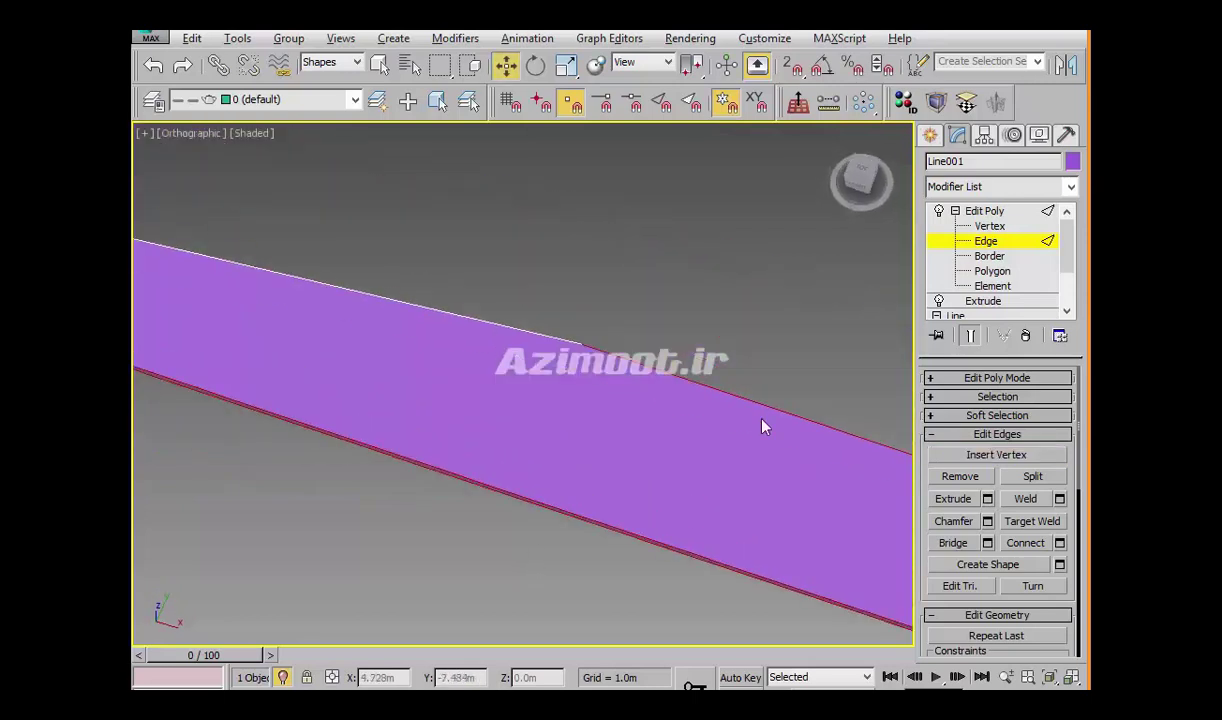
Select the newly inserted vertex on the lower edge at Vertex level
{"action": "left_click", "coordinate": [990, 226]}
{"action": "left_click", "coordinate": [524, 501]}
{"action": "left_click", "coordinate": [524, 515]}
{"action": "left_click", "coordinate": [524, 499]}
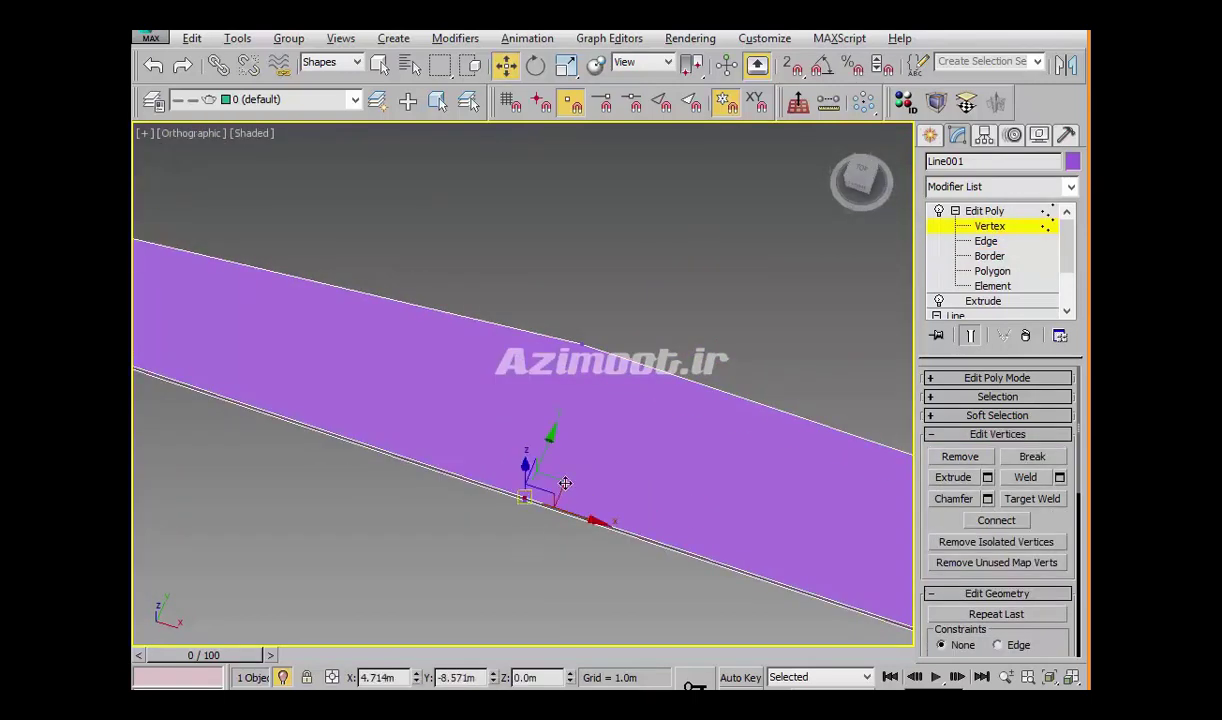
{"action": "mouse_move", "coordinate": [585, 344]}
{"action": "middle_mouse_down", "text": "alt"}
{"action": "mouse_move", "coordinate": [638, 414]}
{"action": "mouse_move", "coordinate": [573, 573]}
{"action": "middle_mouse_up", "text": "alt"}
{"action": "left_click", "coordinate": [537, 524]}
{"action": "middle_click_drag", "start_coordinate": [530, 518], "coordinate": [513, 523], "text": "alt"}
{"action": "mouse_move", "coordinate": [546, 556]}
{"action": "left_mouse_down"}
{"action": "mouse_move", "coordinate": [505, 502]}
{"action": "mouse_move", "coordinate": [538, 540]}
{"action": "left_mouse_up"}
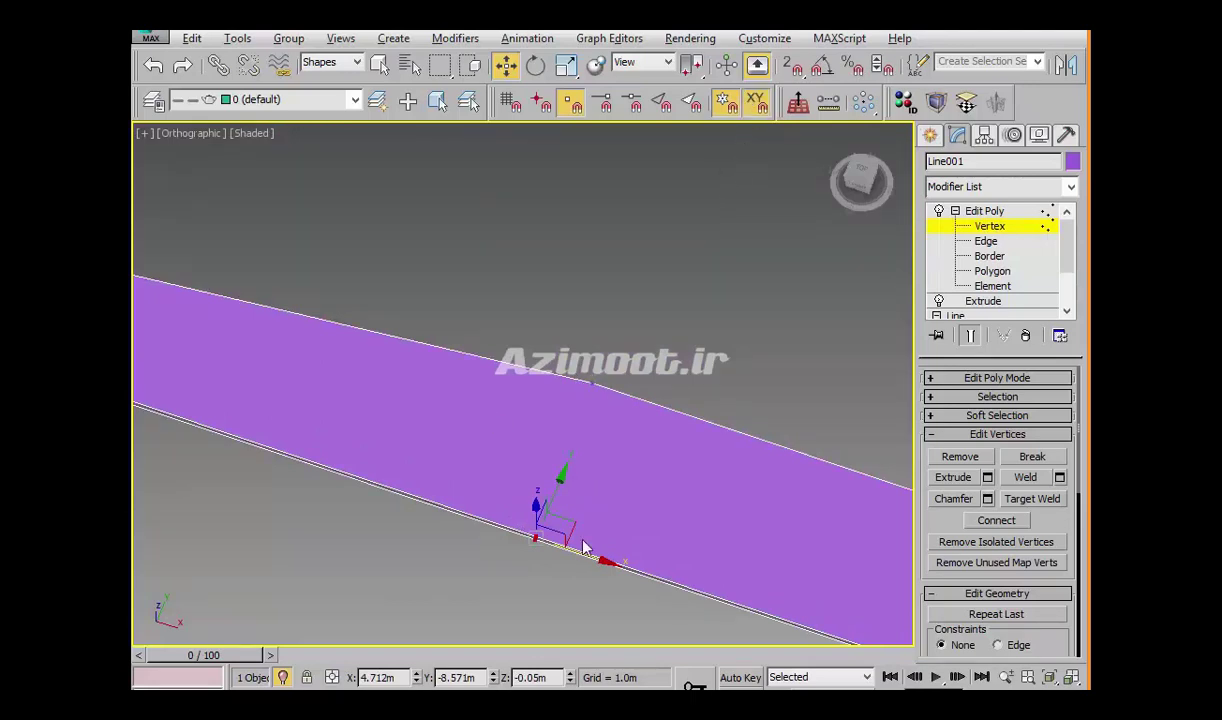
Try snapping that vertex toward the top corner with 3D snap, then undo the move
{"action": "left_click_drag", "start_coordinate": [797, 78], "coordinate": [785, 168]}
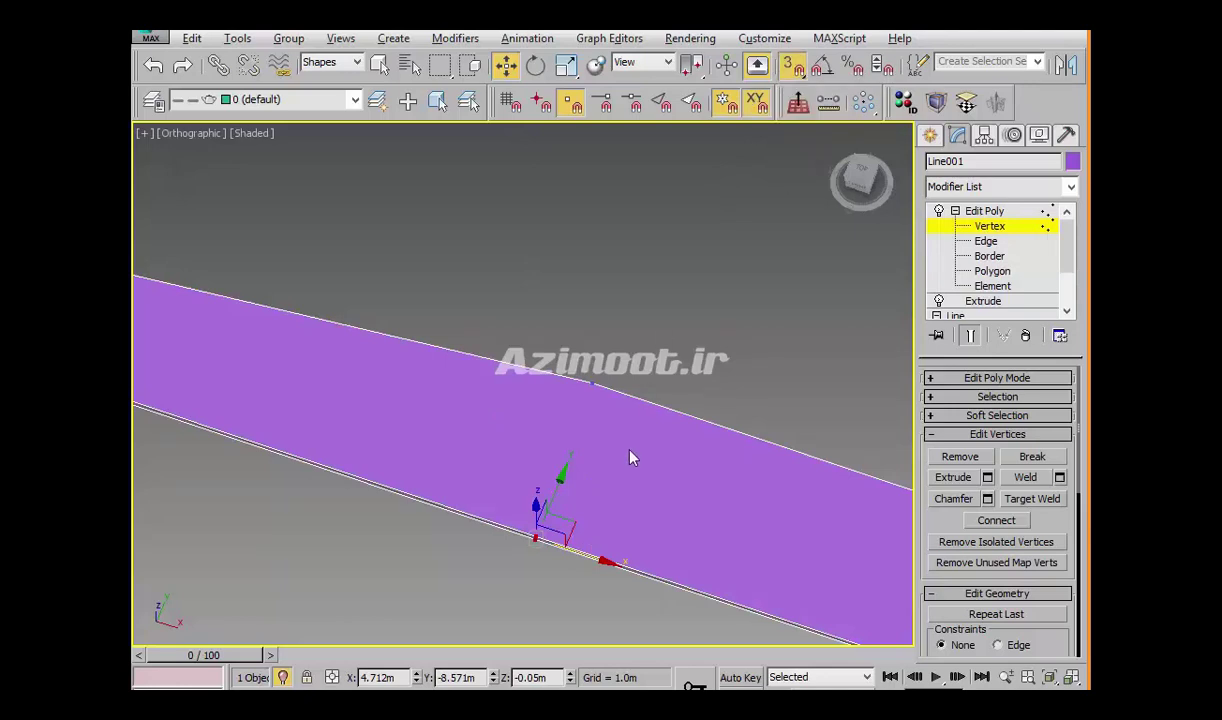
{"action": "left_click_drag", "start_coordinate": [582, 554], "coordinate": [609, 378]}
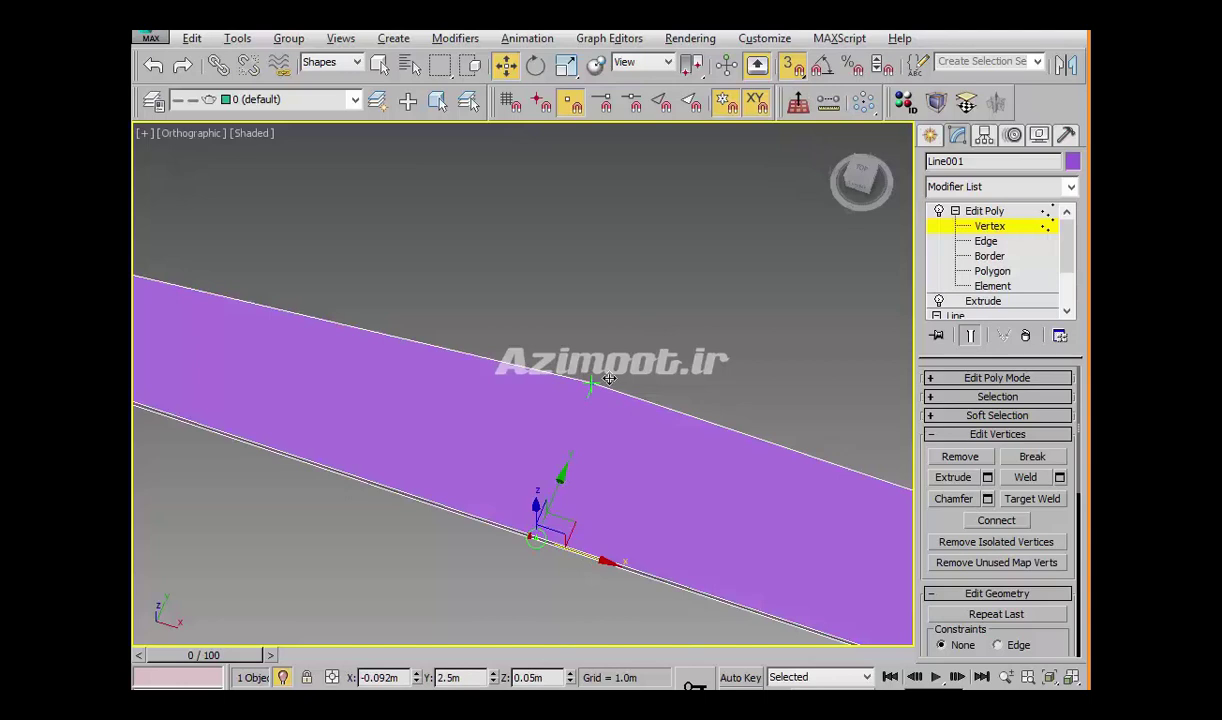
{"action": "left_click_drag", "start_coordinate": [609, 378], "coordinate": [688, 368]}
{"action": "left_click", "coordinate": [756, 101]}
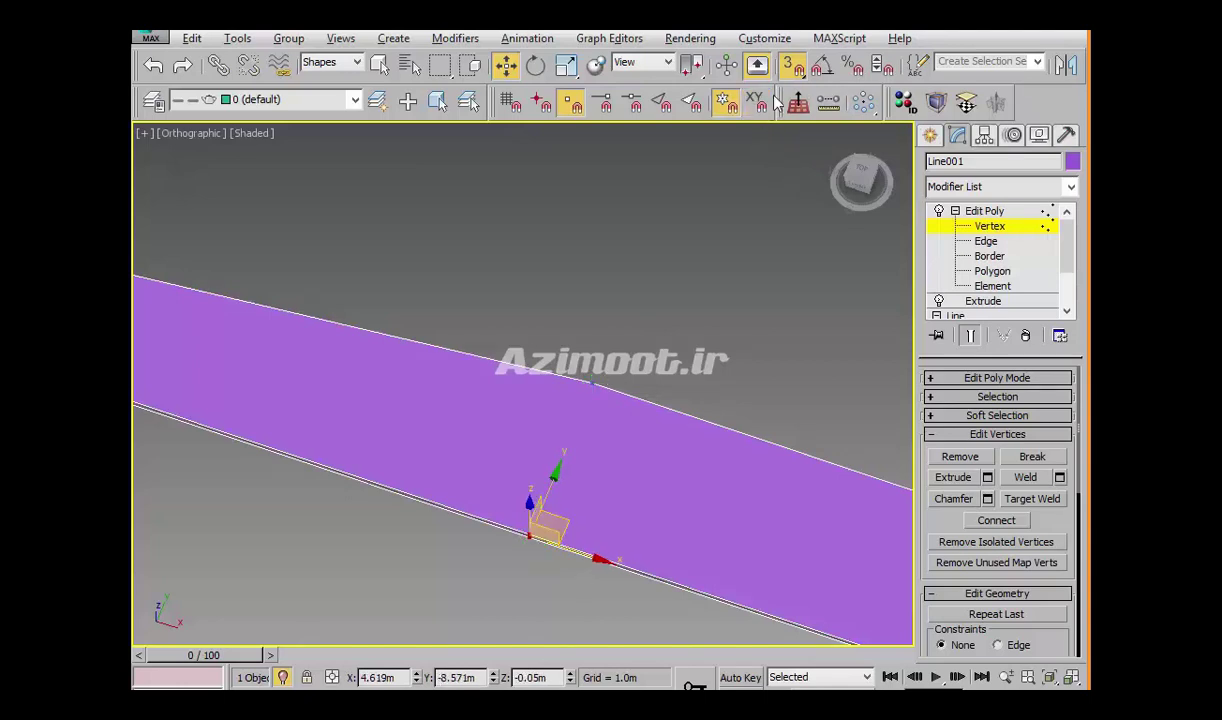
{"action": "key", "text": "ctrl+z"}
Add the top corner vertex and connect the two vertices with a new edge
{"action": "left_click", "coordinate": [651, 236], "text": "ctrl"}
{"action": "middle_click_drag", "start_coordinate": [725, 367], "coordinate": [672, 377]}
{"action": "left_click", "coordinate": [996, 520]}
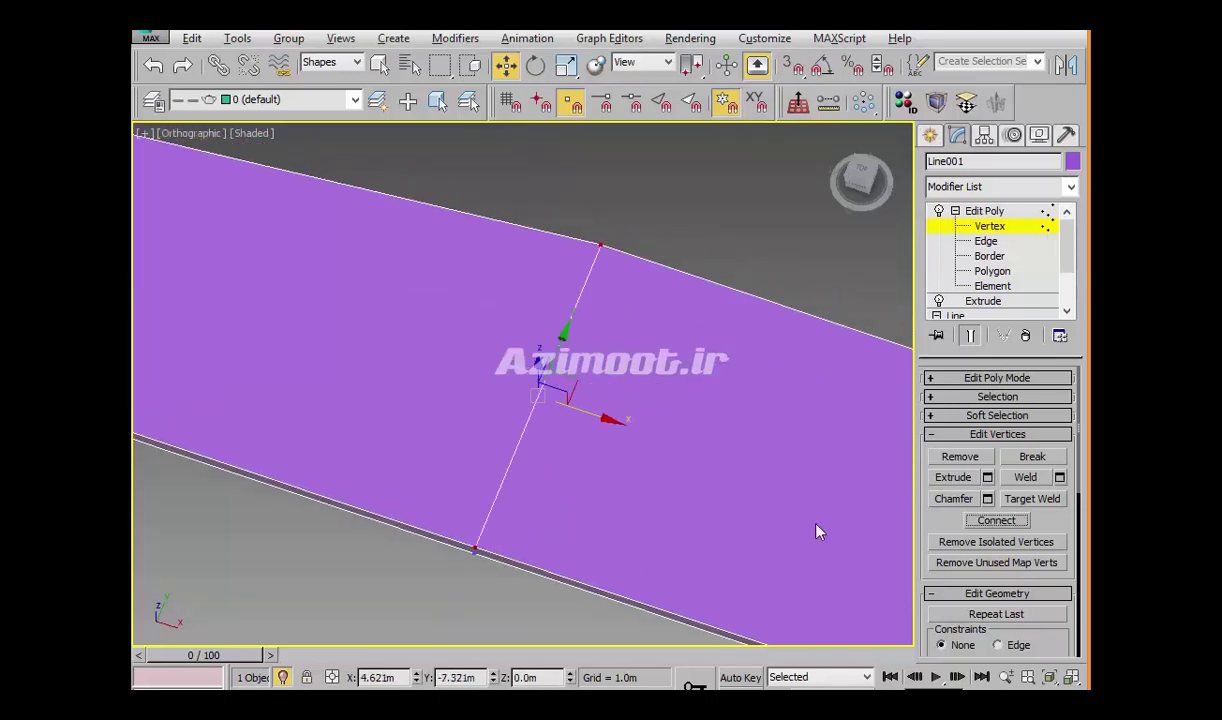
{"action": "scroll", "coordinate": [665, 499], "scroll_direction": "down", "scroll_amount": 5}
{"action": "scroll", "coordinate": [736, 499], "scroll_direction": "up", "scroll_amount": 5}
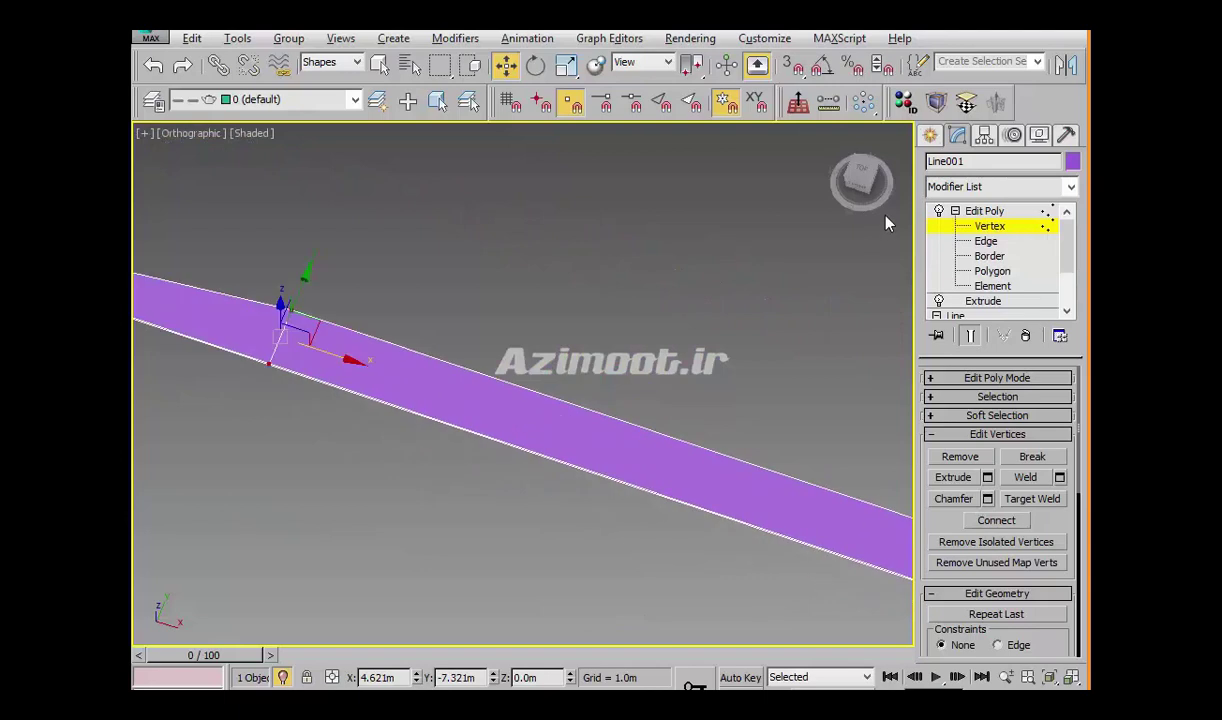
{"action": "left_click", "coordinate": [985, 241]}
Select the slab's top and bottom long edges and start Connect on them
{"action": "left_click", "coordinate": [669, 437]}
{"action": "left_click_drag", "start_coordinate": [634, 548], "coordinate": [632, 402], "text": "ctrl"}
{"action": "mouse_move", "coordinate": [632, 402]}
{"action": "middle_mouse_down", "text": "alt"}
{"action": "mouse_move", "coordinate": [682, 483]}
{"action": "mouse_move", "coordinate": [636, 453]}
{"action": "middle_mouse_up", "text": "alt"}
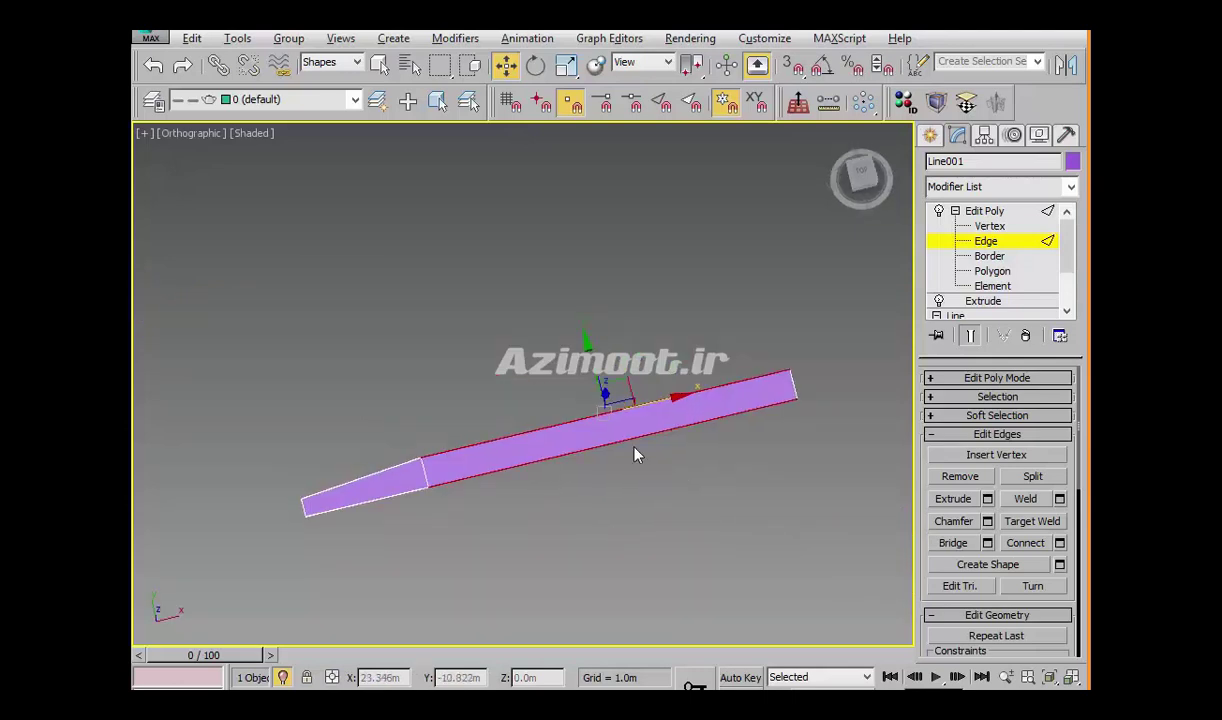
{"action": "scroll", "coordinate": [636, 445], "scroll_direction": "up", "scroll_amount": 5}
{"action": "right_click", "coordinate": [628, 425]}
{"action": "left_click", "coordinate": [529, 493]}
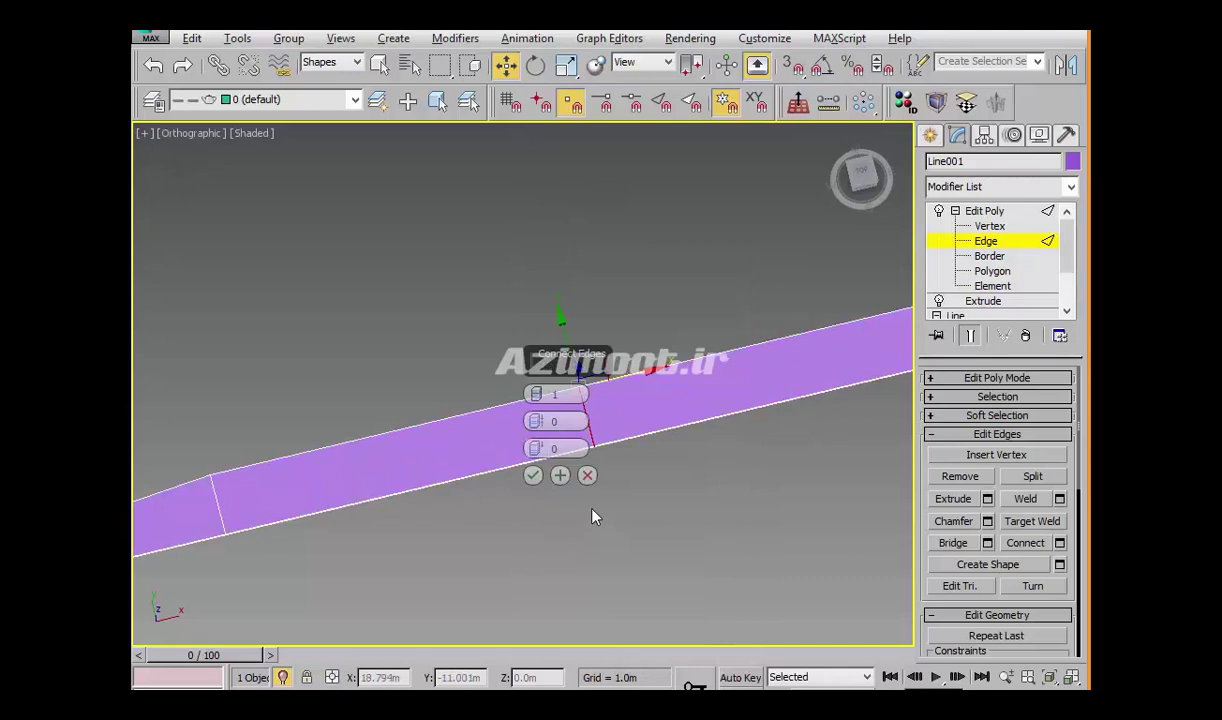
Raise Connect to 11 segments for evenly spaced cross edges and confirm
{"action": "scroll", "coordinate": [409, 548], "scroll_direction": "down", "scroll_amount": 2}
{"action": "scroll", "coordinate": [285, 519], "scroll_direction": "down", "scroll_amount": 3}
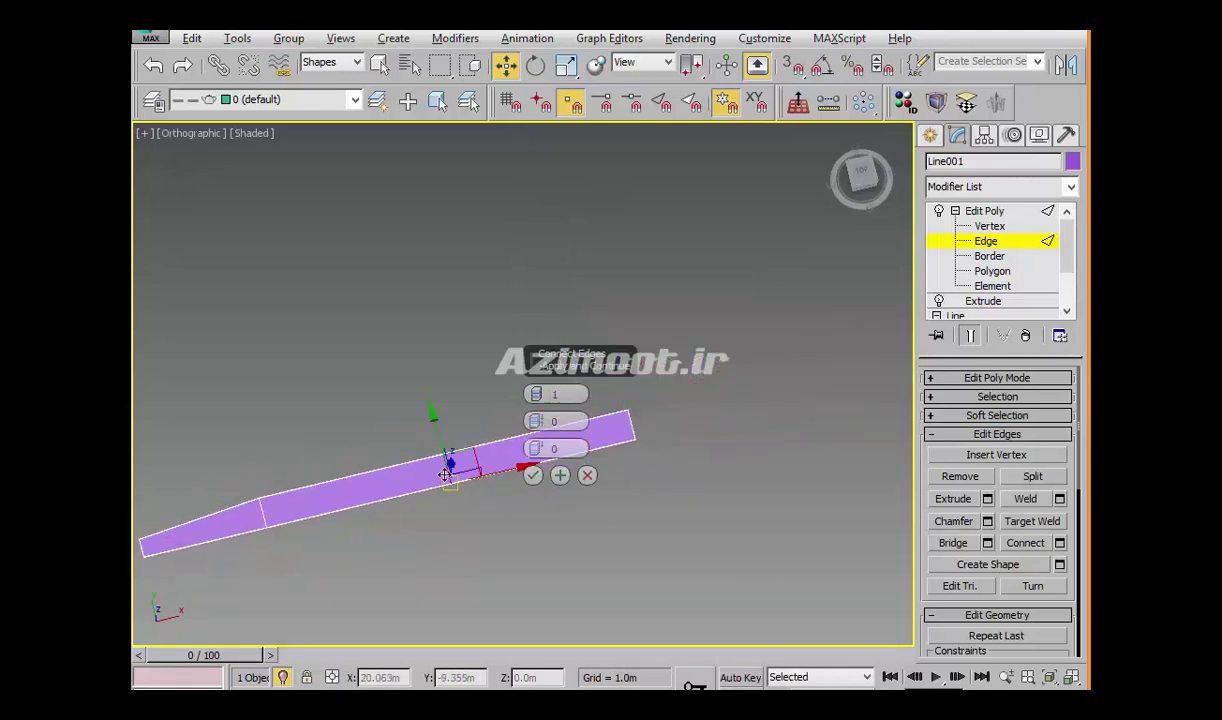
{"action": "middle_click_drag", "start_coordinate": [400, 519], "coordinate": [470, 541]}
{"action": "scroll", "coordinate": [475, 534], "scroll_direction": "up", "scroll_amount": 1}
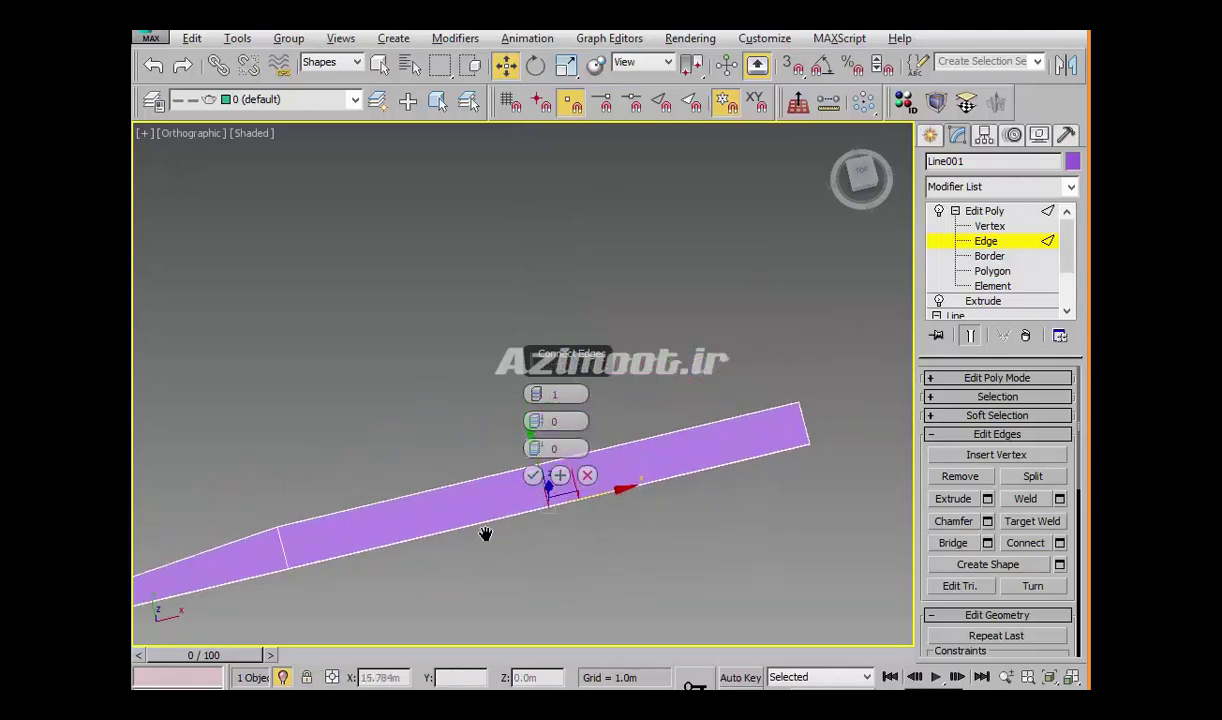
{"action": "scroll", "coordinate": [485, 534], "scroll_direction": "up", "scroll_amount": 3}
{"action": "left_click_drag", "start_coordinate": [535, 395], "coordinate": [533, 390]}
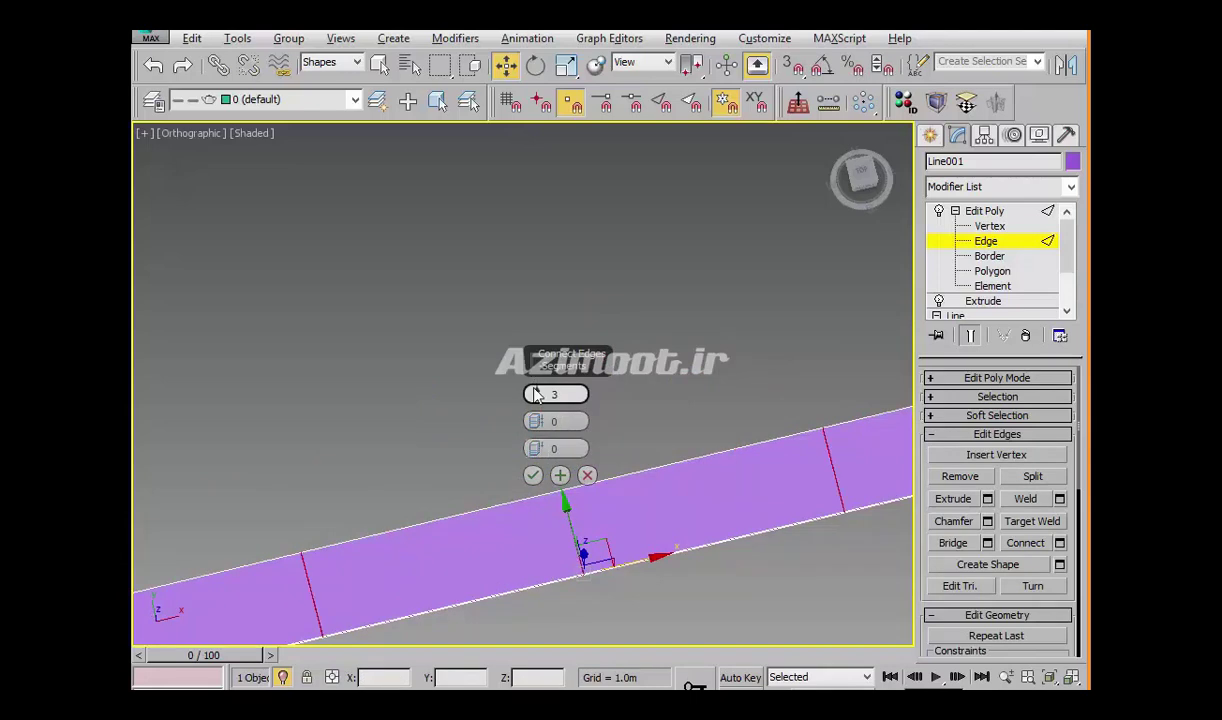
{"action": "mouse_move", "coordinate": [464, 546]}
{"action": "middle_mouse_down"}
{"action": "mouse_move", "coordinate": [466, 500]}
{"action": "mouse_move", "coordinate": [622, 540]}
{"action": "mouse_move", "coordinate": [536, 436]}
{"action": "middle_mouse_up"}
{"action": "left_click_drag", "start_coordinate": [535, 395], "coordinate": [535, 390]}
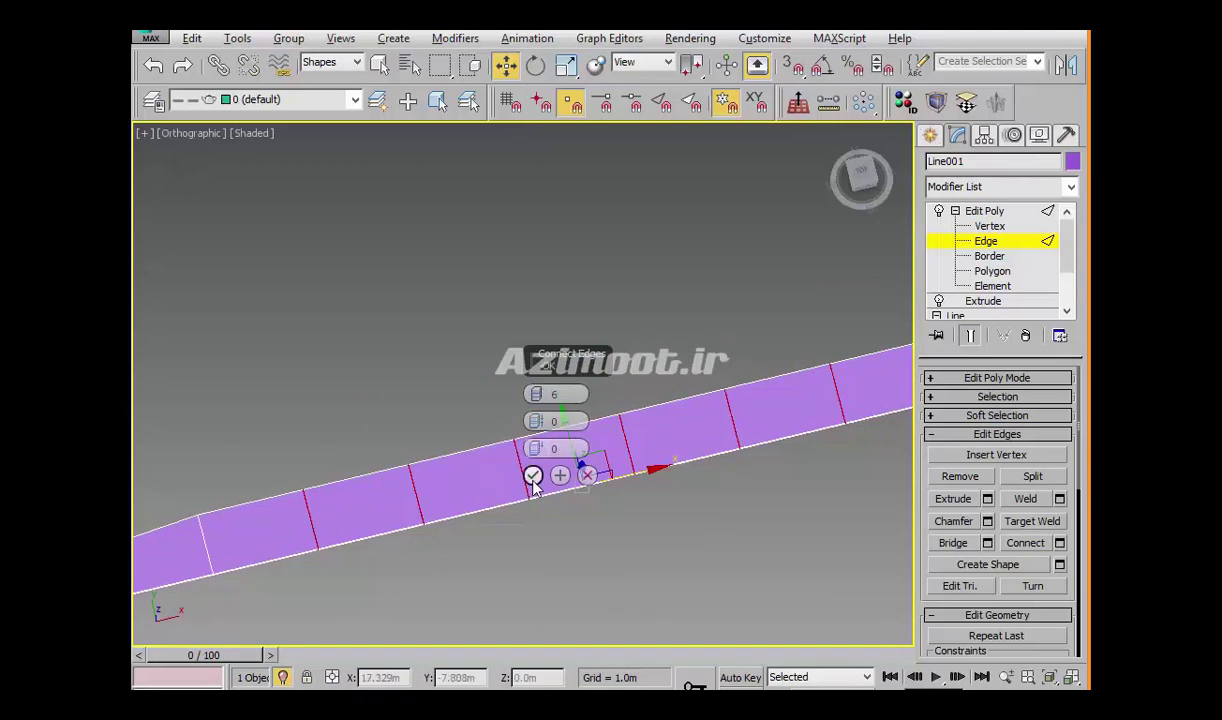
{"action": "mouse_move", "coordinate": [671, 575]}
{"action": "middle_mouse_down"}
{"action": "mouse_move", "coordinate": [591, 576]}
{"action": "mouse_move", "coordinate": [722, 537]}
{"action": "middle_mouse_up"}
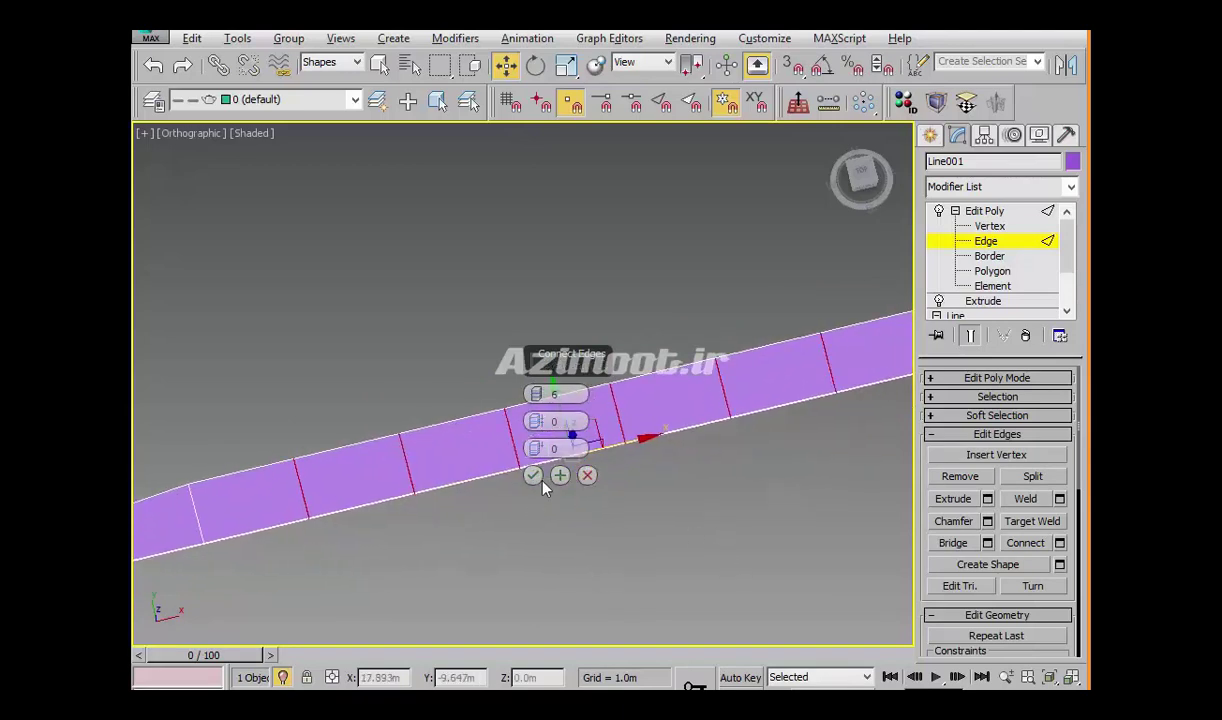
{"action": "left_click_drag", "start_coordinate": [537, 395], "coordinate": [537, 390]}
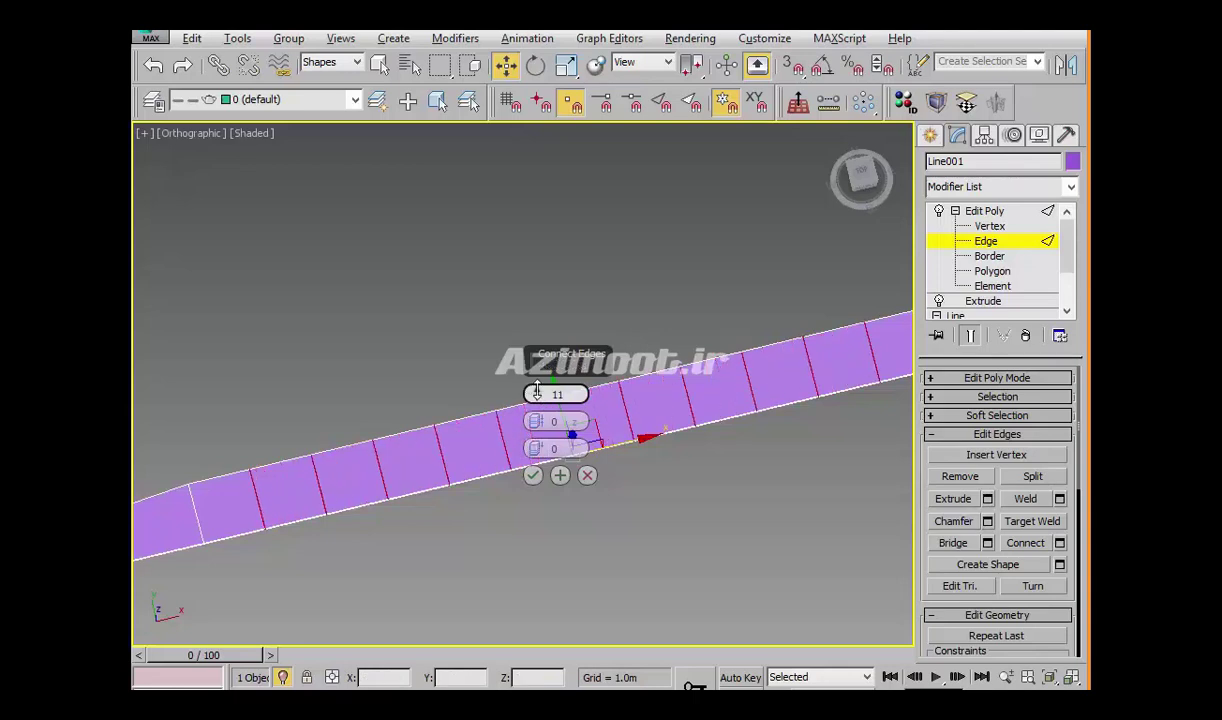
{"action": "left_click", "coordinate": [533, 475]}
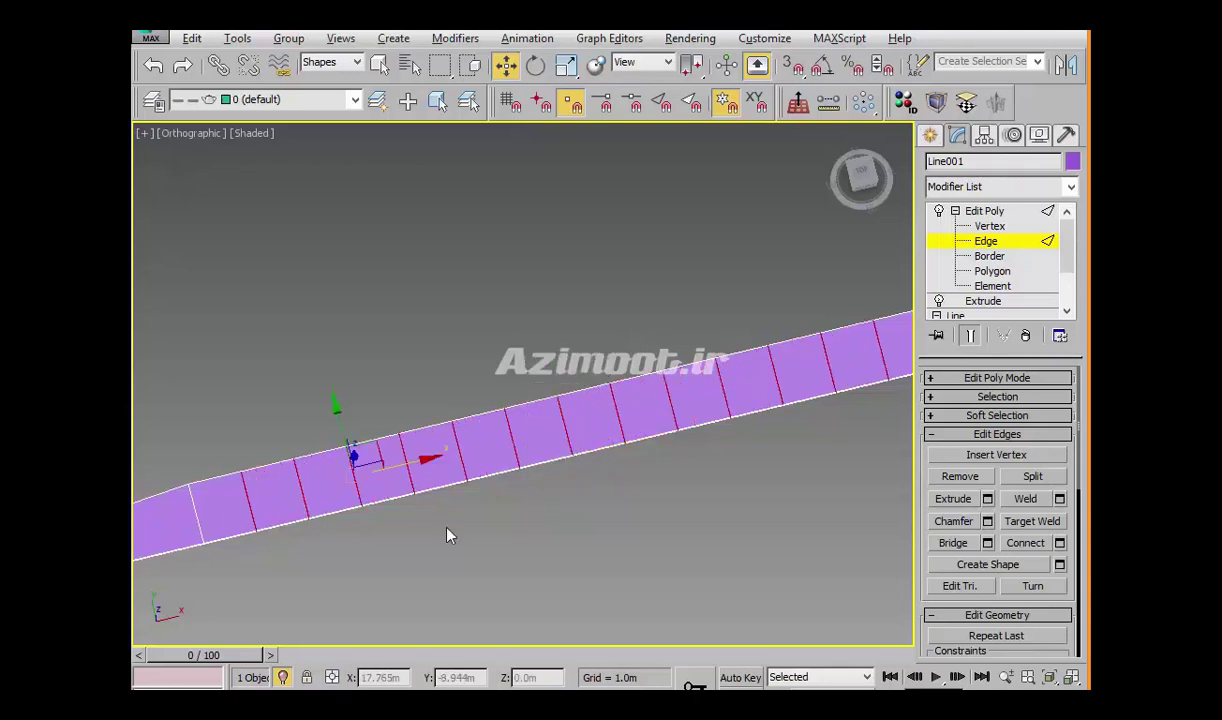
{"action": "left_click", "coordinate": [193, 511]}
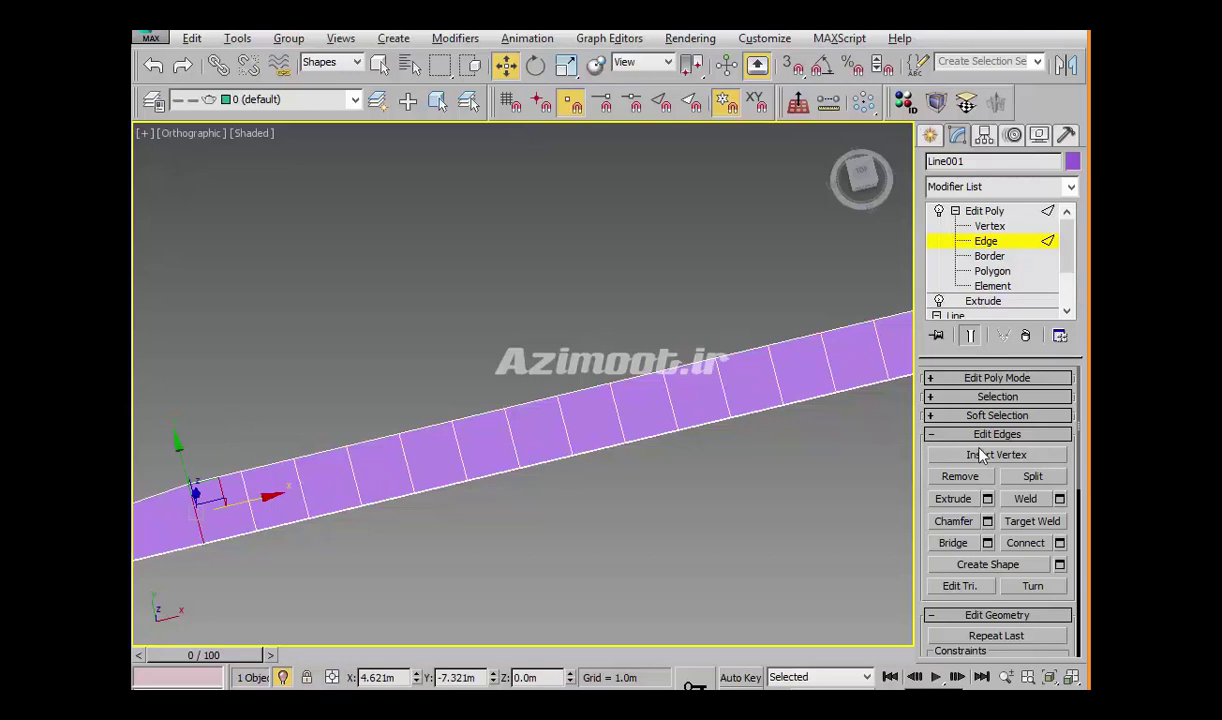
Ring-select the cross edges, dropping the strip's left-end edges from the selection
{"action": "left_click", "coordinate": [997, 396]}
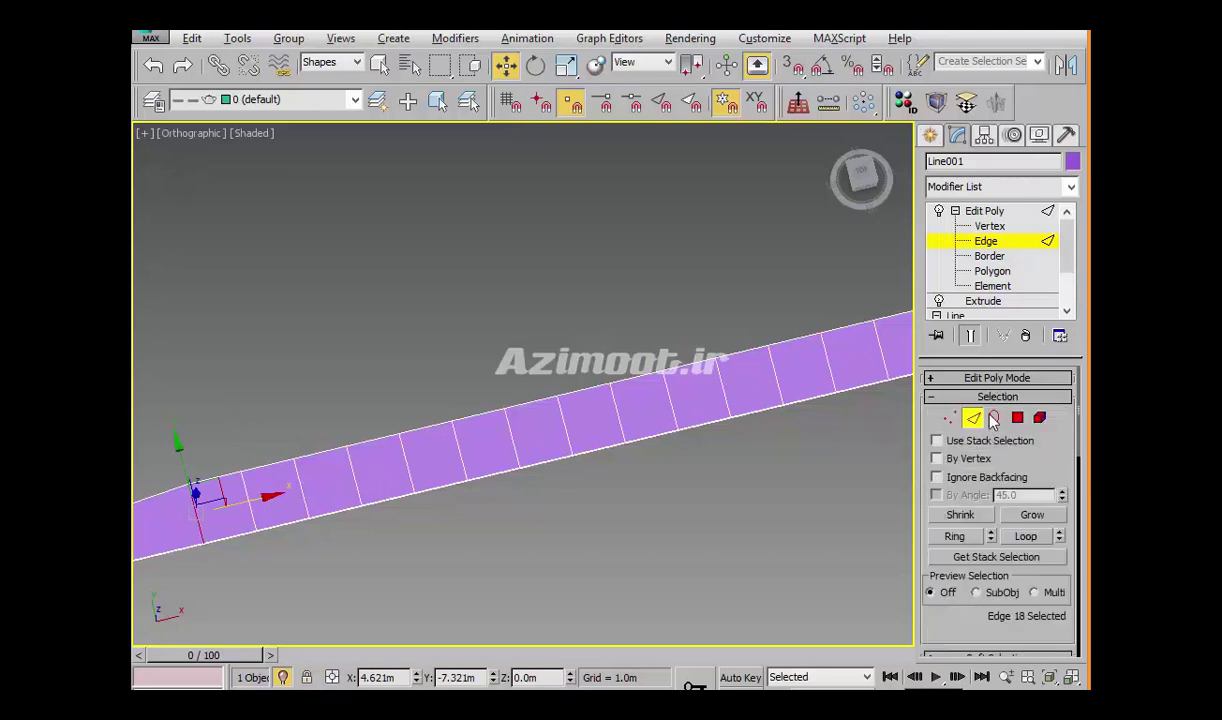
{"action": "left_click", "coordinate": [955, 536]}
{"action": "scroll", "coordinate": [691, 422], "scroll_direction": "down", "scroll_amount": 5}
{"action": "scroll", "coordinate": [340, 565], "scroll_direction": "up", "scroll_amount": 3}
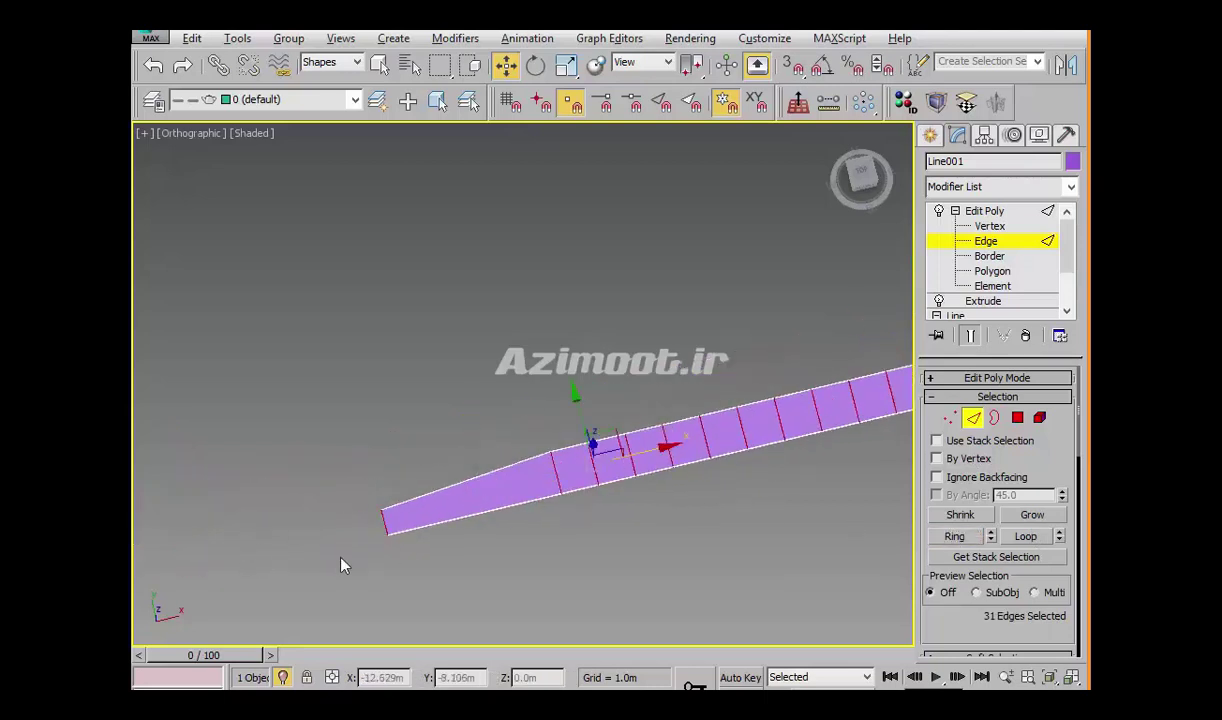
{"action": "left_click_drag", "start_coordinate": [412, 574], "coordinate": [327, 486], "text": "alt"}
{"action": "scroll", "coordinate": [515, 485], "scroll_direction": "up", "scroll_amount": 2}
{"action": "scroll", "coordinate": [535, 480], "scroll_direction": "up", "scroll_amount": 2}
Connect the ring with 2 segments to add two lengthwise edge loops
{"action": "right_click", "coordinate": [535, 480]}
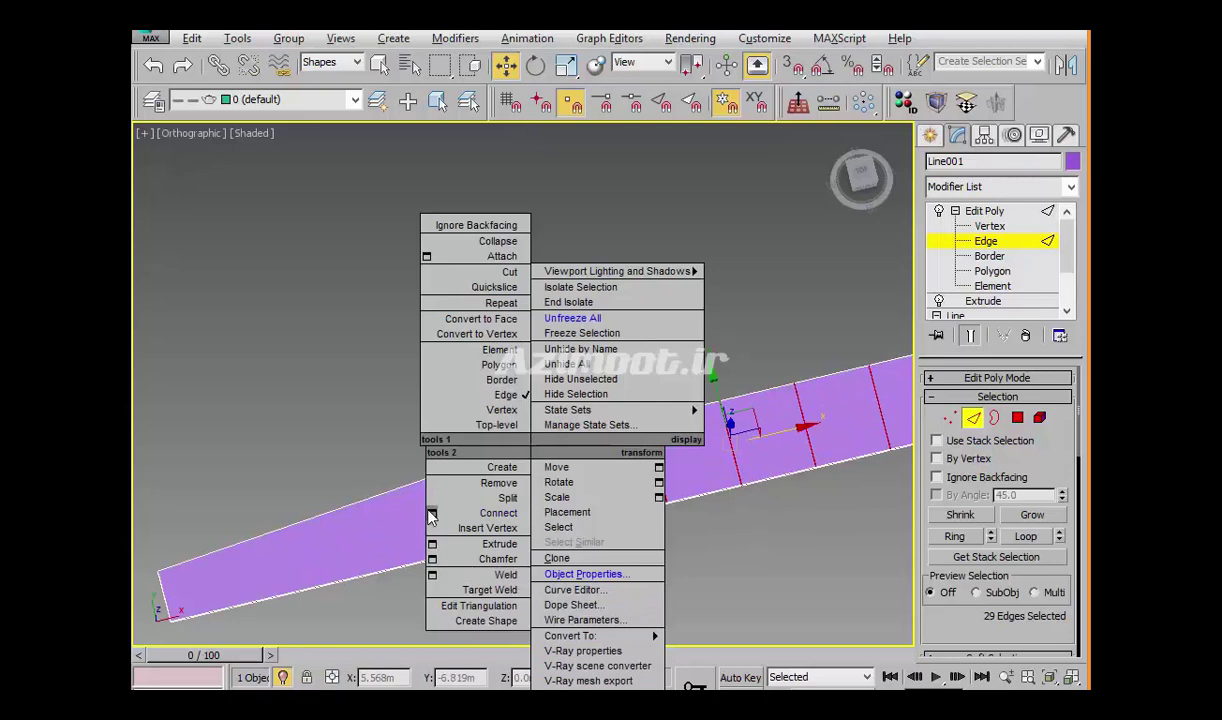
{"action": "left_click", "coordinate": [431, 515]}
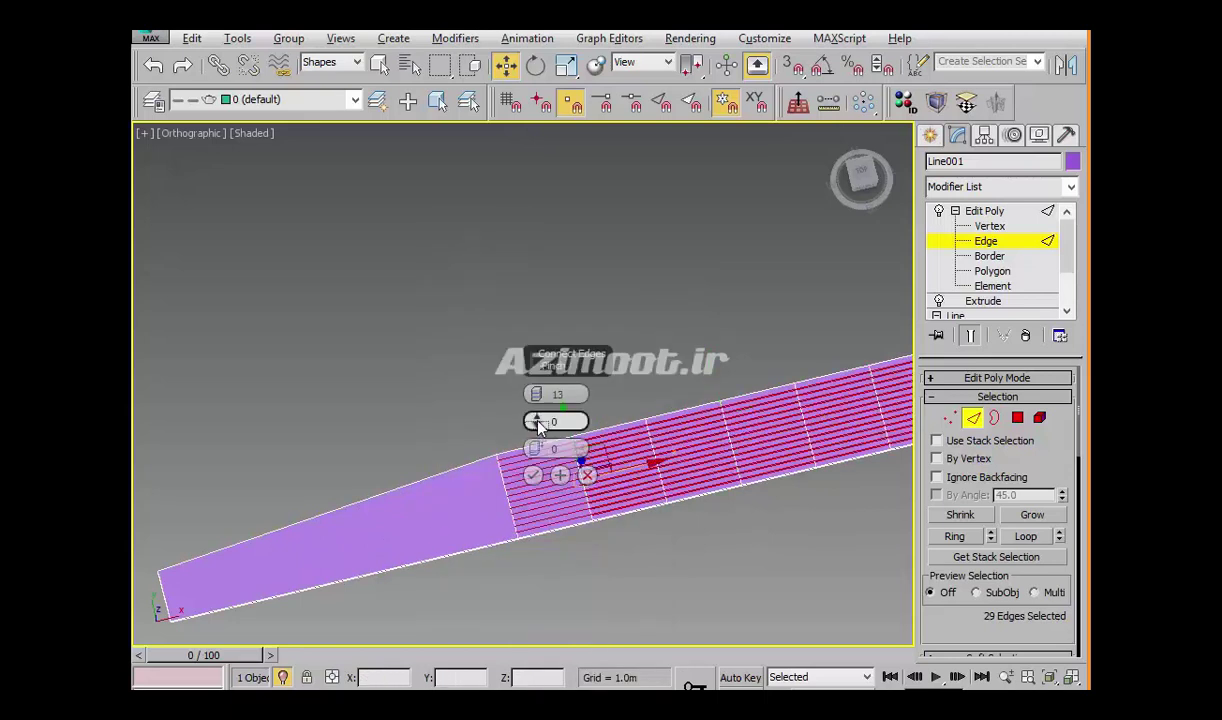
{"action": "right_click", "coordinate": [538, 395]}
{"action": "left_click", "coordinate": [538, 395]}
{"action": "scroll", "coordinate": [535, 500], "scroll_direction": "up", "scroll_amount": 1}
{"action": "scroll", "coordinate": [532, 480], "scroll_direction": "up", "scroll_amount": 1}
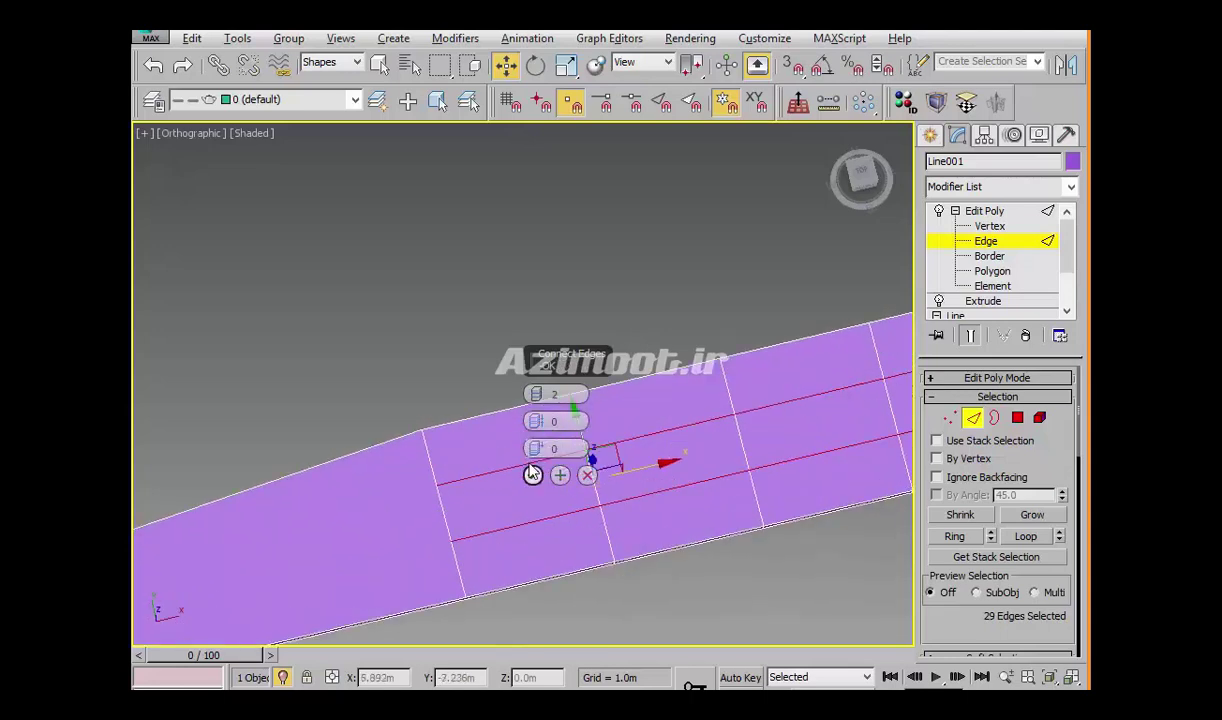
{"action": "left_click", "coordinate": [532, 474]}
Select several short cross edge segments across the new upper and lower rows
{"action": "middle_click_drag", "start_coordinate": [626, 464], "coordinate": [528, 466]}
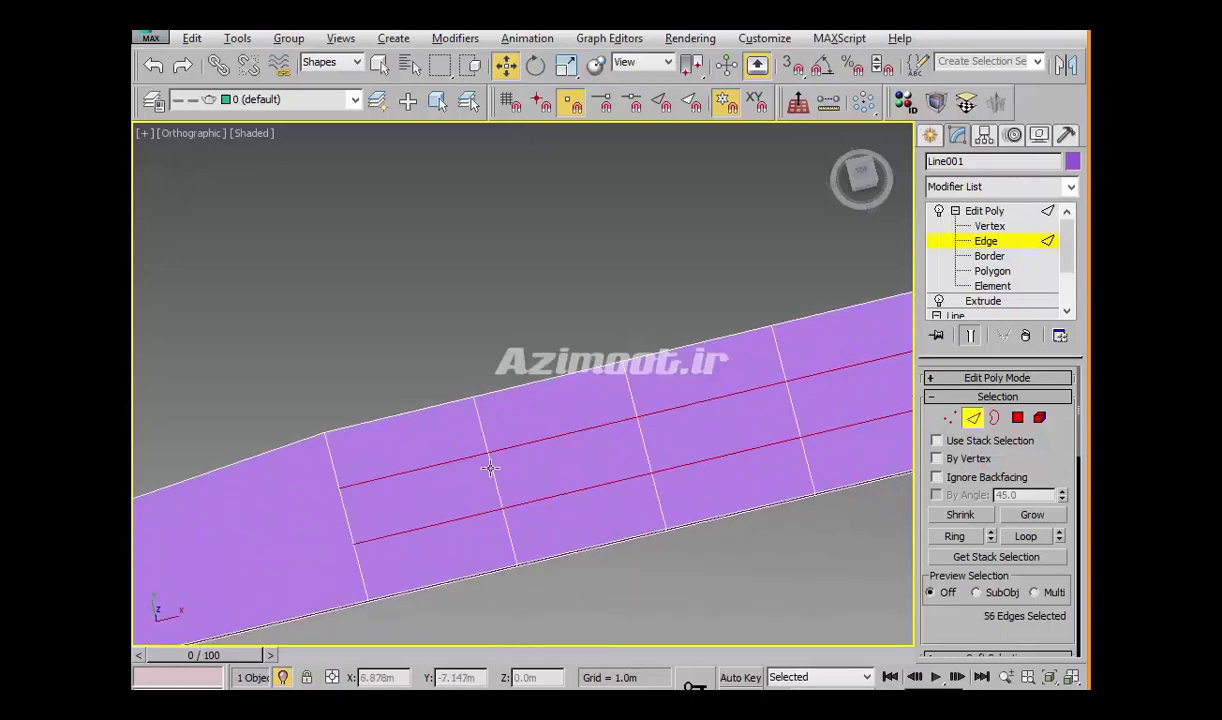
{"action": "left_click", "coordinate": [499, 477], "text": "ctrl"}
{"action": "left_click", "coordinate": [644, 447], "text": "ctrl"}
{"action": "left_click", "coordinate": [634, 392], "text": "ctrl"}
{"action": "left_click", "coordinate": [662, 510], "text": "ctrl"}
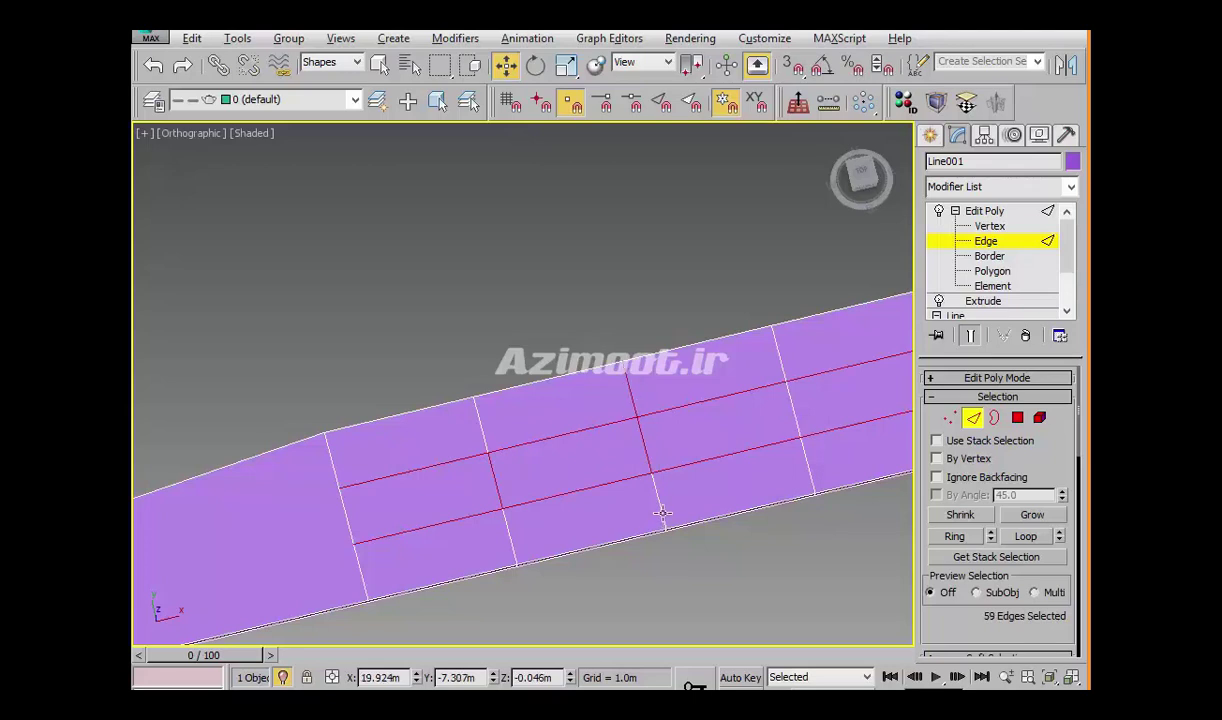
{"action": "left_click", "coordinate": [513, 545], "text": "ctrl"}
{"action": "left_click", "coordinate": [475, 418], "text": "ctrl"}
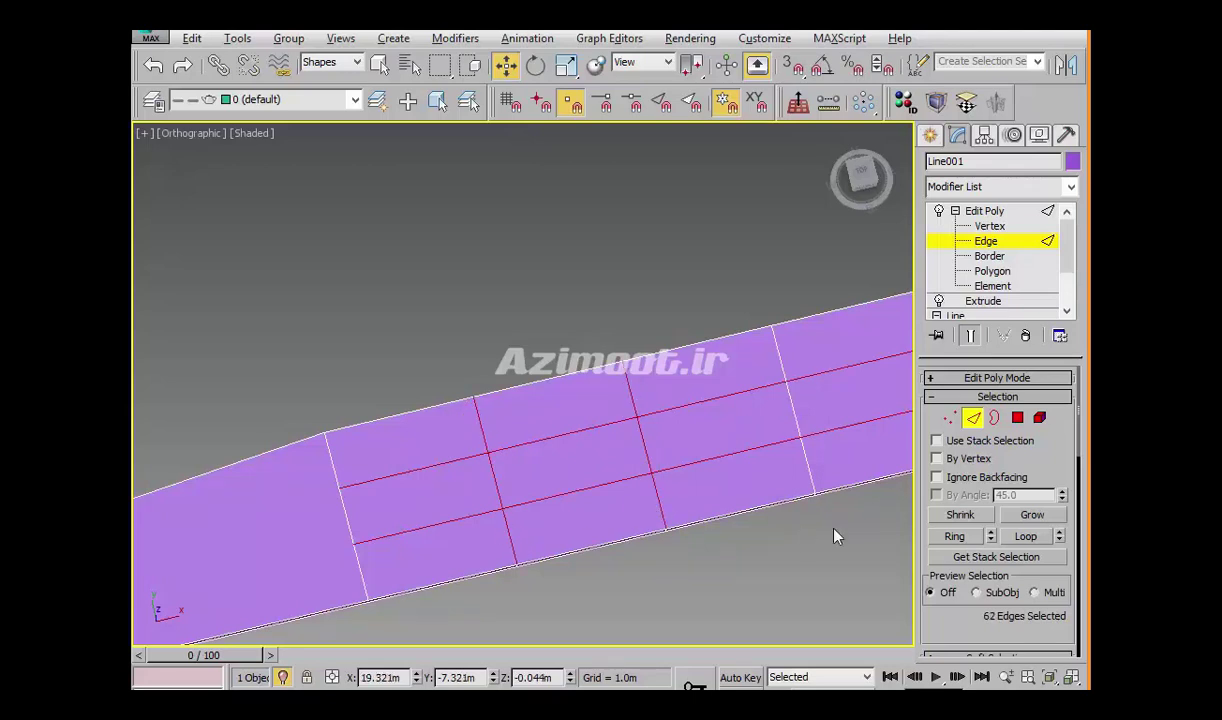
Extend those cross edges into rings and deselect two top border edges
{"action": "left_click", "coordinate": [955, 537]}
{"action": "scroll", "coordinate": [745, 525], "scroll_direction": "down", "scroll_amount": 3}
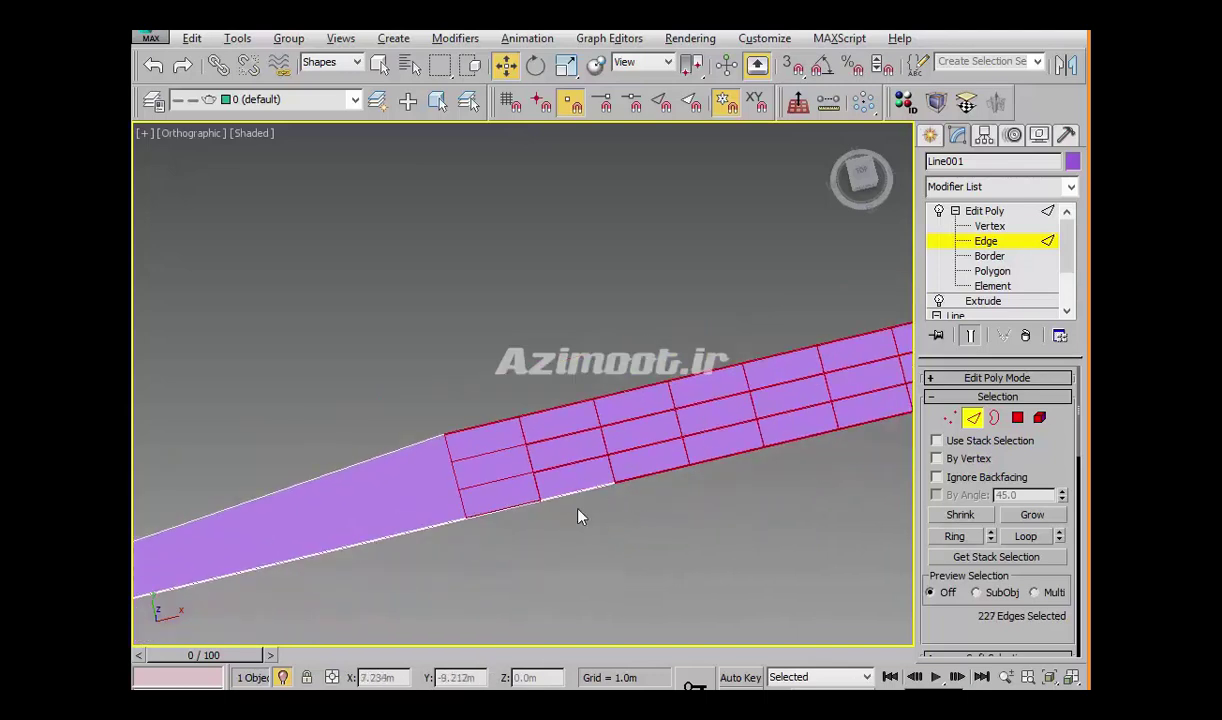
{"action": "scroll", "coordinate": [578, 515], "scroll_direction": "up", "scroll_amount": 2}
{"action": "scroll", "coordinate": [532, 469], "scroll_direction": "up", "scroll_amount": 2}
{"action": "left_click", "coordinate": [545, 424], "text": "alt"}
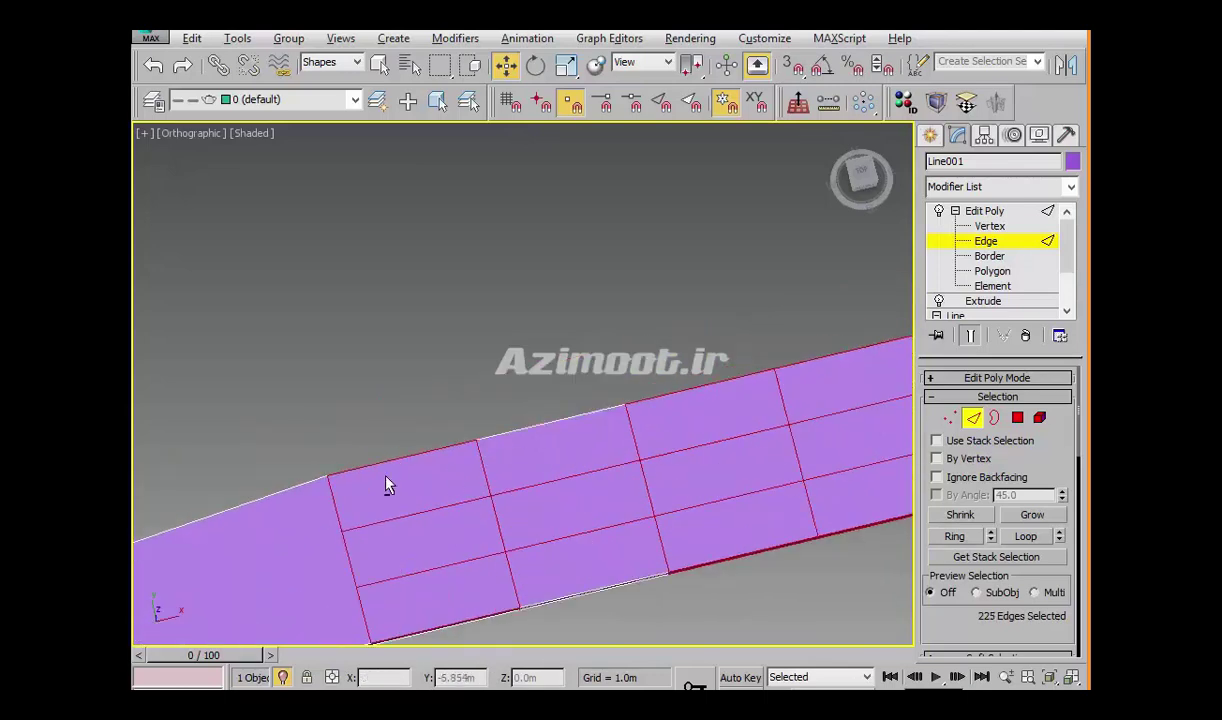
{"action": "left_click", "coordinate": [417, 426], "text": "alt"}
{"action": "middle_click_drag", "start_coordinate": [417, 426], "coordinate": [455, 370], "text": "alt"}
Box-select all of the strip's edges from the Front view
{"action": "key", "text": "f"}
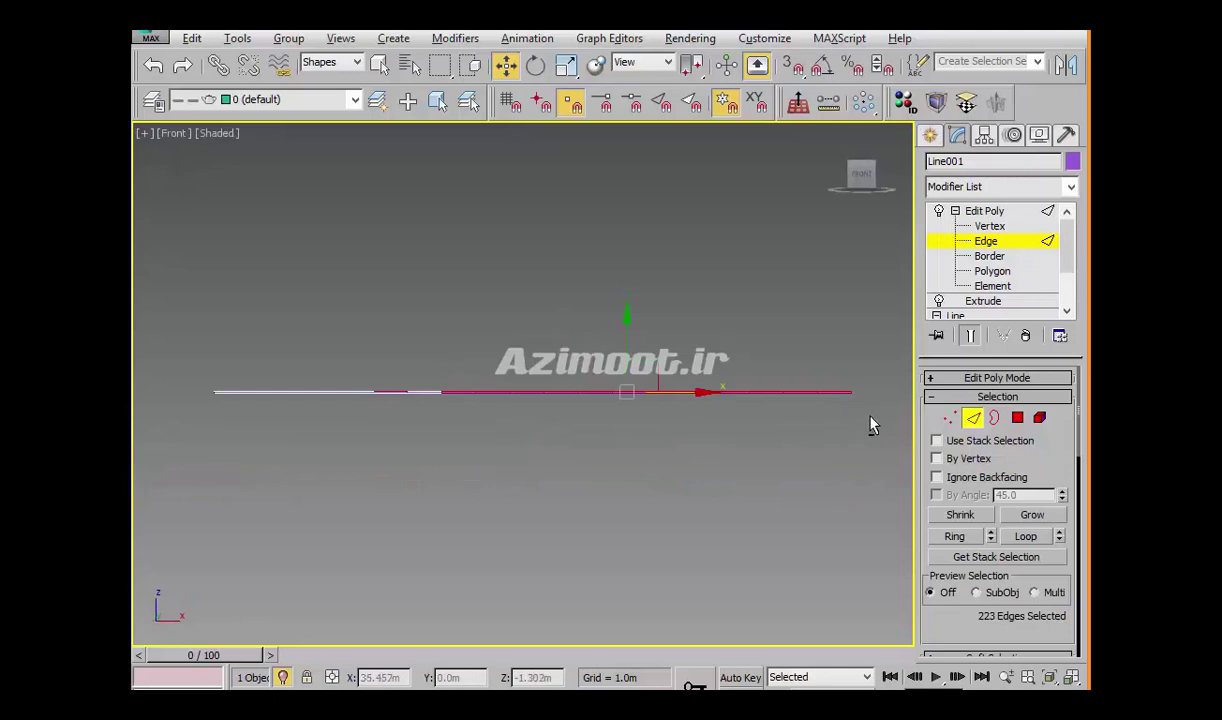
{"action": "left_click_drag", "start_coordinate": [818, 402], "coordinate": [425, 403]}
{"action": "left_click_drag", "start_coordinate": [423, 402], "coordinate": [423, 404]}
{"action": "mouse_move", "coordinate": [712, 458]}
{"action": "middle_mouse_down", "text": "alt"}
{"action": "mouse_move", "coordinate": [783, 450]}
{"action": "mouse_move", "coordinate": [795, 497]}
{"action": "mouse_move", "coordinate": [760, 515]}
{"action": "middle_mouse_up", "text": "alt"}
{"action": "scroll", "coordinate": [748, 528], "scroll_direction": "up", "scroll_amount": 3}
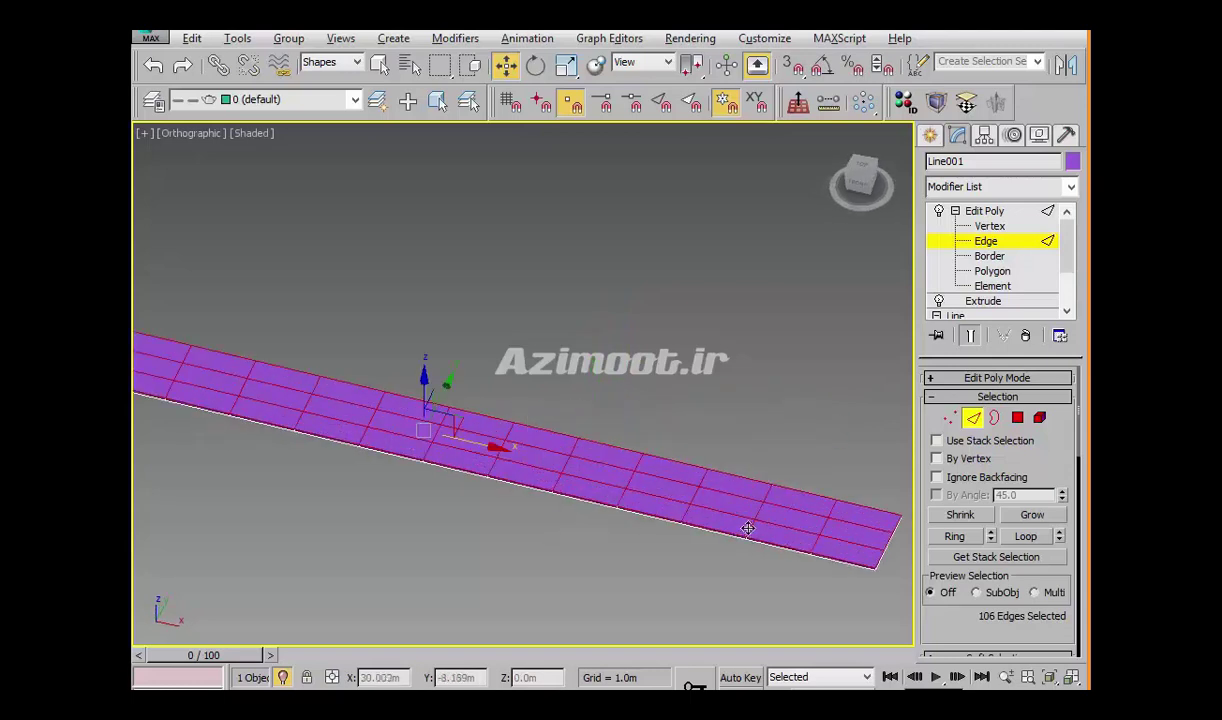
Deselect every border edge along both long sides and ends, then exit Edit Poly to object level
{"action": "left_click", "coordinate": [718, 532], "text": "alt"}
{"action": "left_click", "coordinate": [735, 522], "text": "alt"}
{"action": "left_click", "coordinate": [810, 535], "text": "alt"}
{"action": "left_click", "coordinate": [880, 508], "text": "alt"}
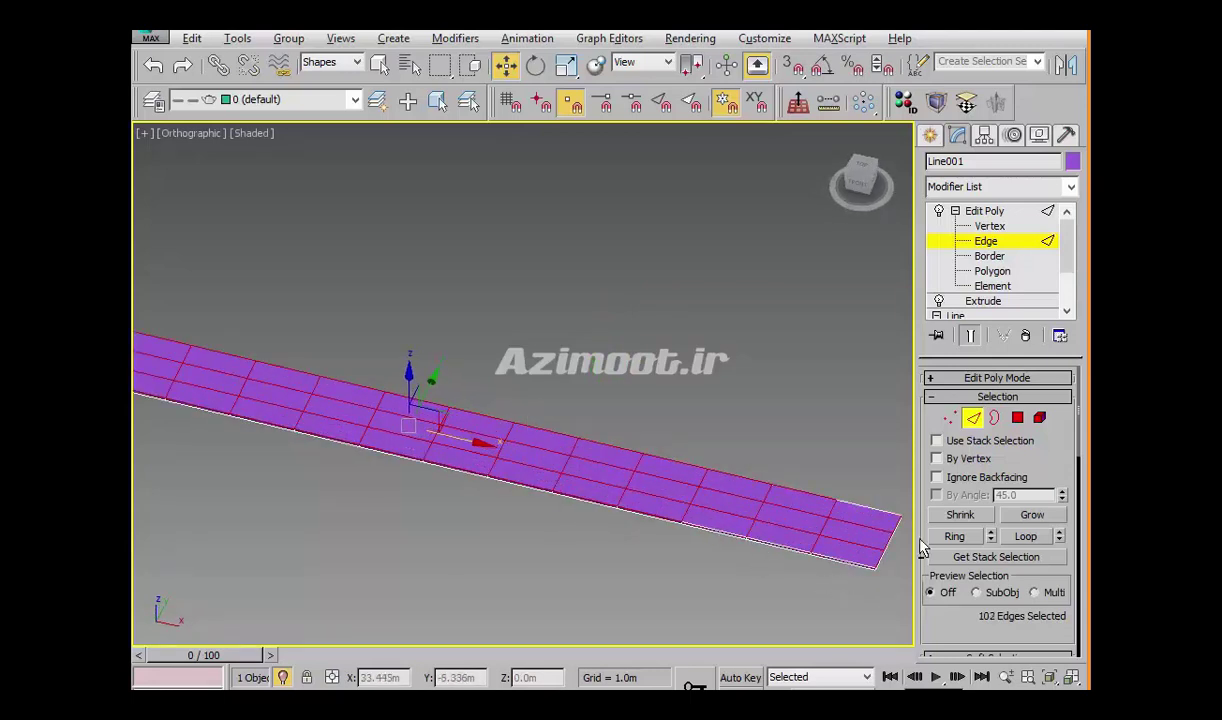
{"action": "left_click", "coordinate": [887, 541], "text": "alt"}
{"action": "left_click", "coordinate": [842, 535], "text": "alt"}
{"action": "left_click", "coordinate": [852, 503], "text": "alt"}
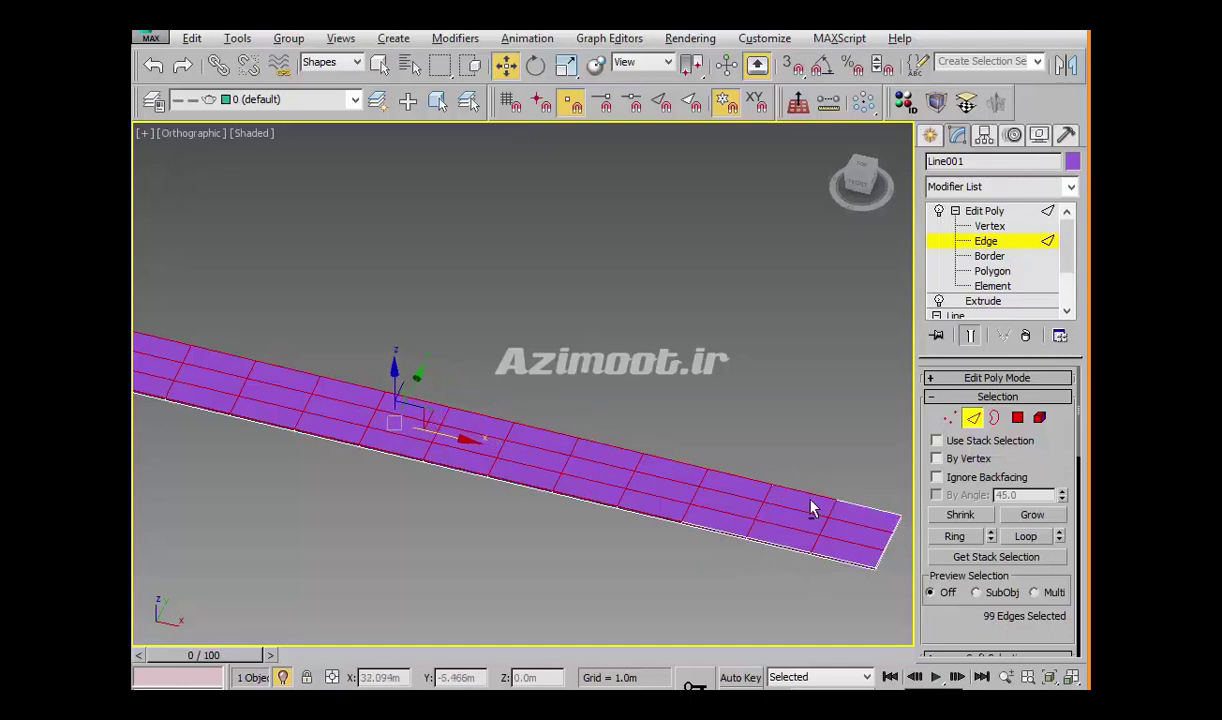
{"action": "left_click", "coordinate": [738, 478], "text": "alt"}
{"action": "left_click", "coordinate": [728, 477], "text": "alt"}
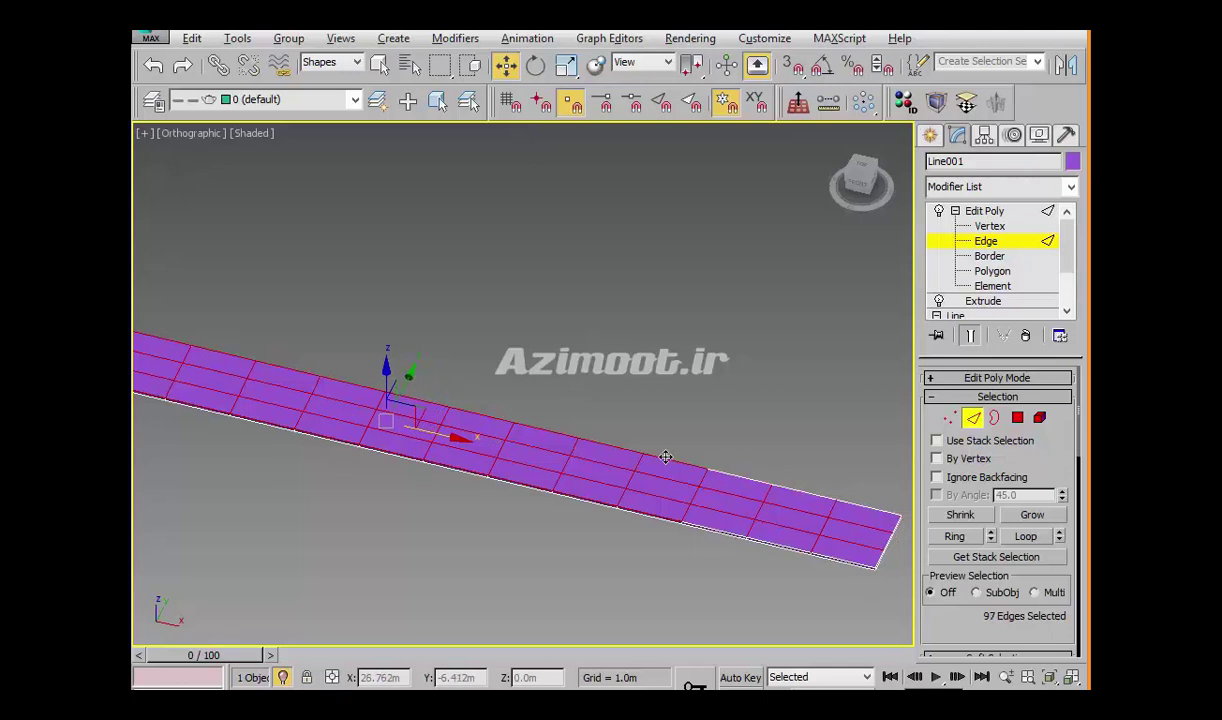
{"action": "left_click", "coordinate": [672, 474], "text": "alt"}
{"action": "left_click", "coordinate": [635, 514], "text": "alt"}
{"action": "mouse_move", "coordinate": [635, 514]}
{"action": "middle_mouse_down"}
{"action": "mouse_move", "coordinate": [657, 552]}
{"action": "mouse_move", "coordinate": [713, 597]}
{"action": "middle_mouse_up"}
{"action": "left_click", "coordinate": [659, 502], "text": "alt"}
{"action": "left_click", "coordinate": [600, 528], "text": "alt"}
{"action": "left_click", "coordinate": [695, 584], "text": "alt"}
{"action": "left_click", "coordinate": [713, 528], "text": "alt"}
{"action": "left_click", "coordinate": [605, 535], "text": "alt"}
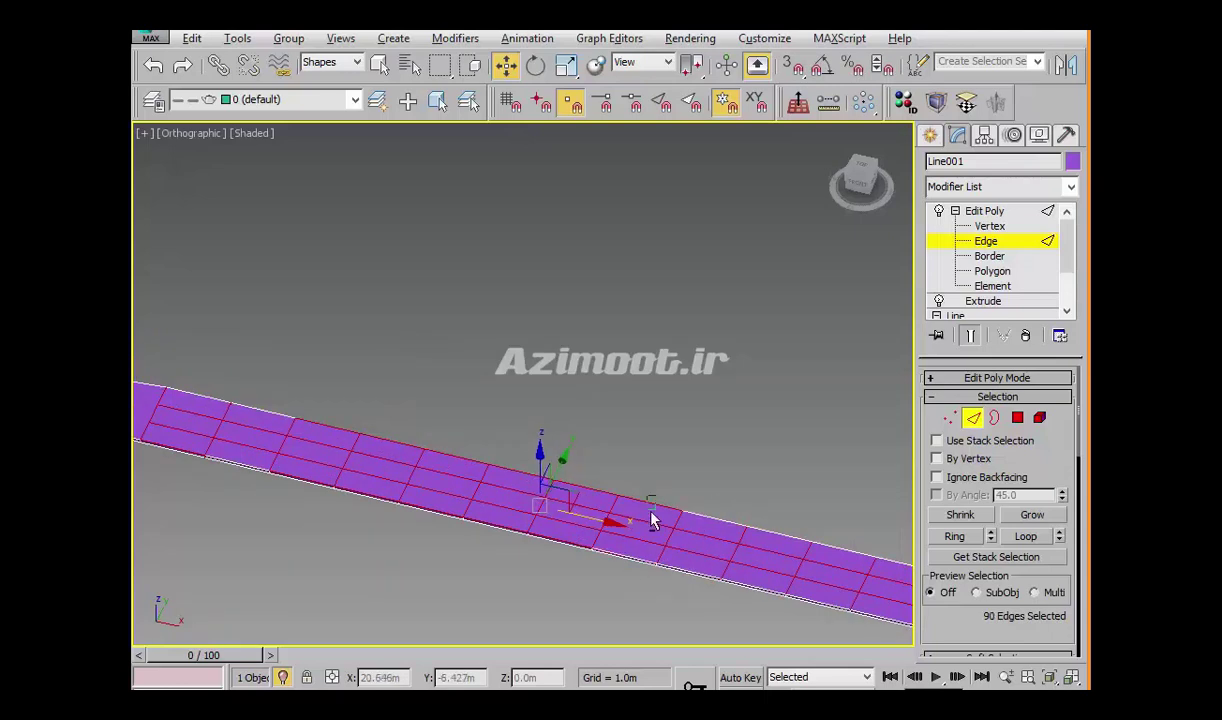
{"action": "left_click", "coordinate": [654, 513], "text": "alt"}
{"action": "middle_click_drag", "start_coordinate": [581, 554], "coordinate": [704, 593]}
{"action": "left_click", "coordinate": [695, 500], "text": "alt"}
{"action": "left_click", "coordinate": [709, 565], "text": "alt"}
{"action": "left_click", "coordinate": [678, 588], "text": "alt"}
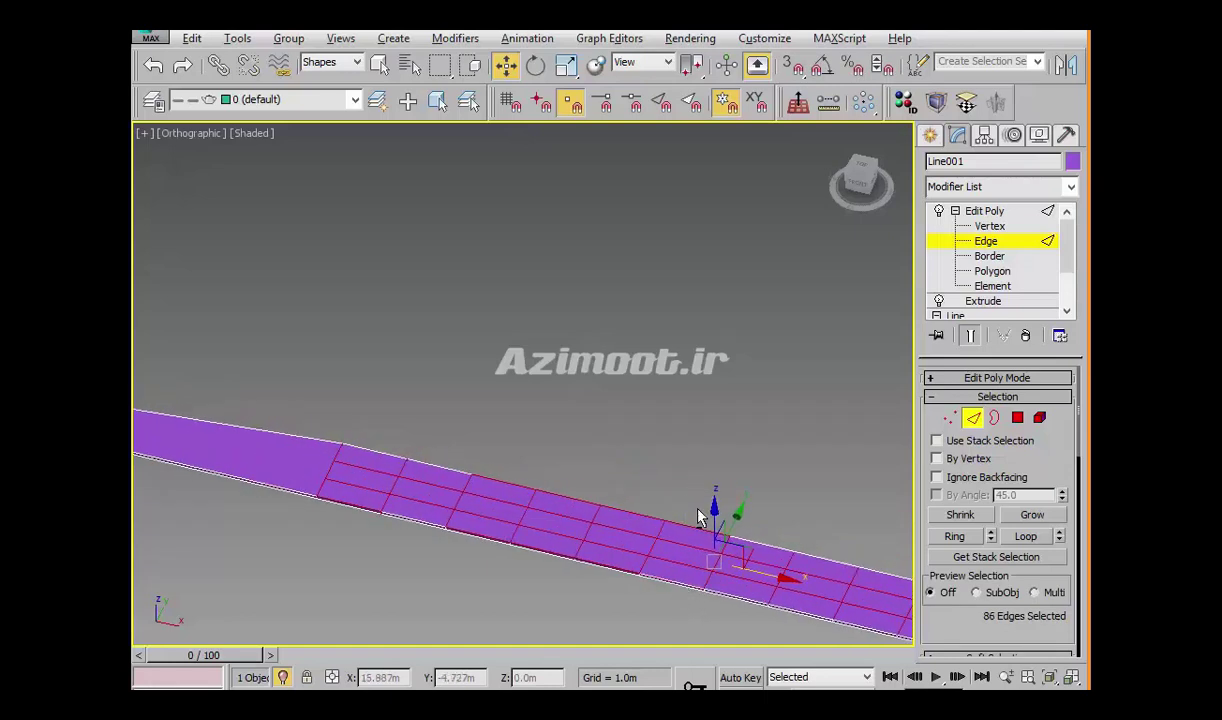
{"action": "left_click", "coordinate": [643, 515], "text": "alt"}
{"action": "left_click", "coordinate": [604, 568], "text": "alt"}
{"action": "left_click", "coordinate": [541, 556], "text": "alt"}
{"action": "left_click", "coordinate": [567, 494], "text": "alt"}
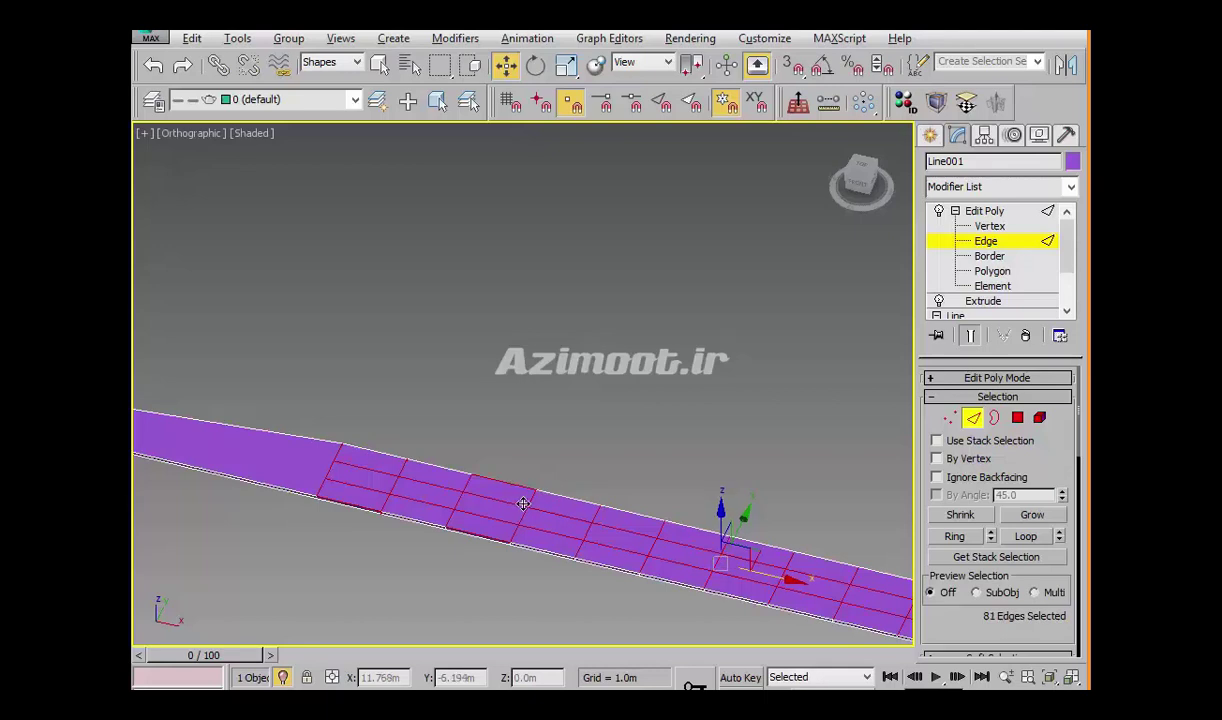
{"action": "left_click", "coordinate": [505, 488], "text": "alt"}
{"action": "left_click", "coordinate": [477, 536], "text": "alt"}
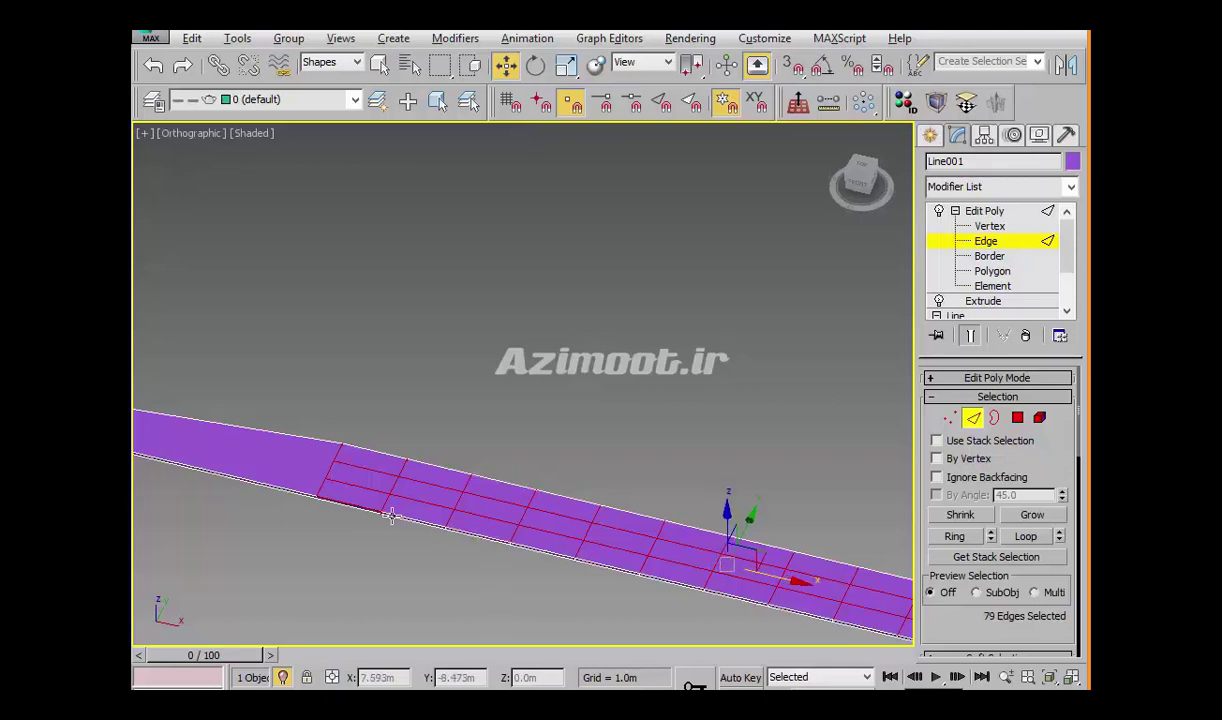
{"action": "left_click", "coordinate": [340, 490], "text": "alt"}
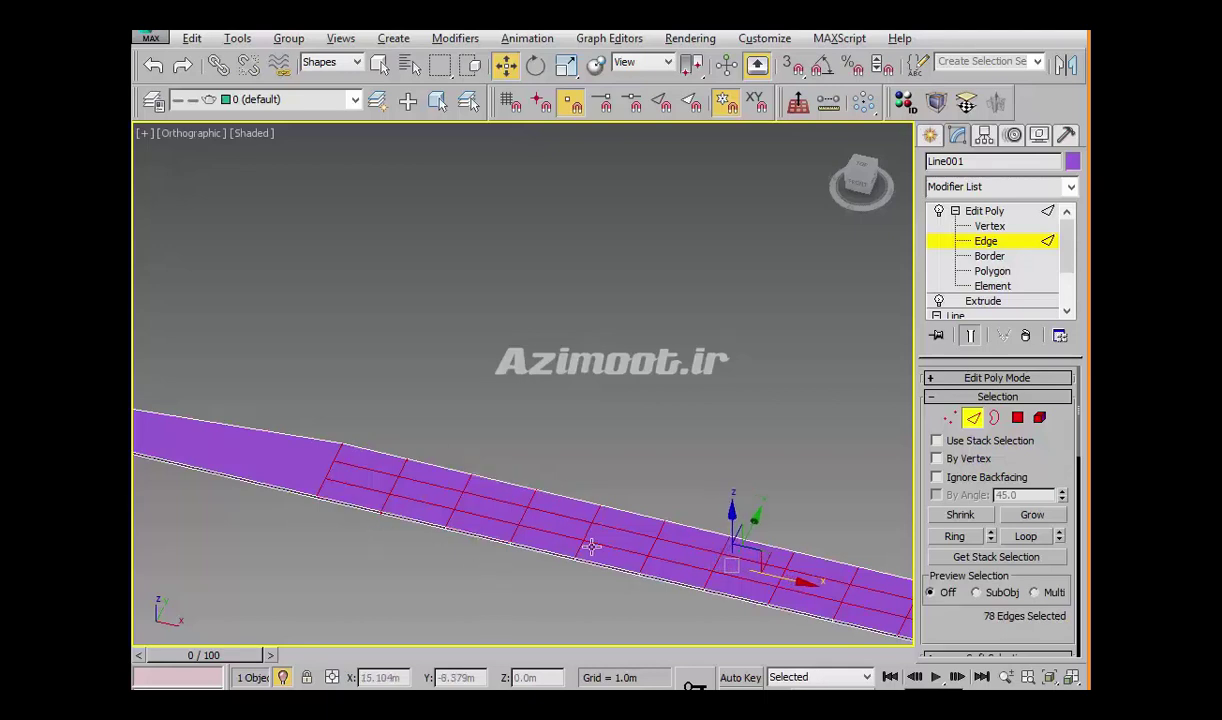
{"action": "left_click", "coordinate": [942, 396]}
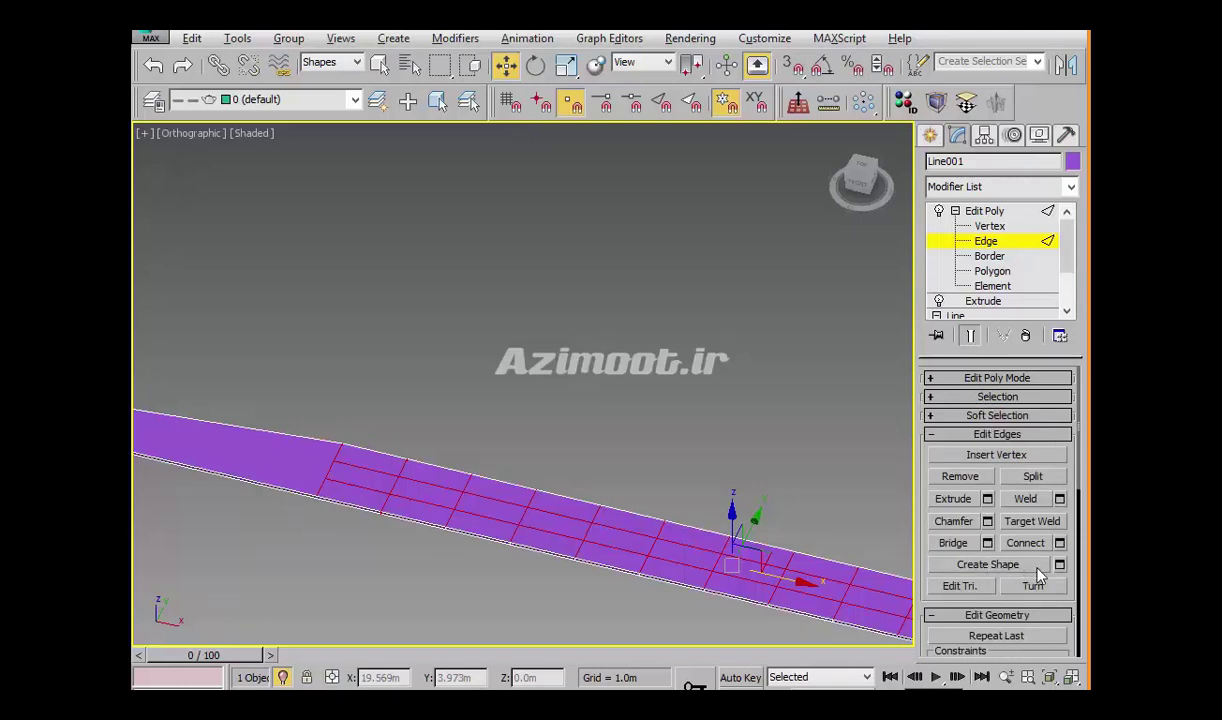
{"action": "left_click", "coordinate": [956, 212]}
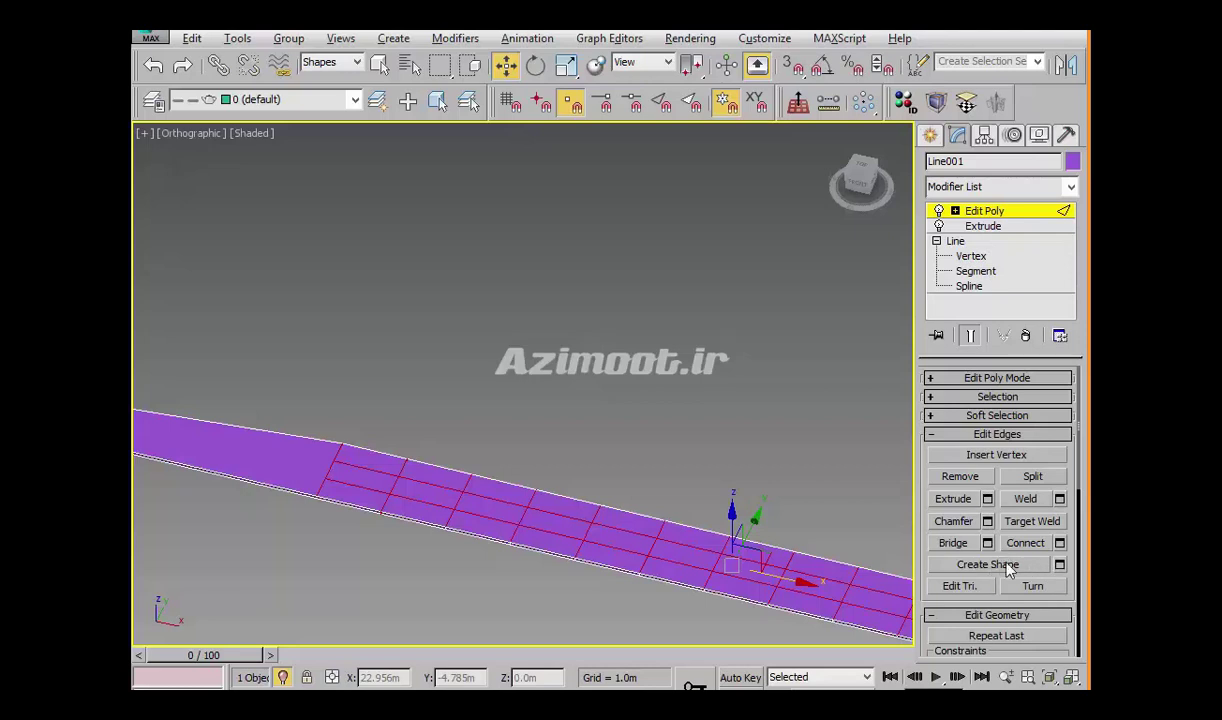
Create a Linear shape named '1' from the selected walkway grid edges
{"action": "left_click", "coordinate": [1059, 565]}
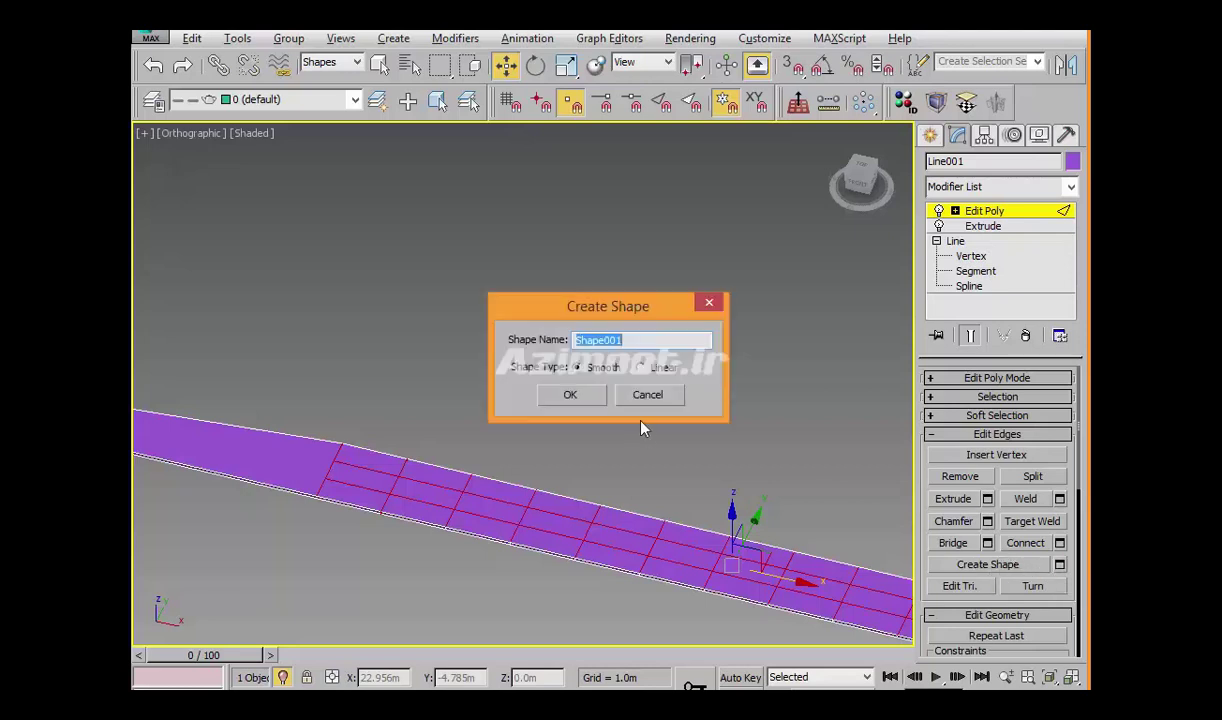
{"action": "left_click_drag", "start_coordinate": [580, 305], "coordinate": [577, 289]}
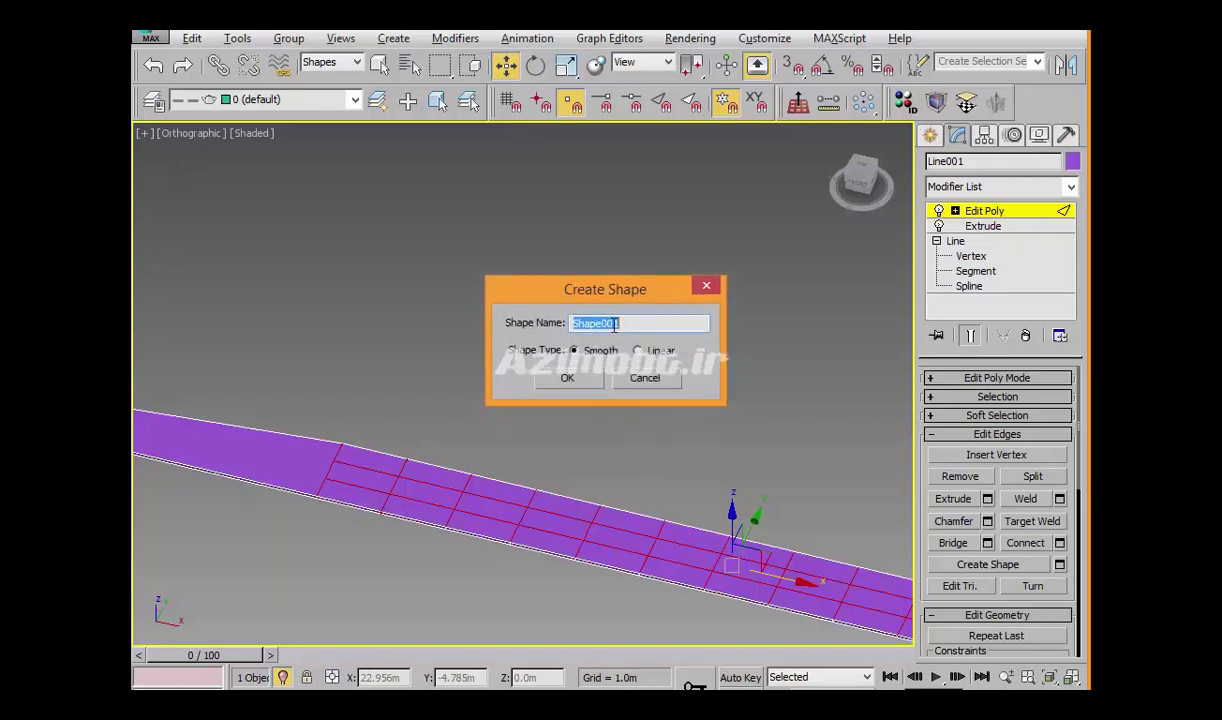
{"action": "type", "text": "1"}
{"action": "left_click", "coordinate": [567, 384]}
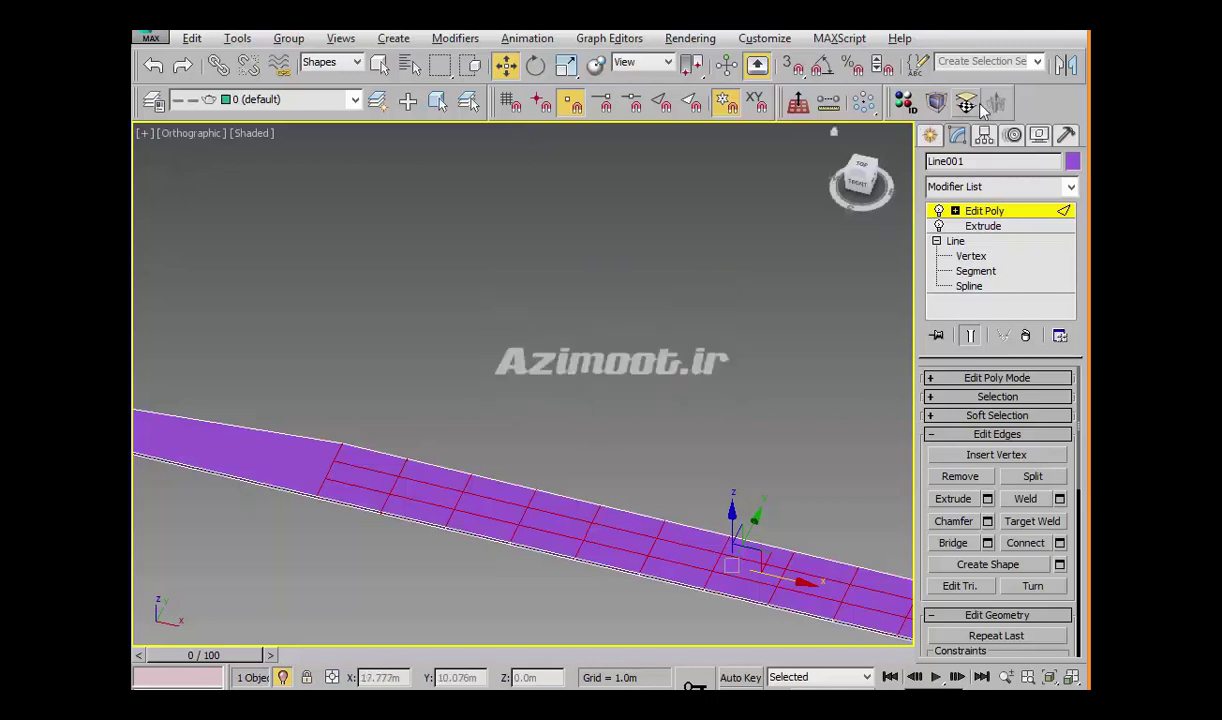
Select shape 1 and enable it in both the renderer and the viewport
{"action": "left_click", "coordinate": [929, 137]}
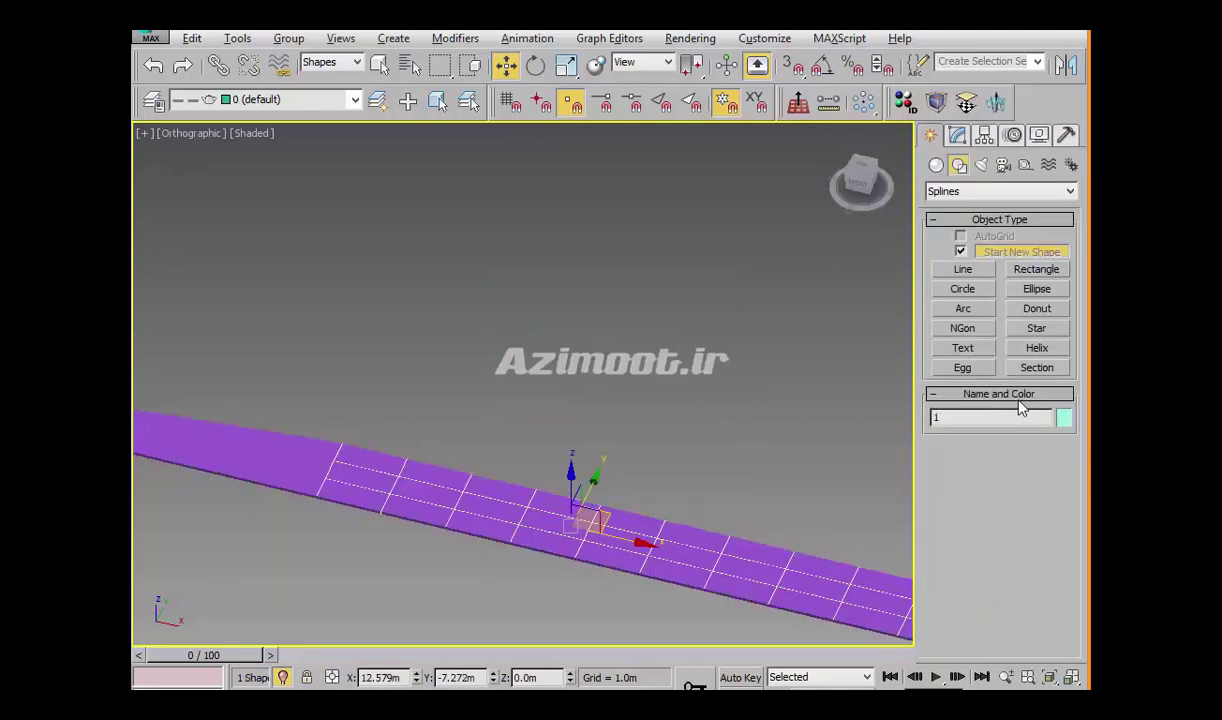
{"action": "left_click", "coordinate": [936, 419]}
{"action": "type", "text": "1"}
{"action": "left_click", "coordinate": [958, 136]}
{"action": "left_click", "coordinate": [975, 378]}
{"action": "left_click", "coordinate": [934, 392]}
{"action": "left_click", "coordinate": [934, 406]}
Give shape 1 a Rectangular cross-section, Length 0.062m and Width 0.021m
{"action": "middle_click_drag", "start_coordinate": [777, 565], "coordinate": [810, 533]}
{"action": "scroll", "coordinate": [810, 533], "scroll_direction": "up", "scroll_amount": 5}
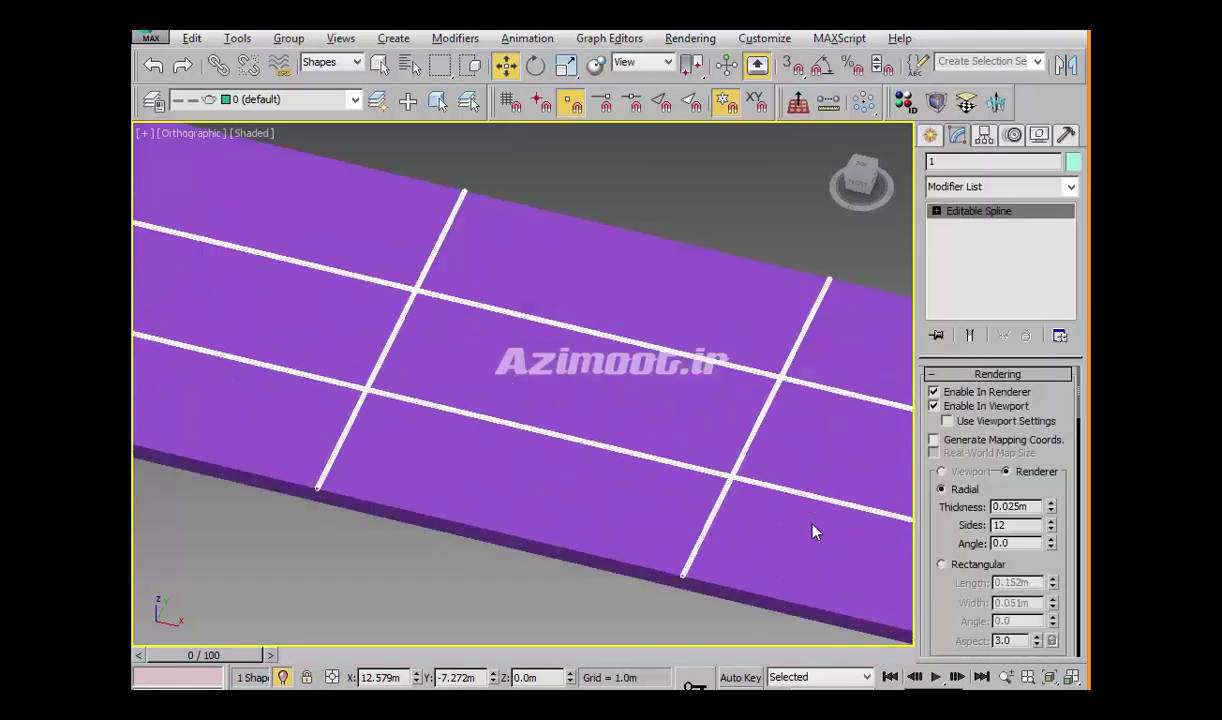
{"action": "scroll", "coordinate": [678, 564], "scroll_direction": "up", "scroll_amount": 2}
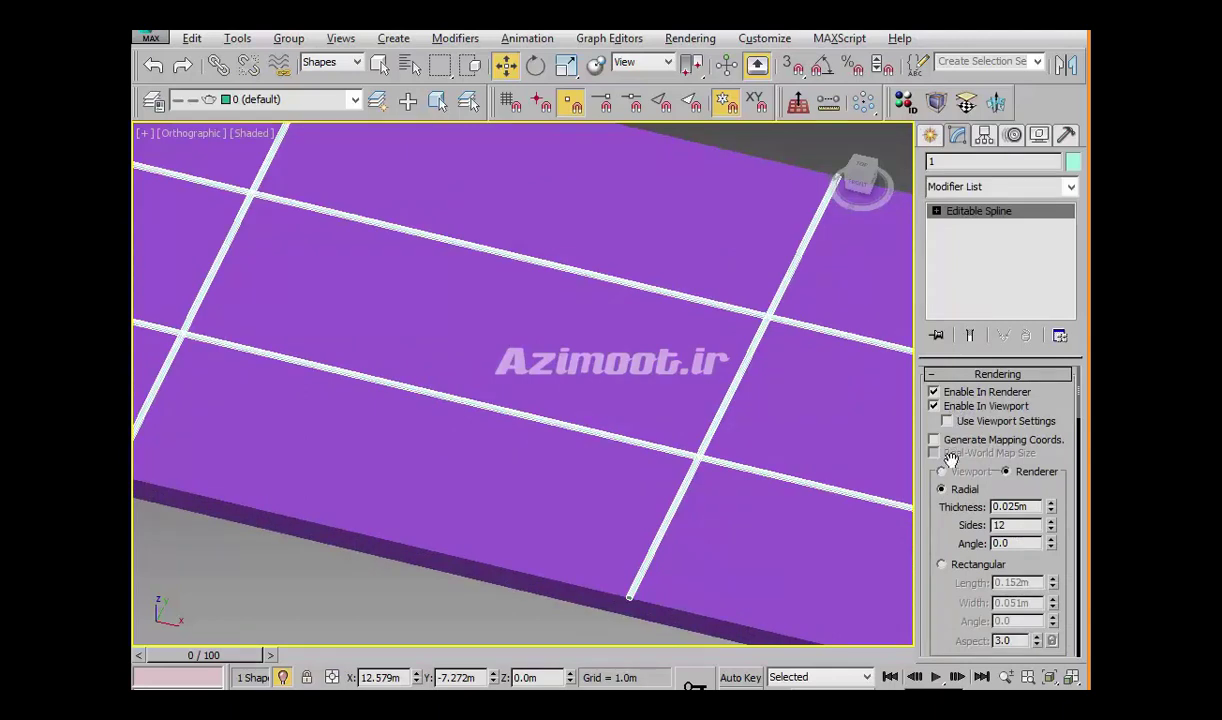
{"action": "left_click_drag", "start_coordinate": [928, 494], "coordinate": [905, 445]}
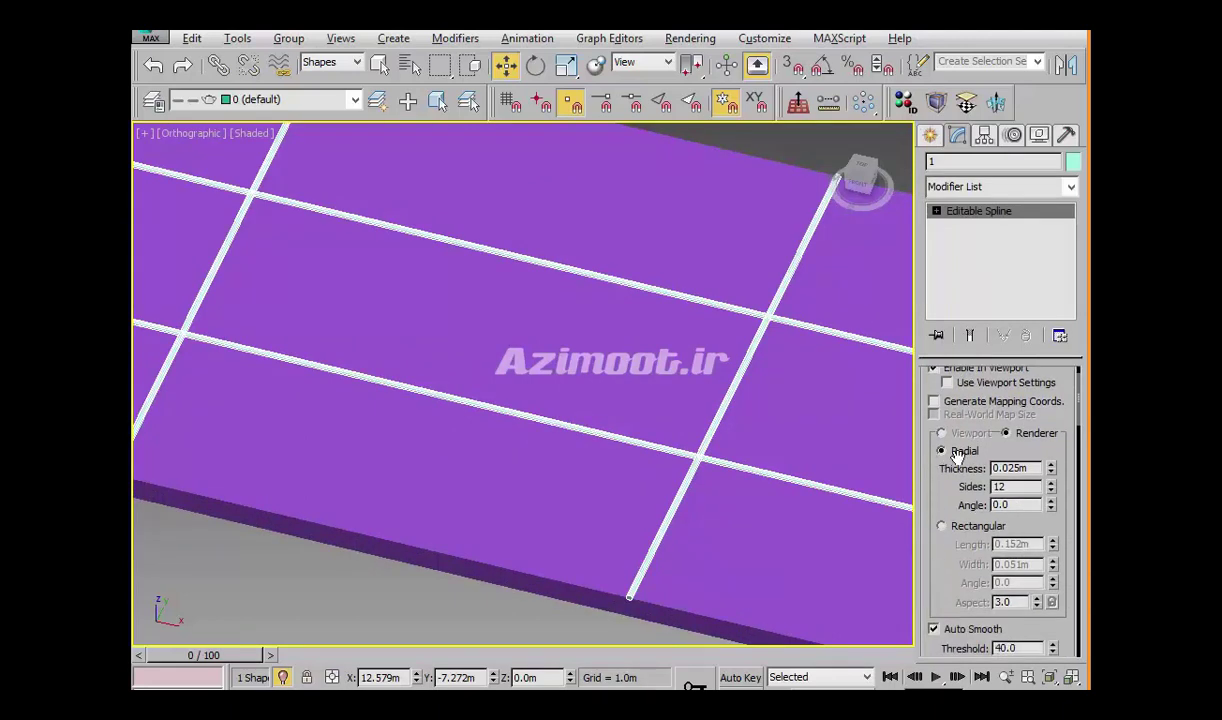
{"action": "left_click", "coordinate": [942, 527]}
{"action": "left_click_drag", "start_coordinate": [1052, 544], "coordinate": [1054, 566]}
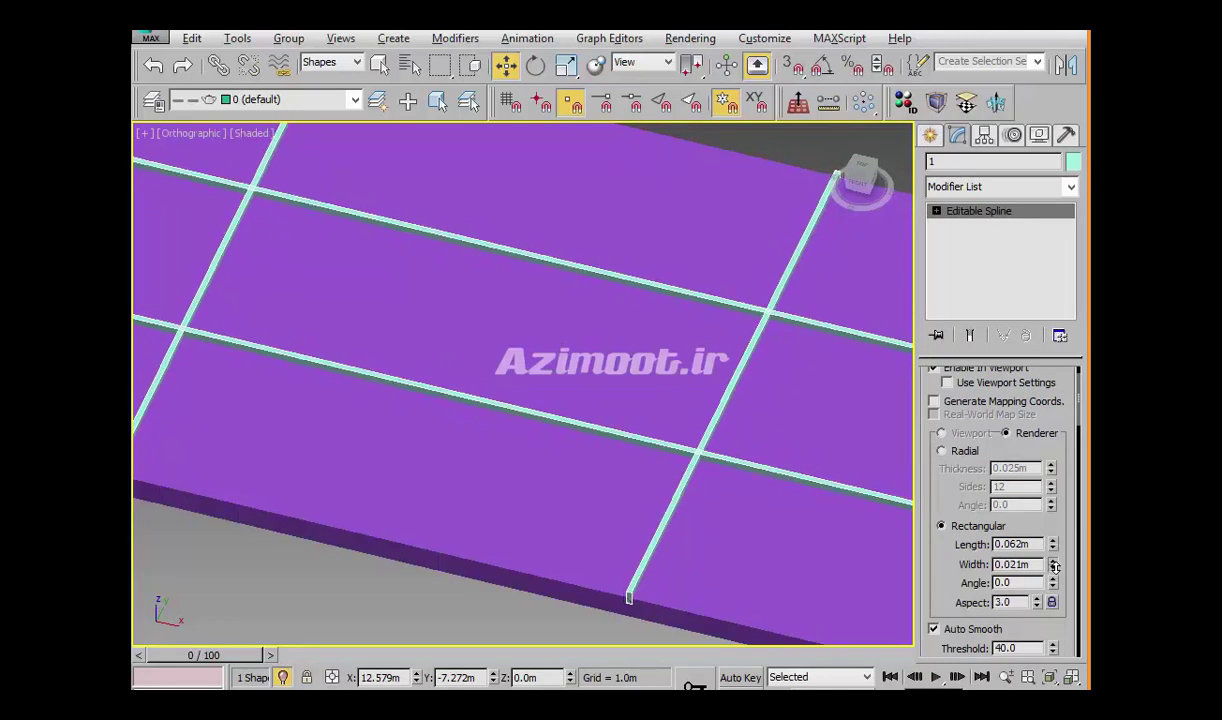
{"action": "scroll", "coordinate": [822, 548], "scroll_direction": "down", "scroll_amount": 2}
{"action": "scroll", "coordinate": [775, 510], "scroll_direction": "down", "scroll_amount": 3}
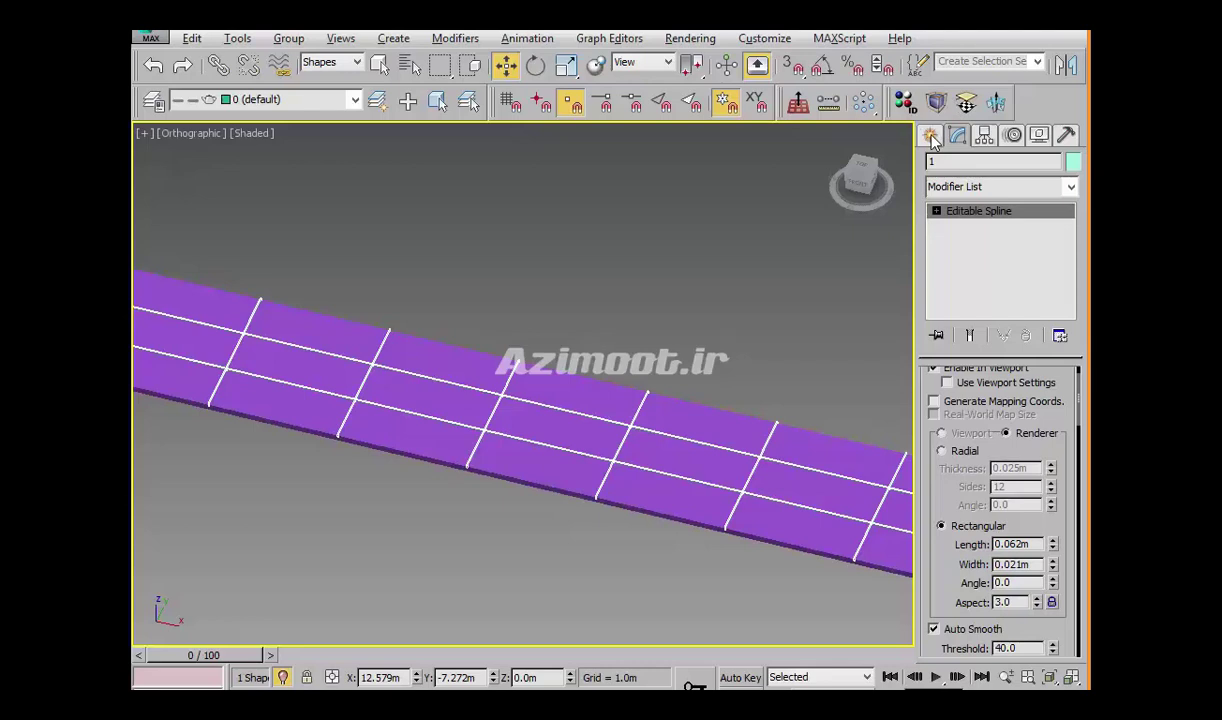
Switch to Shapes > Splines and orbit around the walkway to inspect the grid bars
{"action": "left_click", "coordinate": [931, 137]}
{"action": "scroll", "coordinate": [513, 436], "scroll_direction": "down", "scroll_amount": 2}
{"action": "scroll", "coordinate": [559, 450], "scroll_direction": "down", "scroll_amount": 2}
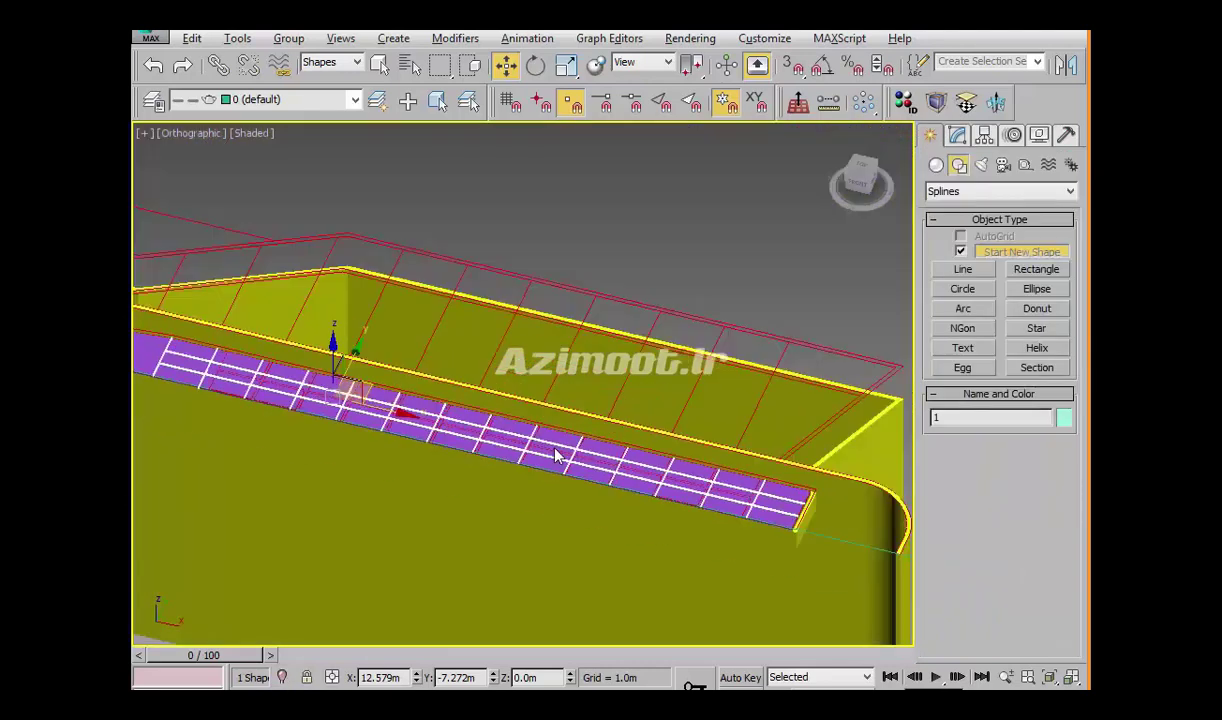
{"action": "scroll", "coordinate": [643, 476], "scroll_direction": "down", "scroll_amount": 2}
{"action": "mouse_move", "coordinate": [643, 530]}
{"action": "middle_mouse_down", "text": "alt"}
{"action": "mouse_move", "coordinate": [605, 513]}
{"action": "mouse_move", "coordinate": [649, 543]}
{"action": "middle_mouse_up", "text": "alt"}
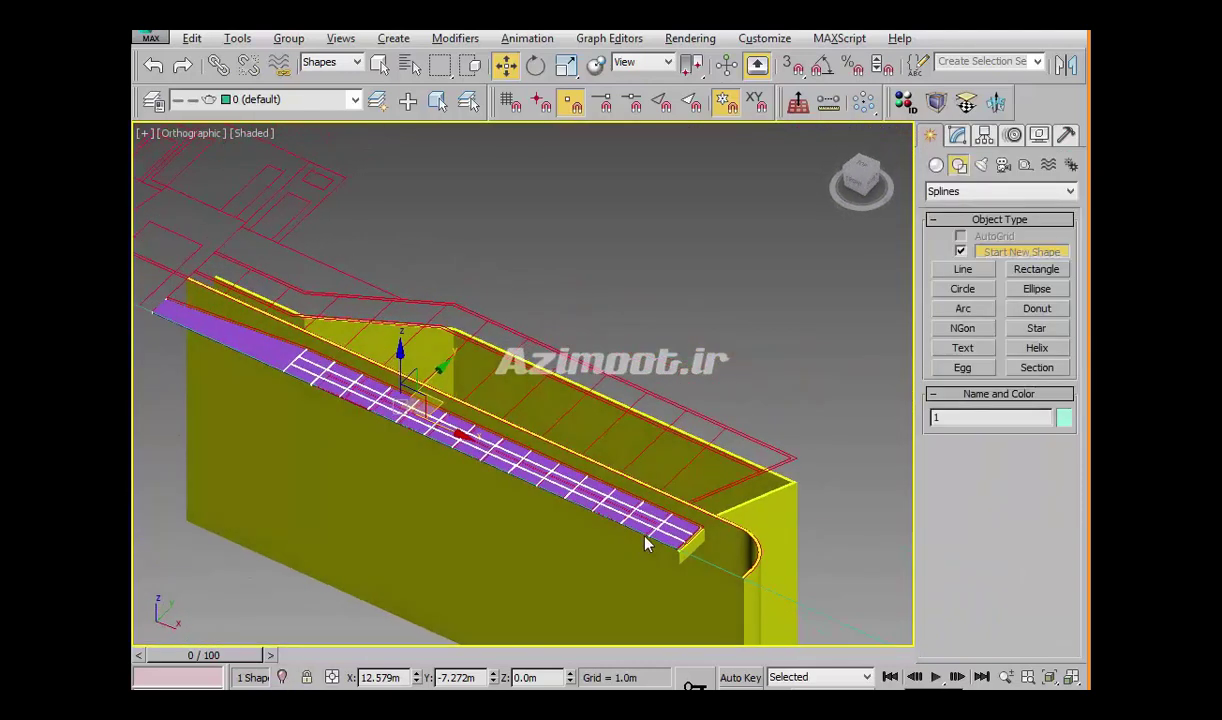
{"action": "scroll", "coordinate": [655, 530], "scroll_direction": "up", "scroll_amount": 3}
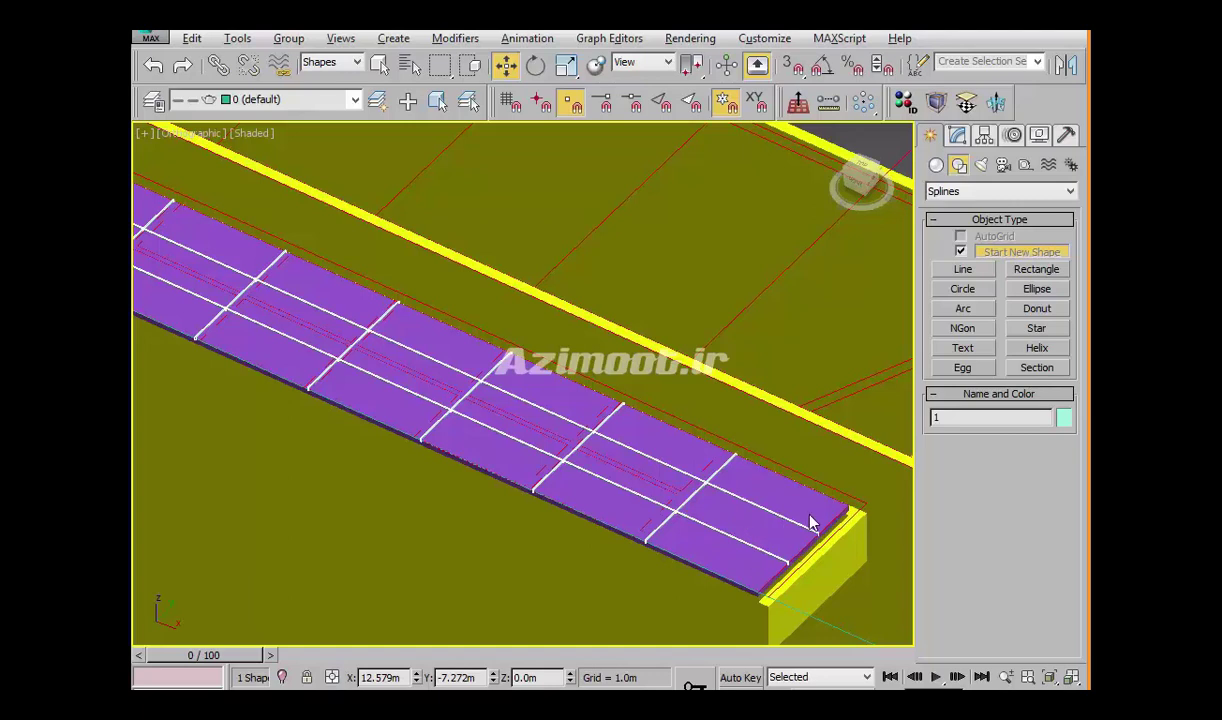
{"action": "scroll", "coordinate": [810, 521], "scroll_direction": "down", "scroll_amount": 3}
{"action": "middle_click_drag", "start_coordinate": [799, 565], "coordinate": [828, 580], "text": "alt"}
{"action": "scroll", "coordinate": [828, 580], "scroll_direction": "up", "scroll_amount": 4}
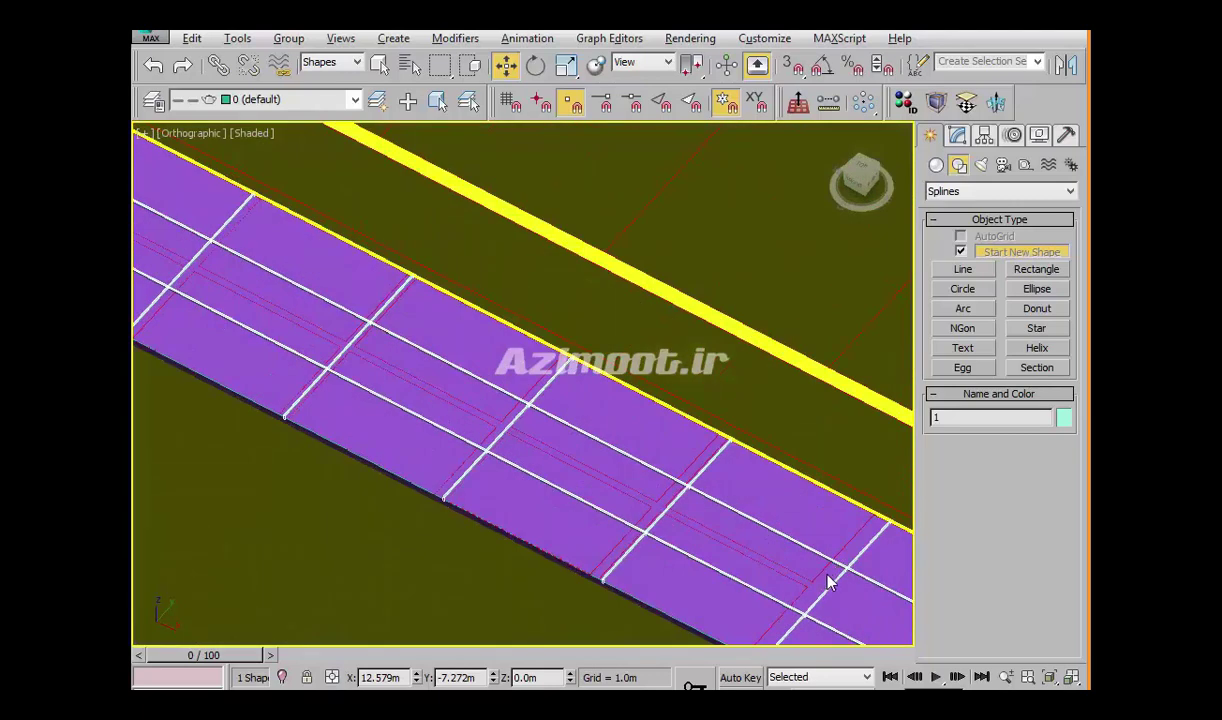
{"action": "scroll", "coordinate": [815, 578], "scroll_direction": "down", "scroll_amount": 1}
{"action": "scroll", "coordinate": [740, 560], "scroll_direction": "down", "scroll_amount": 1}
{"action": "scroll", "coordinate": [700, 520], "scroll_direction": "down", "scroll_amount": 2}
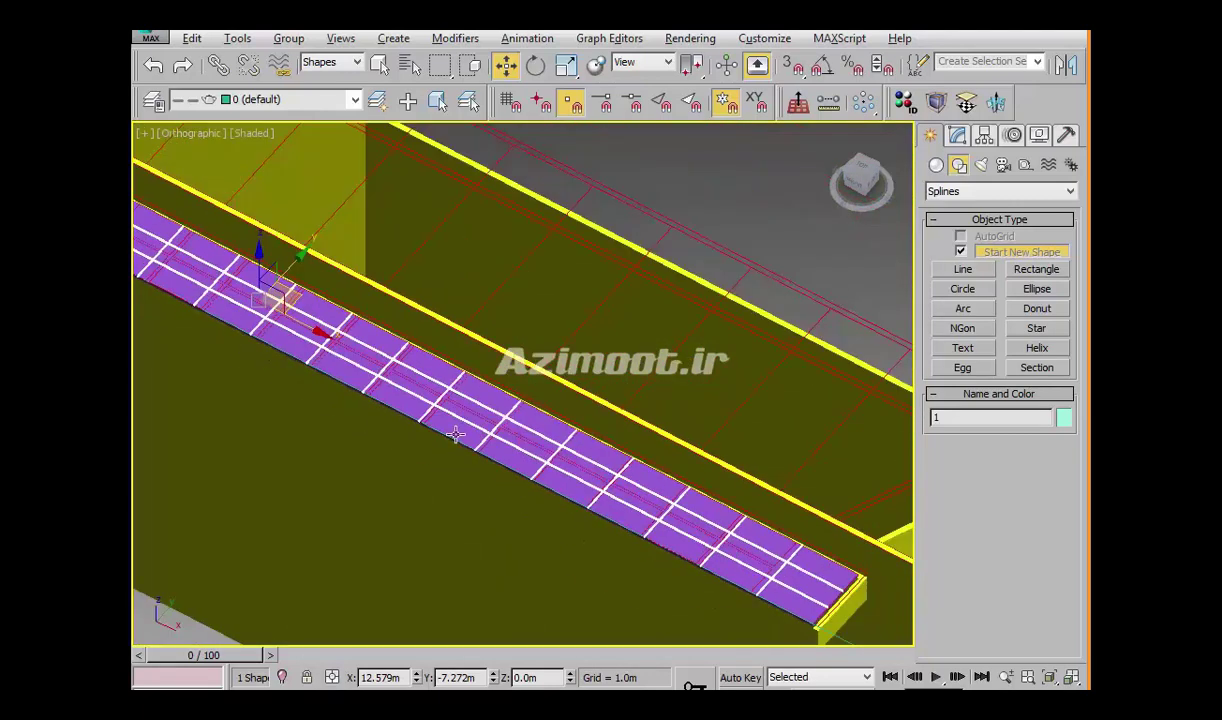
{"action": "scroll", "coordinate": [632, 421], "scroll_direction": "up", "scroll_amount": 2}
{"action": "scroll", "coordinate": [632, 421], "scroll_direction": "down", "scroll_amount": 2}
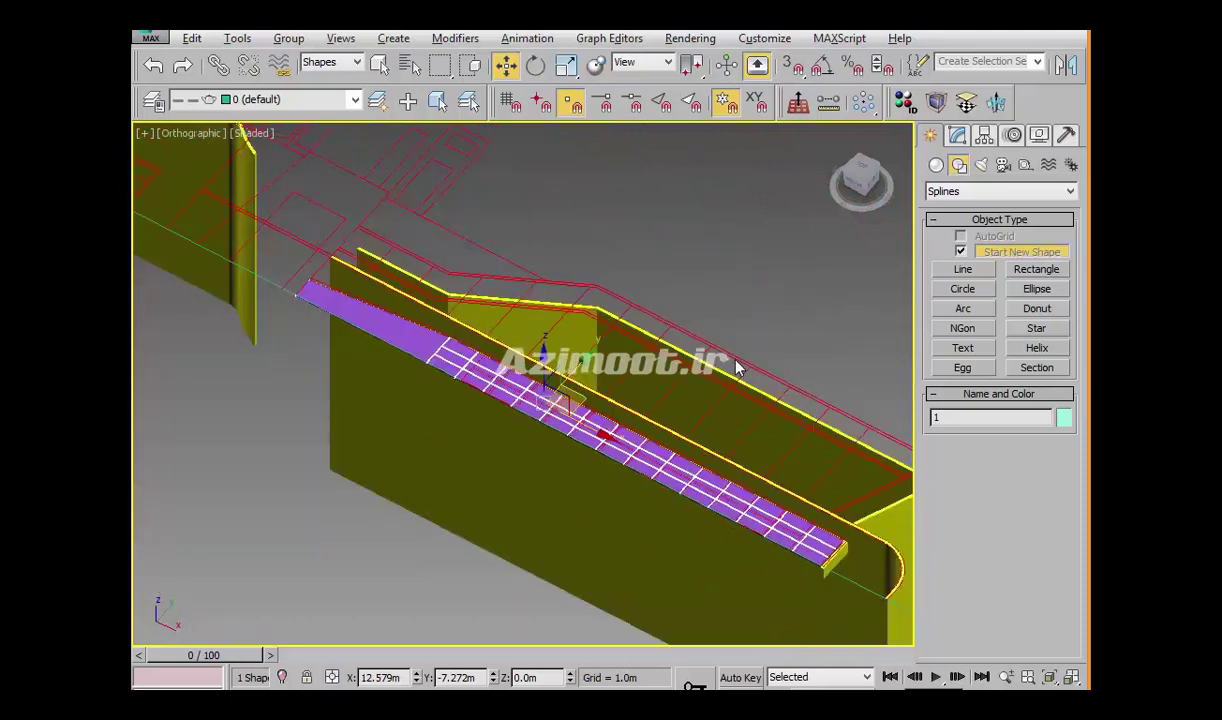
Select the first tile outline polyline on the walkway slab
{"action": "right_click", "coordinate": [737, 368]}
{"action": "left_click", "coordinate": [755, 214]}
{"action": "scroll", "coordinate": [697, 490], "scroll_direction": "up", "scroll_amount": 4}
{"action": "scroll", "coordinate": [605, 444], "scroll_direction": "down", "scroll_amount": 1}
{"action": "scroll", "coordinate": [697, 405], "scroll_direction": "up", "scroll_amount": 2}
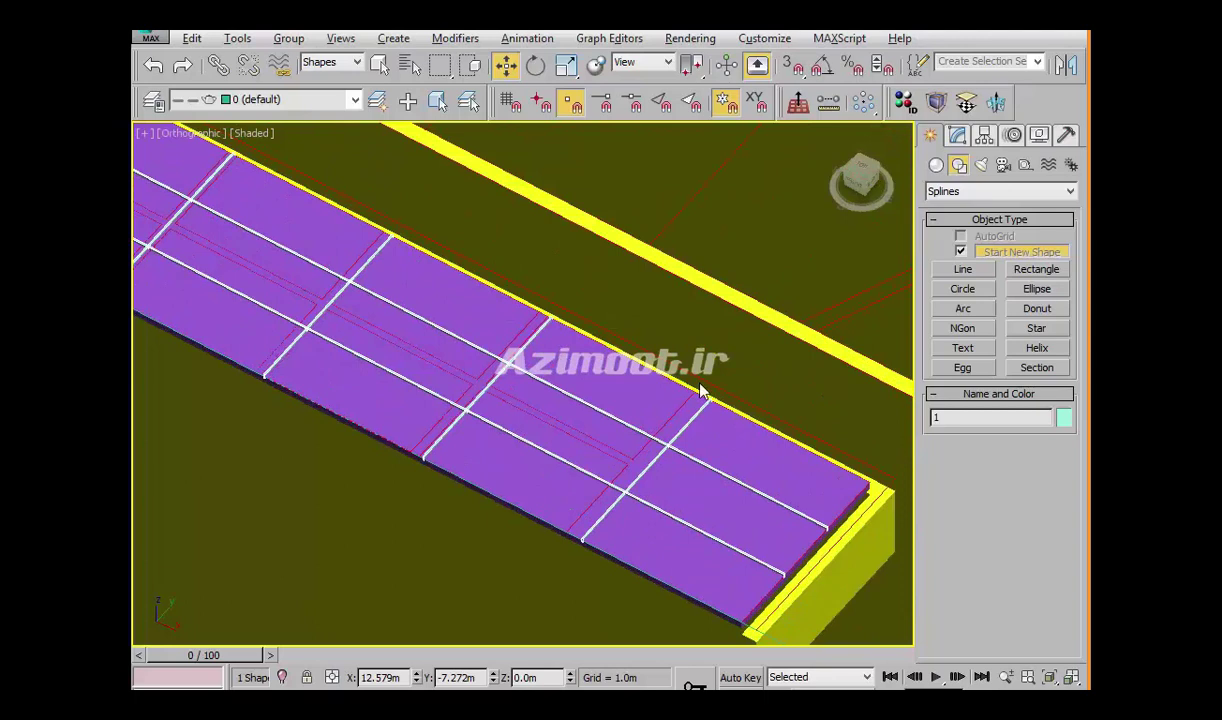
{"action": "left_click", "coordinate": [687, 400]}
{"action": "mouse_move", "coordinate": [586, 464]}
{"action": "middle_mouse_down", "text": "alt"}
{"action": "mouse_move", "coordinate": [797, 518]}
{"action": "mouse_move", "coordinate": [806, 498]}
{"action": "middle_mouse_up", "text": "alt"}
{"action": "scroll", "coordinate": [811, 497], "scroll_direction": "up", "scroll_amount": 2}
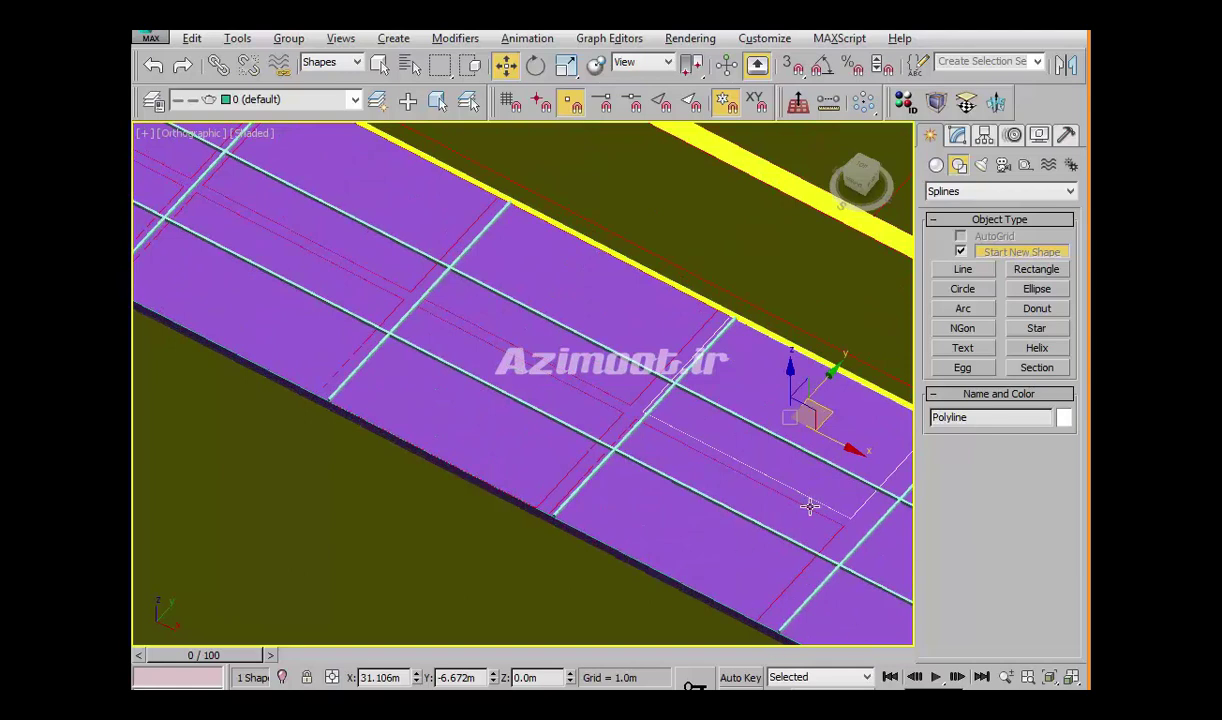
Ctrl-add more tile outline splines along the walkway to the selection
{"action": "left_click", "coordinate": [807, 507], "text": "ctrl"}
{"action": "mouse_move", "coordinate": [619, 441]}
{"action": "middle_mouse_down"}
{"action": "mouse_move", "coordinate": [757, 559]}
{"action": "mouse_move", "coordinate": [765, 529]}
{"action": "mouse_move", "coordinate": [571, 440]}
{"action": "mouse_move", "coordinate": [665, 473]}
{"action": "mouse_move", "coordinate": [593, 458]}
{"action": "mouse_move", "coordinate": [636, 446]}
{"action": "middle_mouse_up"}
{"action": "left_click", "coordinate": [753, 535], "text": "ctrl"}
{"action": "left_click", "coordinate": [687, 527], "text": "ctrl"}
{"action": "left_click", "coordinate": [765, 529], "text": "ctrl"}
{"action": "left_click", "coordinate": [771, 520], "text": "ctrl"}
{"action": "left_click", "coordinate": [678, 479], "text": "ctrl"}
{"action": "left_click", "coordinate": [648, 458], "text": "ctrl"}
{"action": "left_click", "coordinate": [600, 430], "text": "ctrl"}
{"action": "left_click", "coordinate": [600, 423], "text": "ctrl"}
{"action": "left_click", "coordinate": [661, 481], "text": "ctrl"}
{"action": "left_click", "coordinate": [661, 479], "text": "ctrl"}
{"action": "left_click", "coordinate": [684, 489], "text": "ctrl"}
{"action": "left_click", "coordinate": [597, 466], "text": "ctrl"}
{"action": "left_click", "coordinate": [630, 464], "text": "ctrl"}
{"action": "left_click", "coordinate": [606, 442], "text": "ctrl"}
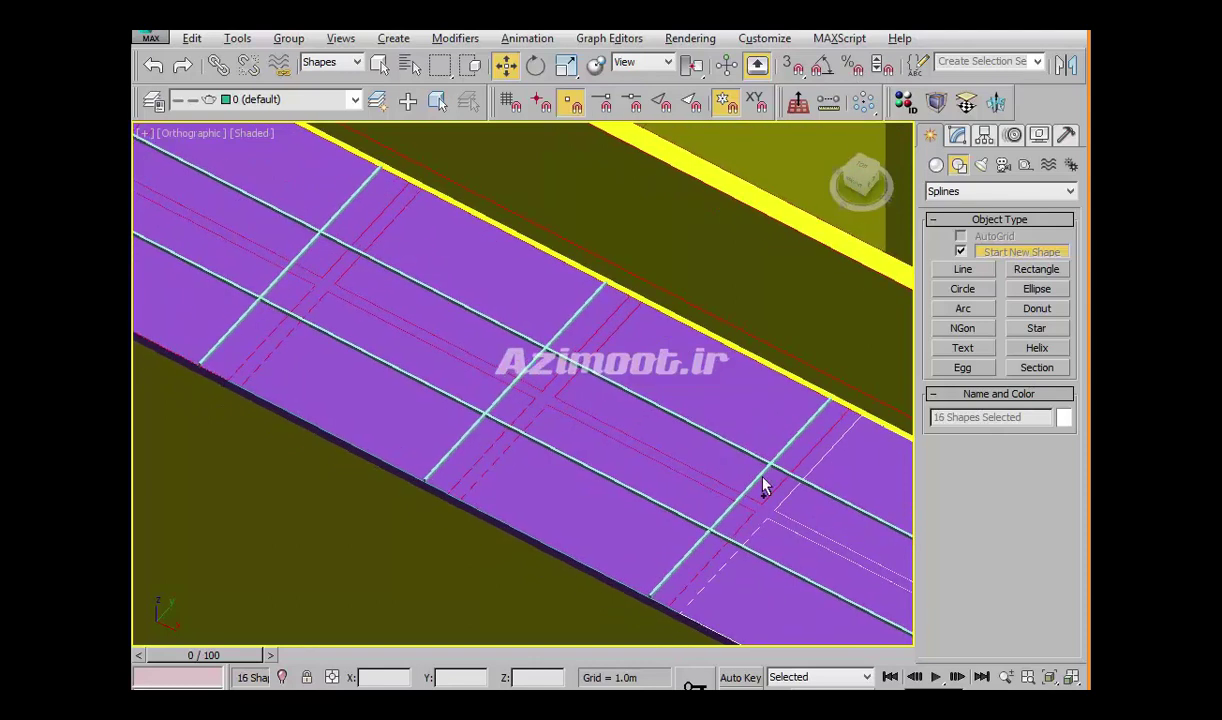
{"action": "left_click", "coordinate": [719, 480], "text": "ctrl"}
{"action": "left_click", "coordinate": [704, 486], "text": "ctrl"}
Add the remaining tile outlines for 24 selected shapes and apply an Extrude modifier
{"action": "middle_click_drag", "start_coordinate": [704, 486], "coordinate": [639, 489]}
{"action": "left_click", "coordinate": [639, 489], "text": "ctrl"}
{"action": "left_click", "coordinate": [449, 439], "text": "ctrl"}
{"action": "middle_click_drag", "start_coordinate": [449, 439], "coordinate": [680, 605]}
{"action": "left_click", "coordinate": [650, 543], "text": "ctrl"}
{"action": "left_click", "coordinate": [655, 528], "text": "ctrl"}
{"action": "middle_click_drag", "start_coordinate": [655, 528], "coordinate": [728, 560], "text": "alt"}
{"action": "left_click", "coordinate": [676, 563], "text": "ctrl"}
{"action": "left_click", "coordinate": [735, 505], "text": "ctrl"}
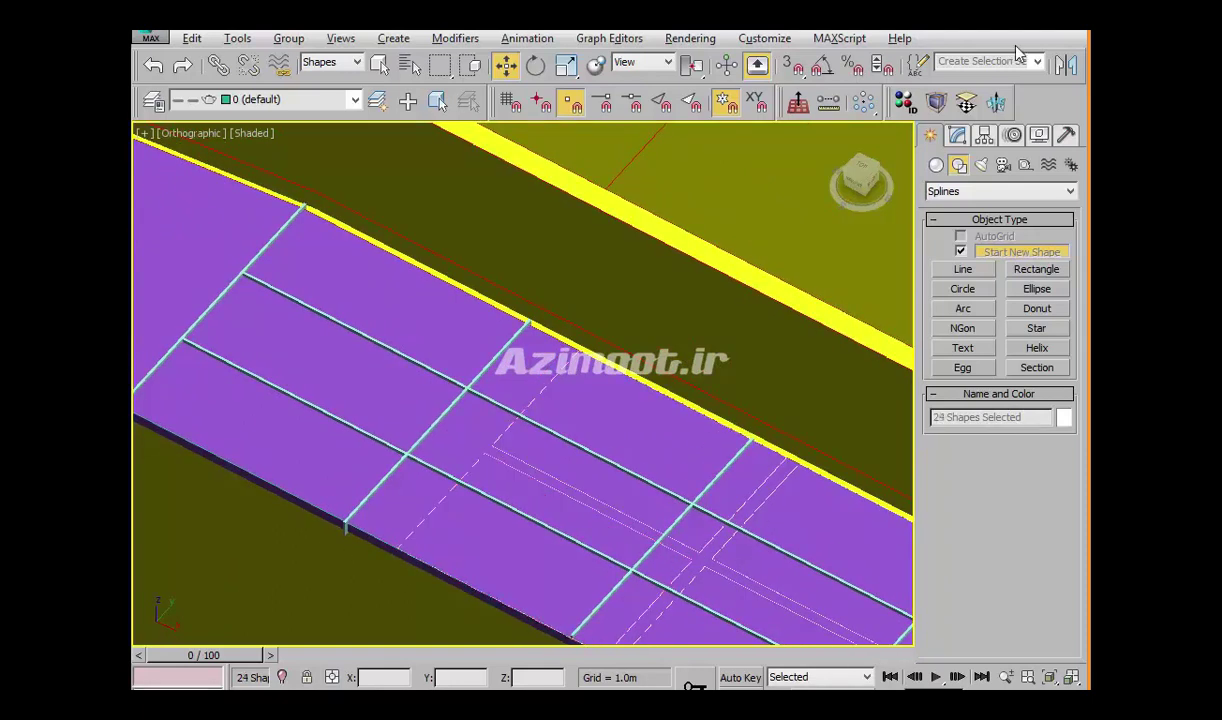
{"action": "left_click", "coordinate": [936, 102]}
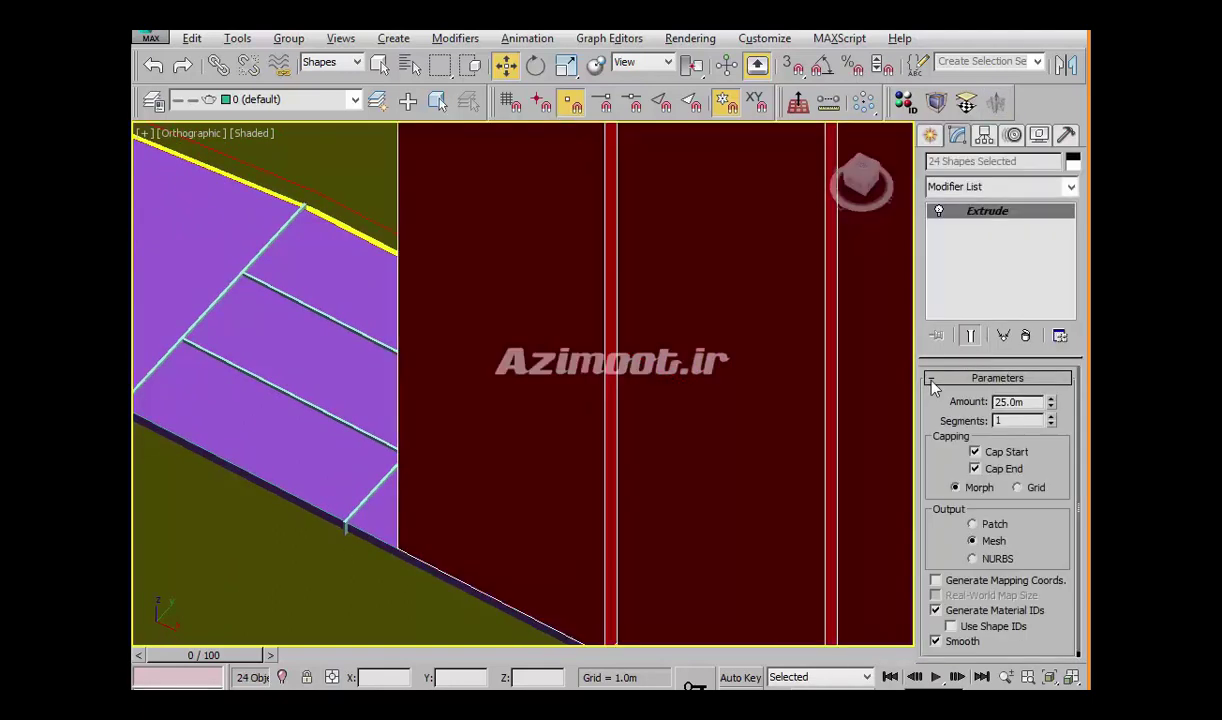
Set the tile Extrude Amount to 0 and view the whole red and purple strip
{"action": "double_click", "coordinate": [1035, 402]}
{"action": "type", "text": "0"}
{"action": "key", "text": "Return"}
{"action": "scroll", "coordinate": [464, 319], "scroll_direction": "down", "scroll_amount": 1}
{"action": "scroll", "coordinate": [464, 319], "scroll_direction": "down", "scroll_amount": 4}
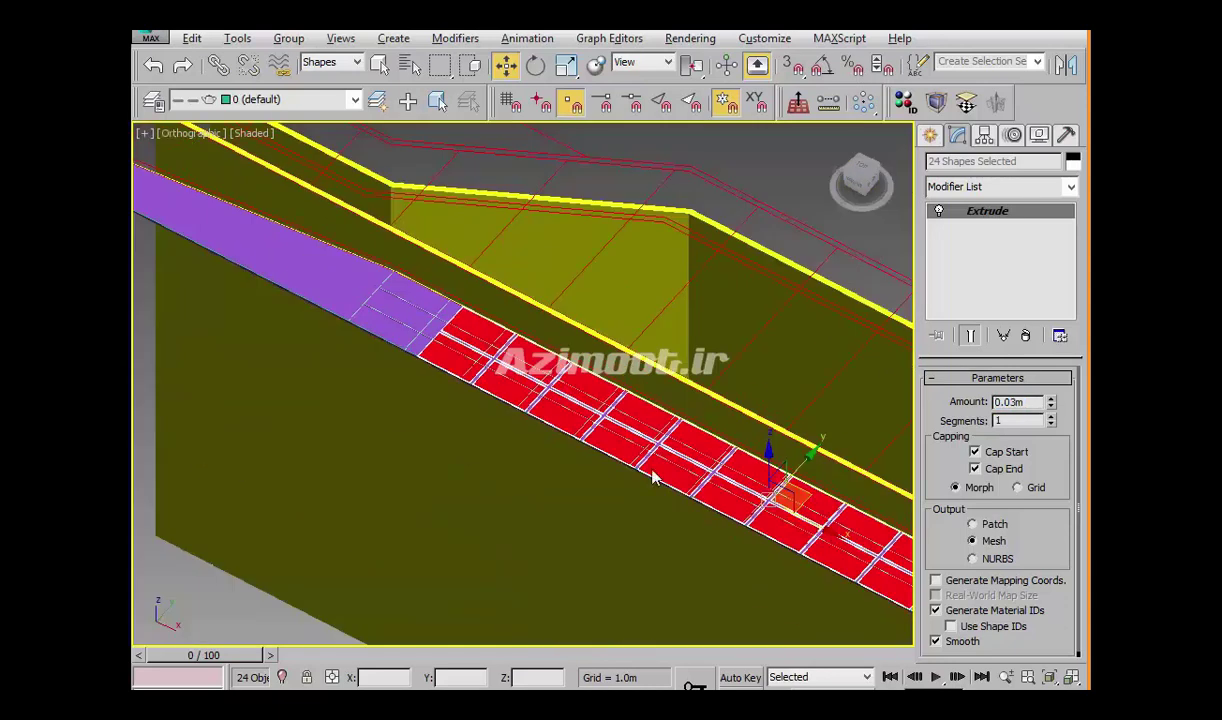
{"action": "middle_click_drag", "start_coordinate": [649, 477], "coordinate": [635, 396]}
{"action": "scroll", "coordinate": [635, 396], "scroll_direction": "up", "scroll_amount": 3}
{"action": "scroll", "coordinate": [664, 418], "scroll_direction": "up", "scroll_amount": 2}
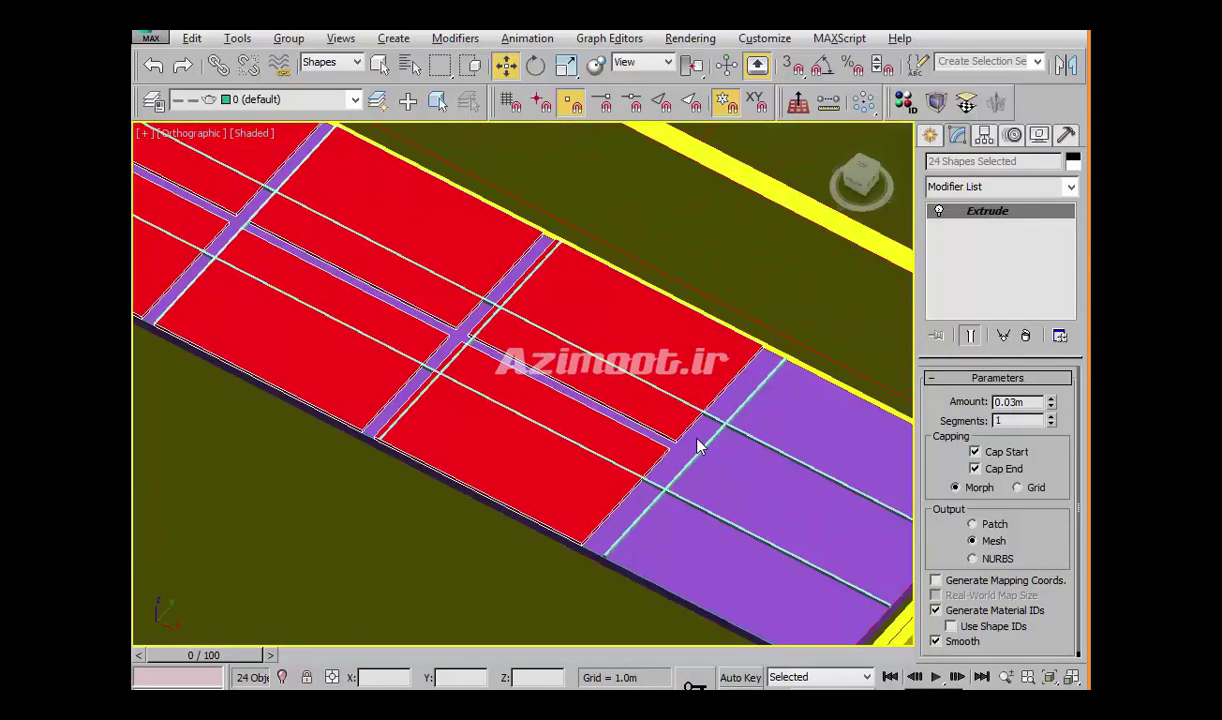
{"action": "scroll", "coordinate": [716, 438], "scroll_direction": "up", "scroll_amount": 2}
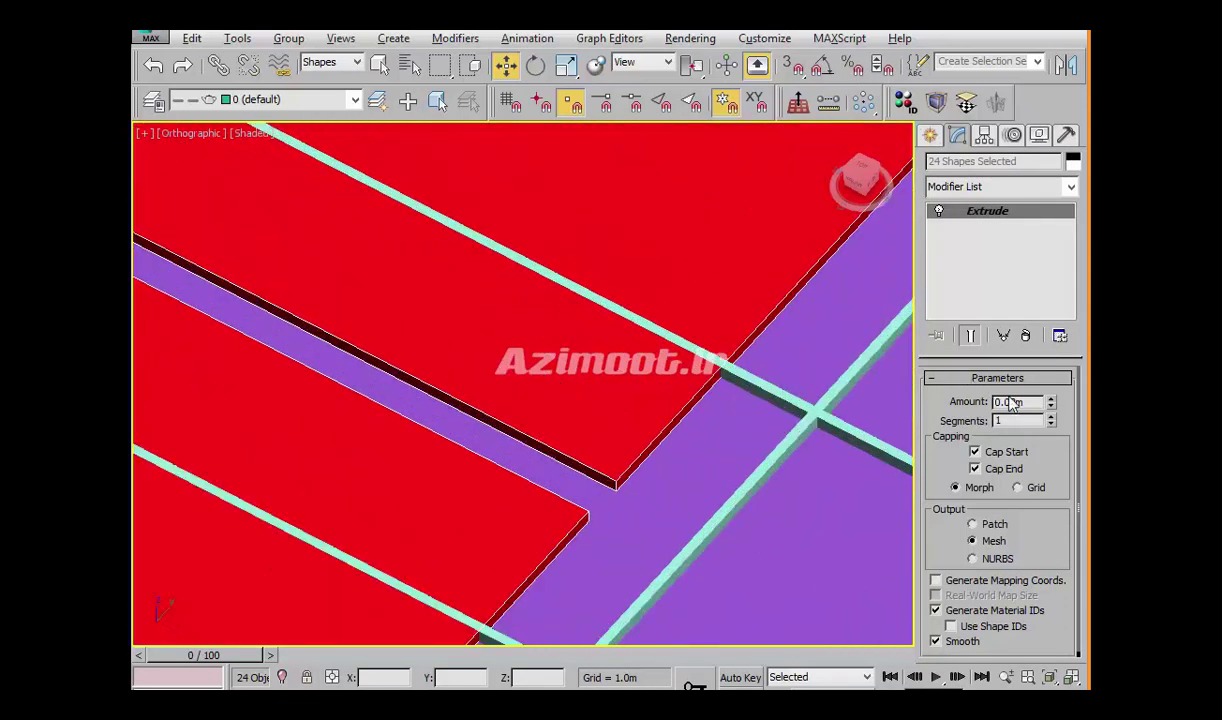
Change the tile Extrude Amount to 0.5m, then settle on 0.1m
{"action": "left_click_drag", "start_coordinate": [1030, 403], "coordinate": [929, 395]}
{"action": "type", "text": "0.5"}
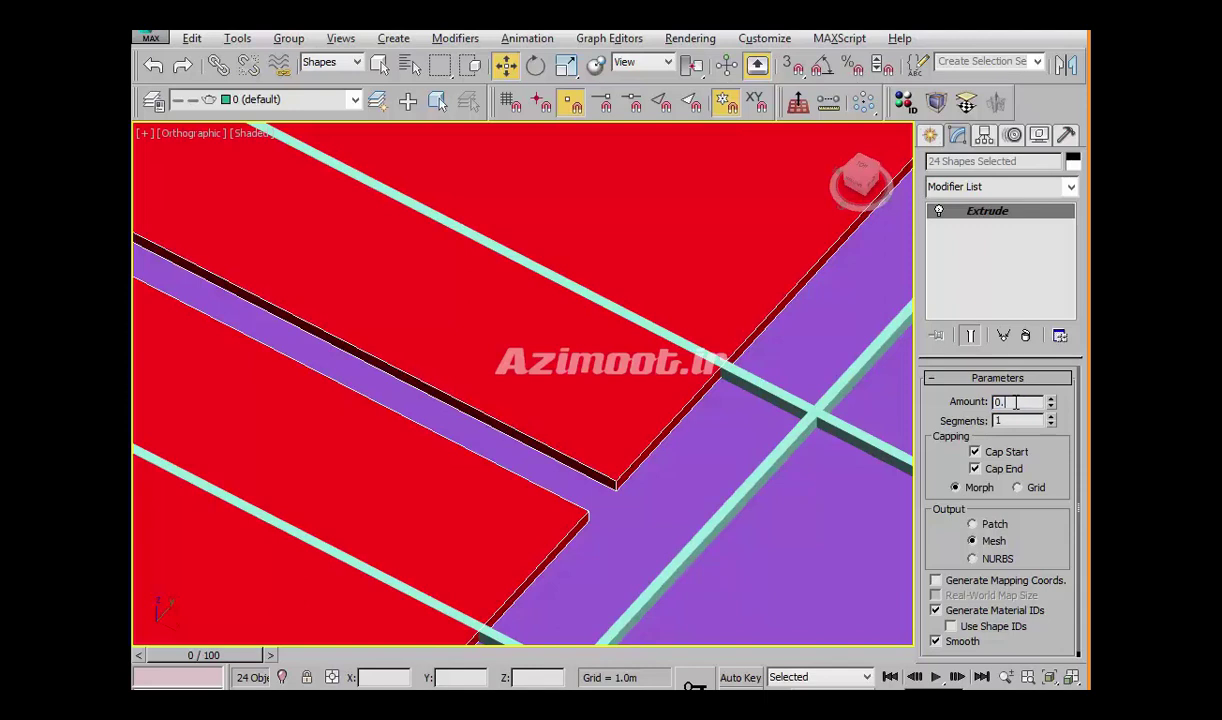
{"action": "key", "text": "Return"}
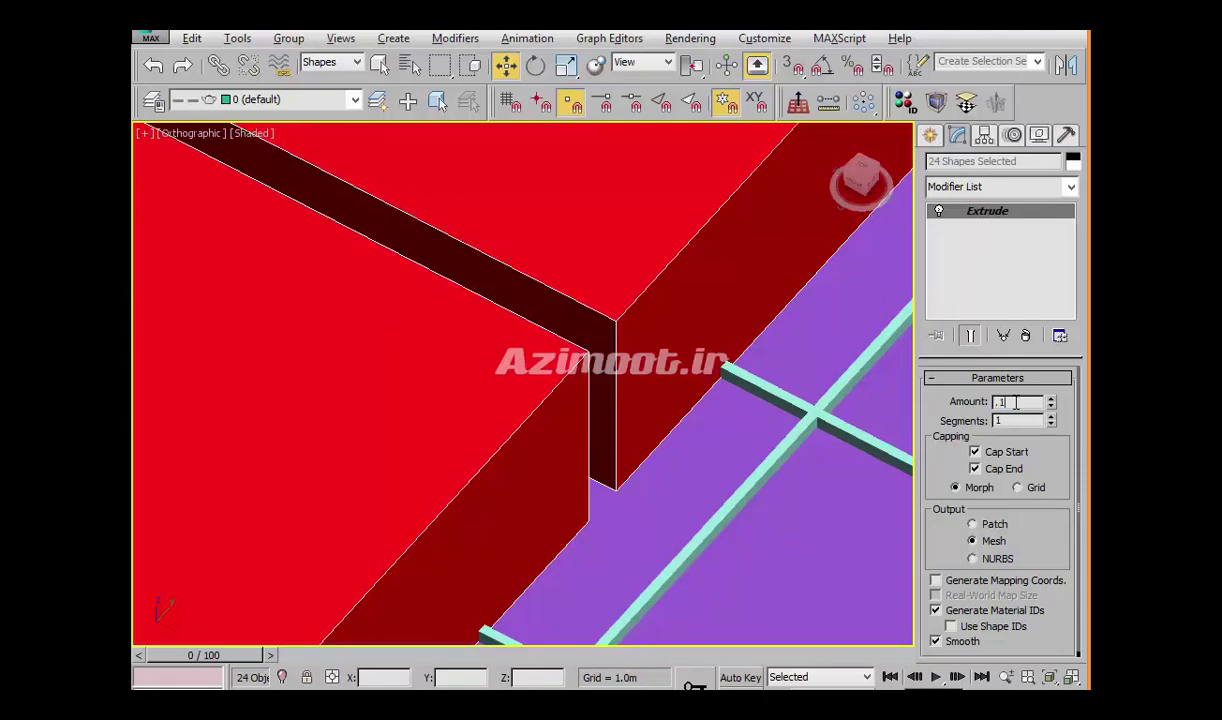
{"action": "key", "text": "Return"}
{"action": "scroll", "coordinate": [627, 346], "scroll_direction": "down", "scroll_amount": 2}
{"action": "scroll", "coordinate": [636, 352], "scroll_direction": "down", "scroll_amount": 3}
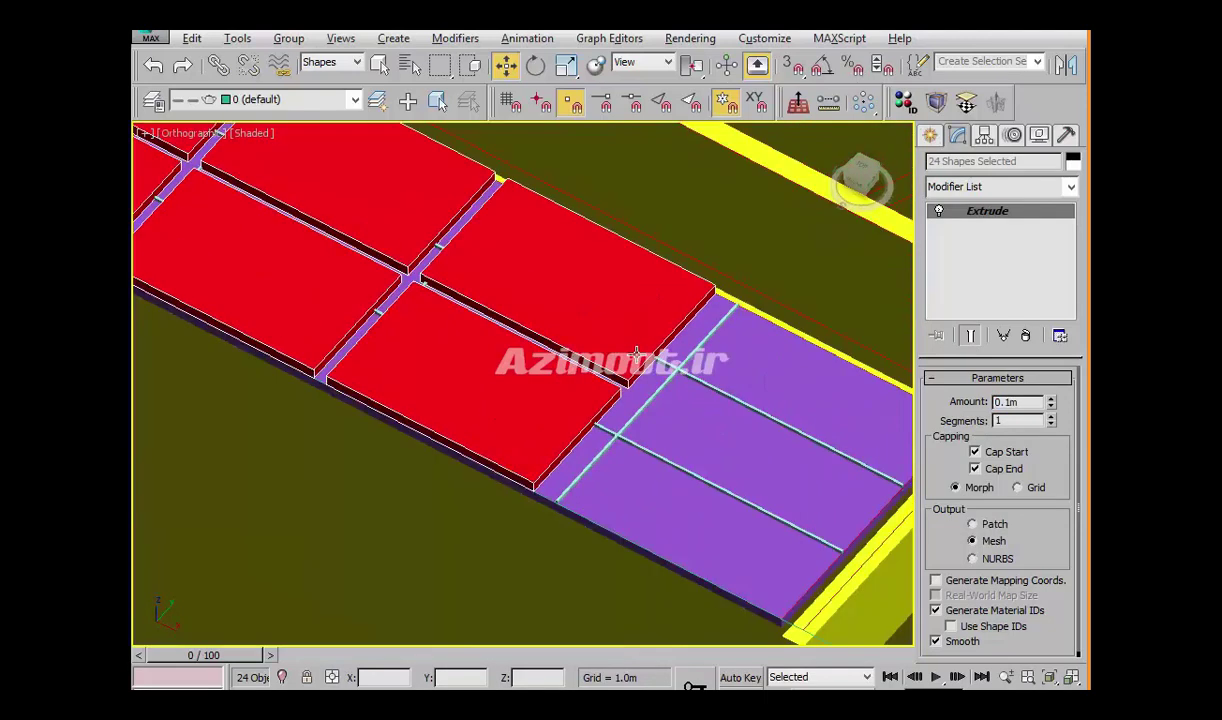
Switch to Shapes > Splines and orbit to view the walls and walkway at an angle
{"action": "left_click", "coordinate": [930, 134]}
{"action": "scroll", "coordinate": [648, 424], "scroll_direction": "down", "scroll_amount": 2}
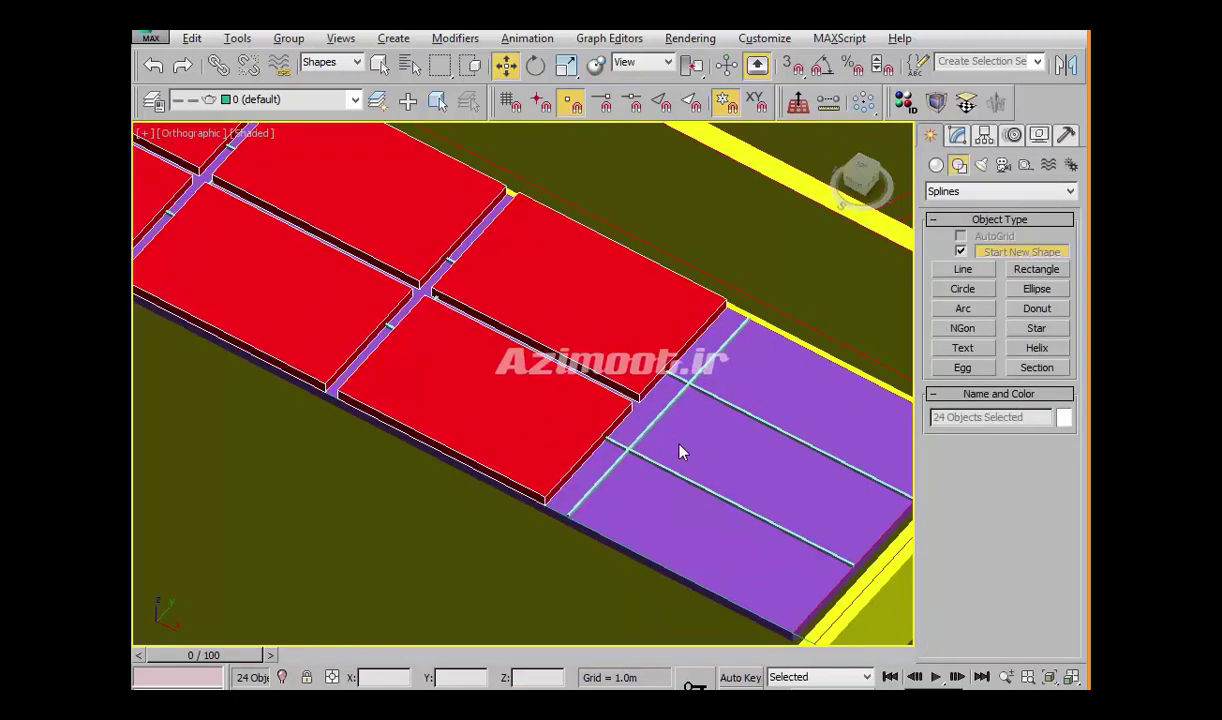
{"action": "scroll", "coordinate": [522, 428], "scroll_direction": "down", "scroll_amount": 3}
{"action": "mouse_move", "coordinate": [522, 428]}
{"action": "middle_mouse_down", "text": "alt"}
{"action": "mouse_move", "coordinate": [655, 496]}
{"action": "mouse_move", "coordinate": [352, 455]}
{"action": "mouse_move", "coordinate": [769, 624]}
{"action": "middle_mouse_up", "text": "alt"}
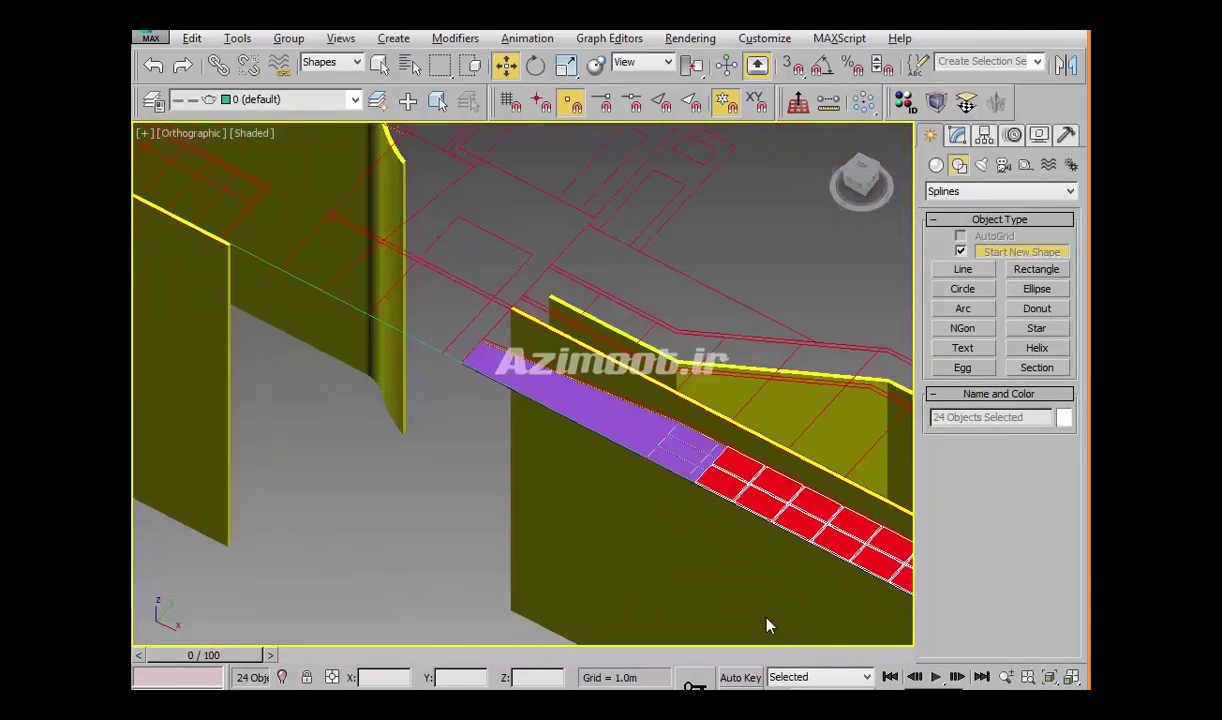
{"action": "scroll", "coordinate": [510, 398], "scroll_direction": "up", "scroll_amount": 2}
{"action": "scroll", "coordinate": [524, 409], "scroll_direction": "up", "scroll_amount": 2}
{"action": "scroll", "coordinate": [497, 384], "scroll_direction": "down", "scroll_amount": 5}
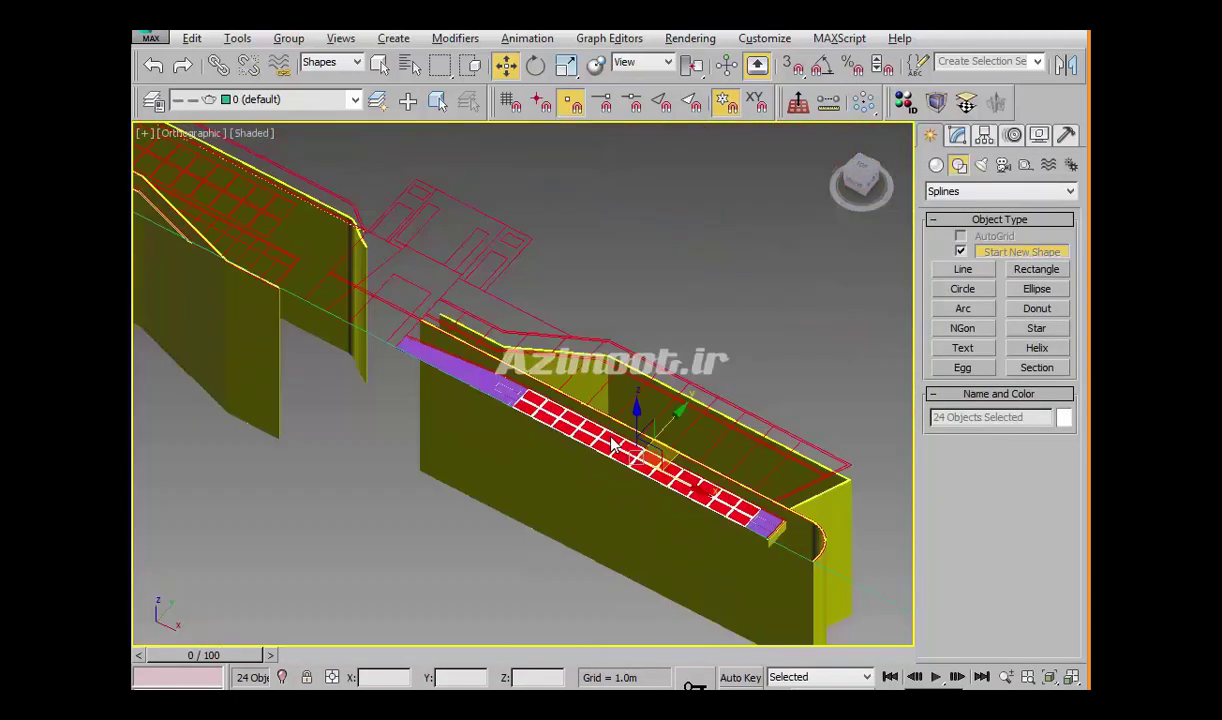
{"action": "scroll", "coordinate": [370, 350], "scroll_direction": "down", "scroll_amount": 2}
{"action": "scroll", "coordinate": [370, 350], "scroll_direction": "down", "scroll_amount": 2}
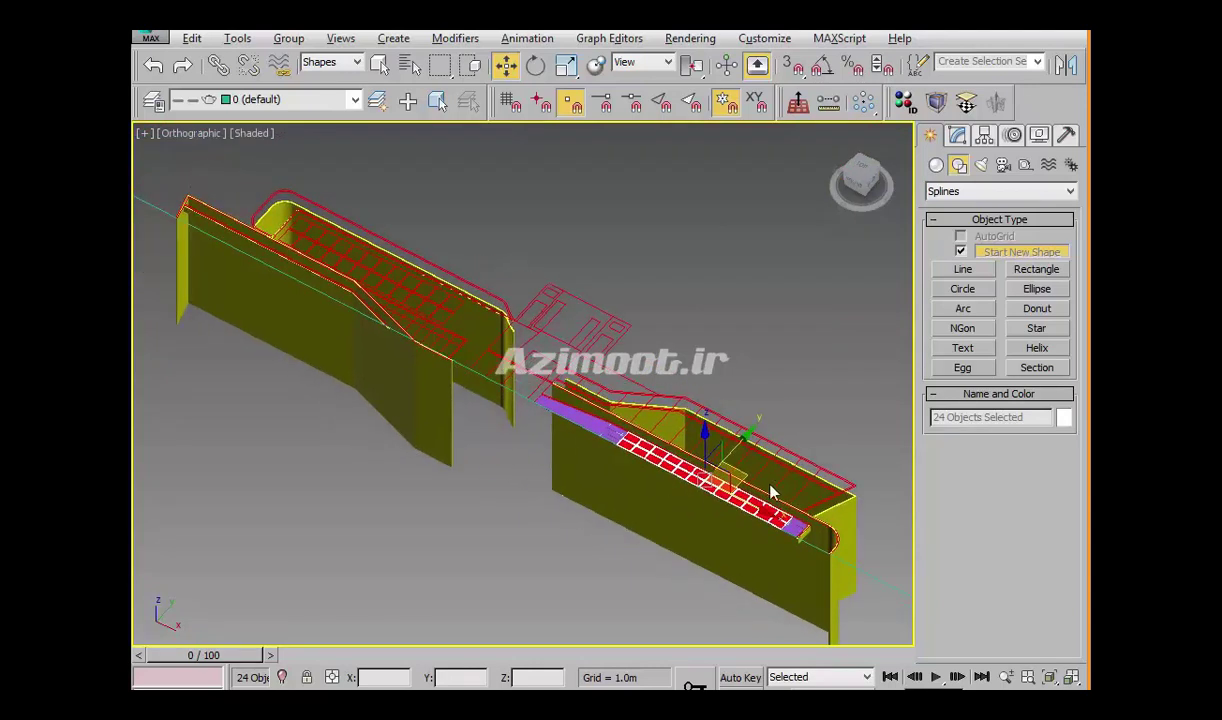
{"action": "scroll", "coordinate": [775, 500], "scroll_direction": "up", "scroll_amount": 5}
{"action": "scroll", "coordinate": [780, 585], "scroll_direction": "down", "scroll_amount": 2}
{"action": "scroll", "coordinate": [796, 554], "scroll_direction": "down", "scroll_amount": 1}
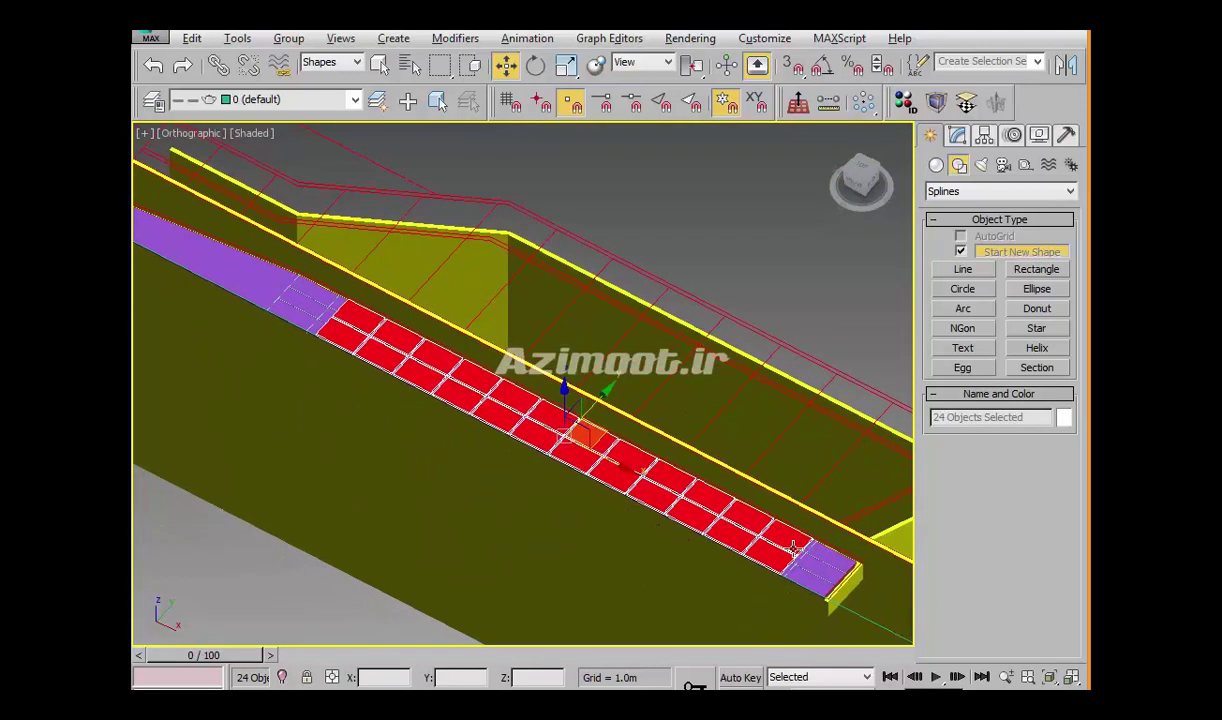
In Top view, draw vertex-snapped box Box001, 2.5m by 24.855m, over all the red tiles
{"action": "key", "text": "t"}
{"action": "key", "text": "z"}
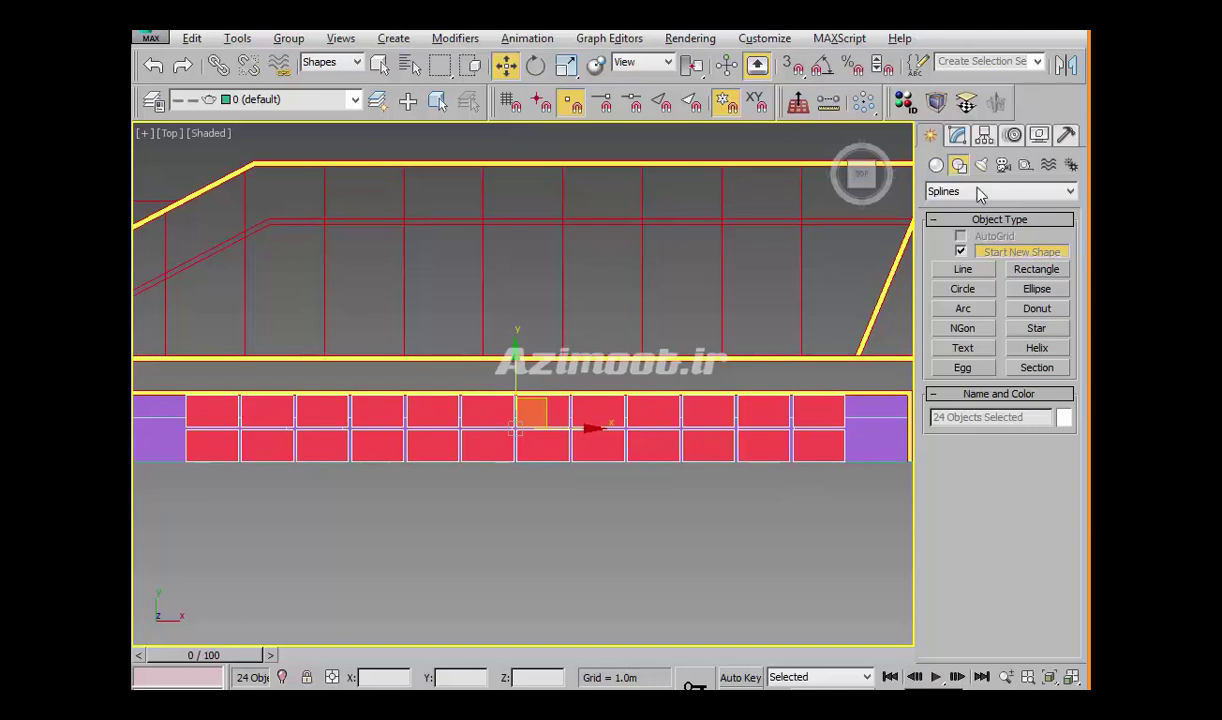
{"action": "left_click", "coordinate": [936, 165]}
{"action": "left_click", "coordinate": [963, 254]}
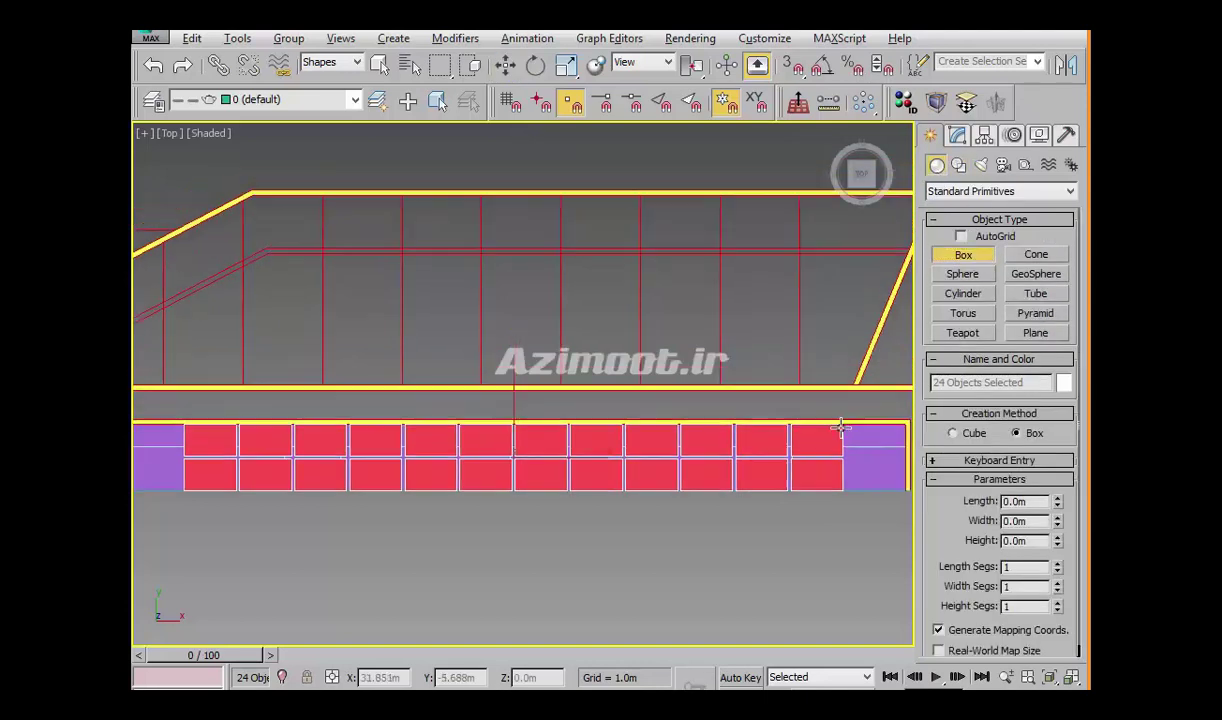
{"action": "right_click", "coordinate": [836, 432]}
{"action": "left_click", "coordinate": [793, 64]}
{"action": "left_click", "coordinate": [968, 258]}
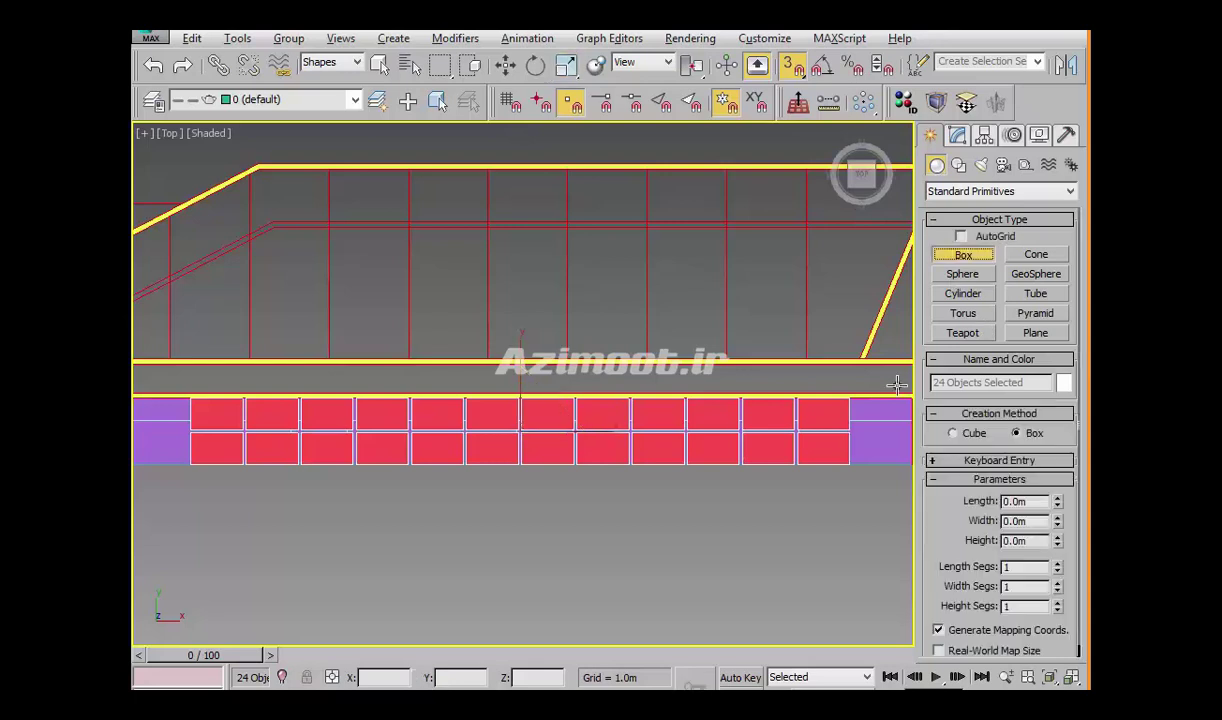
{"action": "mouse_move", "coordinate": [849, 470]}
{"action": "left_mouse_down"}
{"action": "mouse_move", "coordinate": [240, 388]}
{"action": "mouse_move", "coordinate": [192, 394]}
{"action": "left_mouse_up"}
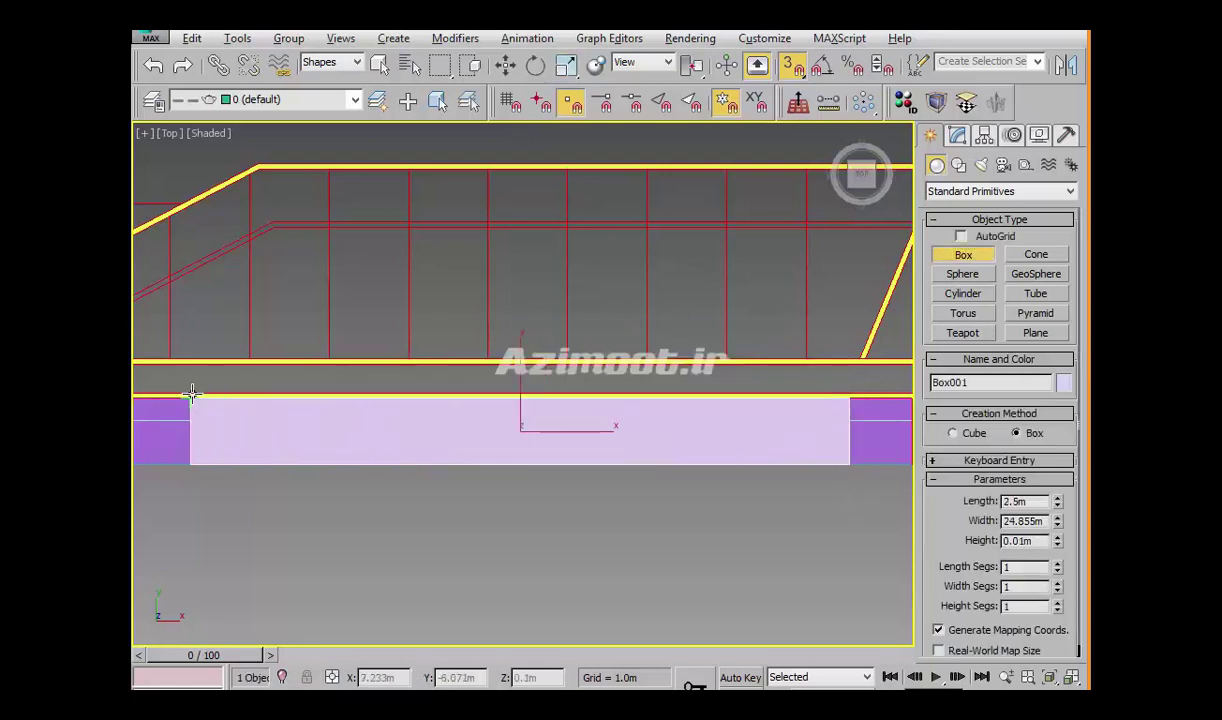
{"action": "right_click", "coordinate": [235, 469]}
Isolate Box001 and convert it to an Editable Poly
{"action": "mouse_move", "coordinate": [235, 469]}
{"action": "middle_mouse_down", "text": "alt"}
{"action": "mouse_move", "coordinate": [436, 436]}
{"action": "mouse_move", "coordinate": [389, 358]}
{"action": "middle_mouse_up", "text": "alt"}
{"action": "scroll", "coordinate": [389, 358], "scroll_direction": "up", "scroll_amount": 5}
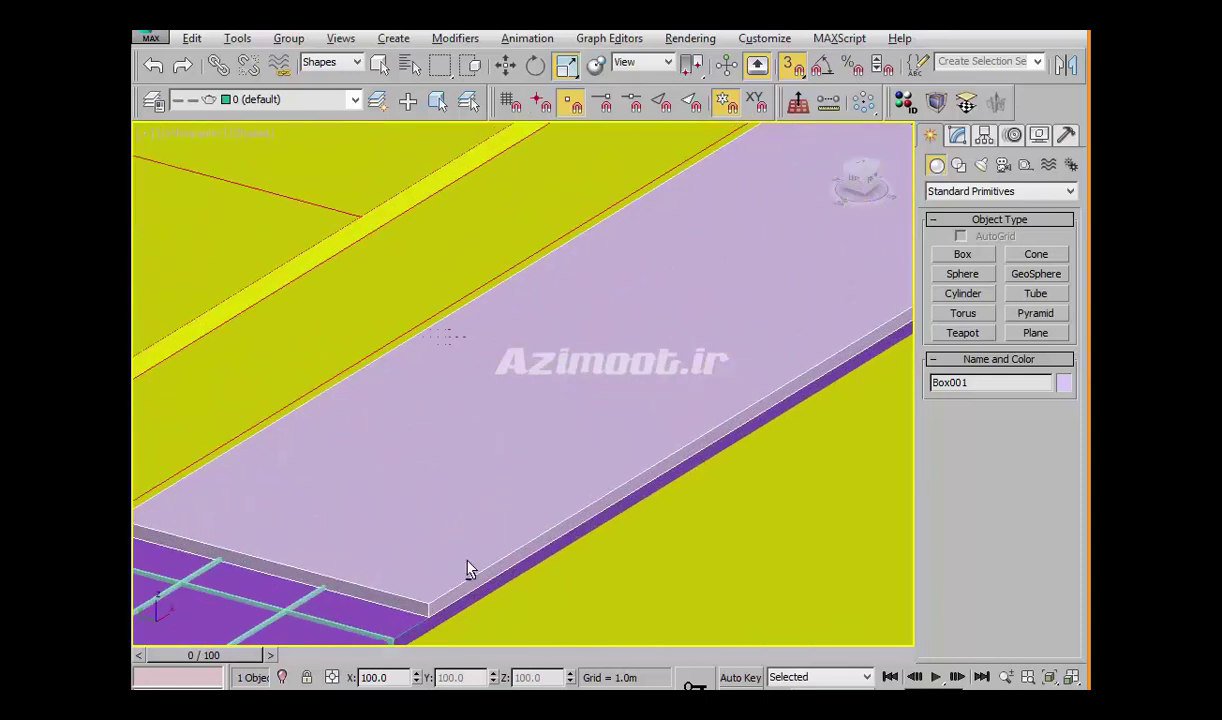
{"action": "key", "text": "alt+q"}
{"action": "scroll", "coordinate": [490, 480], "scroll_direction": "up", "scroll_amount": 3}
{"action": "scroll", "coordinate": [497, 435], "scroll_direction": "down", "scroll_amount": 6}
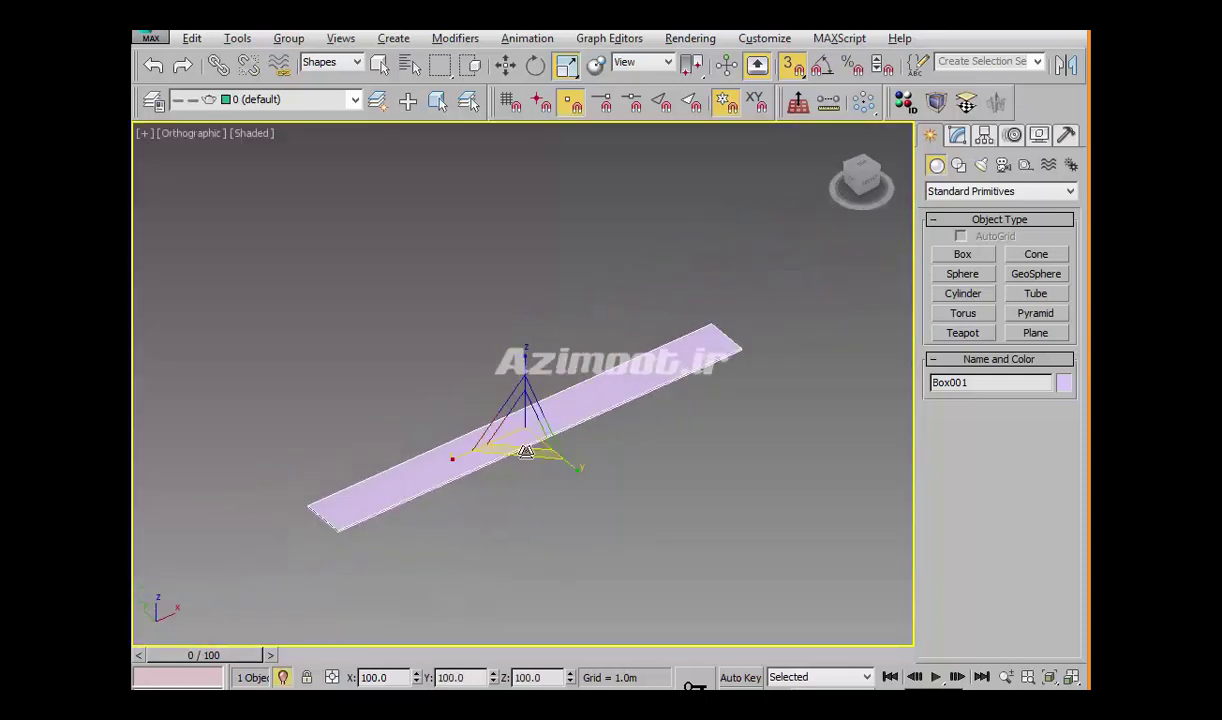
{"action": "key", "text": "F8"}
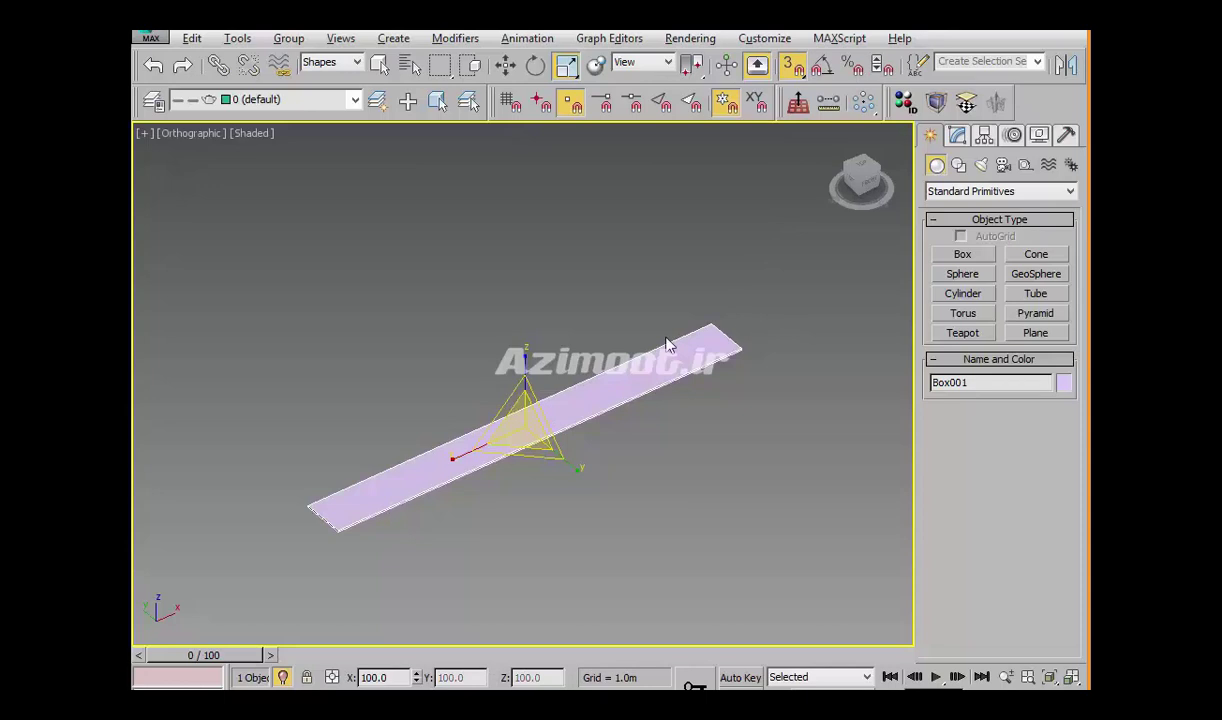
{"action": "right_click", "coordinate": [669, 345]}
{"action": "left_click", "coordinate": [830, 515]}
Connect the box's long edges with 11 cross edges
{"action": "left_click", "coordinate": [973, 398]}
{"action": "left_click_drag", "start_coordinate": [533, 350], "coordinate": [534, 352]}
{"action": "right_click", "coordinate": [587, 430]}
{"action": "left_click", "coordinate": [490, 498]}
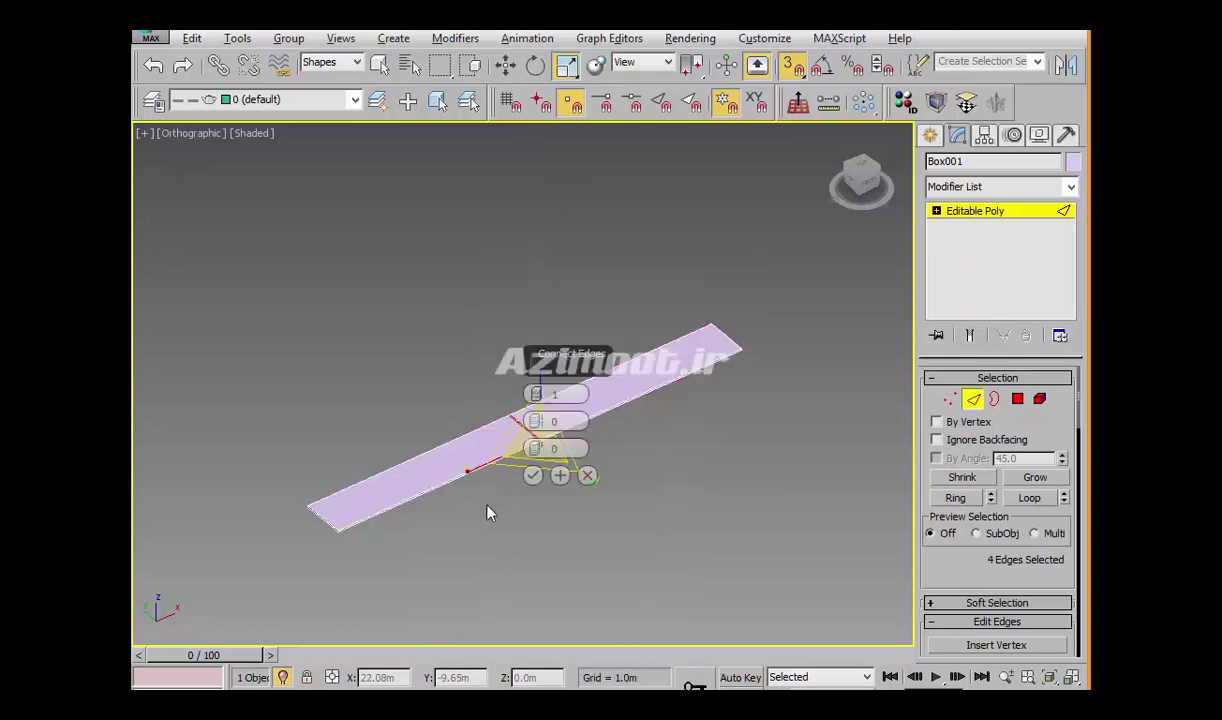
{"action": "left_click", "coordinate": [538, 392]}
{"action": "left_click_drag", "start_coordinate": [538, 396], "coordinate": [538, 340]}
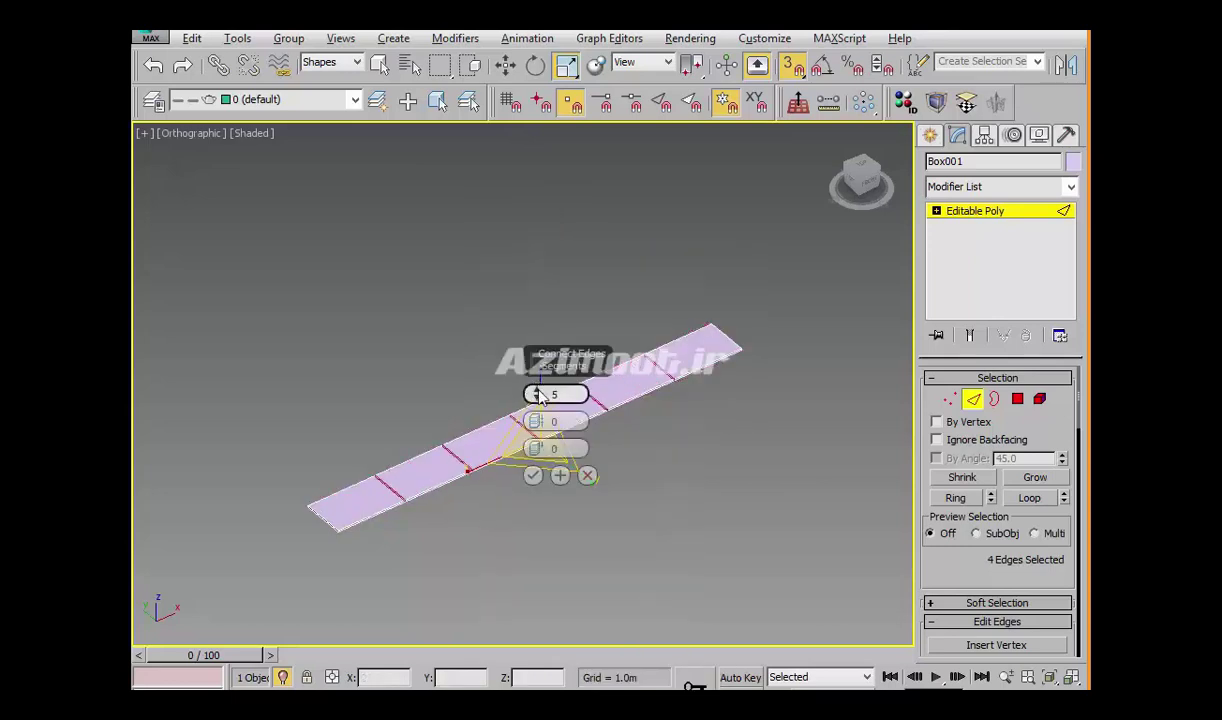
{"action": "left_click", "coordinate": [533, 476]}
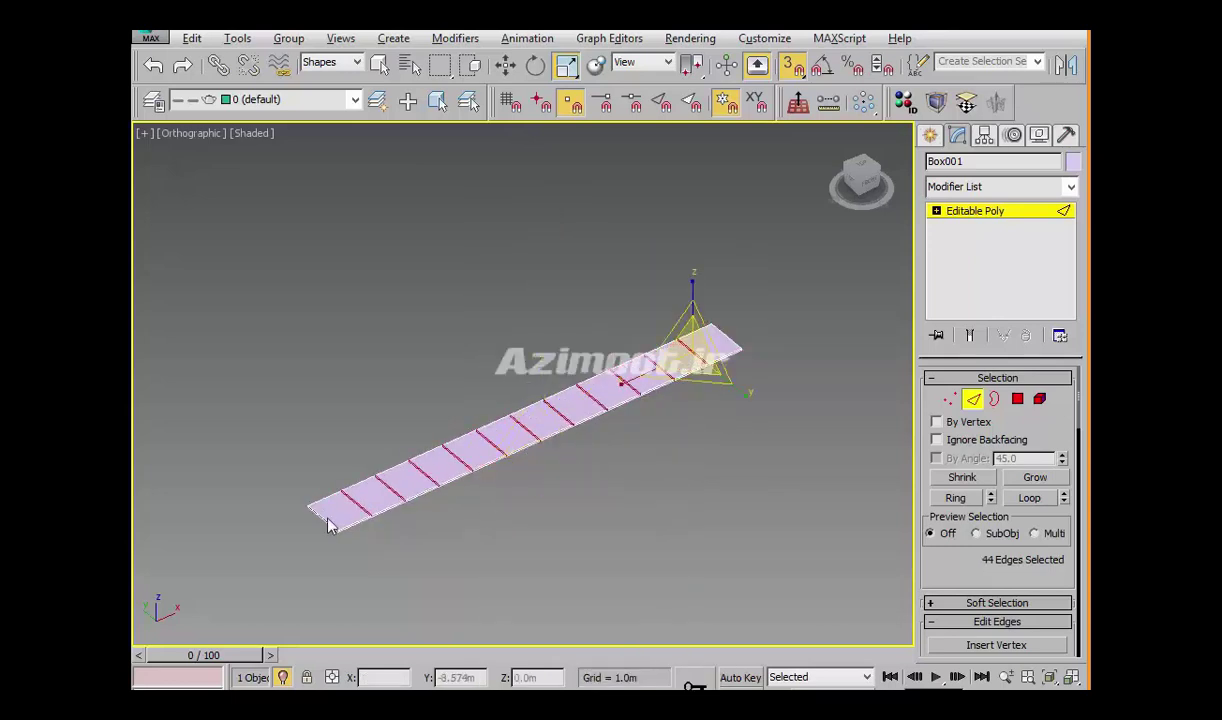
Ring-select the cross edges and connect them with one lengthwise centre edge
{"action": "left_click", "coordinate": [315, 508]}
{"action": "left_click", "coordinate": [956, 497]}
{"action": "right_click", "coordinate": [527, 372]}
{"action": "left_click", "coordinate": [510, 428]}
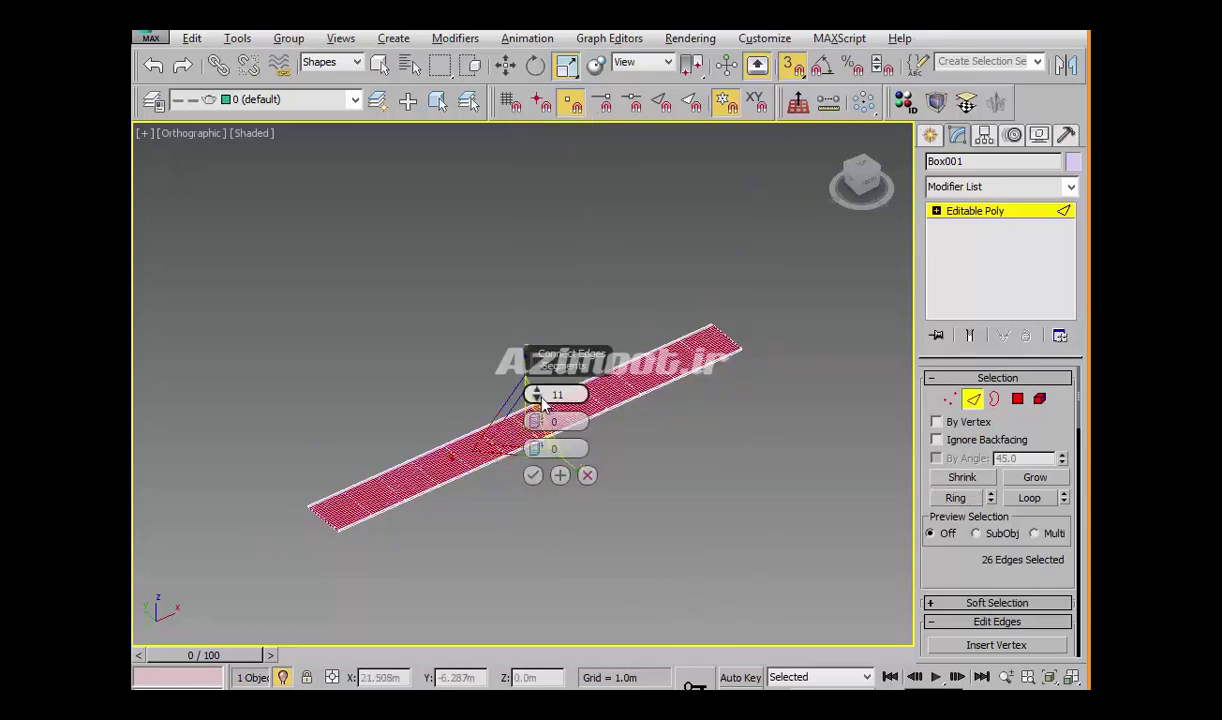
{"action": "left_click_drag", "start_coordinate": [537, 394], "coordinate": [516, 423]}
{"action": "left_click", "coordinate": [533, 476]}
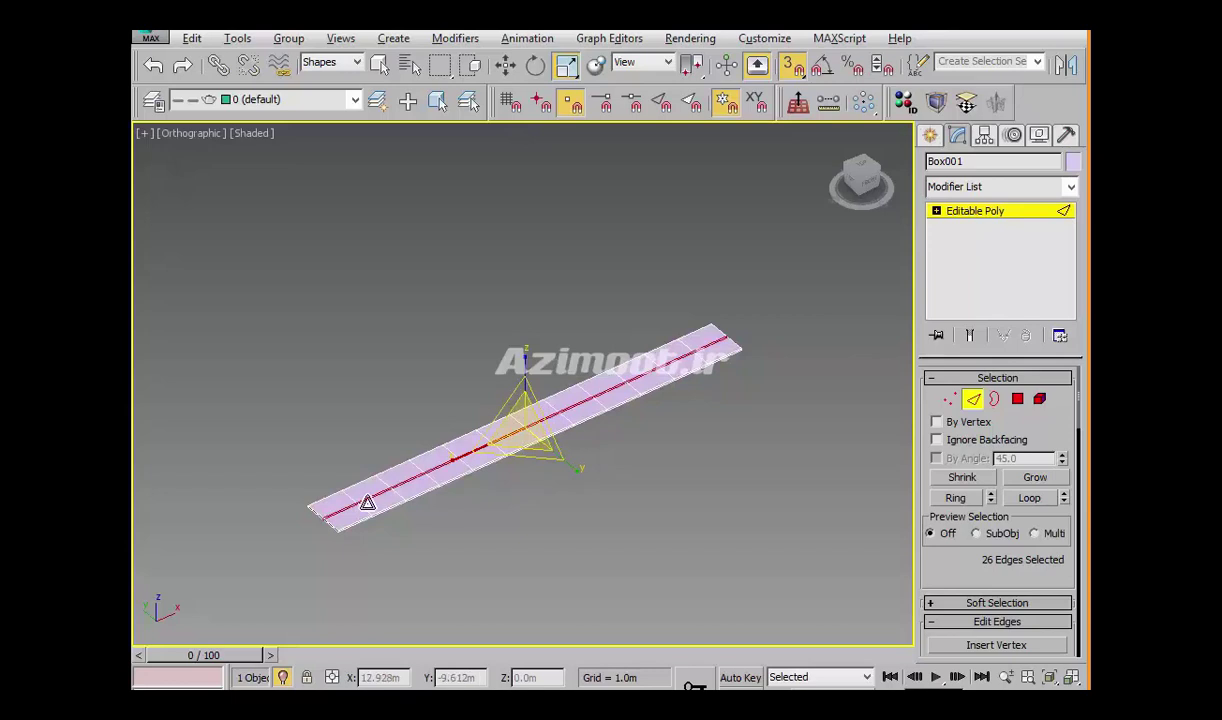
Select four more cross edges along the box
{"action": "scroll", "coordinate": [363, 502], "scroll_direction": "up", "scroll_amount": 3}
{"action": "scroll", "coordinate": [380, 505], "scroll_direction": "up", "scroll_amount": 2}
{"action": "left_click", "coordinate": [410, 508], "text": "ctrl"}
{"action": "left_click", "coordinate": [511, 471], "text": "ctrl"}
{"action": "left_click", "coordinate": [462, 428], "text": "ctrl"}
{"action": "left_click", "coordinate": [365, 472], "text": "ctrl"}
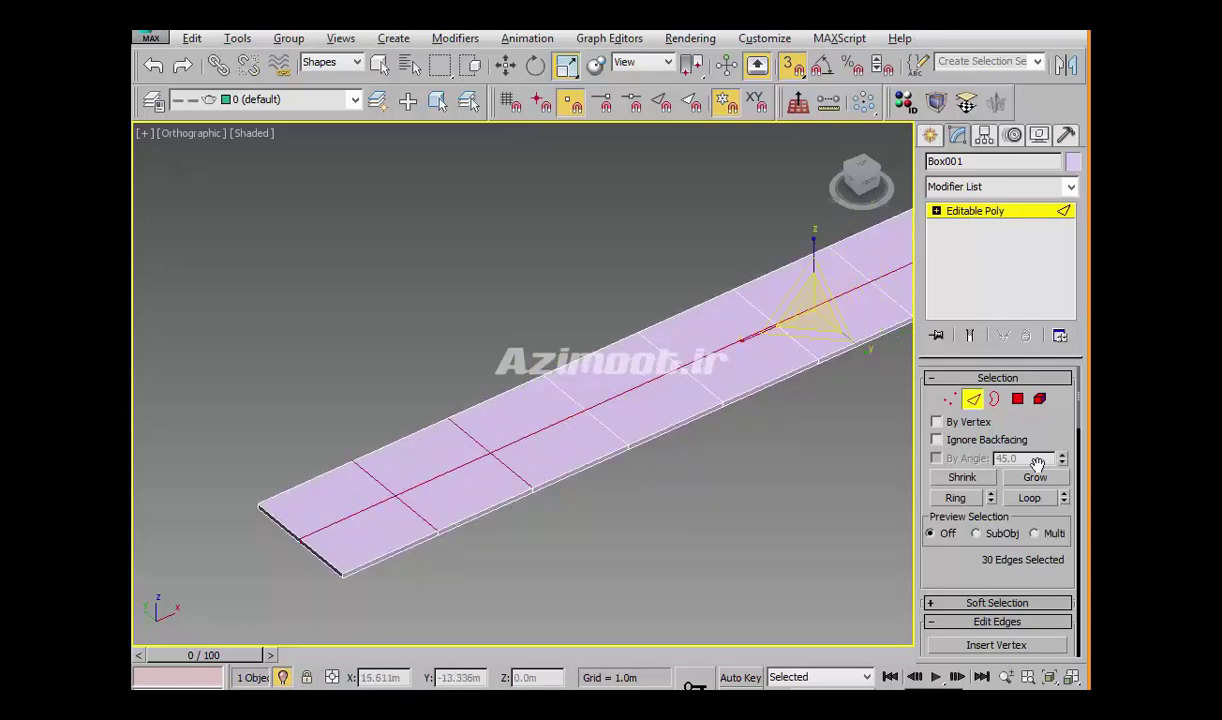
Select the full ring of cross seam edges running across the walkway slab
{"action": "left_click", "coordinate": [956, 498]}
{"action": "scroll", "coordinate": [764, 499], "scroll_direction": "up", "scroll_amount": 1}
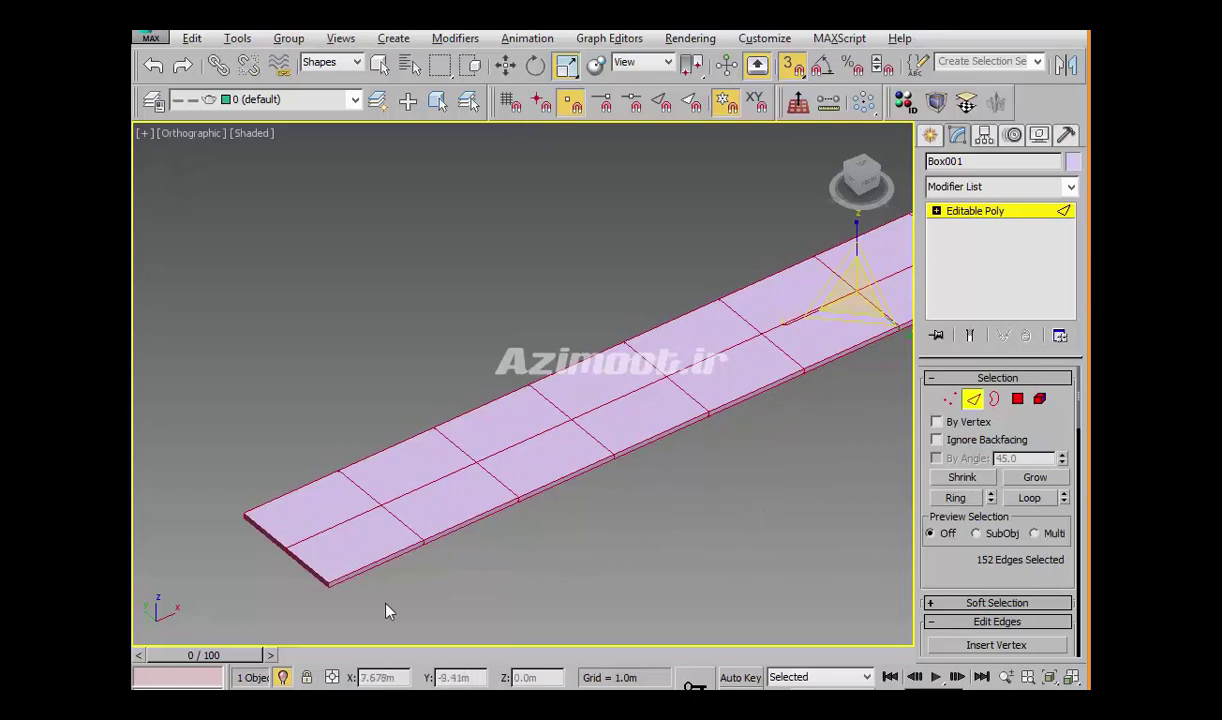
{"action": "left_click", "coordinate": [408, 535]}
{"action": "left_click", "coordinate": [408, 535]}
{"action": "left_click", "coordinate": [956, 498]}
{"action": "left_click", "coordinate": [360, 487]}
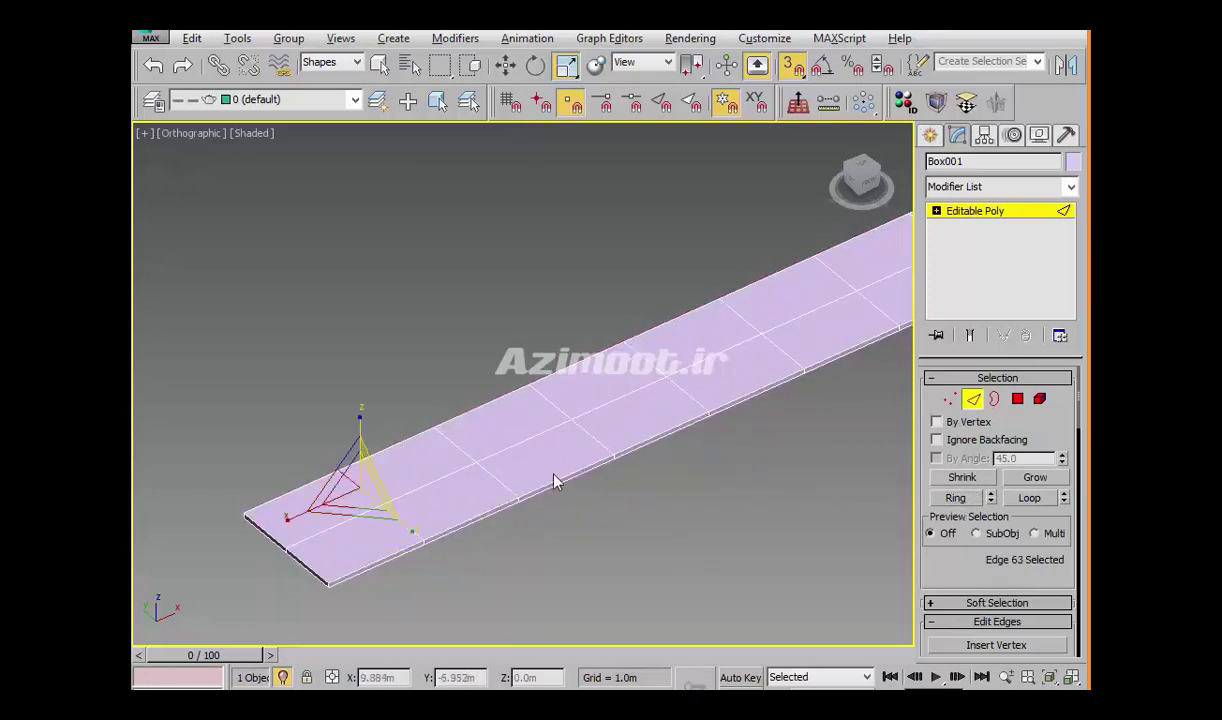
{"action": "left_click", "coordinate": [425, 534]}
{"action": "left_click", "coordinate": [371, 494]}
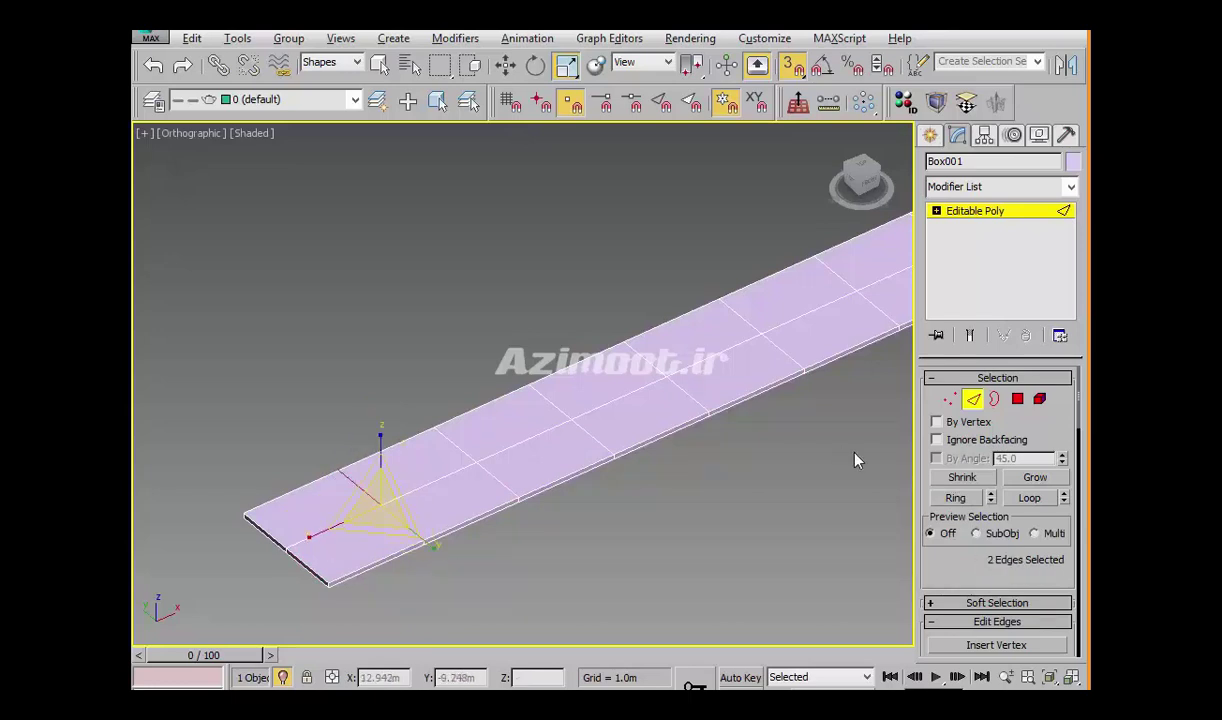
{"action": "left_click", "coordinate": [956, 498]}
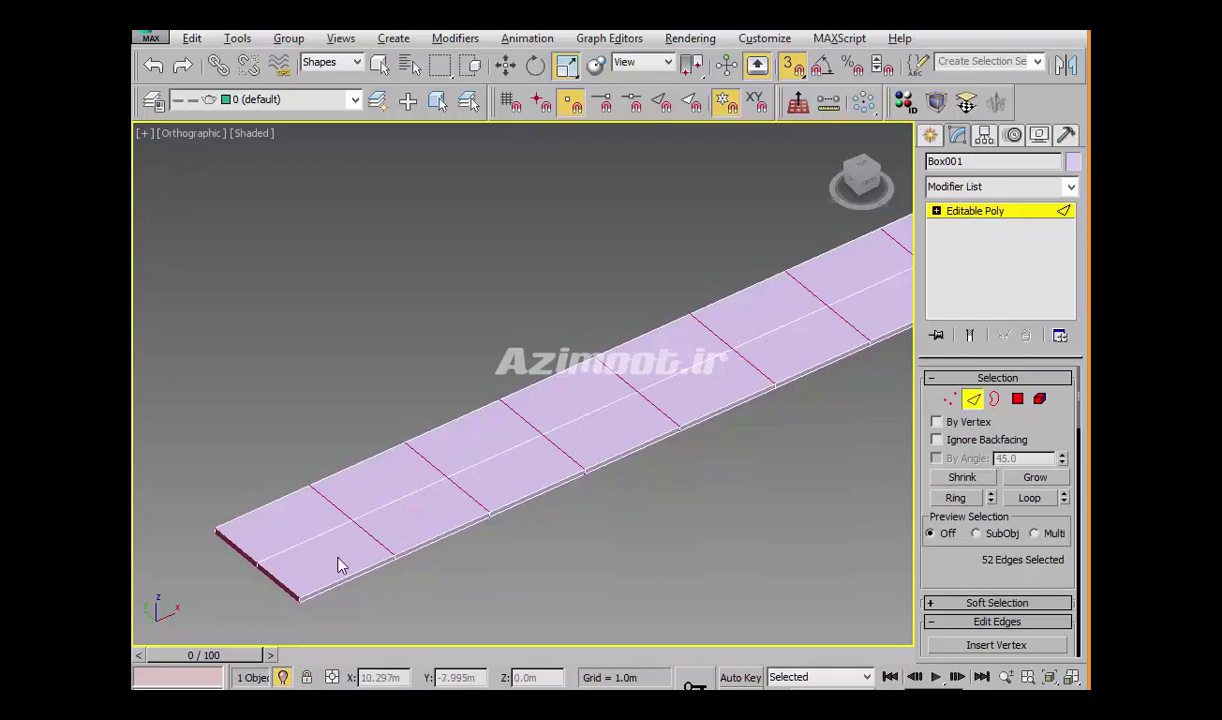
{"action": "middle_click_drag", "start_coordinate": [338, 565], "coordinate": [382, 540]}
{"action": "left_click_drag", "start_coordinate": [376, 556], "coordinate": [333, 506]}
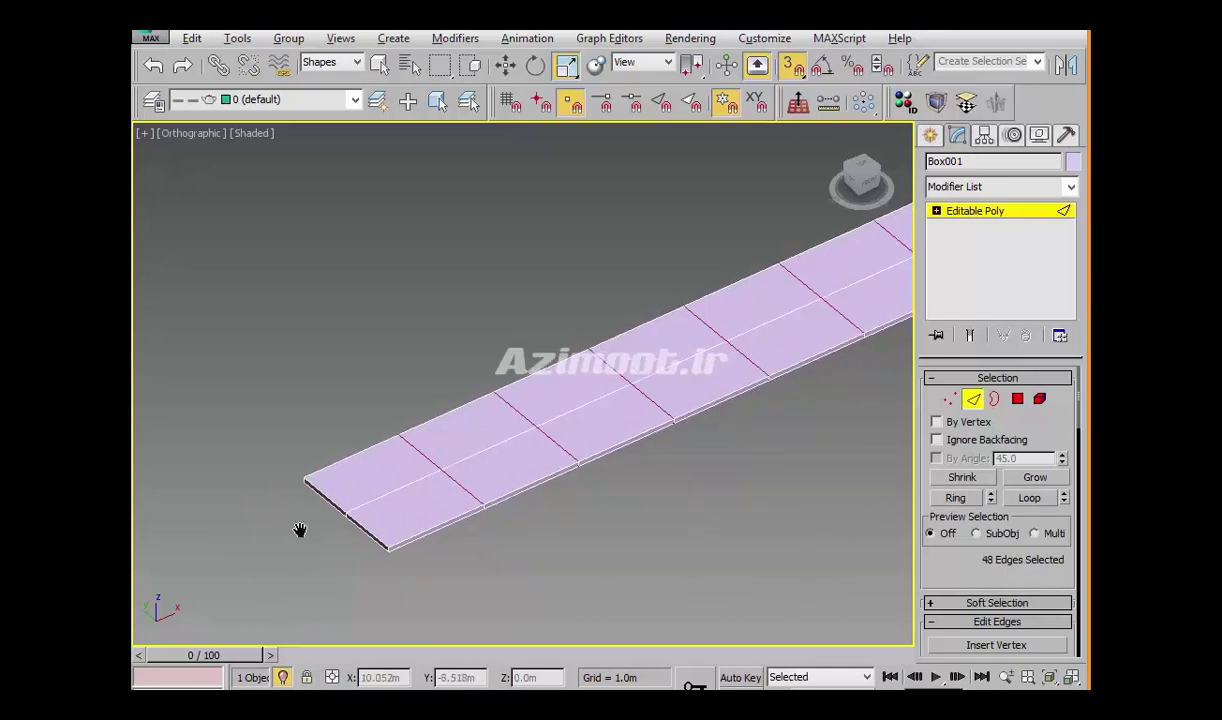
{"action": "scroll", "coordinate": [480, 470], "scroll_direction": "down", "scroll_amount": 5}
{"action": "scroll", "coordinate": [470, 440], "scroll_direction": "up", "scroll_amount": 4}
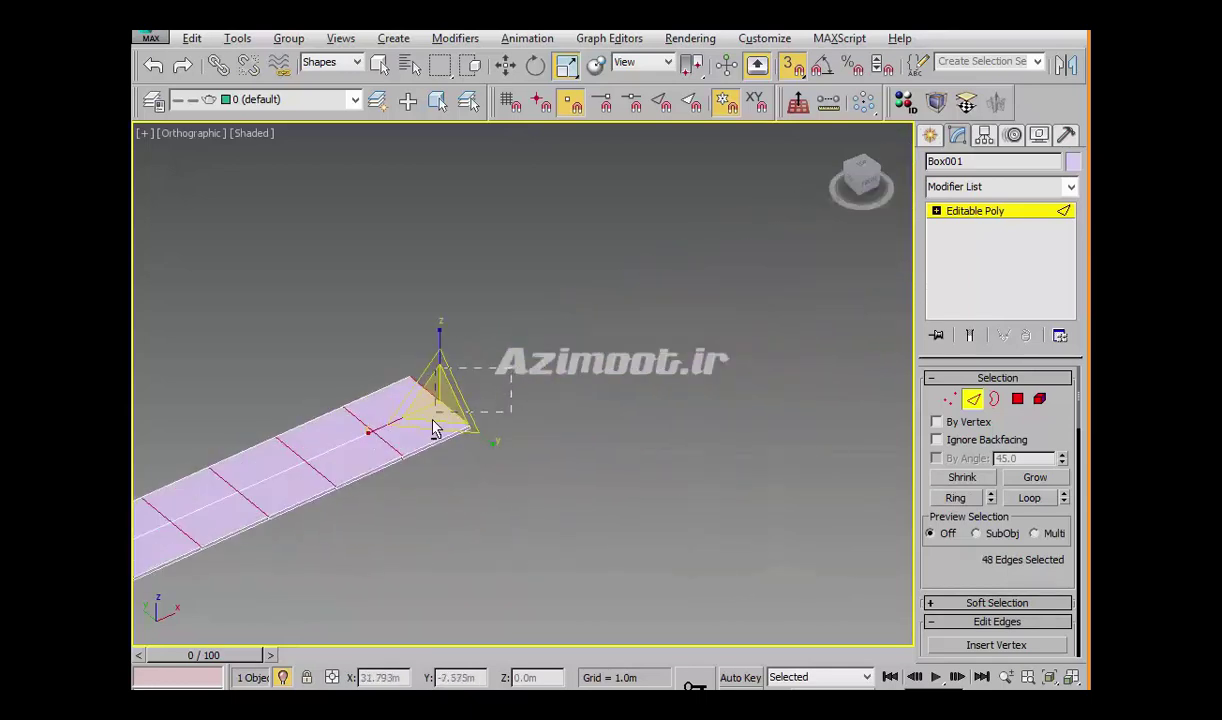
{"action": "middle_click_drag", "start_coordinate": [490, 385], "coordinate": [684, 386]}
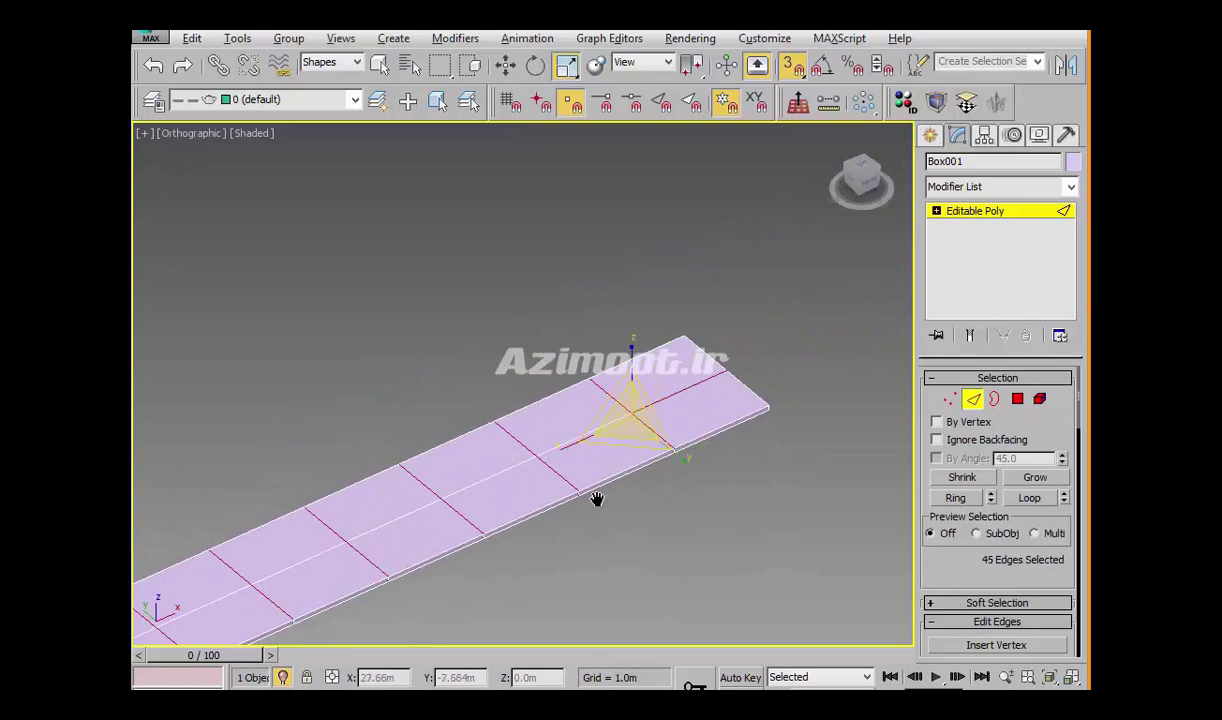
{"action": "middle_click_drag", "start_coordinate": [595, 500], "coordinate": [707, 423]}
Add the centre-line edges along the box's left part to the selection
{"action": "left_click", "coordinate": [615, 459], "text": "ctrl"}
{"action": "left_click", "coordinate": [500, 512], "text": "ctrl"}
{"action": "mouse_move", "coordinate": [500, 512]}
{"action": "middle_mouse_down"}
{"action": "mouse_move", "coordinate": [663, 466]}
{"action": "mouse_move", "coordinate": [614, 450]}
{"action": "mouse_move", "coordinate": [756, 418]}
{"action": "middle_mouse_up"}
{"action": "left_click", "coordinate": [608, 511], "text": "ctrl"}
{"action": "left_click", "coordinate": [515, 508], "text": "ctrl"}
{"action": "left_click", "coordinate": [547, 484], "text": "ctrl"}
{"action": "left_click", "coordinate": [641, 472], "text": "ctrl"}
{"action": "left_click", "coordinate": [609, 486], "text": "ctrl"}
{"action": "left_click", "coordinate": [574, 497], "text": "ctrl"}
{"action": "left_click", "coordinate": [441, 553], "text": "ctrl"}
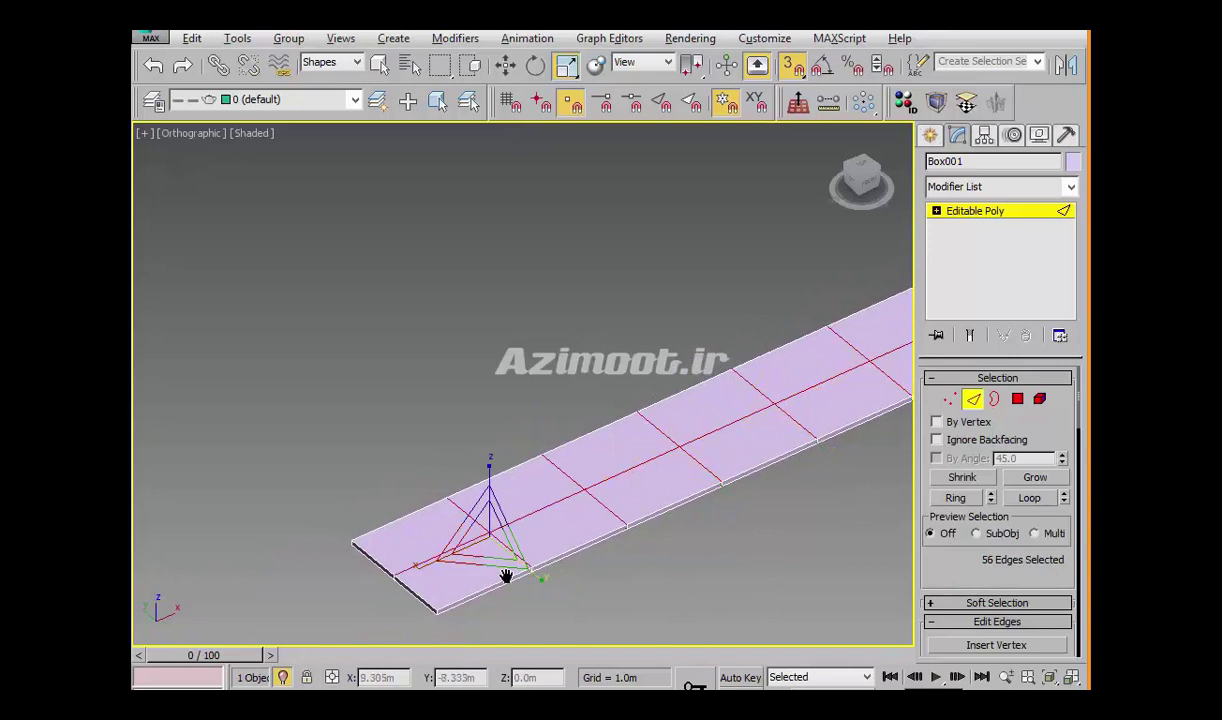
{"action": "middle_click_drag", "start_coordinate": [505, 576], "coordinate": [671, 358], "text": "alt"}
{"action": "scroll", "coordinate": [620, 440], "scroll_direction": "down", "scroll_amount": 3}
{"action": "scroll", "coordinate": [540, 535], "scroll_direction": "down", "scroll_amount": 3}
{"action": "scroll", "coordinate": [500, 535], "scroll_direction": "down", "scroll_amount": 2}
{"action": "scroll", "coordinate": [560, 316], "scroll_direction": "down", "scroll_amount": 1}
{"action": "scroll", "coordinate": [560, 316], "scroll_direction": "up", "scroll_amount": 1}
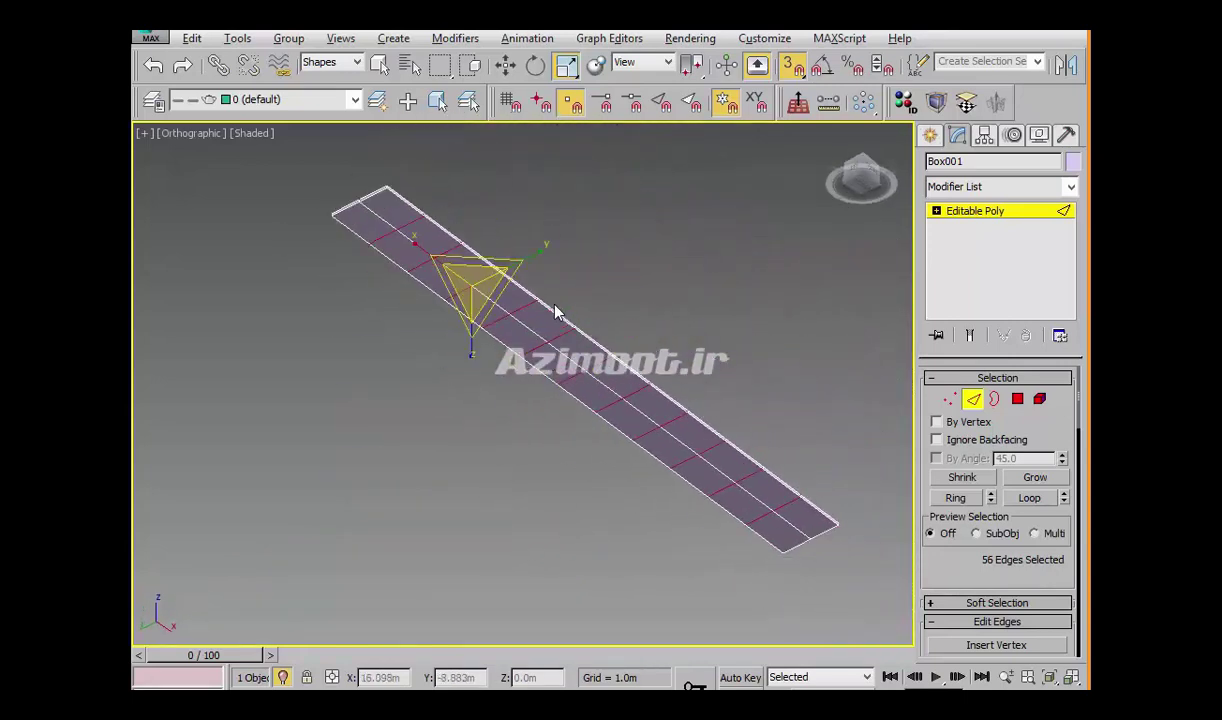
Add the remaining seam edges at the upper end, middle and lower centre line
{"action": "left_click_drag", "start_coordinate": [475, 280], "coordinate": [398, 230]}
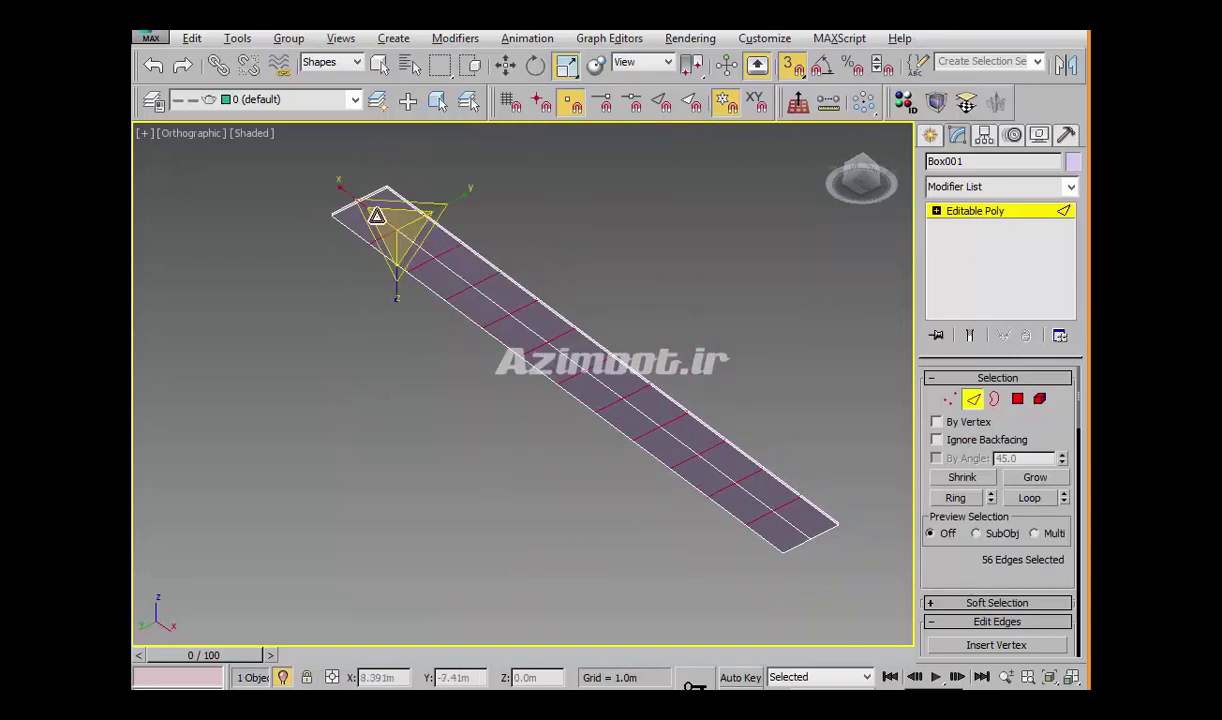
{"action": "left_click", "coordinate": [378, 232], "text": "ctrl"}
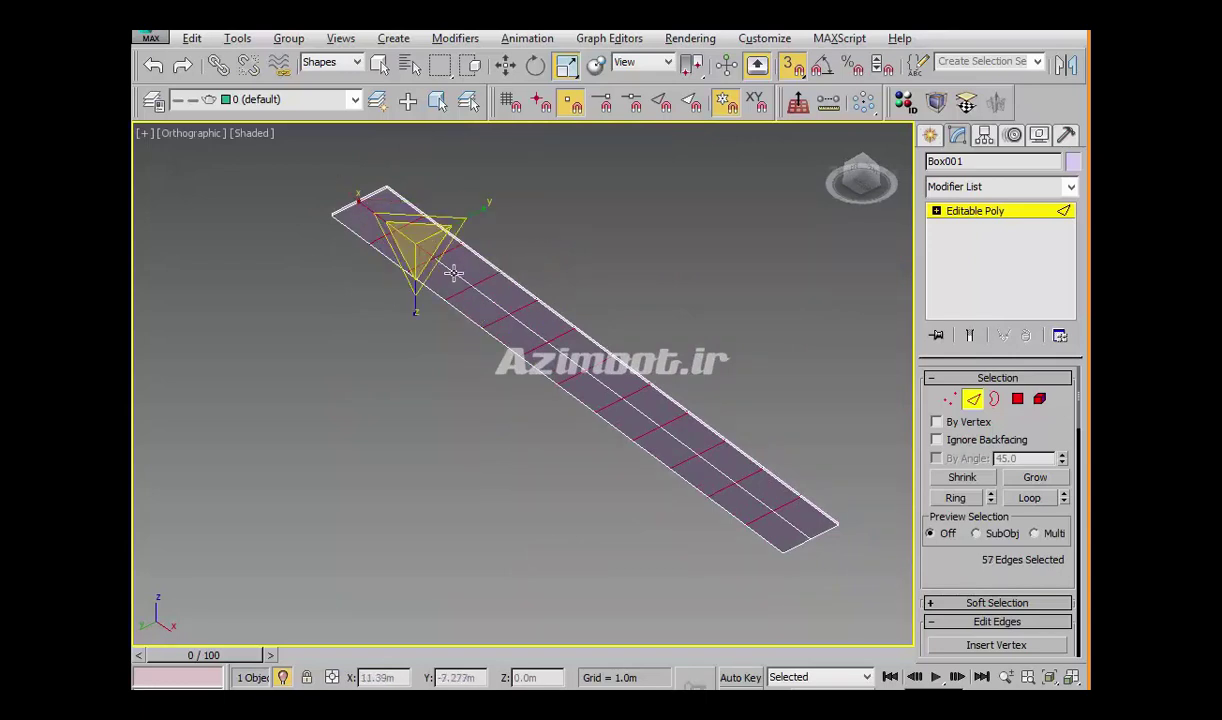
{"action": "left_click", "coordinate": [430, 250], "text": "ctrl"}
{"action": "left_click", "coordinate": [550, 338], "text": "ctrl"}
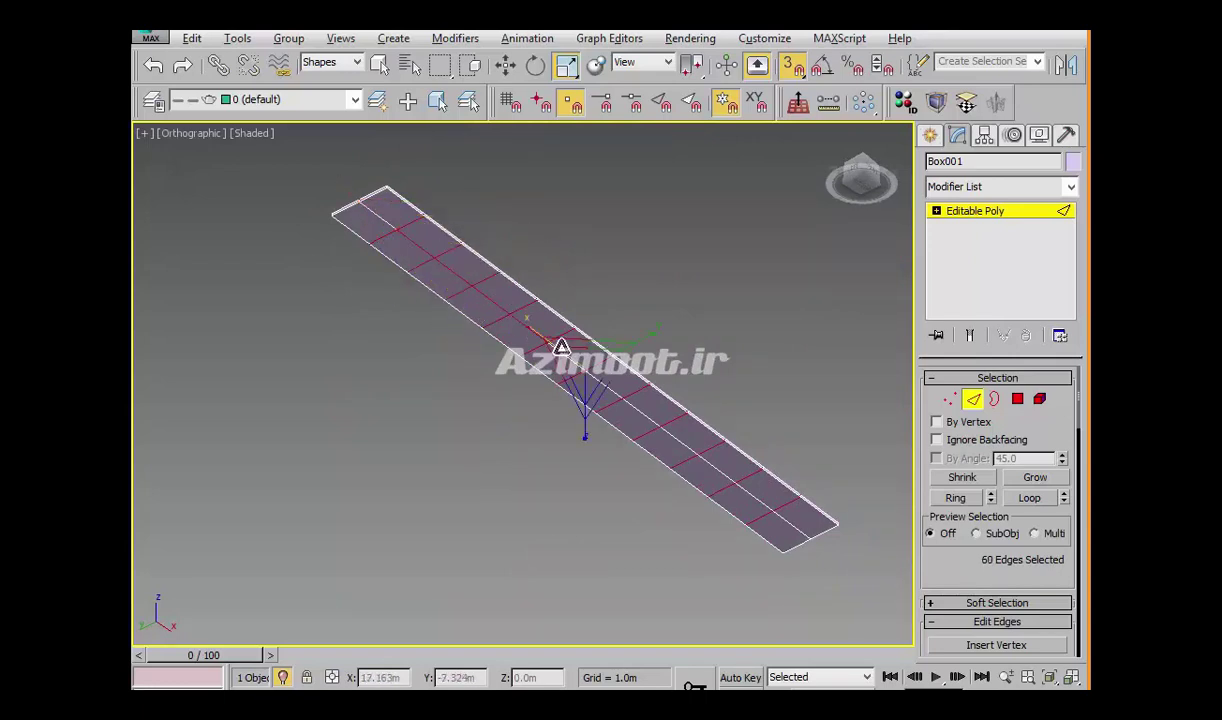
{"action": "left_click", "coordinate": [617, 388], "text": "ctrl"}
{"action": "scroll", "coordinate": [610, 405], "scroll_direction": "up", "scroll_amount": 1}
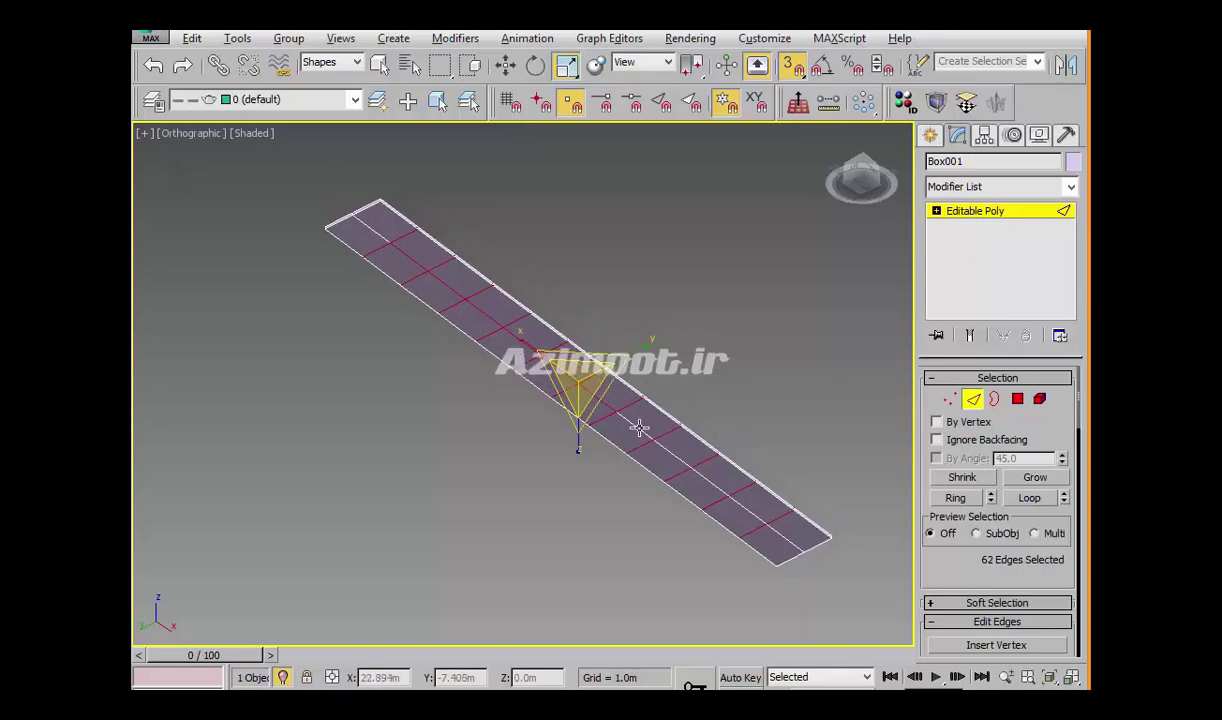
{"action": "scroll", "coordinate": [620, 420], "scroll_direction": "up", "scroll_amount": 1}
{"action": "left_click", "coordinate": [702, 486], "text": "ctrl"}
{"action": "left_click", "coordinate": [762, 522], "text": "ctrl"}
{"action": "left_click", "coordinate": [836, 577], "text": "ctrl"}
{"action": "mouse_move", "coordinate": [629, 340]}
{"action": "middle_mouse_down", "text": "alt"}
{"action": "mouse_move", "coordinate": [646, 439]}
{"action": "mouse_move", "coordinate": [505, 316]}
{"action": "mouse_move", "coordinate": [406, 341]}
{"action": "mouse_move", "coordinate": [567, 390]}
{"action": "mouse_move", "coordinate": [543, 378]}
{"action": "middle_mouse_up", "text": "alt"}
Chamfer the selected seam edges by 0.033m with smoothing enabled
{"action": "right_click", "coordinate": [543, 378]}
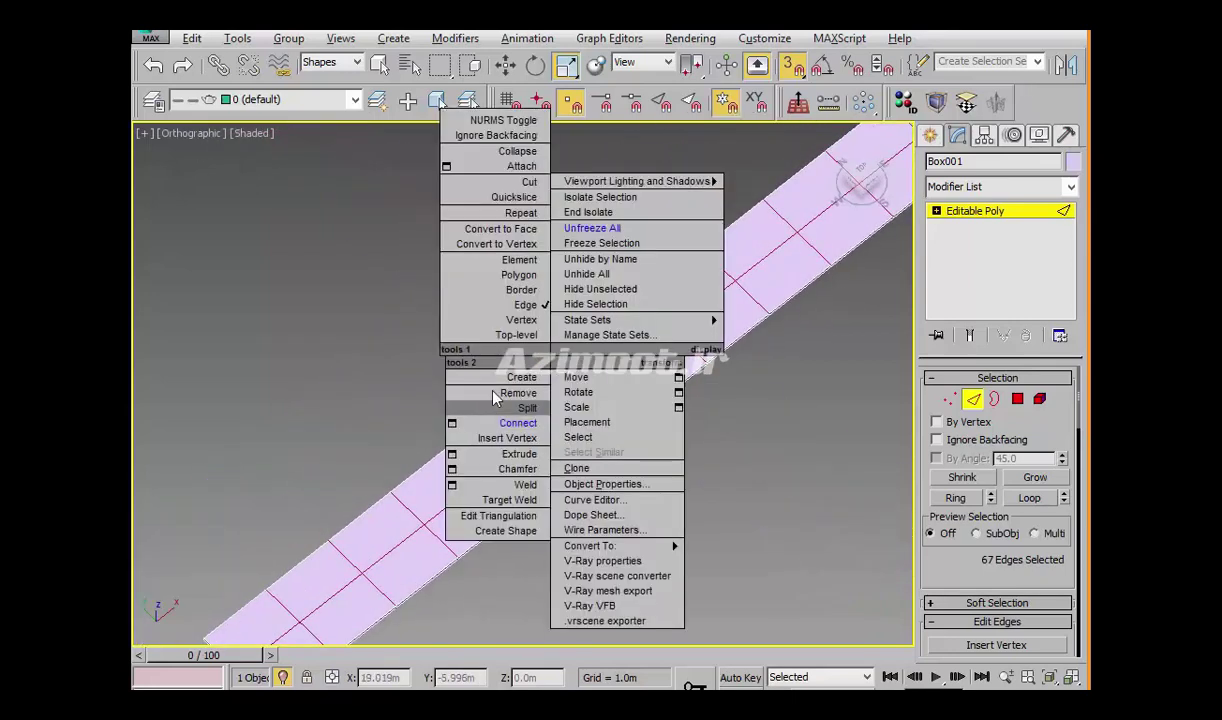
{"action": "left_click", "coordinate": [453, 470]}
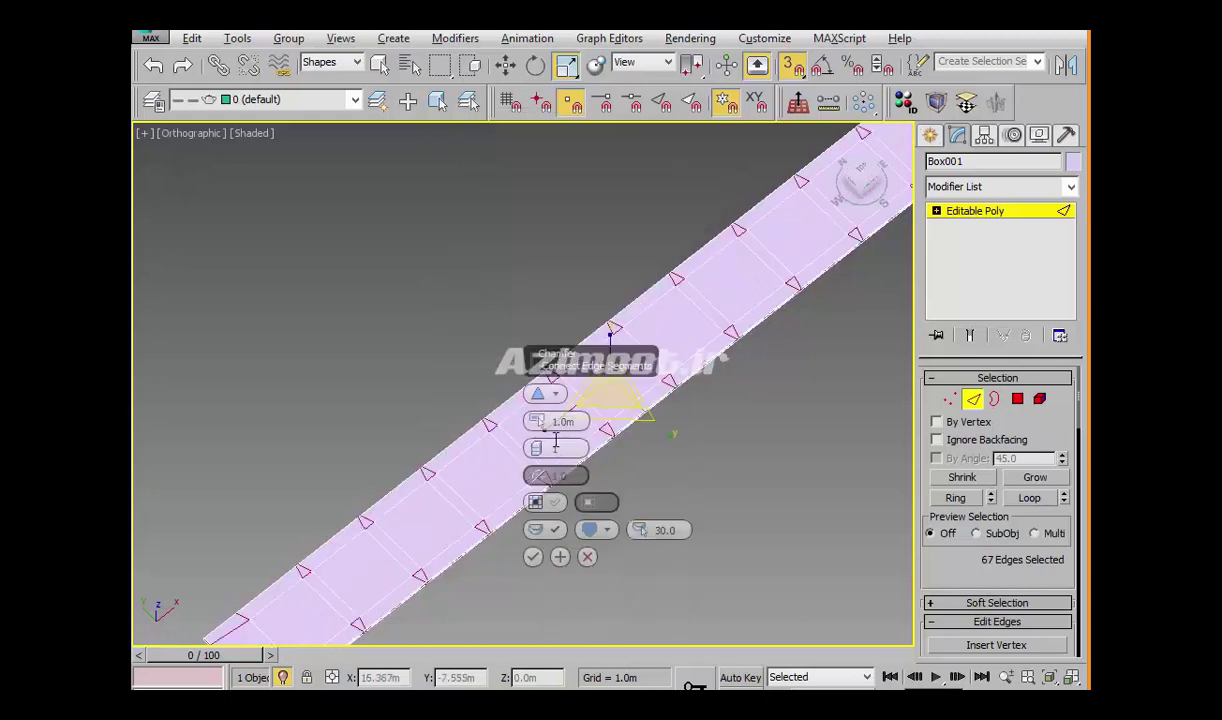
{"action": "right_click", "coordinate": [538, 424]}
{"action": "scroll", "coordinate": [538, 424], "scroll_direction": "up", "scroll_amount": 1}
{"action": "scroll", "coordinate": [538, 424], "scroll_direction": "up", "scroll_amount": 2}
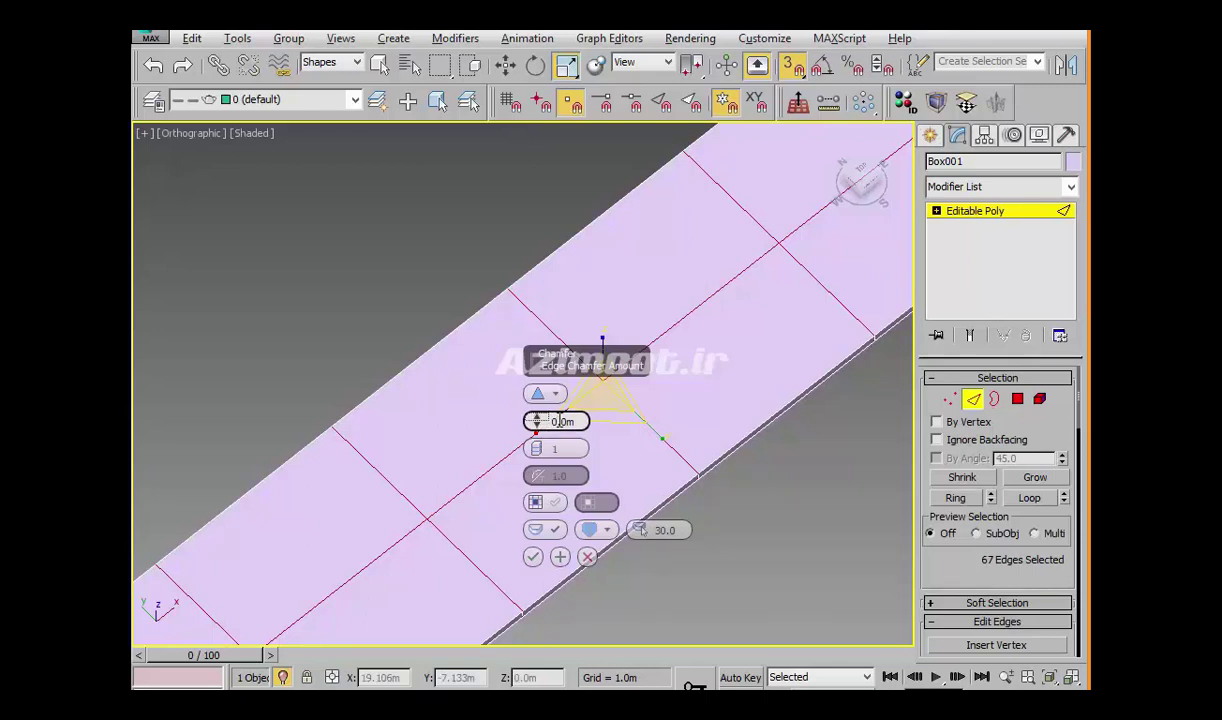
{"action": "left_click_drag", "start_coordinate": [538, 418], "coordinate": [538, 413]}
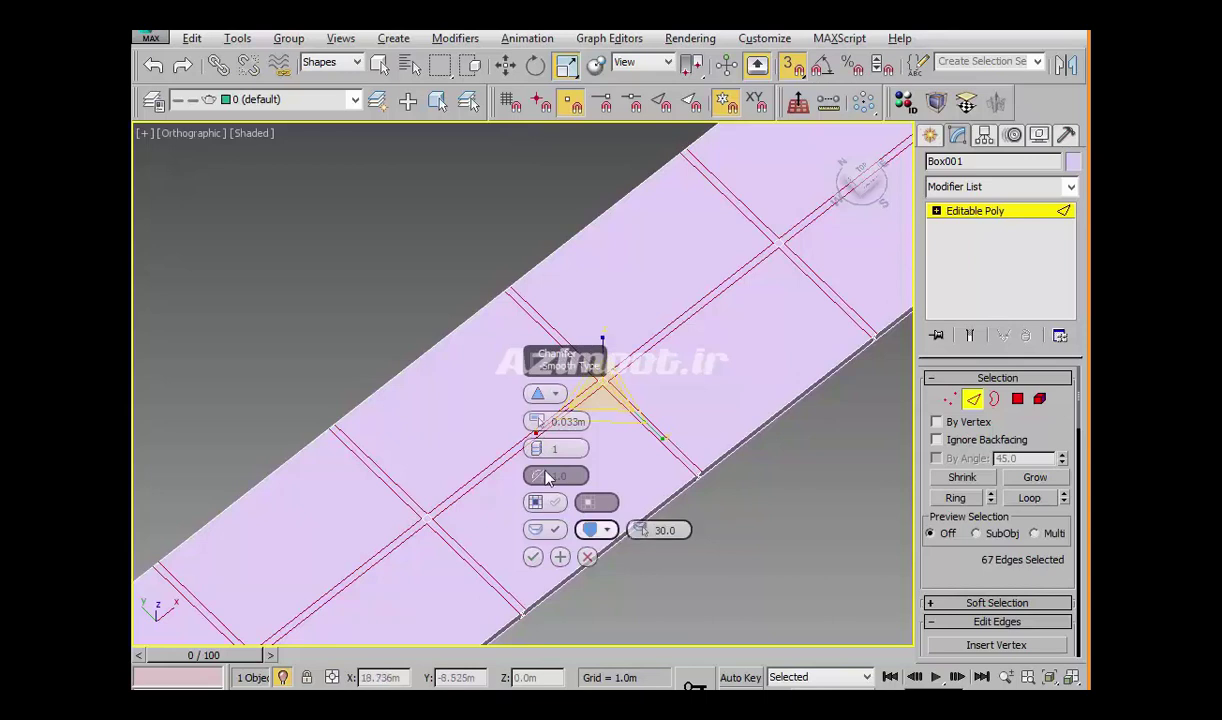
{"action": "left_click", "coordinate": [590, 529]}
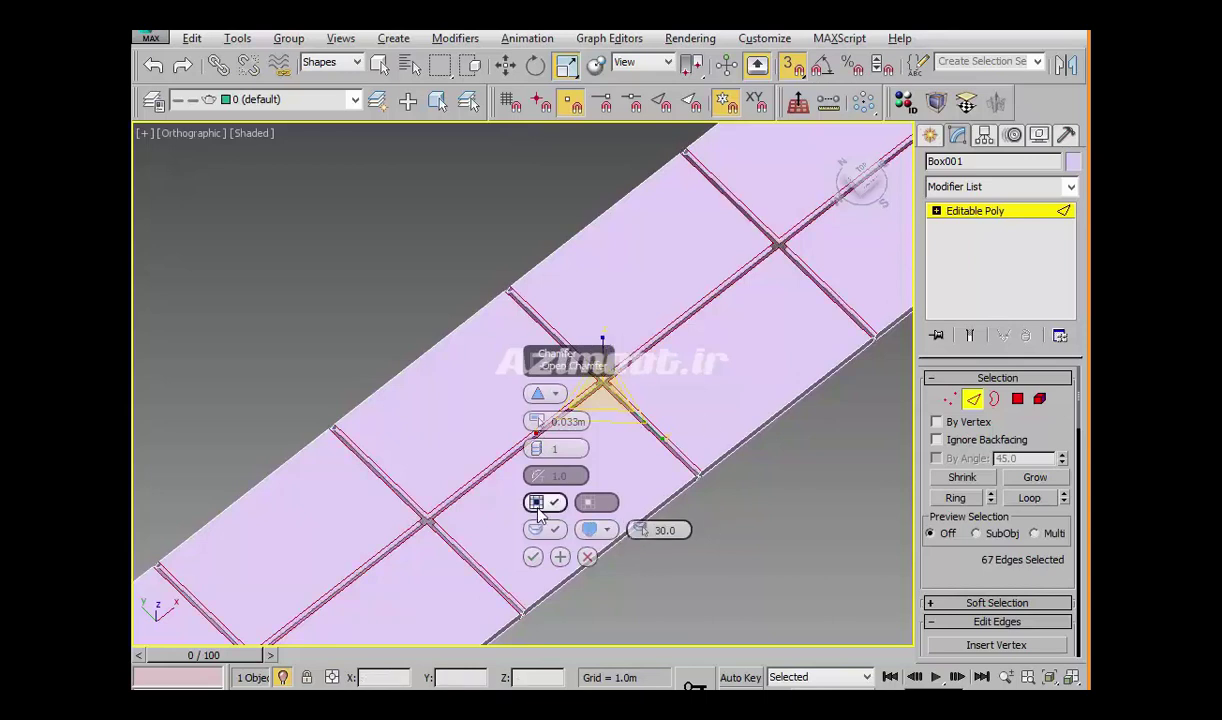
{"action": "scroll", "coordinate": [440, 515], "scroll_direction": "up", "scroll_amount": 2}
{"action": "scroll", "coordinate": [445, 513], "scroll_direction": "up", "scroll_amount": 2}
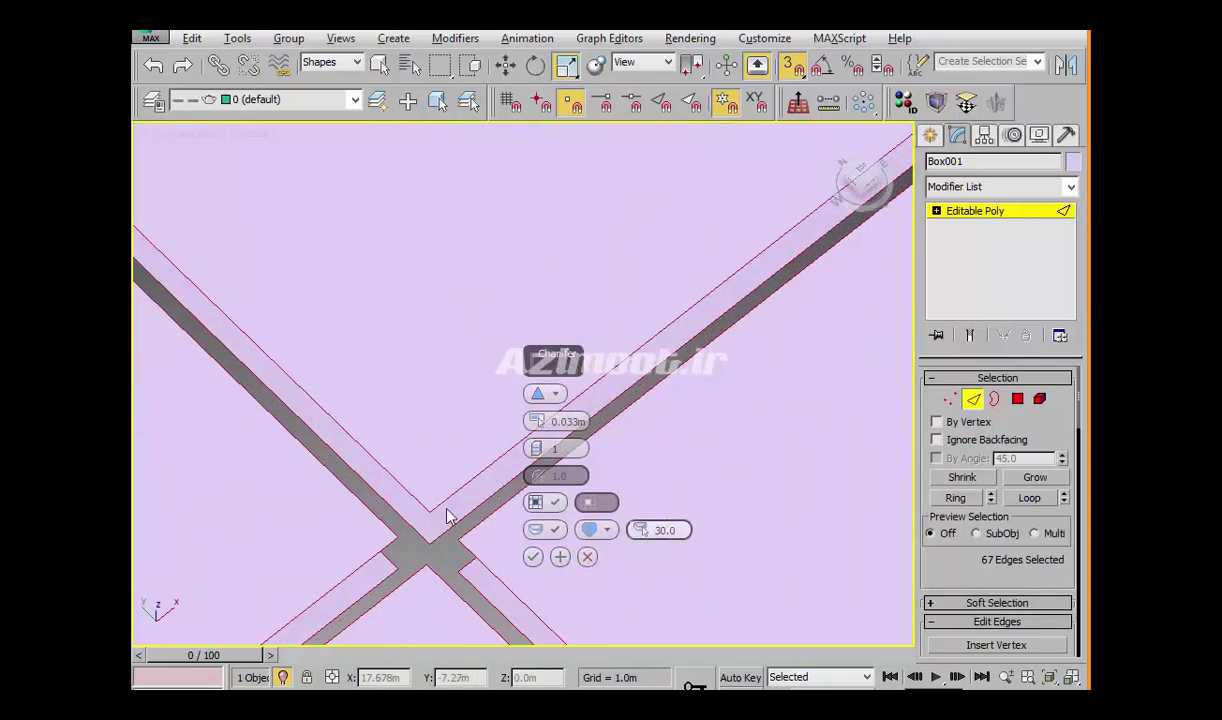
{"action": "scroll", "coordinate": [440, 513], "scroll_direction": "down", "scroll_amount": 2}
{"action": "scroll", "coordinate": [440, 513], "scroll_direction": "up", "scroll_amount": 2}
{"action": "scroll", "coordinate": [442, 510], "scroll_direction": "down", "scroll_amount": 1}
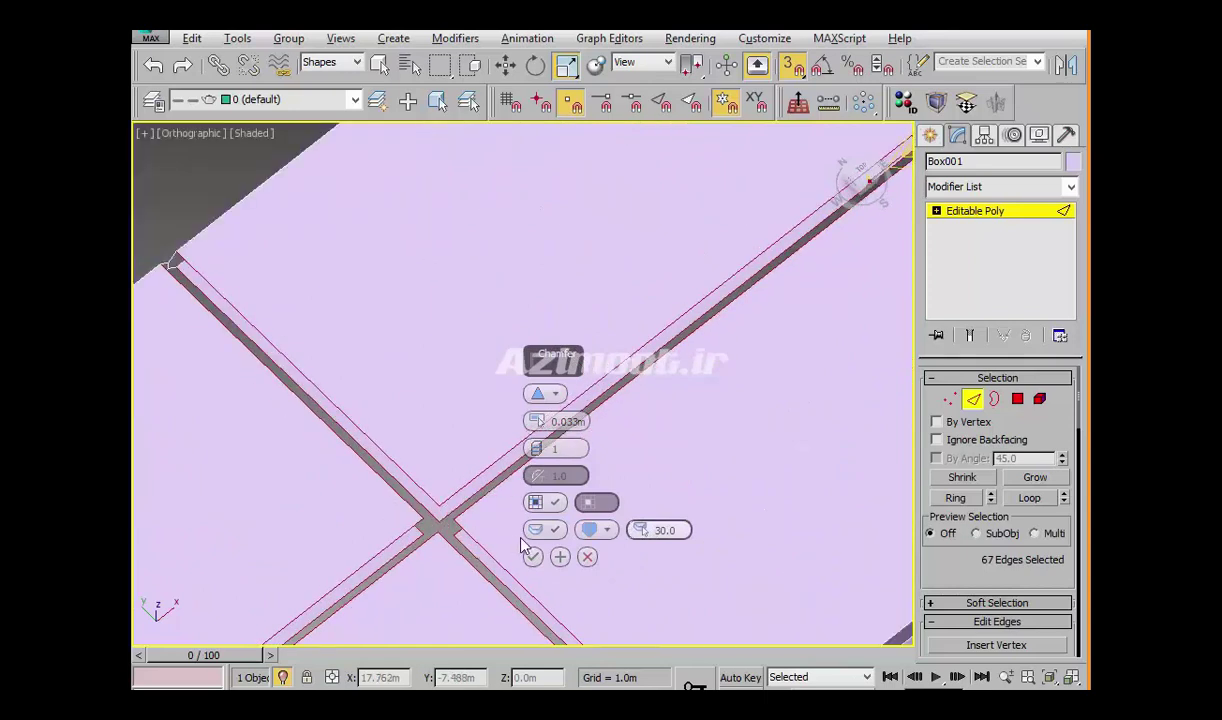
{"action": "left_click", "coordinate": [533, 558]}
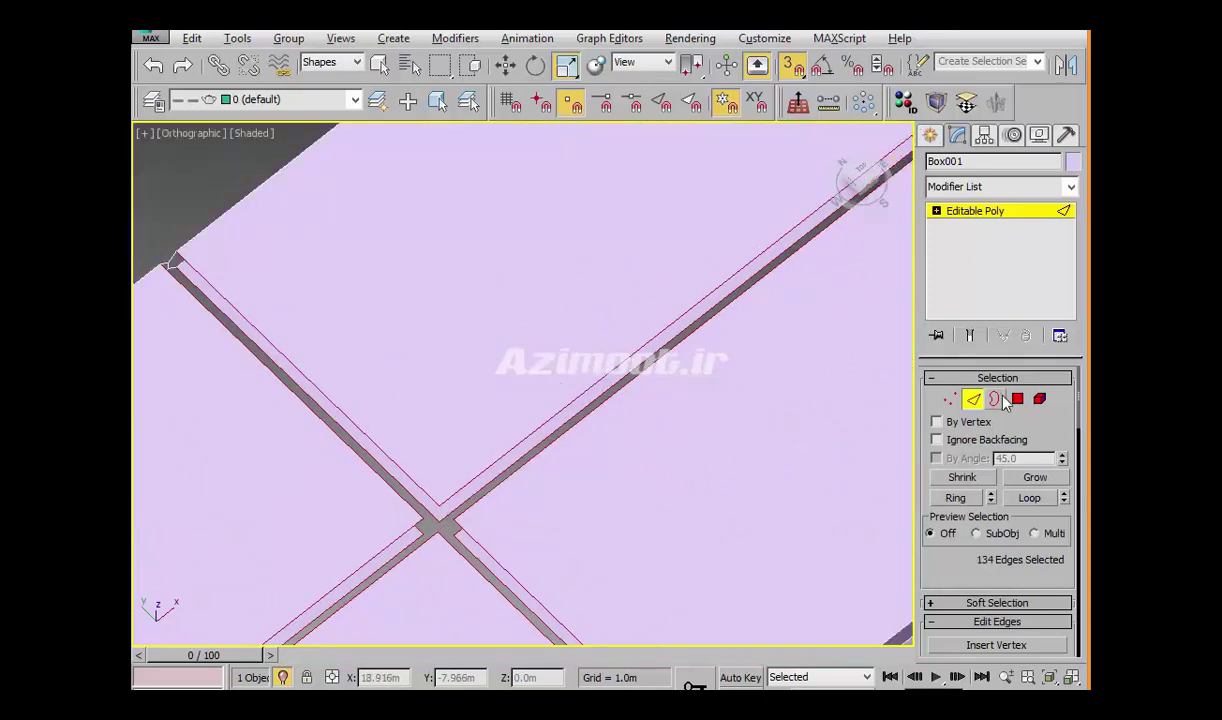
Select the slab's open border loops, inspect the grooves, then deselect from the Create panel
{"action": "key", "text": "3"}
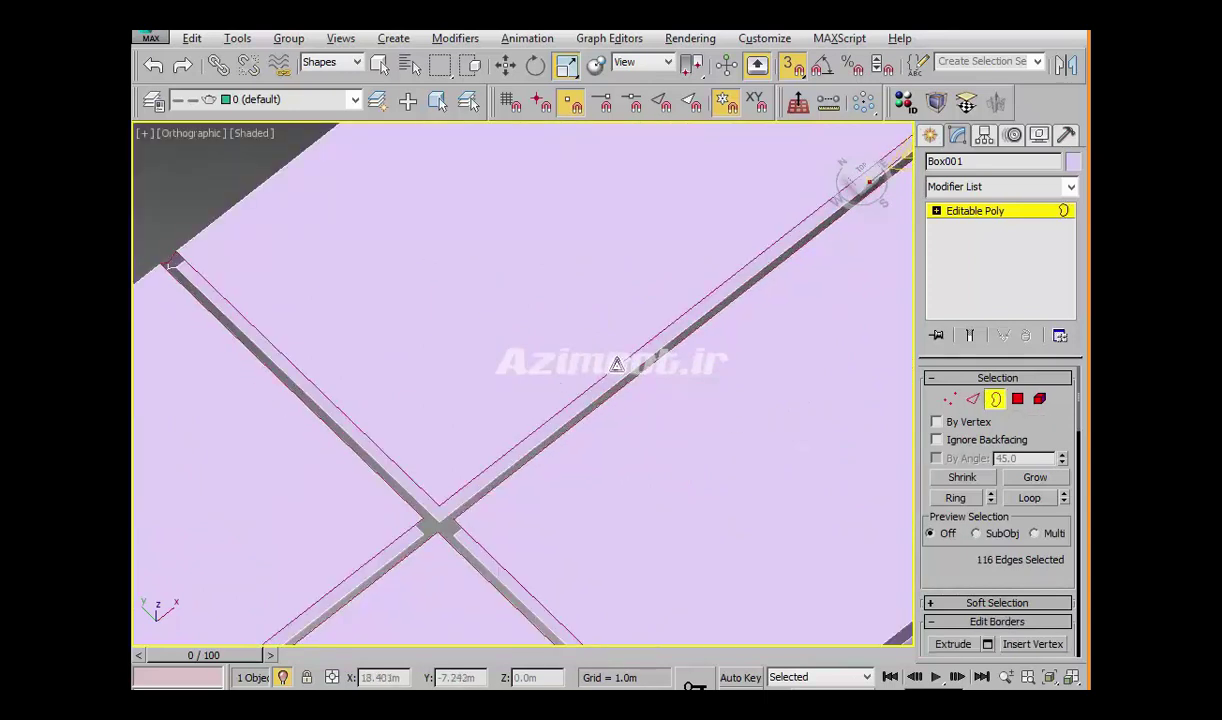
{"action": "scroll", "coordinate": [630, 374], "scroll_direction": "down", "scroll_amount": 2}
{"action": "left_click", "coordinate": [623, 378]}
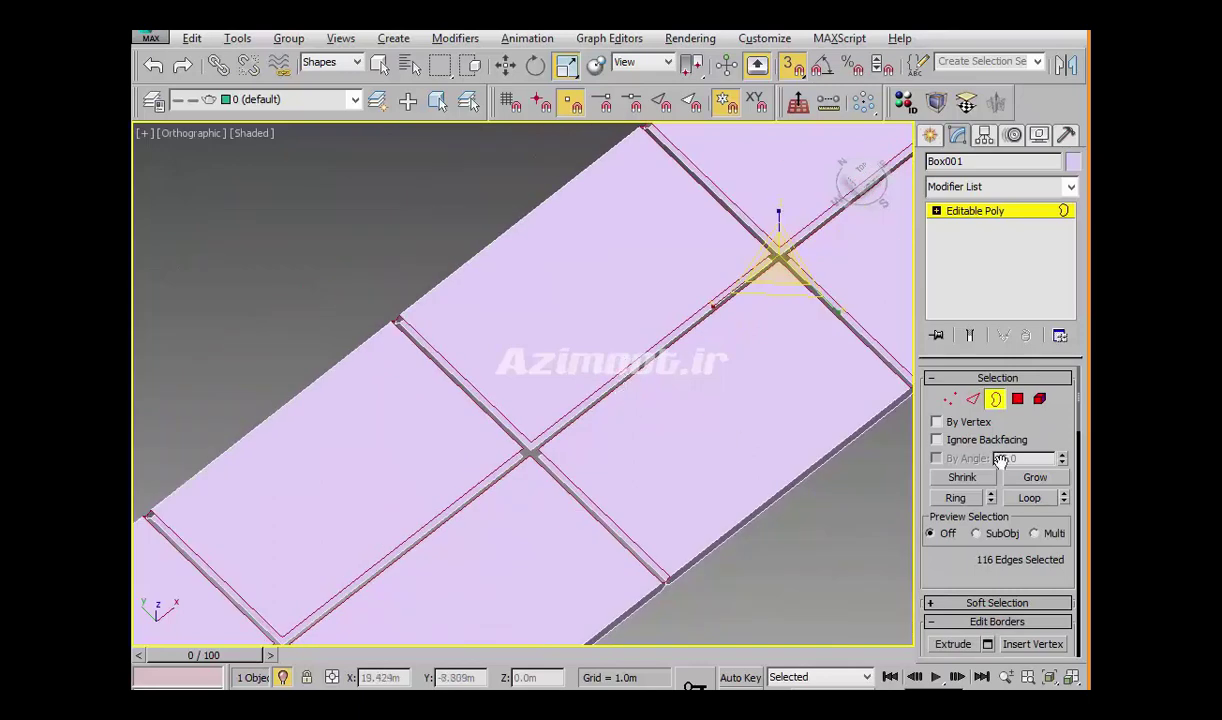
{"action": "scroll", "coordinate": [1000, 545], "scroll_direction": "down", "scroll_amount": 3}
{"action": "mouse_move", "coordinate": [800, 450]}
{"action": "middle_mouse_down", "text": "alt"}
{"action": "mouse_move", "coordinate": [728, 423]}
{"action": "mouse_move", "coordinate": [720, 464]}
{"action": "mouse_move", "coordinate": [627, 409]}
{"action": "mouse_move", "coordinate": [676, 396]}
{"action": "mouse_move", "coordinate": [535, 524]}
{"action": "mouse_move", "coordinate": [557, 514]}
{"action": "middle_mouse_up", "text": "alt"}
{"action": "middle_click_drag", "start_coordinate": [195, 493], "coordinate": [595, 487], "text": "alt"}
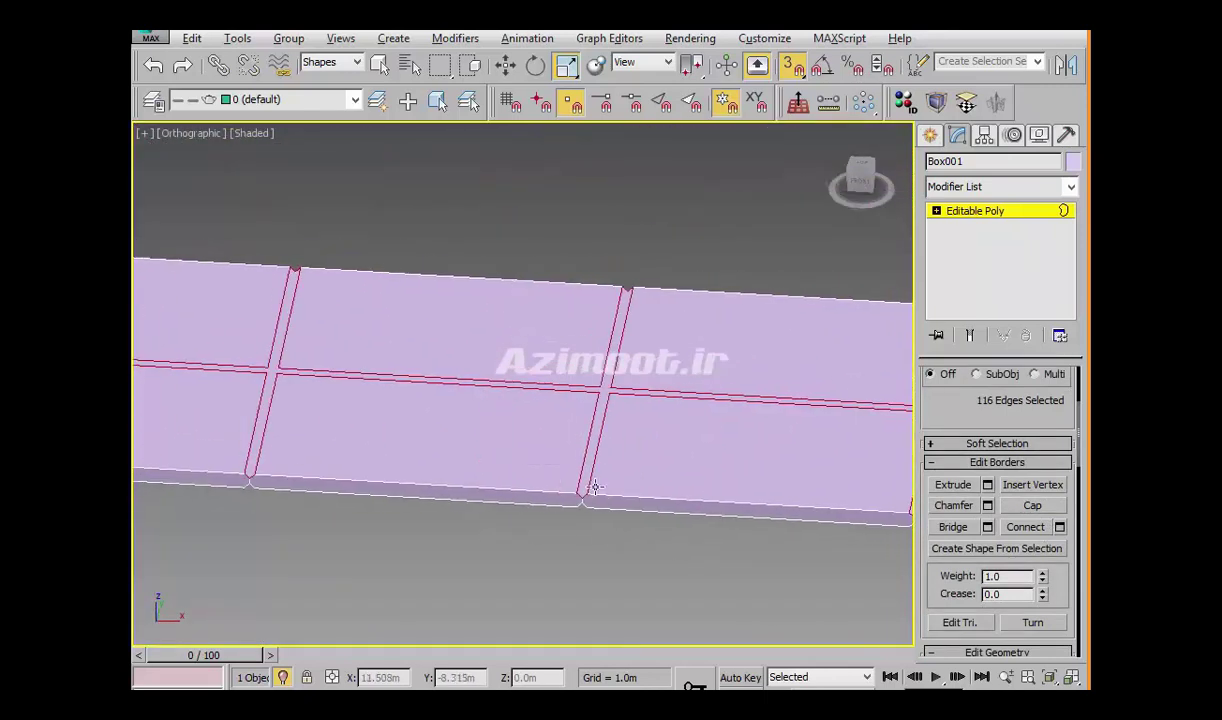
{"action": "left_click", "coordinate": [930, 135]}
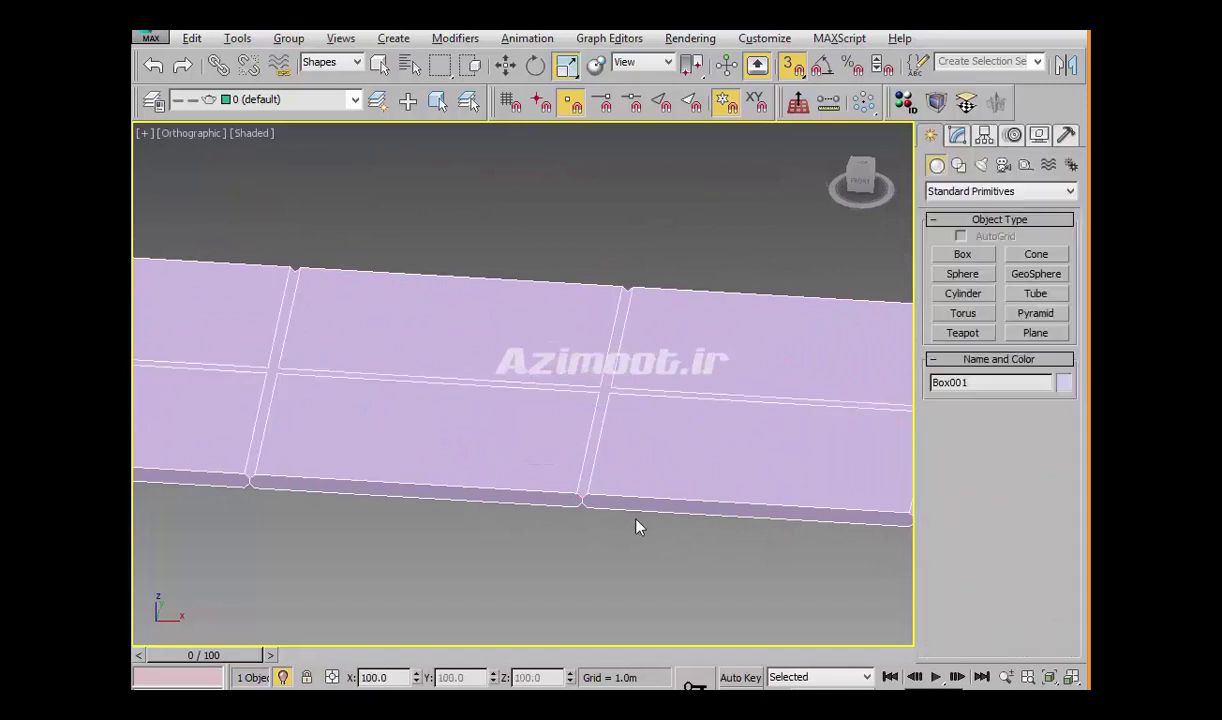
{"action": "left_click", "coordinate": [556, 530]}
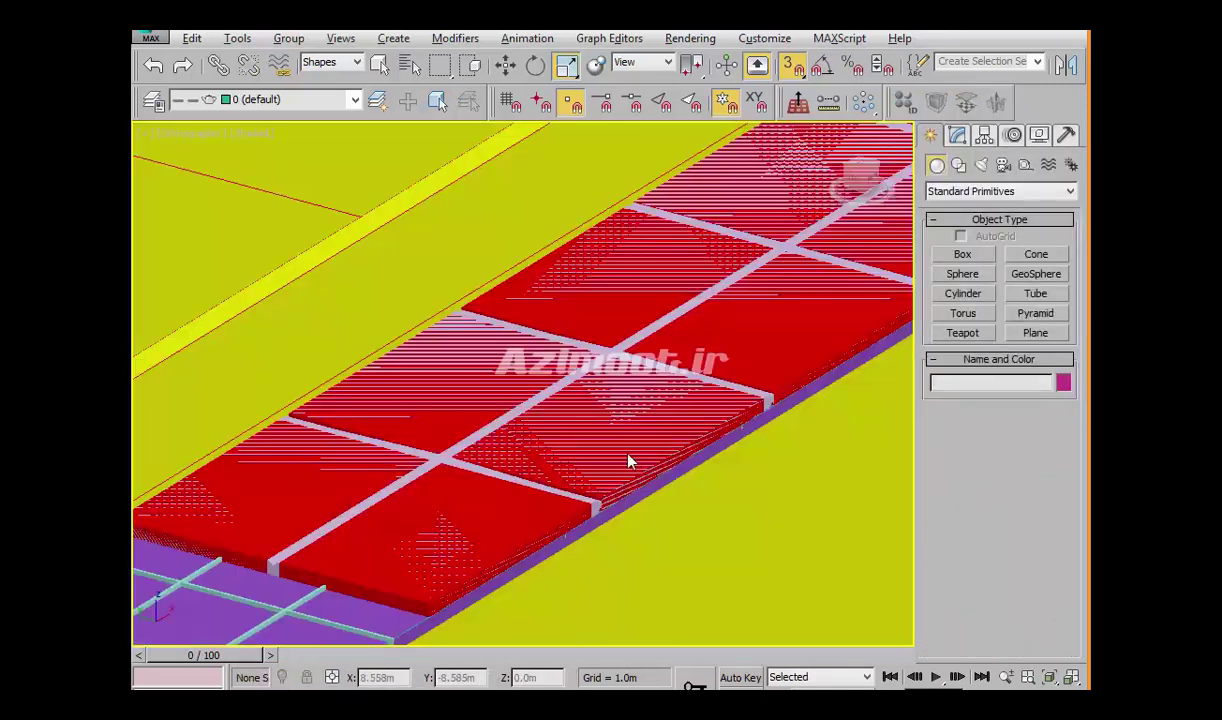
Change the Selection Filter from Shapes to All, then select and deselect the tile box
{"action": "middle_click_drag", "start_coordinate": [599, 432], "coordinate": [662, 473]}
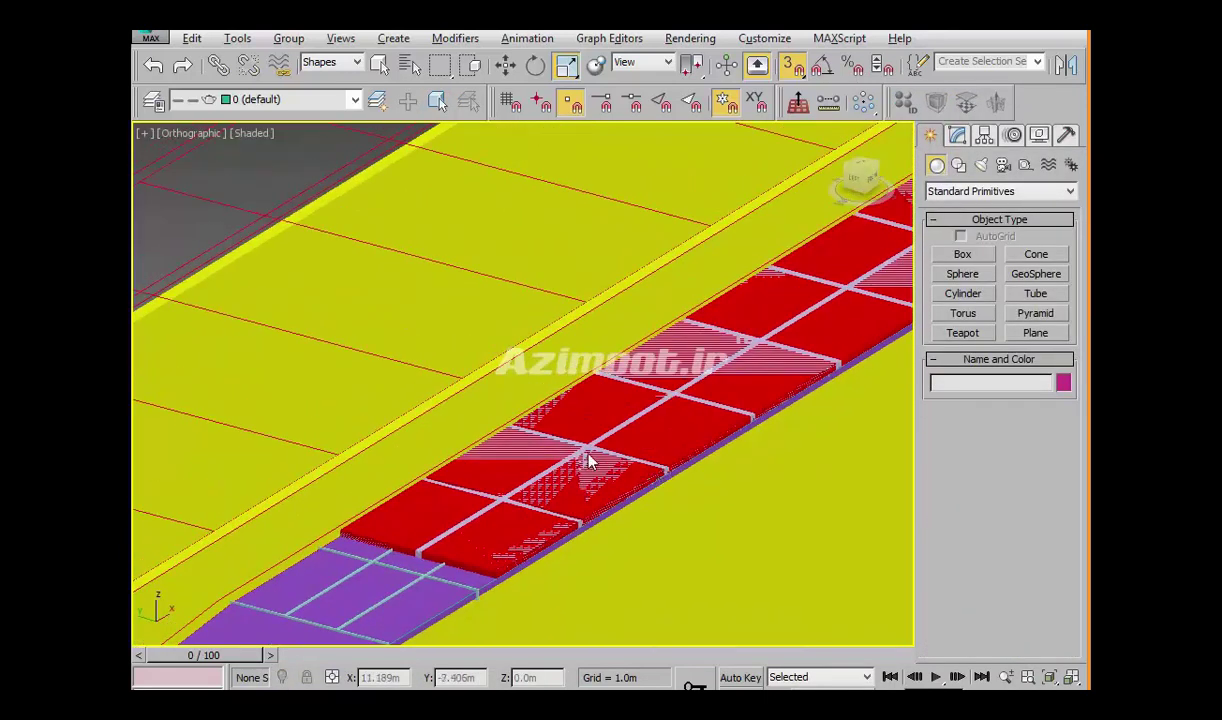
{"action": "left_click", "coordinate": [330, 62]}
{"action": "left_click", "coordinate": [322, 77]}
{"action": "left_click", "coordinate": [581, 449]}
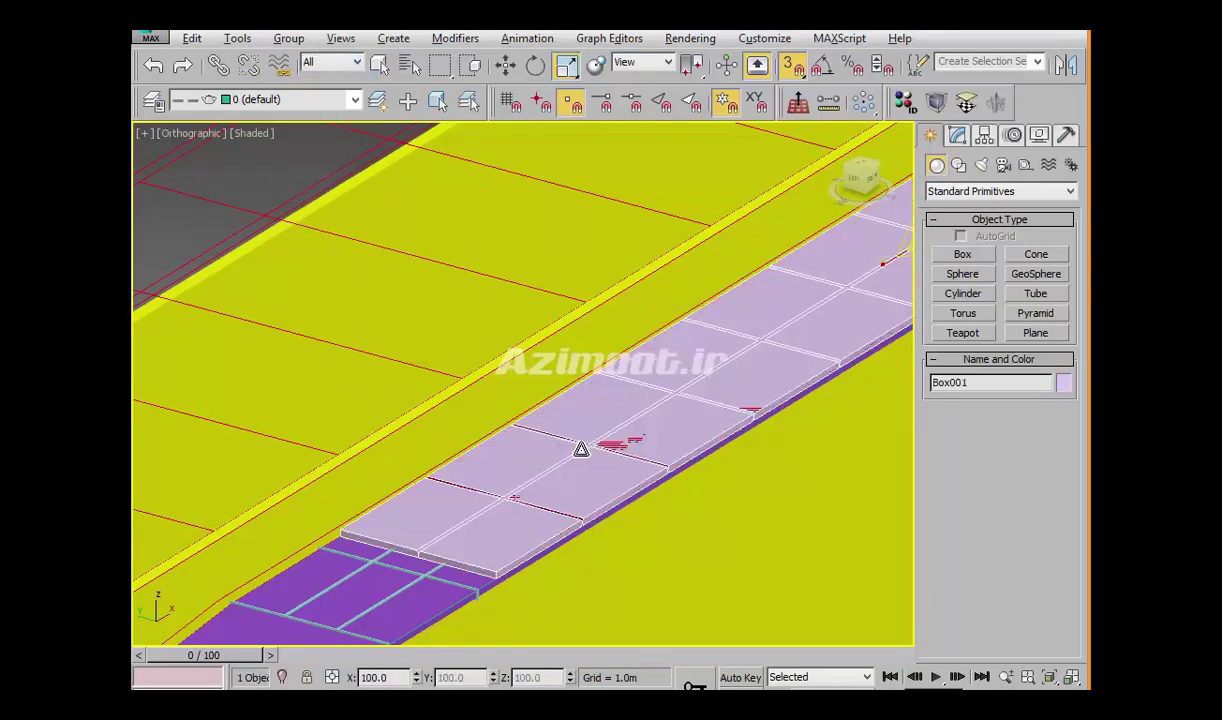
{"action": "left_click", "coordinate": [583, 449], "text": "alt"}
{"action": "middle_click_drag", "start_coordinate": [586, 450], "coordinate": [619, 468], "text": "alt"}
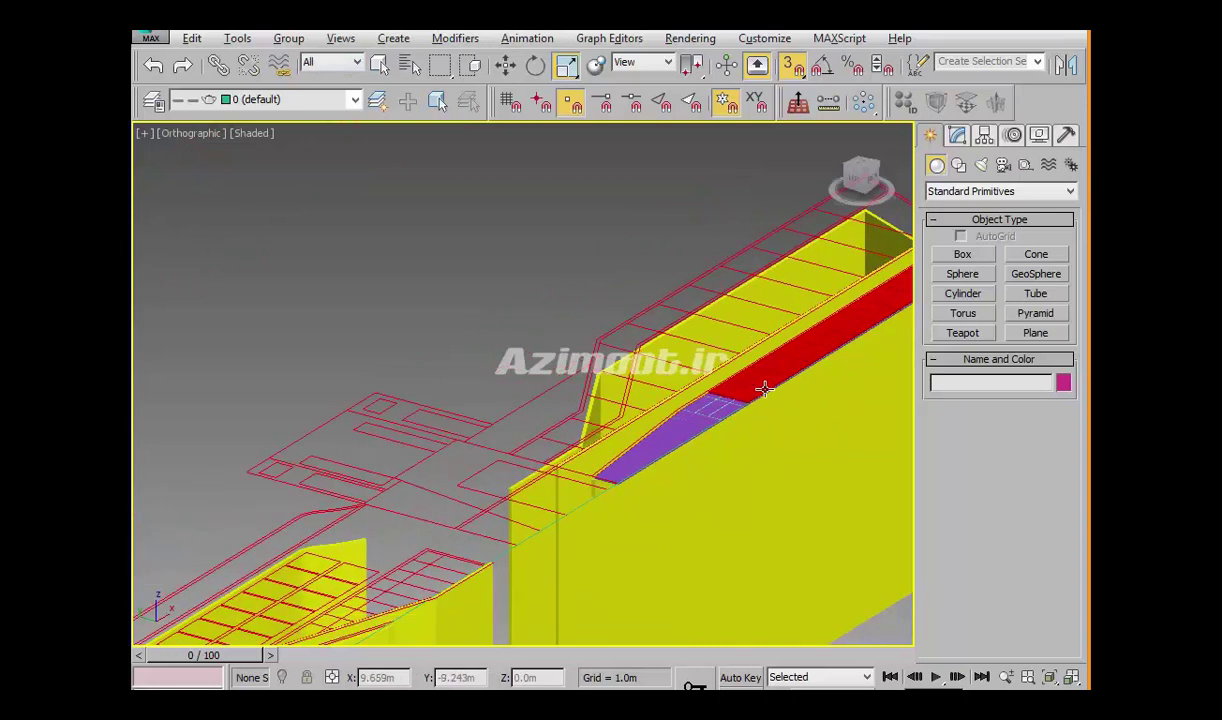
In Top view, window-select the 24 tile outline splines of the walkway grid
{"action": "key", "text": "t"}
{"action": "middle_click_drag", "start_coordinate": [622, 466], "coordinate": [760, 426]}
{"action": "scroll", "coordinate": [760, 426], "scroll_direction": "up", "scroll_amount": 4}
{"action": "scroll", "coordinate": [829, 404], "scroll_direction": "up", "scroll_amount": 2}
{"action": "middle_click_drag", "start_coordinate": [829, 404], "coordinate": [499, 398]}
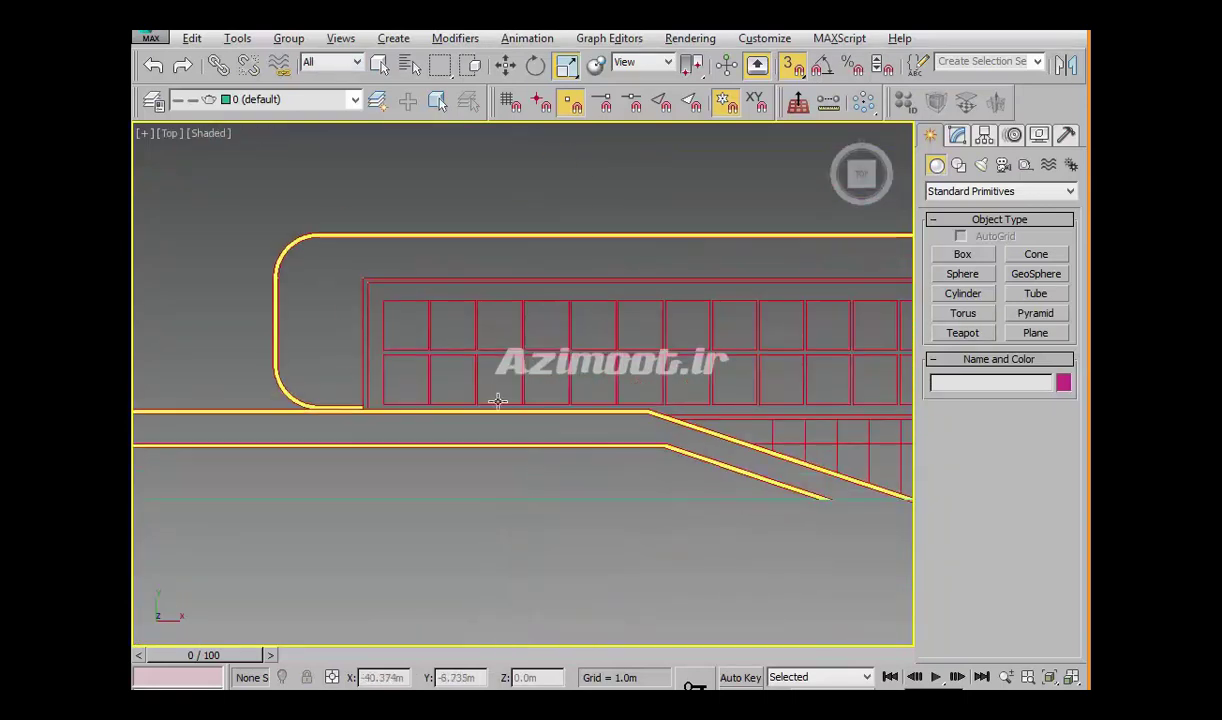
{"action": "left_click", "coordinate": [430, 354]}
{"action": "scroll", "coordinate": [531, 370], "scroll_direction": "down", "scroll_amount": 3}
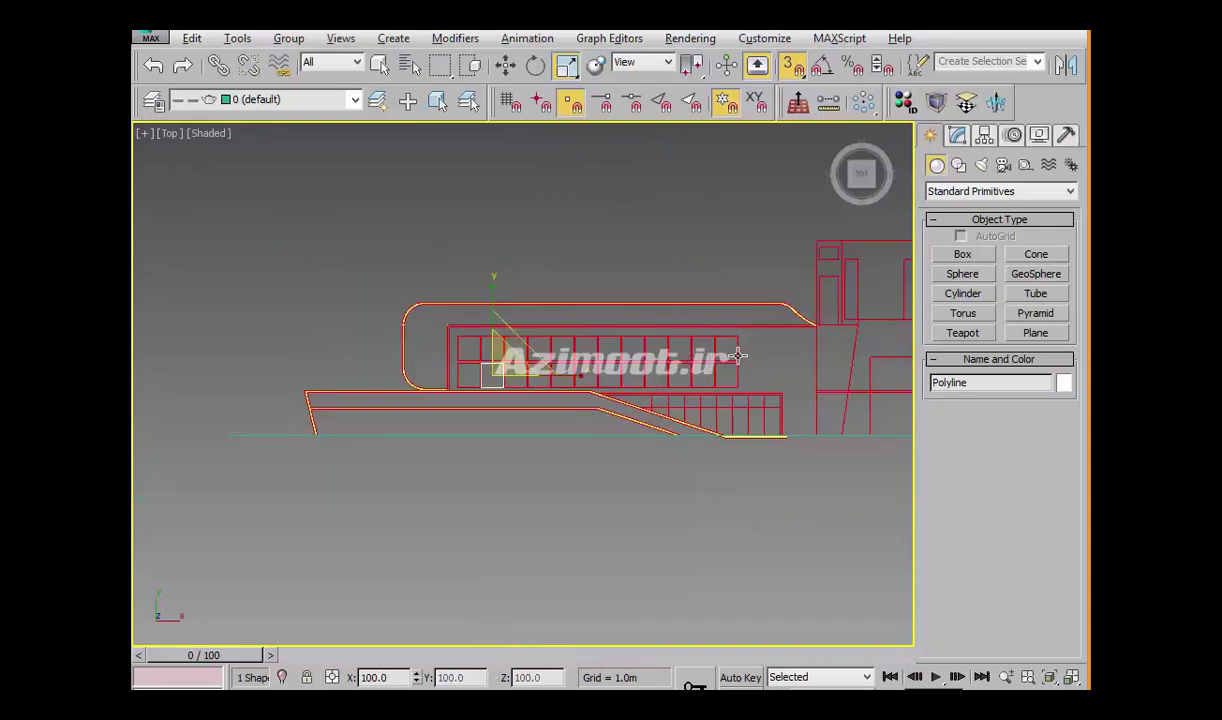
{"action": "left_click_drag", "start_coordinate": [606, 397], "coordinate": [468, 383]}
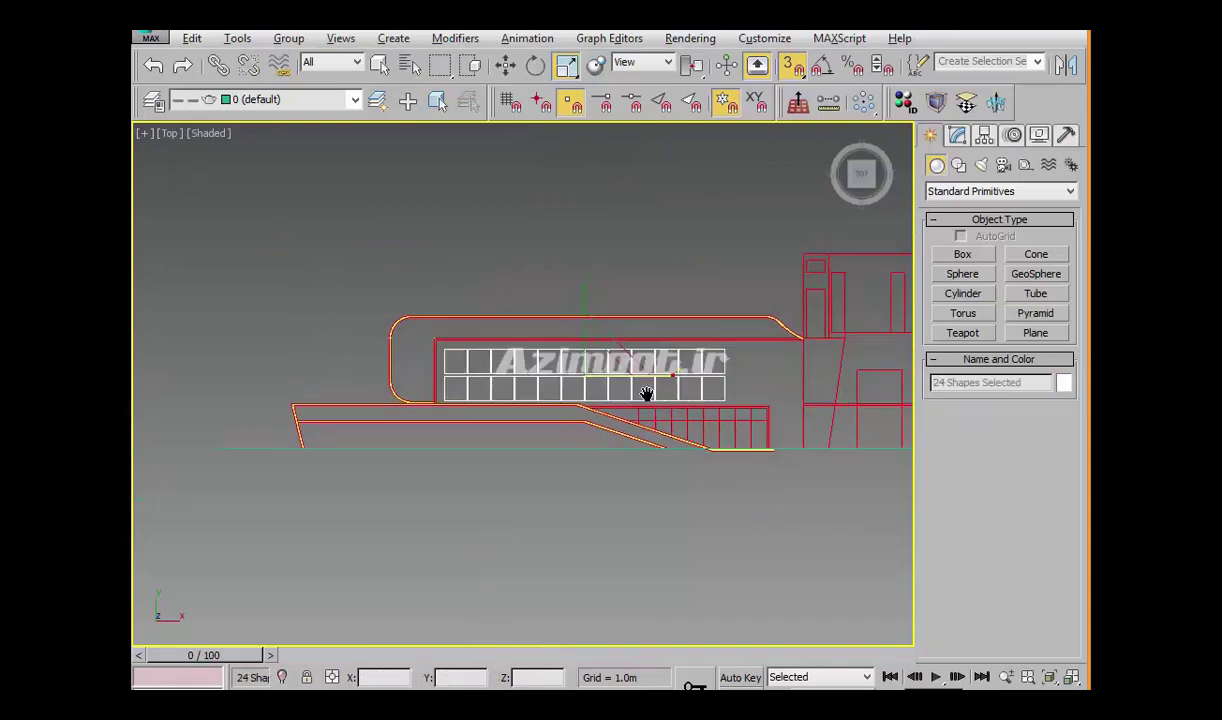
{"action": "middle_click_drag", "start_coordinate": [650, 400], "coordinate": [616, 443]}
Extrude the selected tile outlines with an Amount of 0.1m
{"action": "left_click", "coordinate": [966, 101]}
{"action": "middle_click_drag", "start_coordinate": [707, 459], "coordinate": [495, 482]}
{"action": "double_click", "coordinate": [1010, 401]}
{"action": "type", "text": ".1"}
{"action": "middle_click_drag", "start_coordinate": [500, 427], "coordinate": [548, 395]}
{"action": "left_click", "coordinate": [544, 367]}
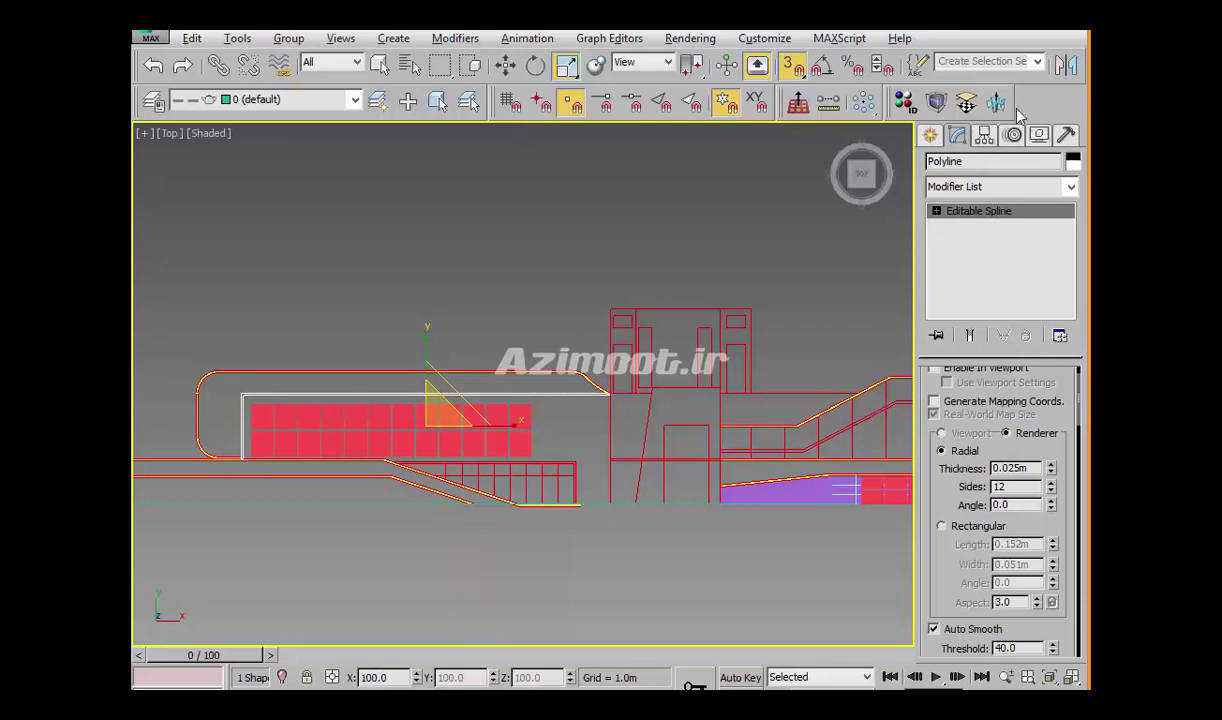
Set the border polyline's Extrude Amount to 1, then to -1 so it extrudes downward
{"action": "left_click", "coordinate": [983, 211]}
{"action": "middle_click_drag", "start_coordinate": [713, 318], "coordinate": [760, 400], "text": "alt"}
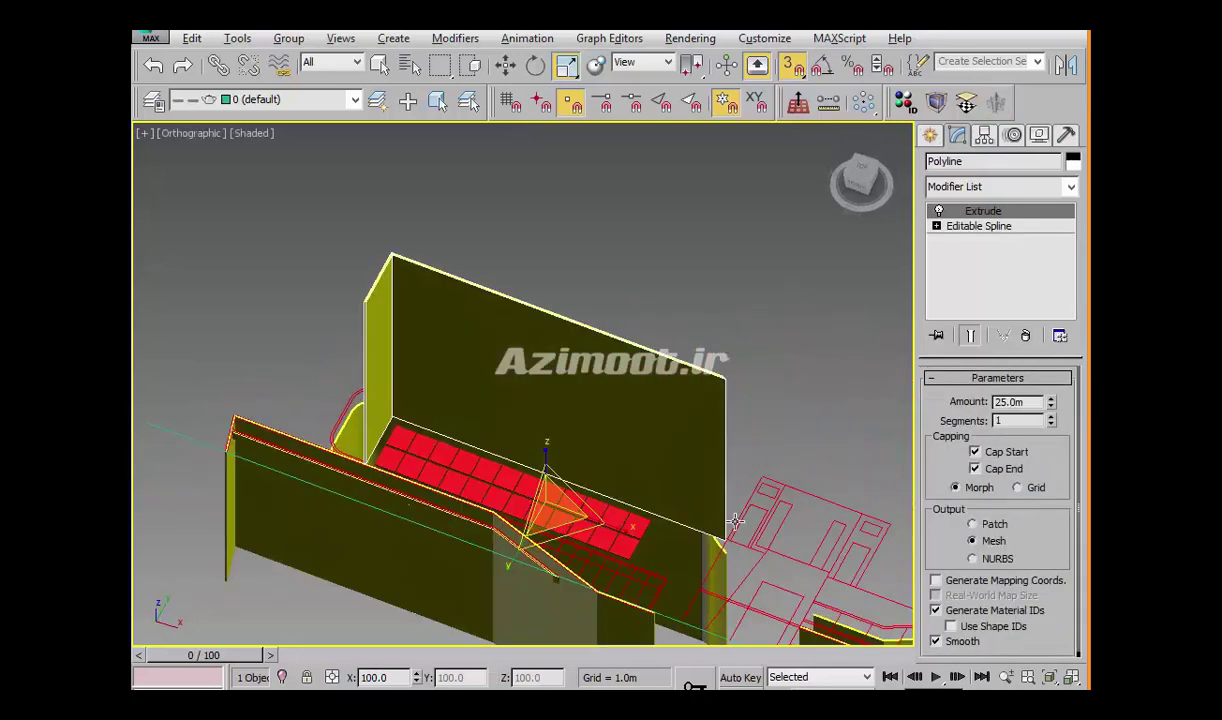
{"action": "double_click", "coordinate": [981, 402]}
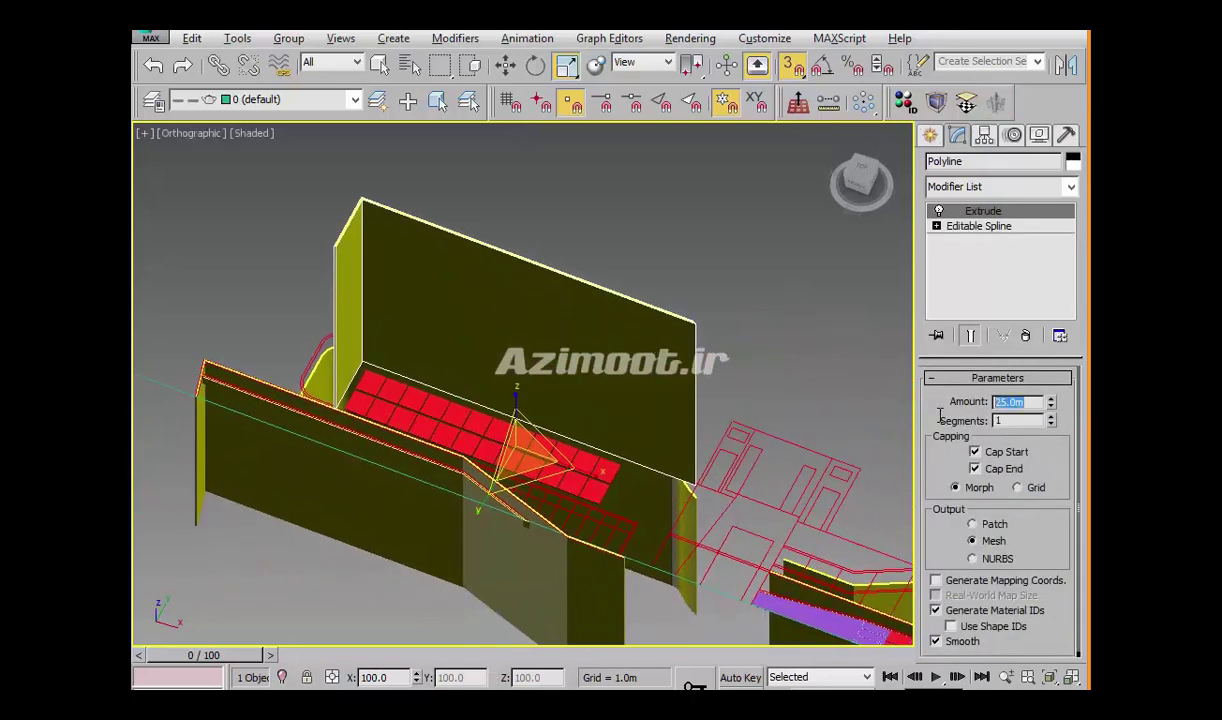
{"action": "type", "text": "1"}
{"action": "key", "text": "Return"}
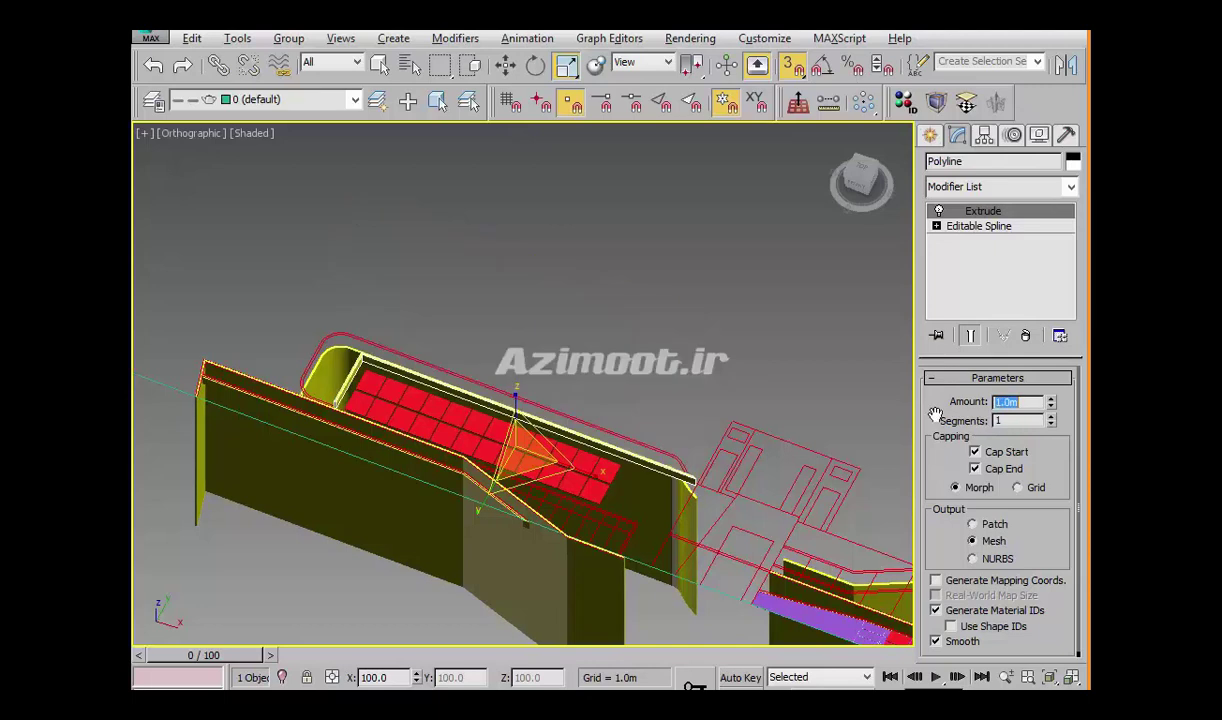
{"action": "middle_click_drag", "start_coordinate": [423, 491], "coordinate": [876, 364]}
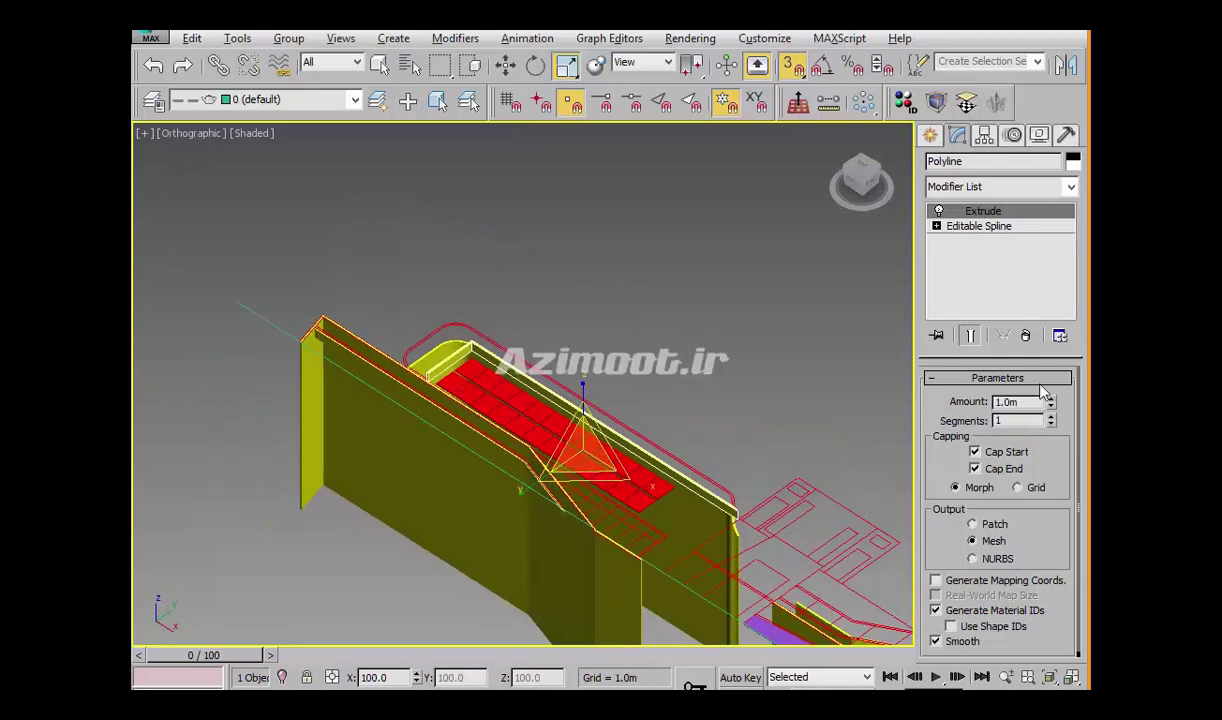
{"action": "type", "text": "-"}
{"action": "key", "text": "Return"}
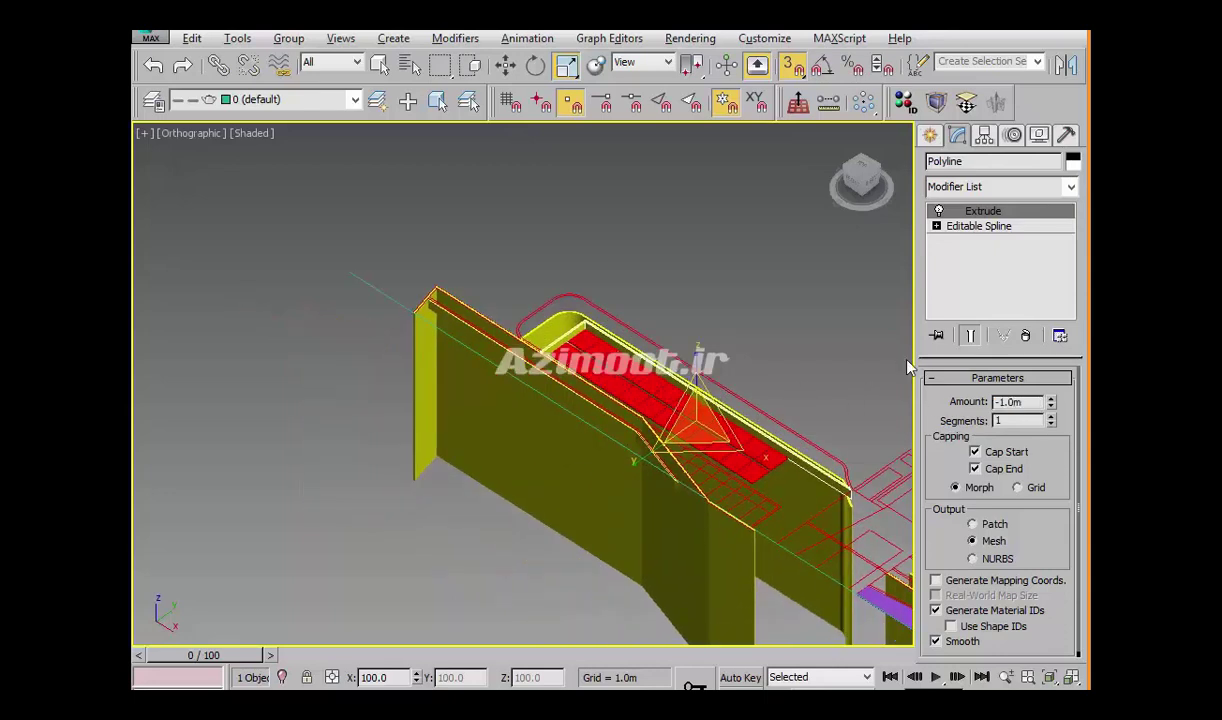
{"action": "scroll", "coordinate": [760, 457], "scroll_direction": "up", "scroll_amount": 3}
{"action": "scroll", "coordinate": [760, 457], "scroll_direction": "up", "scroll_amount": 1}
{"action": "key", "text": "w"}
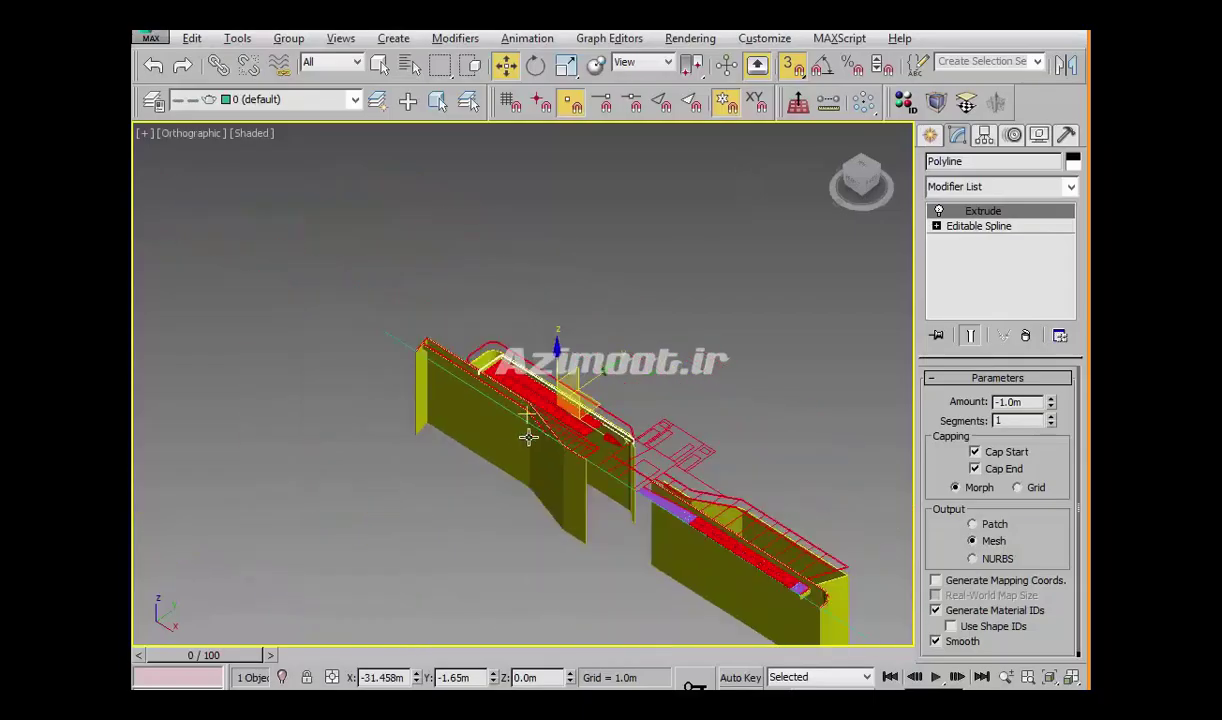
{"action": "mouse_move", "coordinate": [528, 437]}
{"action": "middle_mouse_down", "text": "alt"}
{"action": "mouse_move", "coordinate": [352, 371]}
{"action": "mouse_move", "coordinate": [534, 333]}
{"action": "mouse_move", "coordinate": [532, 346]}
{"action": "mouse_move", "coordinate": [628, 391]}
{"action": "middle_mouse_up", "text": "alt"}
In Top view, window-select all 25 red walkway tiles, then orbit back to 3D
{"action": "scroll", "coordinate": [534, 333], "scroll_direction": "up", "scroll_amount": 5}
{"action": "scroll", "coordinate": [534, 333], "scroll_direction": "up", "scroll_amount": 3}
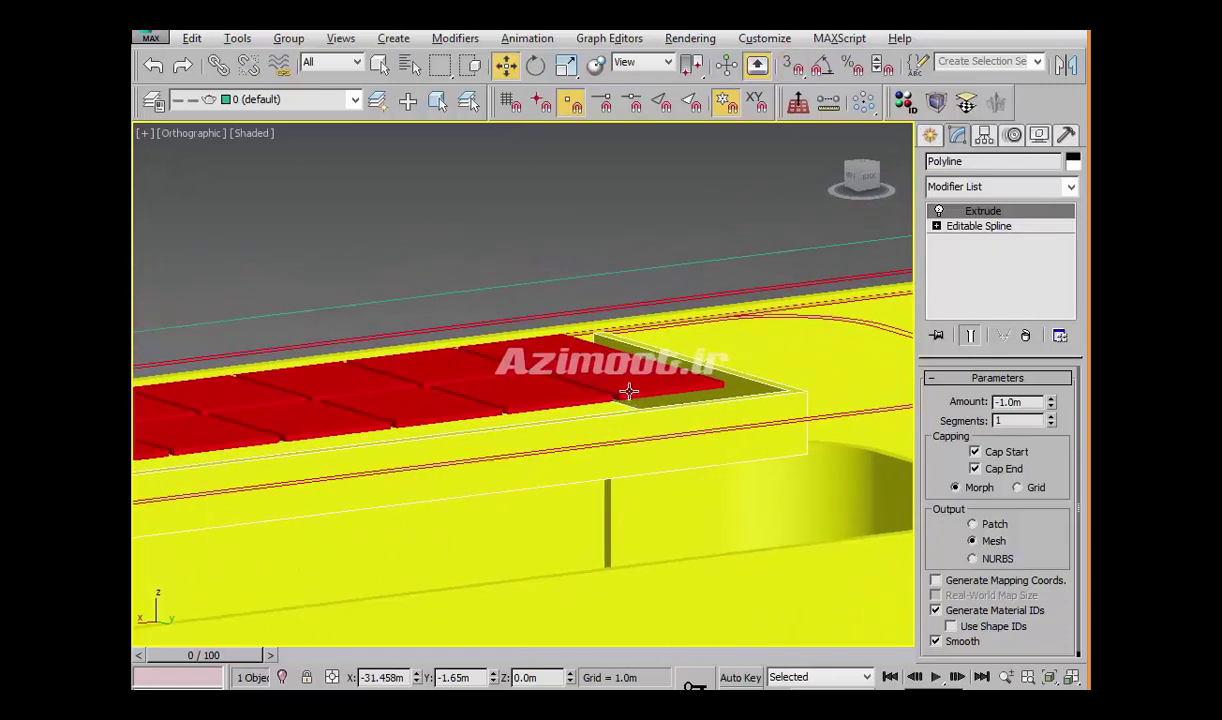
{"action": "key", "text": "ctrl+a"}
{"action": "middle_click_drag", "start_coordinate": [532, 401], "coordinate": [595, 415], "text": "alt"}
{"action": "key", "text": "t"}
{"action": "scroll", "coordinate": [595, 416], "scroll_direction": "up", "scroll_amount": 5}
{"action": "left_click_drag", "start_coordinate": [752, 426], "coordinate": [252, 372]}
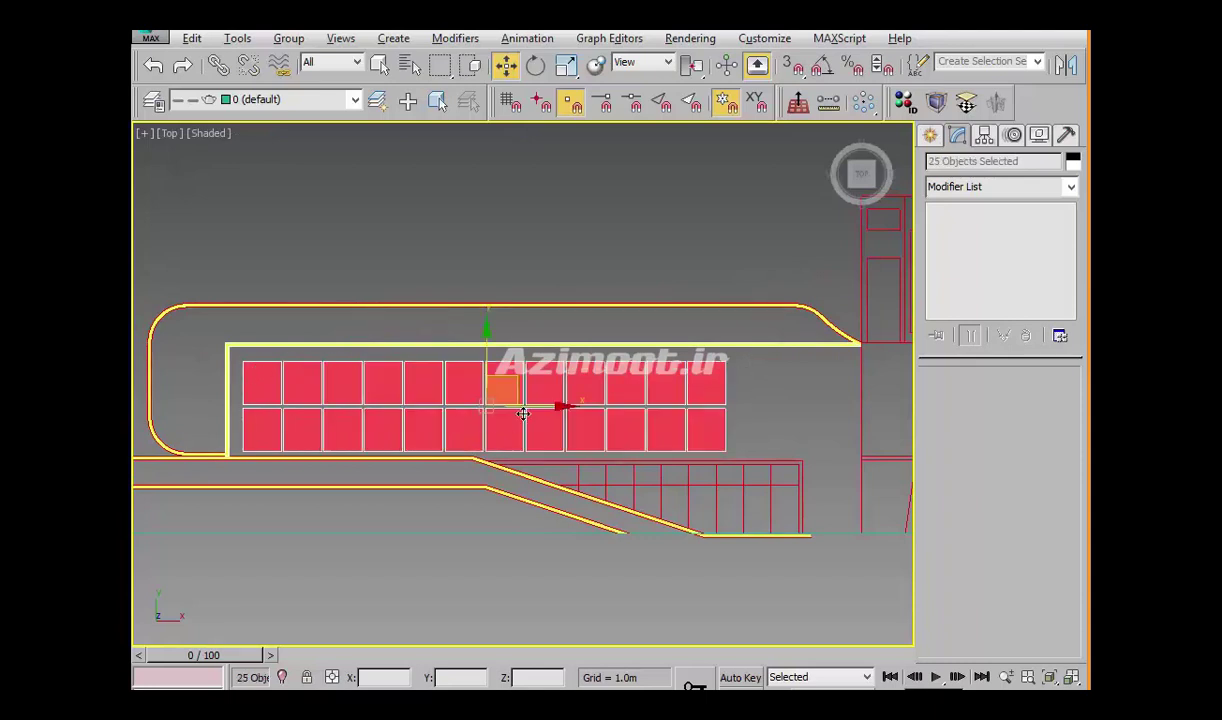
{"action": "scroll", "coordinate": [523, 413], "scroll_direction": "down", "scroll_amount": 3}
{"action": "mouse_move", "coordinate": [523, 413]}
{"action": "middle_mouse_down", "text": "alt"}
{"action": "mouse_move", "coordinate": [513, 380]}
{"action": "mouse_move", "coordinate": [363, 360]}
{"action": "middle_mouse_up", "text": "alt"}
{"action": "scroll", "coordinate": [872, 337], "scroll_direction": "up", "scroll_amount": 3}
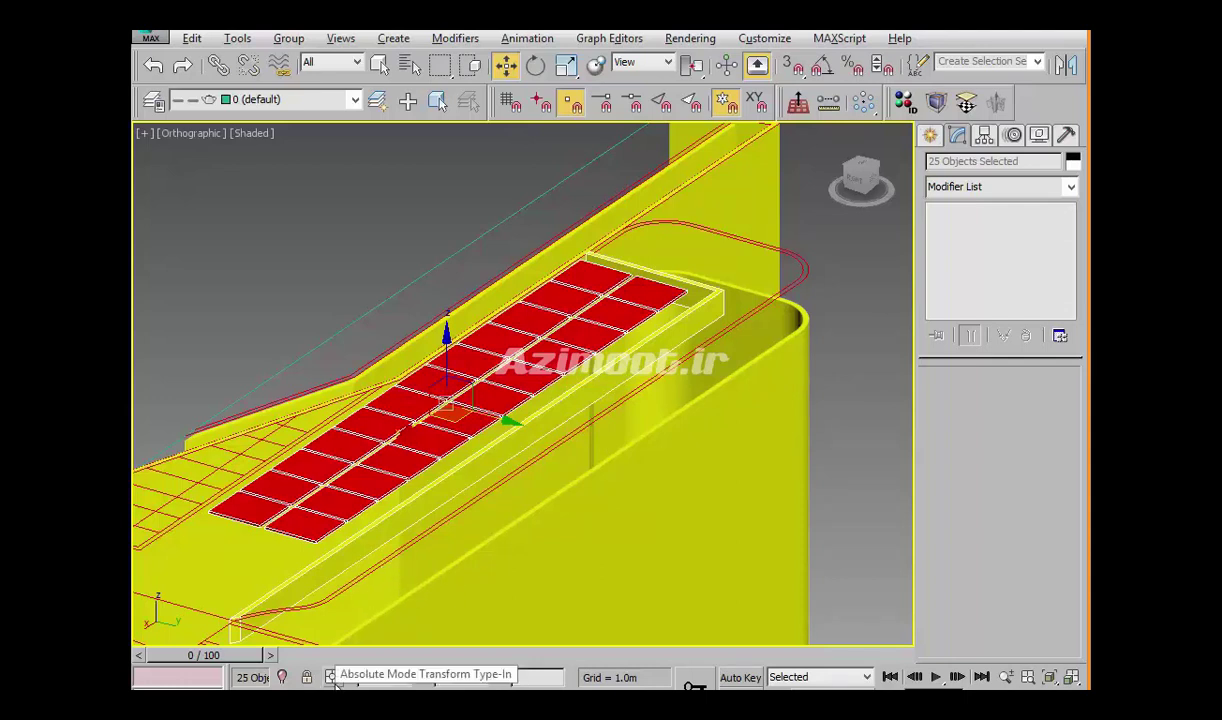
Offset the selected red tiles by -1.5 in Z using the Offset type-in
{"action": "left_click", "coordinate": [334, 681]}
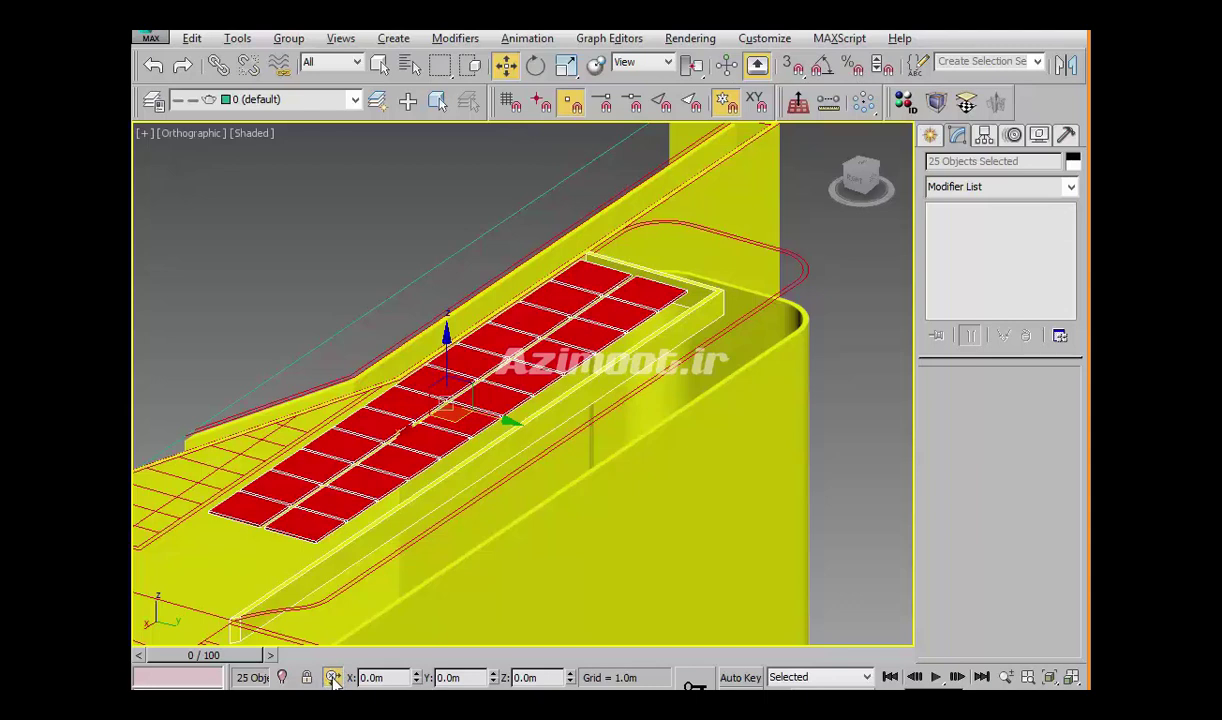
{"action": "double_click", "coordinate": [530, 678]}
{"action": "type", "text": "-"}
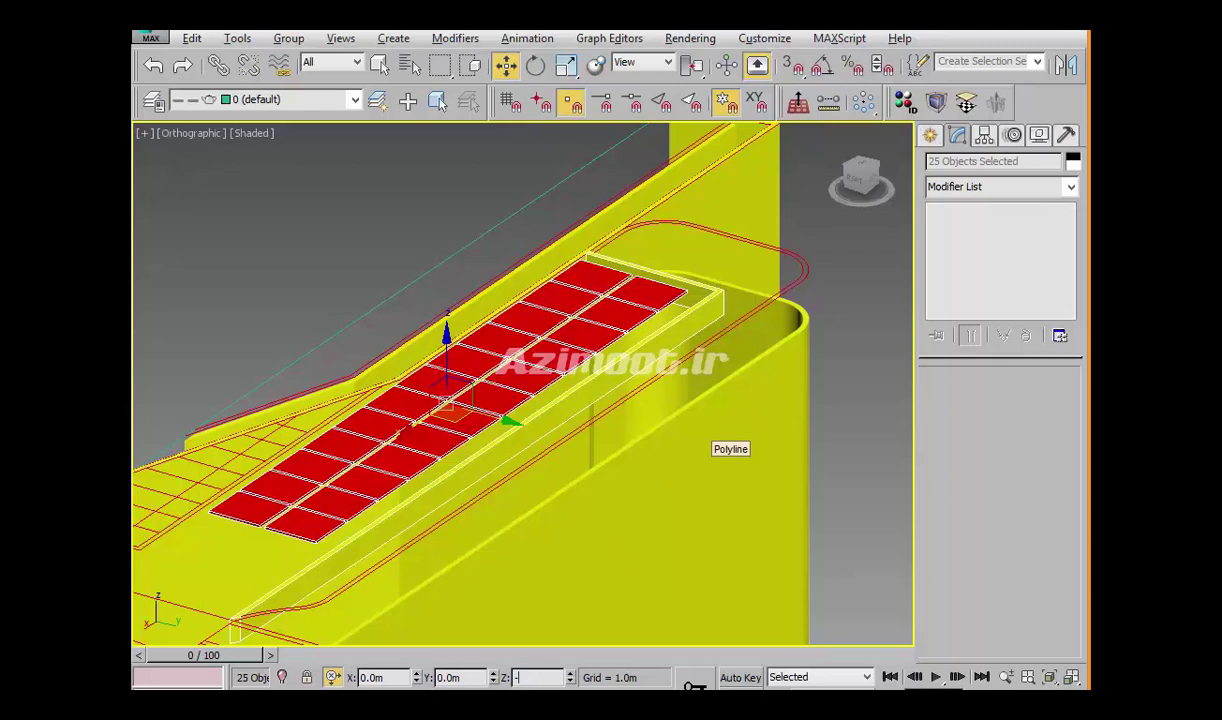
{"action": "type", "text": "1.5"}
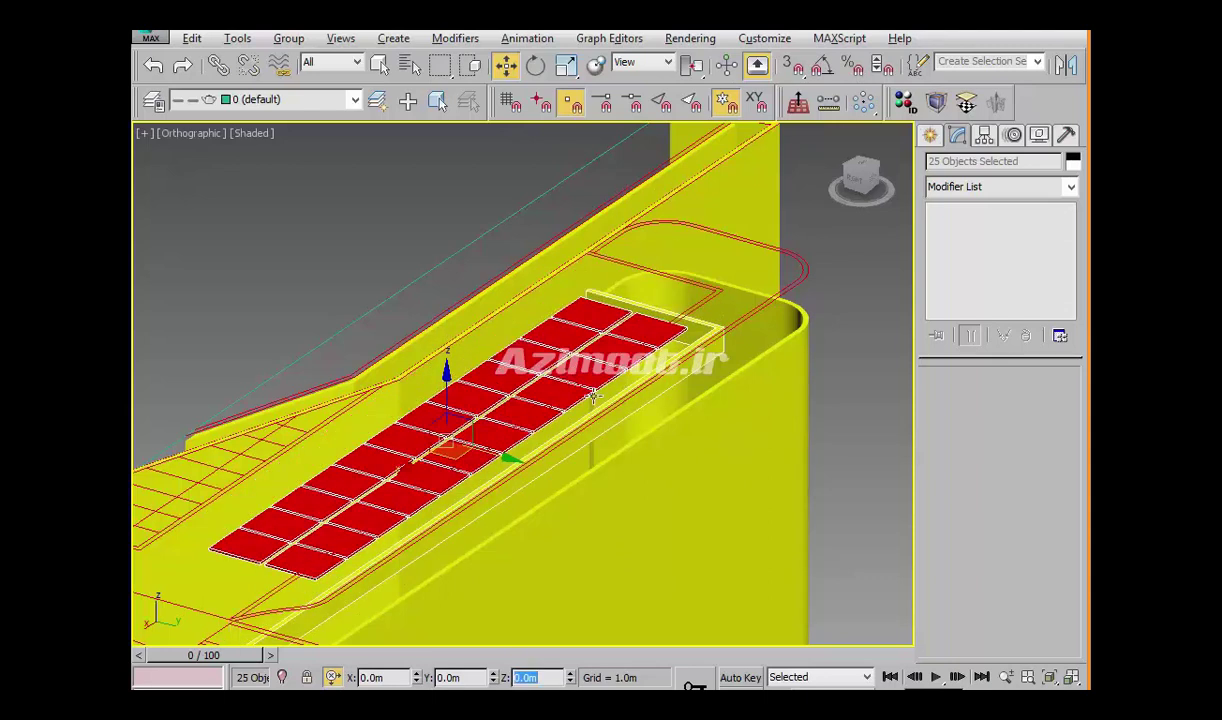
{"action": "mouse_move", "coordinate": [593, 397]}
{"action": "middle_mouse_down", "text": "alt"}
{"action": "mouse_move", "coordinate": [640, 441]}
{"action": "mouse_move", "coordinate": [485, 418]}
{"action": "middle_mouse_up", "text": "alt"}
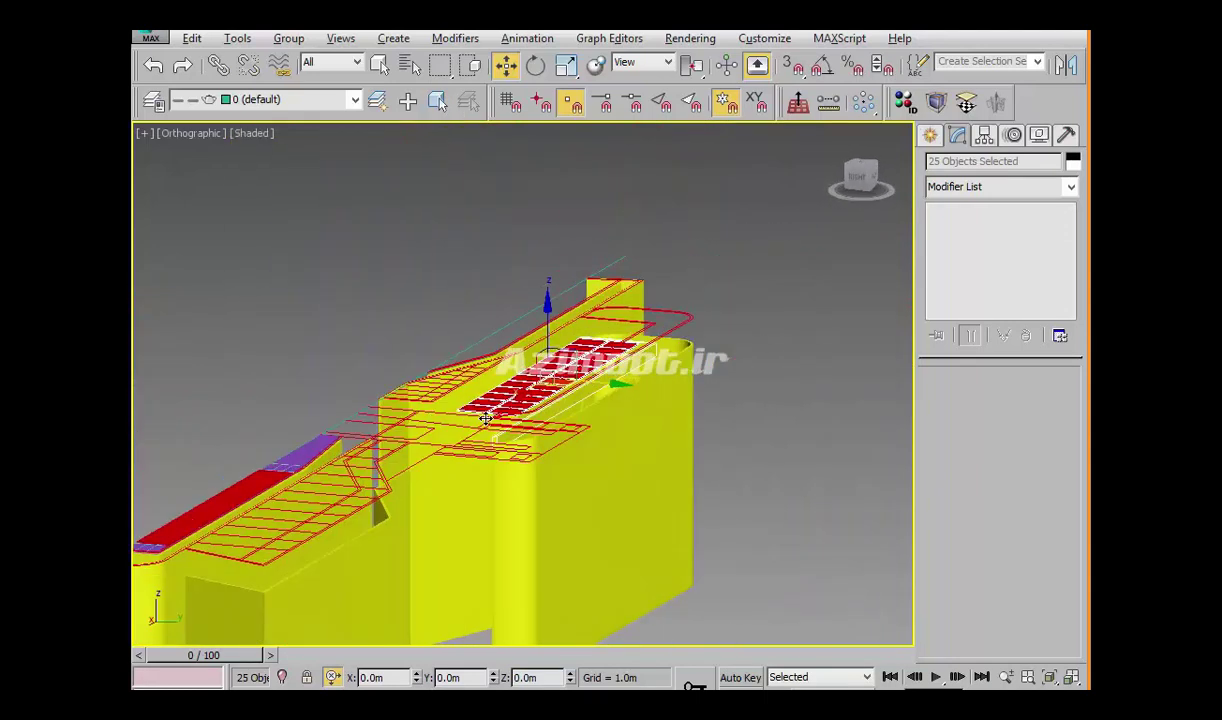
{"action": "scroll", "coordinate": [485, 418], "scroll_direction": "up", "scroll_amount": 2}
{"action": "scroll", "coordinate": [485, 418], "scroll_direction": "up", "scroll_amount": 3}
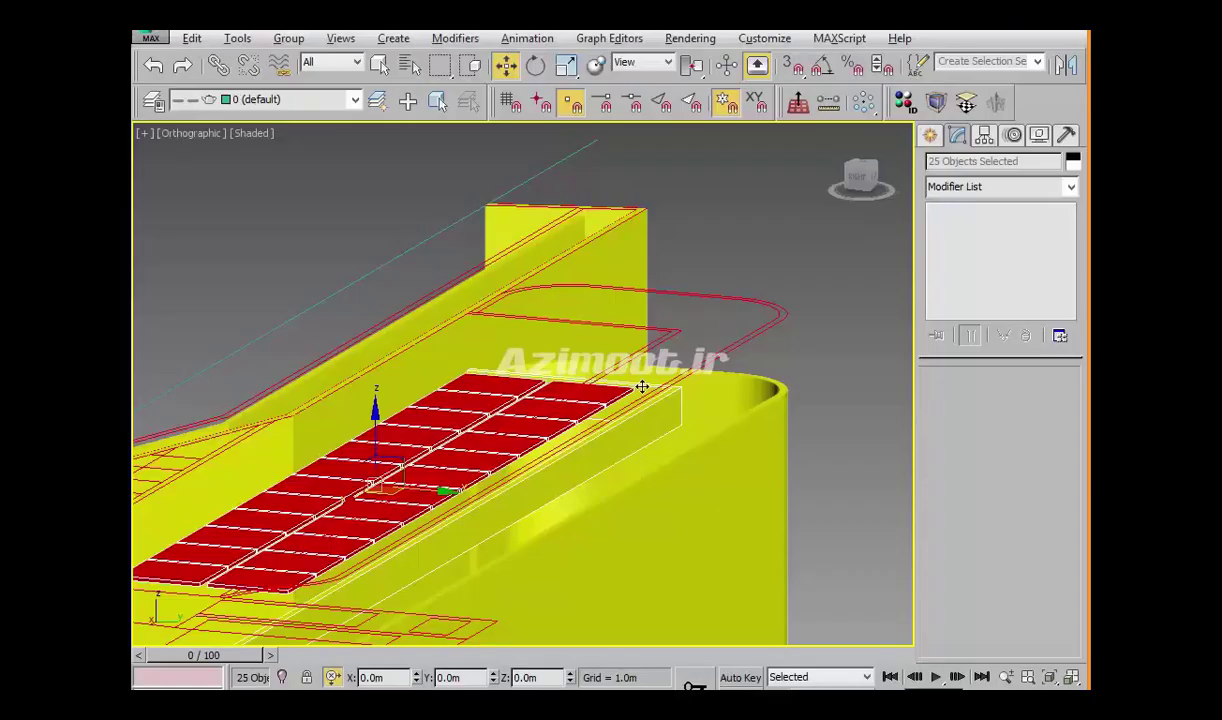
{"action": "mouse_move", "coordinate": [644, 385]}
{"action": "middle_mouse_down", "text": "alt"}
{"action": "mouse_move", "coordinate": [611, 466]}
{"action": "mouse_move", "coordinate": [777, 486]}
{"action": "mouse_move", "coordinate": [577, 453]}
{"action": "middle_mouse_up", "text": "alt"}
{"action": "key", "text": "t"}
Start the Line shape tool with 2D snapping turned on
{"action": "scroll", "coordinate": [766, 480], "scroll_direction": "up", "scroll_amount": 5}
{"action": "left_click", "coordinate": [938, 140]}
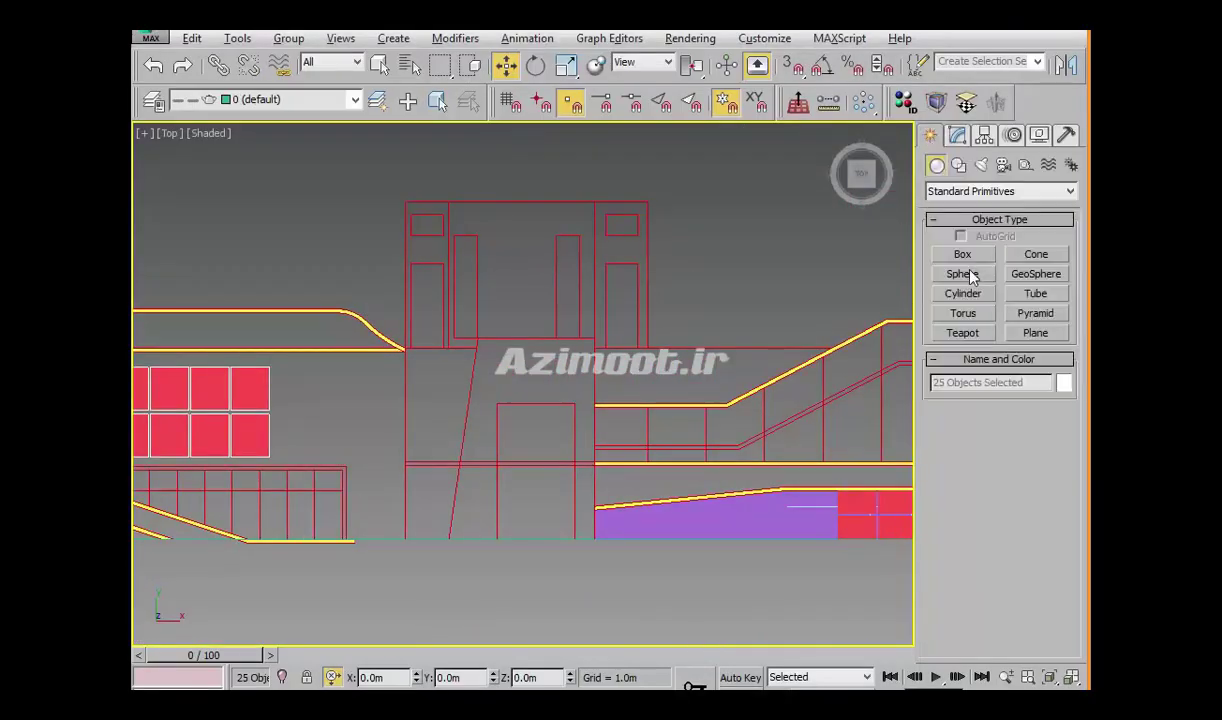
{"action": "left_click", "coordinate": [958, 165]}
{"action": "left_click", "coordinate": [963, 270]}
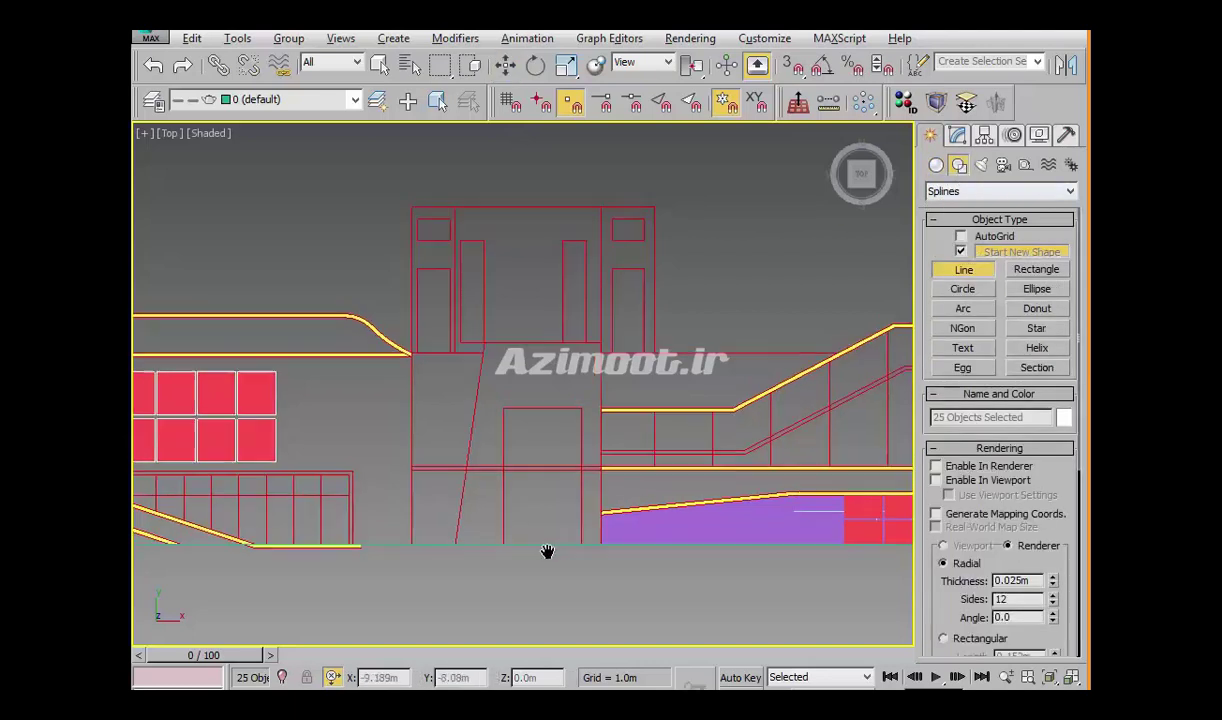
{"action": "middle_click_drag", "start_coordinate": [545, 551], "coordinate": [576, 574]}
{"action": "scroll", "coordinate": [620, 565], "scroll_direction": "up", "scroll_amount": 2}
{"action": "key", "text": "s"}
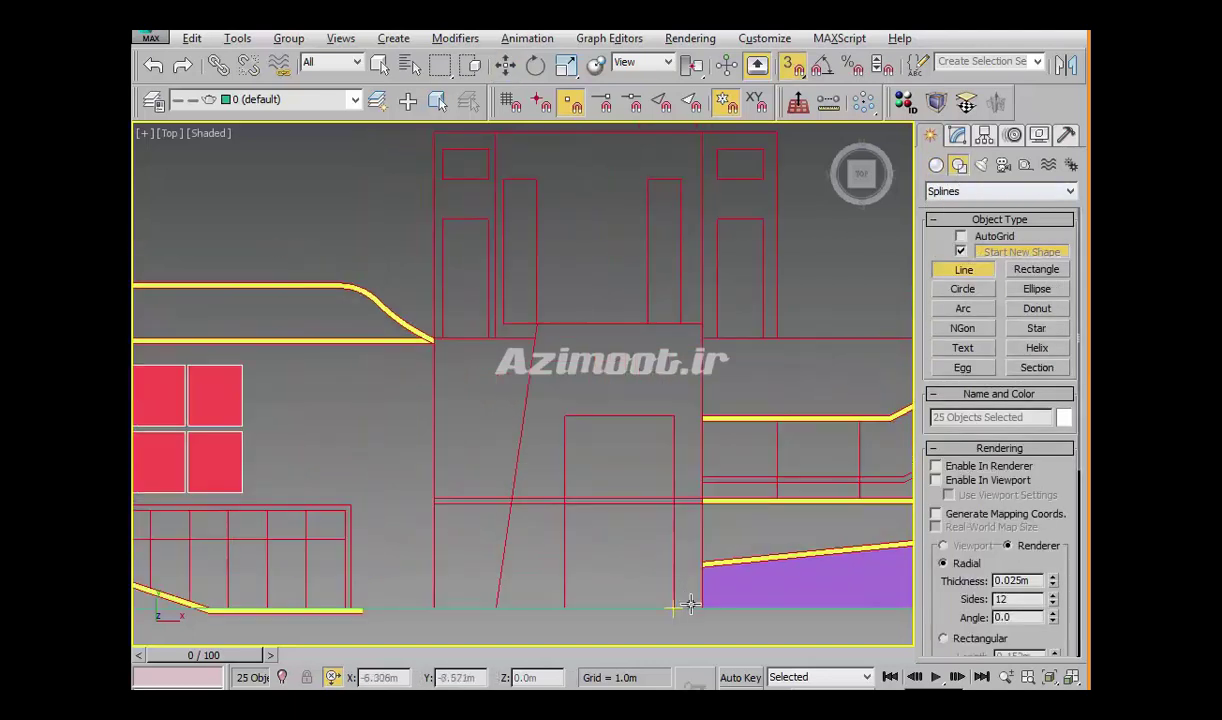
{"action": "left_click_drag", "start_coordinate": [788, 64], "coordinate": [788, 121]}
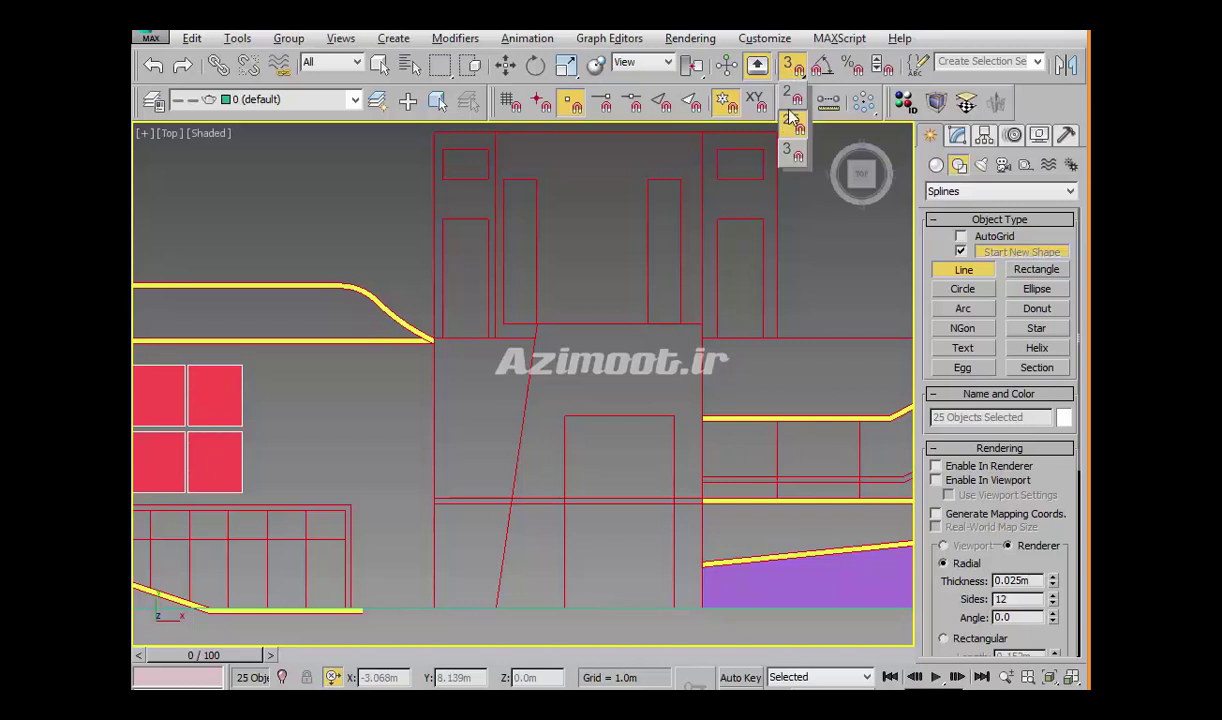
Trace the portal-shaped column outline as a closed spline on the plan
{"action": "middle_click_drag", "start_coordinate": [725, 421], "coordinate": [739, 371]}
{"action": "left_click", "coordinate": [716, 557]}
{"action": "left_click", "coordinate": [716, 273]}
{"action": "left_click", "coordinate": [551, 273]}
{"action": "left_click", "coordinate": [510, 557]}
{"action": "left_click", "coordinate": [578, 557]}
{"action": "left_click", "coordinate": [578, 367]}
{"action": "left_click", "coordinate": [688, 367]}
{"action": "left_click", "coordinate": [688, 557]}
{"action": "left_click", "coordinate": [715, 557]}
{"action": "key", "text": "Return"}
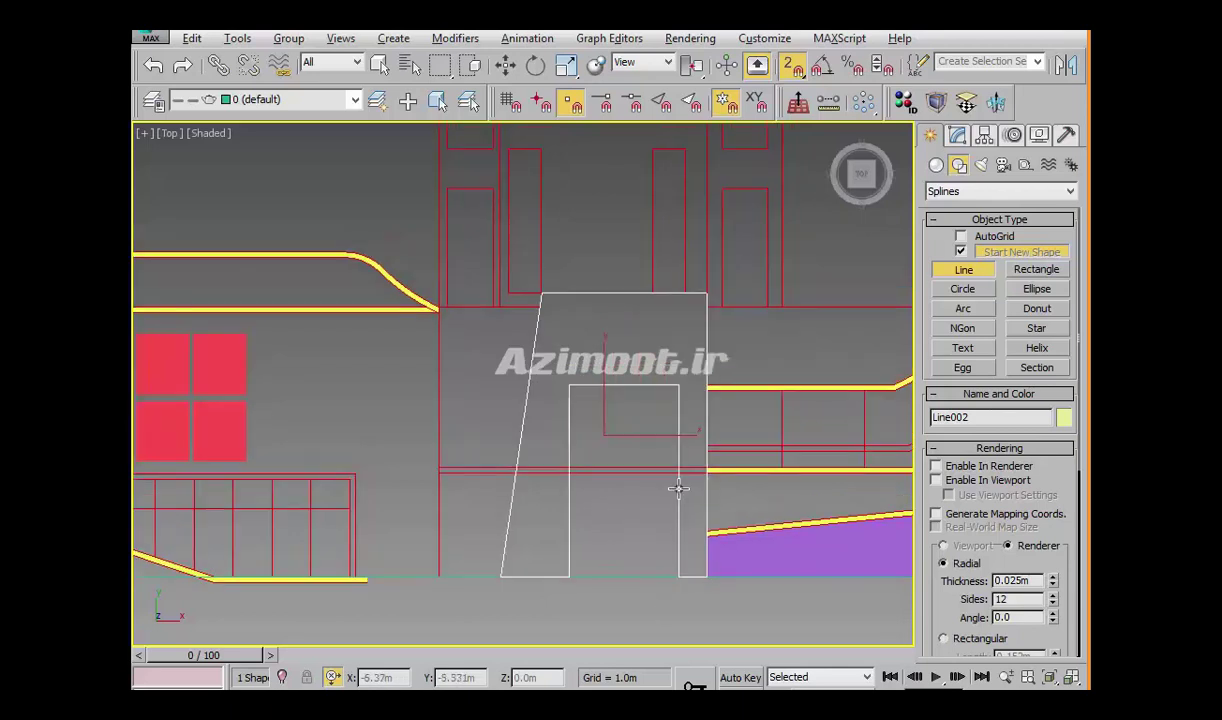
Apply an Extrude modifier to the column outline
{"action": "mouse_move", "coordinate": [682, 499]}
{"action": "middle_mouse_down", "text": "alt"}
{"action": "mouse_move", "coordinate": [644, 483]}
{"action": "mouse_move", "coordinate": [614, 423]}
{"action": "mouse_move", "coordinate": [654, 409]}
{"action": "middle_mouse_up", "text": "alt"}
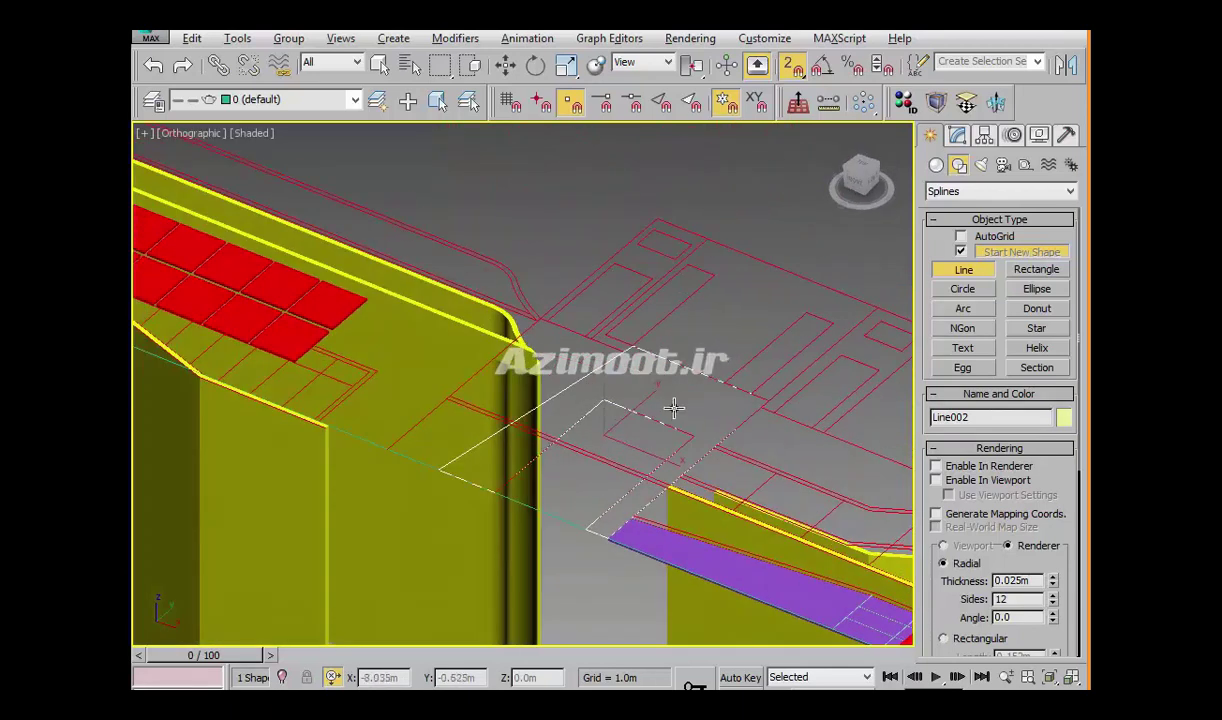
{"action": "key", "text": "w"}
{"action": "left_click", "coordinate": [964, 104]}
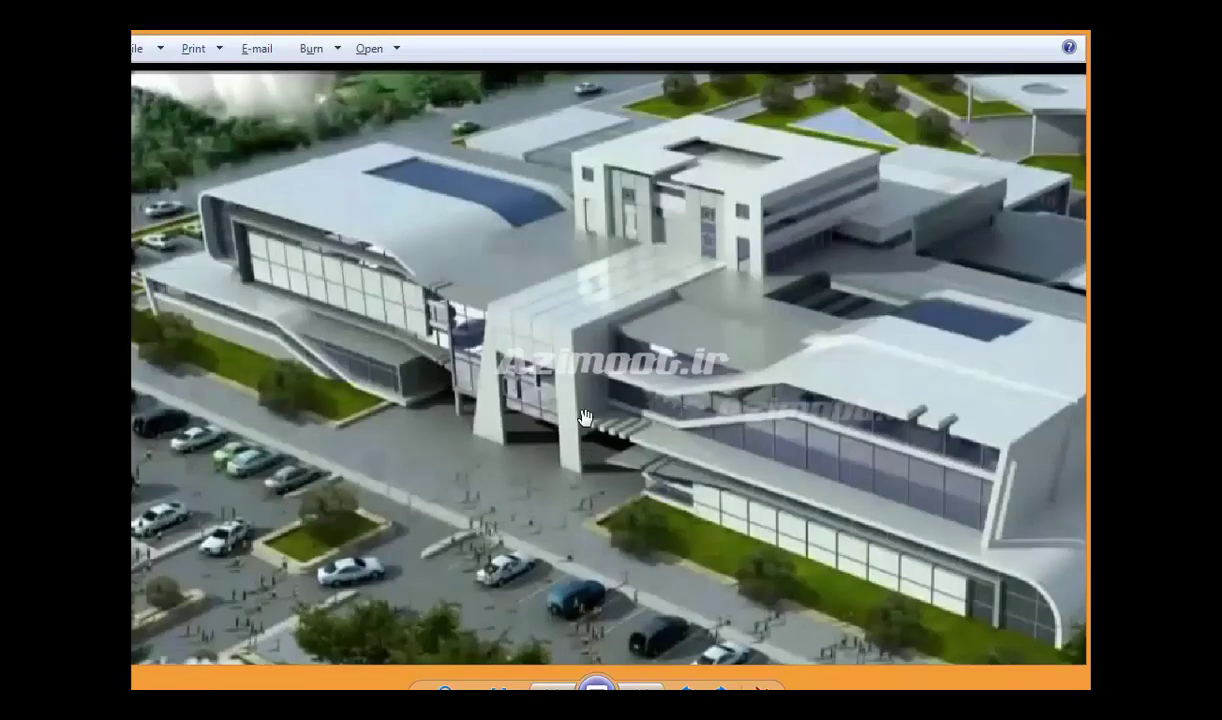
Change Line002's Extrude Amount to -15 m so the column extends downward
{"action": "left_click", "coordinate": [1013, 30]}
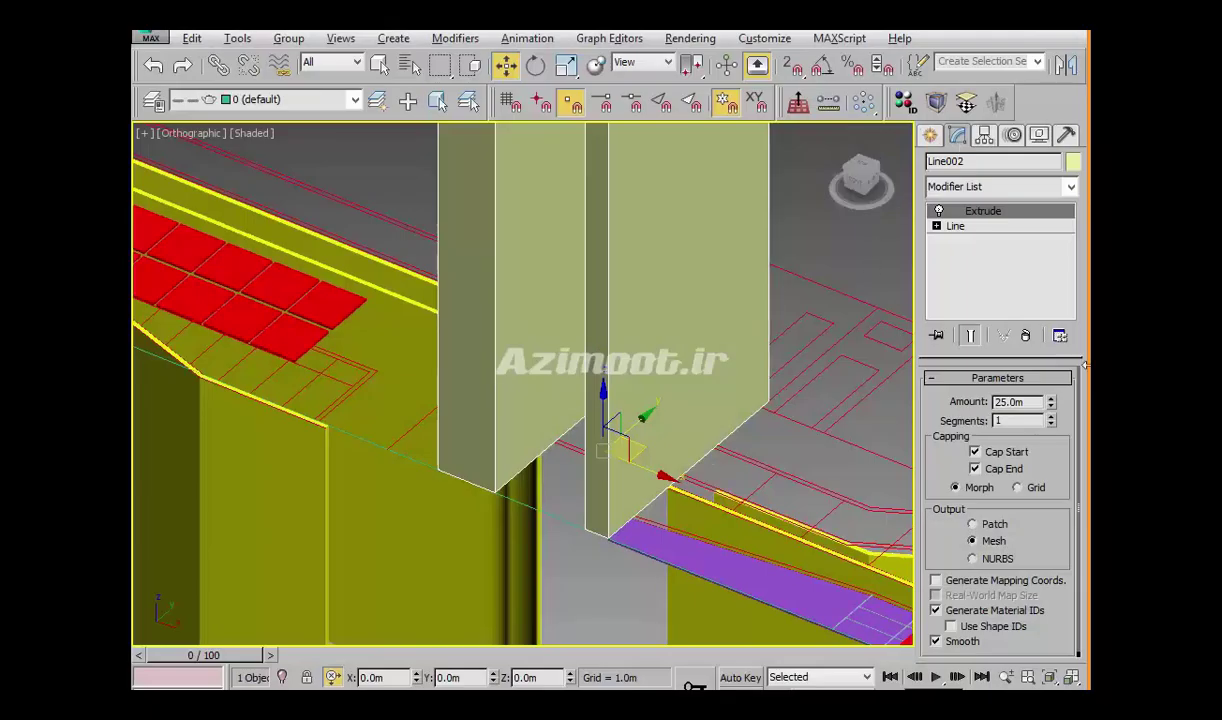
{"action": "type", "text": "-"}
{"action": "key", "text": "Return"}
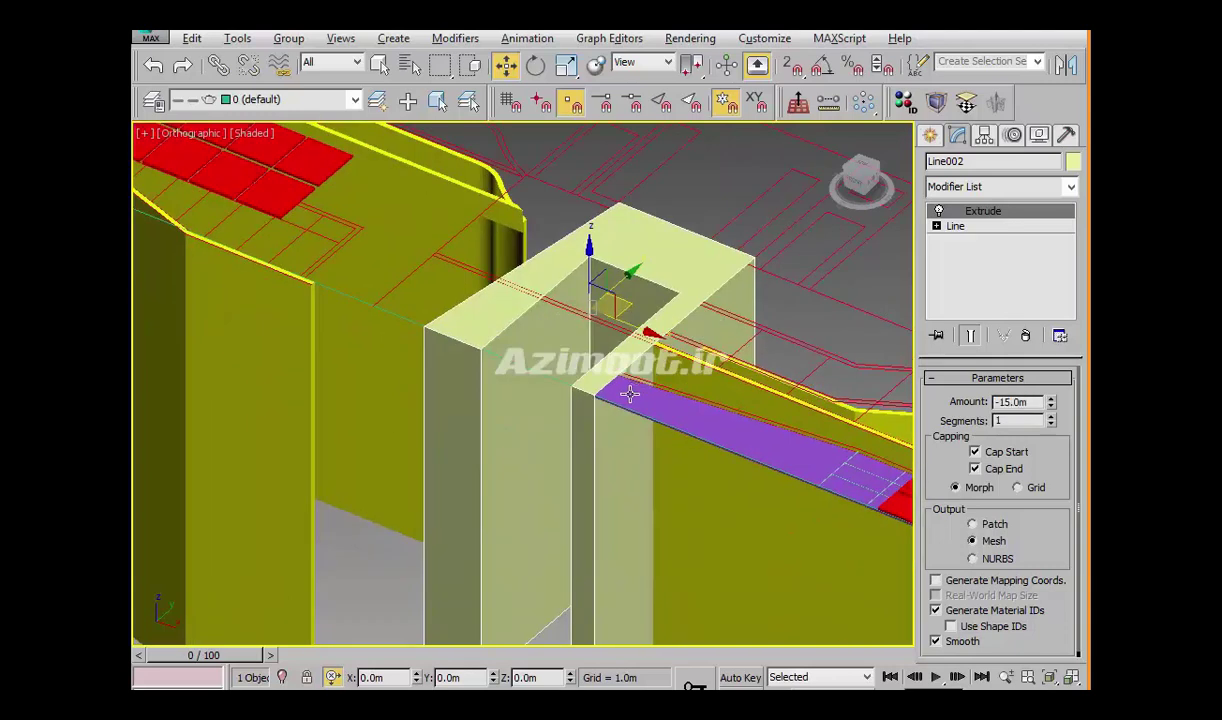
Orbit around the hollow column and ramp, then select the existing handrail line
{"action": "scroll", "coordinate": [629, 394], "scroll_direction": "down", "scroll_amount": 3}
{"action": "middle_click_drag", "start_coordinate": [629, 394], "coordinate": [827, 397], "text": "alt"}
{"action": "scroll", "coordinate": [827, 397], "scroll_direction": "up", "scroll_amount": 3}
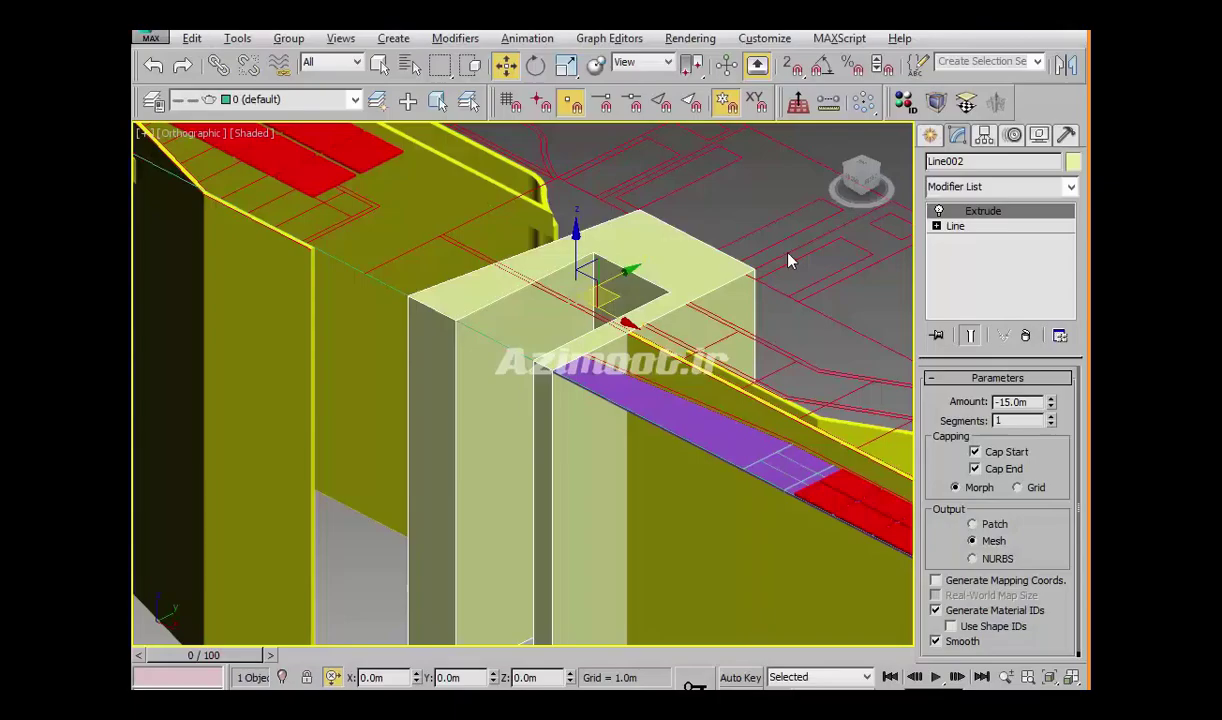
{"action": "scroll", "coordinate": [618, 484], "scroll_direction": "down", "scroll_amount": 2}
{"action": "mouse_move", "coordinate": [618, 484]}
{"action": "middle_mouse_down", "text": "alt"}
{"action": "mouse_move", "coordinate": [640, 464]}
{"action": "mouse_move", "coordinate": [540, 442]}
{"action": "mouse_move", "coordinate": [666, 417]}
{"action": "mouse_move", "coordinate": [731, 491]}
{"action": "mouse_move", "coordinate": [747, 441]}
{"action": "mouse_move", "coordinate": [477, 499]}
{"action": "mouse_move", "coordinate": [423, 538]}
{"action": "mouse_move", "coordinate": [573, 401]}
{"action": "middle_mouse_up", "text": "alt"}
{"action": "scroll", "coordinate": [747, 441], "scroll_direction": "up", "scroll_amount": 2}
{"action": "mouse_move", "coordinate": [796, 333]}
{"action": "middle_mouse_down", "text": "alt"}
{"action": "mouse_move", "coordinate": [750, 458]}
{"action": "mouse_move", "coordinate": [777, 442]}
{"action": "mouse_move", "coordinate": [821, 450]}
{"action": "middle_mouse_up", "text": "alt"}
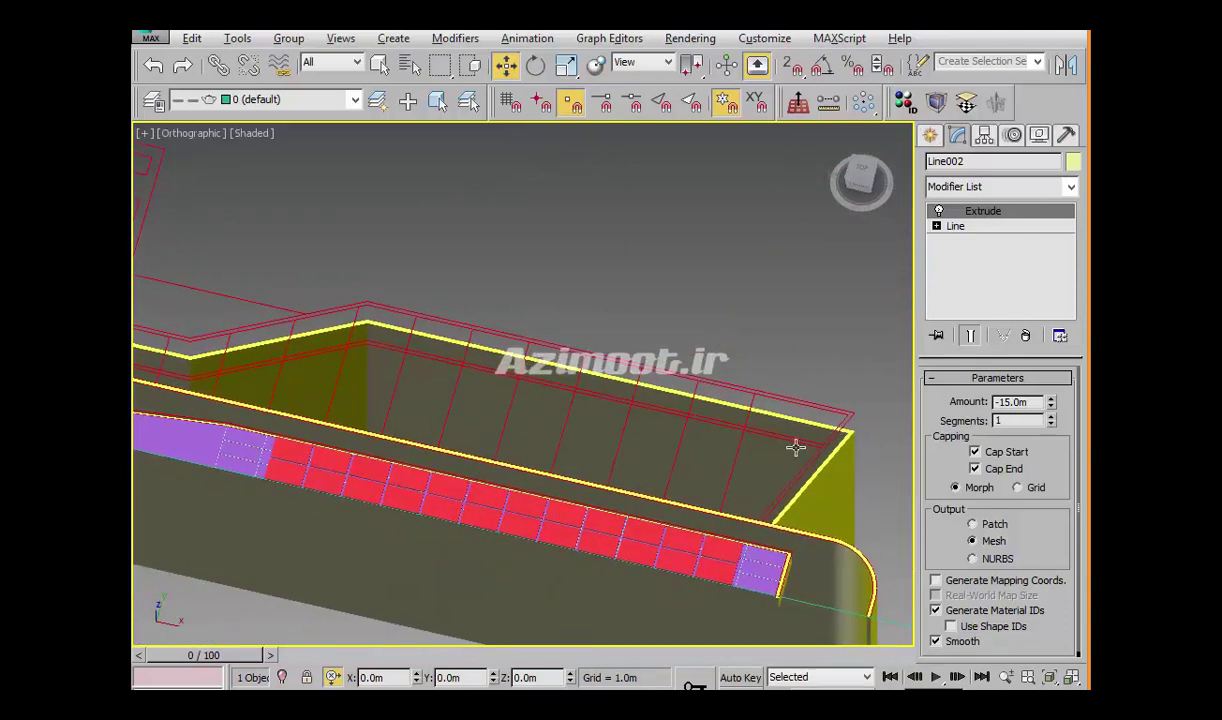
{"action": "left_click", "coordinate": [797, 443]}
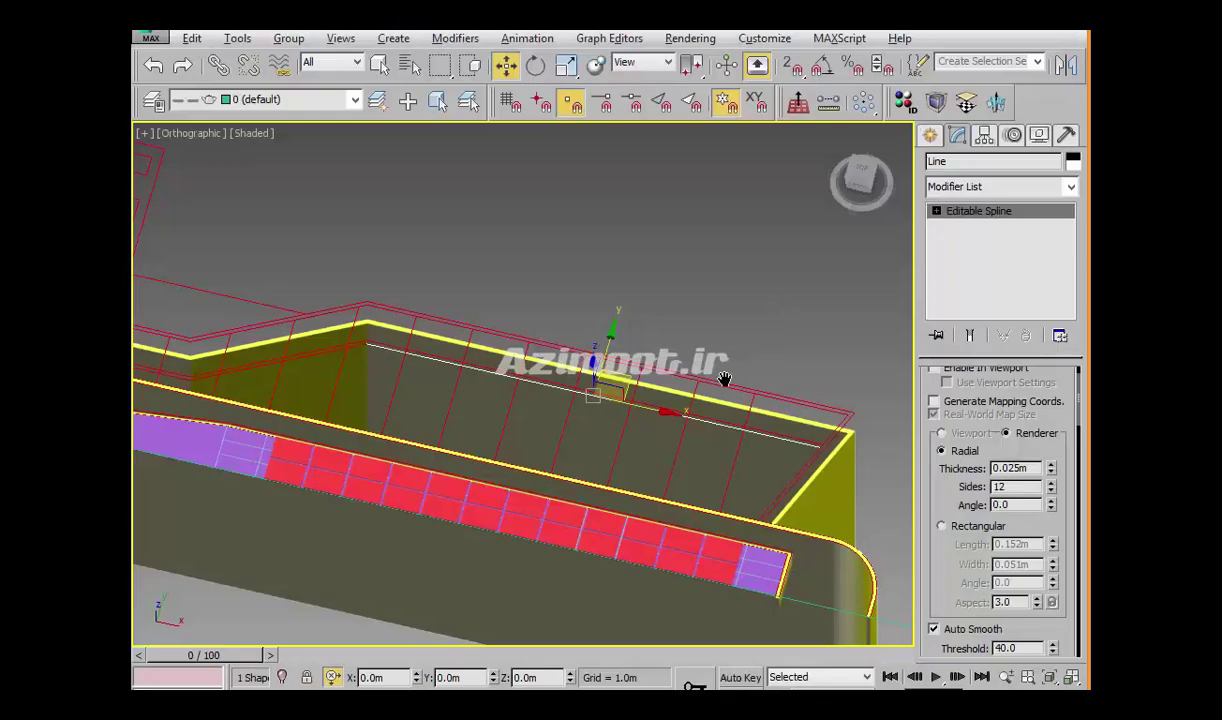
In Top view, frame the ramp with the Line shape tool active and snaps on
{"action": "key", "text": "t"}
{"action": "key", "text": "z"}
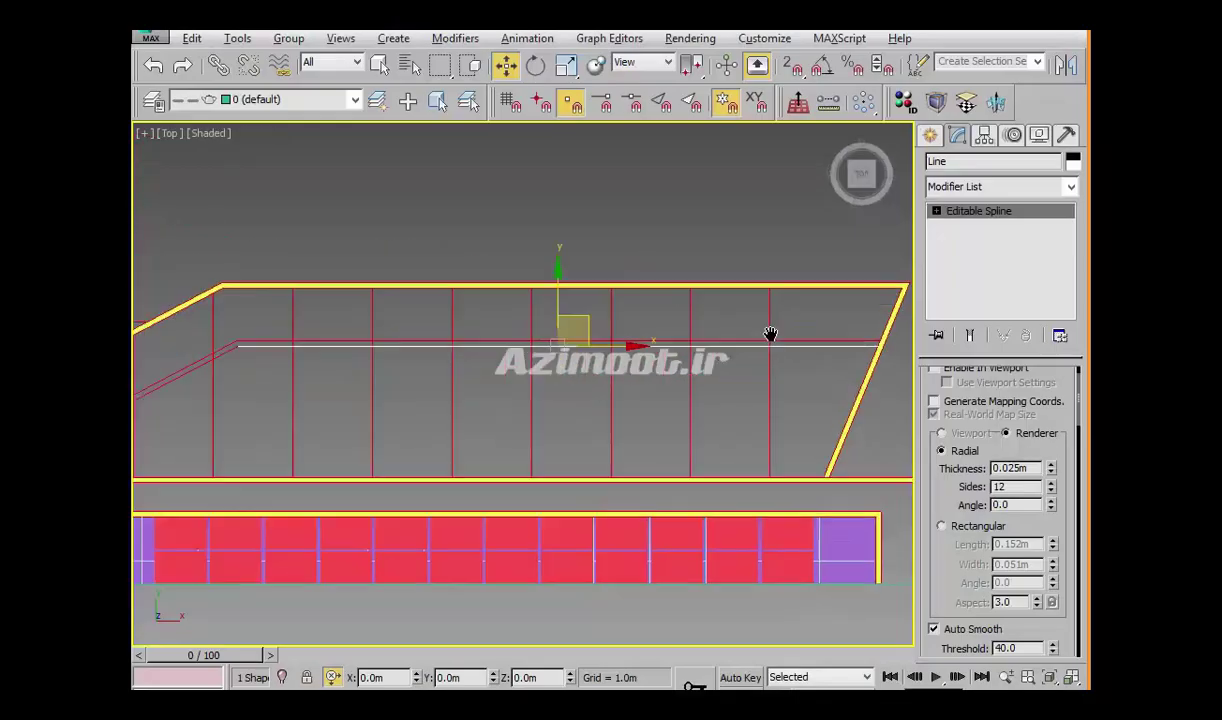
{"action": "left_click", "coordinate": [930, 135]}
{"action": "left_click", "coordinate": [962, 270]}
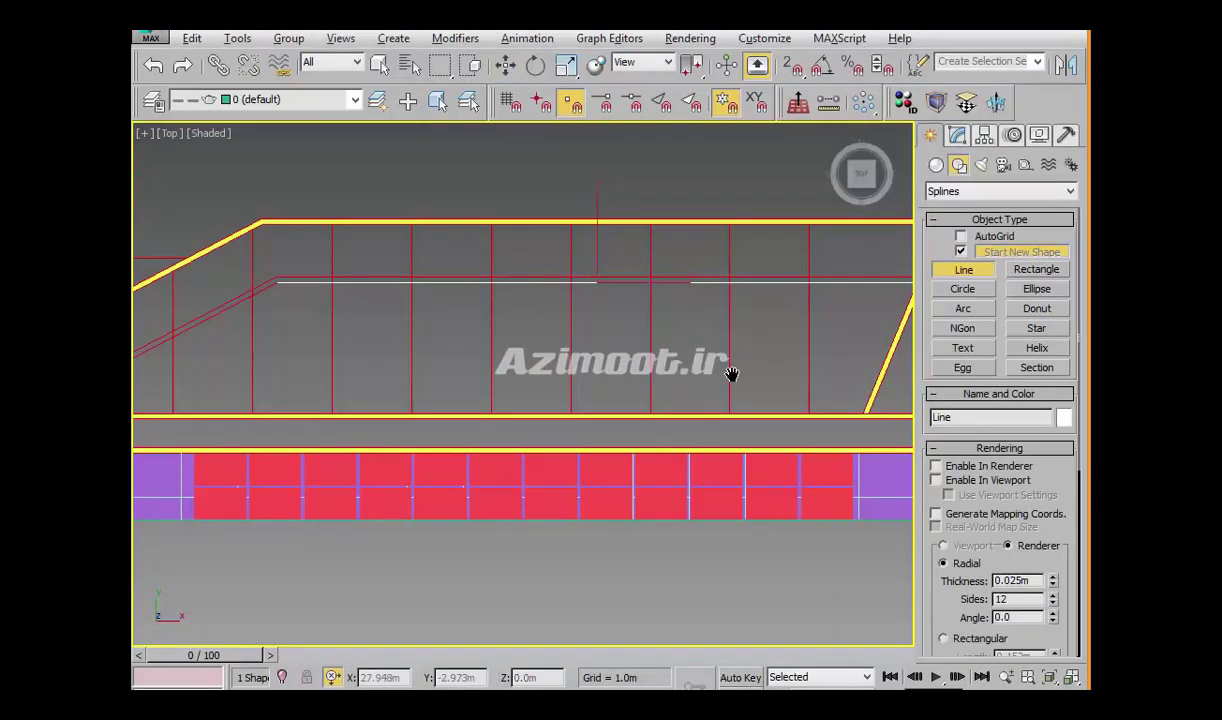
{"action": "middle_click_drag", "start_coordinate": [869, 168], "coordinate": [799, 180]}
{"action": "key", "text": "s"}
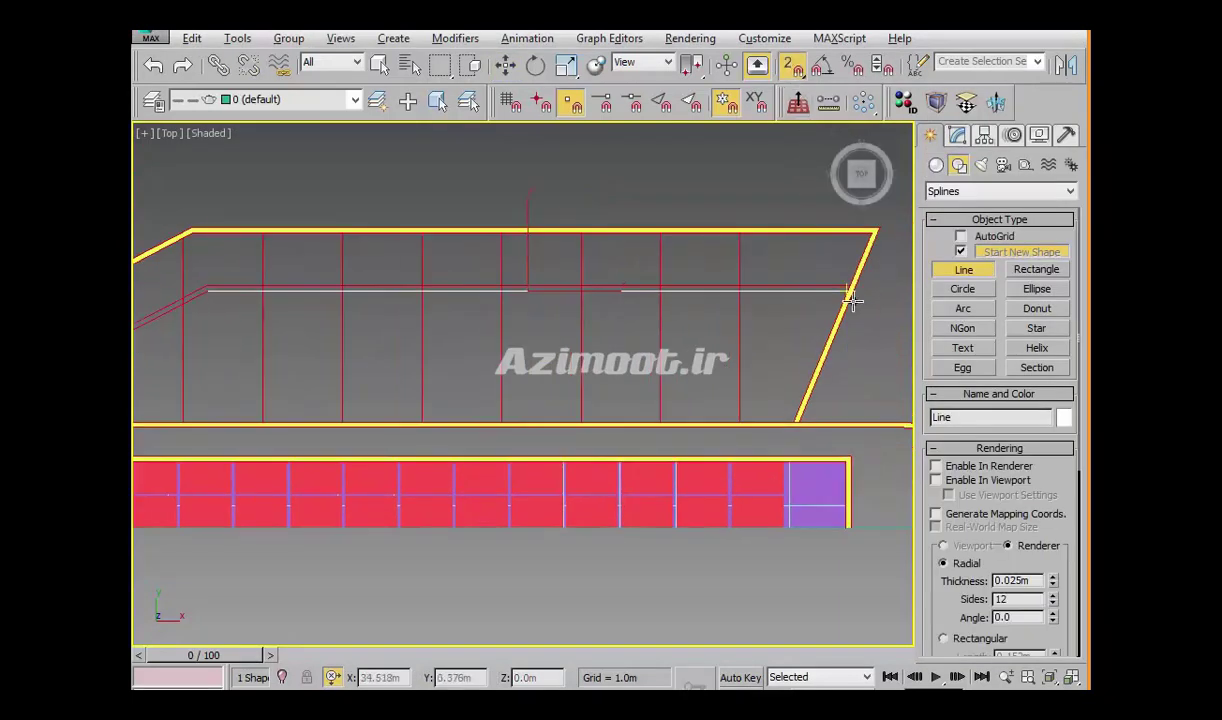
Place Line003's first points along the railing, from the flat section up the slope
{"action": "left_click", "coordinate": [851, 300]}
{"action": "scroll", "coordinate": [668, 390], "scroll_direction": "down", "scroll_amount": 3}
{"action": "scroll", "coordinate": [573, 245], "scroll_direction": "up", "scroll_amount": 3}
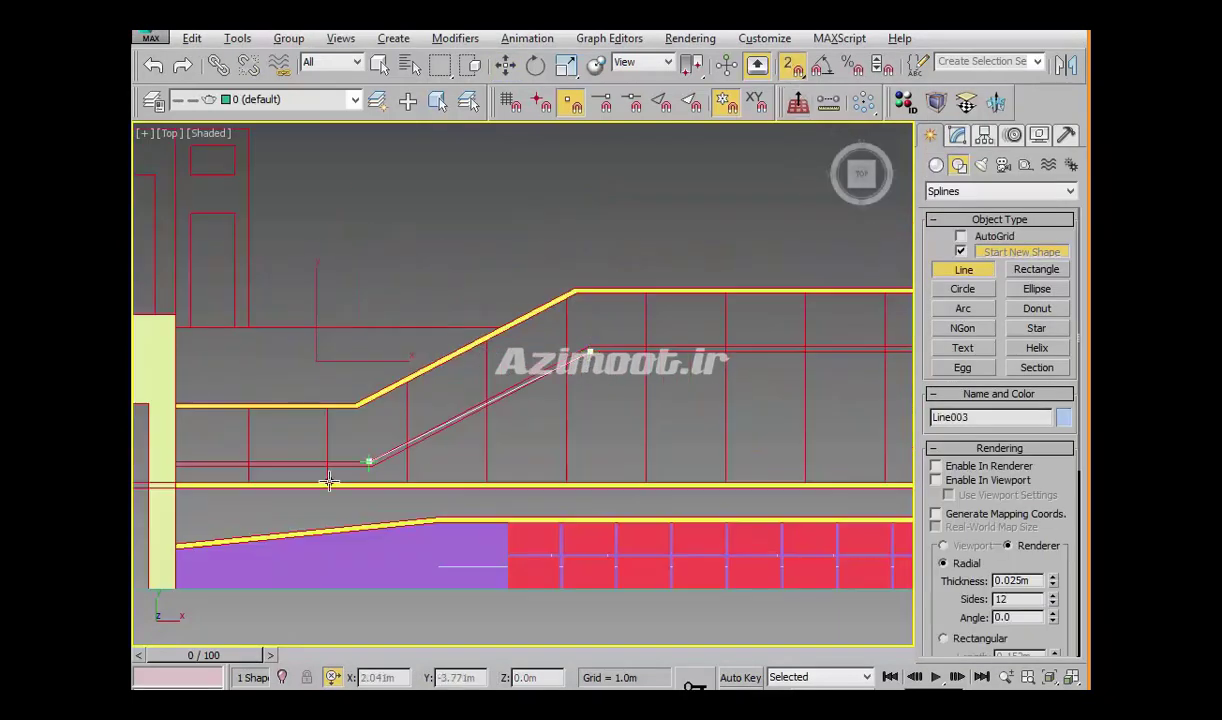
{"action": "scroll", "coordinate": [420, 480], "scroll_direction": "down", "scroll_amount": 2}
{"action": "scroll", "coordinate": [469, 453], "scroll_direction": "up", "scroll_amount": 3}
{"action": "scroll", "coordinate": [466, 308], "scroll_direction": "up", "scroll_amount": 2}
{"action": "left_click", "coordinate": [464, 501]}
{"action": "right_click", "coordinate": [394, 421]}
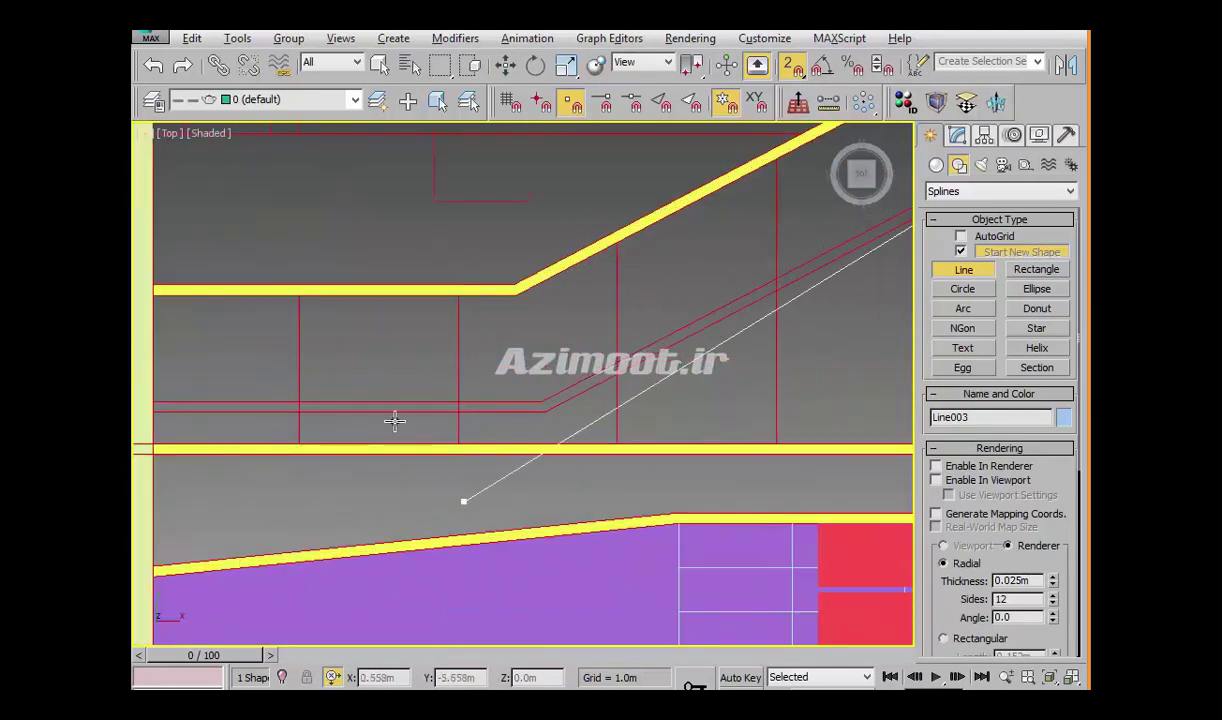
{"action": "left_click", "coordinate": [544, 412]}
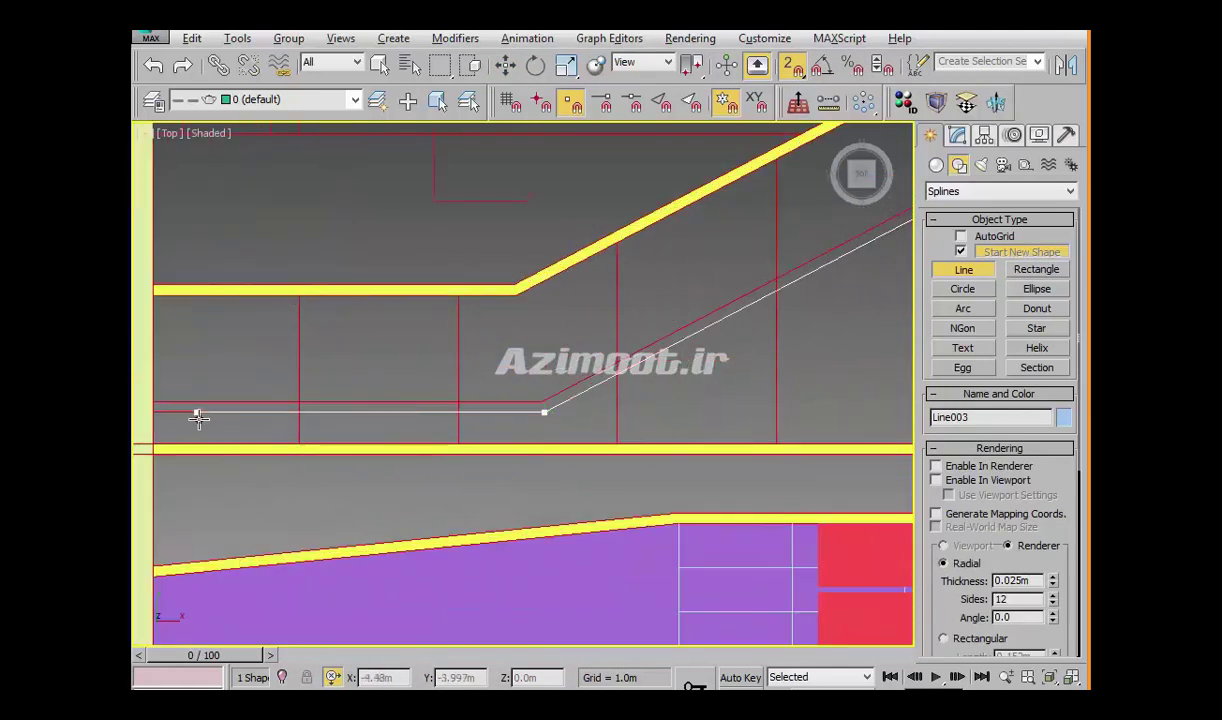
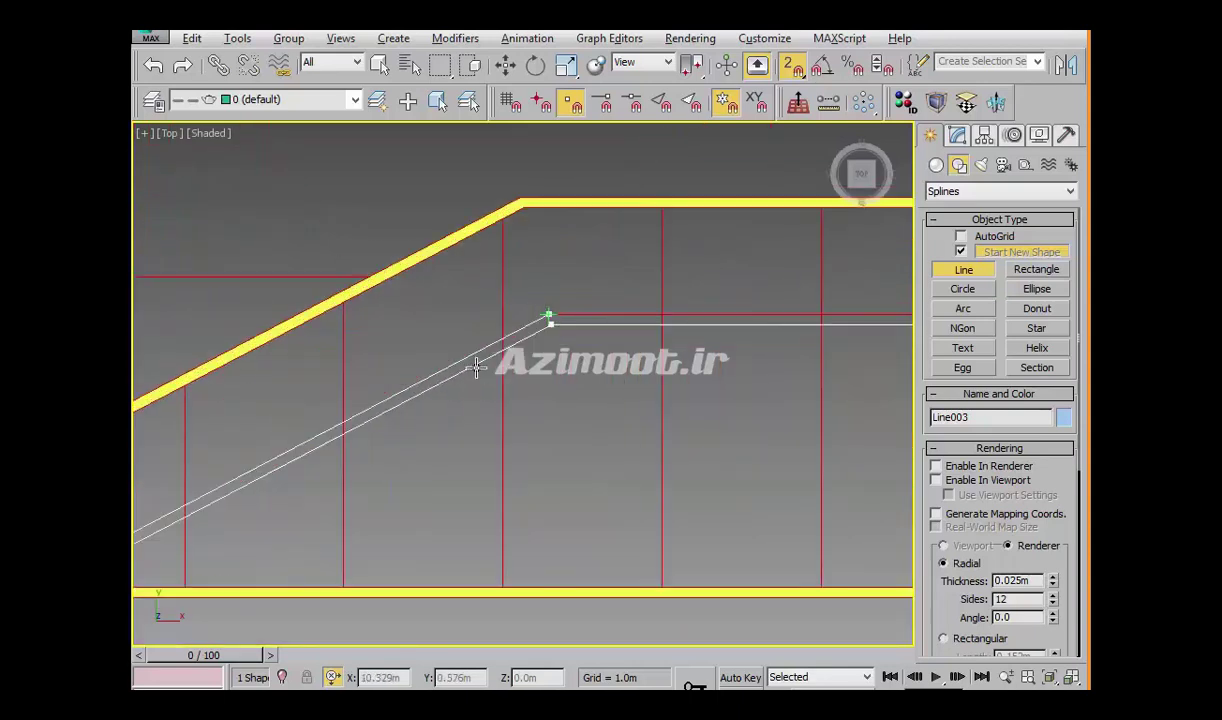
Close the Line003 rail outline at its start point and finish drawing
{"action": "scroll", "coordinate": [361, 508], "scroll_direction": "down", "scroll_amount": 3}
{"action": "scroll", "coordinate": [925, 428], "scroll_direction": "up", "scroll_amount": 4}
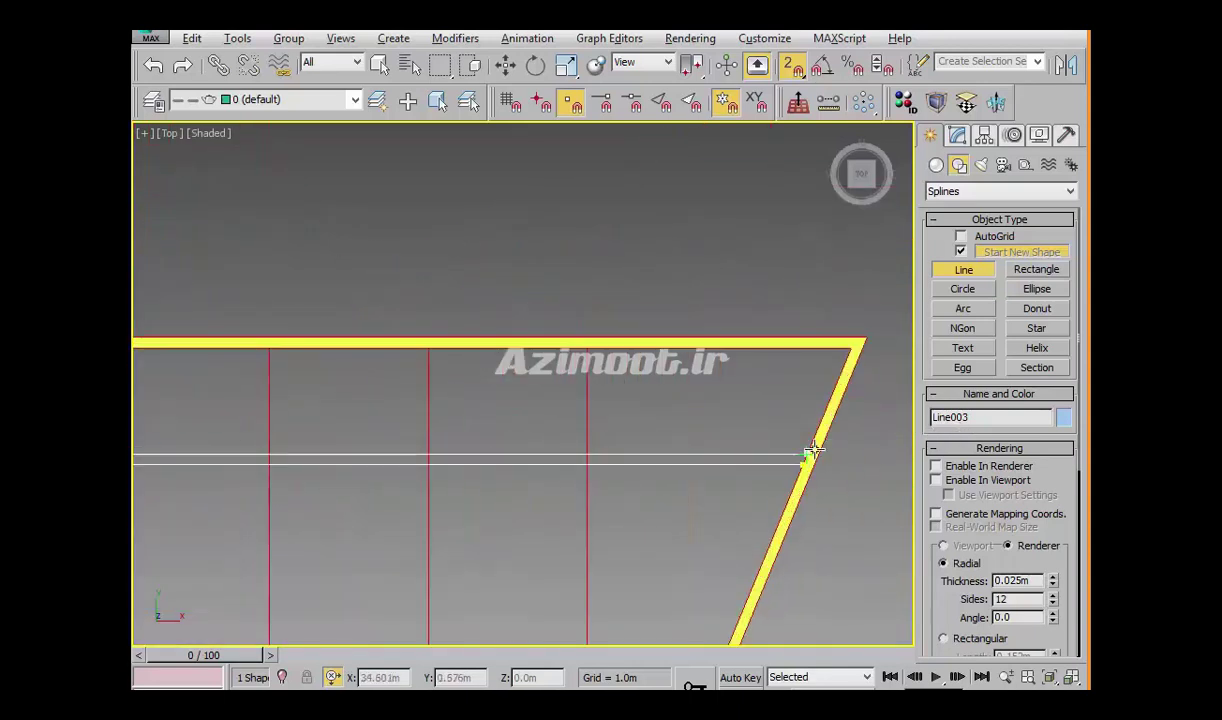
{"action": "left_click", "coordinate": [805, 462]}
{"action": "key", "text": "Return"}
{"action": "right_click", "coordinate": [745, 478]}
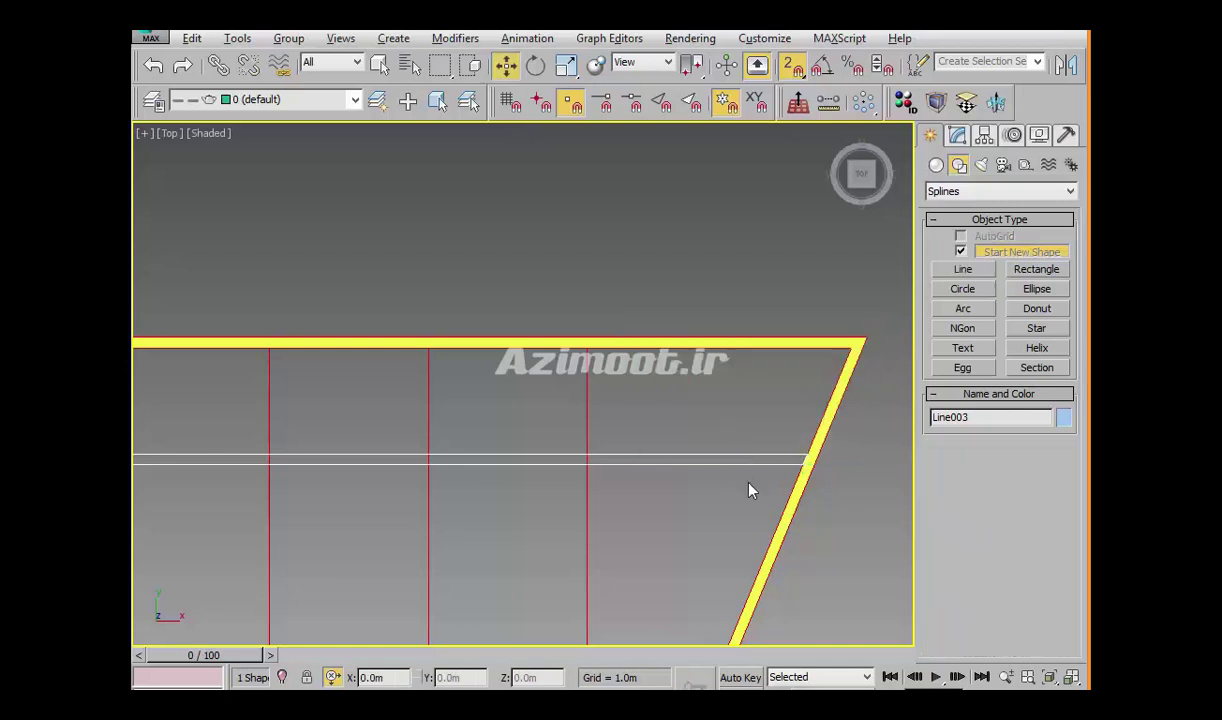
Extrude Line003 by -1.0m into a solid side rail
{"action": "scroll", "coordinate": [723, 529], "scroll_direction": "down", "scroll_amount": 2}
{"action": "mouse_move", "coordinate": [723, 529]}
{"action": "middle_mouse_down", "text": "alt"}
{"action": "mouse_move", "coordinate": [648, 473]}
{"action": "mouse_move", "coordinate": [836, 191]}
{"action": "middle_mouse_up", "text": "alt"}
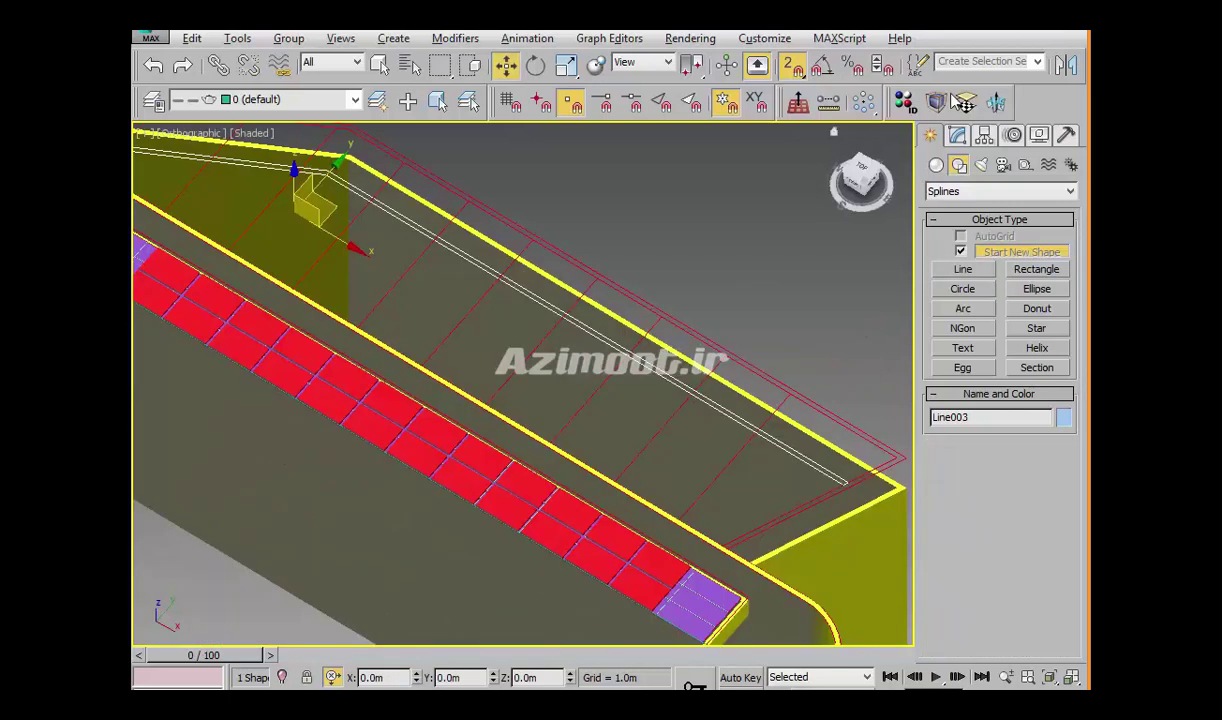
{"action": "left_click", "coordinate": [957, 135]}
{"action": "left_click", "coordinate": [960, 213]}
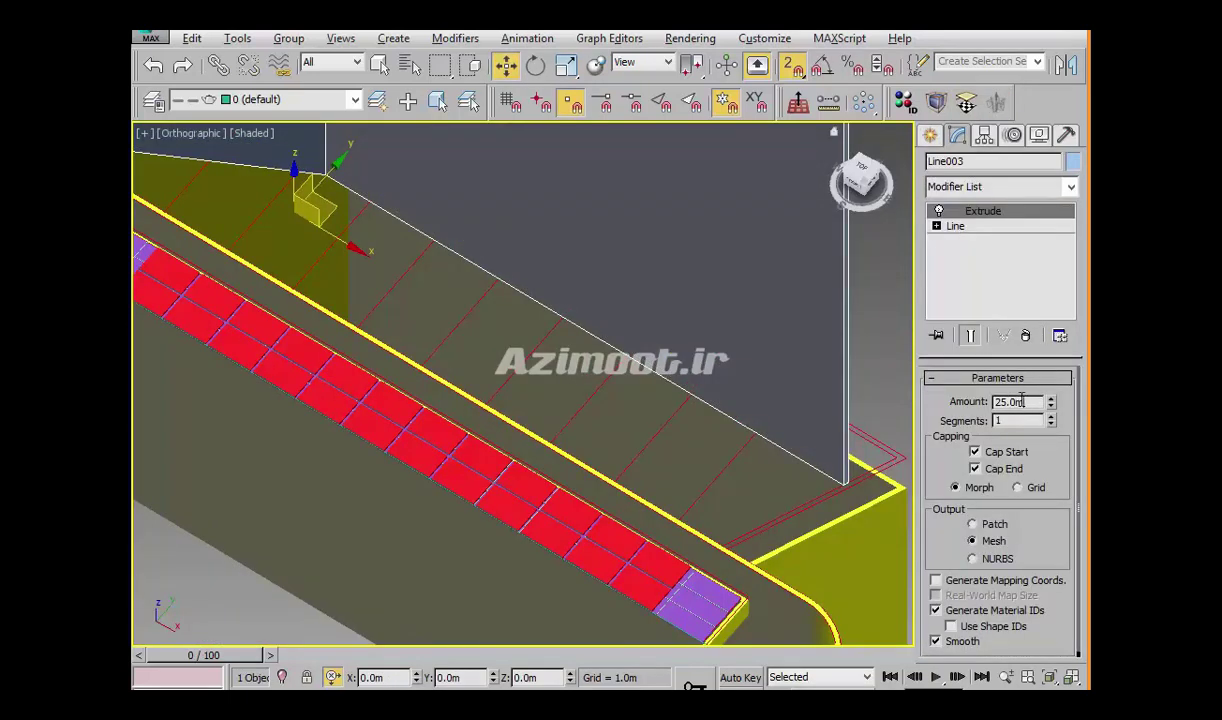
{"action": "type", "text": "1"}
{"action": "key", "text": "Return"}
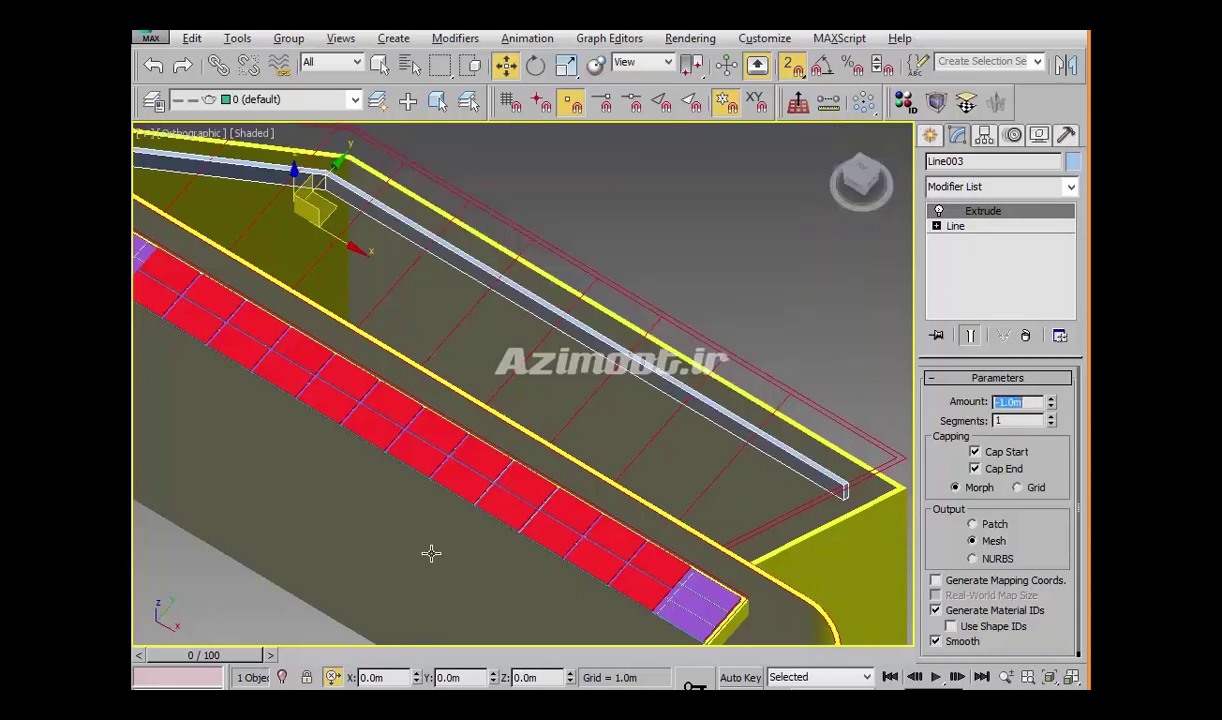
Return to the Top view and pan across the building
{"action": "scroll", "coordinate": [813, 425], "scroll_direction": "down", "scroll_amount": 3}
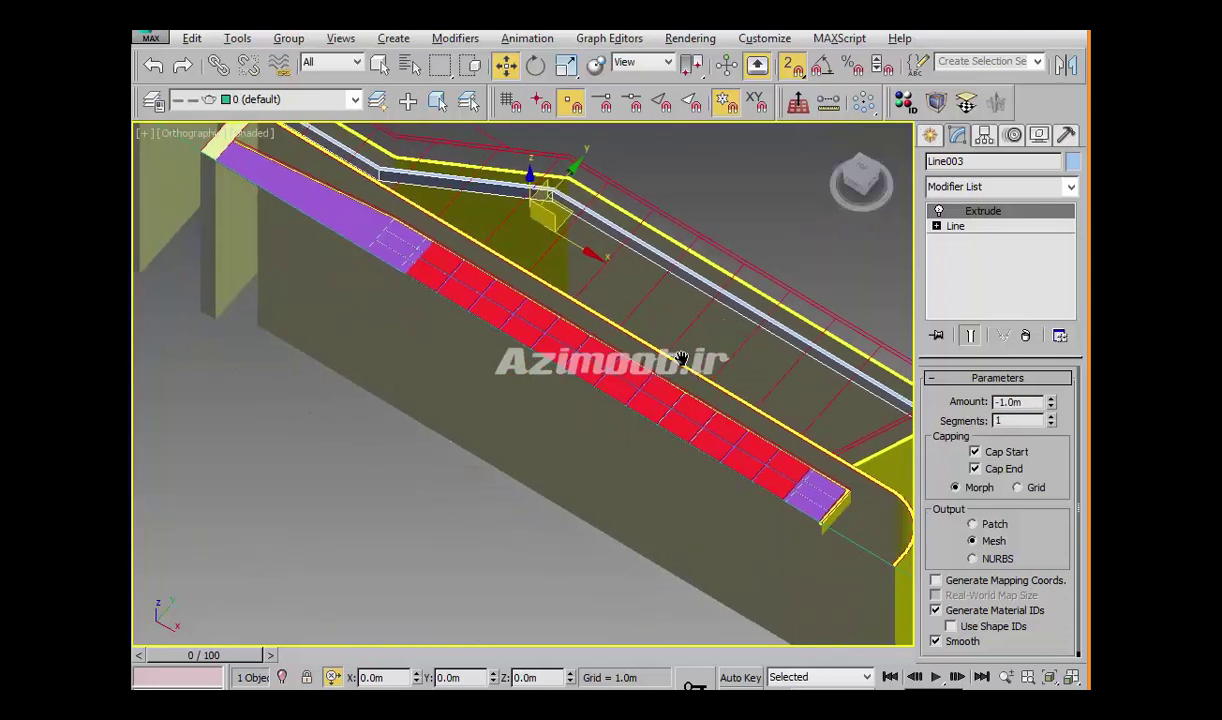
{"action": "key", "text": "t"}
{"action": "scroll", "coordinate": [813, 425], "scroll_direction": "up", "scroll_amount": 5}
{"action": "mouse_move", "coordinate": [813, 425]}
{"action": "middle_mouse_down"}
{"action": "mouse_move", "coordinate": [850, 460]}
{"action": "mouse_move", "coordinate": [885, 290]}
{"action": "middle_mouse_up"}
Trace a closed Line004 outline around the roof's corners
{"action": "left_click", "coordinate": [932, 137]}
{"action": "left_click", "coordinate": [963, 269]}
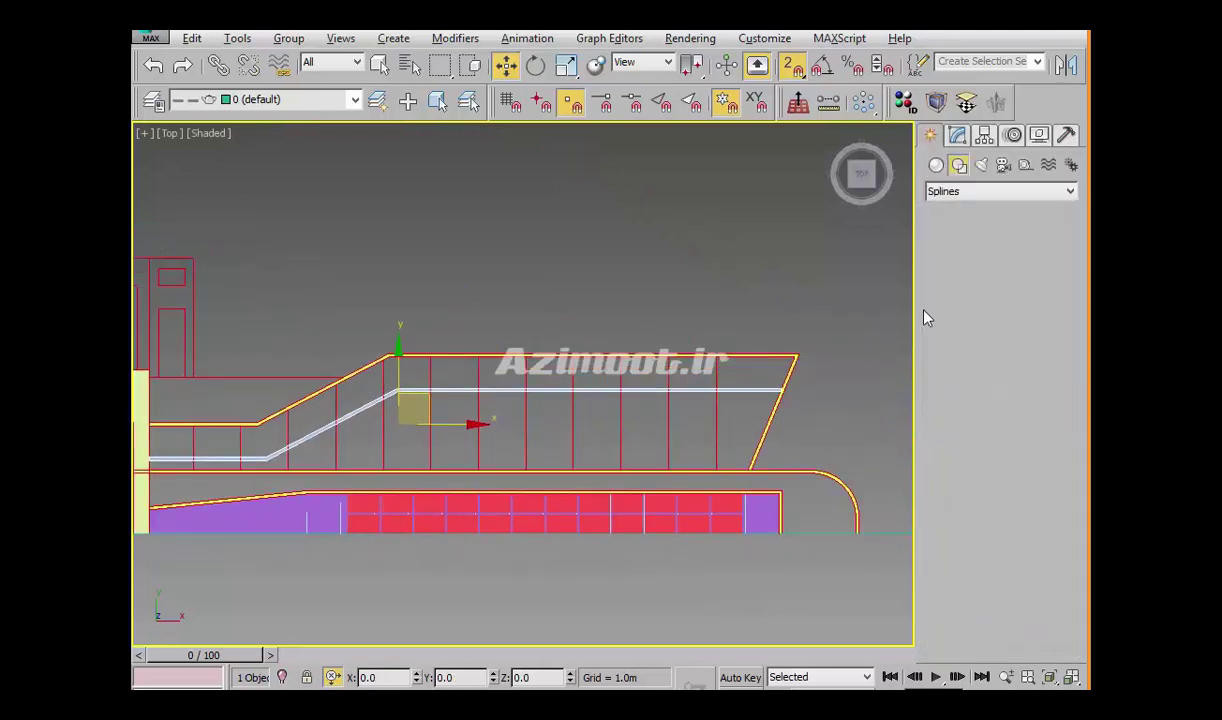
{"action": "middle_click_drag", "start_coordinate": [718, 470], "coordinate": [755, 470]}
{"action": "left_click", "coordinate": [785, 470]}
{"action": "left_click", "coordinate": [832, 358]}
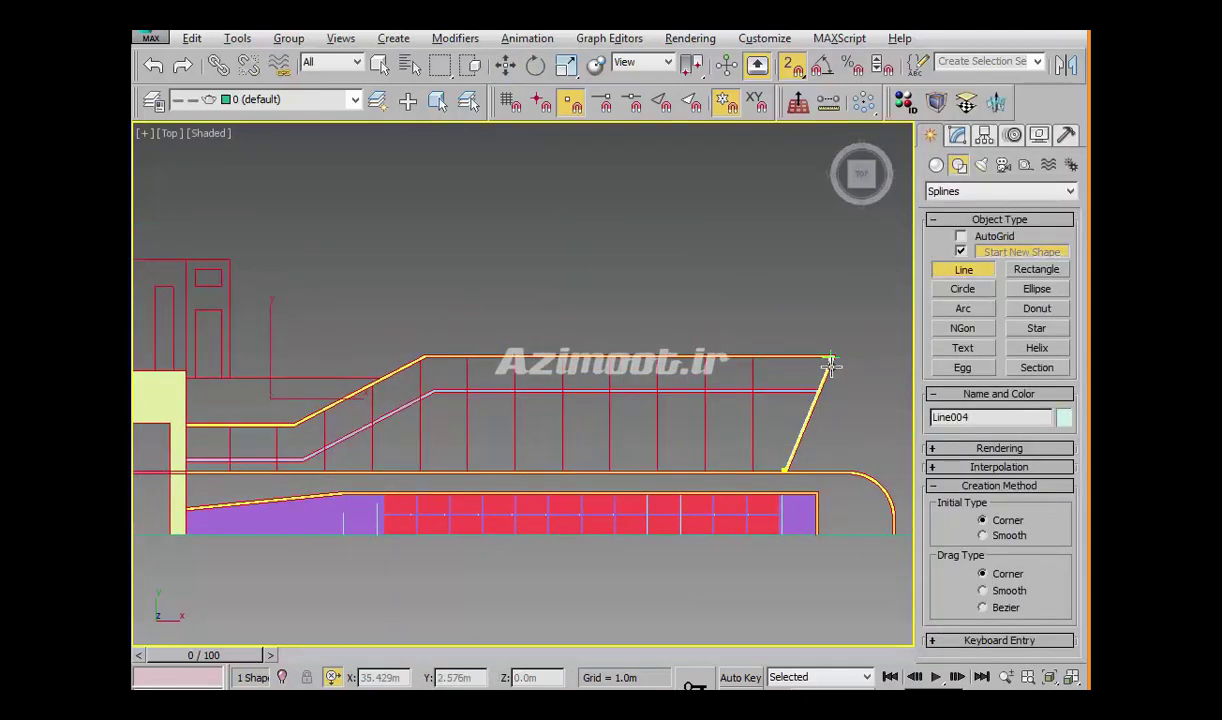
{"action": "left_click", "coordinate": [293, 425]}
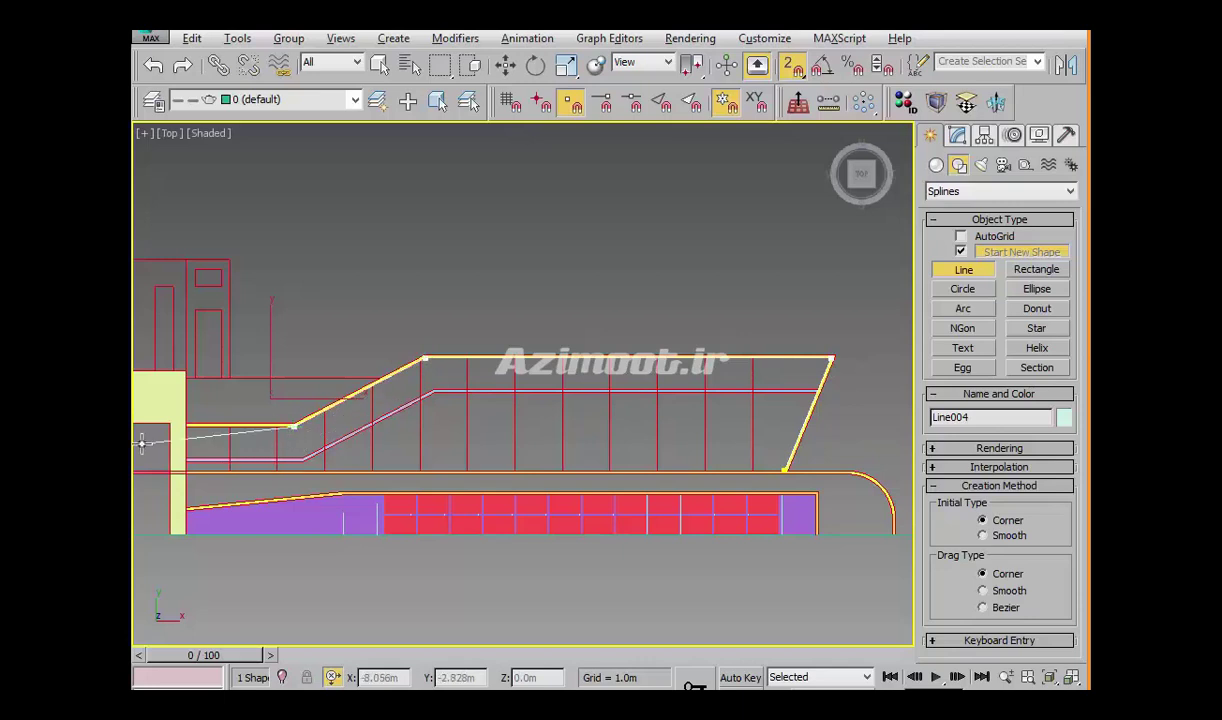
{"action": "left_click", "coordinate": [185, 427]}
{"action": "left_click", "coordinate": [185, 470]}
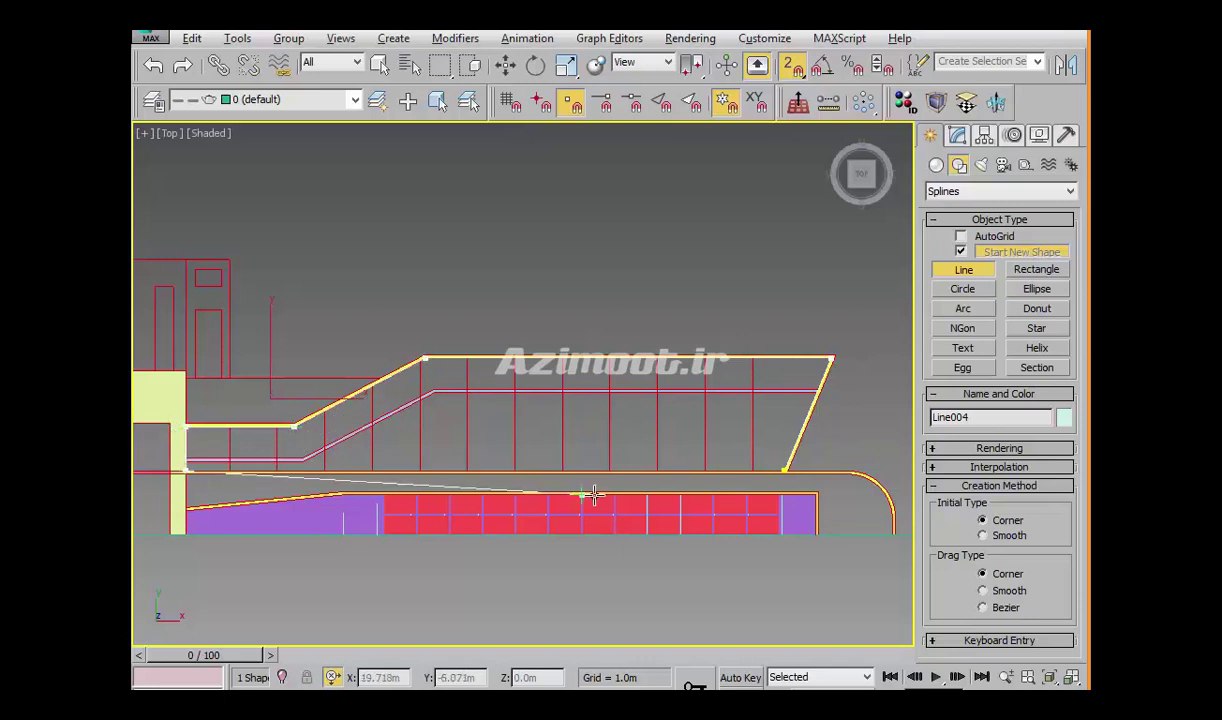
{"action": "left_click", "coordinate": [782, 470]}
{"action": "left_click", "coordinate": [717, 430]}
Extrude Line004 by -0.01m into a thin glass plate and inspect it
{"action": "mouse_move", "coordinate": [761, 488]}
{"action": "middle_mouse_down", "text": "alt"}
{"action": "mouse_move", "coordinate": [687, 409]}
{"action": "mouse_move", "coordinate": [636, 496]}
{"action": "middle_mouse_up", "text": "alt"}
{"action": "scroll", "coordinate": [636, 496], "scroll_direction": "up", "scroll_amount": 3}
{"action": "middle_click_drag", "start_coordinate": [704, 461], "coordinate": [715, 461], "text": "alt"}
{"action": "key", "text": "w"}
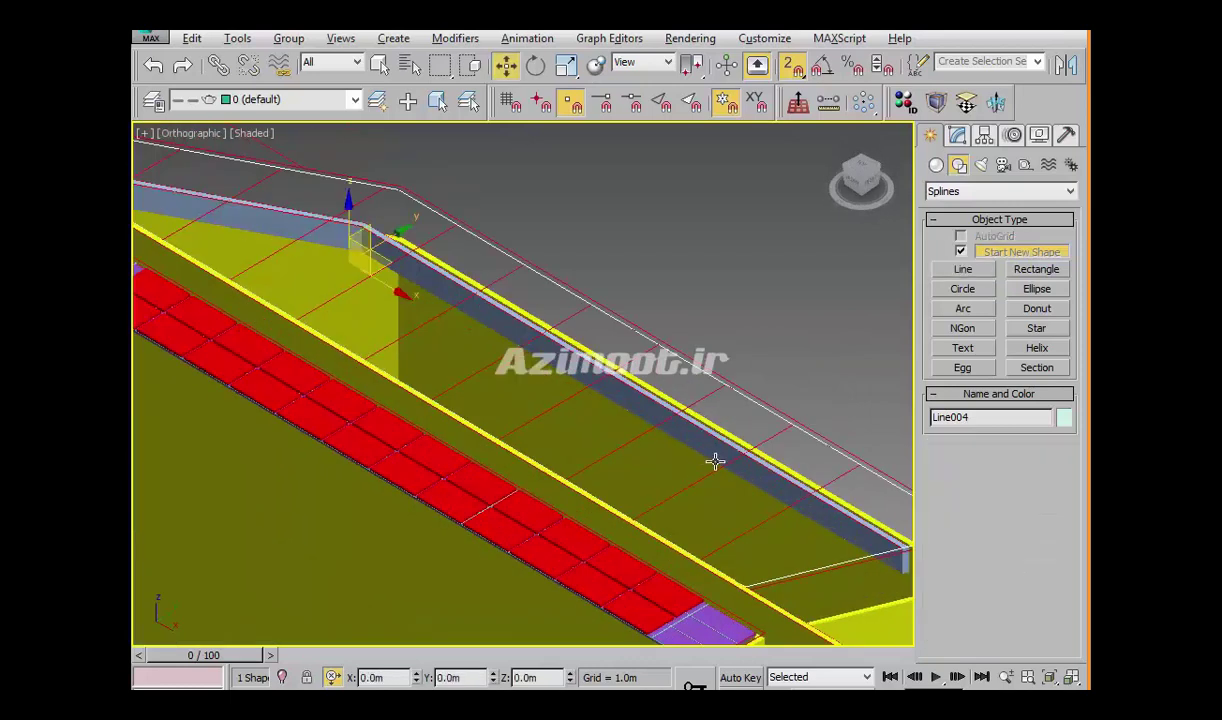
{"action": "left_click", "coordinate": [996, 106]}
{"action": "type", "text": "-0.01"}
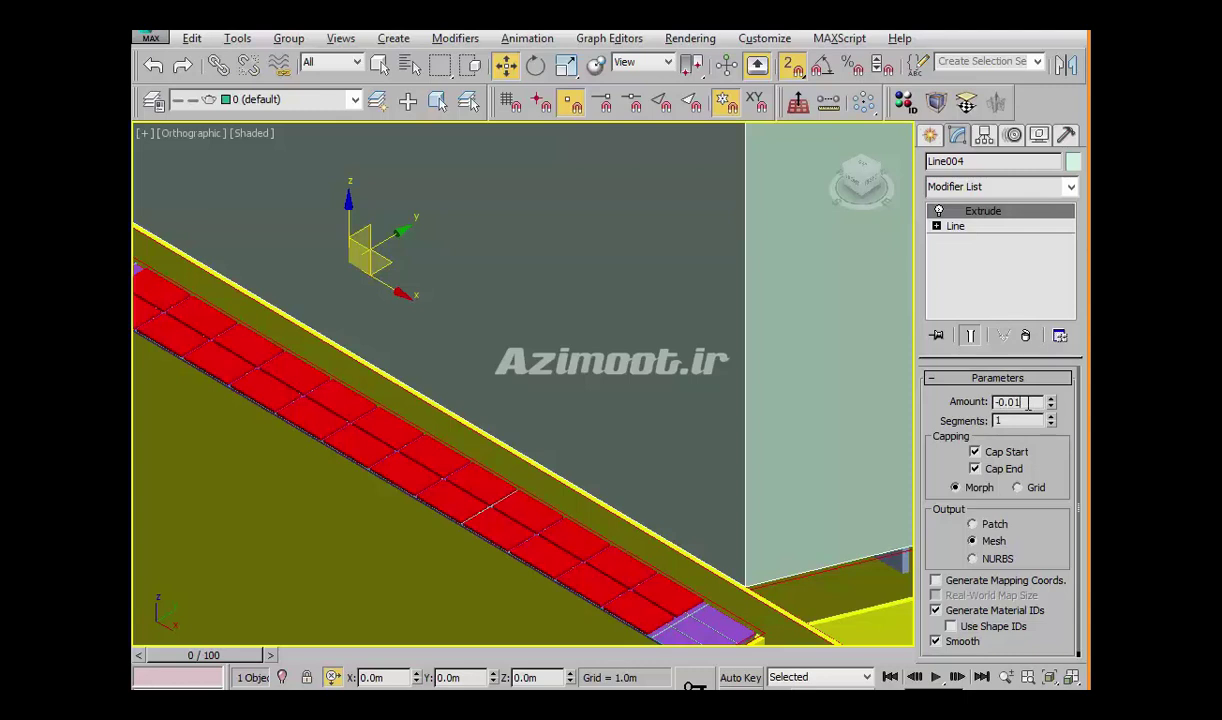
{"action": "key", "text": "Return"}
{"action": "middle_click_drag", "start_coordinate": [908, 428], "coordinate": [843, 401]}
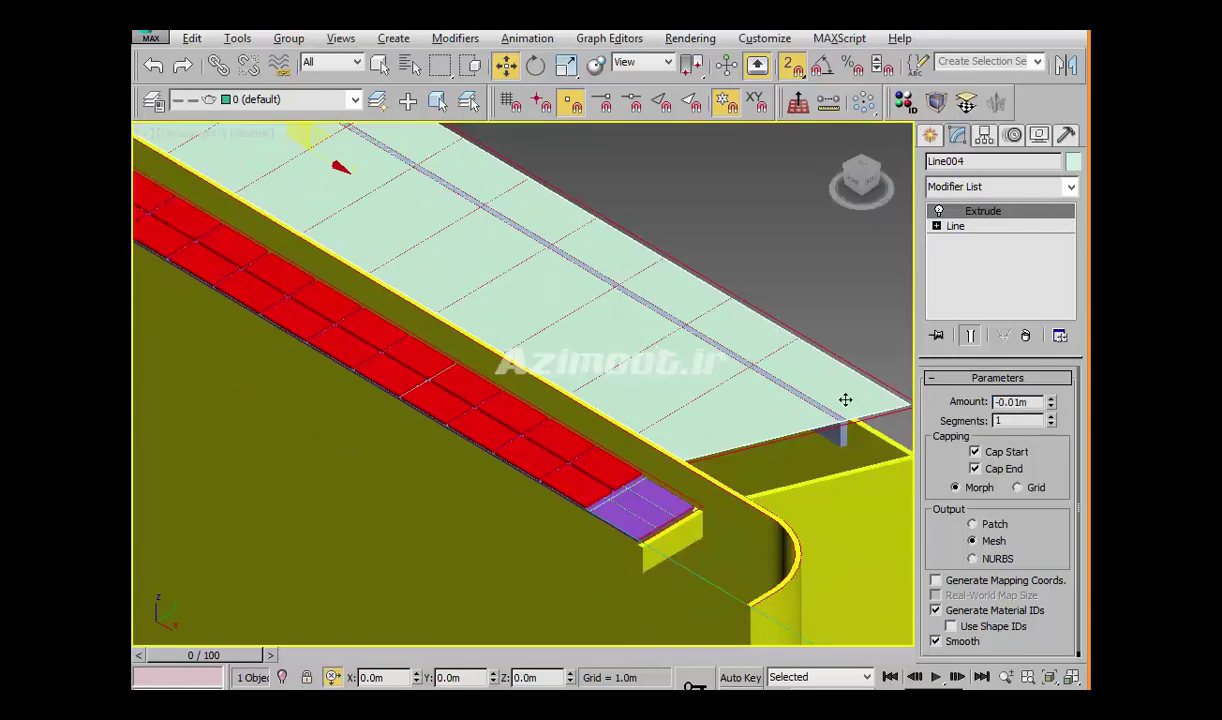
{"action": "scroll", "coordinate": [683, 385], "scroll_direction": "up", "scroll_amount": 2}
{"action": "mouse_move", "coordinate": [651, 404]}
{"action": "middle_mouse_down", "text": "alt"}
{"action": "mouse_move", "coordinate": [662, 365]}
{"action": "mouse_move", "coordinate": [702, 356]}
{"action": "mouse_move", "coordinate": [742, 238]}
{"action": "middle_mouse_up", "text": "alt"}
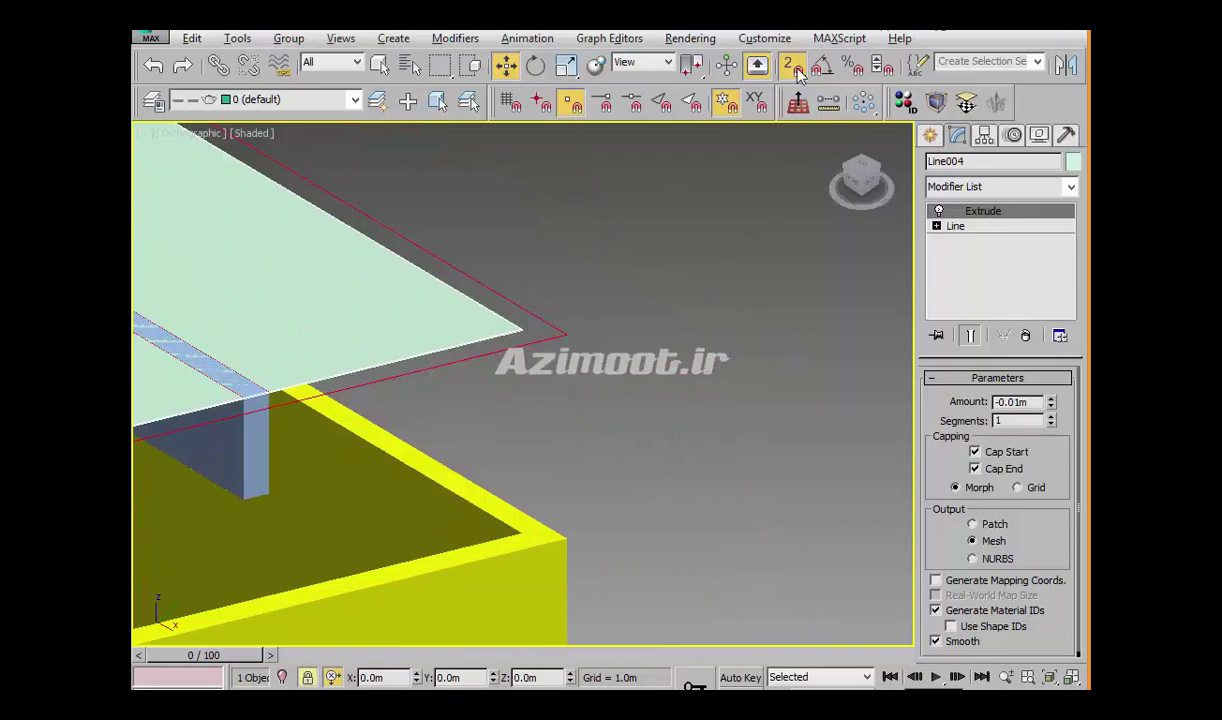
Switch snaps to 3D and move Line004 down 2 m onto the yellow box corner
{"action": "left_click_drag", "start_coordinate": [792, 64], "coordinate": [792, 140]}
{"action": "middle_click_drag", "start_coordinate": [616, 450], "coordinate": [702, 370]}
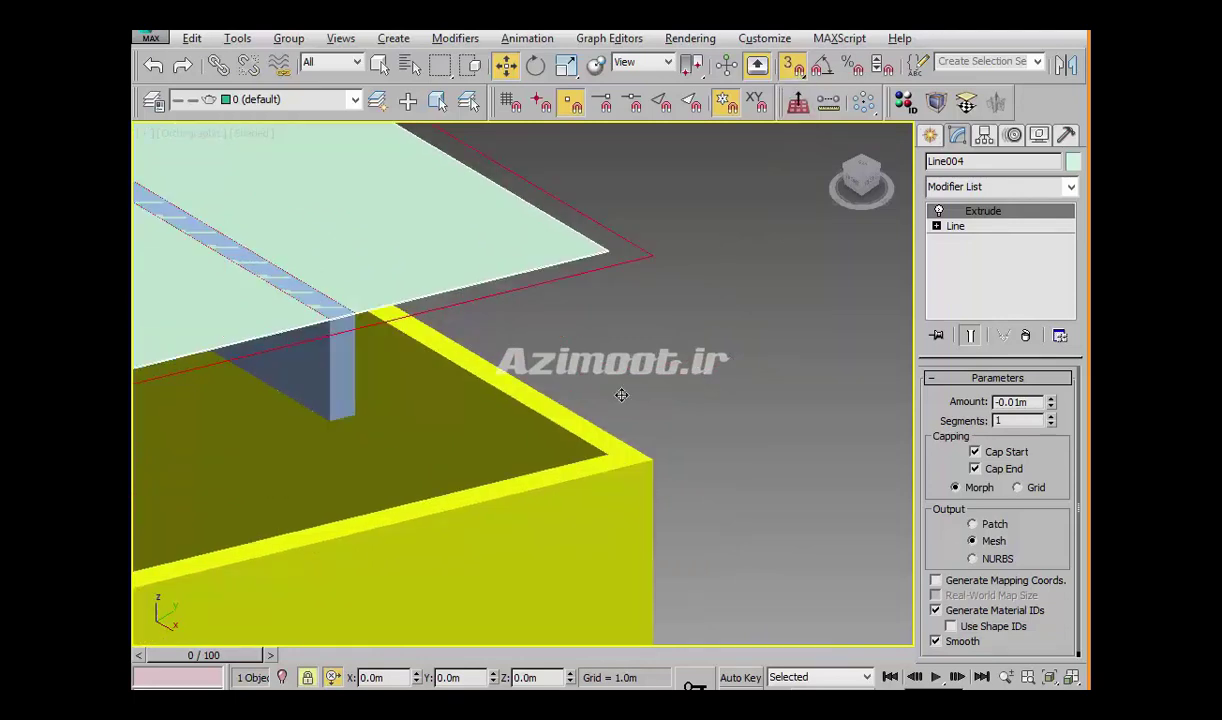
{"action": "scroll", "coordinate": [620, 245], "scroll_direction": "up", "scroll_amount": 2}
{"action": "mouse_move", "coordinate": [624, 234]}
{"action": "left_mouse_down"}
{"action": "mouse_move", "coordinate": [644, 376]}
{"action": "mouse_move", "coordinate": [637, 442]}
{"action": "left_mouse_up"}
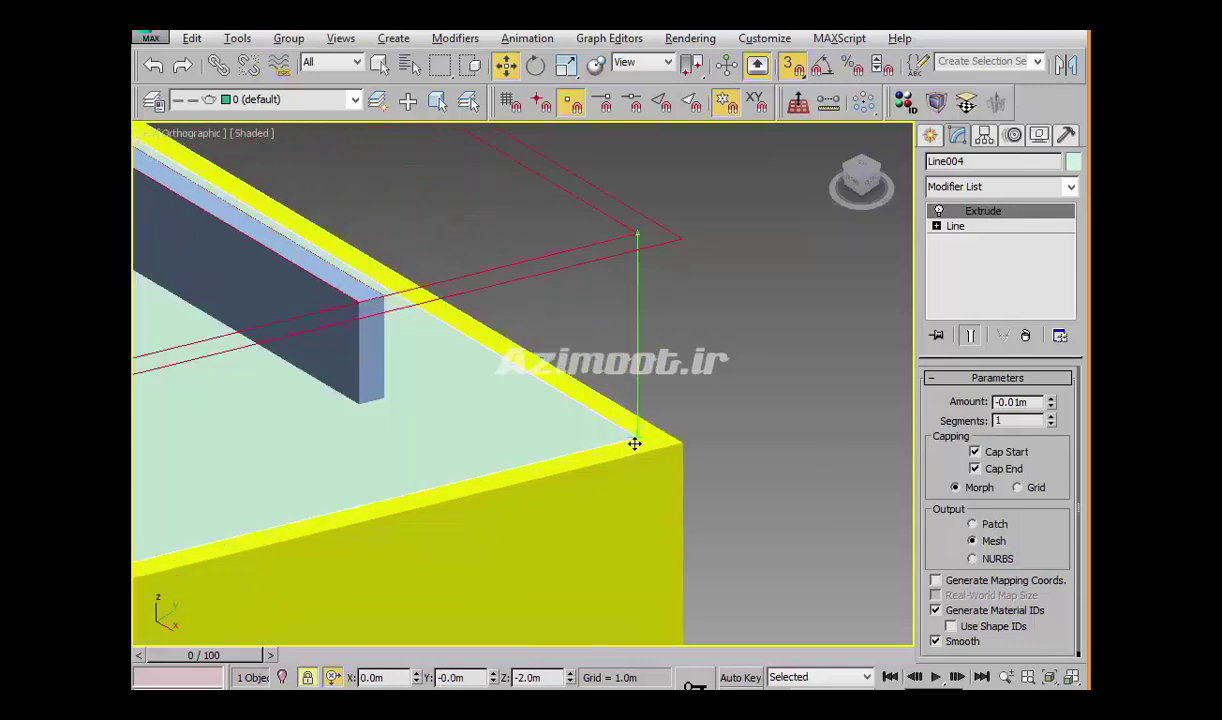
{"action": "scroll", "coordinate": [633, 420], "scroll_direction": "up", "scroll_amount": 2}
{"action": "scroll", "coordinate": [774, 455], "scroll_direction": "down", "scroll_amount": 2}
{"action": "scroll", "coordinate": [703, 482], "scroll_direction": "down", "scroll_amount": 2}
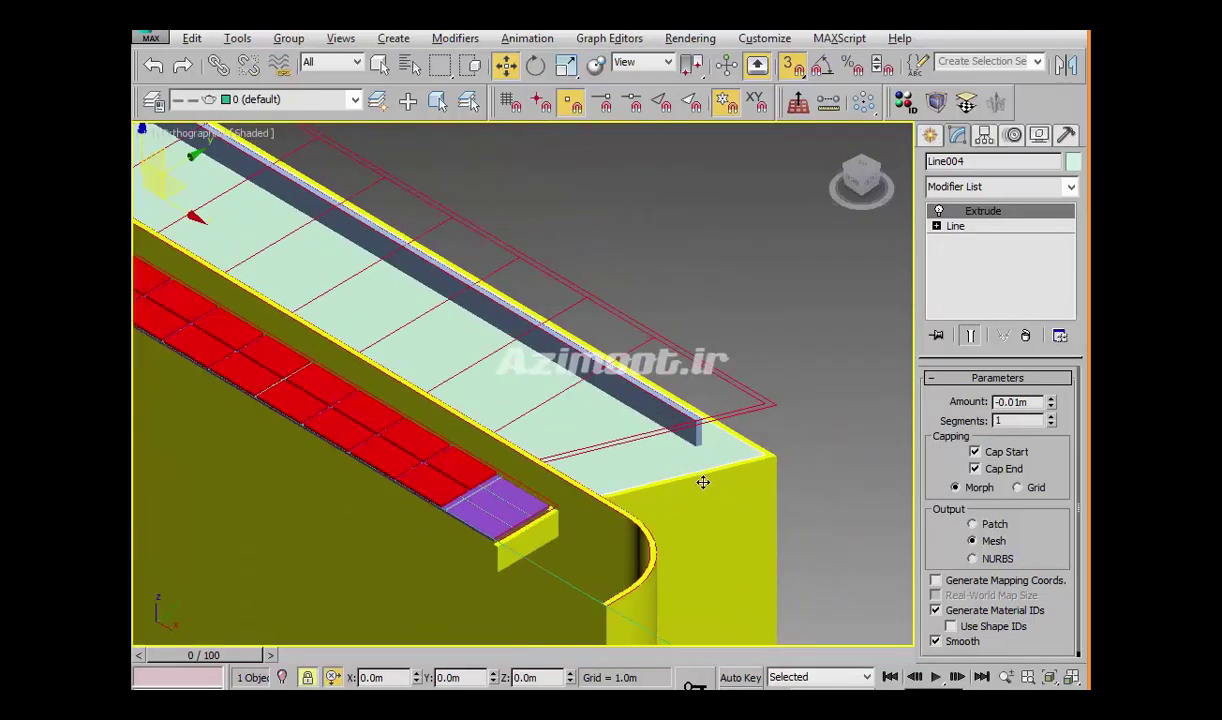
{"action": "middle_click_drag", "start_coordinate": [703, 482], "coordinate": [763, 444]}
Lower the Line003 rail beneath the plate with negative Z offsets
{"action": "left_click", "coordinate": [805, 428]}
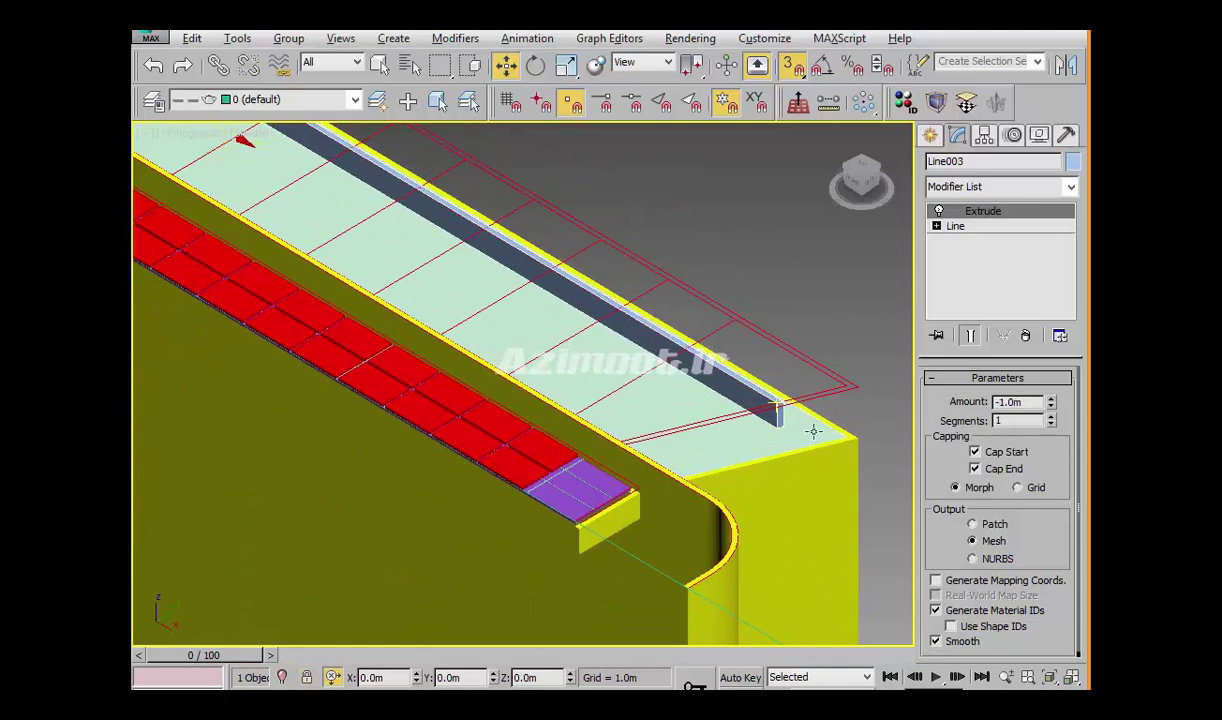
{"action": "scroll", "coordinate": [780, 460], "scroll_direction": "up", "scroll_amount": 2}
{"action": "scroll", "coordinate": [788, 473], "scroll_direction": "up", "scroll_amount": 1}
{"action": "scroll", "coordinate": [788, 473], "scroll_direction": "down", "scroll_amount": 1}
{"action": "scroll", "coordinate": [720, 465], "scroll_direction": "down", "scroll_amount": 1}
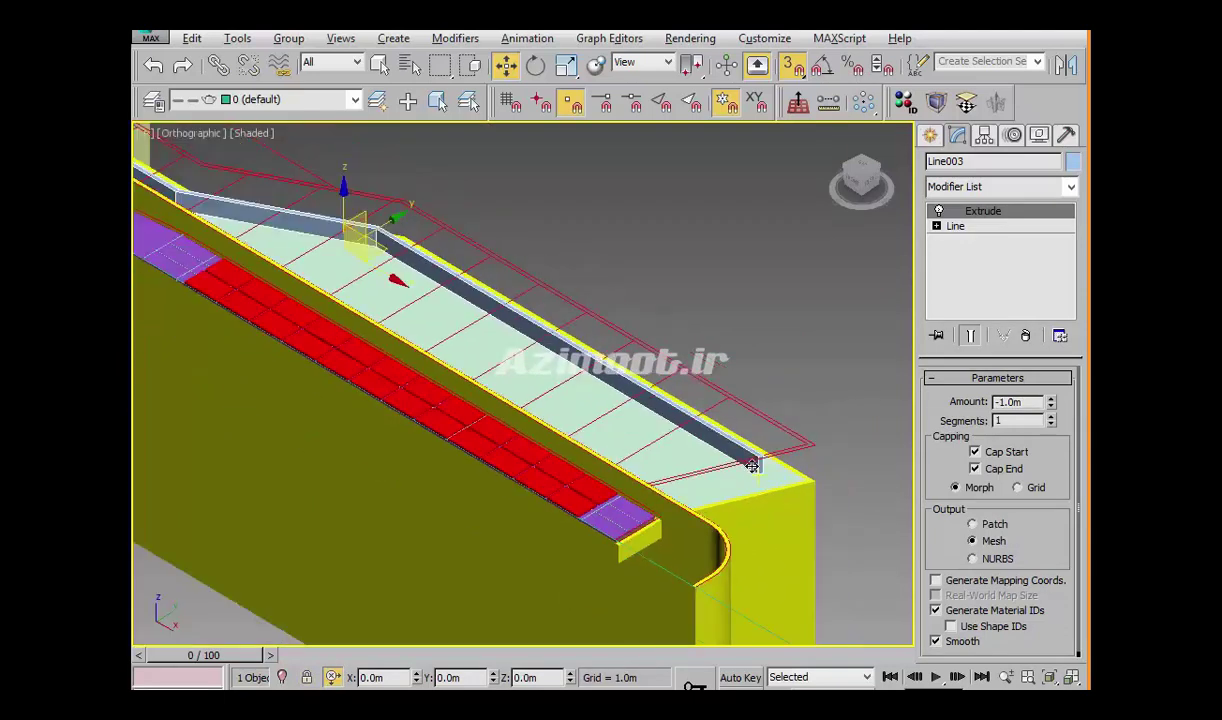
{"action": "scroll", "coordinate": [660, 458], "scroll_direction": "down", "scroll_amount": 1}
{"action": "scroll", "coordinate": [639, 452], "scroll_direction": "down", "scroll_amount": 1}
{"action": "mouse_move", "coordinate": [639, 452]}
{"action": "middle_mouse_down", "text": "alt"}
{"action": "mouse_move", "coordinate": [565, 440]}
{"action": "mouse_move", "coordinate": [578, 427]}
{"action": "middle_mouse_up", "text": "alt"}
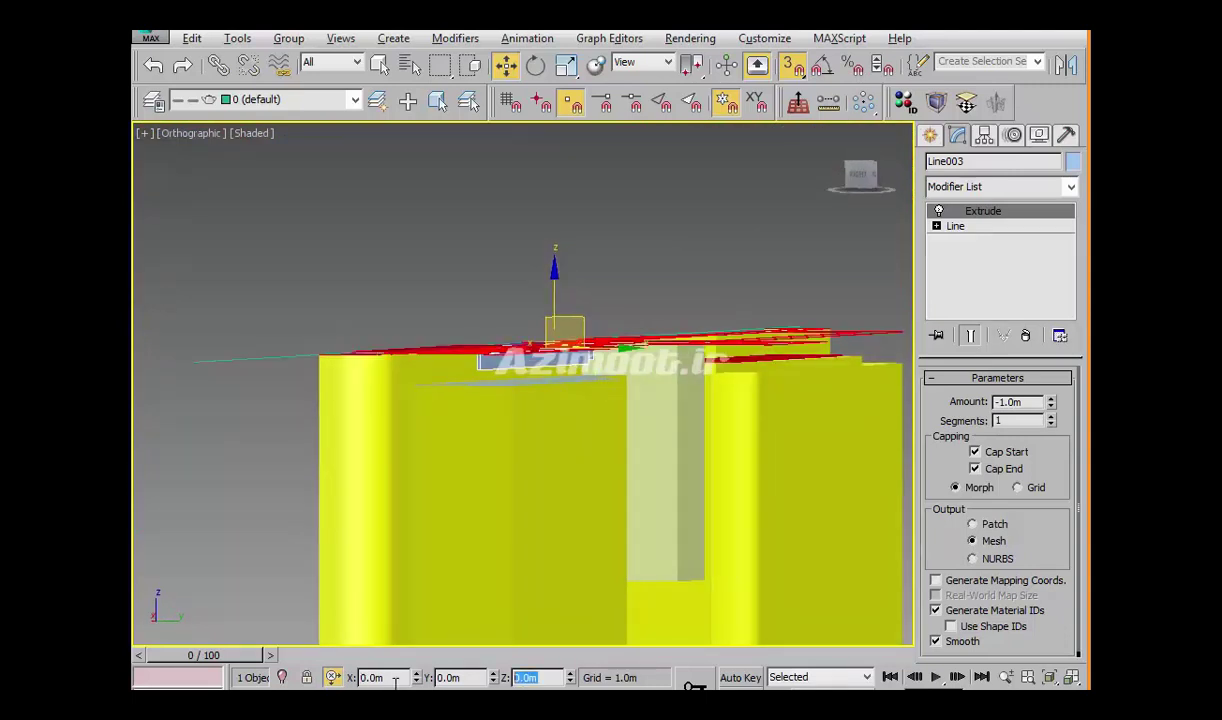
{"action": "type", "text": "-0.2"}
{"action": "key", "text": "Return"}
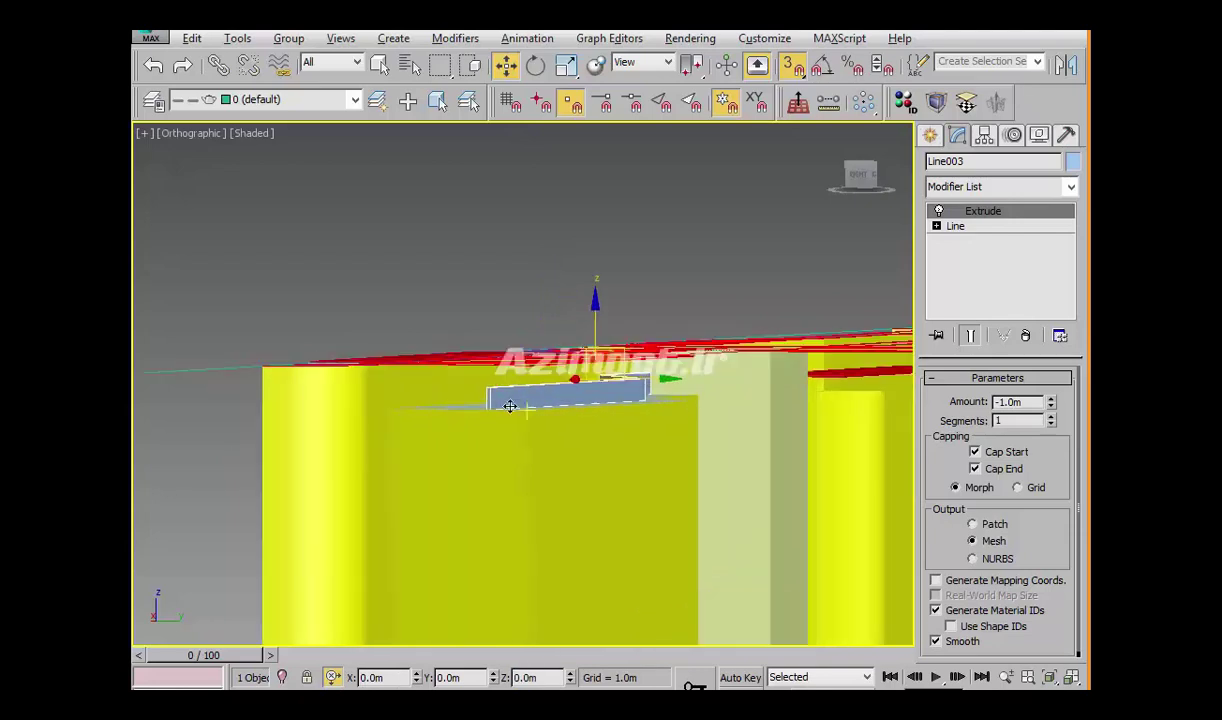
{"action": "scroll", "coordinate": [474, 408], "scroll_direction": "up", "scroll_amount": 5}
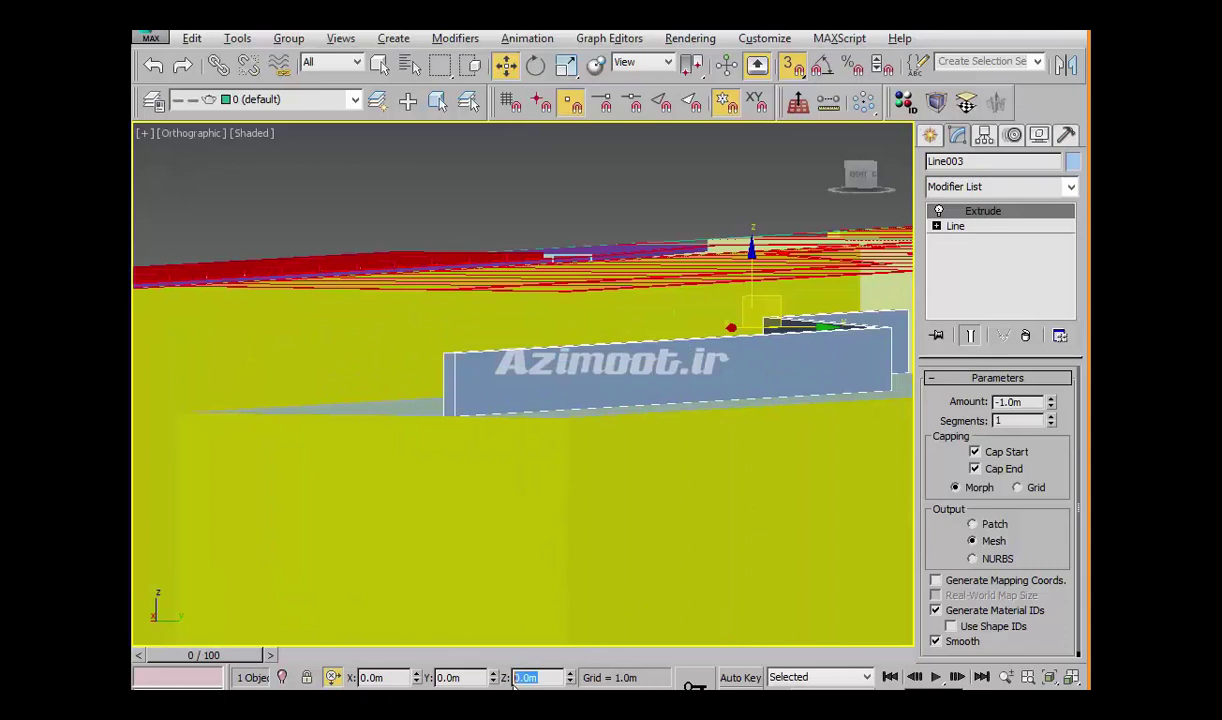
{"action": "type", "text": "-1"}
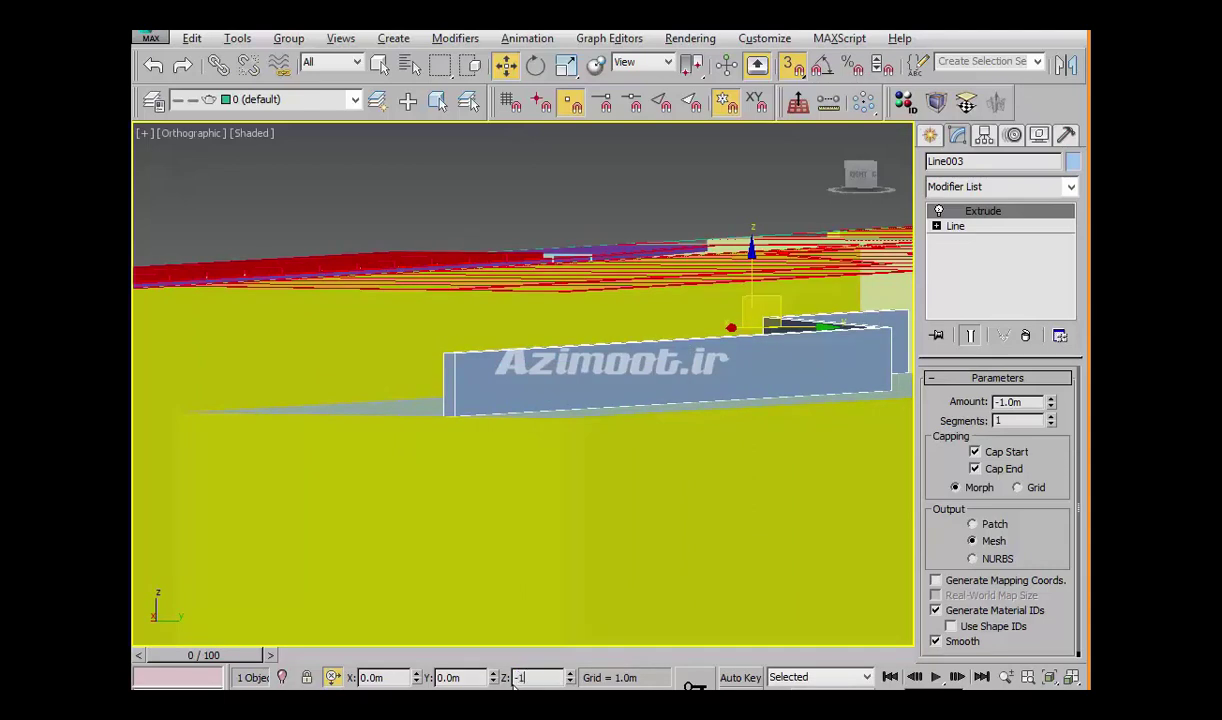
{"action": "key", "text": "Return"}
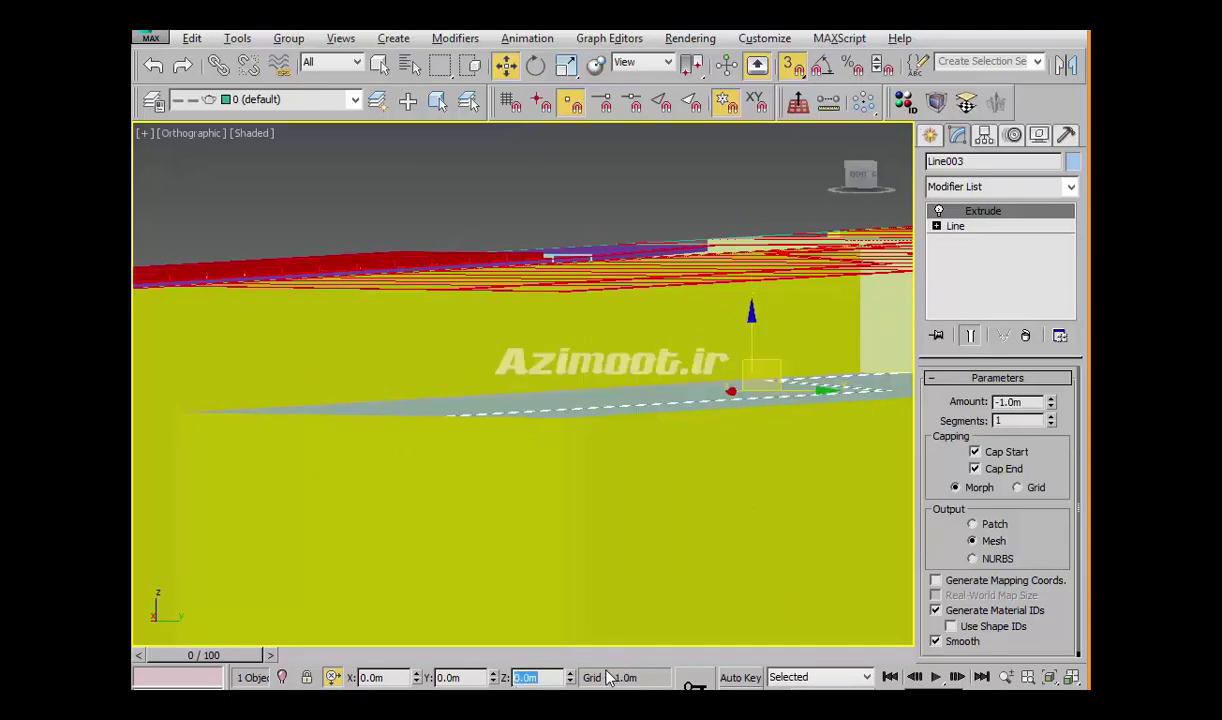
{"action": "key", "text": "Return"}
Return to the Top view and zoom to the selected rail
{"action": "middle_click_drag", "start_coordinate": [511, 426], "coordinate": [693, 390], "text": "alt"}
{"action": "key", "text": "t"}
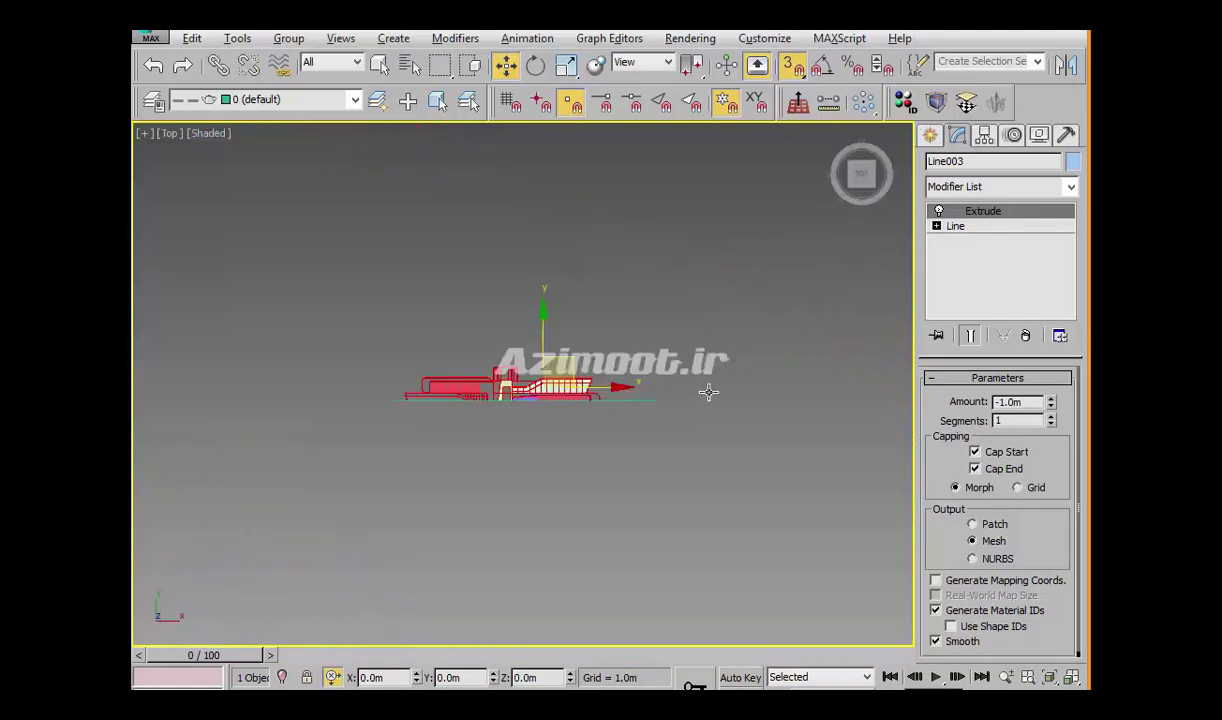
{"action": "key", "text": "z"}
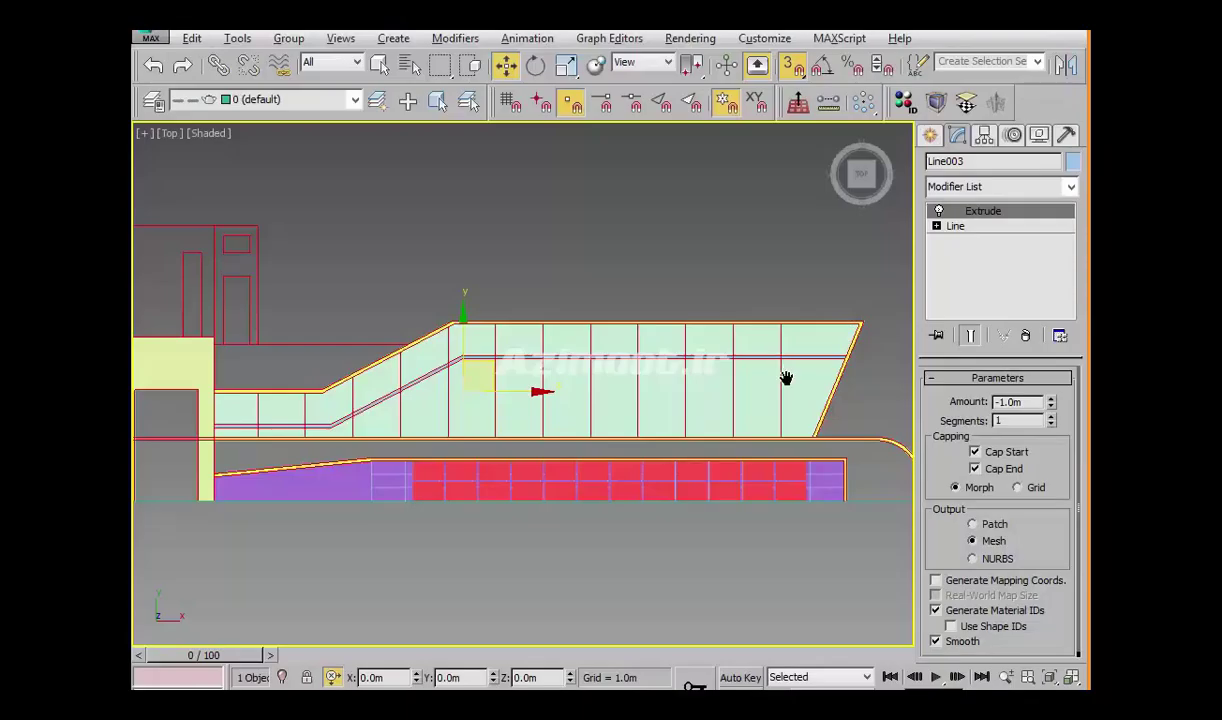
Select a mullion line and restrict the selection filter to Shapes
{"action": "middle_click_drag", "start_coordinate": [786, 378], "coordinate": [796, 390]}
{"action": "scroll", "coordinate": [796, 390], "scroll_direction": "up", "scroll_amount": 5}
{"action": "left_click", "coordinate": [772, 393]}
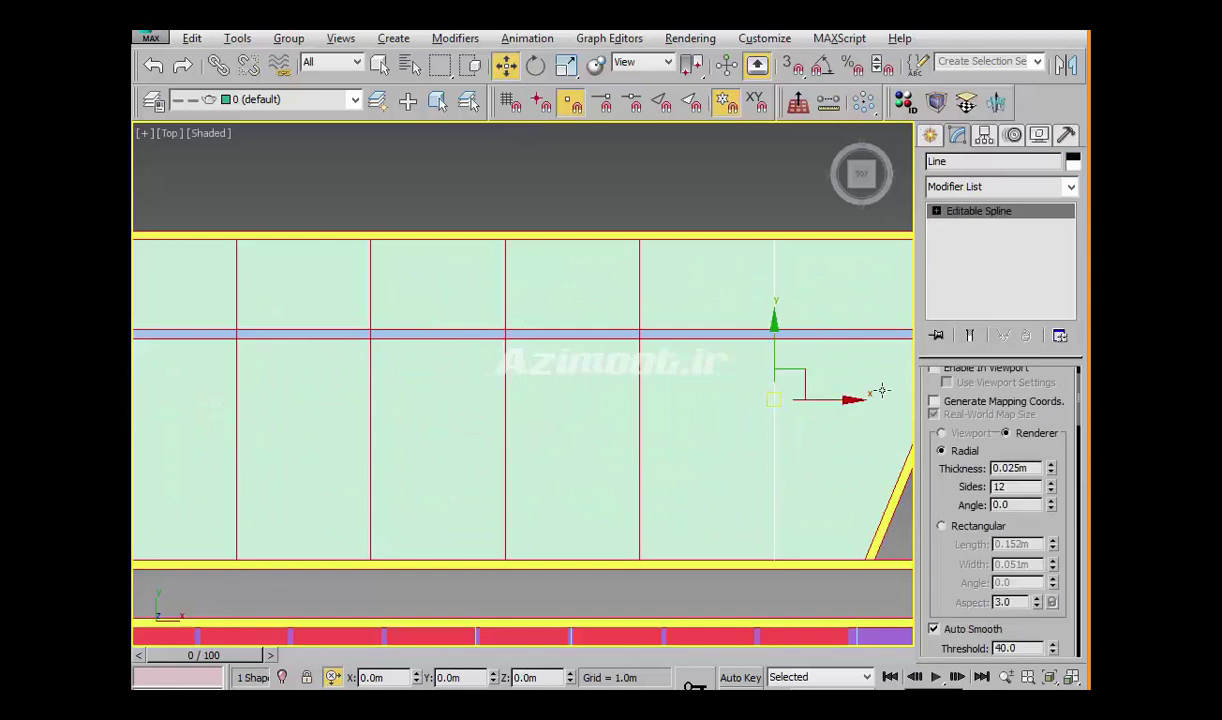
{"action": "scroll", "coordinate": [882, 390], "scroll_direction": "down", "scroll_amount": 2}
{"action": "left_click", "coordinate": [791, 428], "text": "ctrl"}
{"action": "mouse_move", "coordinate": [624, 396]}
{"action": "middle_mouse_down"}
{"action": "mouse_move", "coordinate": [751, 396]}
{"action": "mouse_move", "coordinate": [659, 401]}
{"action": "middle_mouse_up"}
{"action": "scroll", "coordinate": [659, 401], "scroll_direction": "down", "scroll_amount": 1}
{"action": "left_click", "coordinate": [714, 403]}
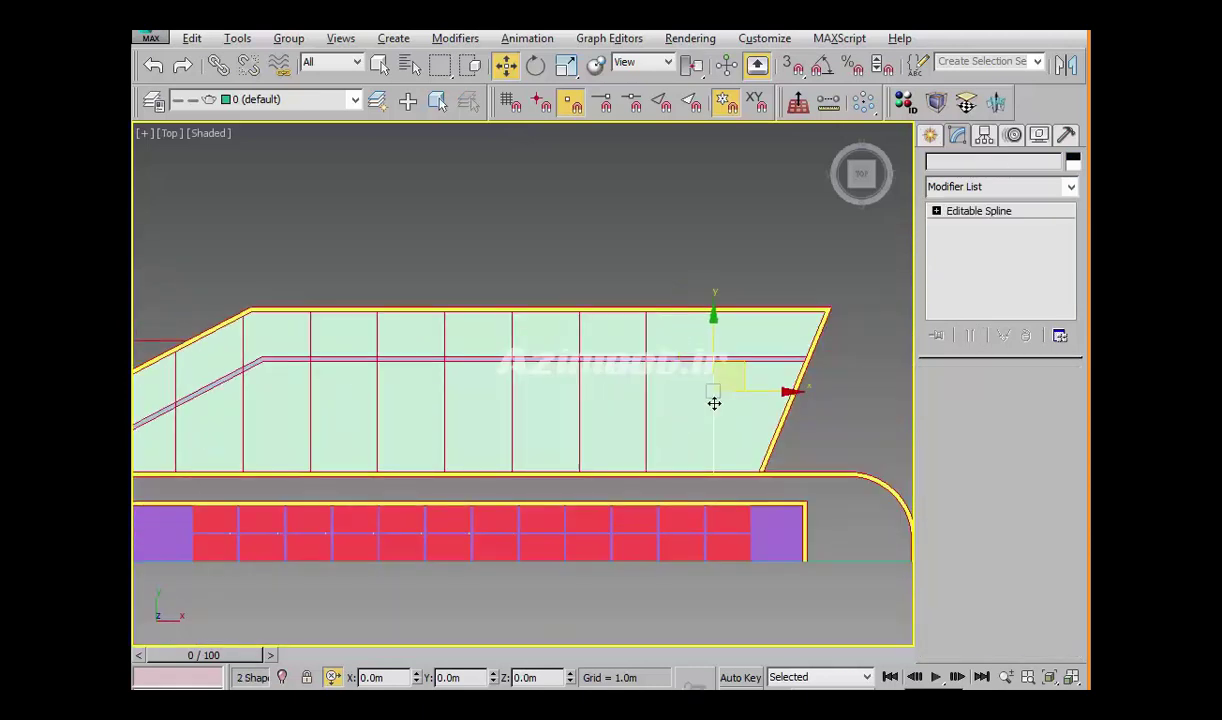
{"action": "left_click", "coordinate": [340, 62]}
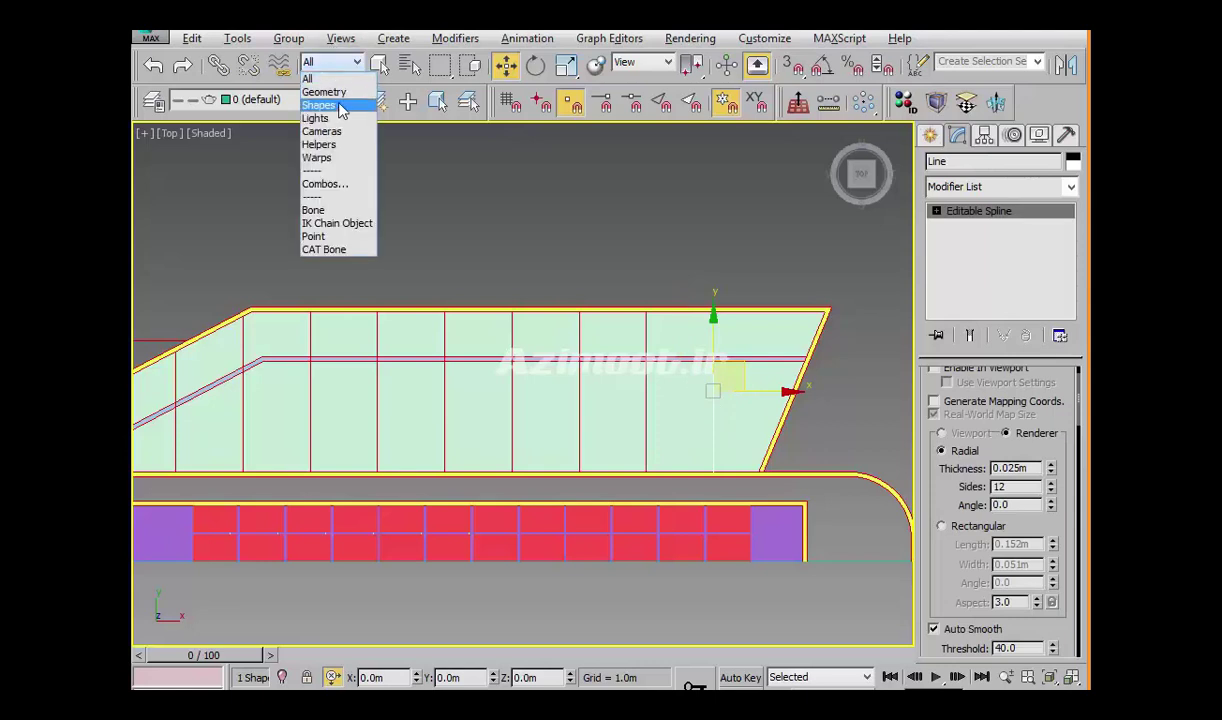
{"action": "left_click", "coordinate": [340, 106]}
Attach the remaining mullion lines into the single mullion spline
{"action": "middle_click_drag", "start_coordinate": [718, 390], "coordinate": [768, 362]}
{"action": "scroll", "coordinate": [993, 392], "scroll_direction": "up", "scroll_amount": 2}
{"action": "left_click", "coordinate": [997, 378]}
{"action": "left_click", "coordinate": [987, 416]}
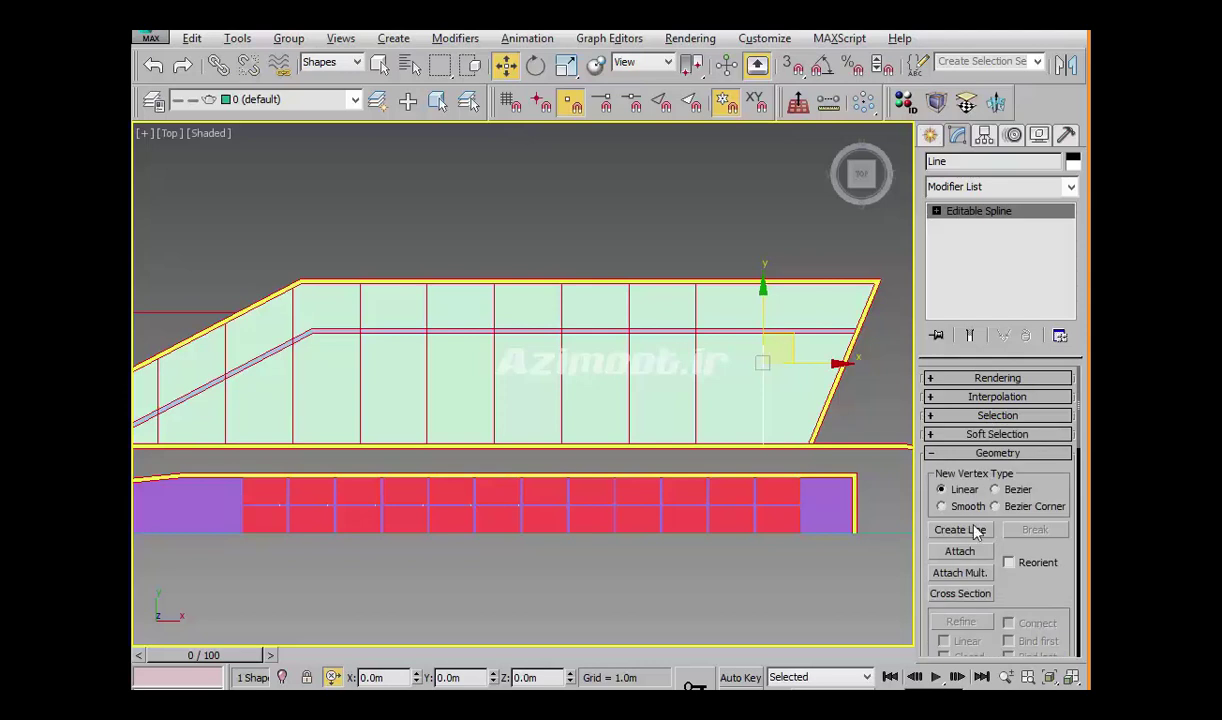
{"action": "left_click", "coordinate": [960, 552]}
{"action": "mouse_move", "coordinate": [640, 403]}
{"action": "middle_mouse_down"}
{"action": "mouse_move", "coordinate": [851, 436]}
{"action": "mouse_move", "coordinate": [878, 415]}
{"action": "middle_mouse_up"}
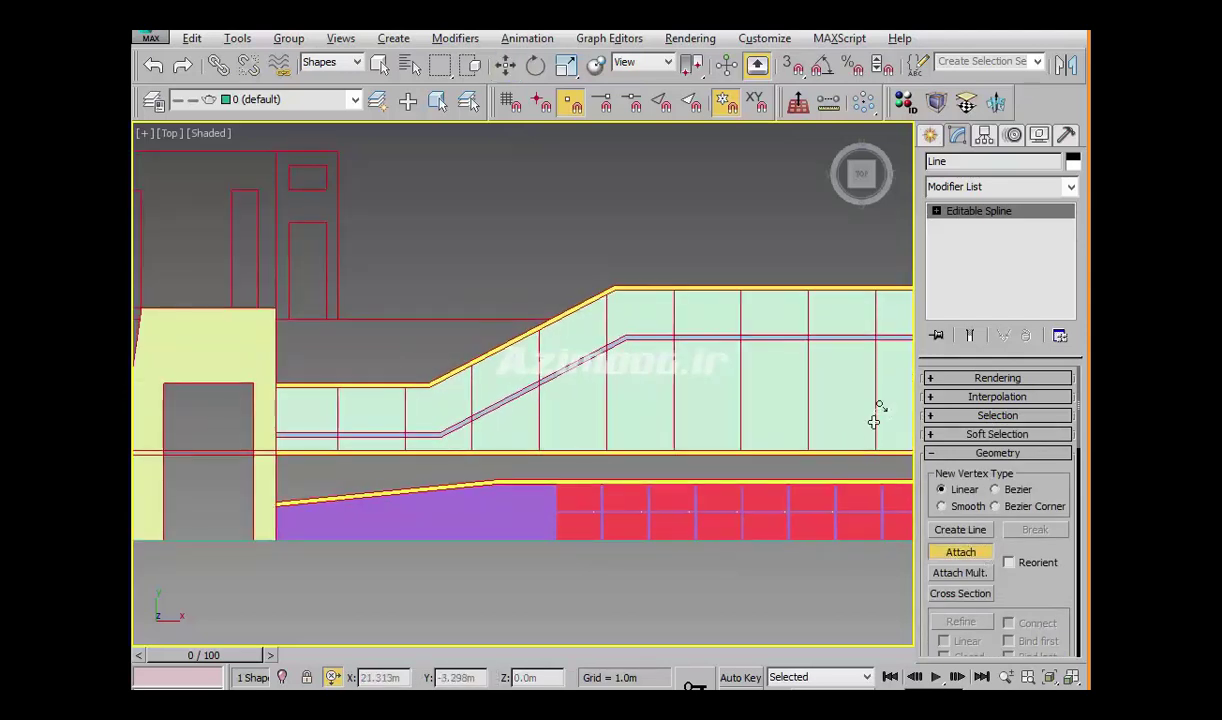
{"action": "left_click", "coordinate": [809, 415]}
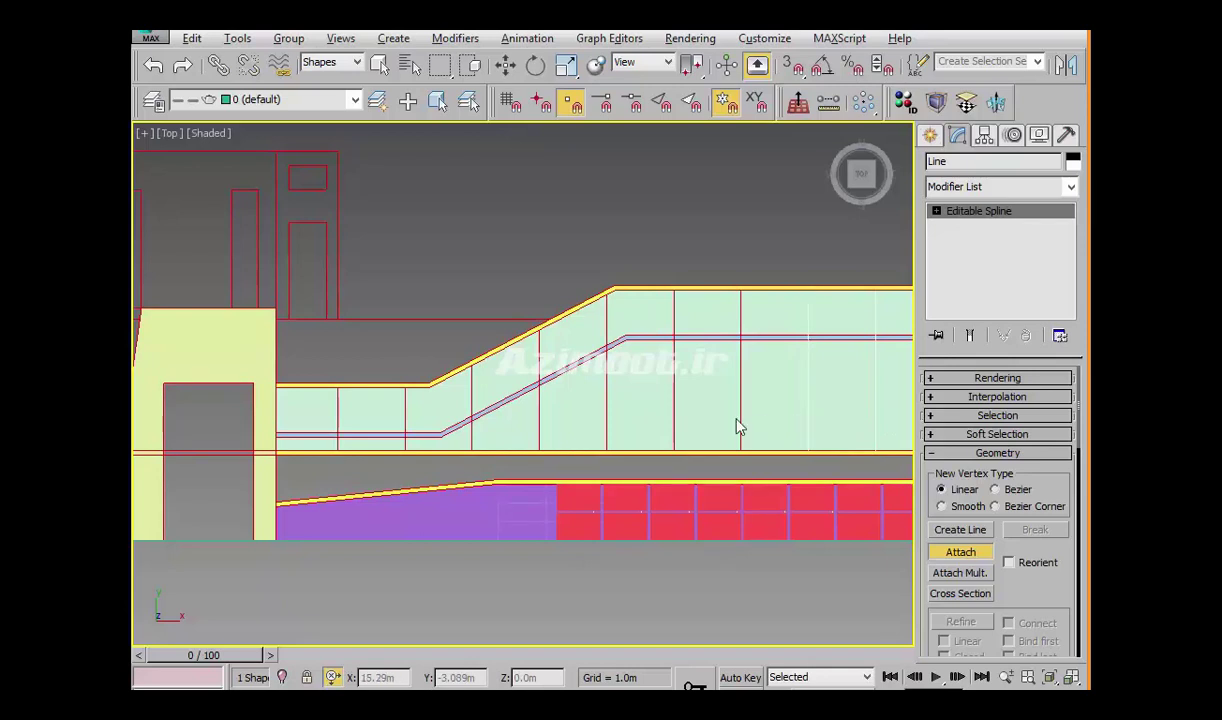
{"action": "left_click", "coordinate": [675, 427]}
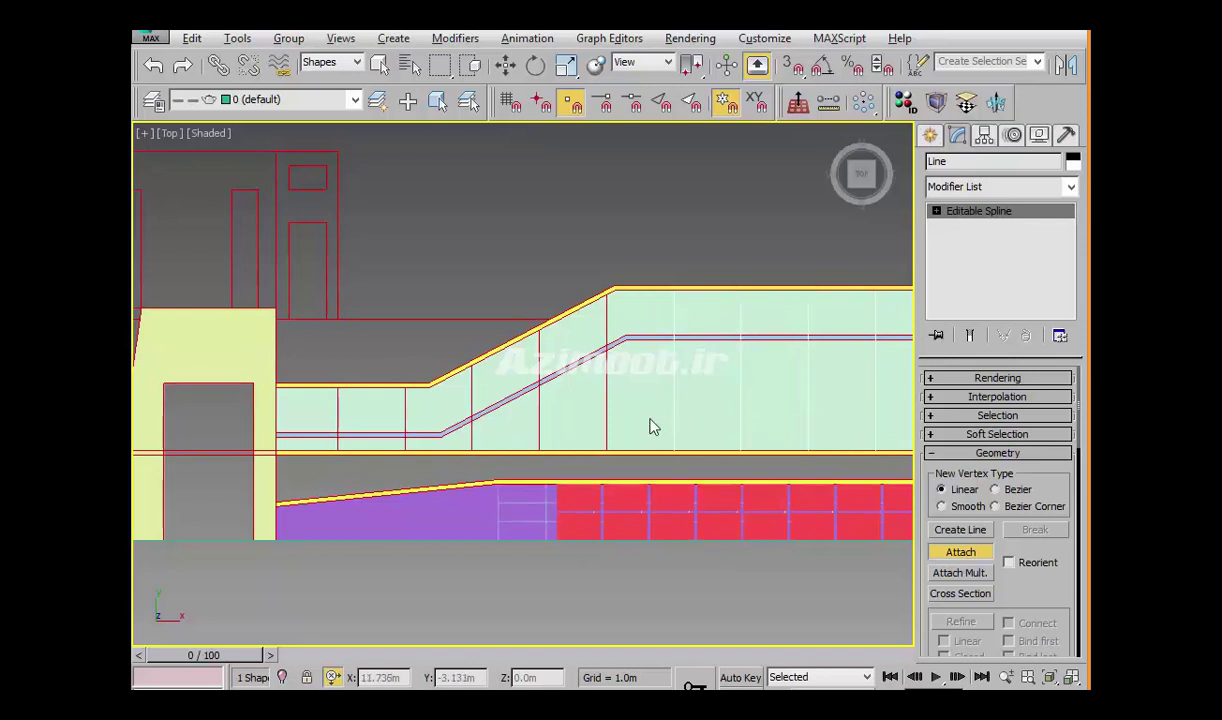
{"action": "left_click", "coordinate": [607, 417]}
{"action": "left_click", "coordinate": [539, 421]}
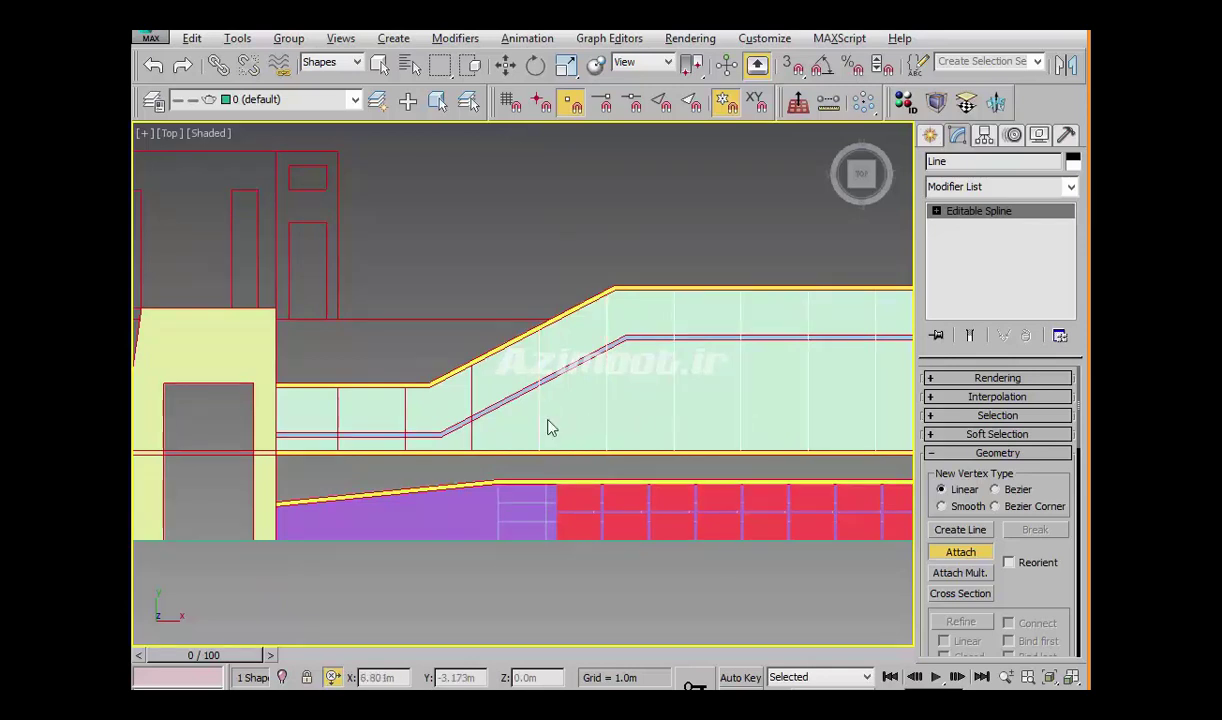
{"action": "middle_click_drag", "start_coordinate": [451, 399], "coordinate": [729, 437]}
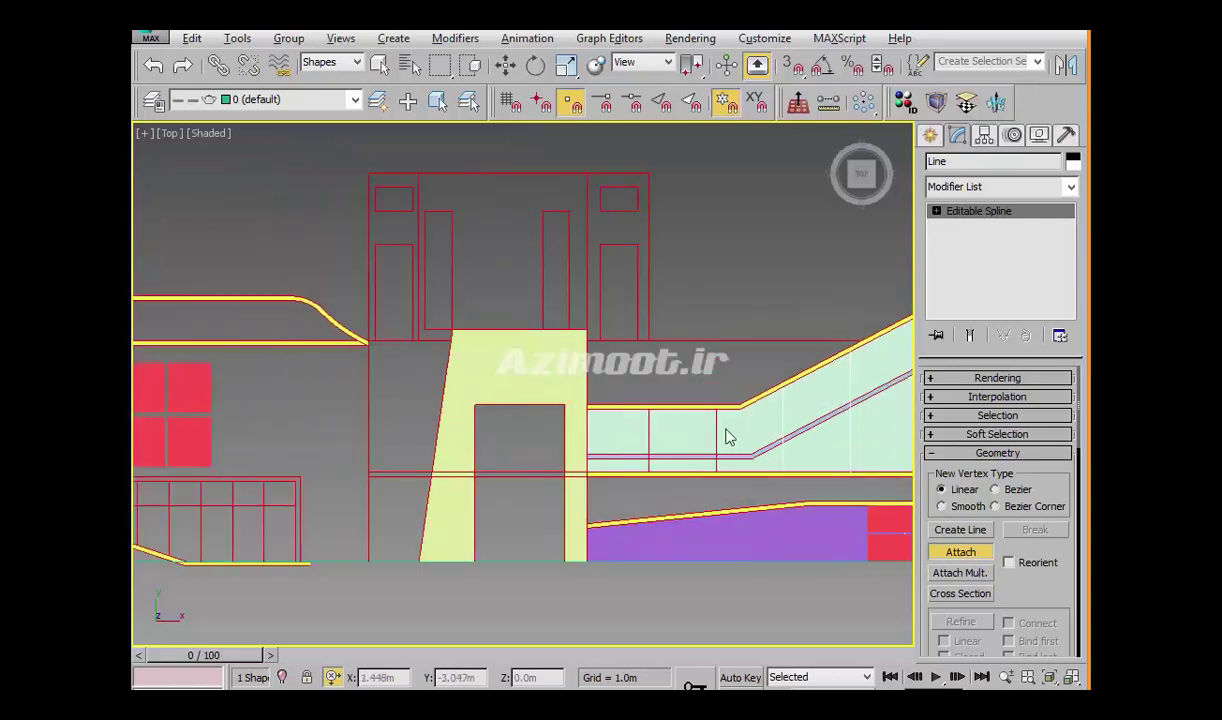
{"action": "left_click", "coordinate": [668, 441]}
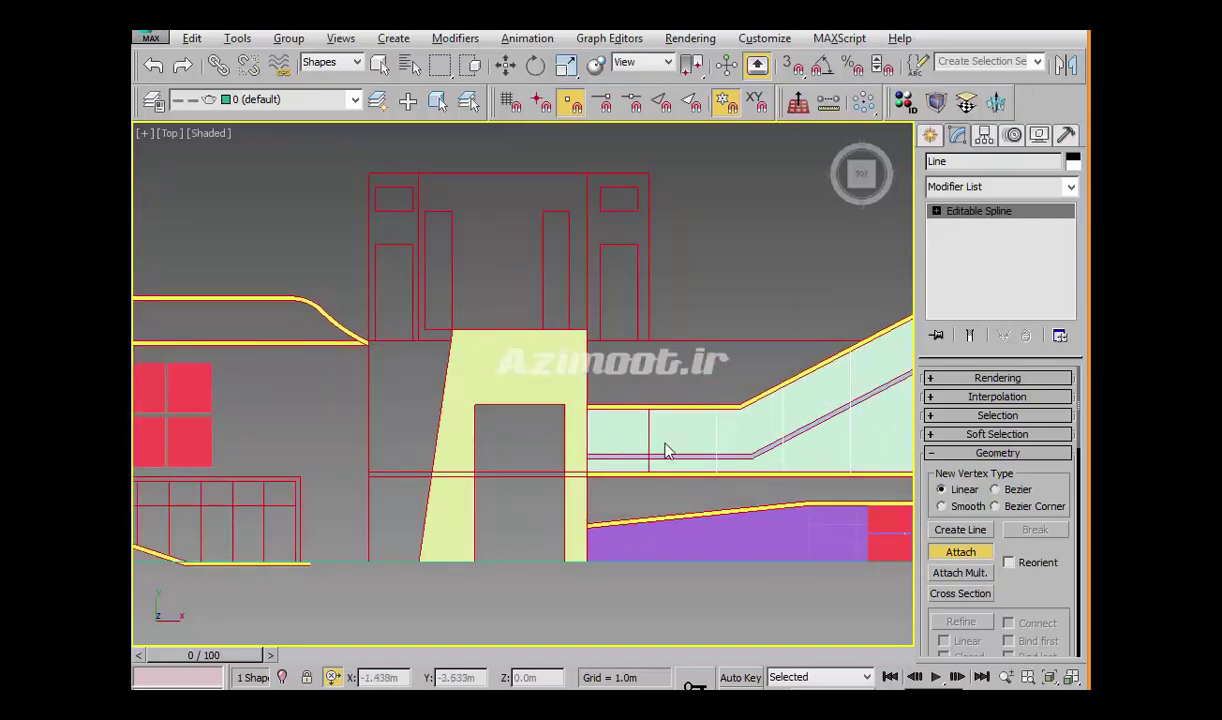
{"action": "scroll", "coordinate": [650, 440], "scroll_direction": "down", "scroll_amount": 3}
Isolate the mullion spline and enable it in renderer and viewport
{"action": "key", "text": "alt+q"}
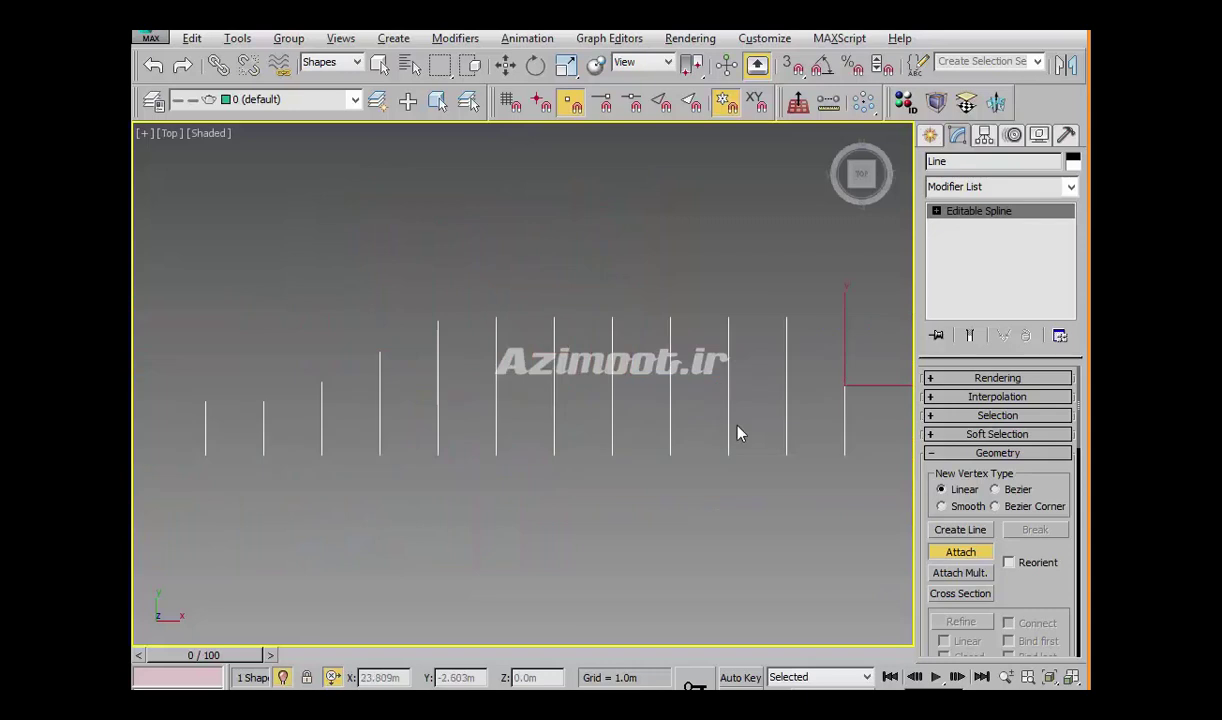
{"action": "mouse_move", "coordinate": [763, 480]}
{"action": "middle_mouse_down", "text": "alt"}
{"action": "mouse_move", "coordinate": [682, 415]}
{"action": "mouse_move", "coordinate": [723, 417]}
{"action": "middle_mouse_up", "text": "alt"}
{"action": "key", "text": "w"}
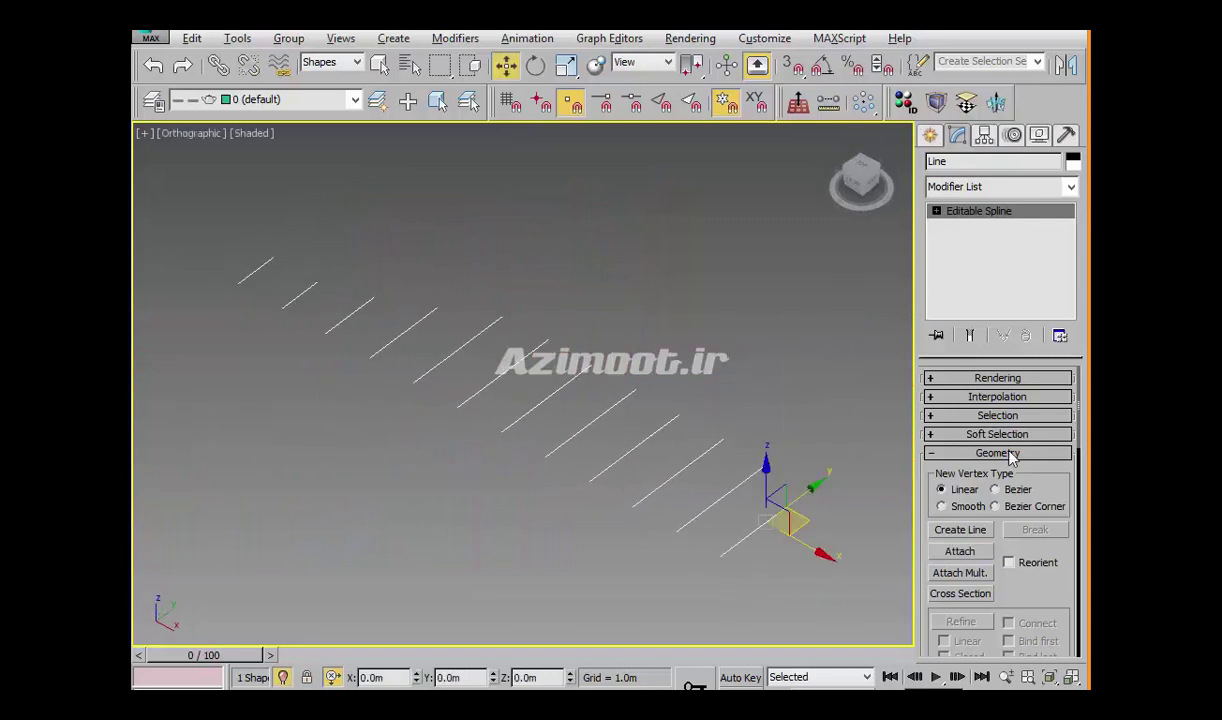
{"action": "left_click", "coordinate": [993, 382]}
{"action": "left_click", "coordinate": [961, 392]}
{"action": "left_click", "coordinate": [961, 406]}
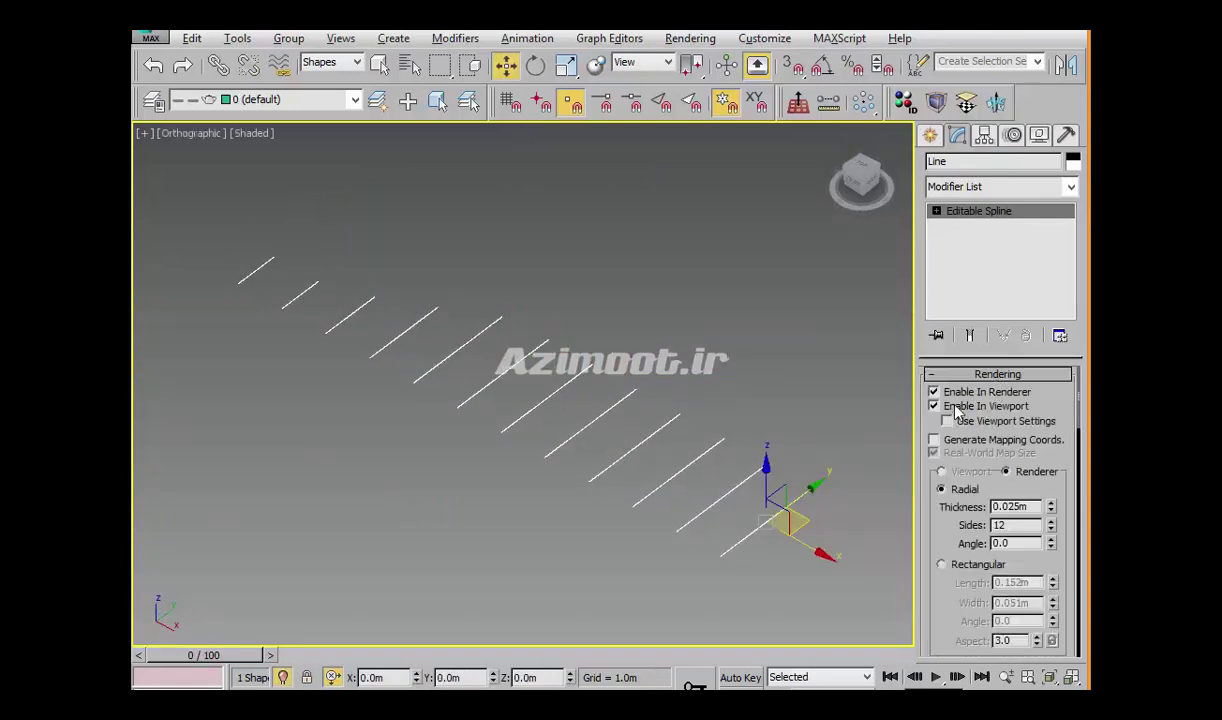
Give the mullions a Rectangular 0.152m × 0.051m rendering section
{"action": "scroll", "coordinate": [740, 505], "scroll_direction": "up", "scroll_amount": 2}
{"action": "scroll", "coordinate": [700, 505], "scroll_direction": "up", "scroll_amount": 3}
{"action": "scroll", "coordinate": [640, 530], "scroll_direction": "up", "scroll_amount": 4}
{"action": "scroll", "coordinate": [610, 545], "scroll_direction": "up", "scroll_amount": 5}
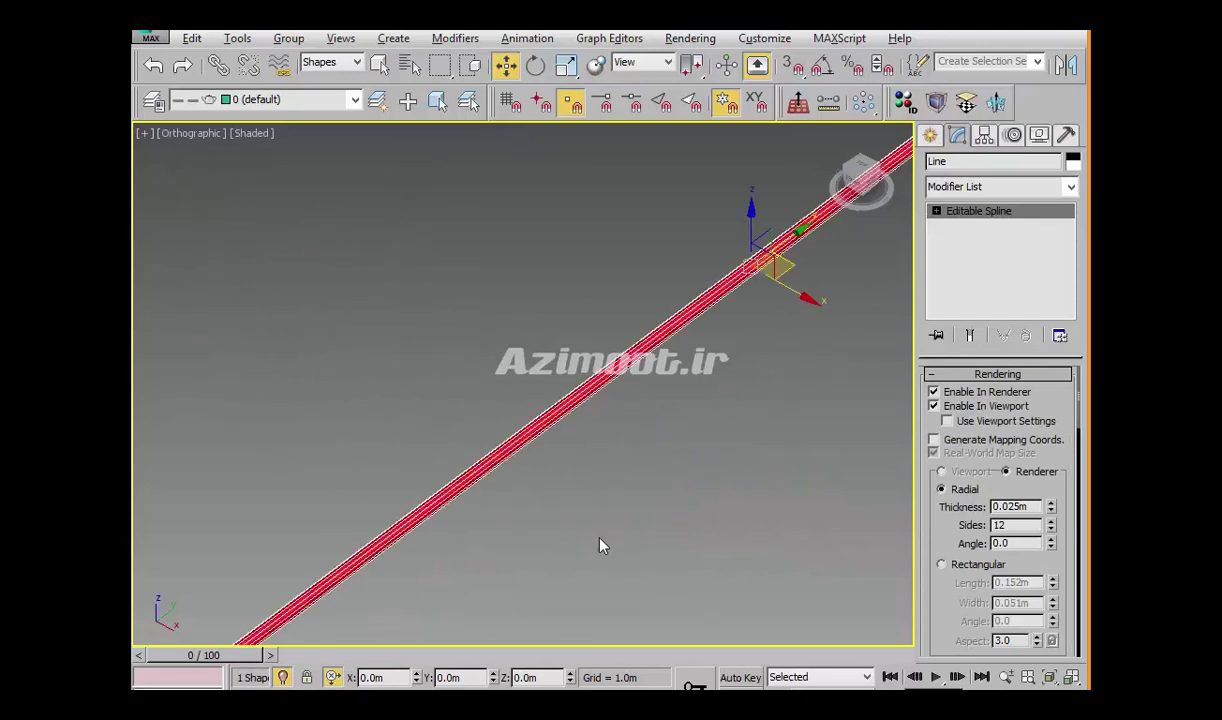
{"action": "scroll", "coordinate": [630, 535], "scroll_direction": "down", "scroll_amount": 4}
{"action": "scroll", "coordinate": [573, 483], "scroll_direction": "up", "scroll_amount": 5}
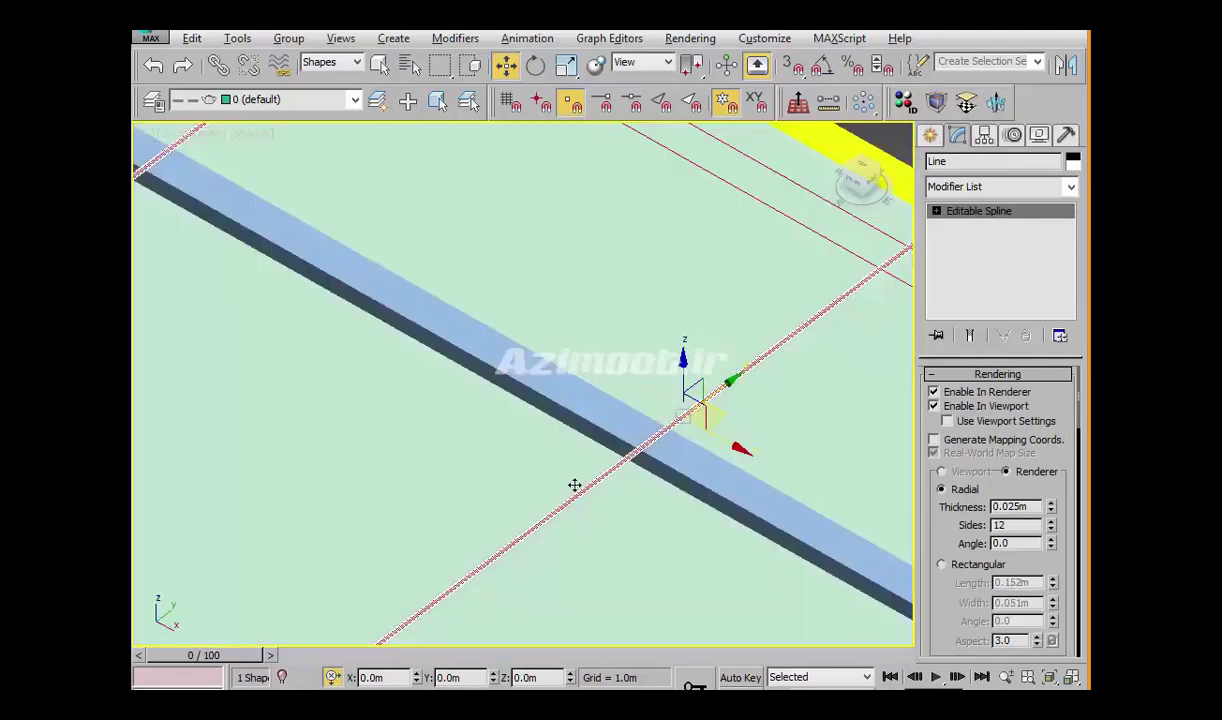
{"action": "scroll", "coordinate": [620, 470], "scroll_direction": "down", "scroll_amount": 2}
{"action": "scroll", "coordinate": [660, 440], "scroll_direction": "up", "scroll_amount": 2}
{"action": "scroll", "coordinate": [658, 440], "scroll_direction": "down", "scroll_amount": 5}
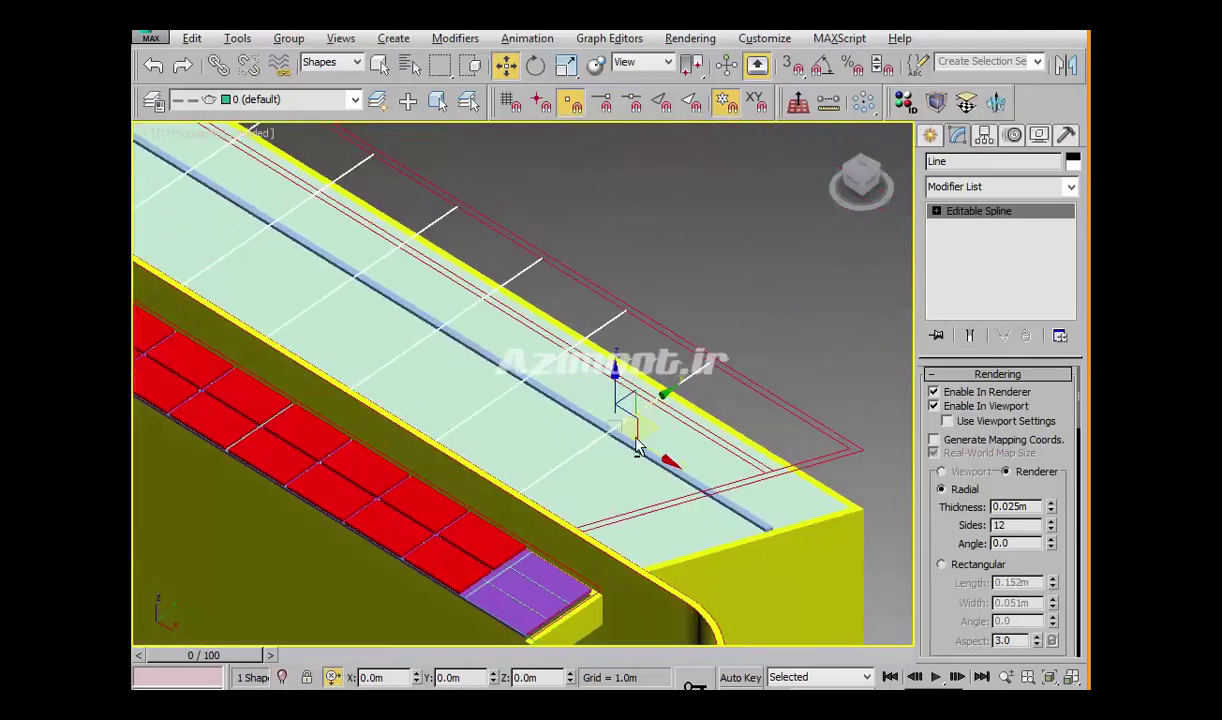
{"action": "scroll", "coordinate": [560, 400], "scroll_direction": "up", "scroll_amount": 3}
{"action": "scroll", "coordinate": [480, 370], "scroll_direction": "up", "scroll_amount": 2}
{"action": "scroll", "coordinate": [396, 340], "scroll_direction": "up", "scroll_amount": 3}
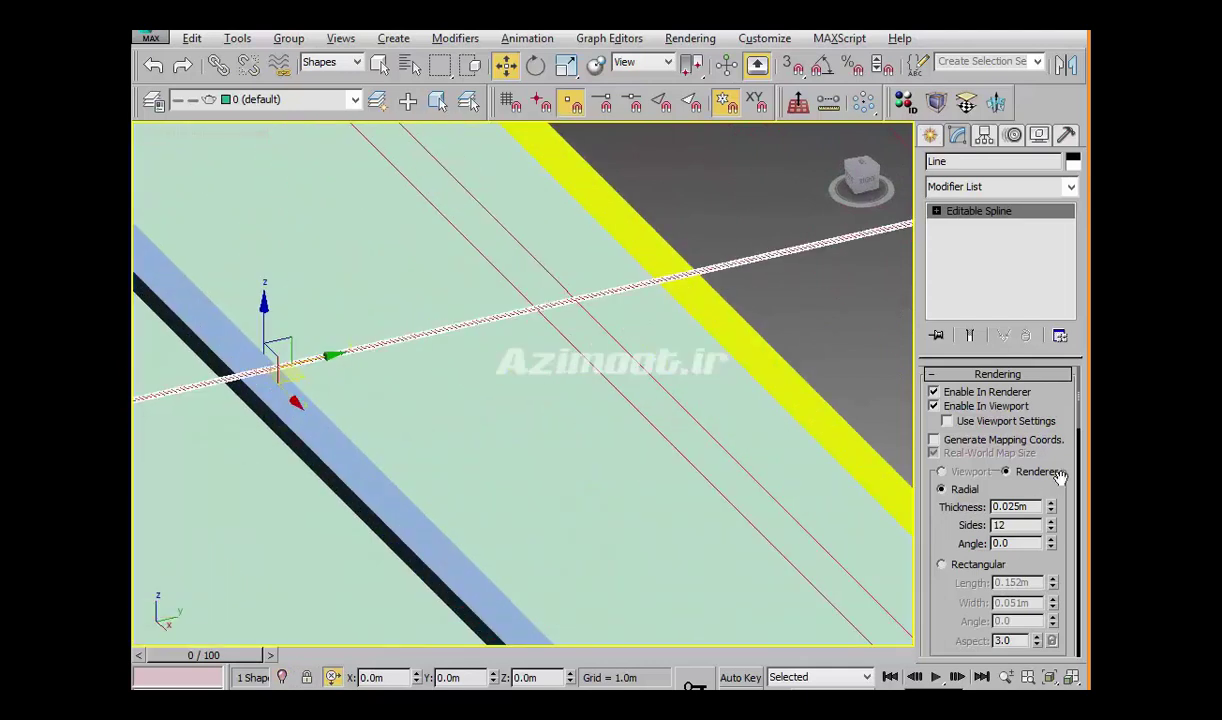
{"action": "left_click", "coordinate": [956, 565]}
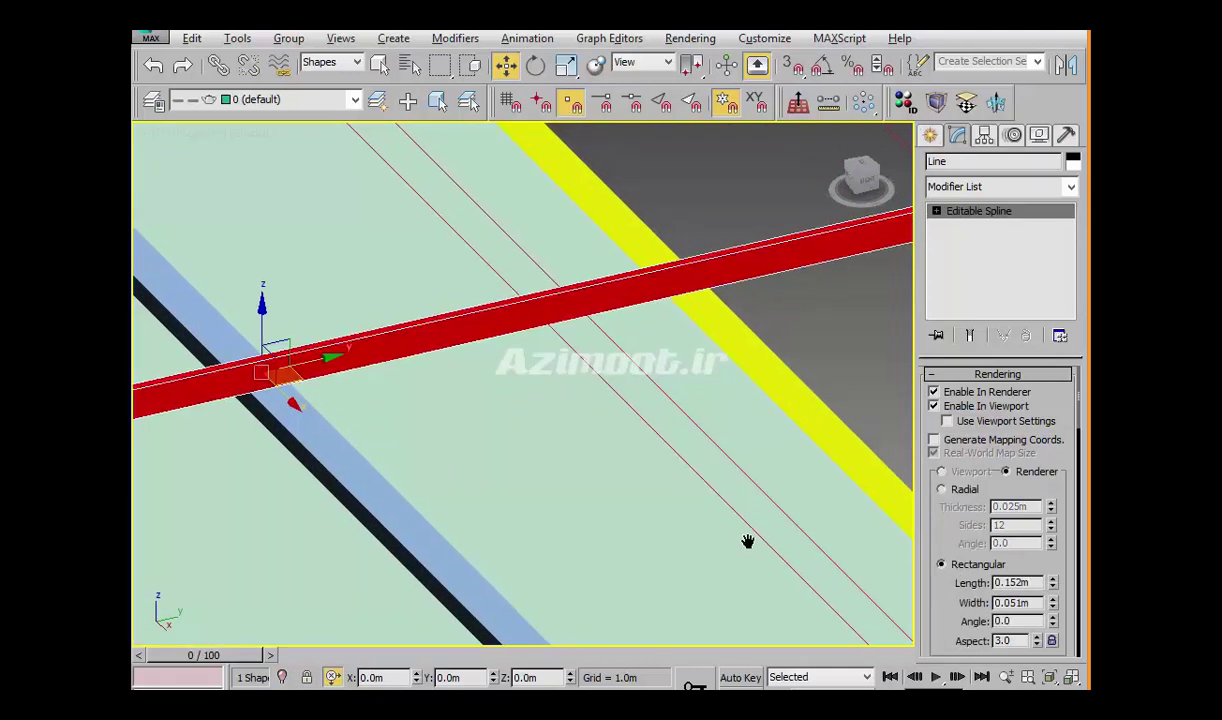
Lower the mullion bars along Z onto the glass roof plate
{"action": "scroll", "coordinate": [700, 520], "scroll_direction": "down", "scroll_amount": 4}
{"action": "left_click_drag", "start_coordinate": [665, 447], "coordinate": [665, 502]}
{"action": "scroll", "coordinate": [786, 512], "scroll_direction": "up", "scroll_amount": 5}
{"action": "scroll", "coordinate": [768, 502], "scroll_direction": "down", "scroll_amount": 3}
{"action": "scroll", "coordinate": [760, 510], "scroll_direction": "down", "scroll_amount": 2}
{"action": "scroll", "coordinate": [740, 565], "scroll_direction": "up", "scroll_amount": 4}
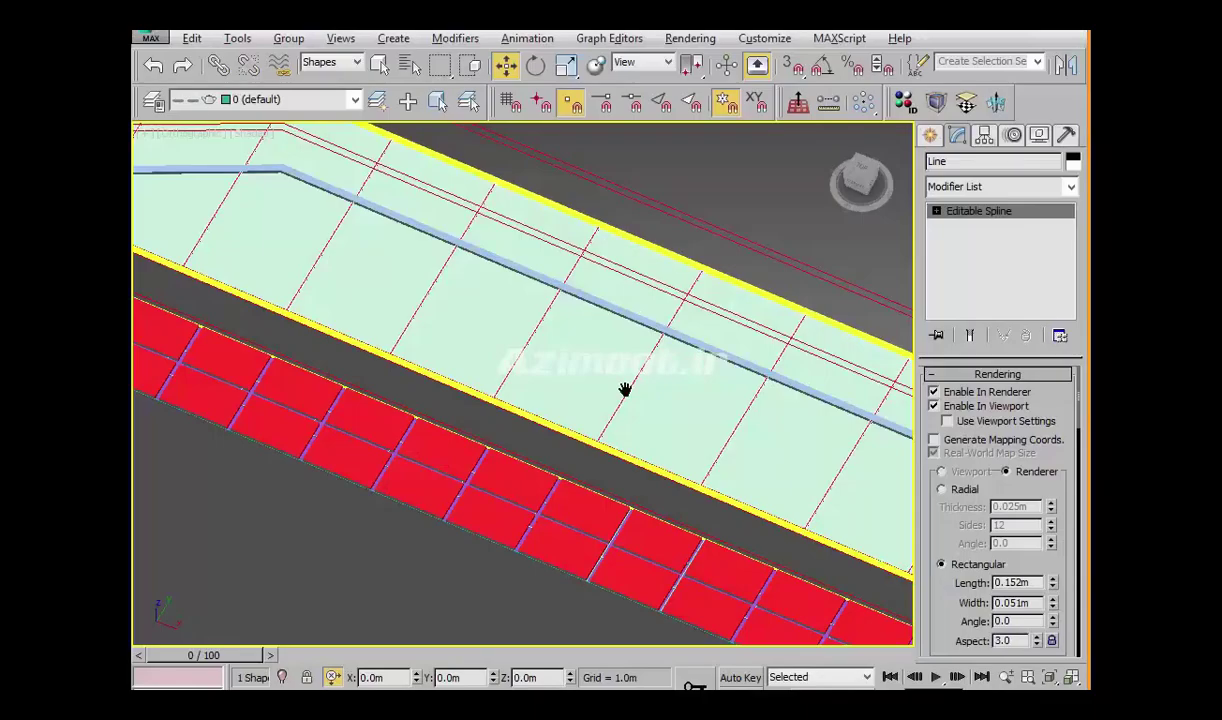
{"action": "scroll", "coordinate": [625, 390], "scroll_direction": "down", "scroll_amount": 3}
Set the selection filter back to All
{"action": "scroll", "coordinate": [797, 462], "scroll_direction": "up", "scroll_amount": 4}
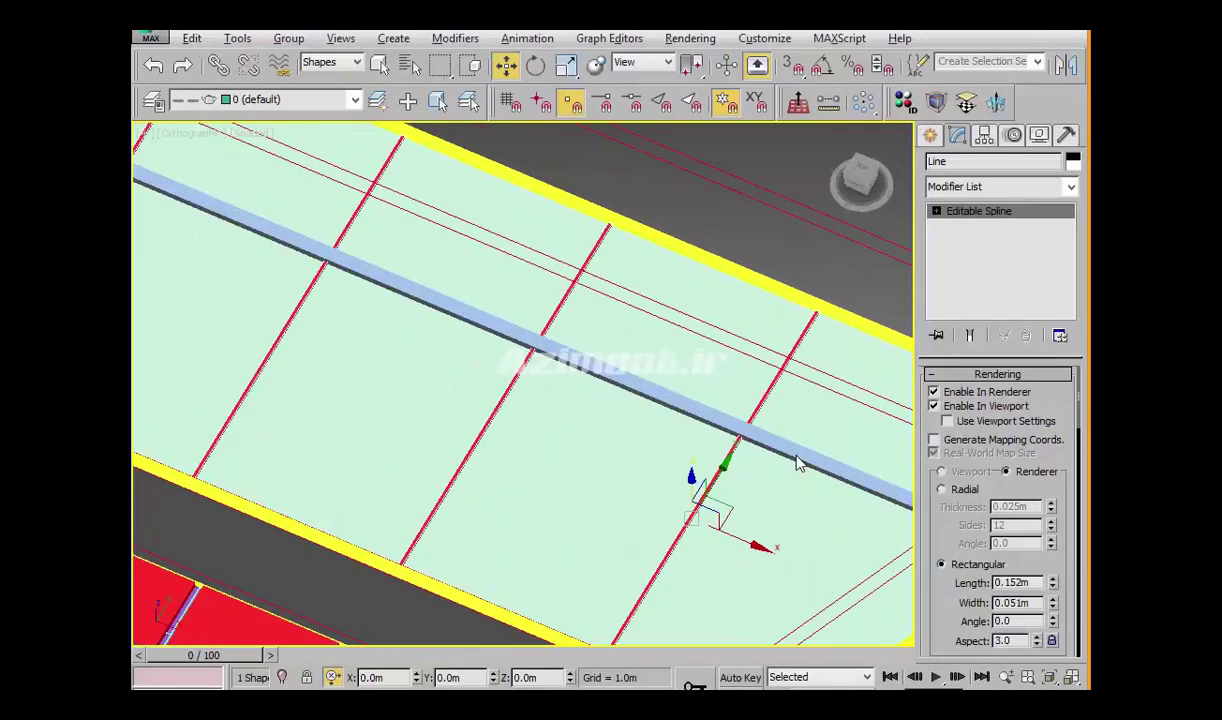
{"action": "scroll", "coordinate": [848, 470], "scroll_direction": "down", "scroll_amount": 2}
{"action": "scroll", "coordinate": [745, 425], "scroll_direction": "down", "scroll_amount": 2}
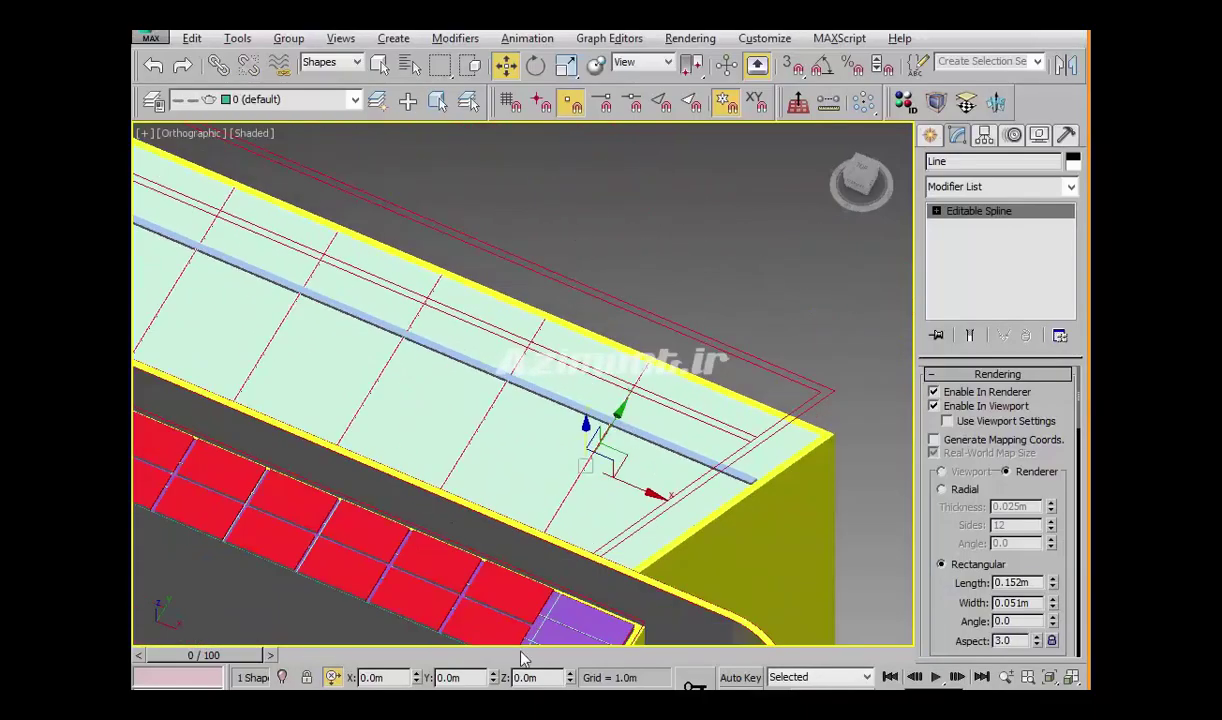
{"action": "left_click", "coordinate": [930, 135]}
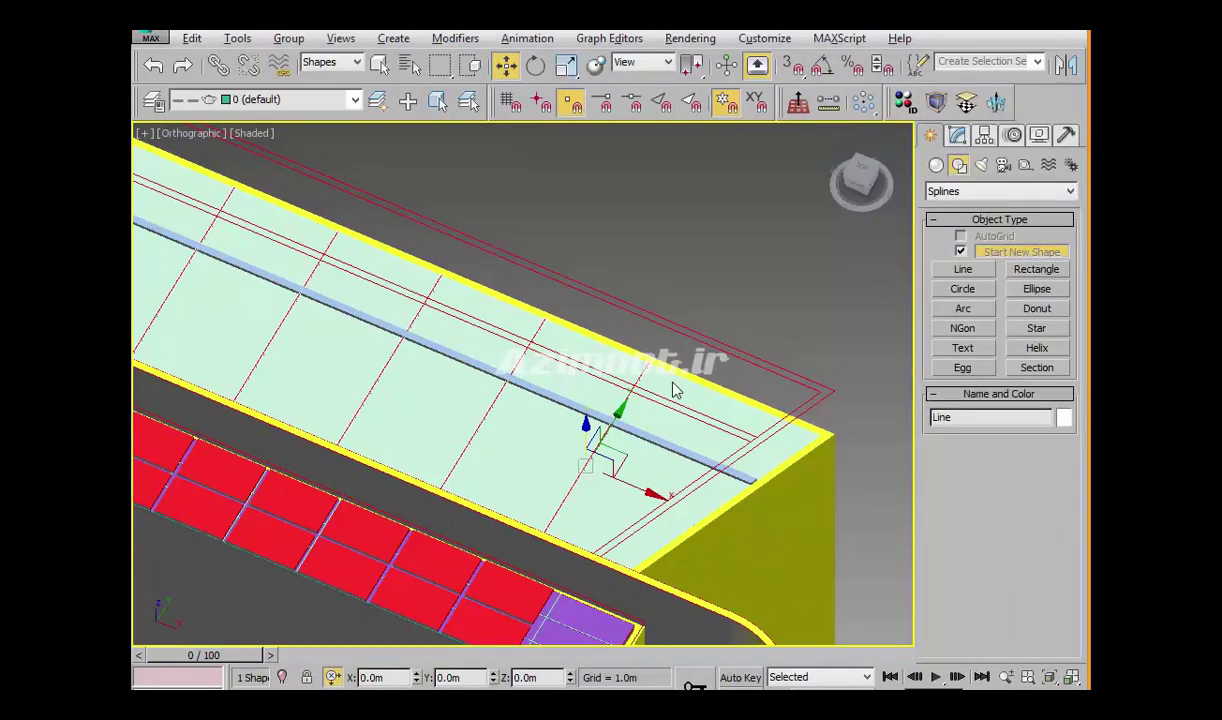
{"action": "left_click", "coordinate": [330, 62]}
{"action": "left_click", "coordinate": [318, 75]}
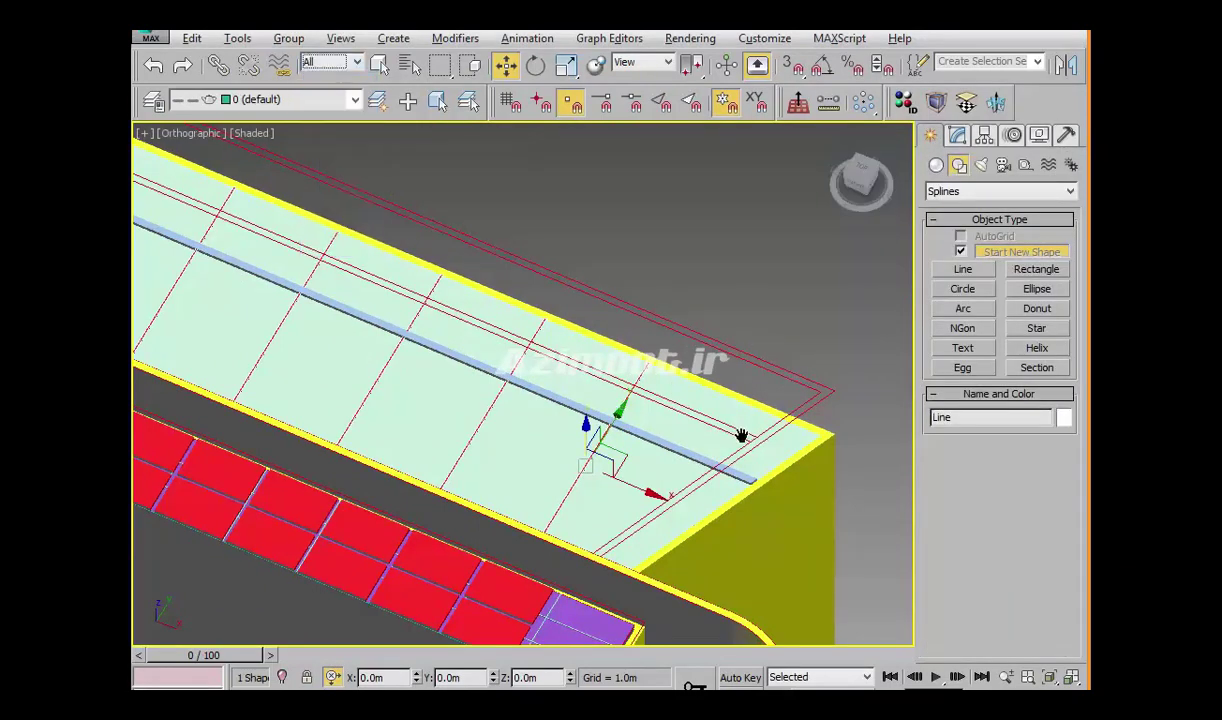
Move Line004 and the mullion spline together -0.325m in Z
{"action": "scroll", "coordinate": [741, 436], "scroll_direction": "up", "scroll_amount": 2}
{"action": "scroll", "coordinate": [725, 405], "scroll_direction": "up", "scroll_amount": 2}
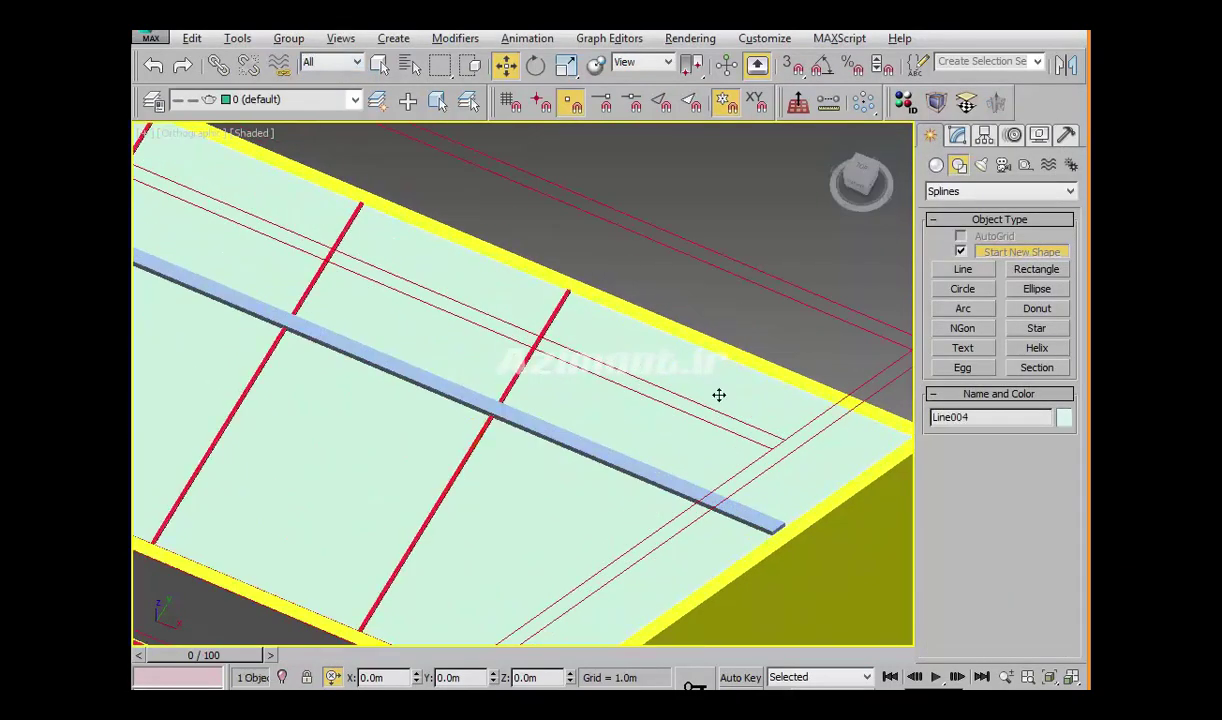
{"action": "left_click", "coordinate": [551, 320], "text": "ctrl"}
{"action": "scroll", "coordinate": [626, 487], "scroll_direction": "down", "scroll_amount": 2}
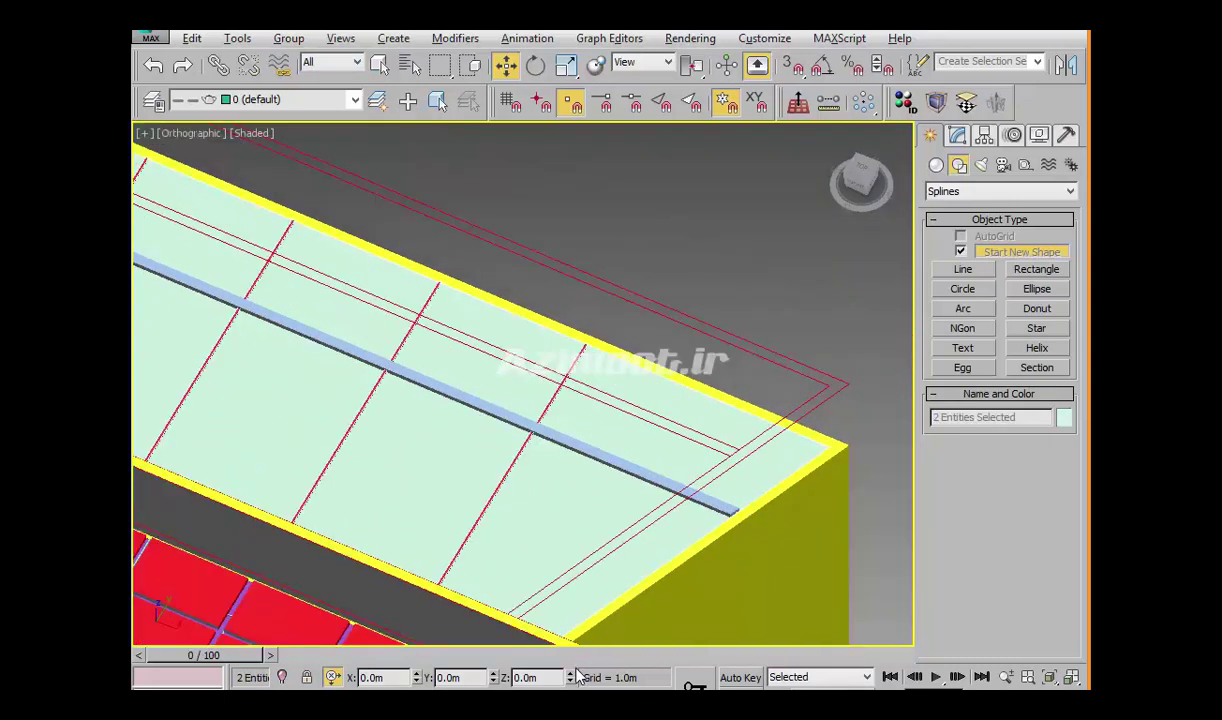
{"action": "left_click_drag", "start_coordinate": [571, 680], "coordinate": [571, 715]}
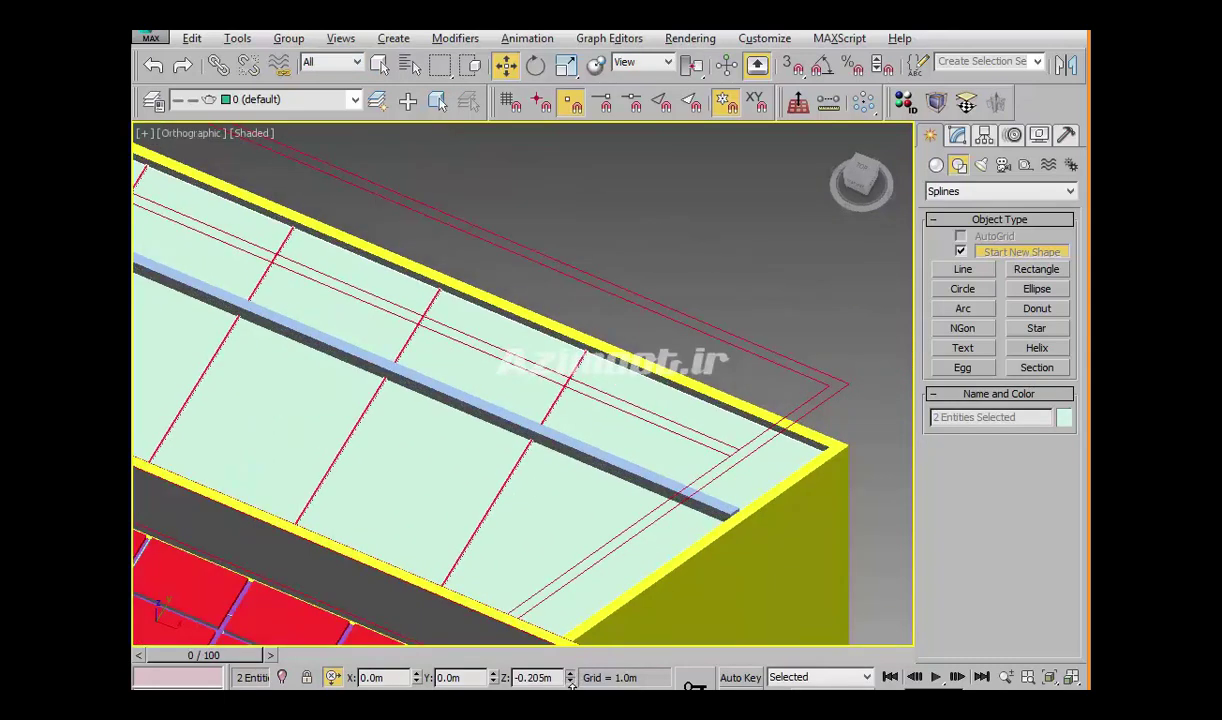
{"action": "scroll", "coordinate": [597, 412], "scroll_direction": "down", "scroll_amount": 1}
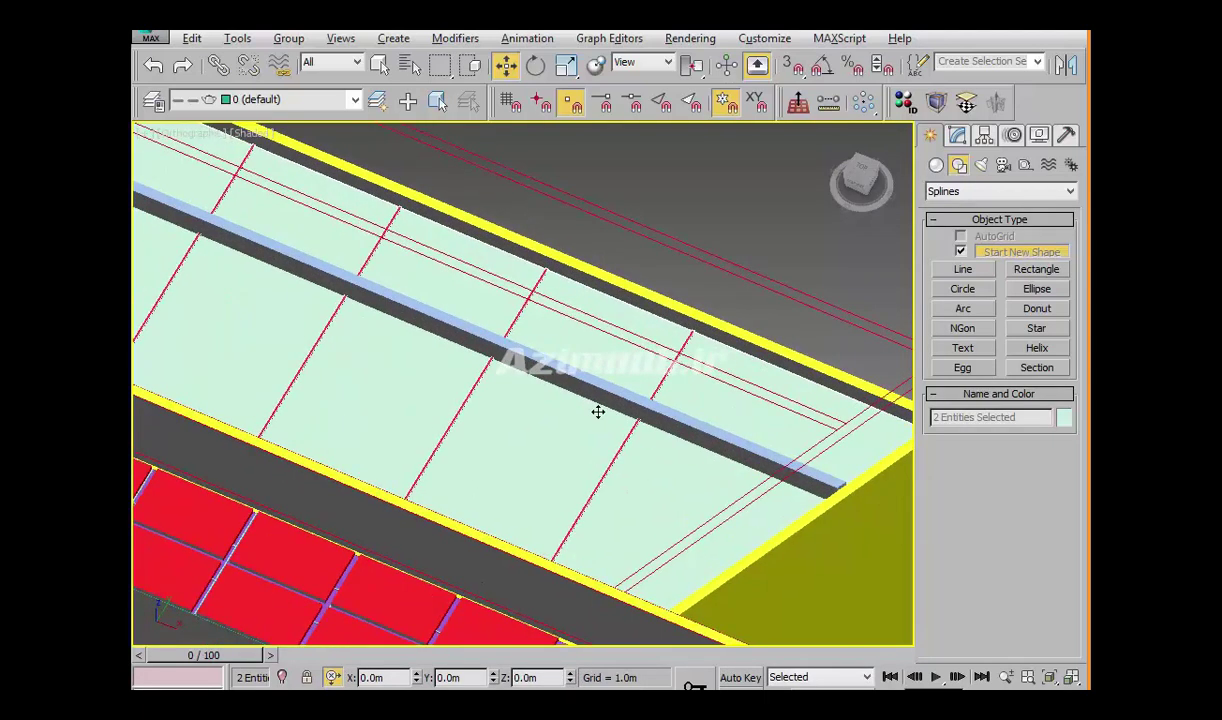
{"action": "scroll", "coordinate": [608, 414], "scroll_direction": "down", "scroll_amount": 1}
Orbit around the recessed roof, then pan along the building in Top view
{"action": "middle_click_drag", "start_coordinate": [608, 414], "coordinate": [639, 421], "text": "alt"}
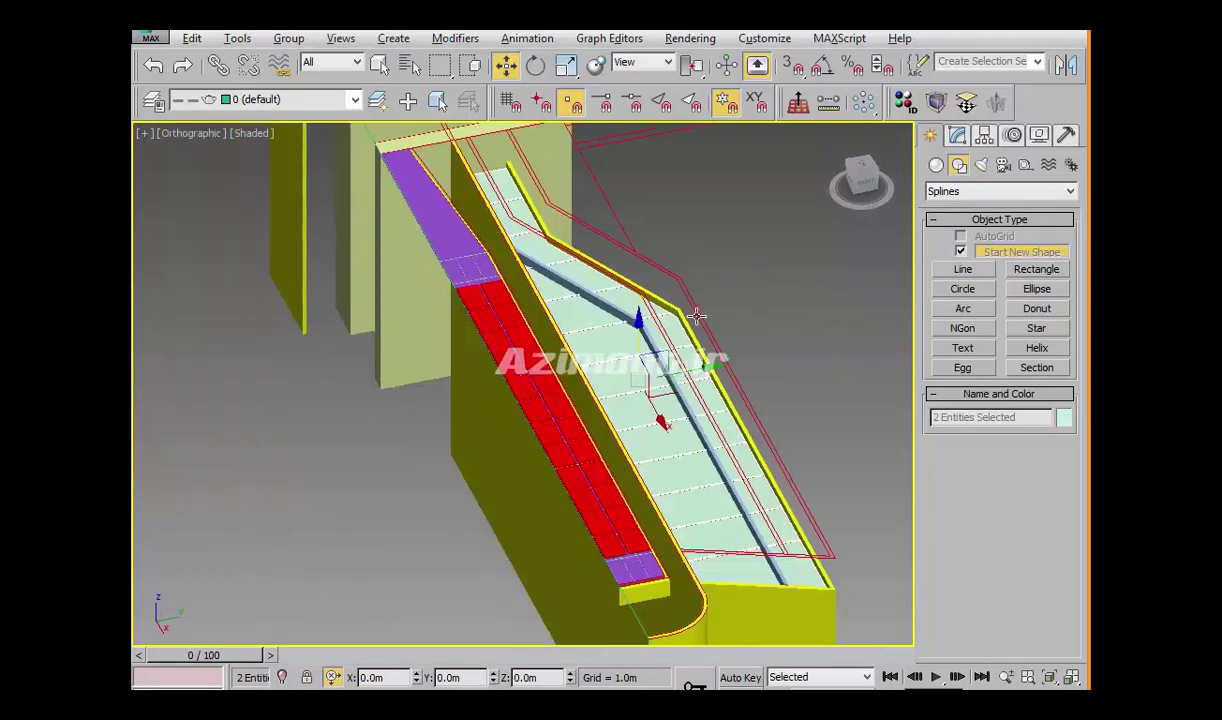
{"action": "scroll", "coordinate": [639, 421], "scroll_direction": "up", "scroll_amount": 3}
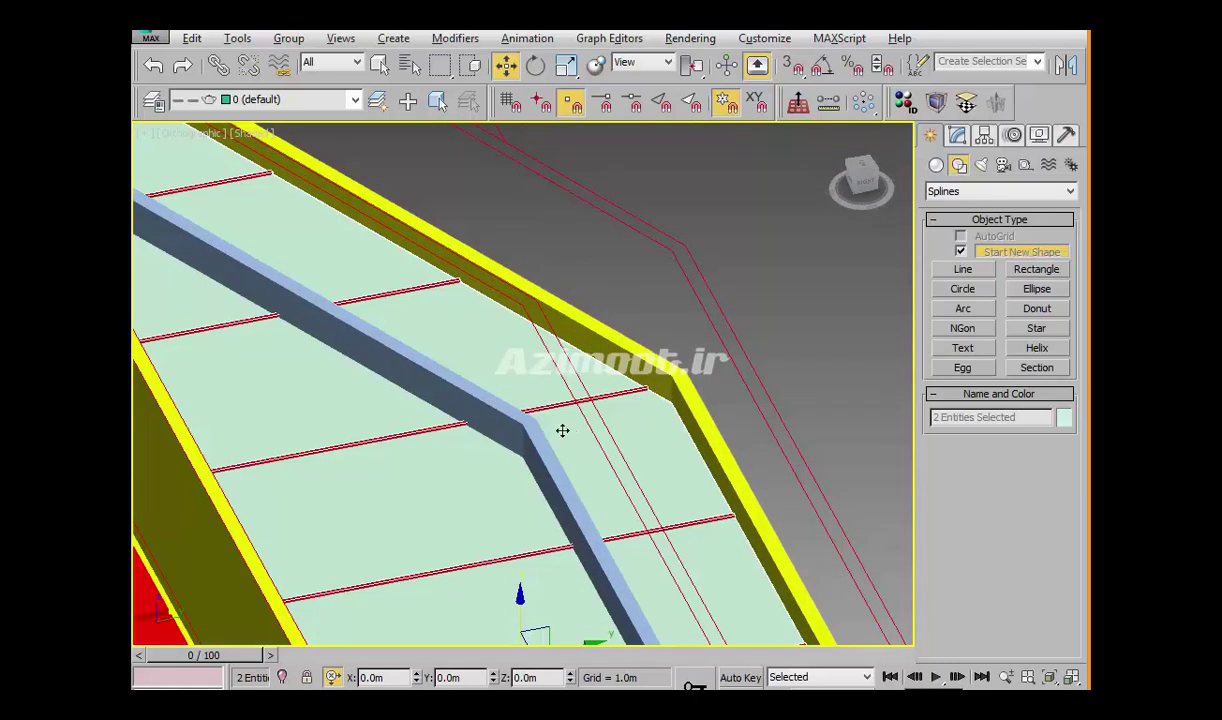
{"action": "scroll", "coordinate": [616, 407], "scroll_direction": "down", "scroll_amount": 3}
{"action": "mouse_move", "coordinate": [633, 428]}
{"action": "middle_mouse_down", "text": "alt"}
{"action": "mouse_move", "coordinate": [687, 477]}
{"action": "mouse_move", "coordinate": [726, 487]}
{"action": "middle_mouse_up", "text": "alt"}
{"action": "scroll", "coordinate": [708, 437], "scroll_direction": "up", "scroll_amount": 5}
{"action": "scroll", "coordinate": [535, 428], "scroll_direction": "up", "scroll_amount": 3}
{"action": "mouse_move", "coordinate": [636, 466]}
{"action": "middle_mouse_down"}
{"action": "mouse_move", "coordinate": [507, 464]}
{"action": "mouse_move", "coordinate": [499, 481]}
{"action": "middle_mouse_up"}
{"action": "scroll", "coordinate": [499, 481], "scroll_direction": "down", "scroll_amount": 2}
{"action": "scroll", "coordinate": [529, 485], "scroll_direction": "down", "scroll_amount": 2}
{"action": "scroll", "coordinate": [515, 461], "scroll_direction": "down", "scroll_amount": 2}
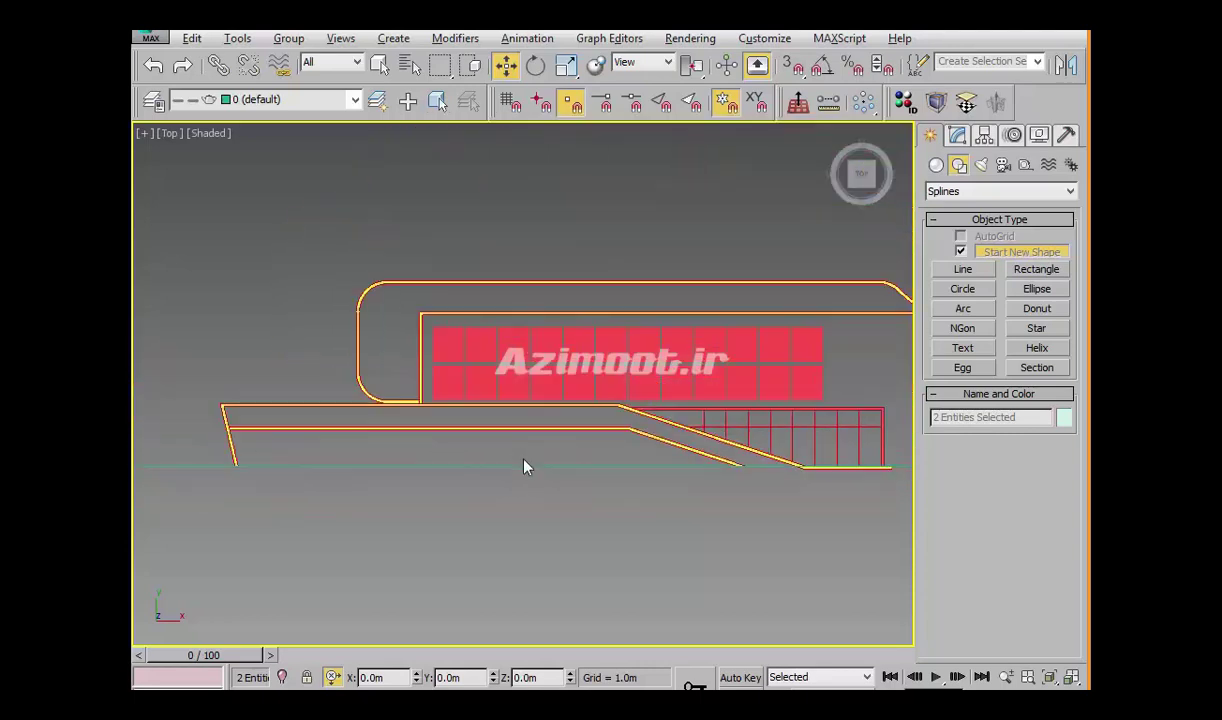
Draw a closed Line005 outline along the escalator edge from the lower-left end to the stair corner
{"action": "left_click", "coordinate": [962, 270]}
{"action": "left_click_drag", "start_coordinate": [790, 64], "coordinate": [790, 112]}
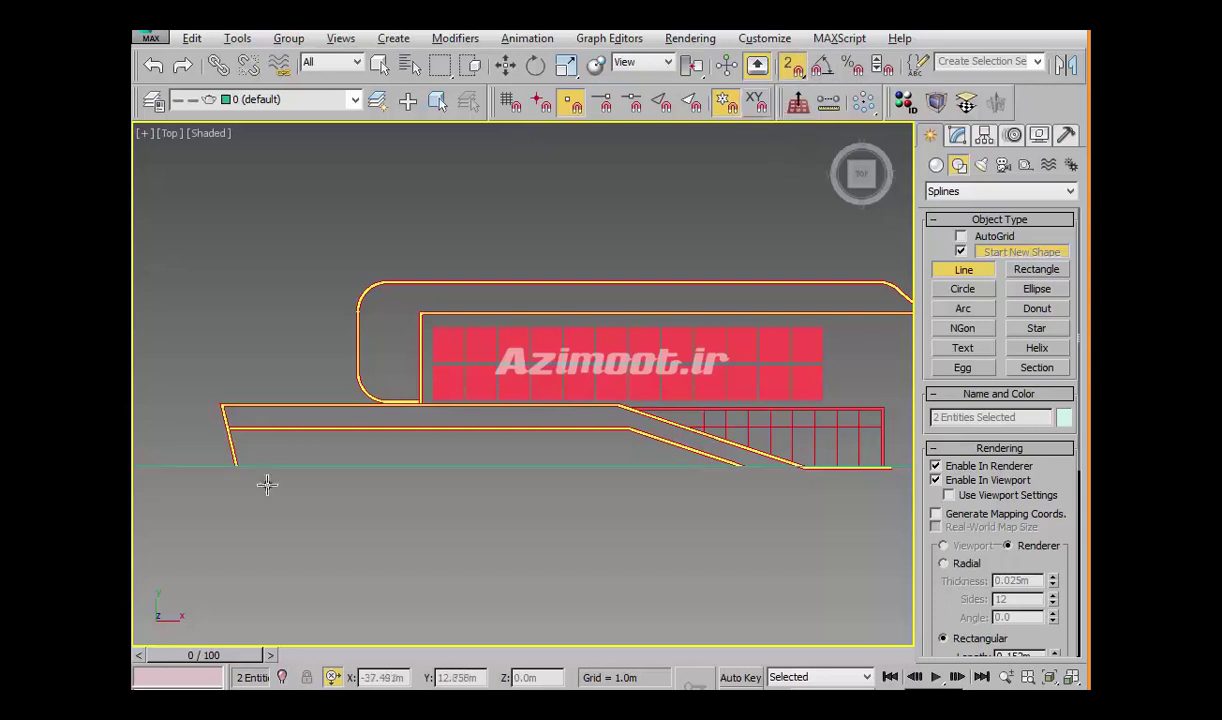
{"action": "left_click", "coordinate": [237, 465]}
{"action": "scroll", "coordinate": [232, 435], "scroll_direction": "up", "scroll_amount": 3}
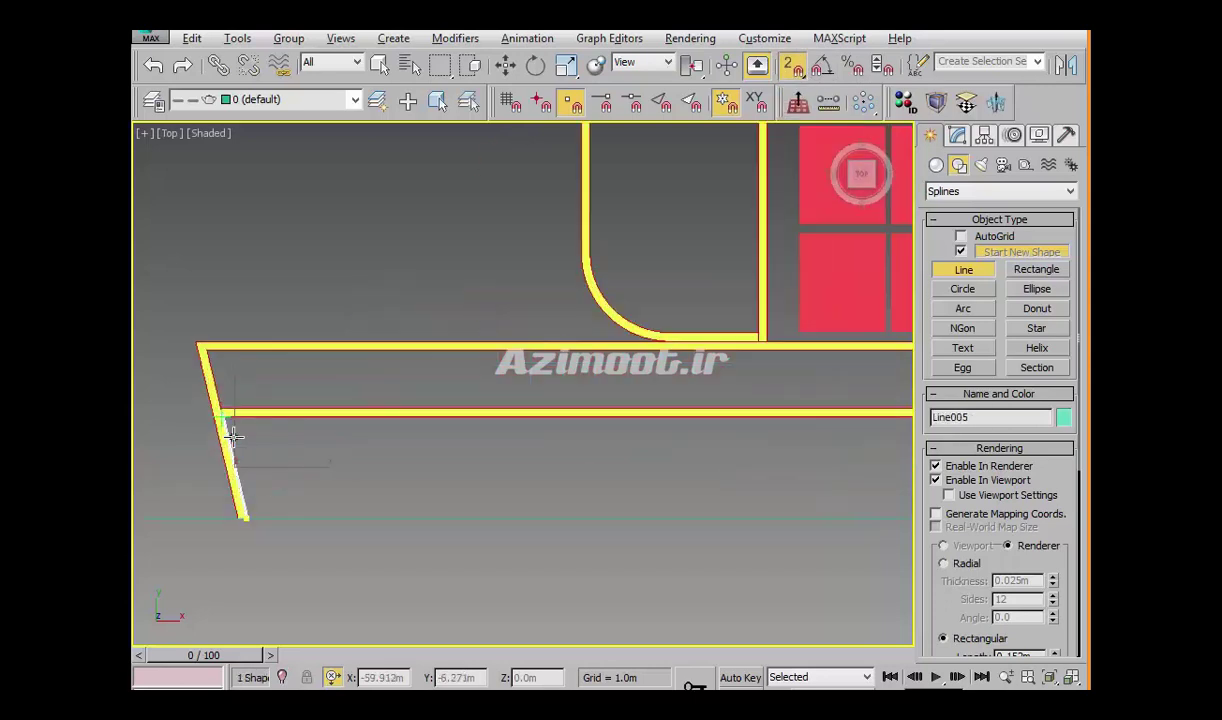
{"action": "scroll", "coordinate": [232, 432], "scroll_direction": "down", "scroll_amount": 2}
{"action": "scroll", "coordinate": [565, 405], "scroll_direction": "up", "scroll_amount": 2}
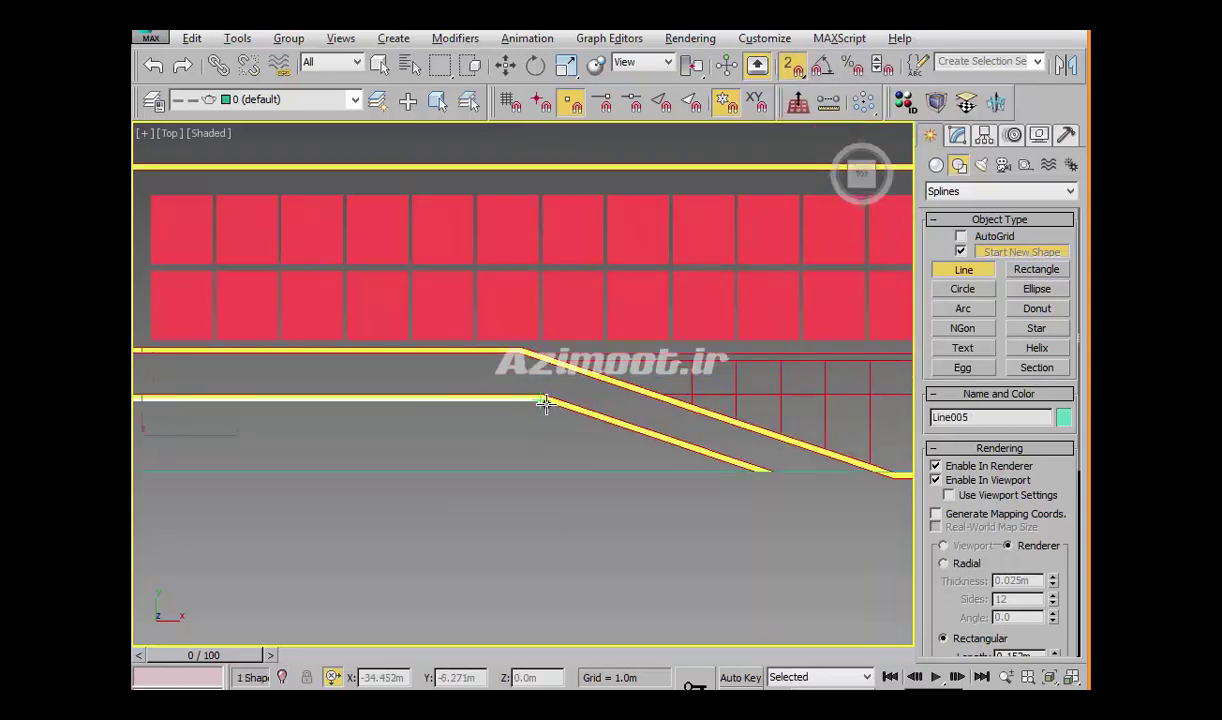
{"action": "left_click", "coordinate": [545, 403]}
{"action": "scroll", "coordinate": [800, 487], "scroll_direction": "up", "scroll_amount": 2}
{"action": "scroll", "coordinate": [455, 513], "scroll_direction": "down", "scroll_amount": 3}
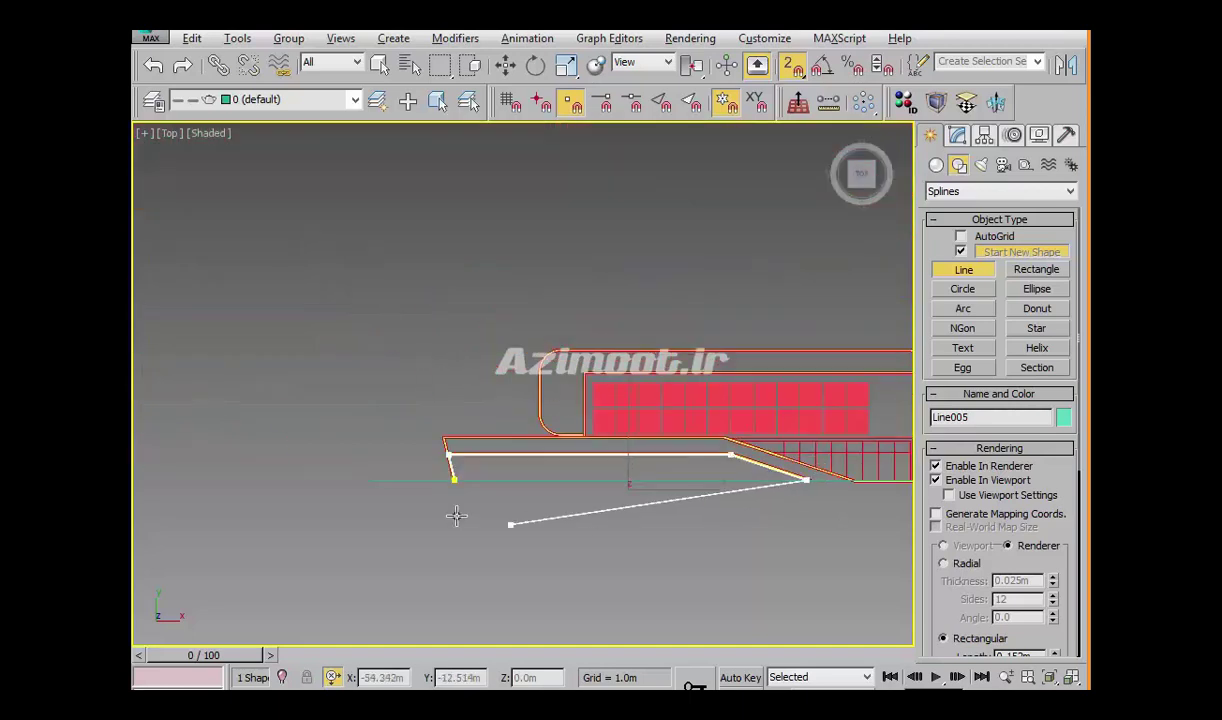
{"action": "scroll", "coordinate": [472, 472], "scroll_direction": "up", "scroll_amount": 3}
{"action": "left_click", "coordinate": [376, 535]}
{"action": "left_click", "coordinate": [715, 428]}
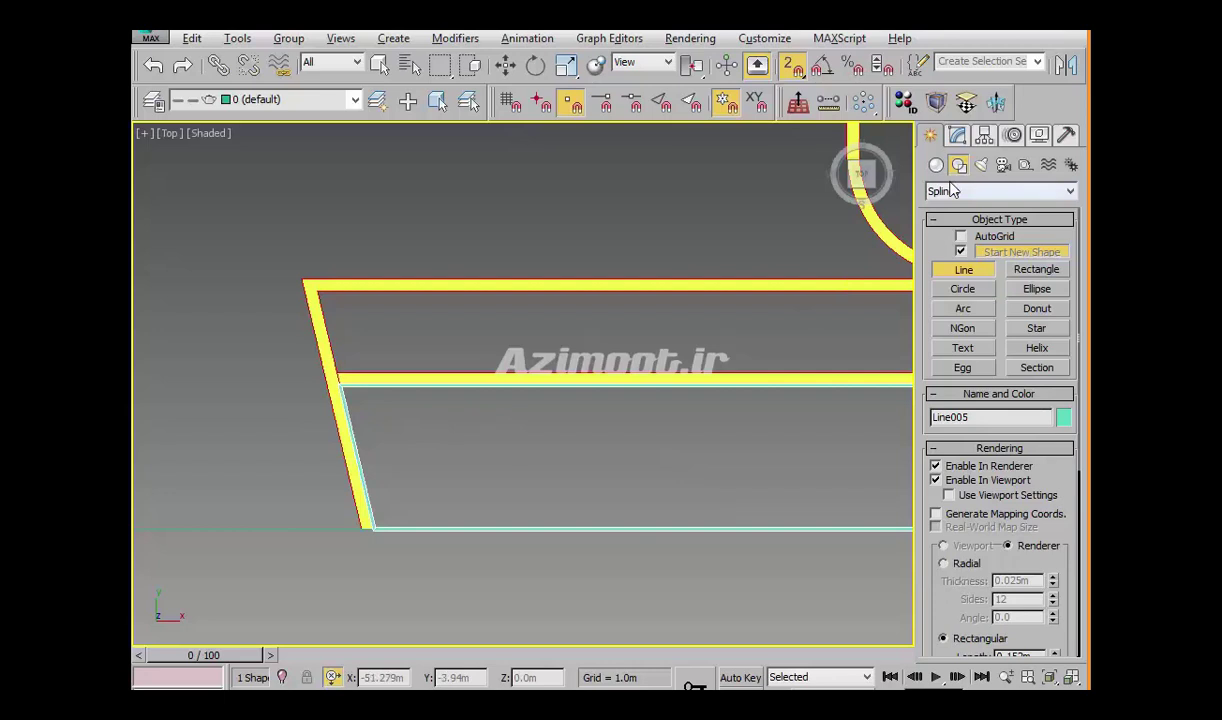
Extrude Line005 by -0.1m into a thin cyan slab
{"action": "left_click", "coordinate": [958, 138]}
{"action": "left_click", "coordinate": [962, 379]}
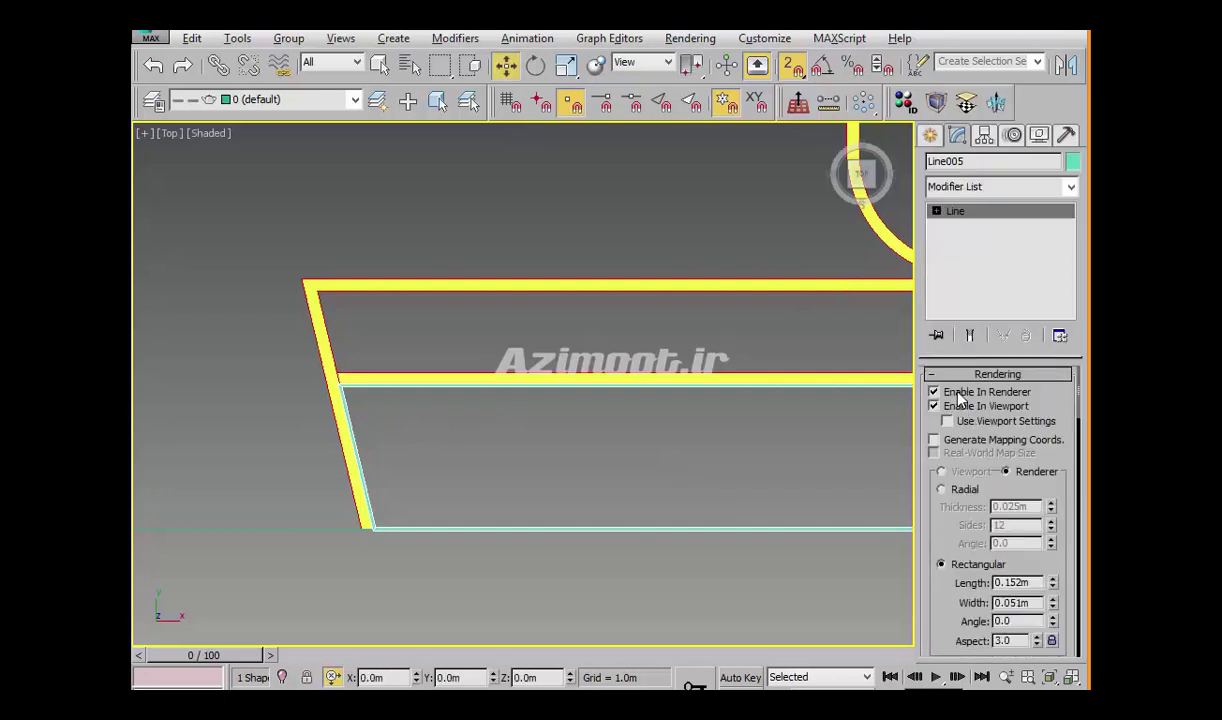
{"action": "scroll", "coordinate": [592, 469], "scroll_direction": "down", "scroll_amount": 3}
{"action": "scroll", "coordinate": [652, 502], "scroll_direction": "down", "scroll_amount": 2}
{"action": "middle_click_drag", "start_coordinate": [652, 502], "coordinate": [838, 157], "text": "alt"}
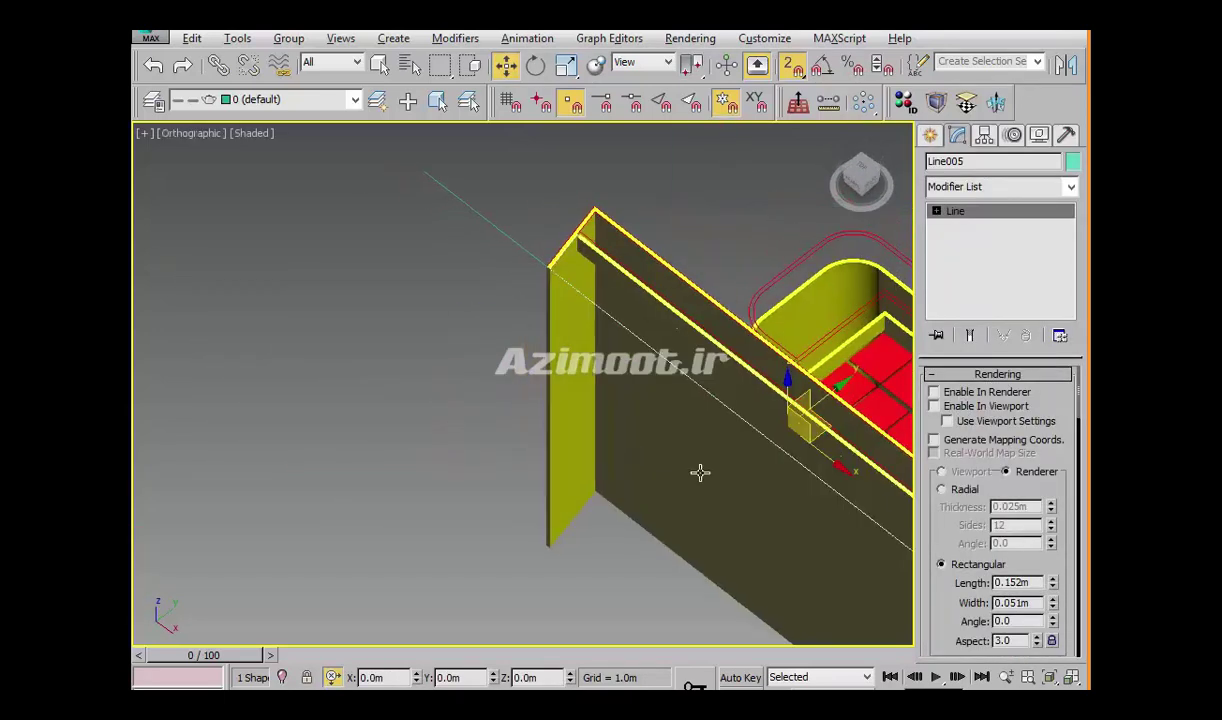
{"action": "left_click", "coordinate": [996, 102]}
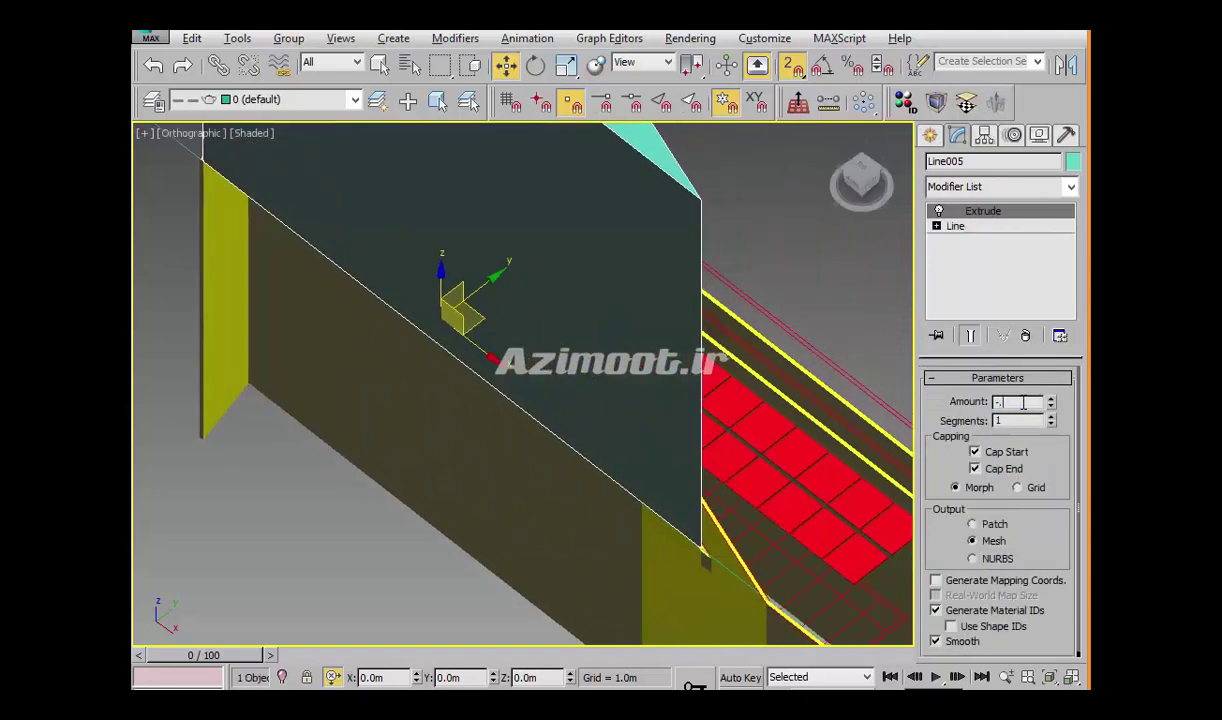
{"action": "type", "text": "1"}
{"action": "key", "text": "Return"}
{"action": "scroll", "coordinate": [404, 295], "scroll_direction": "up", "scroll_amount": 1}
{"action": "scroll", "coordinate": [428, 316], "scroll_direction": "up", "scroll_amount": 2}
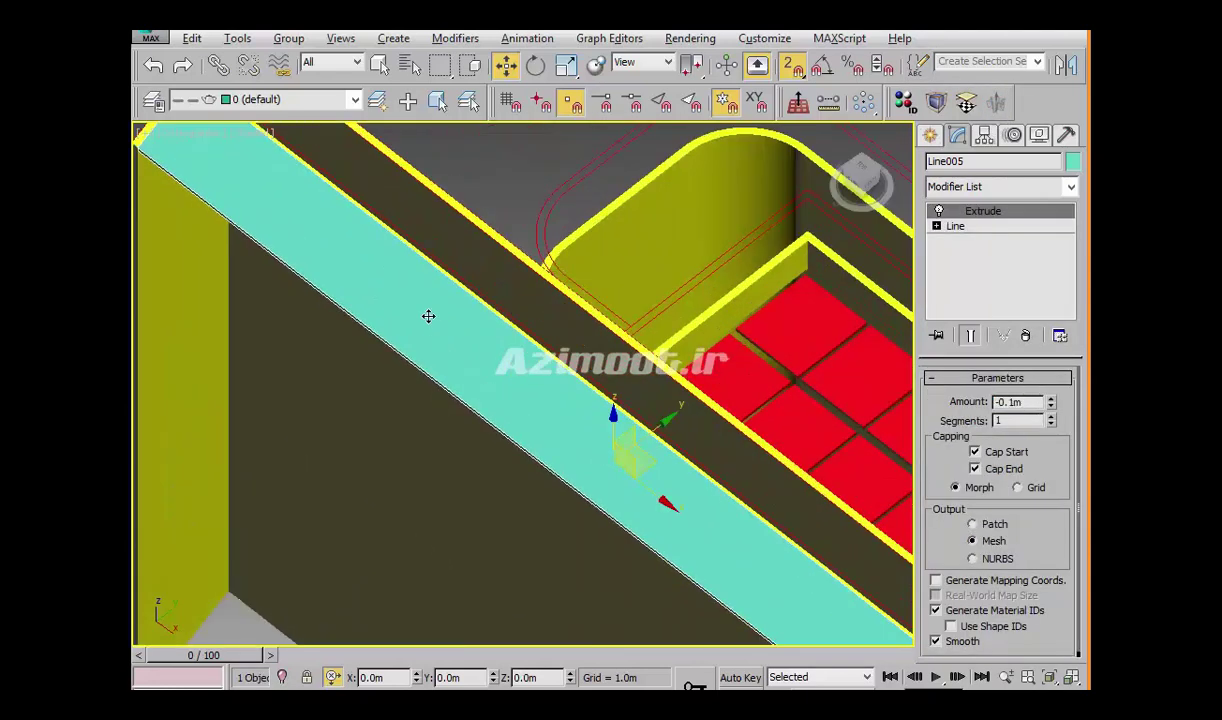
{"action": "scroll", "coordinate": [418, 293], "scroll_direction": "up", "scroll_amount": 2}
{"action": "middle_click_drag", "start_coordinate": [604, 439], "coordinate": [601, 465]}
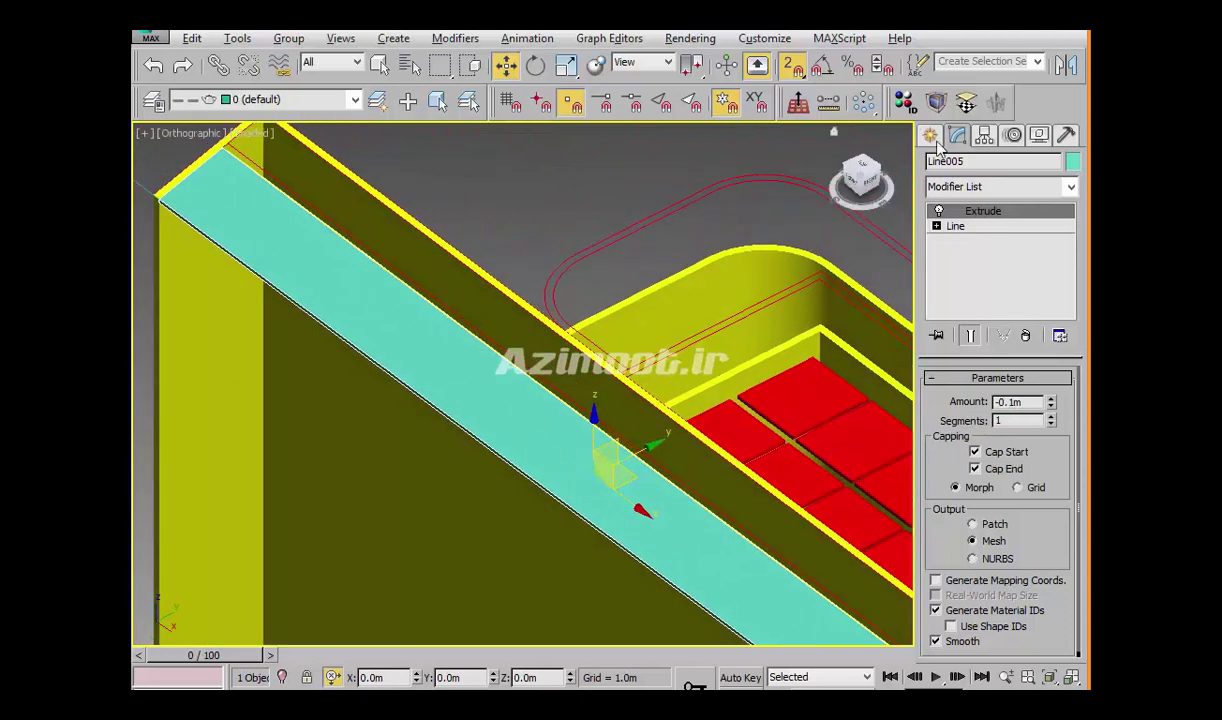
Set the cyan slab's Z position to -0.3m and check its placement
{"action": "middle_click_drag", "start_coordinate": [631, 541], "coordinate": [431, 387]}
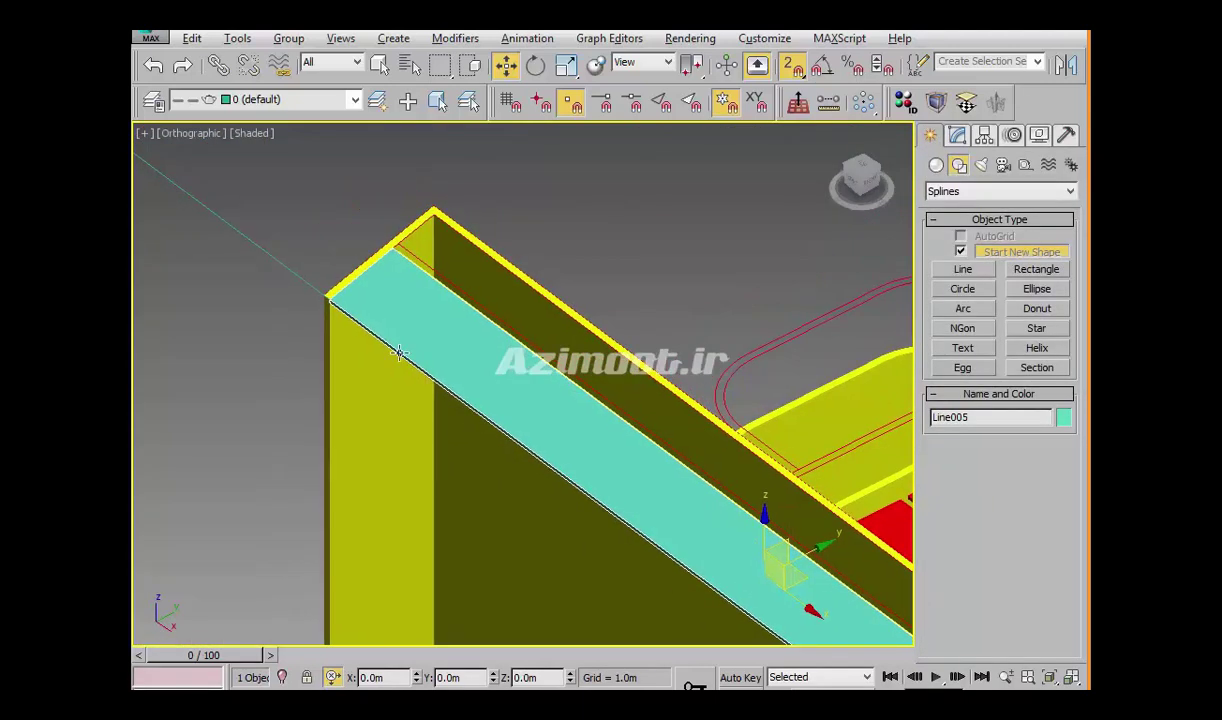
{"action": "scroll", "coordinate": [431, 387], "scroll_direction": "up", "scroll_amount": 2}
{"action": "mouse_move", "coordinate": [350, 310]}
{"action": "middle_mouse_down"}
{"action": "mouse_move", "coordinate": [445, 416]}
{"action": "mouse_move", "coordinate": [311, 344]}
{"action": "middle_mouse_up"}
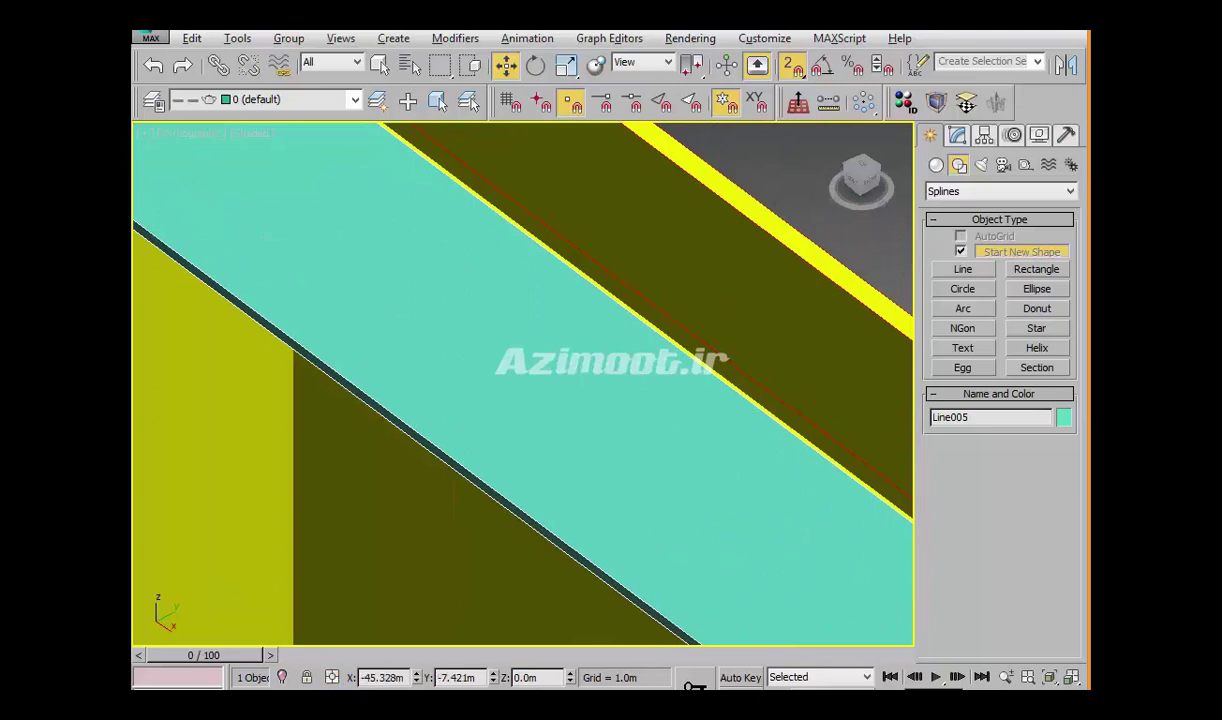
{"action": "middle_click_drag", "start_coordinate": [664, 448], "coordinate": [618, 437]}
{"action": "scroll", "coordinate": [618, 437], "scroll_direction": "down", "scroll_amount": 3}
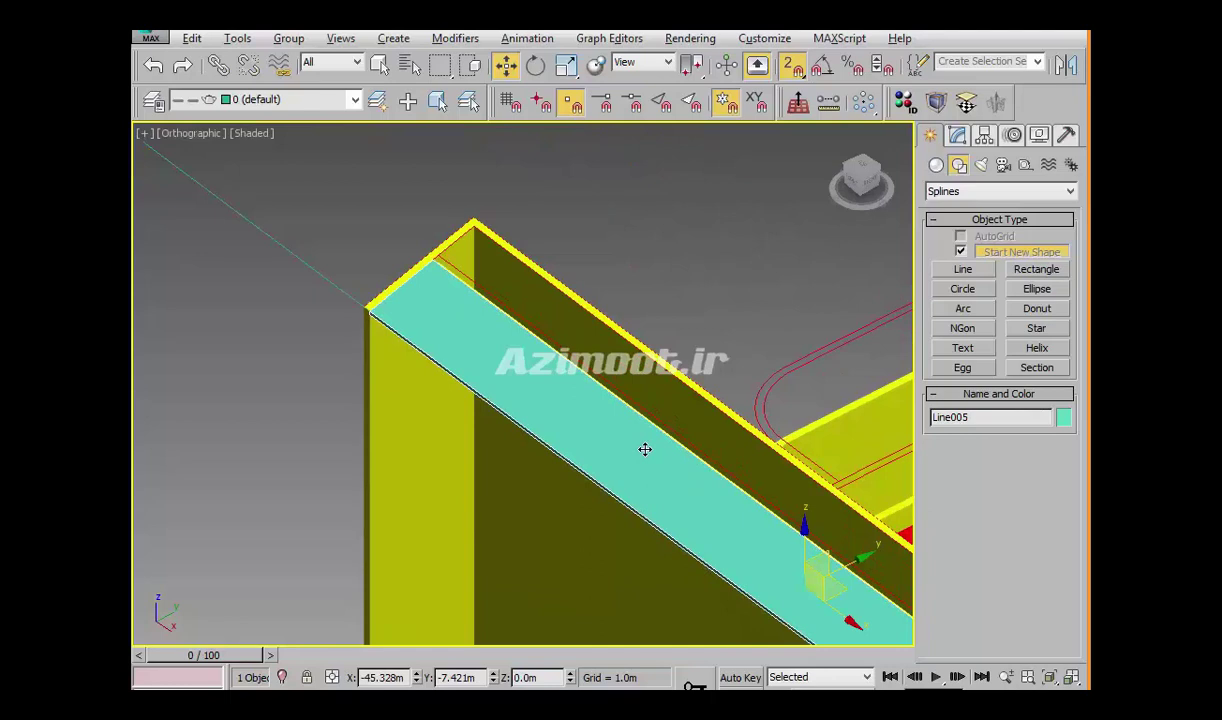
{"action": "middle_click_drag", "start_coordinate": [637, 427], "coordinate": [674, 530]}
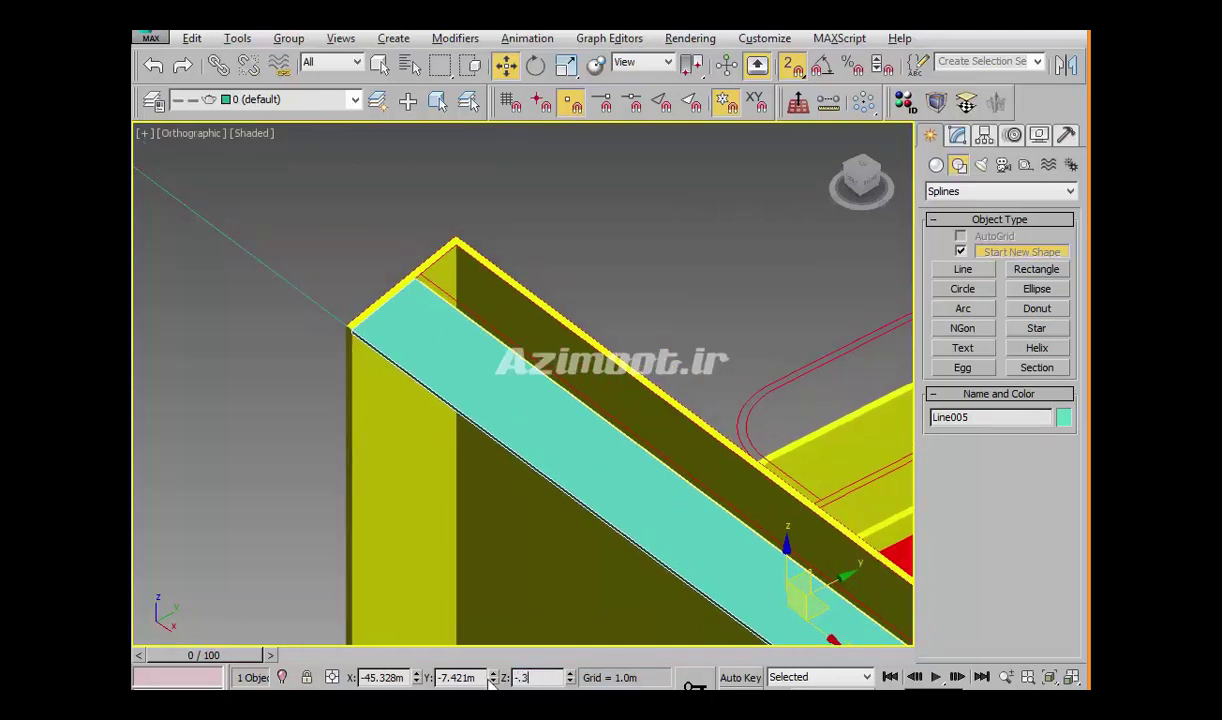
{"action": "key", "text": "Return"}
{"action": "middle_click_drag", "start_coordinate": [652, 573], "coordinate": [515, 486]}
{"action": "mouse_move", "coordinate": [583, 510]}
{"action": "middle_mouse_down", "text": "alt"}
{"action": "mouse_move", "coordinate": [565, 491]}
{"action": "mouse_move", "coordinate": [784, 432]}
{"action": "middle_mouse_up", "text": "alt"}
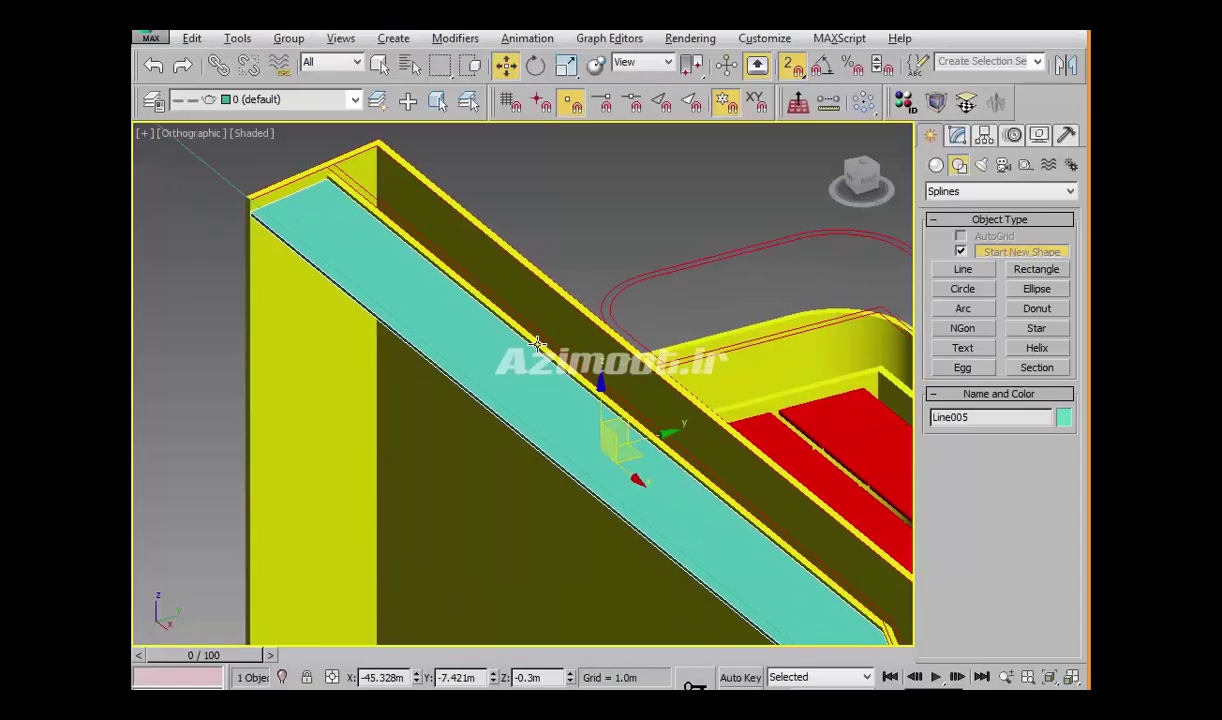
Switch to Top view and frame the red grid area
{"action": "key", "text": "t"}
{"action": "scroll", "coordinate": [745, 415], "scroll_direction": "up", "scroll_amount": 3}
{"action": "scroll", "coordinate": [821, 412], "scroll_direction": "up", "scroll_amount": 3}
{"action": "mouse_move", "coordinate": [821, 412]}
{"action": "middle_mouse_down"}
{"action": "mouse_move", "coordinate": [751, 417]}
{"action": "mouse_move", "coordinate": [761, 465]}
{"action": "middle_mouse_up"}
Trace a closed outline, Line006, around the red grid area
{"action": "left_click", "coordinate": [962, 269]}
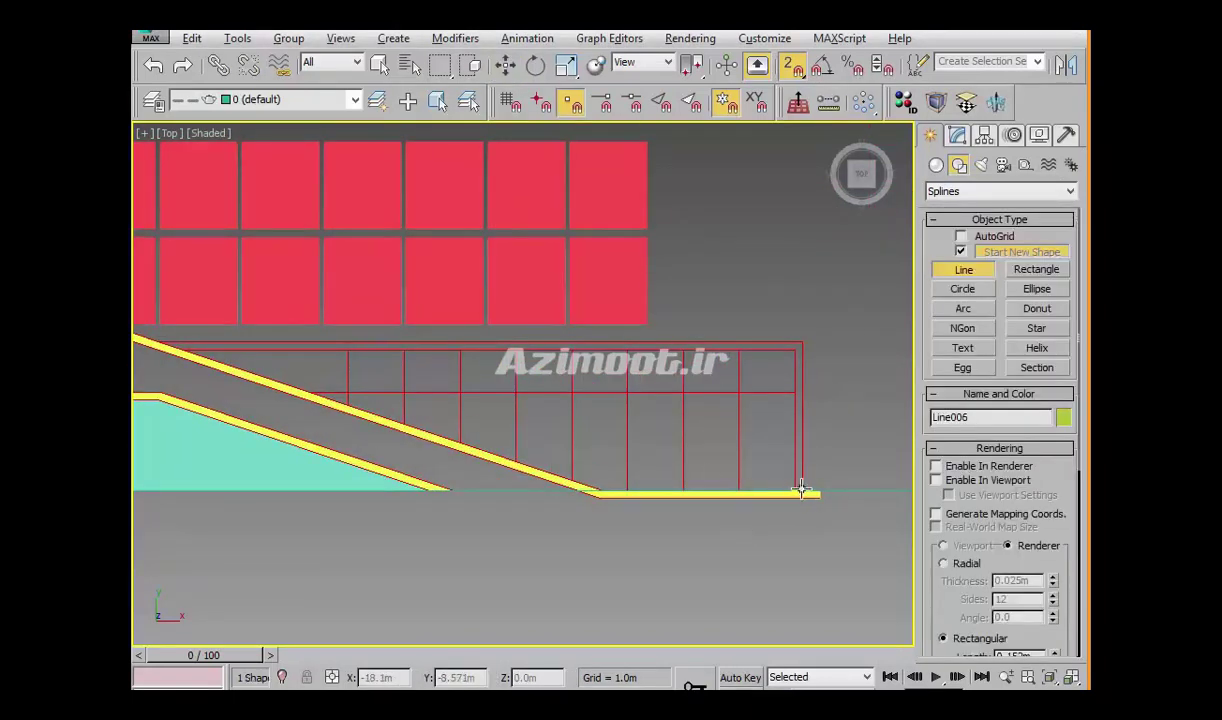
{"action": "left_click", "coordinate": [801, 490]}
{"action": "left_click", "coordinate": [801, 343]}
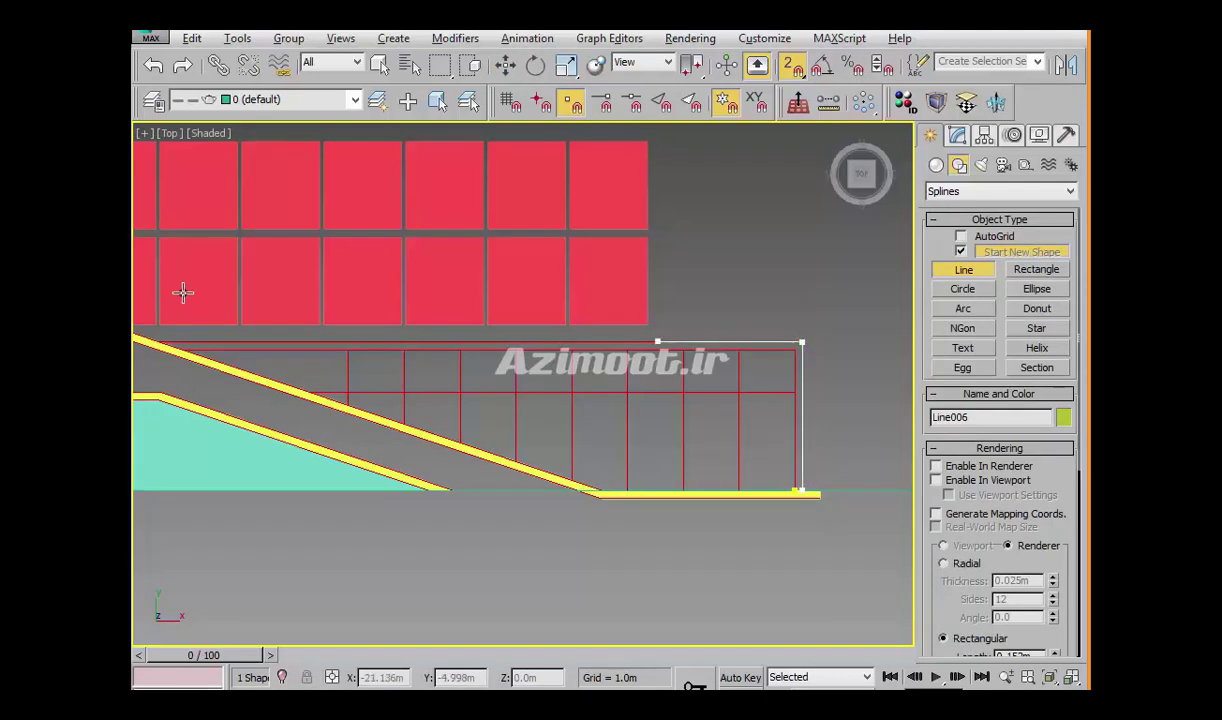
{"action": "left_click", "coordinate": [183, 352]}
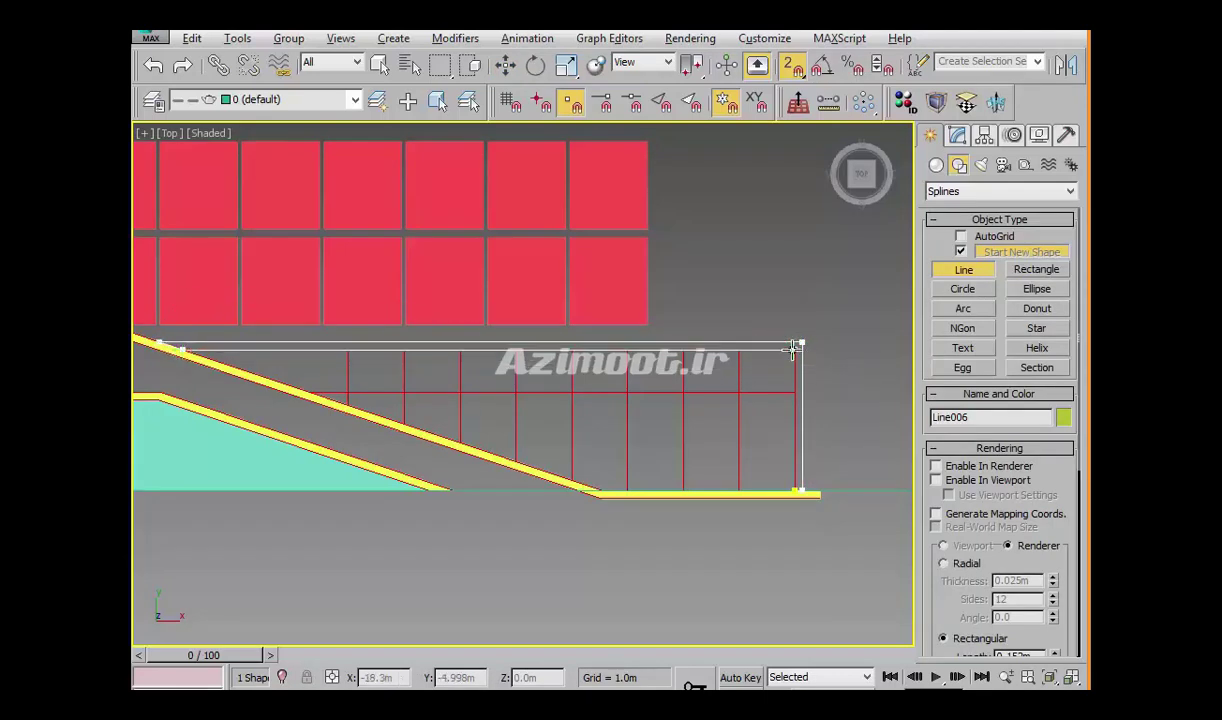
{"action": "left_click", "coordinate": [799, 485]}
{"action": "left_click", "coordinate": [718, 428]}
Exit line drawing and orbit around Line006 to inspect it against the roof and walls
{"action": "mouse_move", "coordinate": [783, 485]}
{"action": "middle_mouse_down", "text": "alt"}
{"action": "mouse_move", "coordinate": [750, 445]}
{"action": "mouse_move", "coordinate": [803, 245]}
{"action": "middle_mouse_up", "text": "alt"}
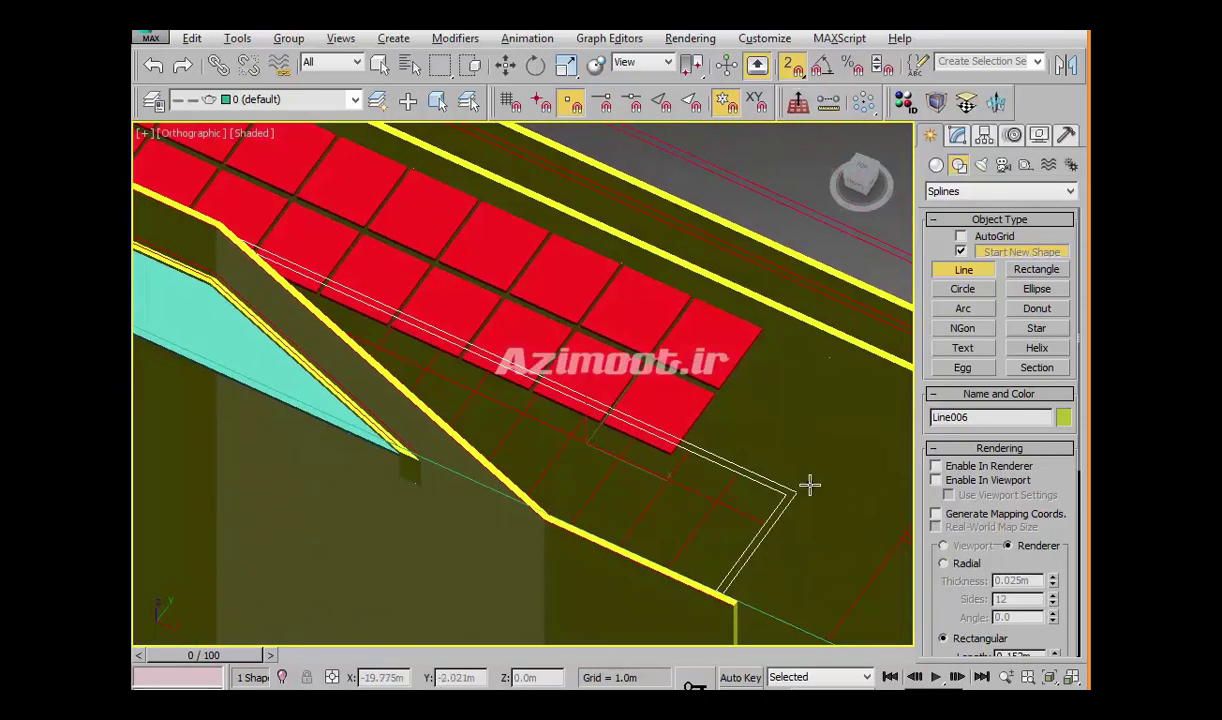
{"action": "middle_click_drag", "start_coordinate": [808, 483], "coordinate": [793, 428]}
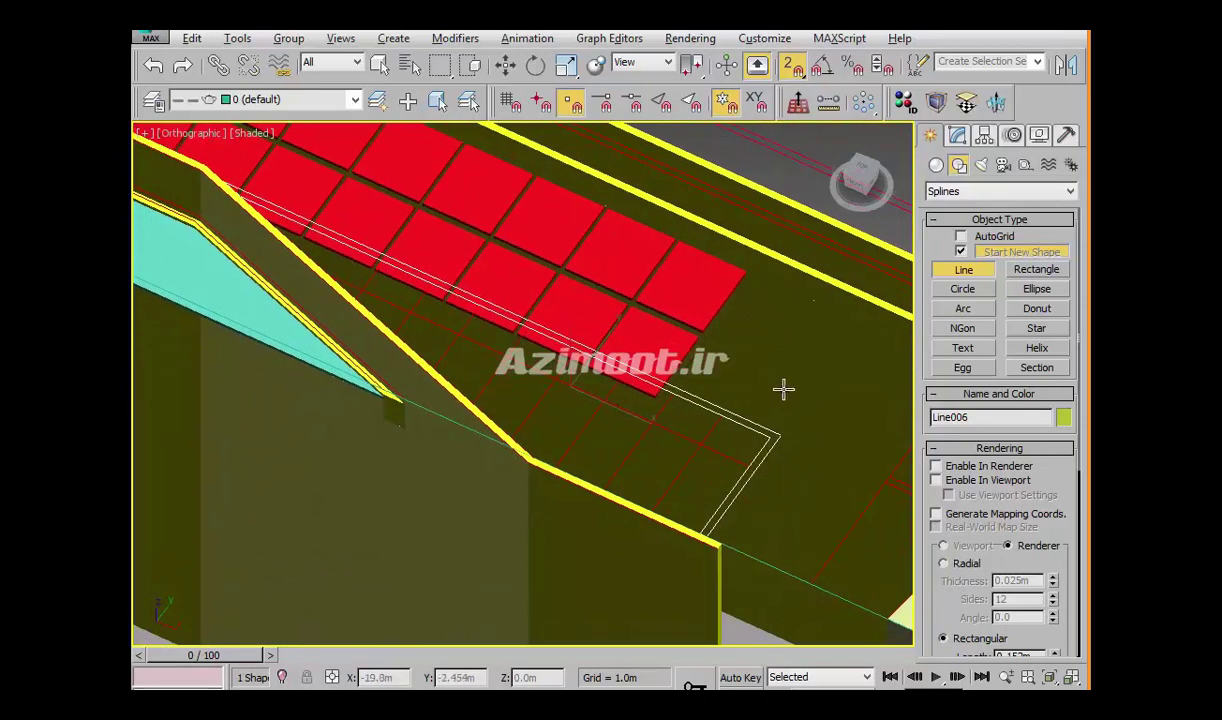
{"action": "middle_click_drag", "start_coordinate": [772, 480], "coordinate": [734, 281]}
{"action": "middle_click_drag", "start_coordinate": [660, 426], "coordinate": [666, 196]}
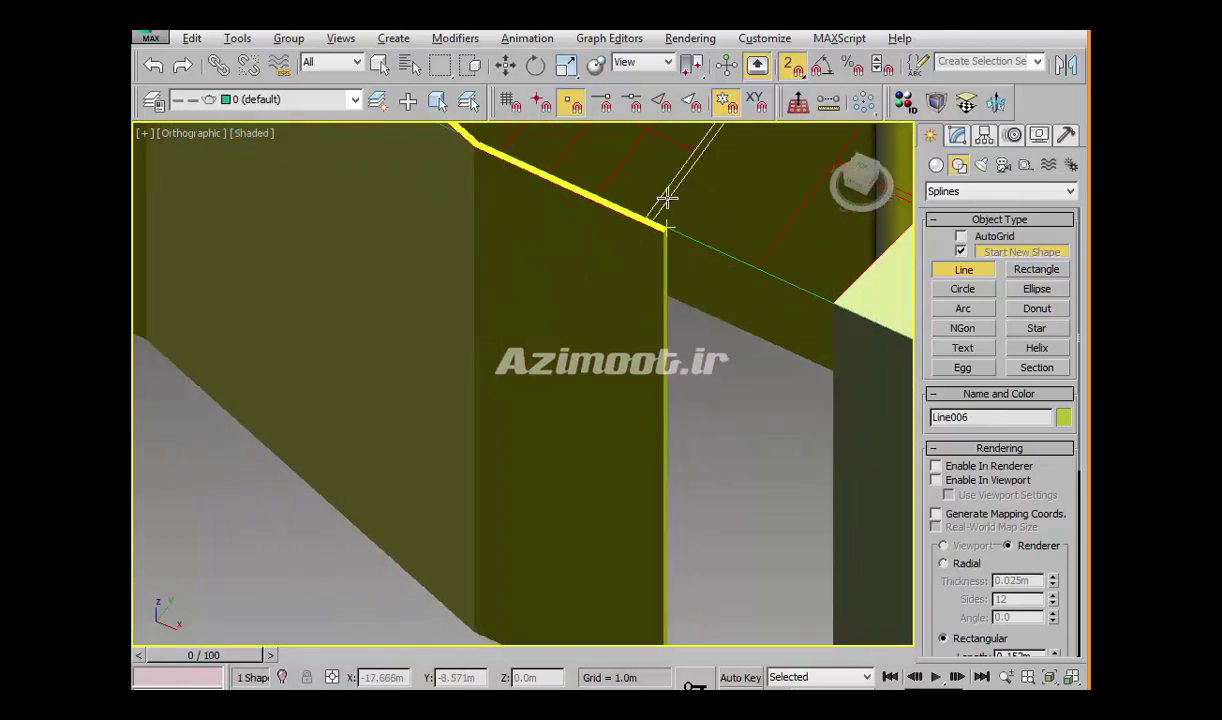
{"action": "scroll", "coordinate": [666, 338], "scroll_direction": "down", "scroll_amount": 2}
{"action": "scroll", "coordinate": [666, 457], "scroll_direction": "down", "scroll_amount": 2}
{"action": "scroll", "coordinate": [666, 457], "scroll_direction": "up", "scroll_amount": 3}
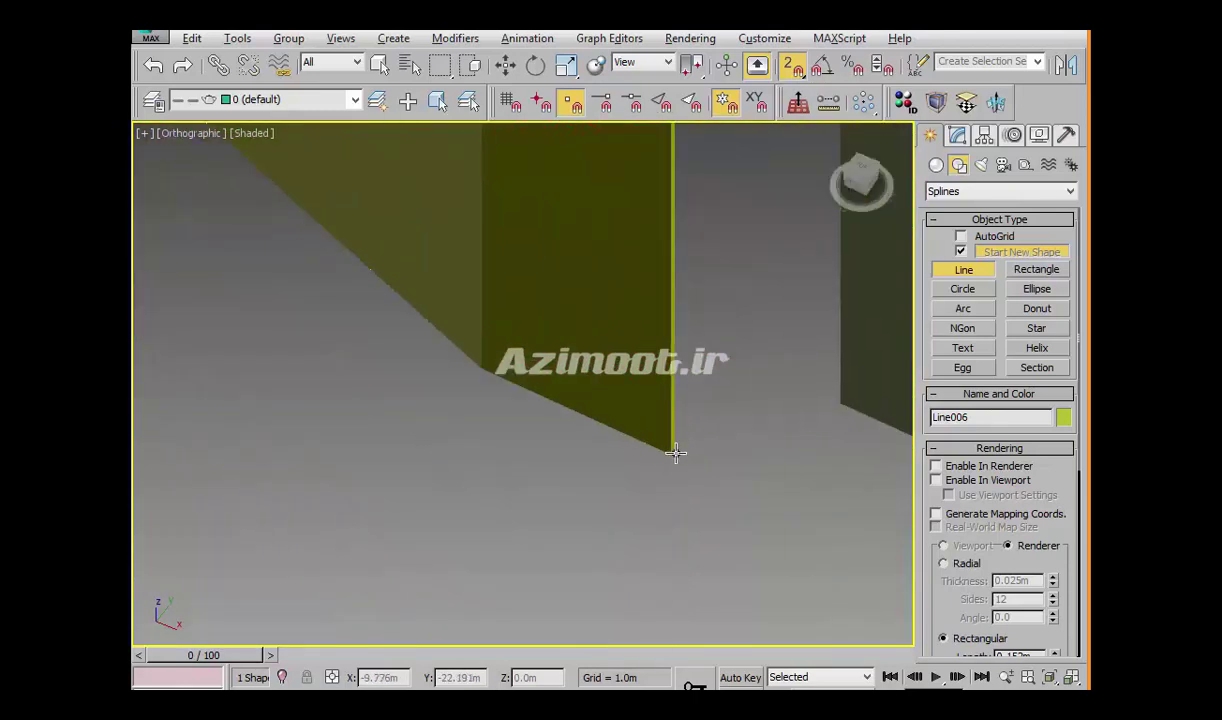
{"action": "scroll", "coordinate": [680, 445], "scroll_direction": "down", "scroll_amount": 3}
{"action": "scroll", "coordinate": [682, 464], "scroll_direction": "down", "scroll_amount": 1}
{"action": "middle_click_drag", "start_coordinate": [682, 464], "coordinate": [691, 518]}
{"action": "key", "text": "w"}
{"action": "scroll", "coordinate": [718, 395], "scroll_direction": "up", "scroll_amount": 4}
{"action": "scroll", "coordinate": [718, 395], "scroll_direction": "up", "scroll_amount": 1}
{"action": "scroll", "coordinate": [718, 395], "scroll_direction": "up", "scroll_amount": 2}
{"action": "middle_click_drag", "start_coordinate": [718, 395], "coordinate": [701, 458], "text": "alt"}
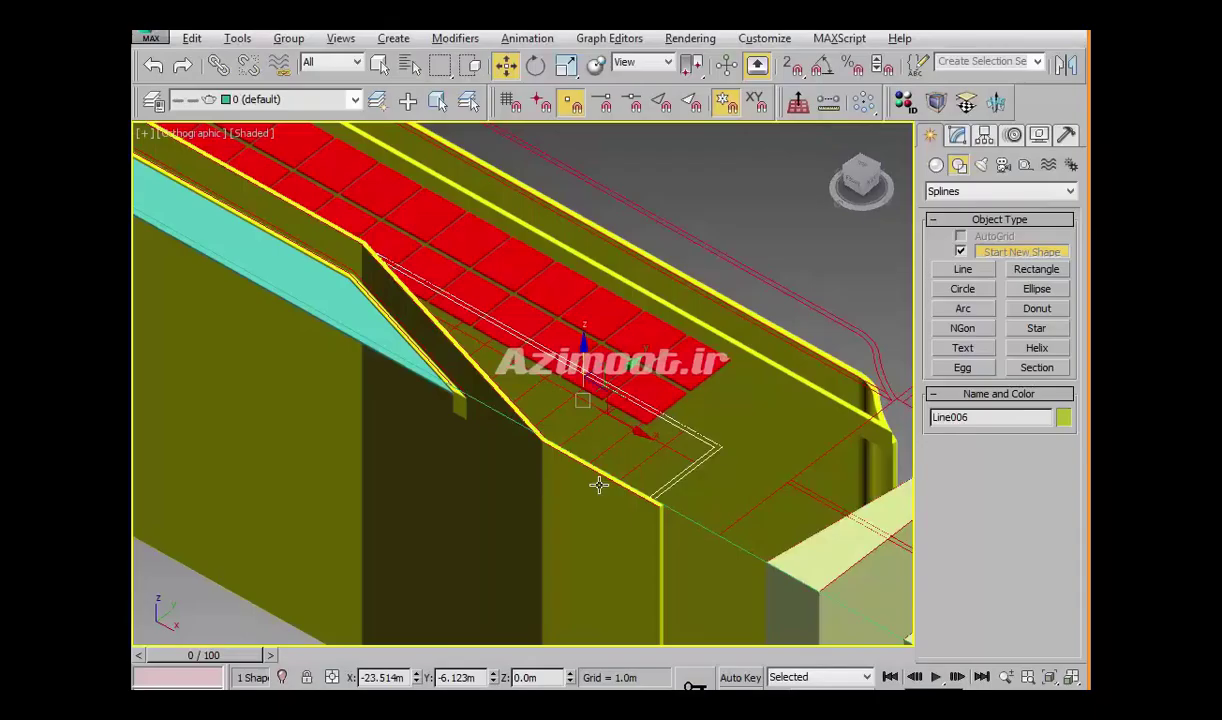
Extrude Line006 by -20.0m into a tall thin wall
{"action": "left_click", "coordinate": [1038, 401]}
{"action": "type", "text": "20"}
{"action": "key", "text": "Return"}
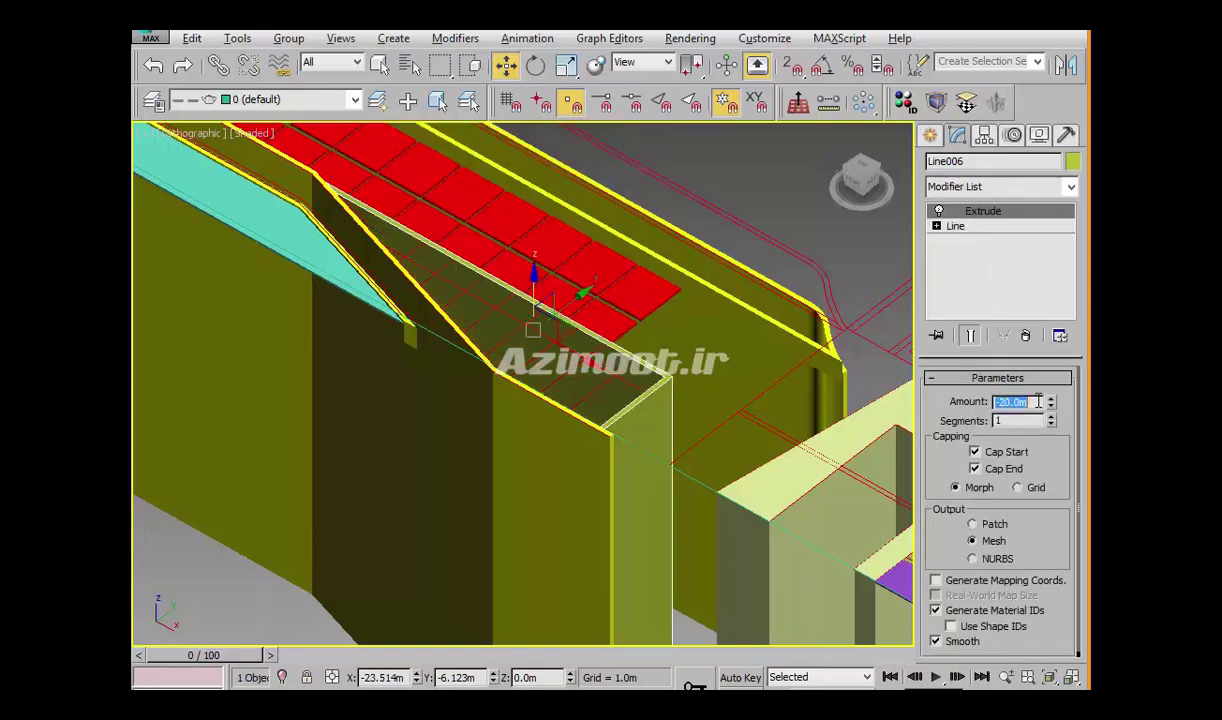
{"action": "scroll", "coordinate": [600, 392], "scroll_direction": "down", "scroll_amount": 3}
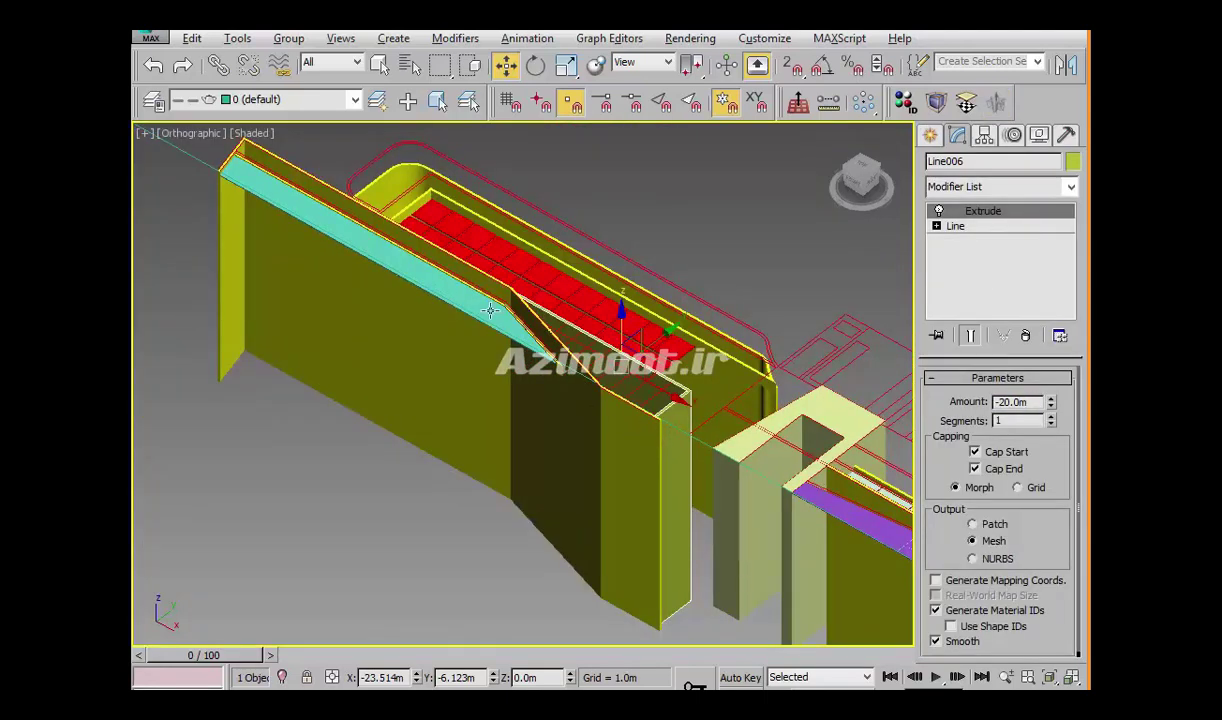
{"action": "scroll", "coordinate": [621, 440], "scroll_direction": "up", "scroll_amount": 1}
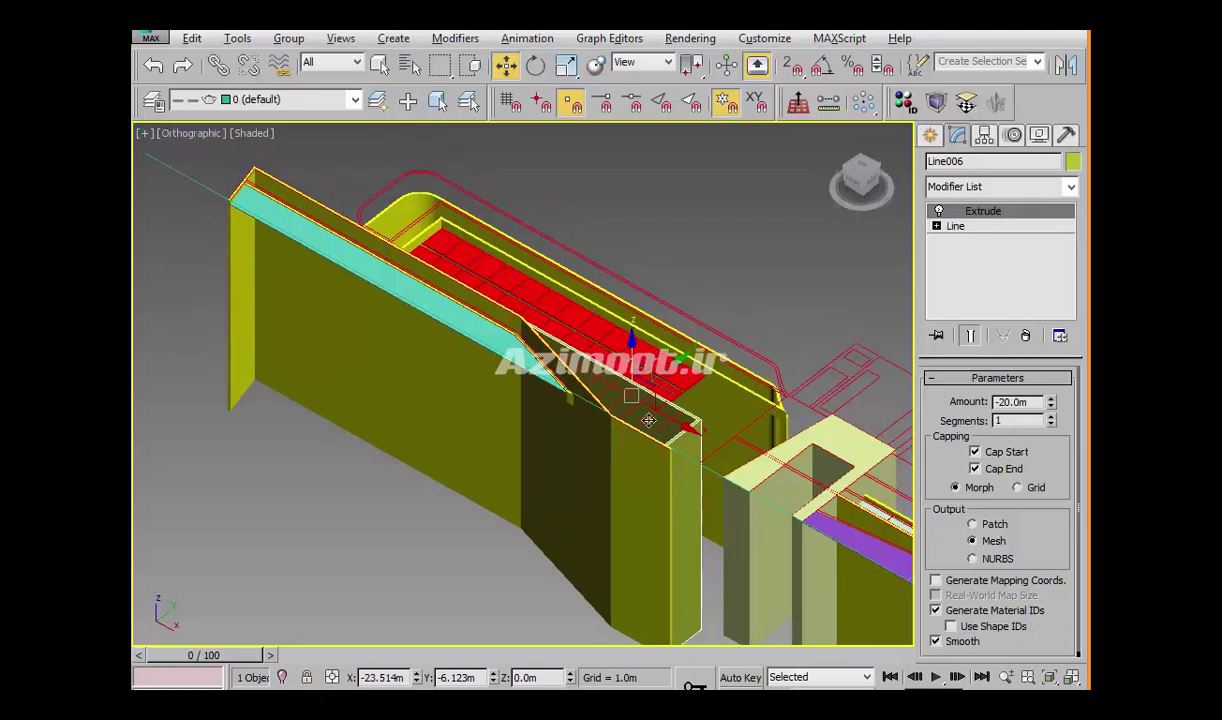
{"action": "scroll", "coordinate": [704, 431], "scroll_direction": "up", "scroll_amount": 4}
{"action": "scroll", "coordinate": [717, 458], "scroll_direction": "down", "scroll_amount": 1}
{"action": "key", "text": "t"}
{"action": "scroll", "coordinate": [719, 457], "scroll_direction": "up", "scroll_amount": 5}
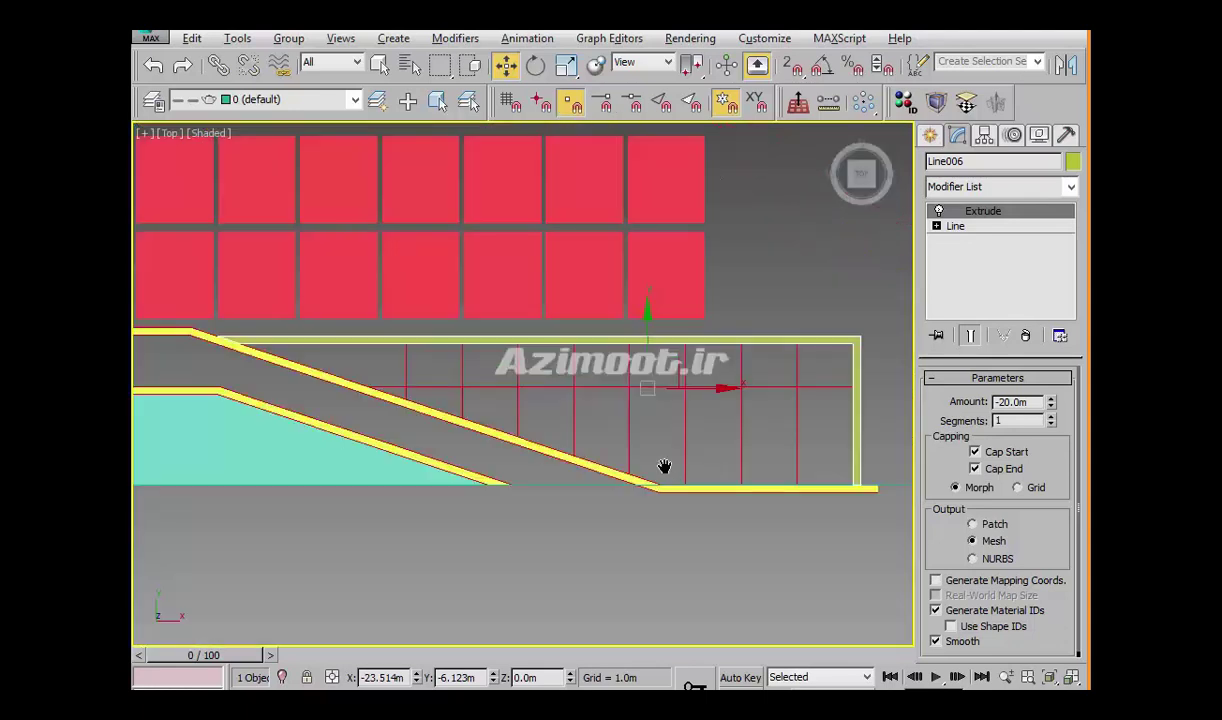
{"action": "scroll", "coordinate": [663, 469], "scroll_direction": "up", "scroll_amount": 1}
{"action": "left_click", "coordinate": [930, 135]}
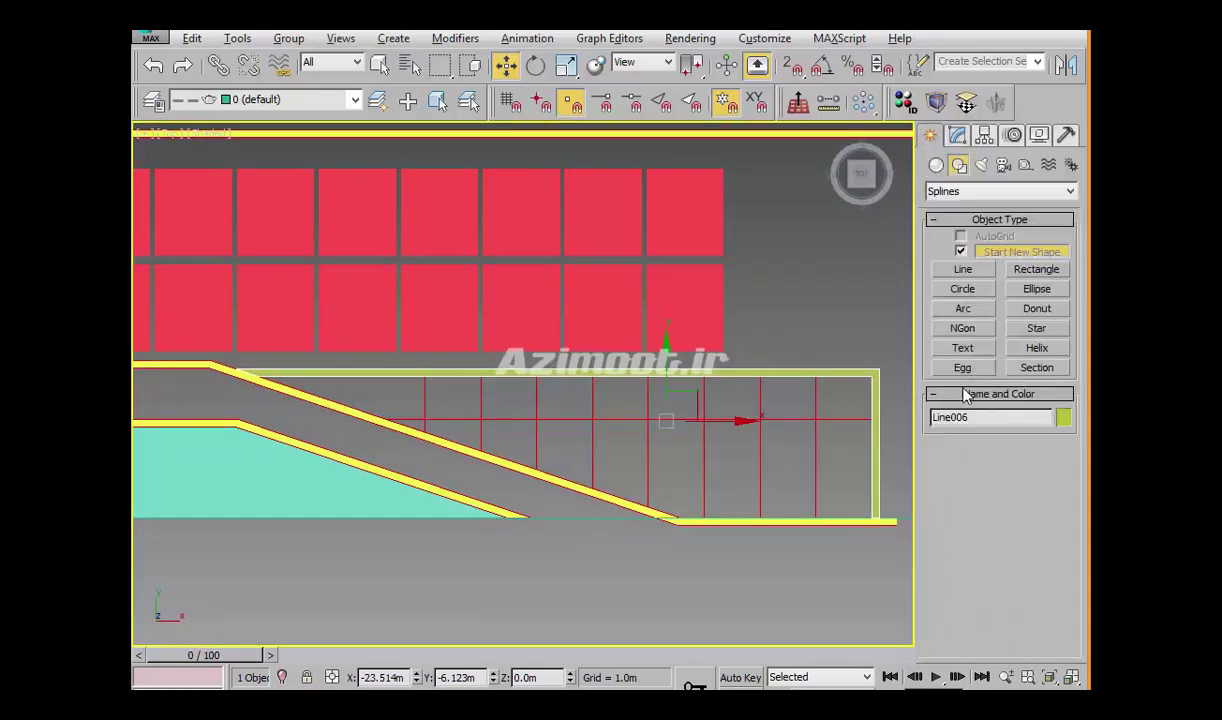
Draw Rectangle001 with 2D snapping, stretching it to the model's left corner
{"action": "left_click", "coordinate": [1037, 270]}
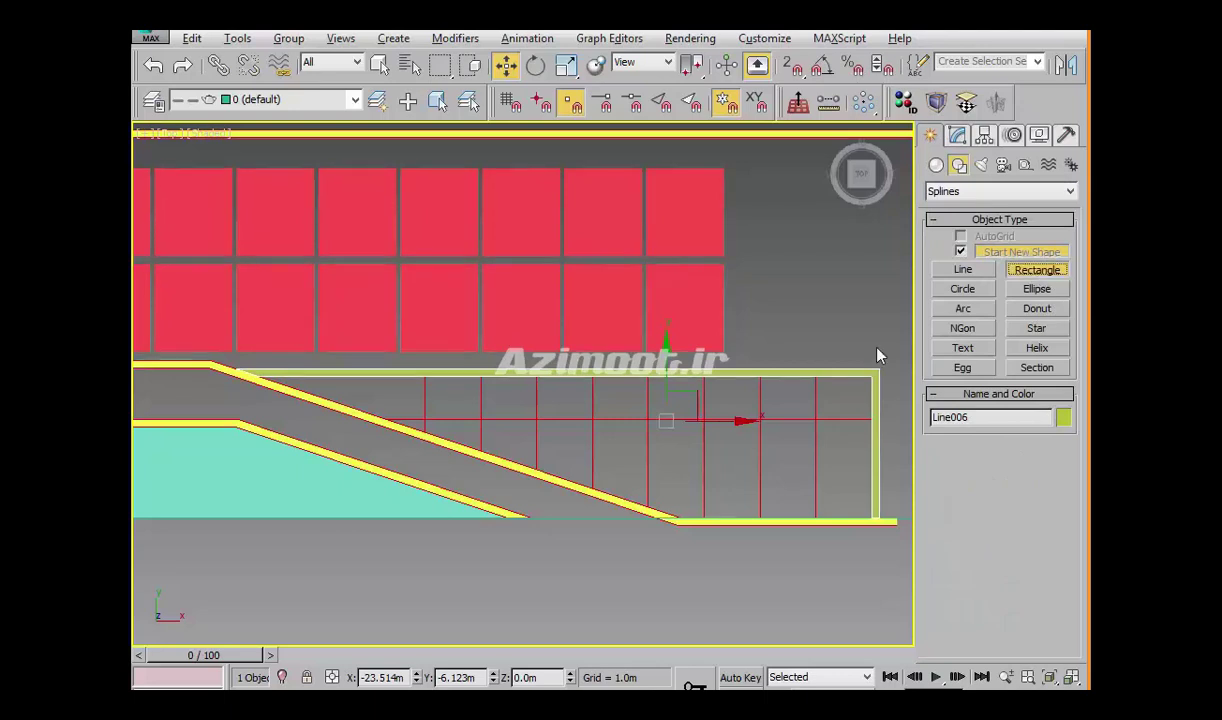
{"action": "key", "text": "s"}
{"action": "middle_click_drag", "start_coordinate": [860, 500], "coordinate": [797, 500]}
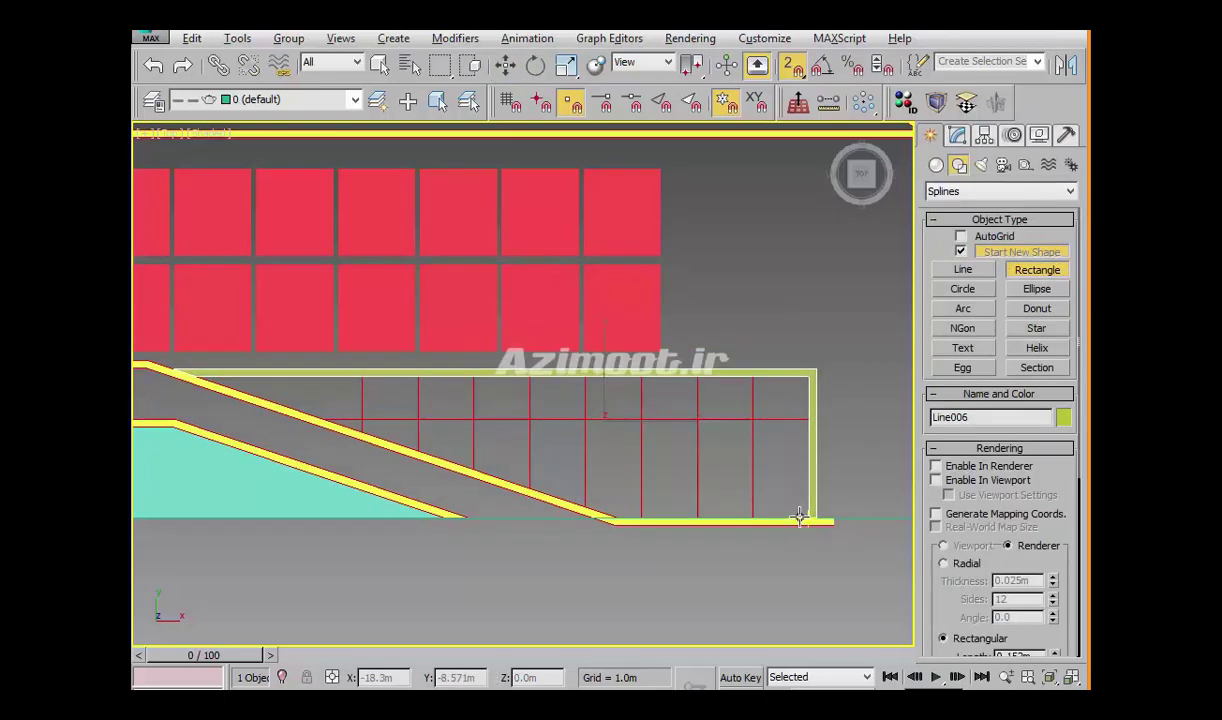
{"action": "left_click_drag", "start_coordinate": [810, 521], "coordinate": [823, 467]}
{"action": "key", "text": "t"}
{"action": "scroll", "coordinate": [483, 440], "scroll_direction": "up", "scroll_amount": 3}
{"action": "scroll", "coordinate": [483, 440], "scroll_direction": "up", "scroll_amount": 2}
{"action": "left_click_drag", "start_coordinate": [483, 440], "coordinate": [287, 437]}
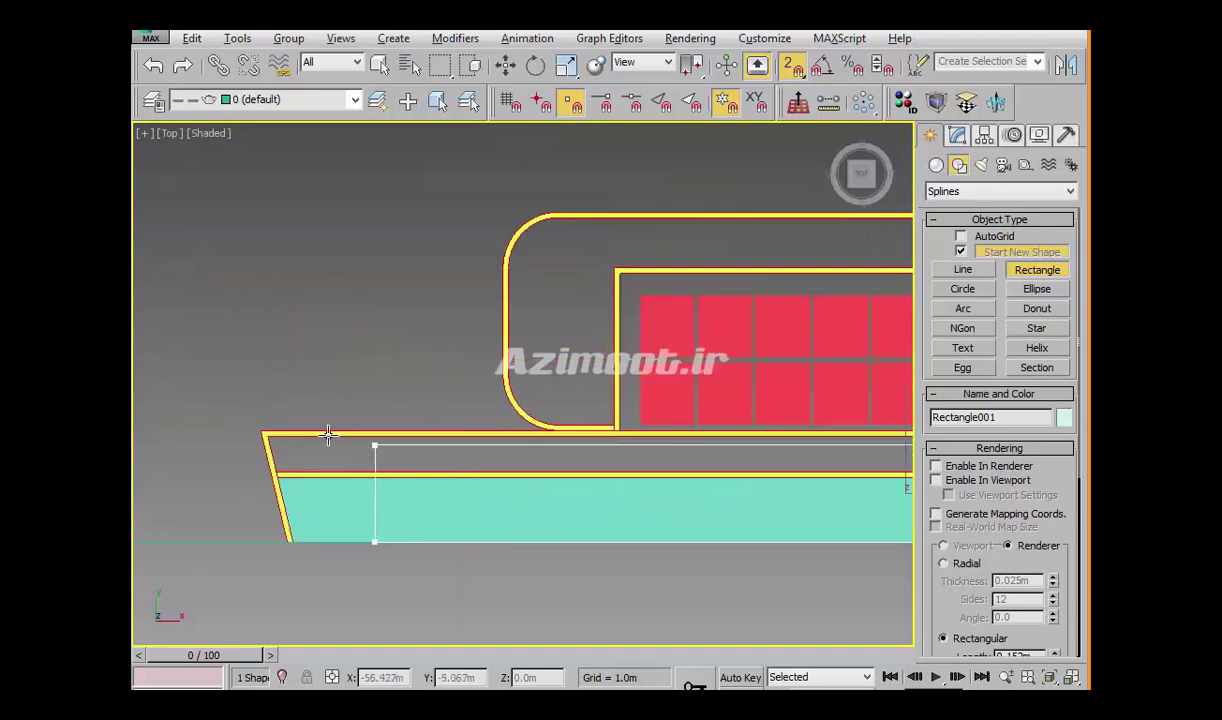
{"action": "scroll", "coordinate": [300, 540], "scroll_direction": "up", "scroll_amount": 2}
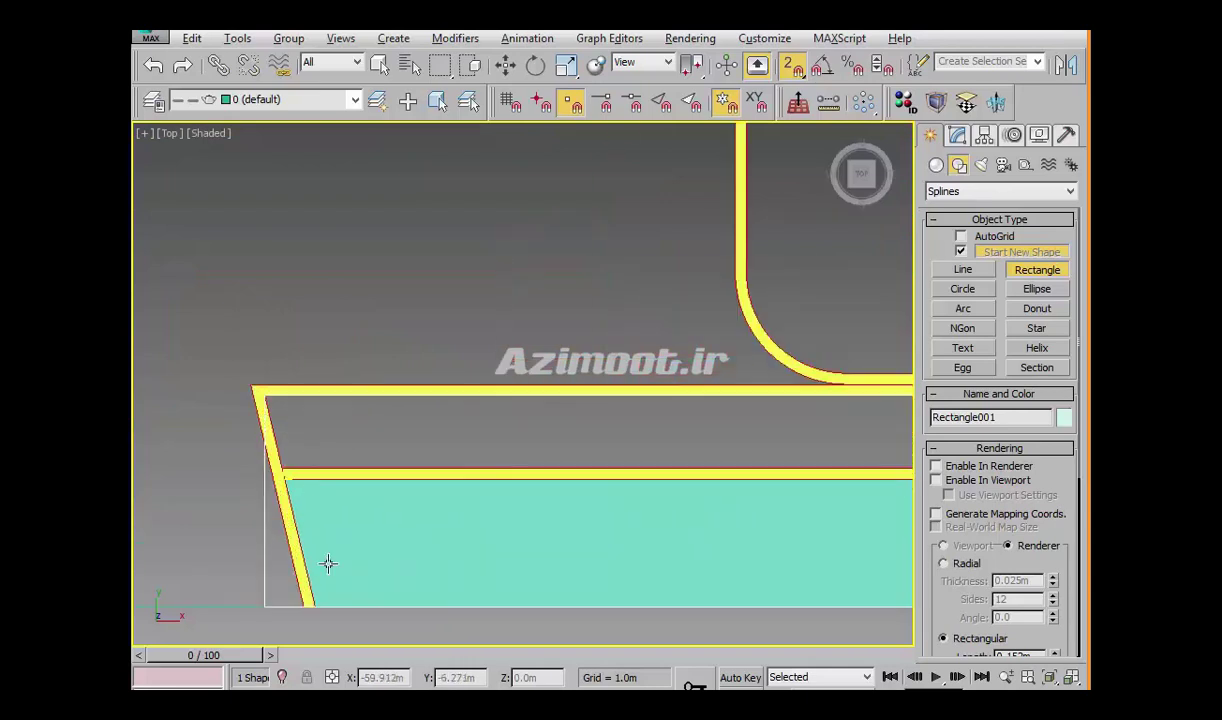
{"action": "scroll", "coordinate": [317, 520], "scroll_direction": "up", "scroll_amount": 2}
Convert Rectangle001 to an editable spline and move its lower-left vertex to the yellow band's edge
{"action": "right_click", "coordinate": [317, 511]}
{"action": "right_click", "coordinate": [489, 446]}
{"action": "mouse_move", "coordinate": [420, 636]}
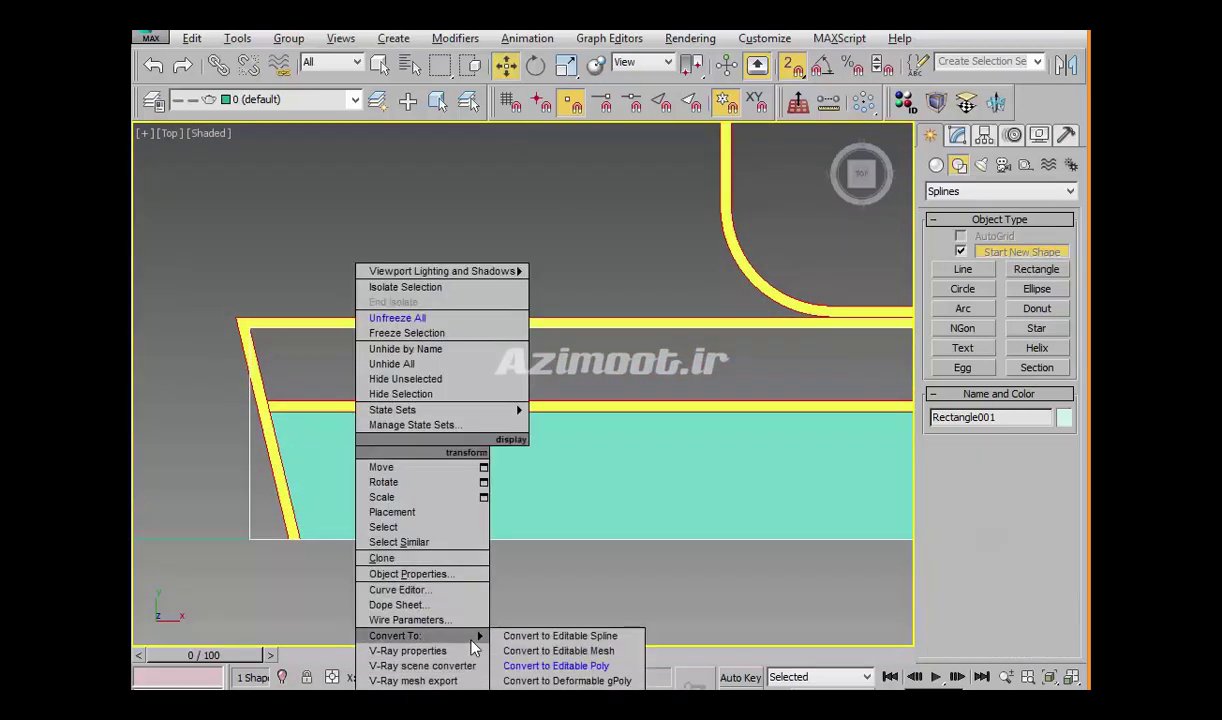
{"action": "left_click", "coordinate": [493, 607]}
{"action": "middle_click_drag", "start_coordinate": [515, 555], "coordinate": [564, 534]}
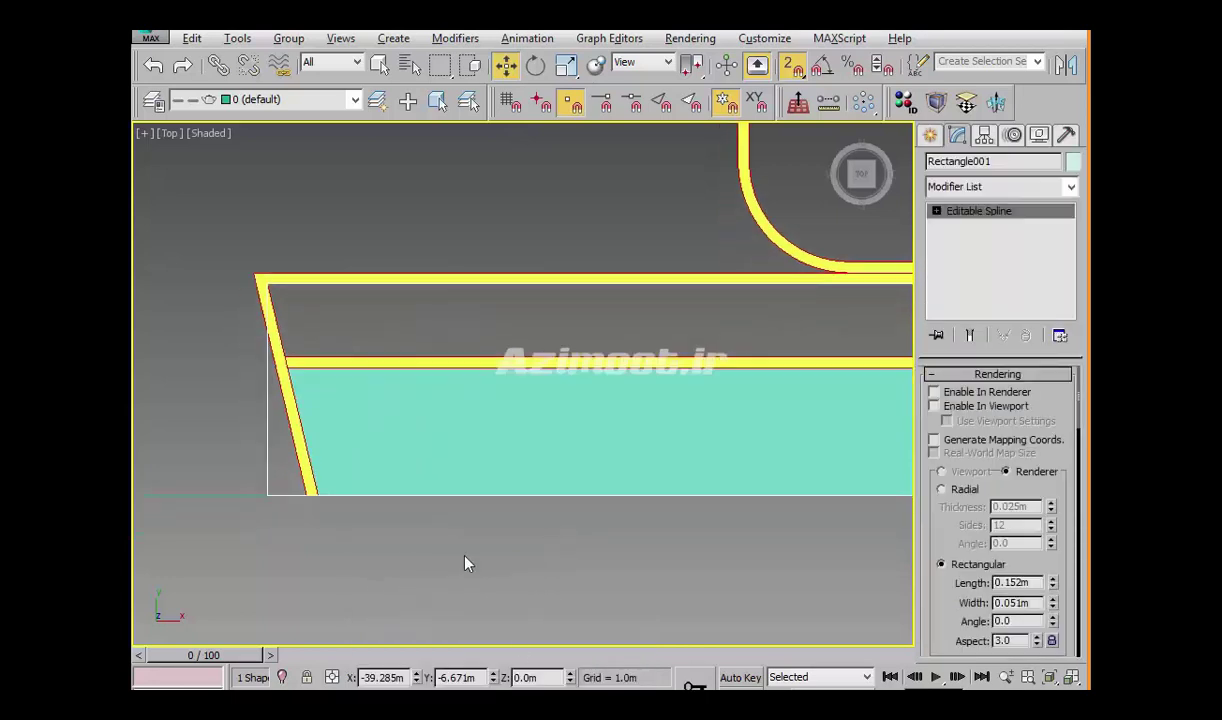
{"action": "key", "text": "1"}
{"action": "left_click", "coordinate": [267, 495]}
{"action": "scroll", "coordinate": [322, 516], "scroll_direction": "up", "scroll_amount": 3}
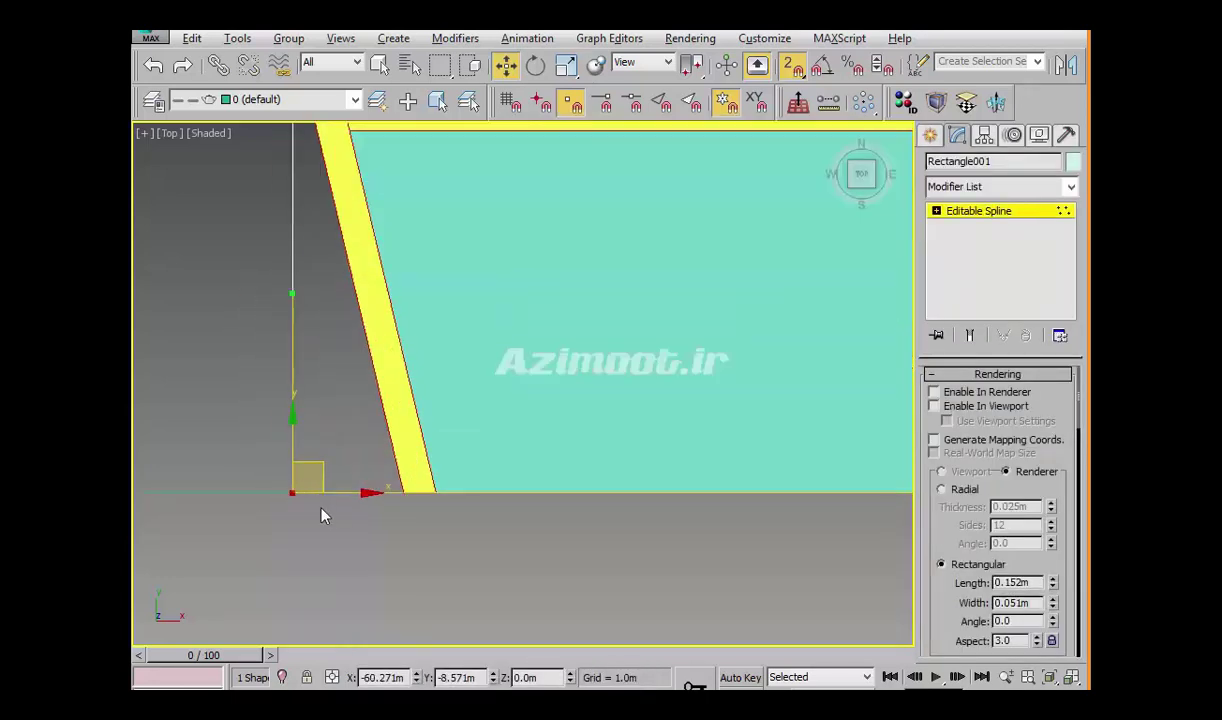
{"action": "left_click_drag", "start_coordinate": [297, 493], "coordinate": [434, 493]}
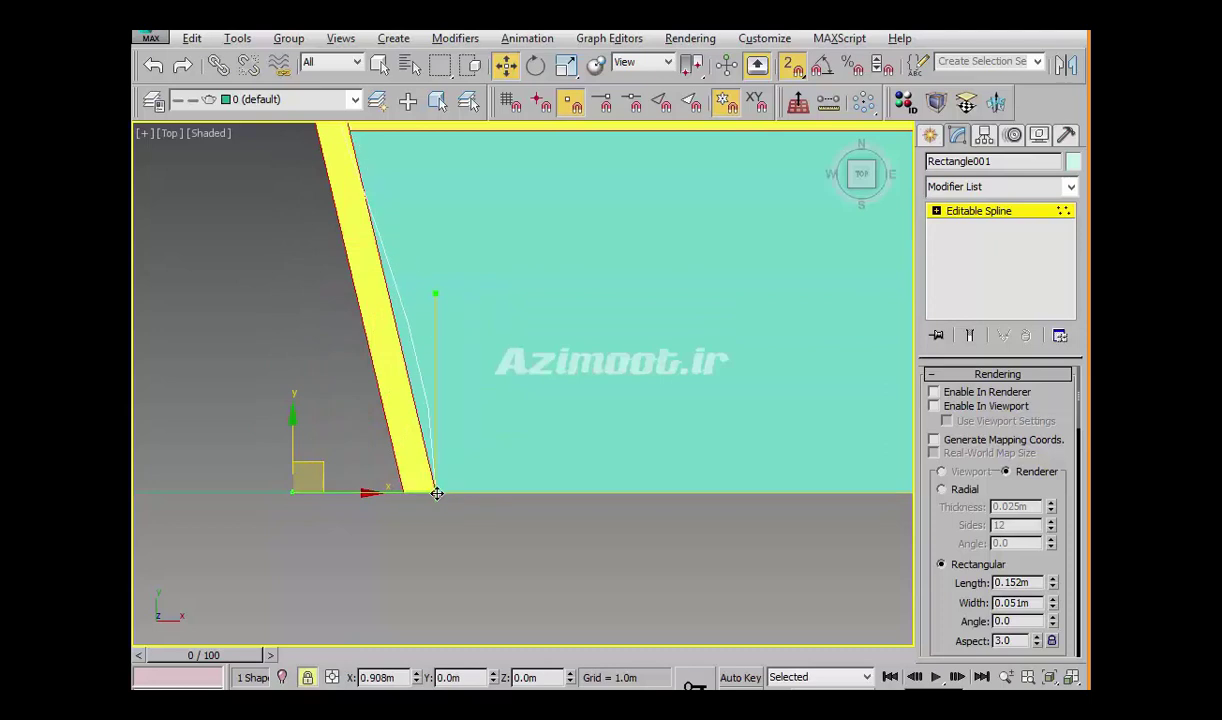
{"action": "middle_click_drag", "start_coordinate": [462, 532], "coordinate": [433, 567]}
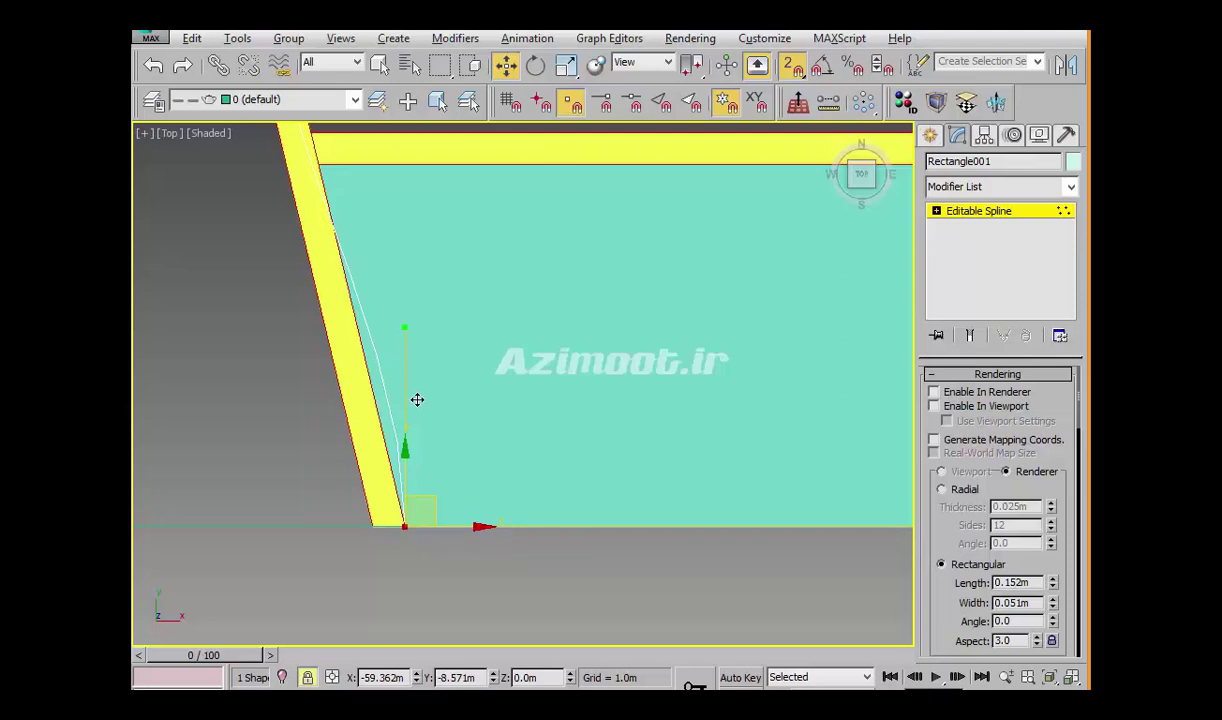
Set the corner vertex to Corner type, then select the lower-left vertex and view it in 3D
{"action": "right_click", "coordinate": [413, 447]}
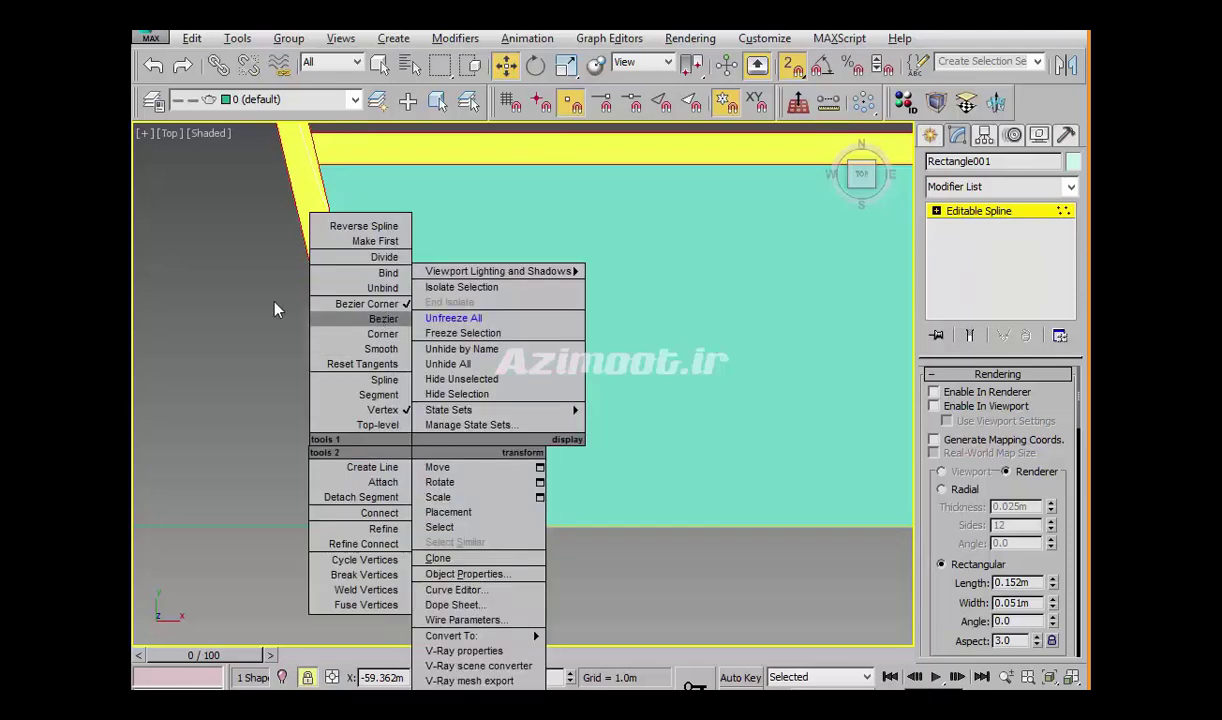
{"action": "left_click", "coordinate": [373, 318]}
{"action": "key", "text": "z"}
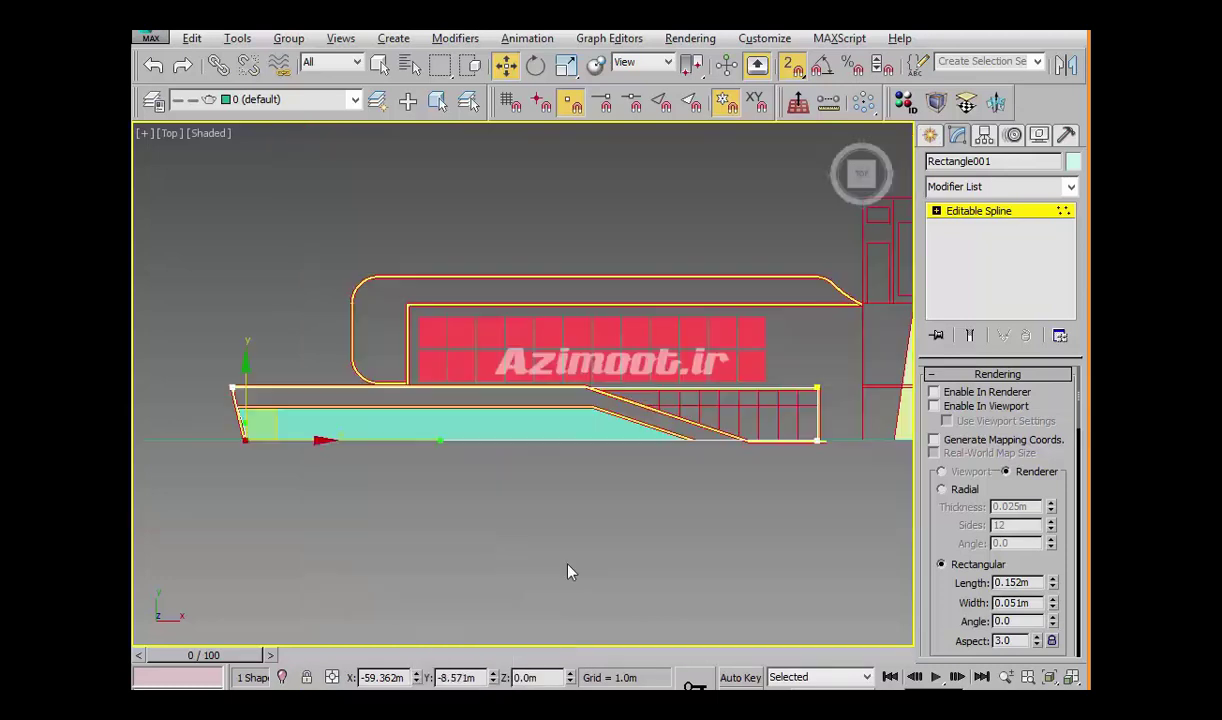
{"action": "middle_click_drag", "start_coordinate": [548, 567], "coordinate": [825, 591]}
{"action": "right_click", "coordinate": [545, 449]}
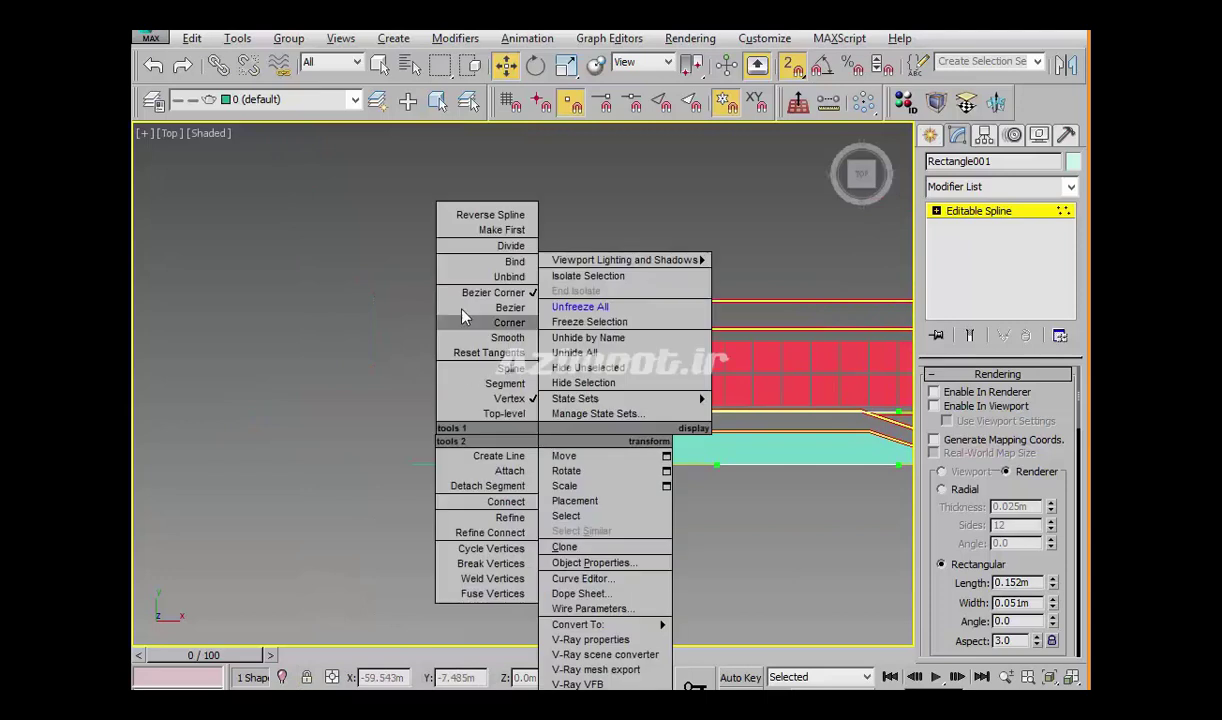
{"action": "left_click", "coordinate": [505, 322]}
{"action": "middle_click_drag", "start_coordinate": [544, 484], "coordinate": [517, 490]}
{"action": "scroll", "coordinate": [494, 475], "scroll_direction": "up", "scroll_amount": 5}
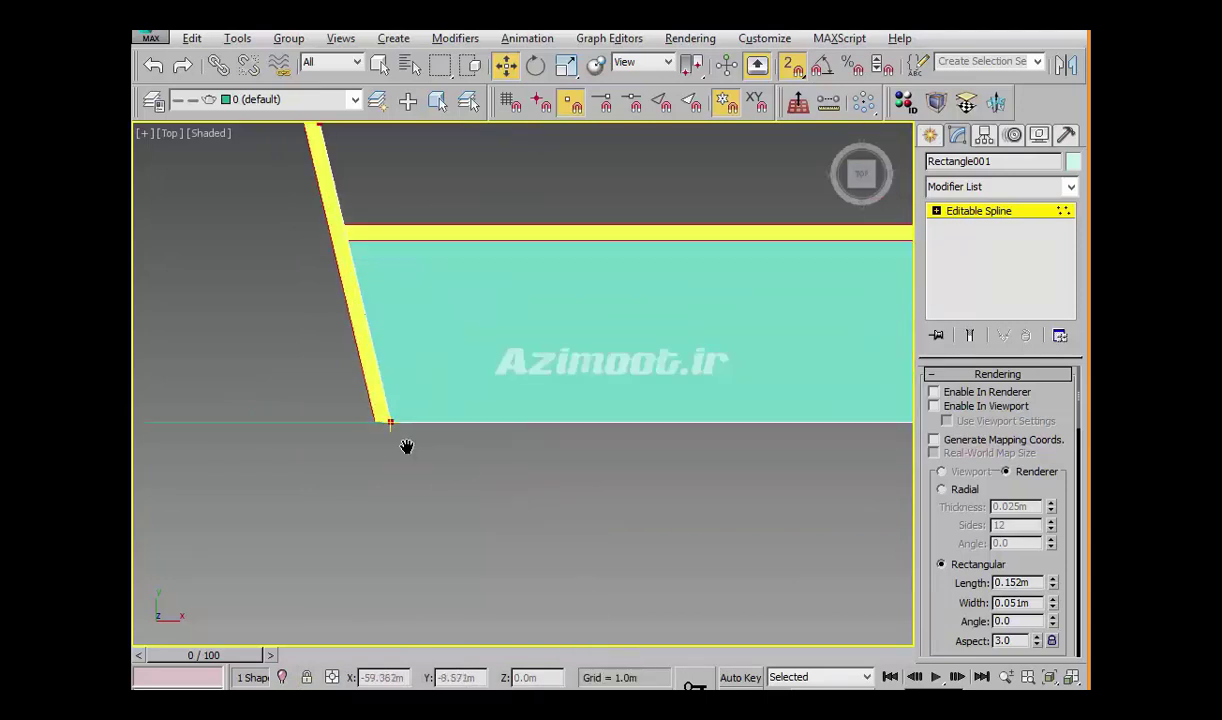
{"action": "scroll", "coordinate": [410, 480], "scroll_direction": "up", "scroll_amount": 2}
{"action": "left_click", "coordinate": [412, 486]}
{"action": "scroll", "coordinate": [415, 505], "scroll_direction": "down", "scroll_amount": 3}
{"action": "mouse_move", "coordinate": [610, 580]}
{"action": "middle_mouse_down", "text": "alt"}
{"action": "mouse_move", "coordinate": [540, 526]}
{"action": "mouse_move", "coordinate": [485, 578]}
{"action": "mouse_move", "coordinate": [660, 532]}
{"action": "mouse_move", "coordinate": [843, 78]}
{"action": "middle_mouse_up", "text": "alt"}
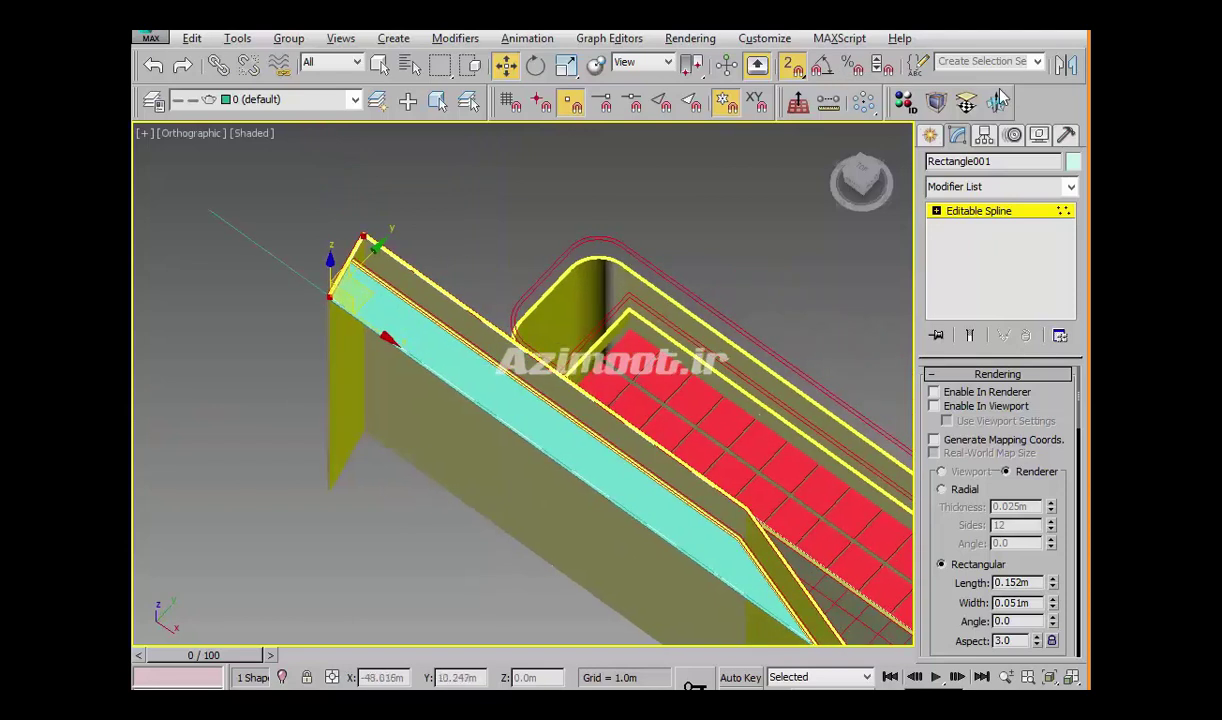
Extrude Rectangle001 by -0.01m into a thin glass plate
{"action": "left_click", "coordinate": [999, 100]}
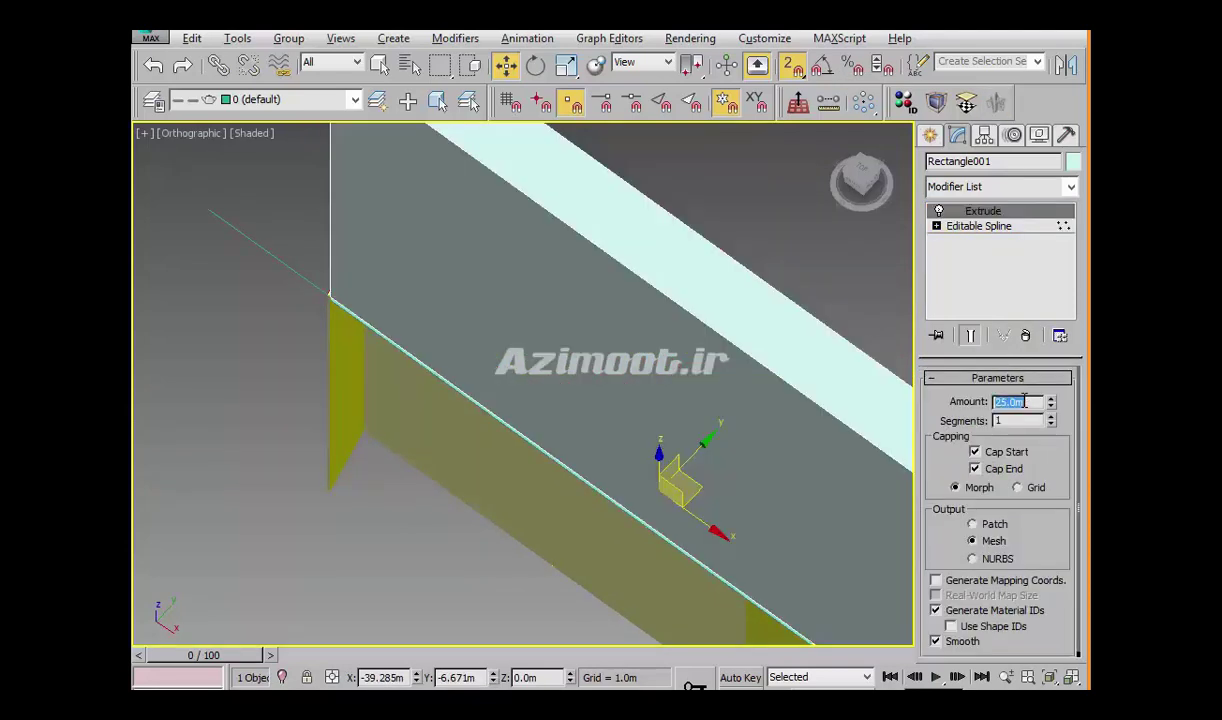
{"action": "type", "text": "1"}
{"action": "key", "text": "Return"}
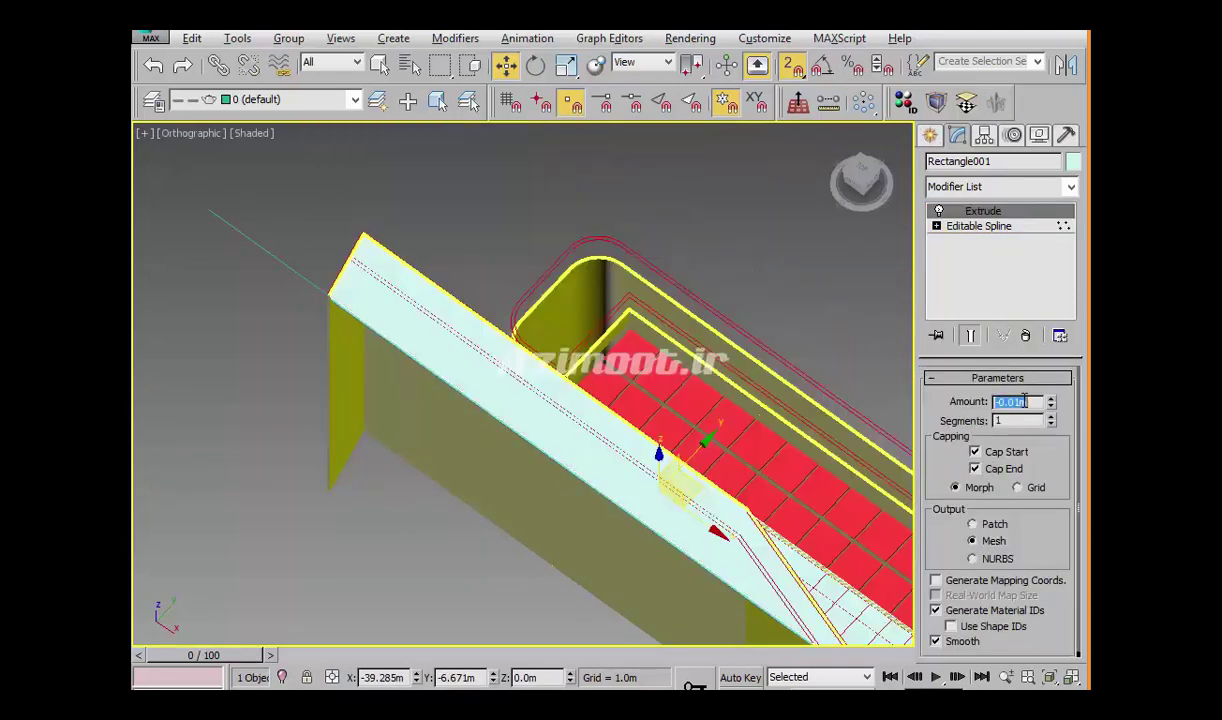
{"action": "mouse_move", "coordinate": [494, 264]}
{"action": "middle_mouse_down"}
{"action": "mouse_move", "coordinate": [460, 284]}
{"action": "mouse_move", "coordinate": [690, 400]}
{"action": "mouse_move", "coordinate": [600, 390]}
{"action": "mouse_move", "coordinate": [777, 499]}
{"action": "middle_mouse_up"}
{"action": "scroll", "coordinate": [570, 397], "scroll_direction": "up", "scroll_amount": 3}
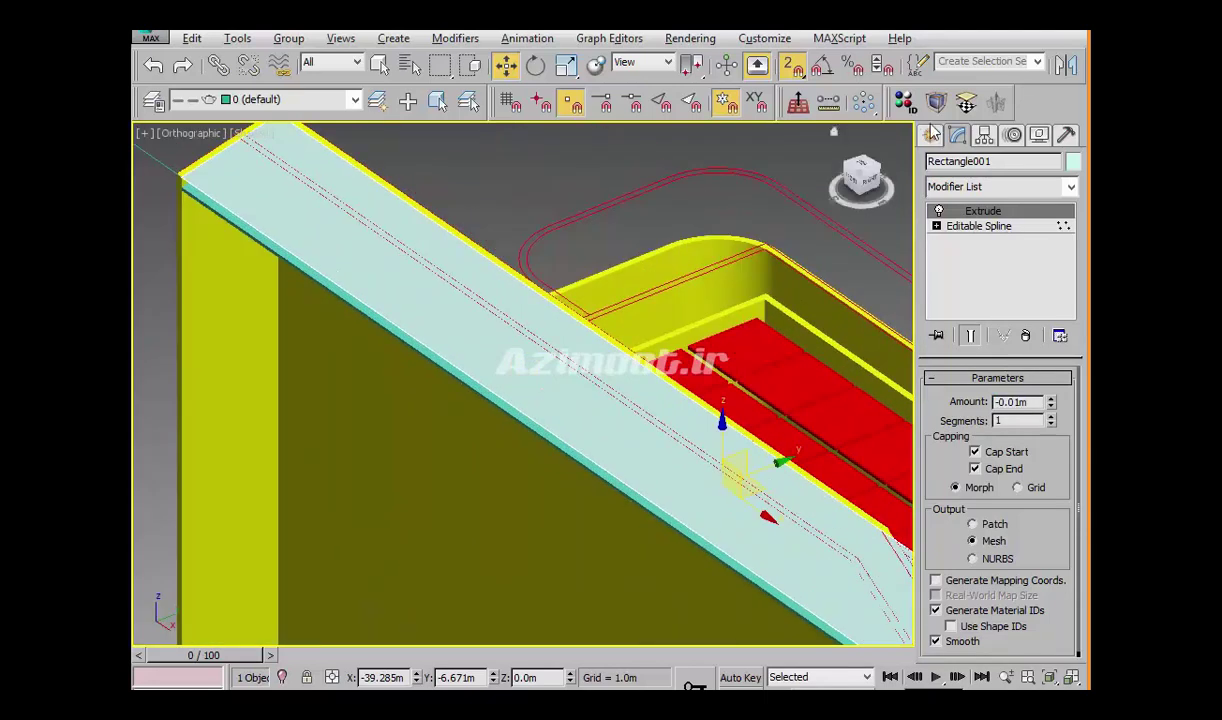
{"action": "left_click", "coordinate": [930, 135]}
Lower the glass plate along Z to about -0.45m
{"action": "middle_click_drag", "start_coordinate": [700, 450], "coordinate": [686, 462], "text": "alt"}
{"action": "left_click_drag", "start_coordinate": [679, 451], "coordinate": [681, 461]}
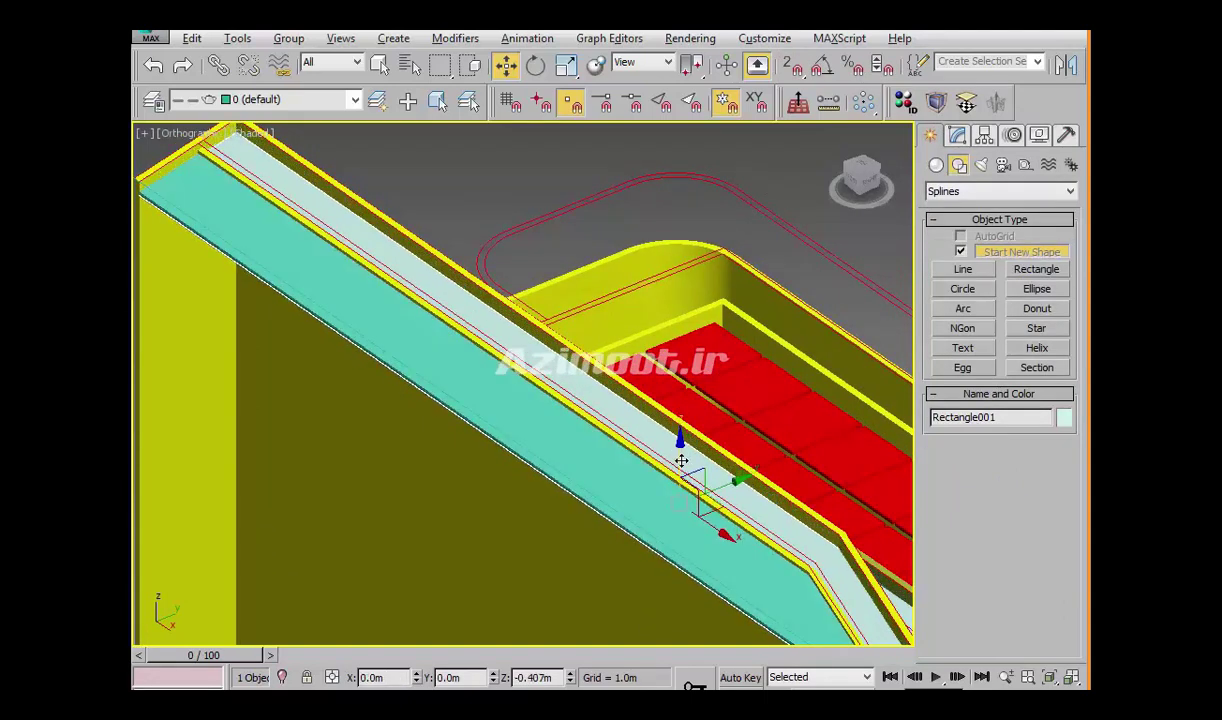
{"action": "mouse_move", "coordinate": [681, 461]}
{"action": "middle_mouse_down", "text": "alt"}
{"action": "mouse_move", "coordinate": [781, 549]}
{"action": "mouse_move", "coordinate": [729, 494]}
{"action": "mouse_move", "coordinate": [791, 527]}
{"action": "middle_mouse_up", "text": "alt"}
{"action": "scroll", "coordinate": [720, 500], "scroll_direction": "down", "scroll_amount": 3}
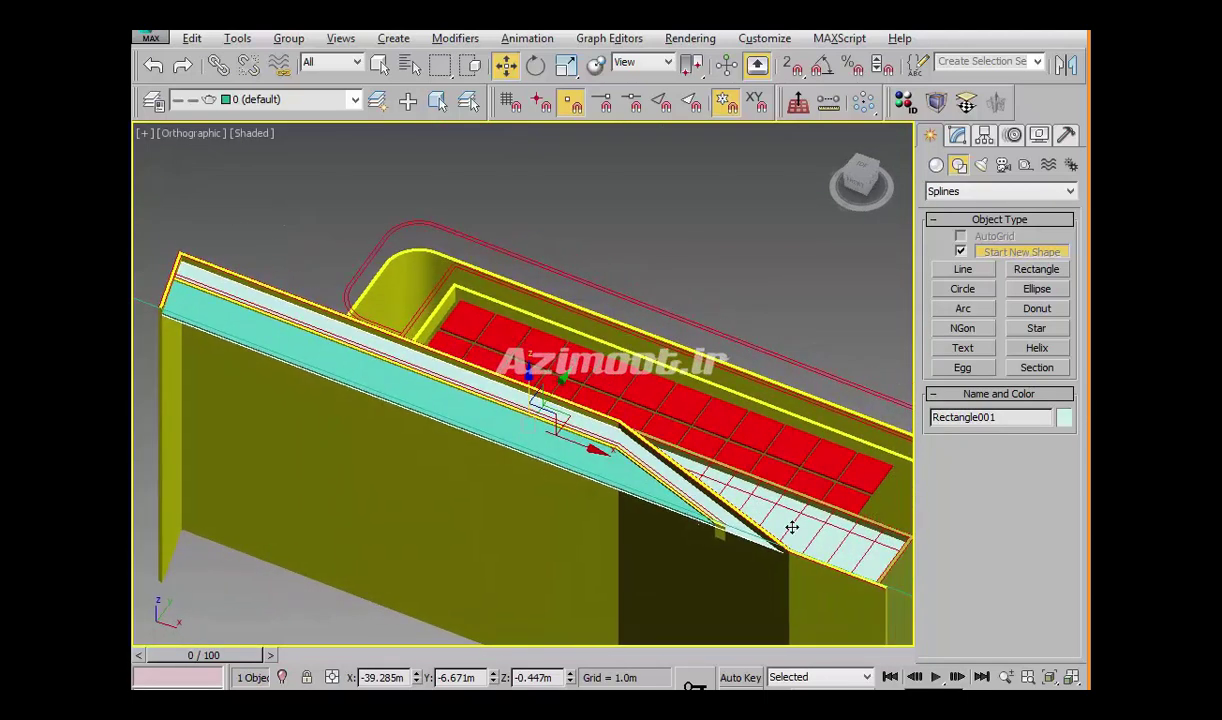
{"action": "key", "text": "t"}
{"action": "scroll", "coordinate": [867, 417], "scroll_direction": "up", "scroll_amount": 3}
{"action": "scroll", "coordinate": [780, 368], "scroll_direction": "up", "scroll_amount": 3}
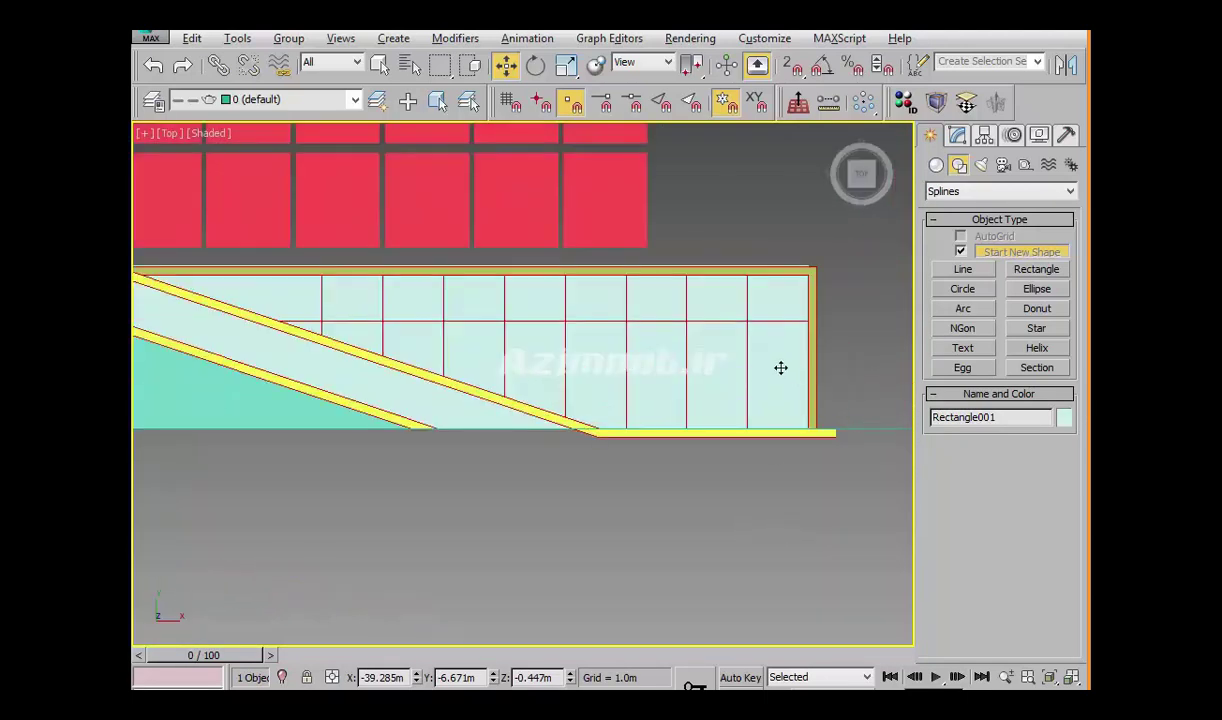
Set the selection filter to Shapes and select the mullion Line spline
{"action": "left_click", "coordinate": [330, 62]}
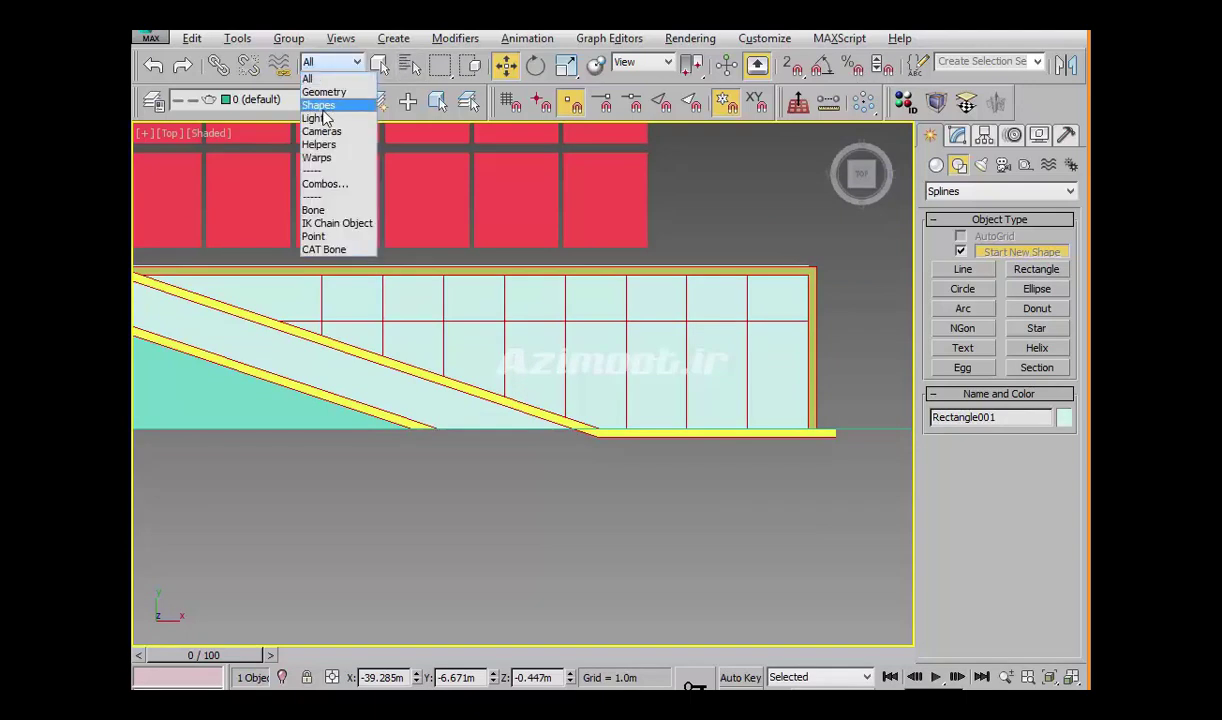
{"action": "left_click", "coordinate": [320, 100]}
{"action": "left_click", "coordinate": [745, 330]}
{"action": "middle_click_drag", "start_coordinate": [763, 352], "coordinate": [788, 385]}
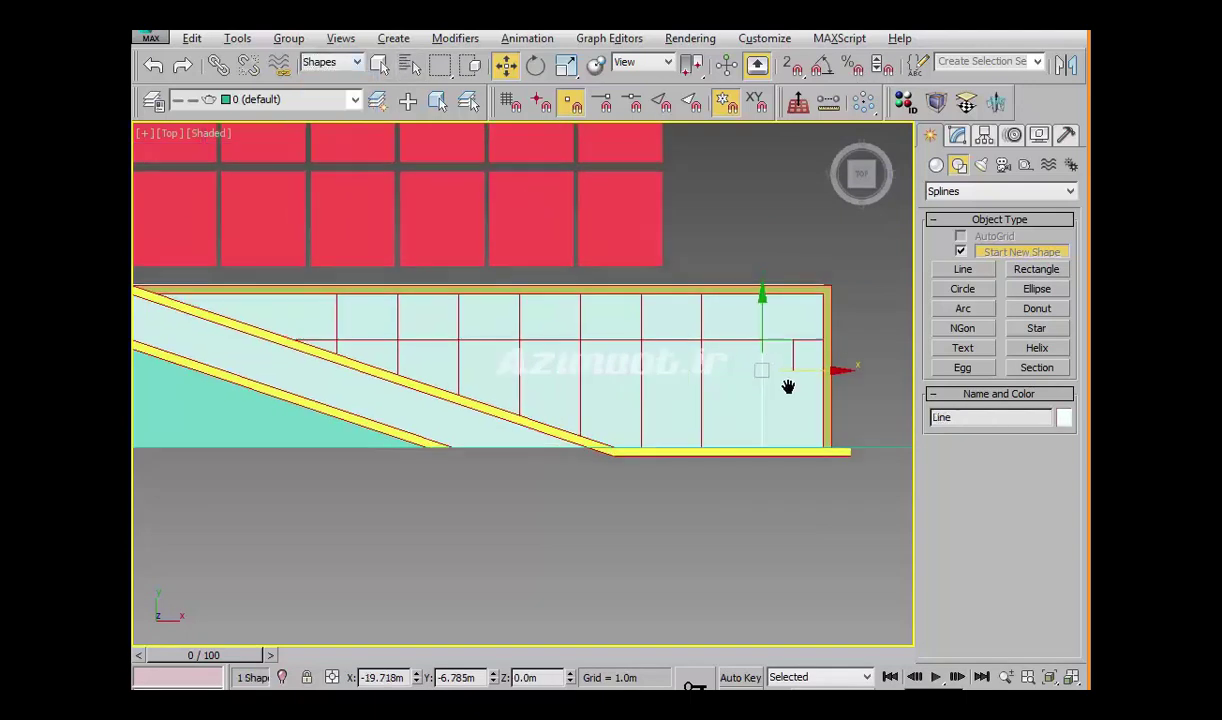
Attach the four remaining vertical and horizontal mullion lines to the Line spline
{"action": "left_click", "coordinate": [960, 137]}
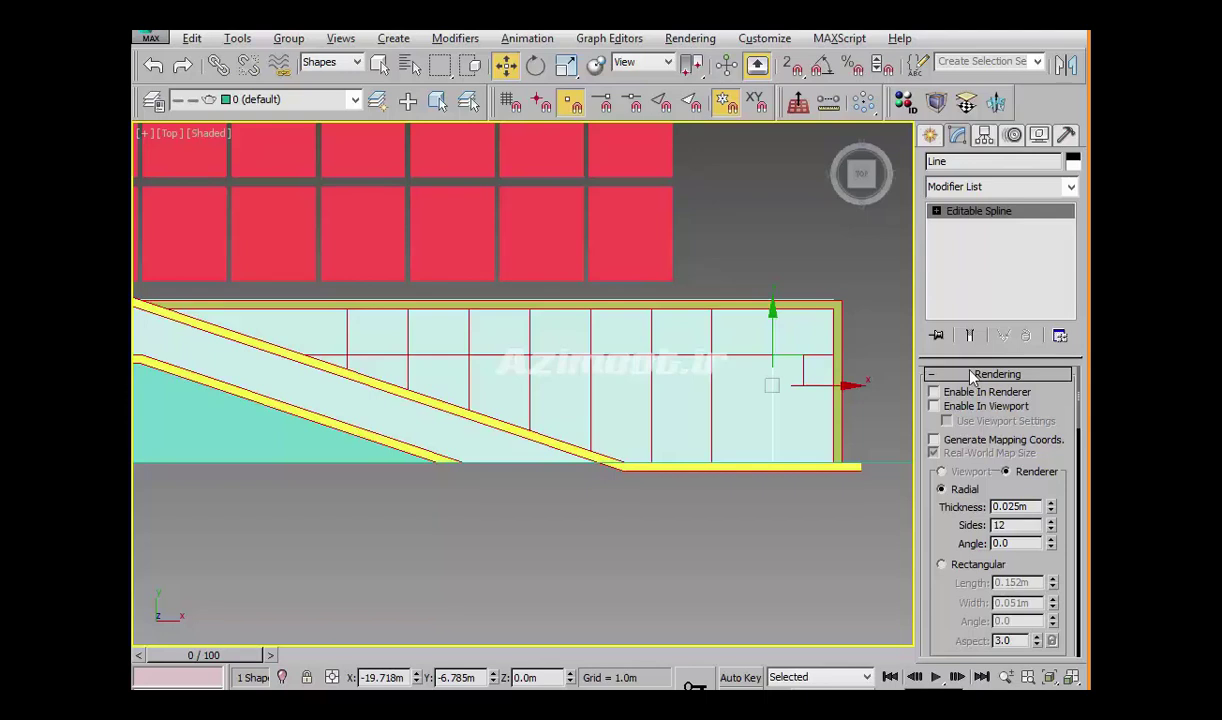
{"action": "left_click", "coordinate": [970, 376]}
{"action": "left_click", "coordinate": [960, 548]}
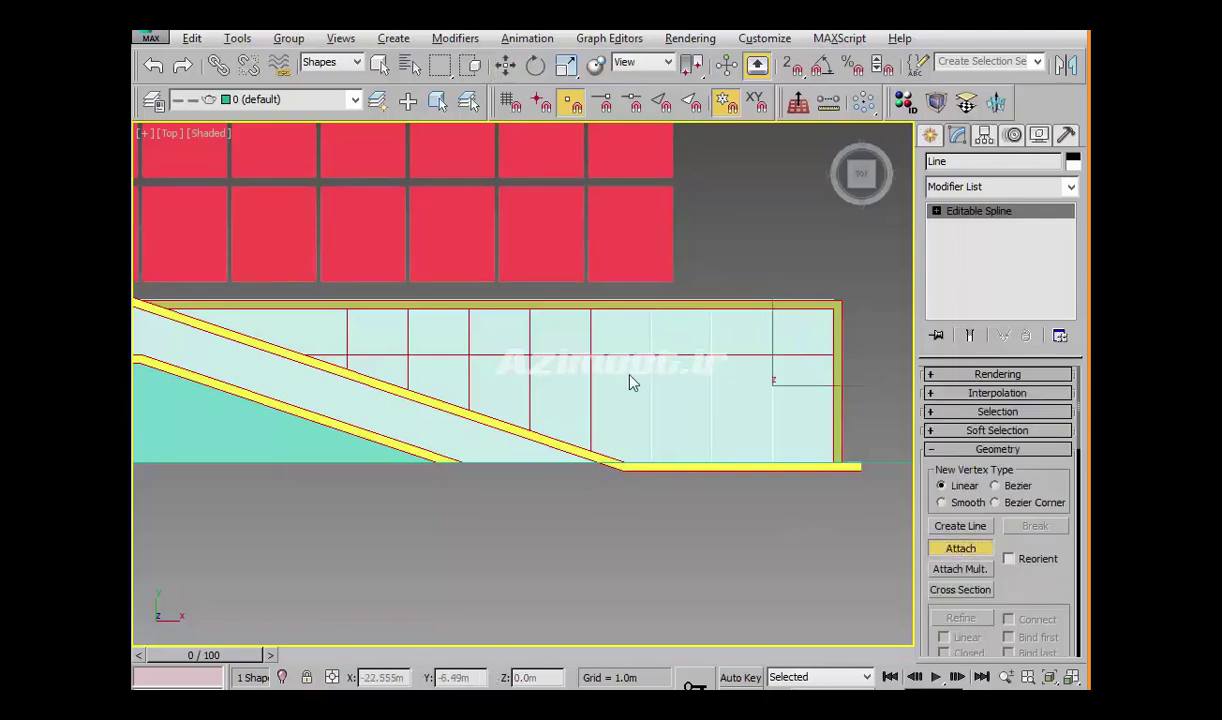
{"action": "middle_click_drag", "start_coordinate": [616, 379], "coordinate": [765, 453]}
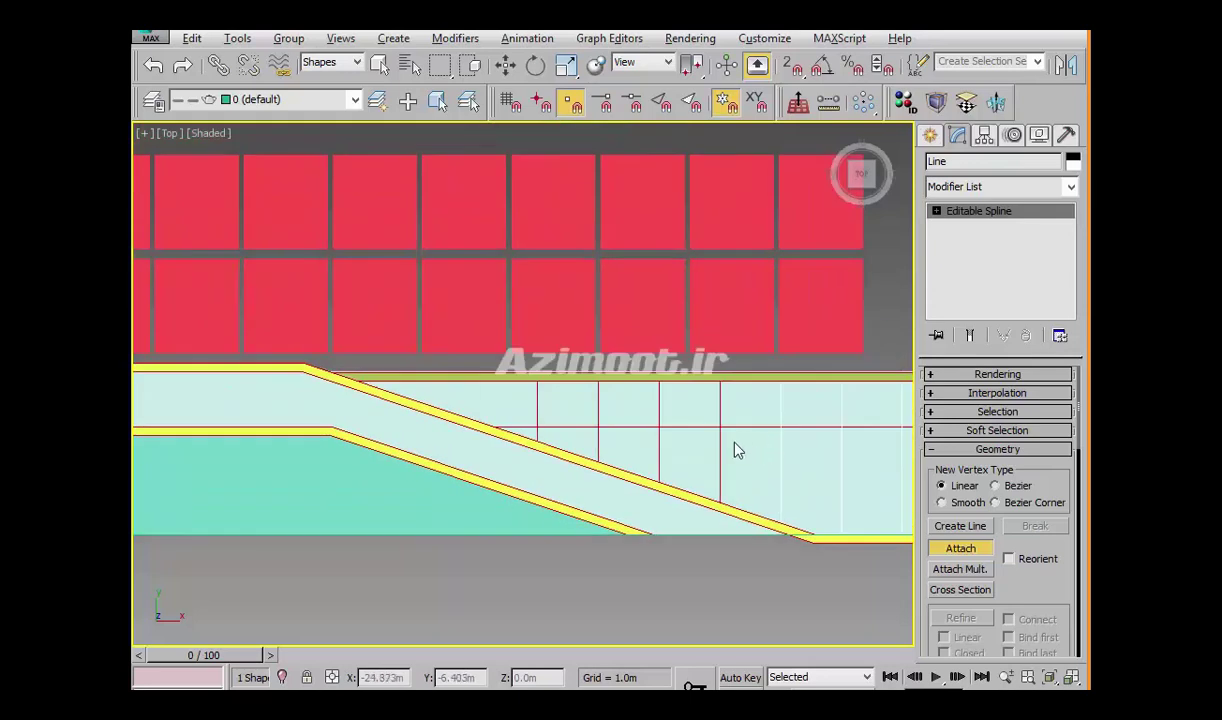
{"action": "left_click", "coordinate": [721, 448]}
{"action": "left_click", "coordinate": [660, 432]}
{"action": "left_click", "coordinate": [599, 431]}
{"action": "left_click", "coordinate": [541, 412]}
{"action": "scroll", "coordinate": [541, 410], "scroll_direction": "down", "scroll_amount": 5}
{"action": "key", "text": "w"}
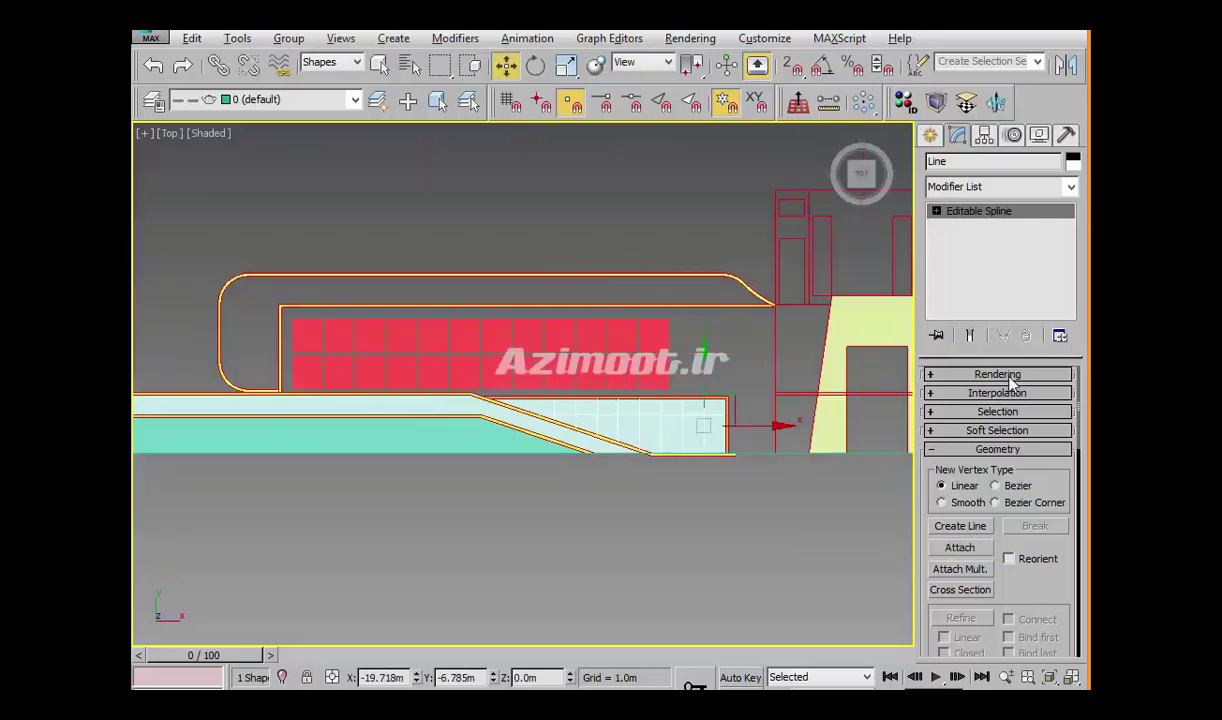
Enable the spline in the viewport with a Rectangular cross-section
{"action": "left_click", "coordinate": [997, 374]}
{"action": "left_click", "coordinate": [933, 405]}
{"action": "scroll", "coordinate": [635, 414], "scroll_direction": "up", "scroll_amount": 2}
{"action": "scroll", "coordinate": [650, 420], "scroll_direction": "up", "scroll_amount": 3}
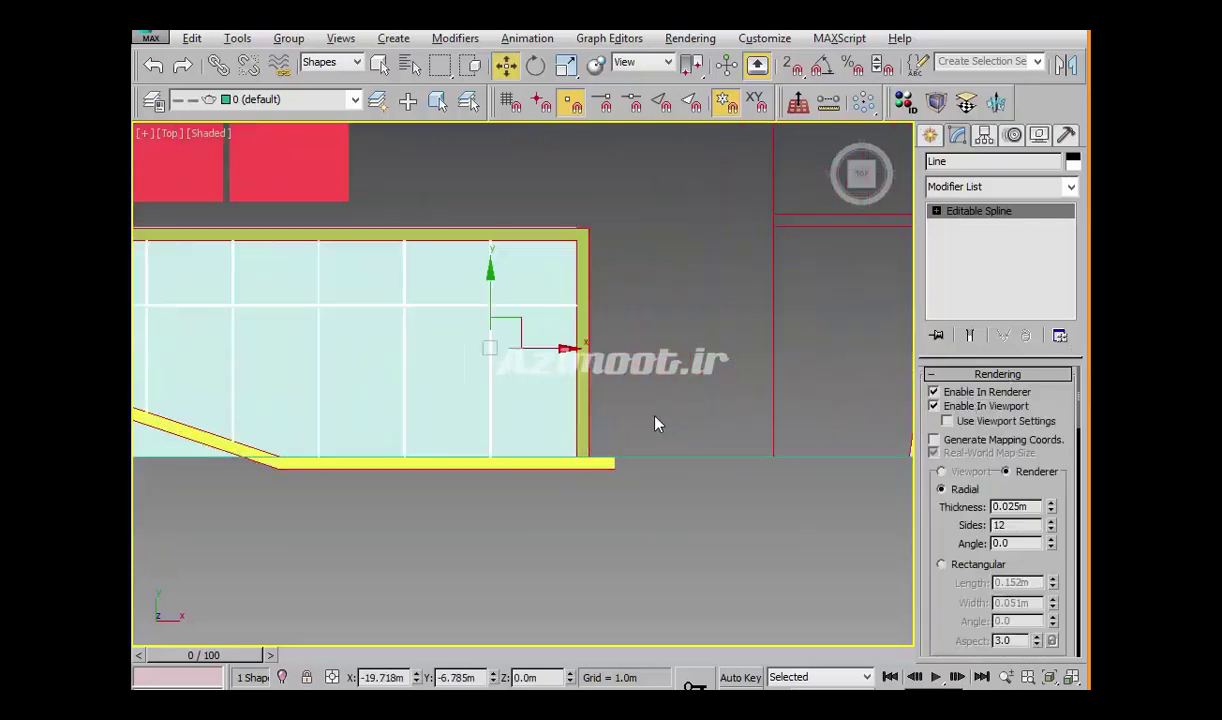
{"action": "scroll", "coordinate": [580, 430], "scroll_direction": "up", "scroll_amount": 4}
{"action": "scroll", "coordinate": [665, 485], "scroll_direction": "up", "scroll_amount": 2}
{"action": "scroll", "coordinate": [665, 485], "scroll_direction": "down", "scroll_amount": 2}
{"action": "left_click", "coordinate": [940, 564]}
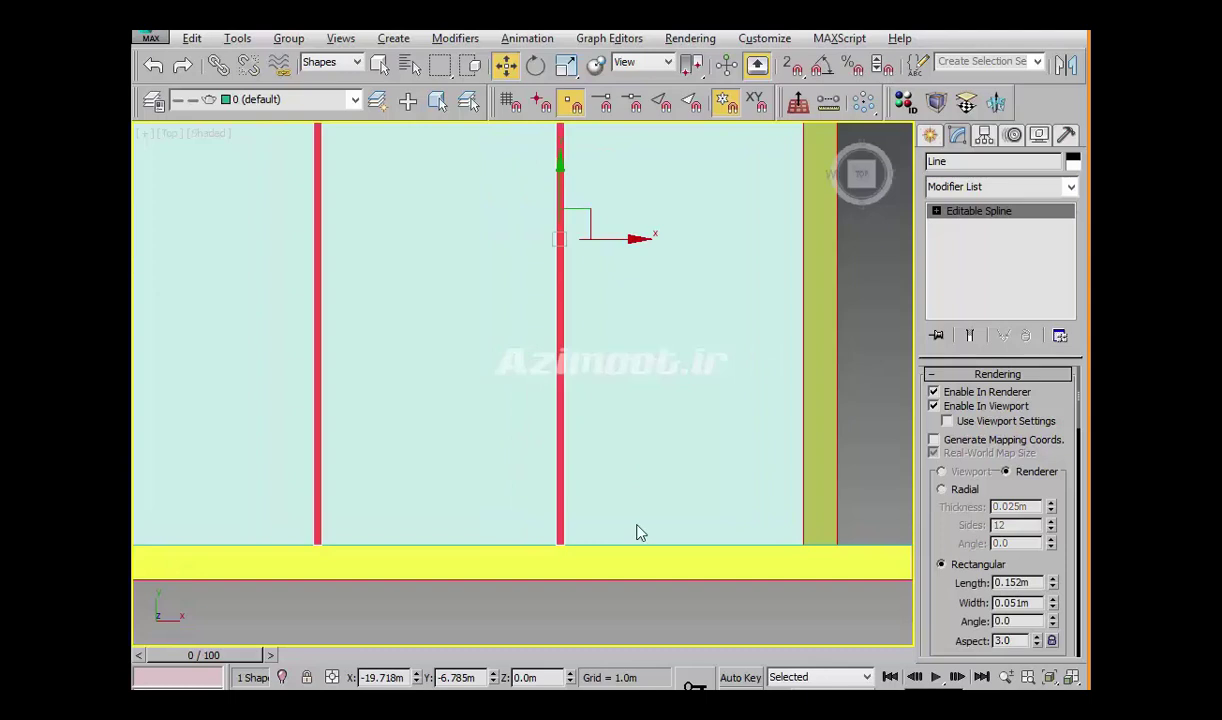
{"action": "scroll", "coordinate": [640, 533], "scroll_direction": "down", "scroll_amount": 3}
Lower the mullion grid to Z -0.44m and return to the top view
{"action": "middle_click_drag", "start_coordinate": [709, 540], "coordinate": [633, 477], "text": "alt"}
{"action": "scroll", "coordinate": [678, 502], "scroll_direction": "up", "scroll_amount": 2}
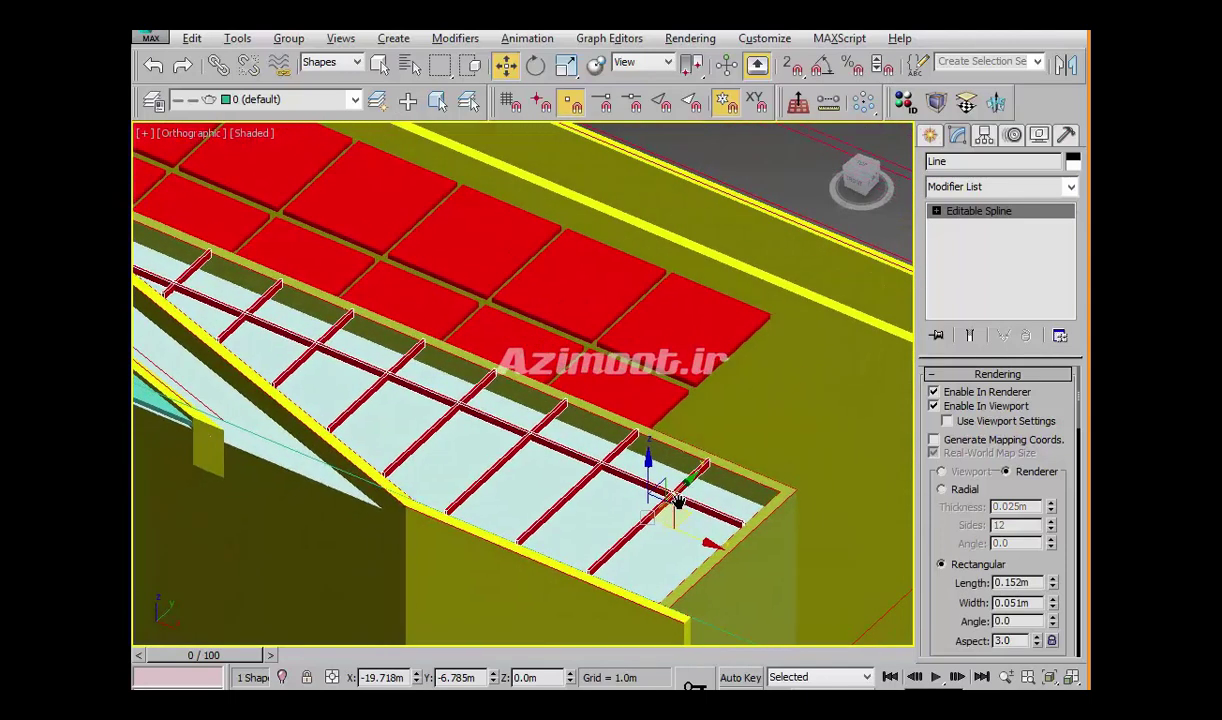
{"action": "scroll", "coordinate": [678, 502], "scroll_direction": "up", "scroll_amount": 4}
{"action": "scroll", "coordinate": [672, 470], "scroll_direction": "up", "scroll_amount": 1}
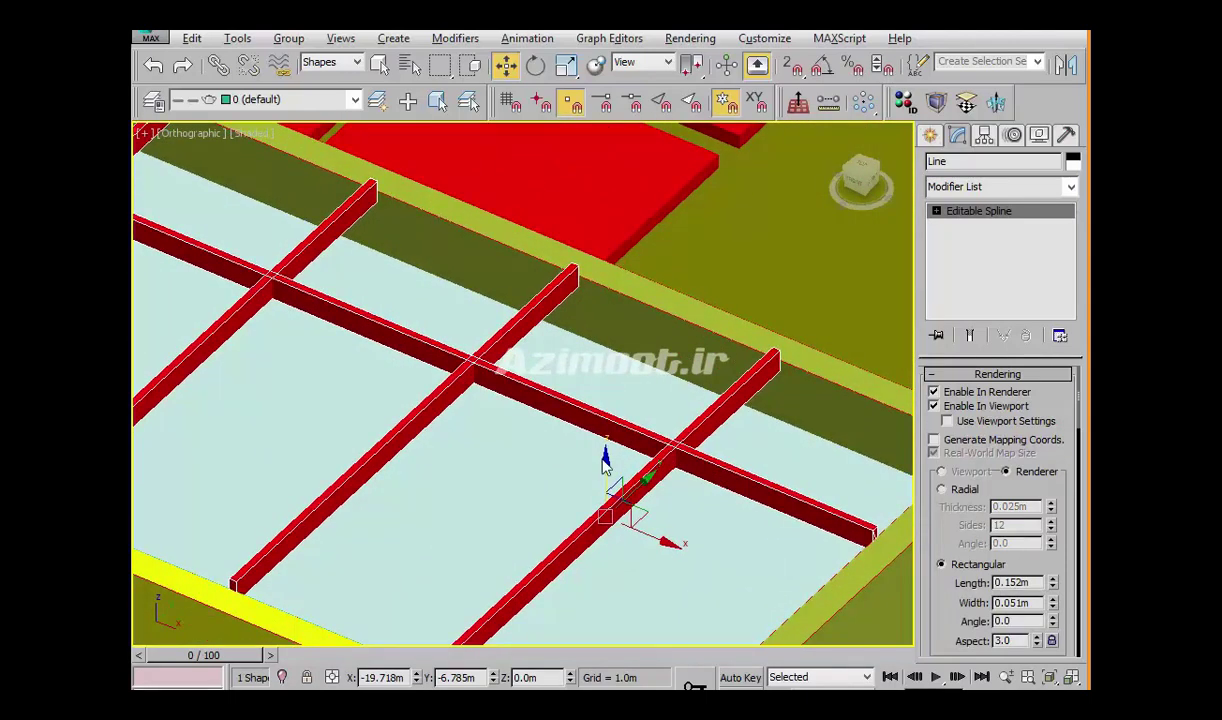
{"action": "left_click_drag", "start_coordinate": [605, 460], "coordinate": [604, 476]}
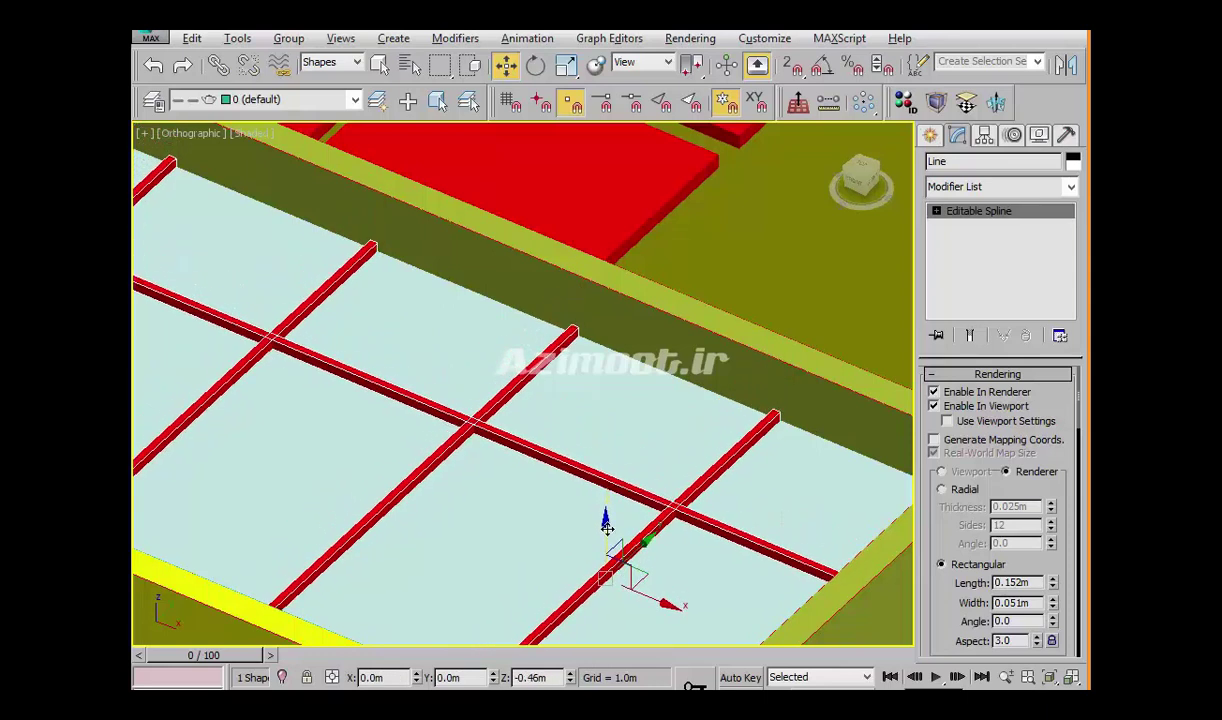
{"action": "scroll", "coordinate": [604, 476], "scroll_direction": "down", "scroll_amount": 3}
{"action": "mouse_move", "coordinate": [604, 476]}
{"action": "middle_mouse_down", "text": "alt"}
{"action": "mouse_move", "coordinate": [660, 529]}
{"action": "mouse_move", "coordinate": [644, 507]}
{"action": "middle_mouse_up", "text": "alt"}
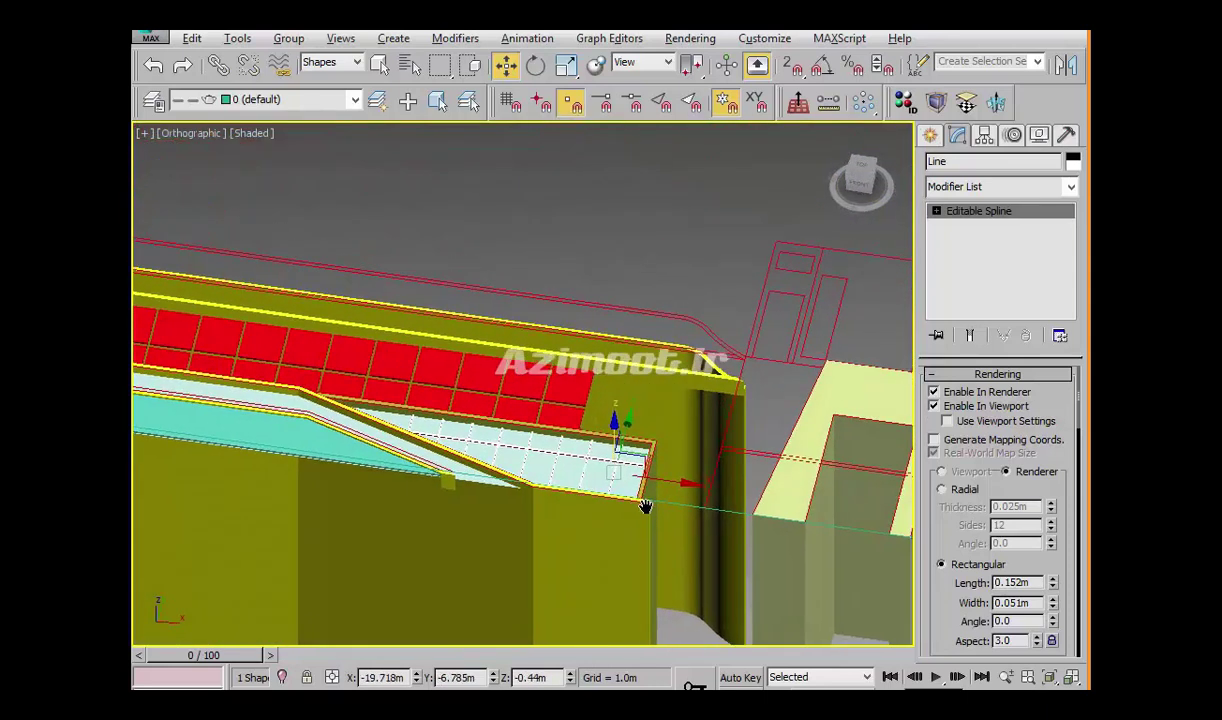
{"action": "key", "text": "t"}
{"action": "scroll", "coordinate": [613, 499], "scroll_direction": "up", "scroll_amount": 5}
{"action": "left_click", "coordinate": [930, 135]}
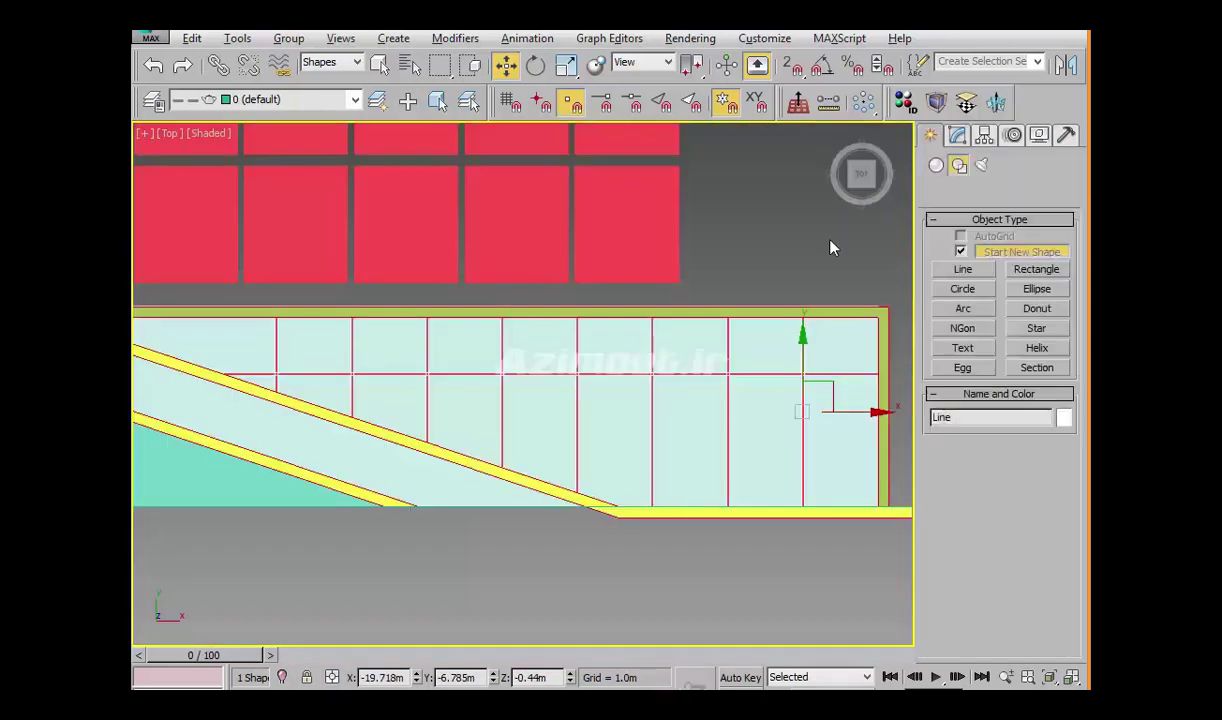
{"action": "scroll", "coordinate": [701, 328], "scroll_direction": "down", "scroll_amount": 2}
{"action": "scroll", "coordinate": [701, 328], "scroll_direction": "down", "scroll_amount": 5}
{"action": "middle_click_drag", "start_coordinate": [750, 390], "coordinate": [622, 404]}
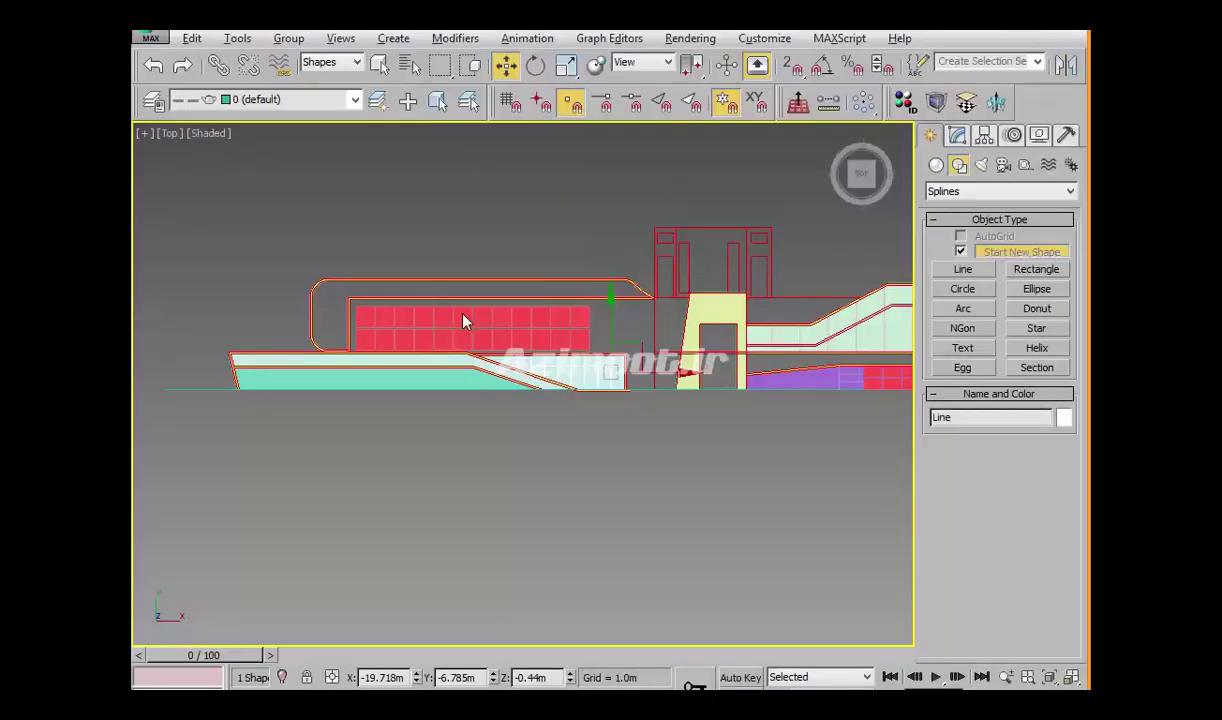
Back in 3ds Max, pan the view to the red-windowed roof shape
{"action": "middle_click_drag", "start_coordinate": [441, 299], "coordinate": [429, 339]}
Draw Rectangle002 around the red window panels with snapping turned on
{"action": "scroll", "coordinate": [429, 339], "scroll_direction": "up", "scroll_amount": 5}
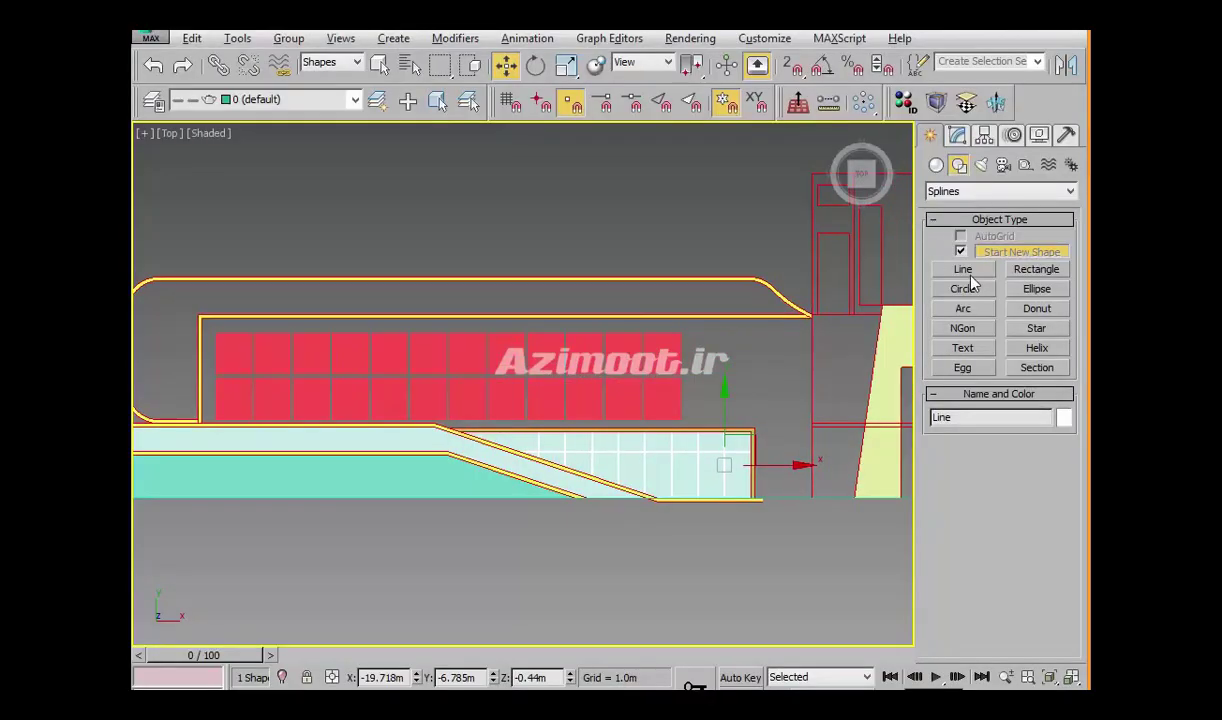
{"action": "left_click", "coordinate": [1030, 270]}
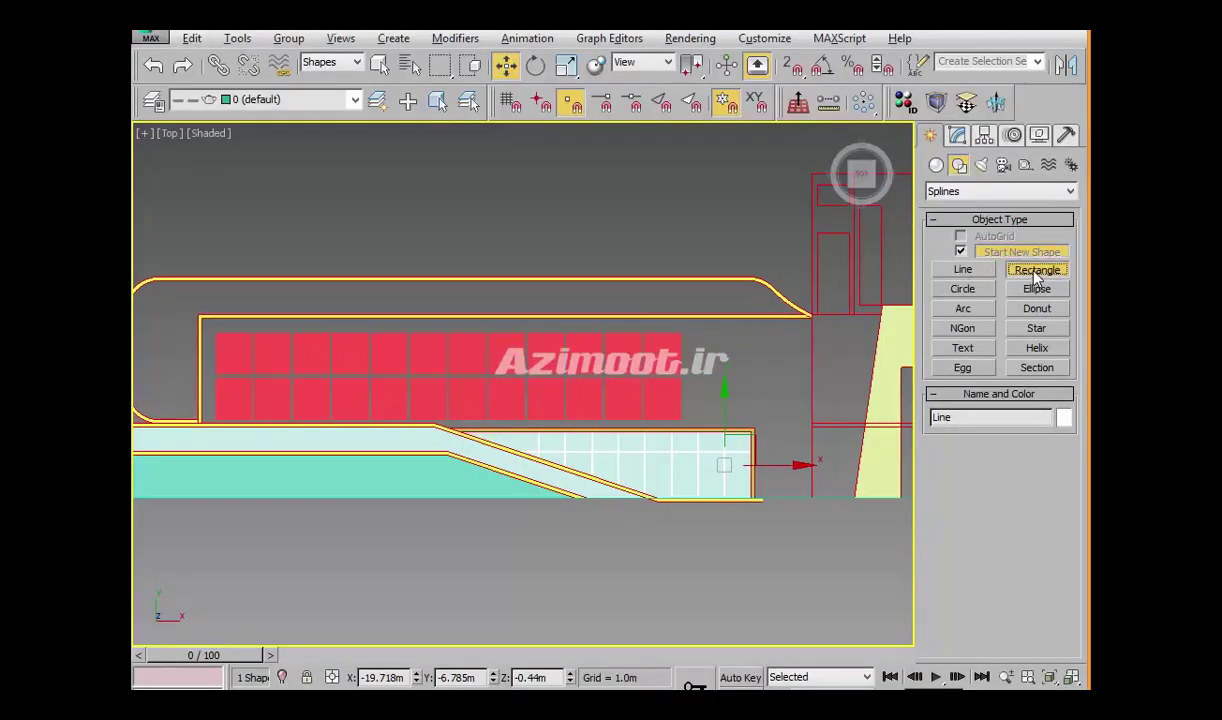
{"action": "middle_click_drag", "start_coordinate": [598, 398], "coordinate": [622, 406]}
{"action": "key", "text": "s"}
{"action": "mouse_move", "coordinate": [227, 432]}
{"action": "left_mouse_down"}
{"action": "mouse_move", "coordinate": [841, 351]}
{"action": "mouse_move", "coordinate": [837, 323]}
{"action": "left_mouse_up"}
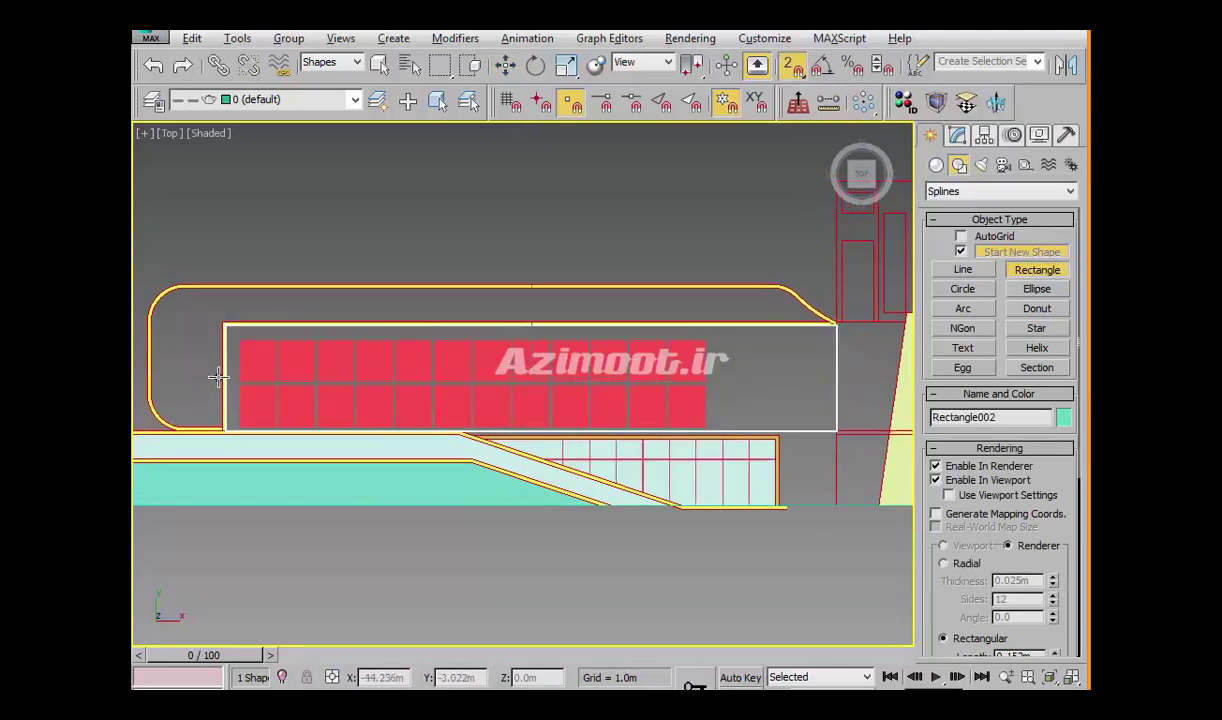
Start a line at the rectangle's lower-left corner, then cancel the unfinished line
{"action": "left_click", "coordinate": [962, 270]}
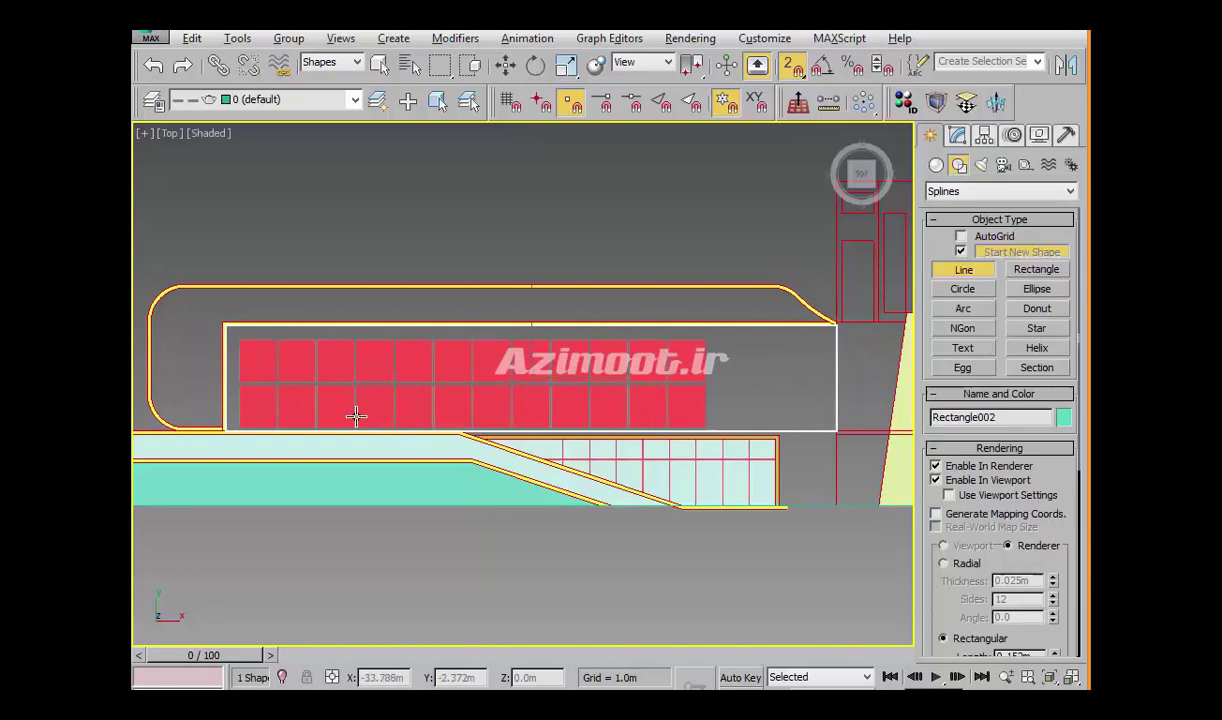
{"action": "scroll", "coordinate": [372, 440], "scroll_direction": "up", "scroll_amount": 2}
{"action": "scroll", "coordinate": [400, 470], "scroll_direction": "up", "scroll_amount": 4}
{"action": "left_click", "coordinate": [408, 477]}
{"action": "scroll", "coordinate": [408, 477], "scroll_direction": "down", "scroll_amount": 2}
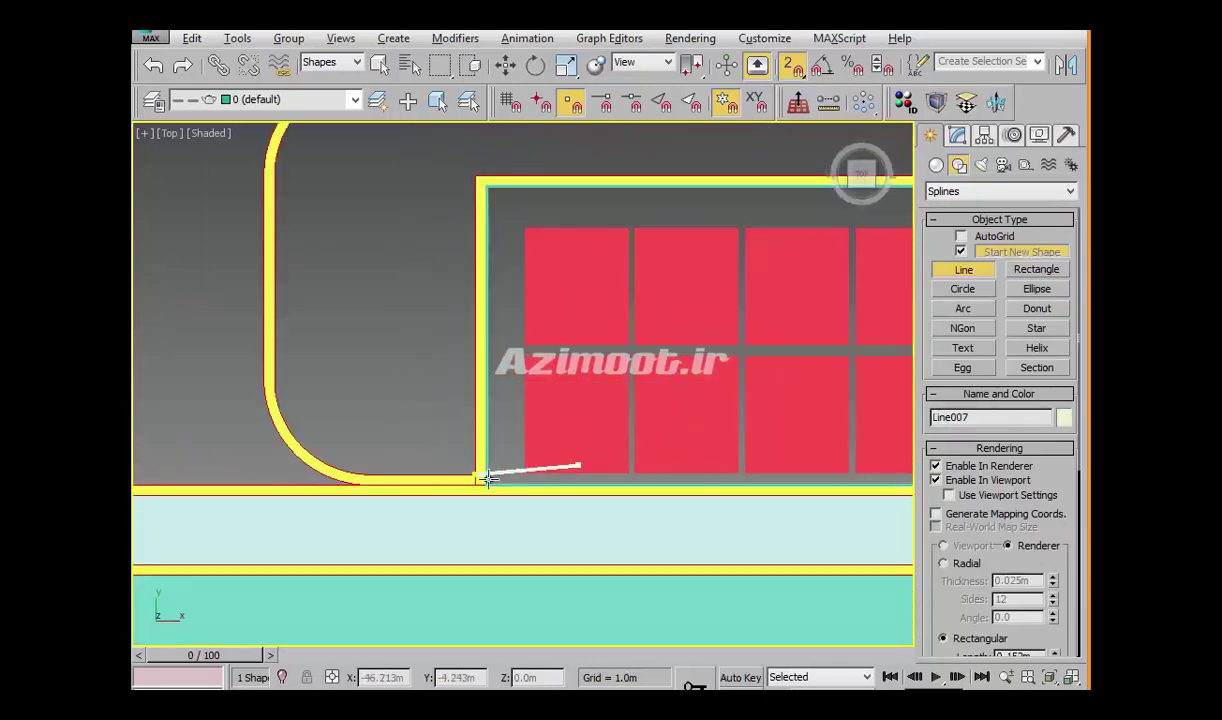
{"action": "scroll", "coordinate": [314, 464], "scroll_direction": "down", "scroll_amount": 3}
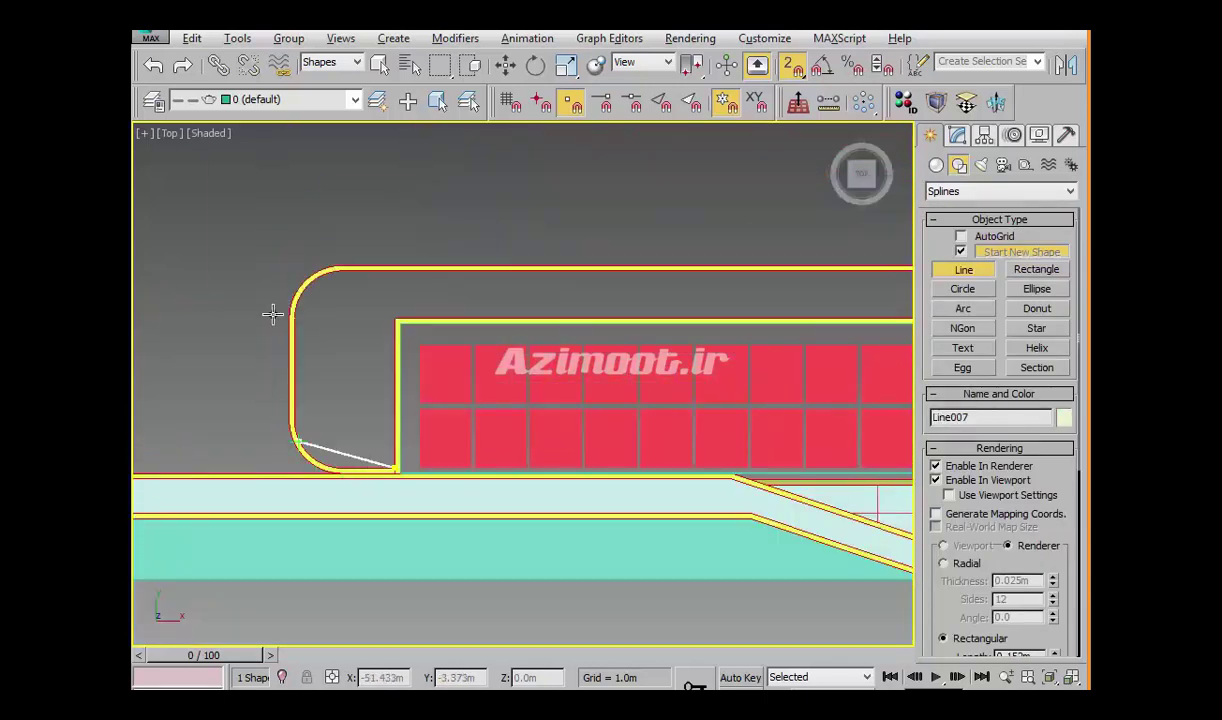
{"action": "scroll", "coordinate": [490, 310], "scroll_direction": "down", "scroll_amount": 2}
{"action": "middle_click_drag", "start_coordinate": [241, 406], "coordinate": [200, 440]}
{"action": "right_click", "coordinate": [327, 423]}
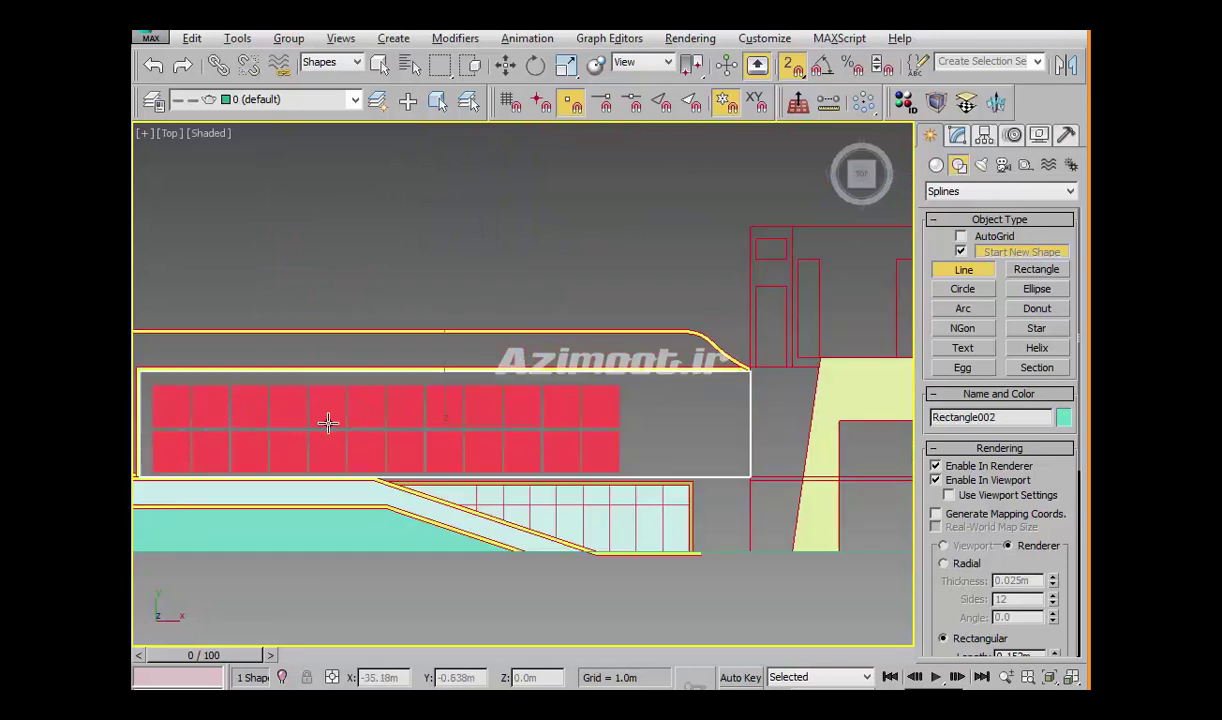
Turn off Enable In Renderer and Enable In Viewport for Rectangle002
{"action": "left_click", "coordinate": [957, 135]}
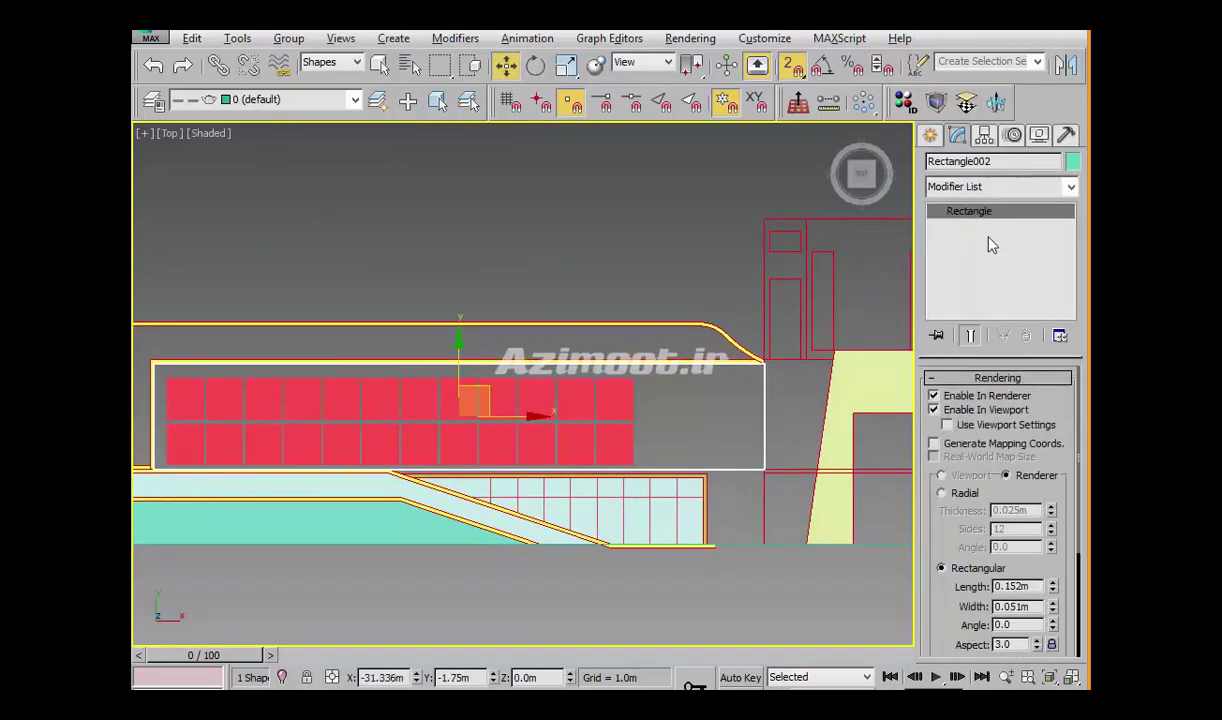
{"action": "left_click", "coordinate": [934, 410]}
{"action": "left_click", "coordinate": [934, 396]}
{"action": "mouse_move", "coordinate": [769, 464]}
{"action": "middle_mouse_down", "text": "alt"}
{"action": "mouse_move", "coordinate": [717, 442]}
{"action": "mouse_move", "coordinate": [704, 510]}
{"action": "mouse_move", "coordinate": [957, 484]}
{"action": "middle_mouse_up", "text": "alt"}
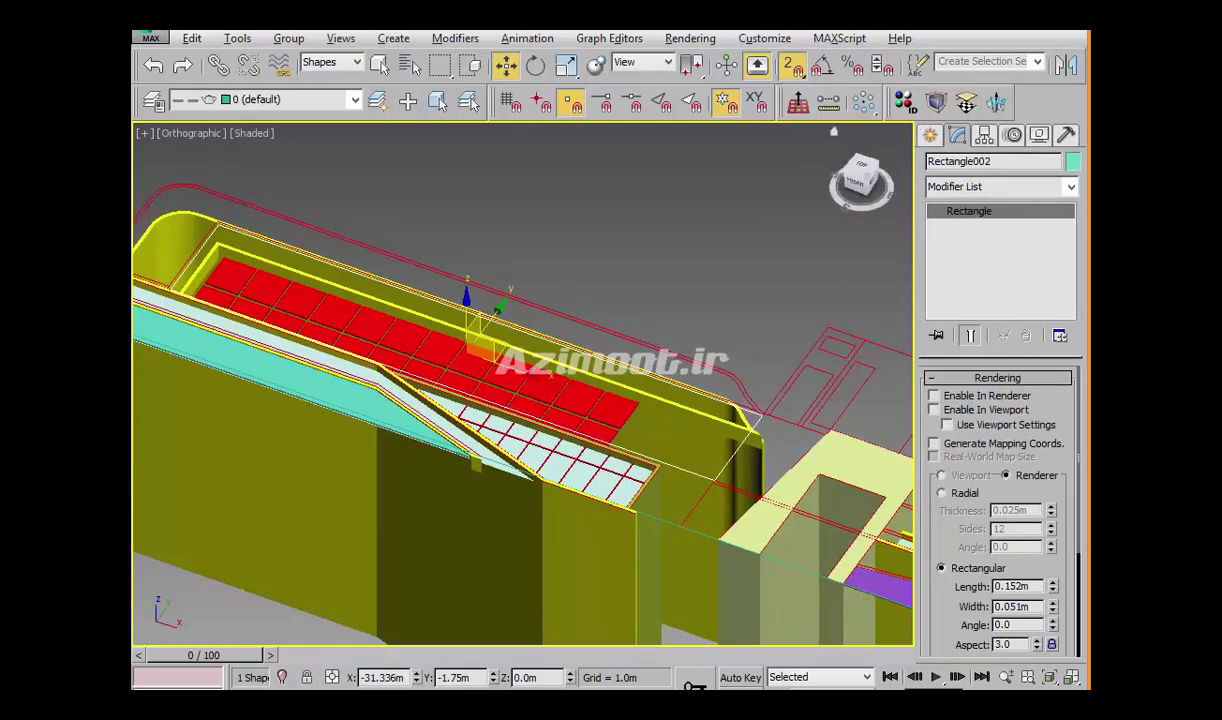
Add an Extrude modifier with Amount -0.01m to the rectangle
{"action": "left_click", "coordinate": [1003, 102]}
{"action": "double_click", "coordinate": [1010, 402]}
{"action": "type", "text": "-0.01"}
{"action": "key", "text": "Return"}
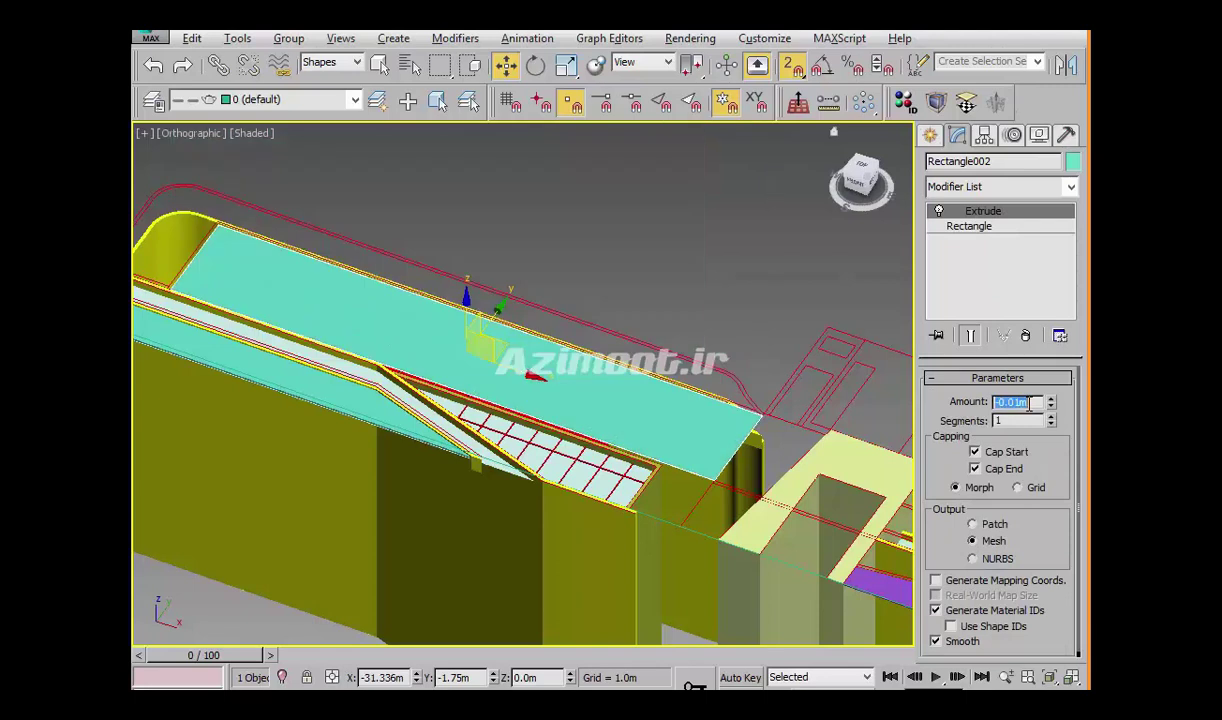
Lower the thin slab to Z -1.753m beneath the red tiles
{"action": "middle_click_drag", "start_coordinate": [679, 469], "coordinate": [680, 370], "text": "alt"}
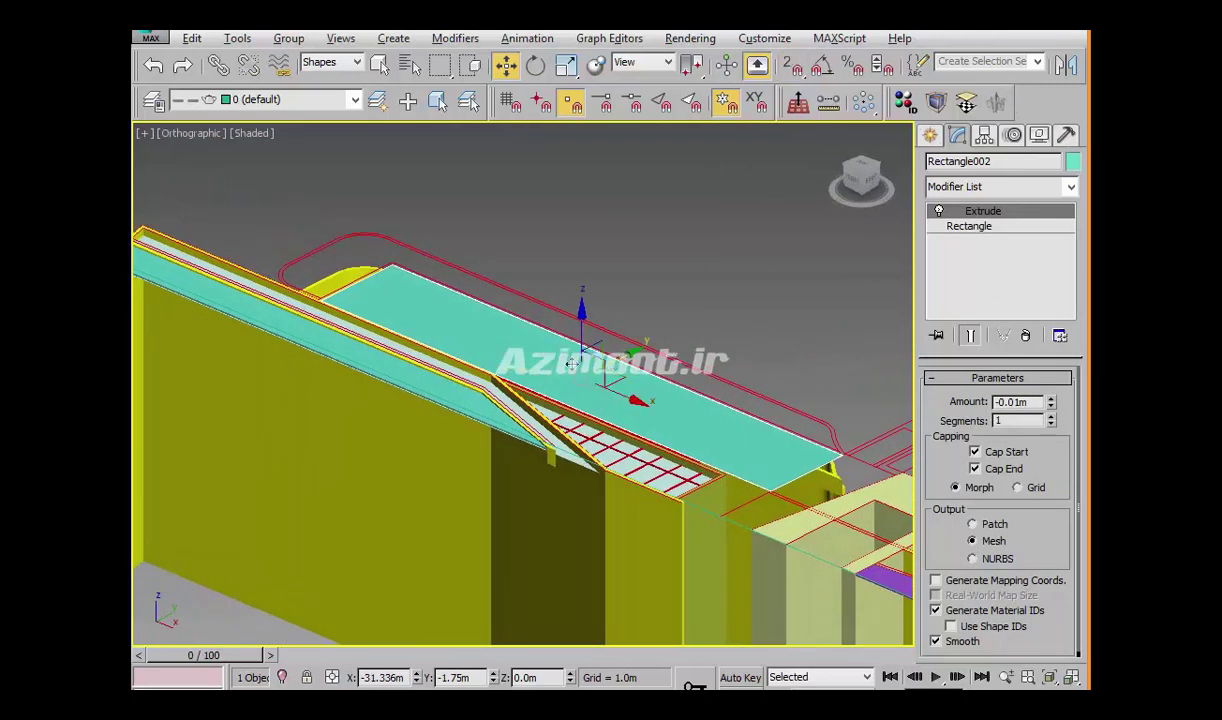
{"action": "scroll", "coordinate": [679, 369], "scroll_direction": "up", "scroll_amount": 2}
{"action": "scroll", "coordinate": [690, 372], "scroll_direction": "up", "scroll_amount": 1}
{"action": "left_click_drag", "start_coordinate": [681, 368], "coordinate": [680, 407]}
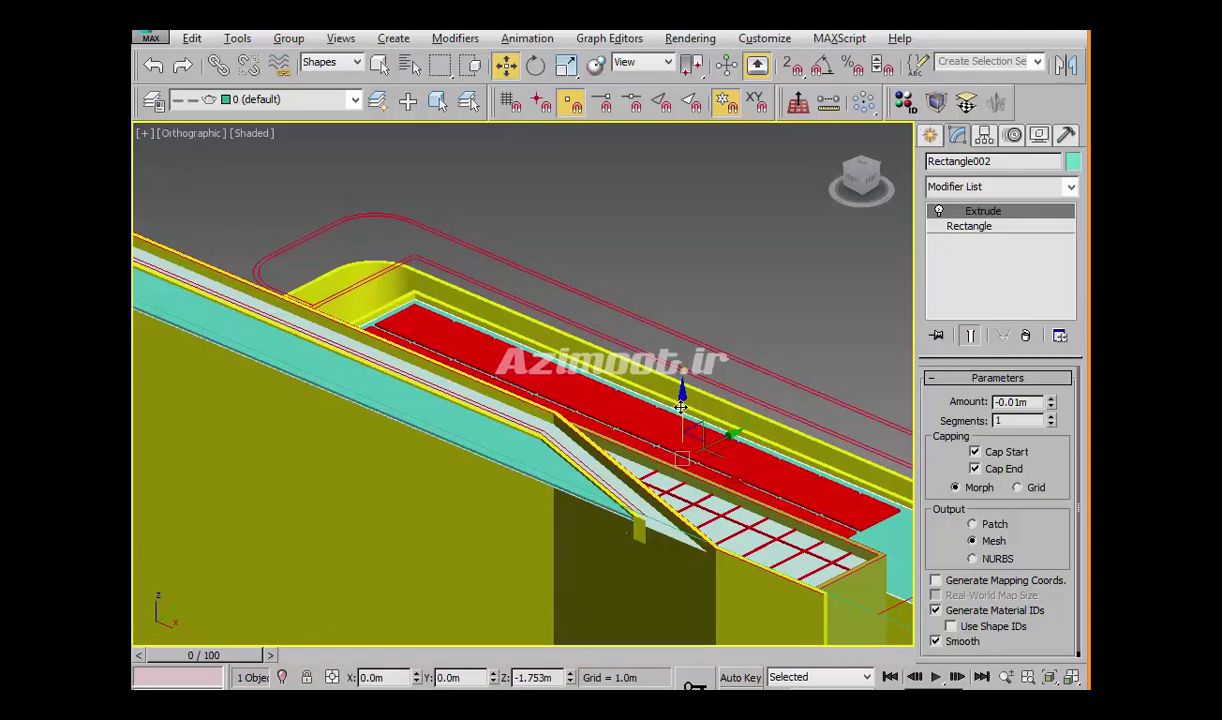
{"action": "mouse_move", "coordinate": [692, 418]}
{"action": "middle_mouse_down", "text": "alt"}
{"action": "mouse_move", "coordinate": [674, 455]}
{"action": "mouse_move", "coordinate": [764, 546]}
{"action": "mouse_move", "coordinate": [780, 545]}
{"action": "mouse_move", "coordinate": [633, 472]}
{"action": "mouse_move", "coordinate": [693, 450]}
{"action": "mouse_move", "coordinate": [712, 470]}
{"action": "middle_mouse_up", "text": "alt"}
In the framed top view, select the frame's top-edge line and another outline piece
{"action": "key", "text": "t"}
{"action": "key", "text": "z"}
{"action": "middle_click_drag", "start_coordinate": [520, 386], "coordinate": [630, 432]}
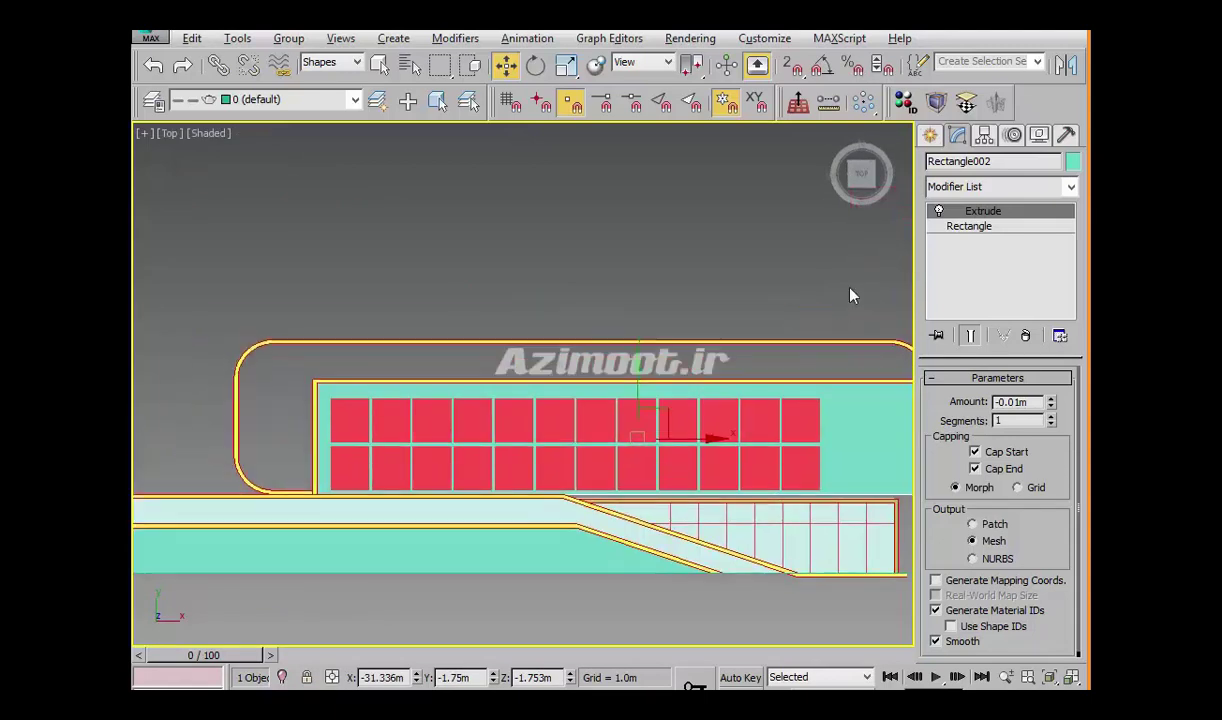
{"action": "left_click", "coordinate": [930, 135]}
{"action": "middle_click_drag", "start_coordinate": [722, 370], "coordinate": [665, 365]}
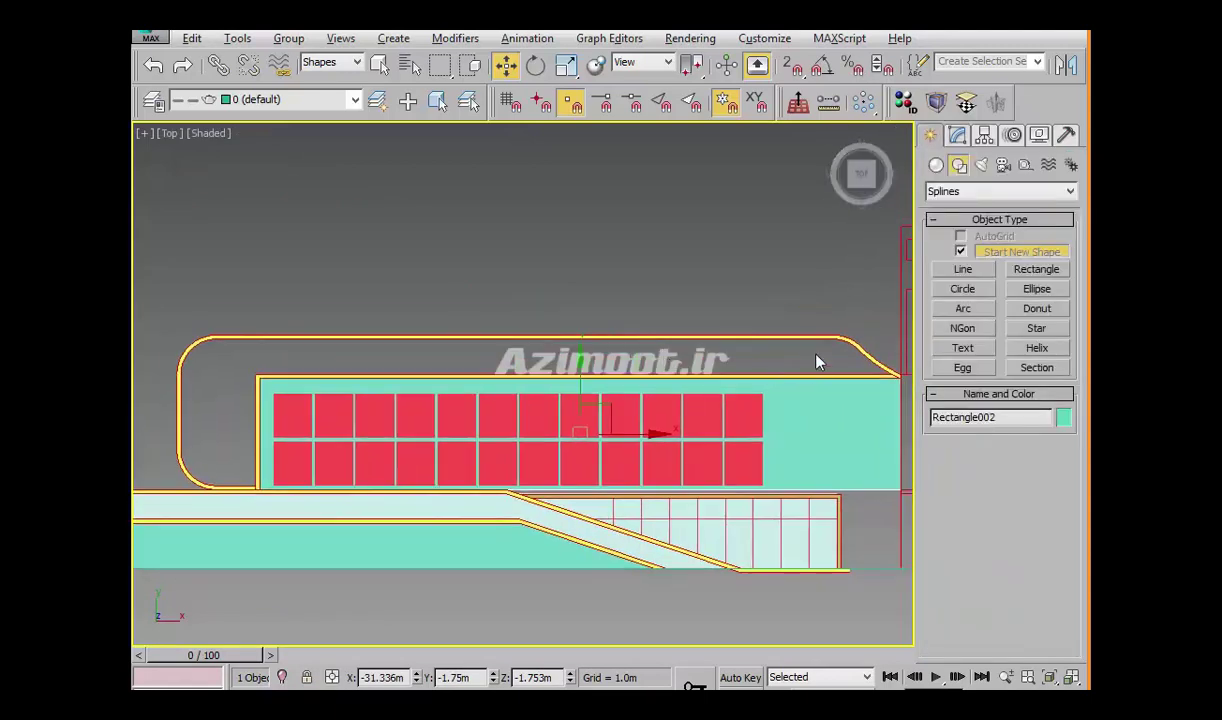
{"action": "left_click", "coordinate": [727, 338]}
{"action": "right_click", "coordinate": [727, 338]}
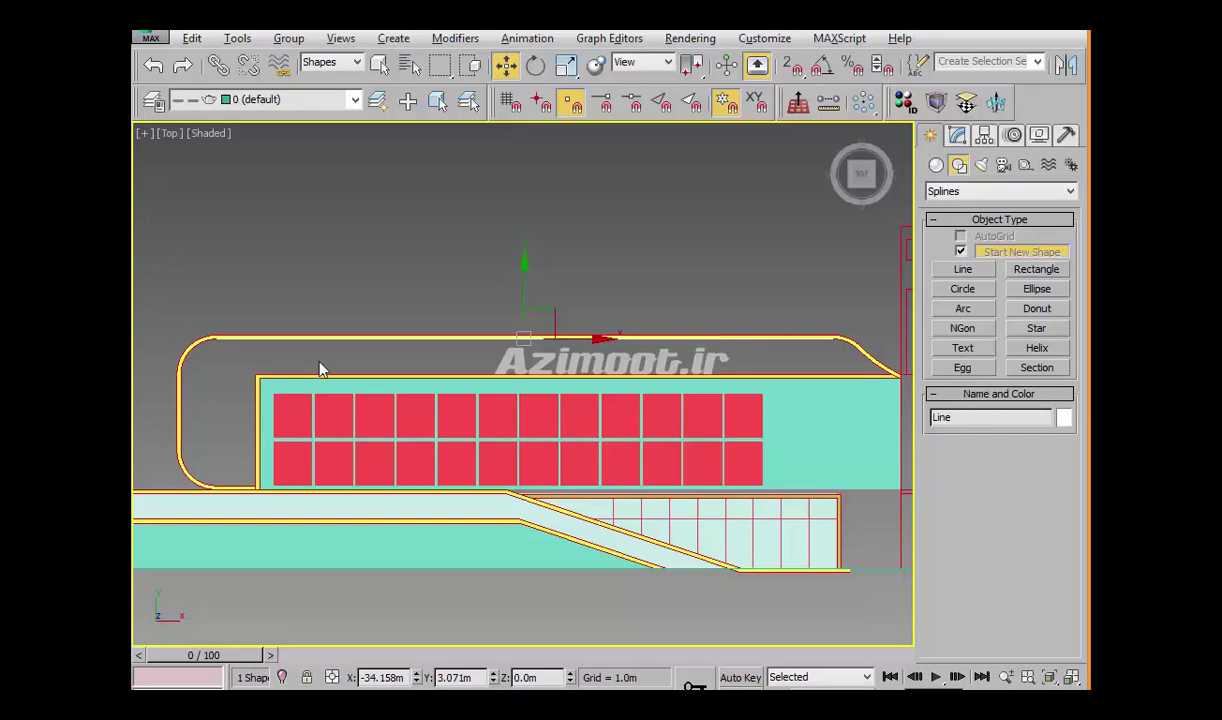
{"action": "middle_click_drag", "start_coordinate": [199, 347], "coordinate": [223, 343]}
{"action": "scroll", "coordinate": [240, 345], "scroll_direction": "up", "scroll_amount": 4}
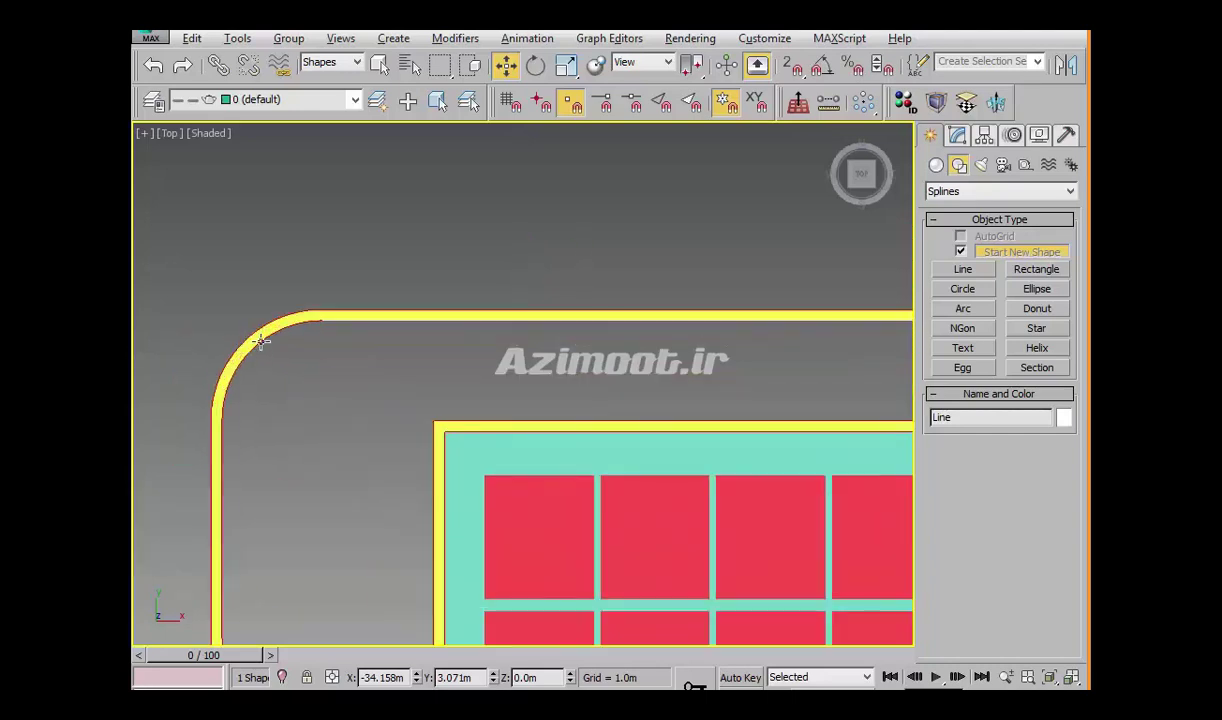
{"action": "key", "text": "ctrl+a"}
{"action": "middle_click_drag", "start_coordinate": [298, 258], "coordinate": [265, 268]}
Add the remaining curves and lines of the rounded frame outline to the selection
{"action": "left_click", "coordinate": [262, 270], "text": "ctrl"}
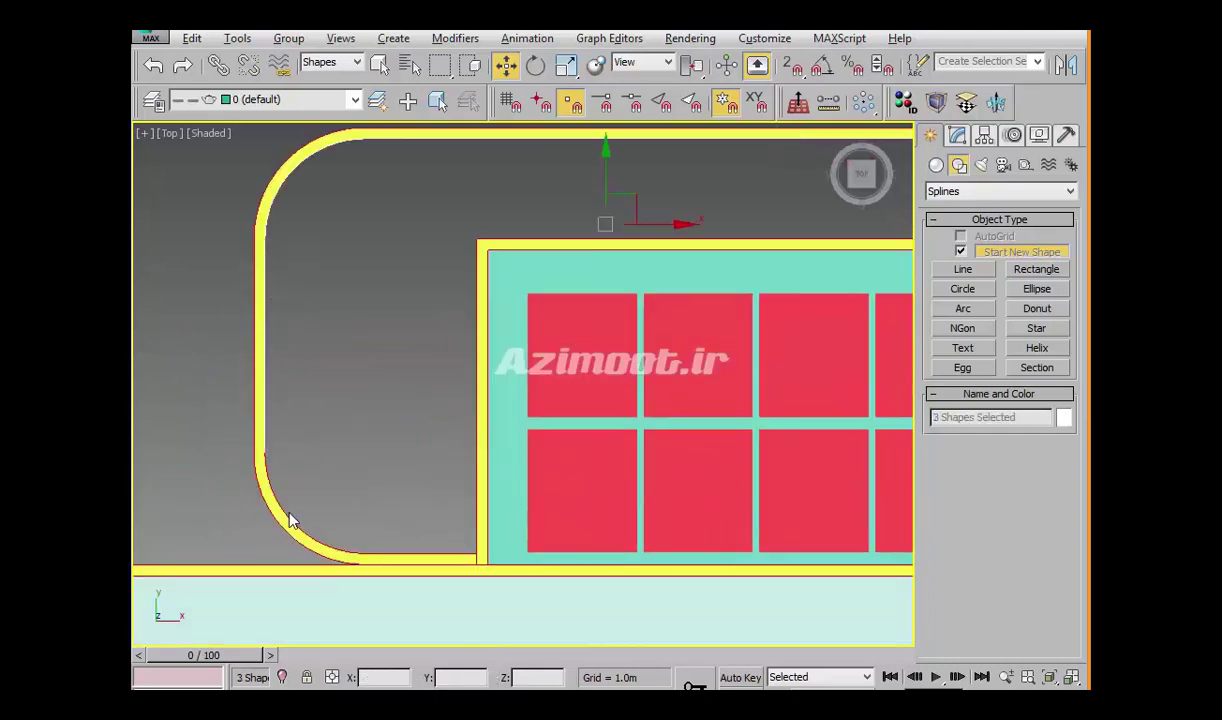
{"action": "left_click", "coordinate": [331, 553], "text": "ctrl"}
{"action": "left_click", "coordinate": [463, 540], "text": "ctrl"}
{"action": "left_click", "coordinate": [473, 503], "text": "ctrl"}
{"action": "scroll", "coordinate": [543, 434], "scroll_direction": "down", "scroll_amount": 3}
{"action": "scroll", "coordinate": [548, 392], "scroll_direction": "up", "scroll_amount": 3}
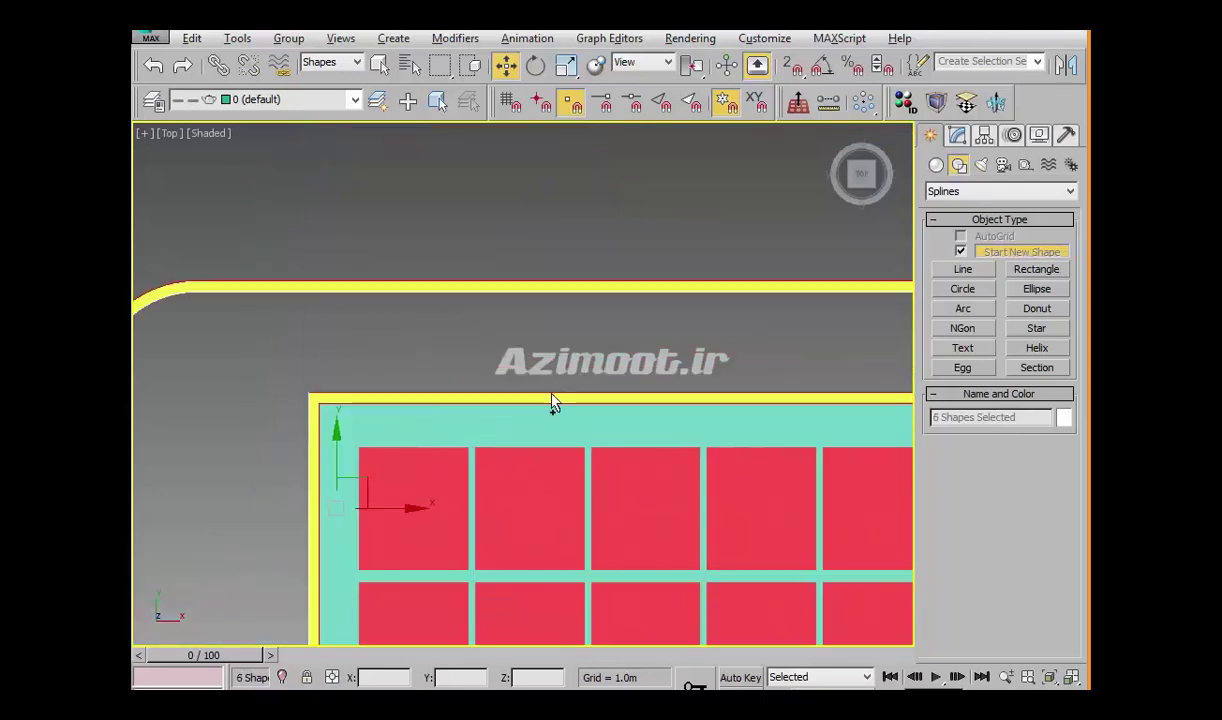
{"action": "left_click", "coordinate": [550, 400], "text": "ctrl"}
{"action": "scroll", "coordinate": [436, 431], "scroll_direction": "down", "scroll_amount": 3}
{"action": "scroll", "coordinate": [677, 426], "scroll_direction": "up", "scroll_amount": 4}
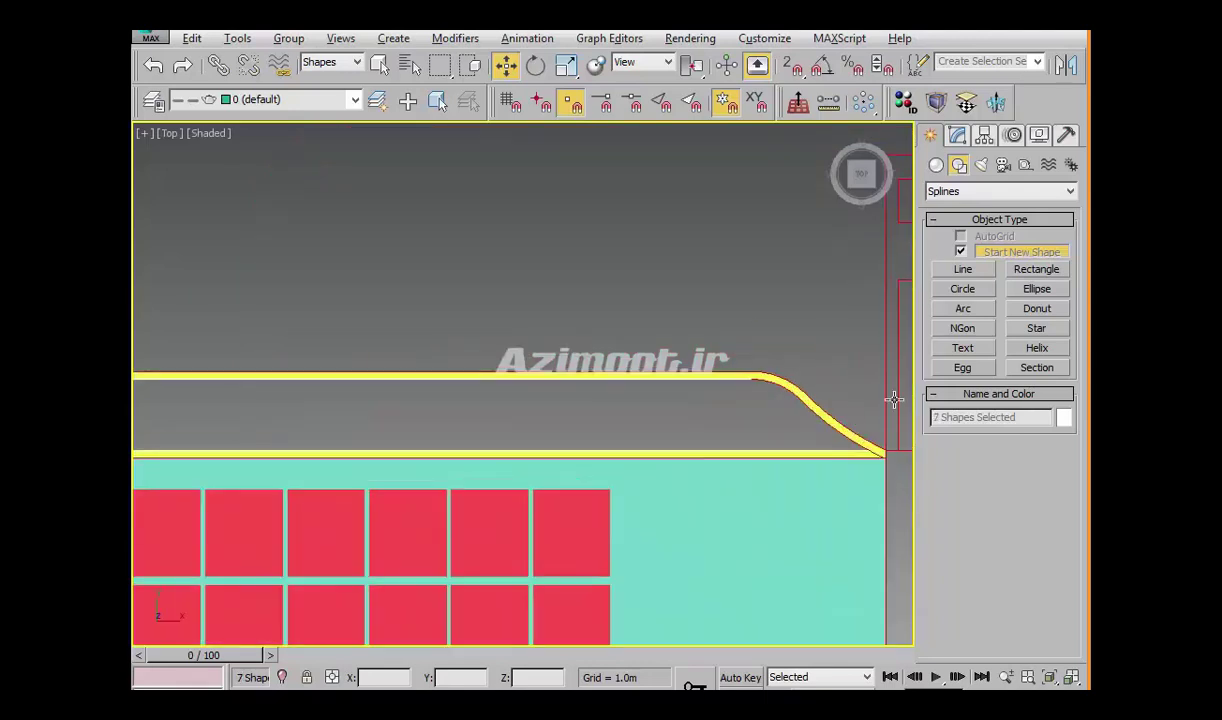
{"action": "scroll", "coordinate": [885, 400], "scroll_direction": "up", "scroll_amount": 3}
{"action": "left_click", "coordinate": [736, 399], "text": "ctrl"}
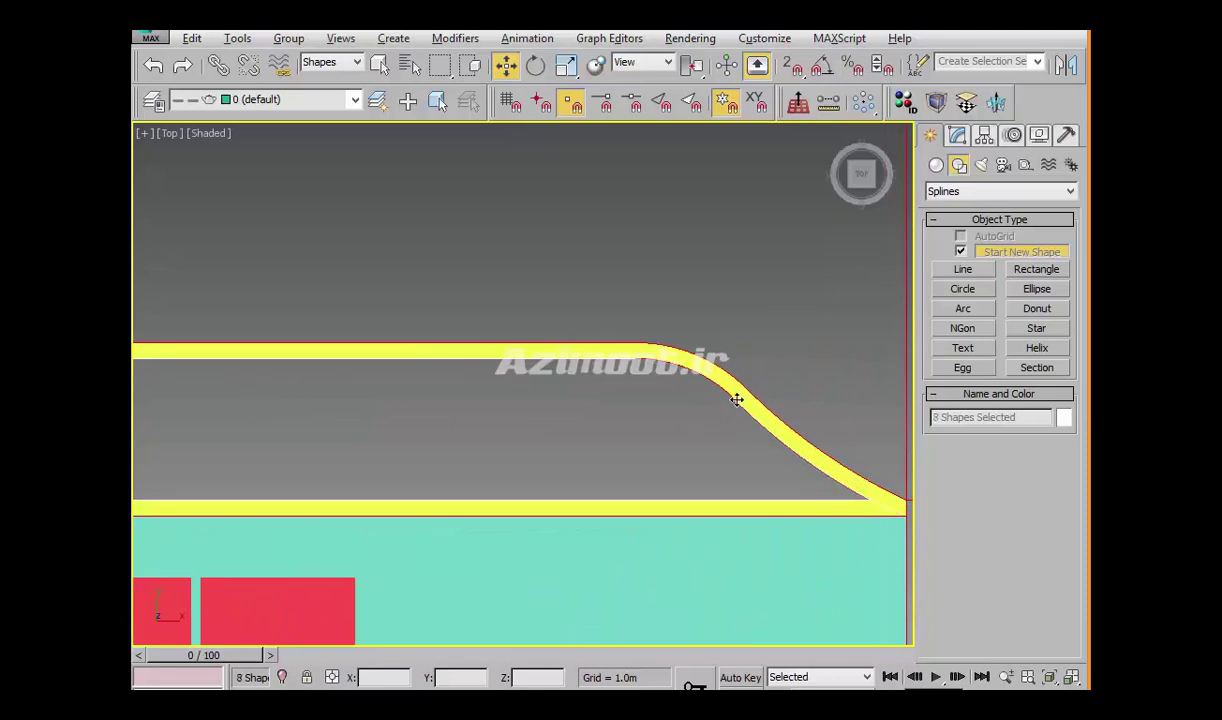
{"action": "scroll", "coordinate": [704, 373], "scroll_direction": "down", "scroll_amount": 2}
{"action": "scroll", "coordinate": [669, 366], "scroll_direction": "down", "scroll_amount": 2}
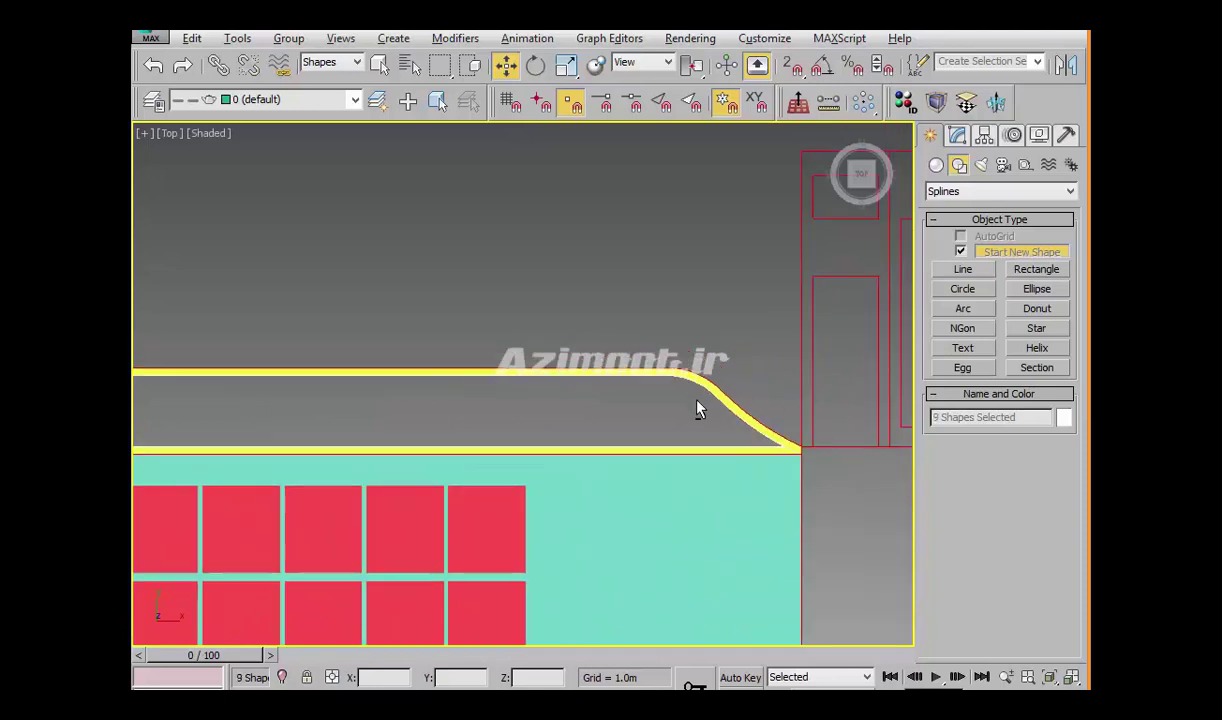
{"action": "left_click", "coordinate": [664, 381], "text": "ctrl"}
Select only the Arc at the outline's right end and centre the view on it
{"action": "key", "text": "alt+q"}
{"action": "left_click", "coordinate": [800, 335]}
{"action": "scroll", "coordinate": [824, 338], "scroll_direction": "up", "scroll_amount": 5}
{"action": "middle_click_drag", "start_coordinate": [808, 381], "coordinate": [669, 410]}
{"action": "scroll", "coordinate": [669, 410], "scroll_direction": "up", "scroll_amount": 3}
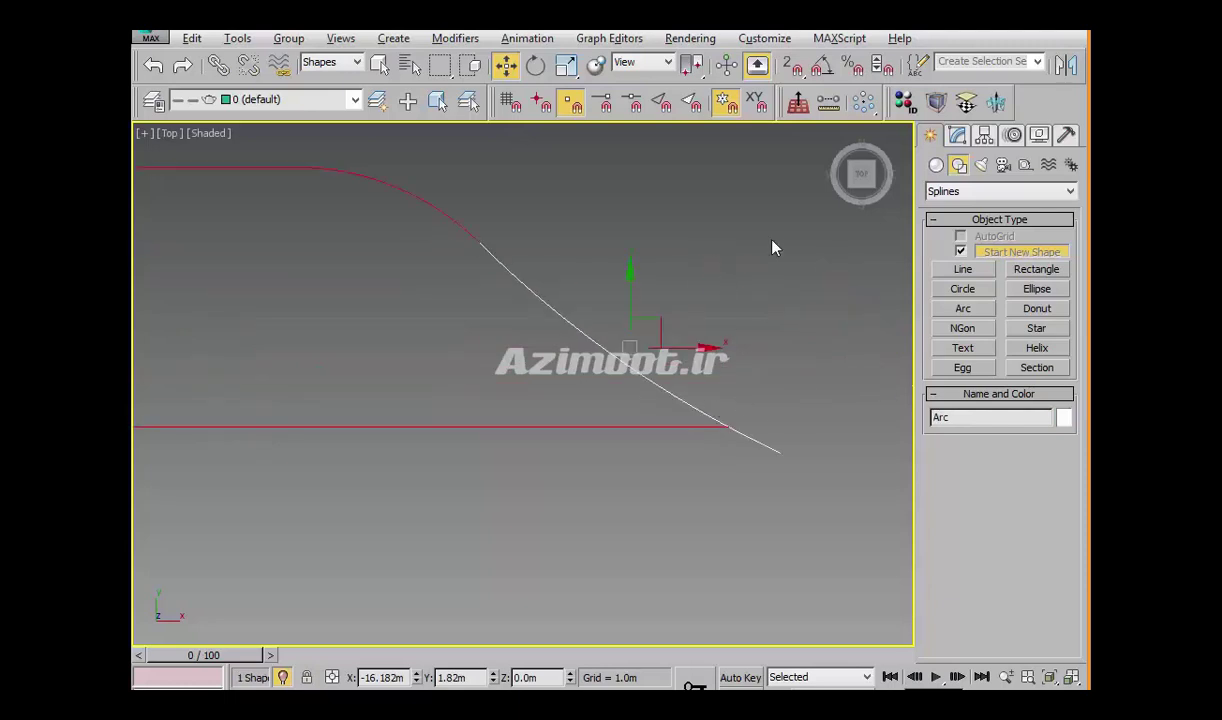
Attach every listed arc and line to the Arc spline via Attach Mult. with all selected
{"action": "left_click", "coordinate": [960, 140]}
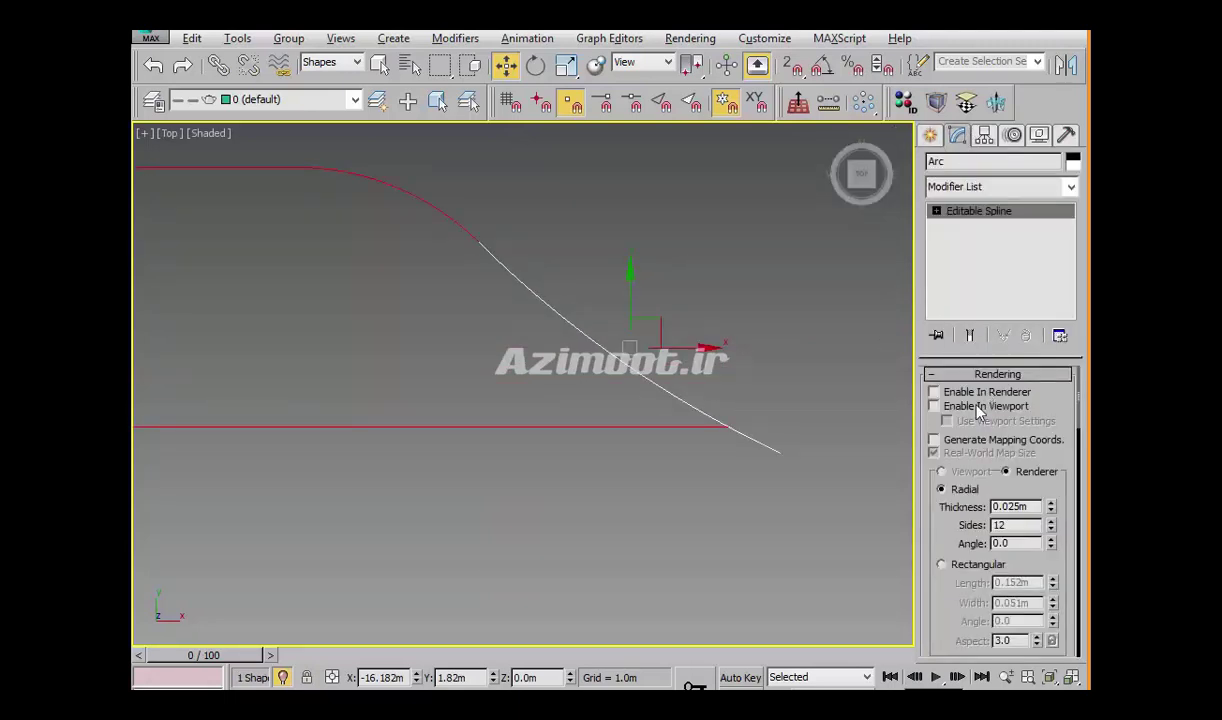
{"action": "scroll", "coordinate": [790, 437], "scroll_direction": "down", "scroll_amount": 5}
{"action": "scroll", "coordinate": [797, 445], "scroll_direction": "down", "scroll_amount": 4}
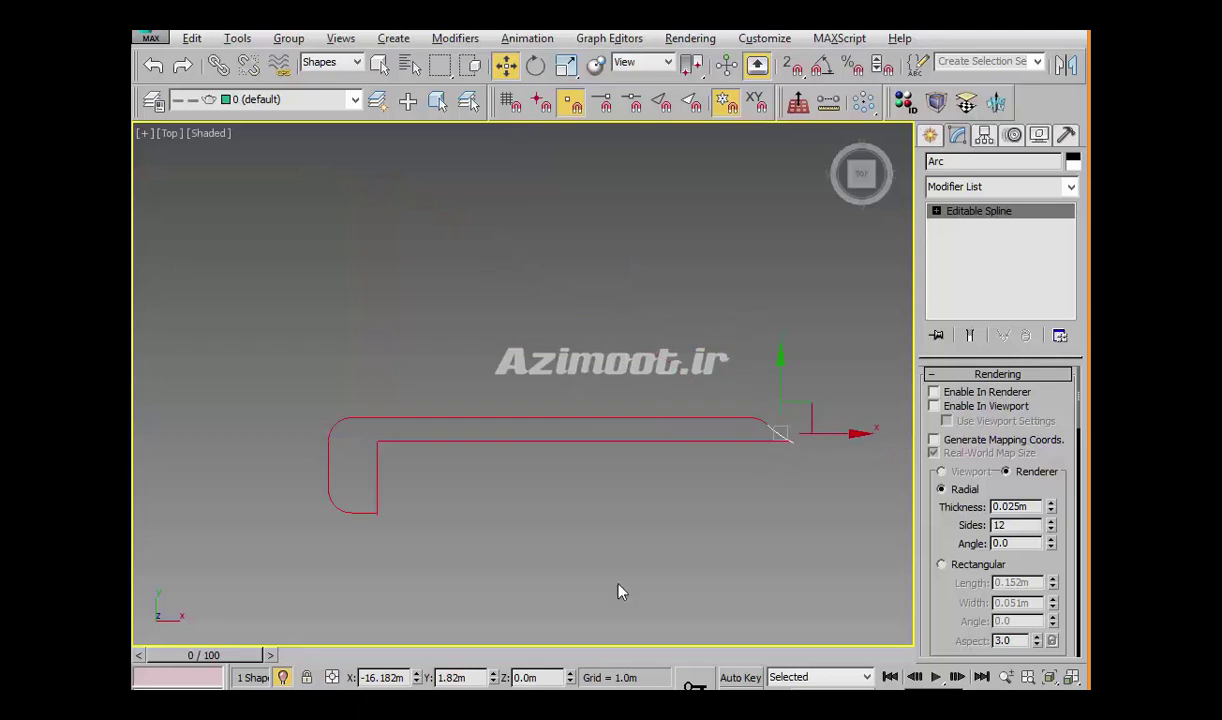
{"action": "left_click", "coordinate": [930, 374]}
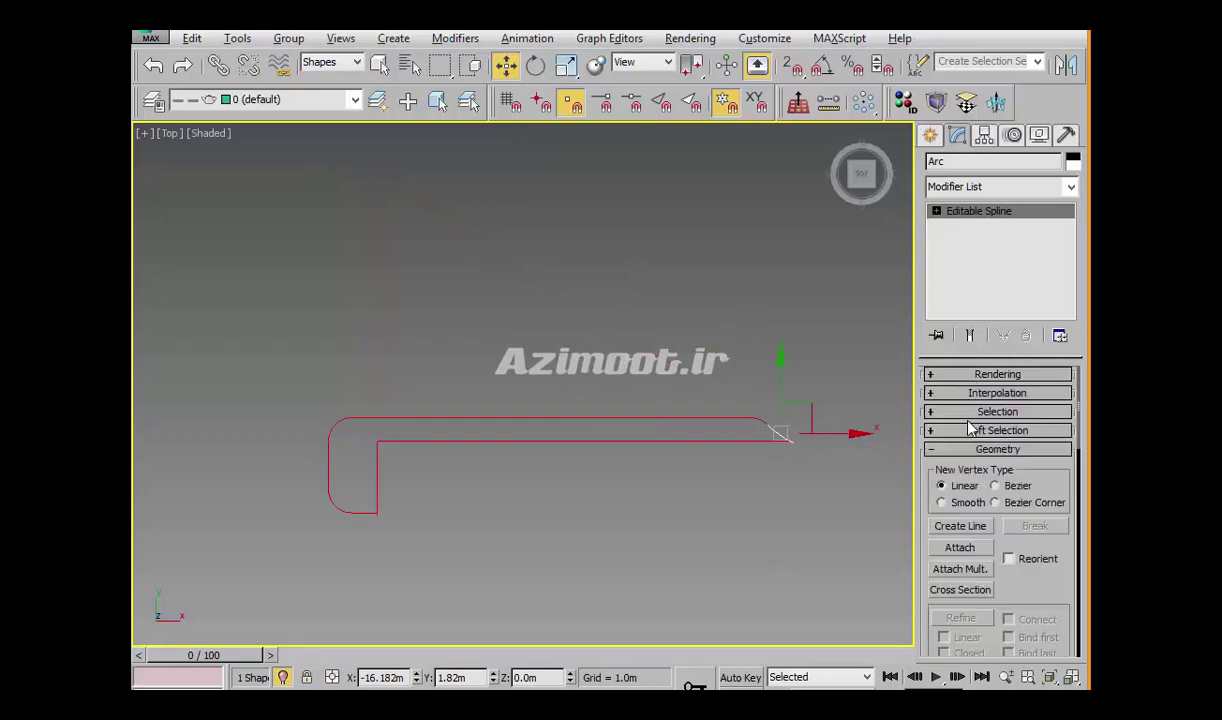
{"action": "left_click", "coordinate": [955, 570]}
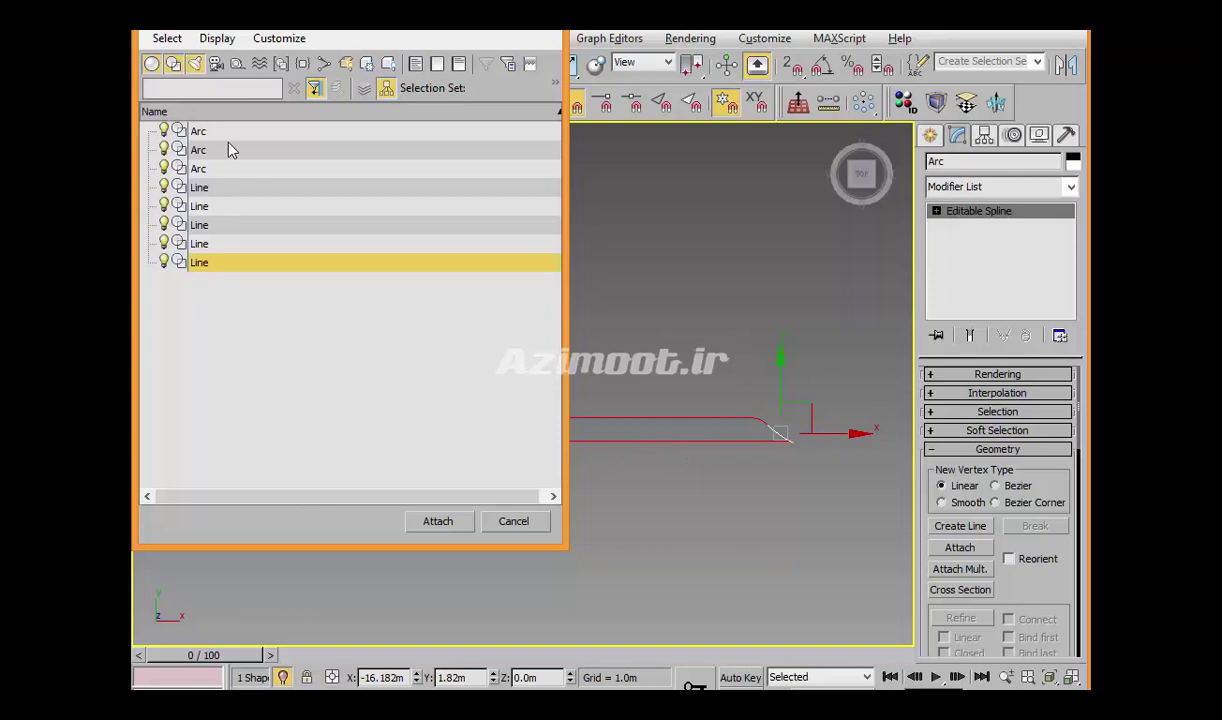
{"action": "key", "text": "ctrl+a"}
{"action": "left_click", "coordinate": [437, 521]}
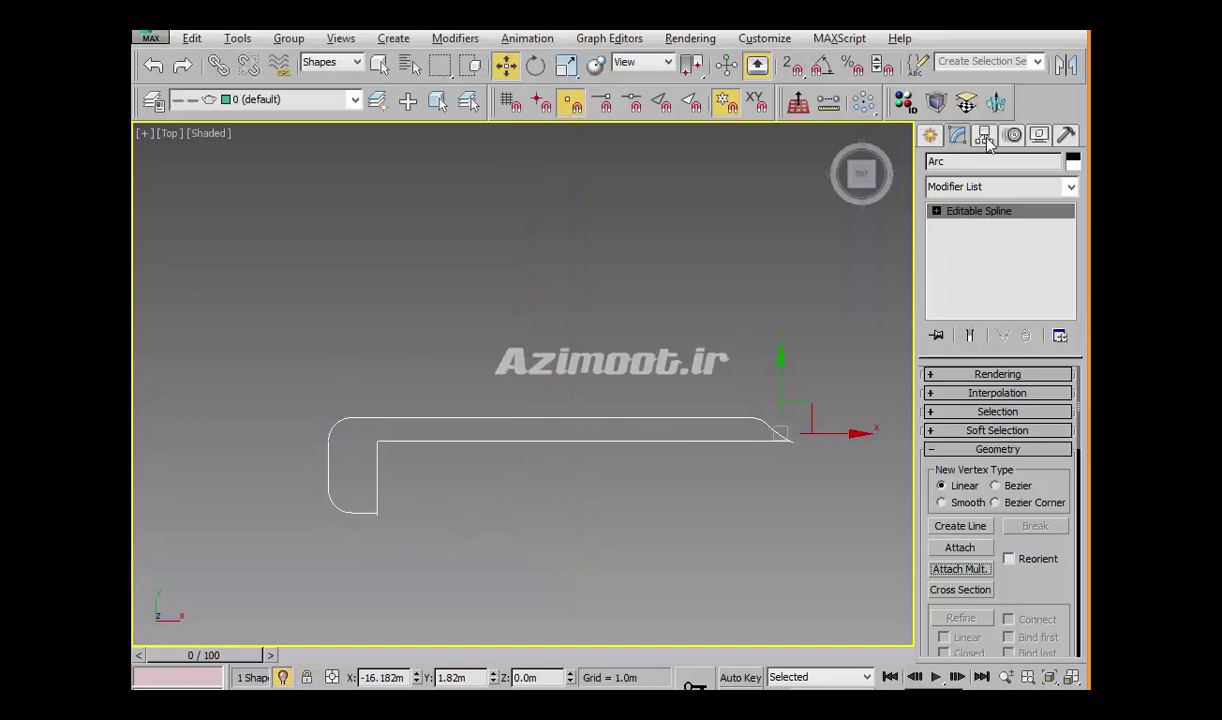
At Spline level, trim the stray stub below the outline's lower-left corner
{"action": "left_click", "coordinate": [936, 211]}
{"action": "left_click", "coordinate": [970, 226]}
{"action": "scroll", "coordinate": [826, 437], "scroll_direction": "up", "scroll_amount": 5}
{"action": "scroll", "coordinate": [826, 437], "scroll_direction": "up", "scroll_amount": 5}
{"action": "middle_click_drag", "start_coordinate": [785, 398], "coordinate": [771, 438]}
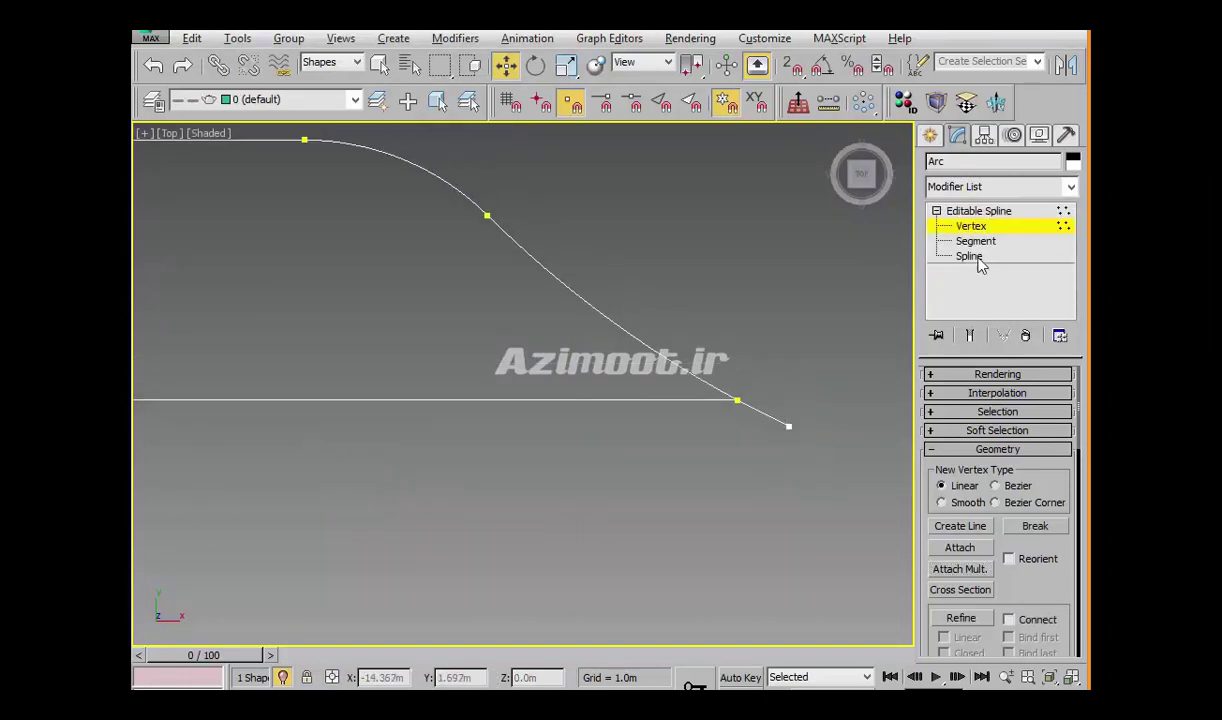
{"action": "left_click", "coordinate": [982, 262]}
{"action": "scroll", "coordinate": [990, 530], "scroll_direction": "down", "scroll_amount": 5}
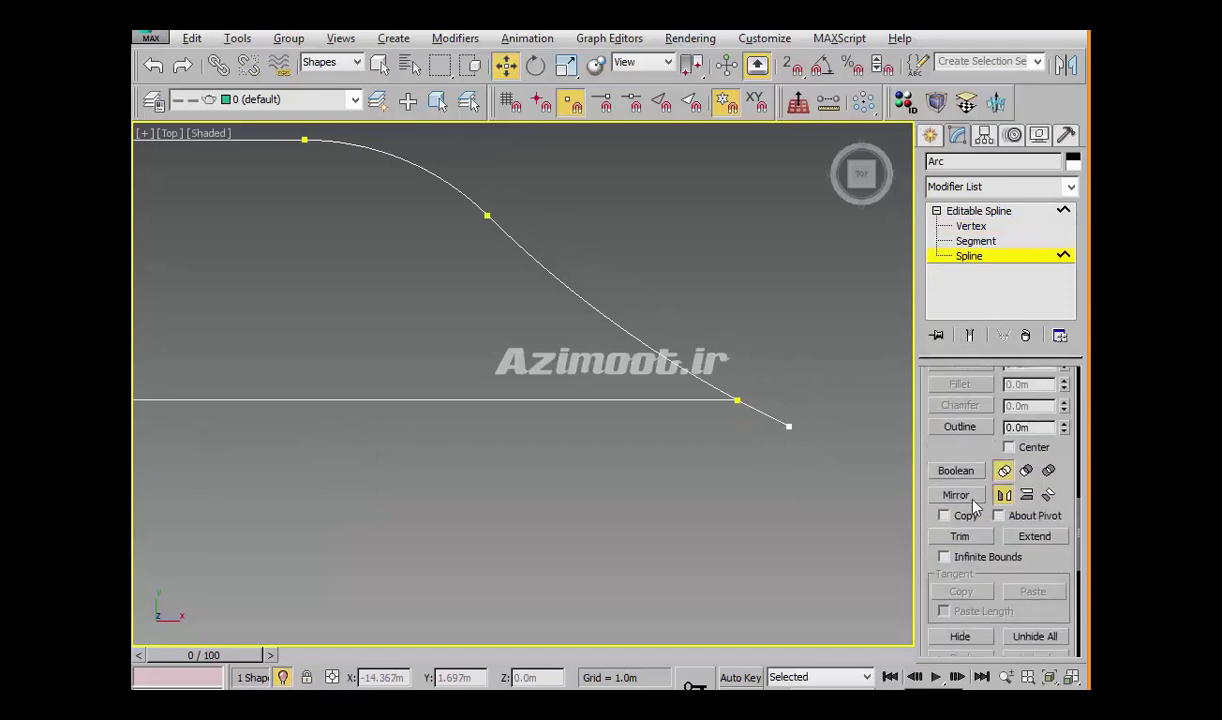
{"action": "left_click", "coordinate": [960, 537]}
{"action": "scroll", "coordinate": [760, 412], "scroll_direction": "down", "scroll_amount": 3}
{"action": "scroll", "coordinate": [432, 457], "scroll_direction": "down", "scroll_amount": 2}
{"action": "scroll", "coordinate": [366, 466], "scroll_direction": "up", "scroll_amount": 3}
{"action": "scroll", "coordinate": [370, 470], "scroll_direction": "up", "scroll_amount": 3}
{"action": "left_click", "coordinate": [361, 470]}
{"action": "scroll", "coordinate": [410, 477], "scroll_direction": "down", "scroll_amount": 3}
Select all of the Arc's vertices and weld them with a 0.1m threshold
{"action": "key", "text": "w"}
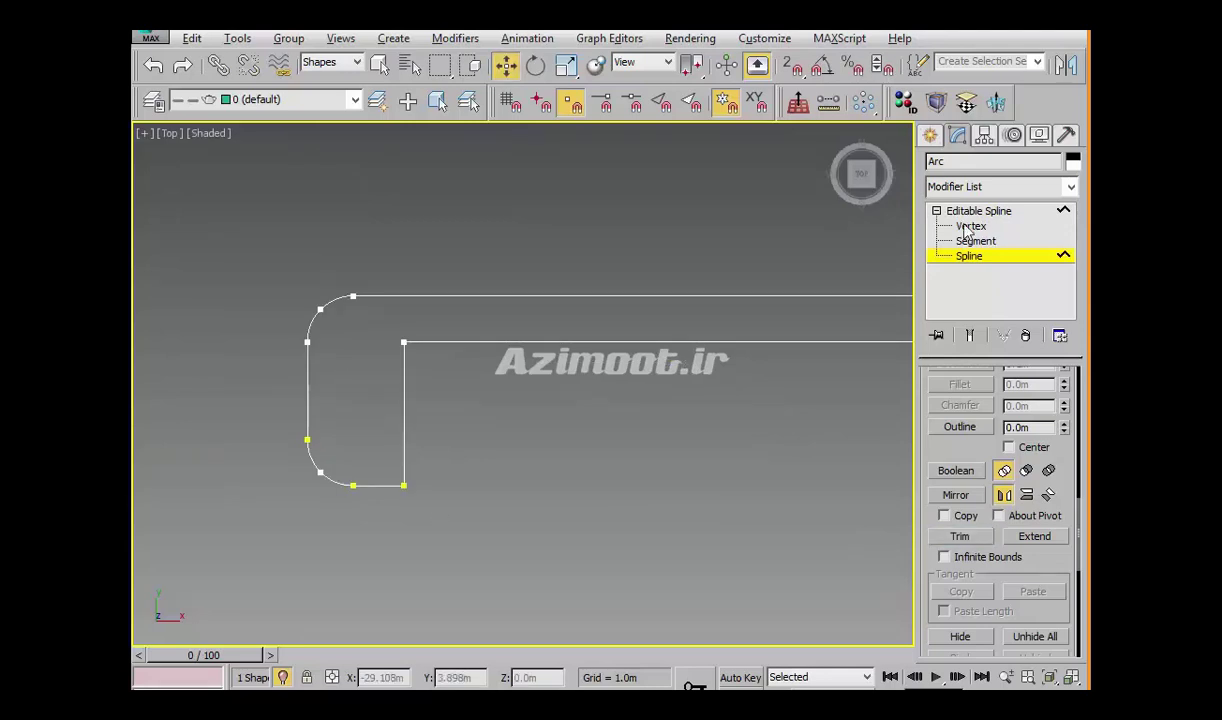
{"action": "key", "text": "1"}
{"action": "scroll", "coordinate": [400, 395], "scroll_direction": "down", "scroll_amount": 2}
{"action": "scroll", "coordinate": [342, 390], "scroll_direction": "down", "scroll_amount": 2}
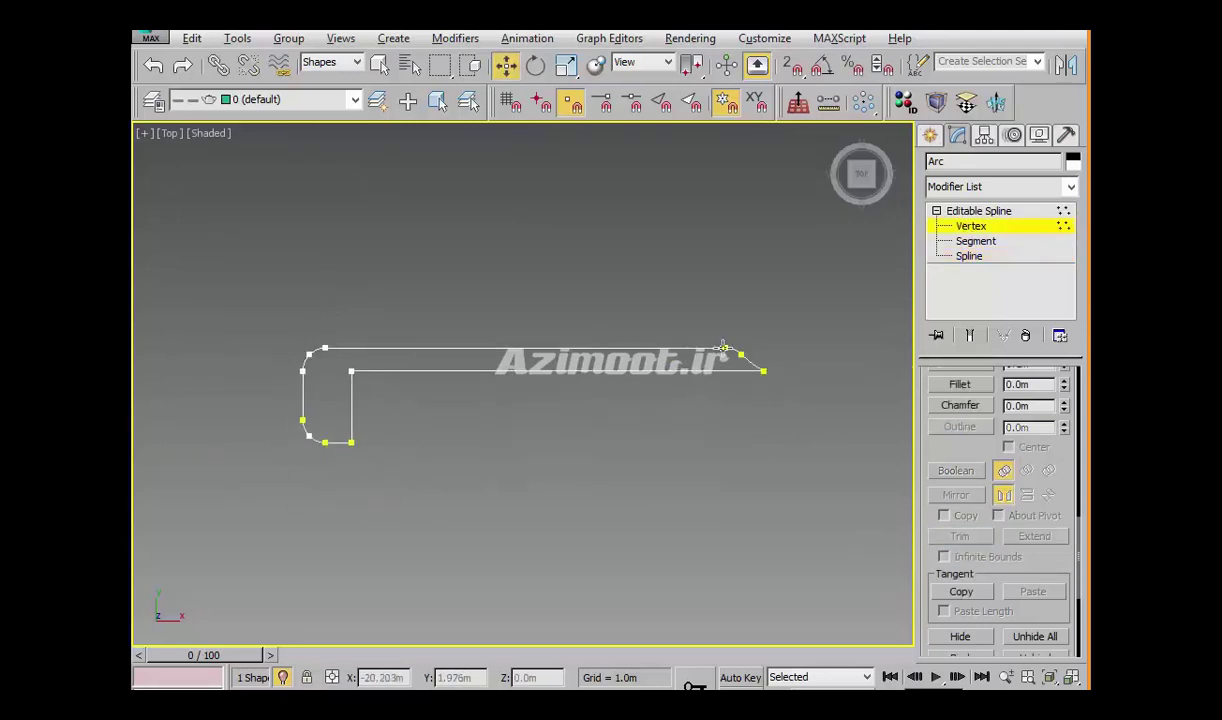
{"action": "scroll", "coordinate": [335, 428], "scroll_direction": "up", "scroll_amount": 2}
{"action": "left_click", "coordinate": [366, 451]}
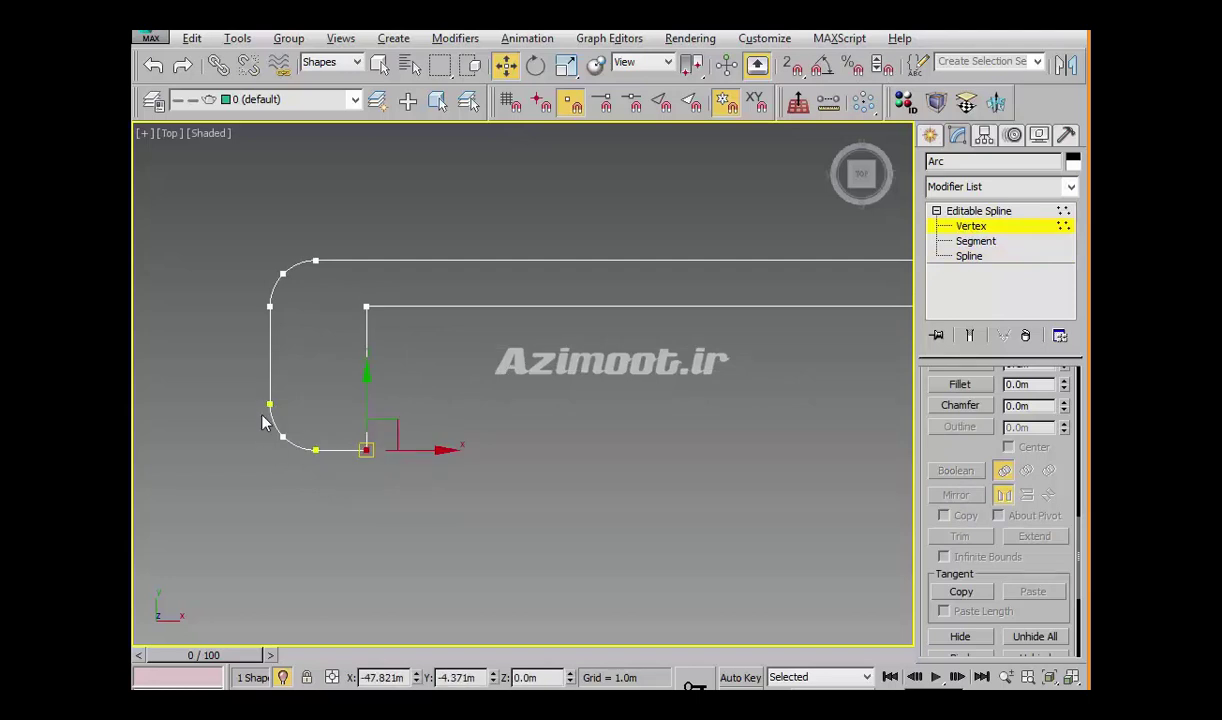
{"action": "scroll", "coordinate": [314, 503], "scroll_direction": "down", "scroll_amount": 1}
{"action": "scroll", "coordinate": [322, 506], "scroll_direction": "down", "scroll_amount": 1}
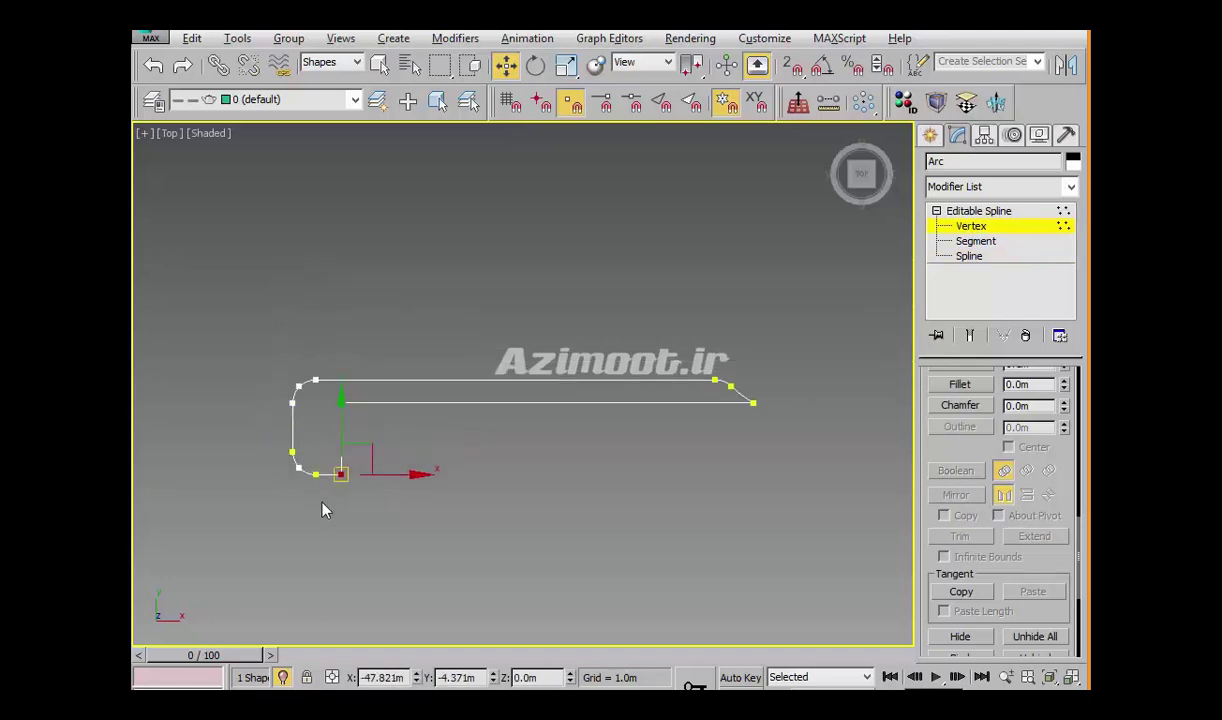
{"action": "key", "text": "ctrl+a"}
{"action": "scroll", "coordinate": [977, 437], "scroll_direction": "up", "scroll_amount": 3}
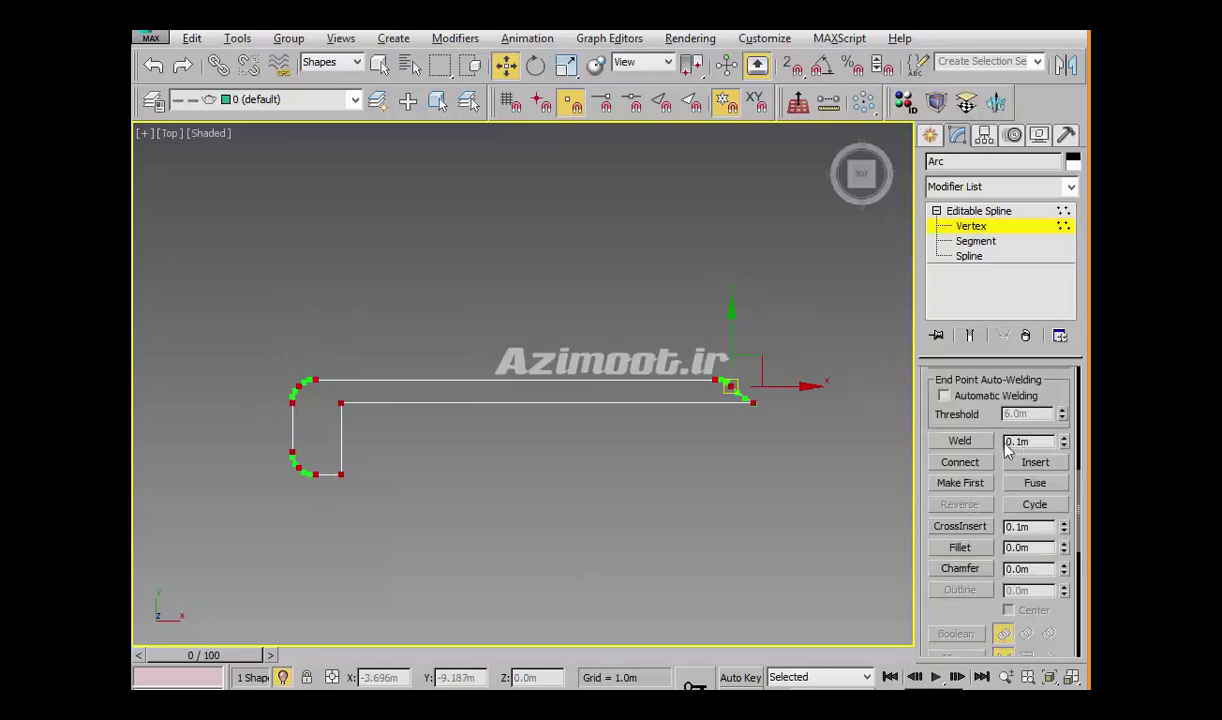
{"action": "left_click", "coordinate": [960, 441]}
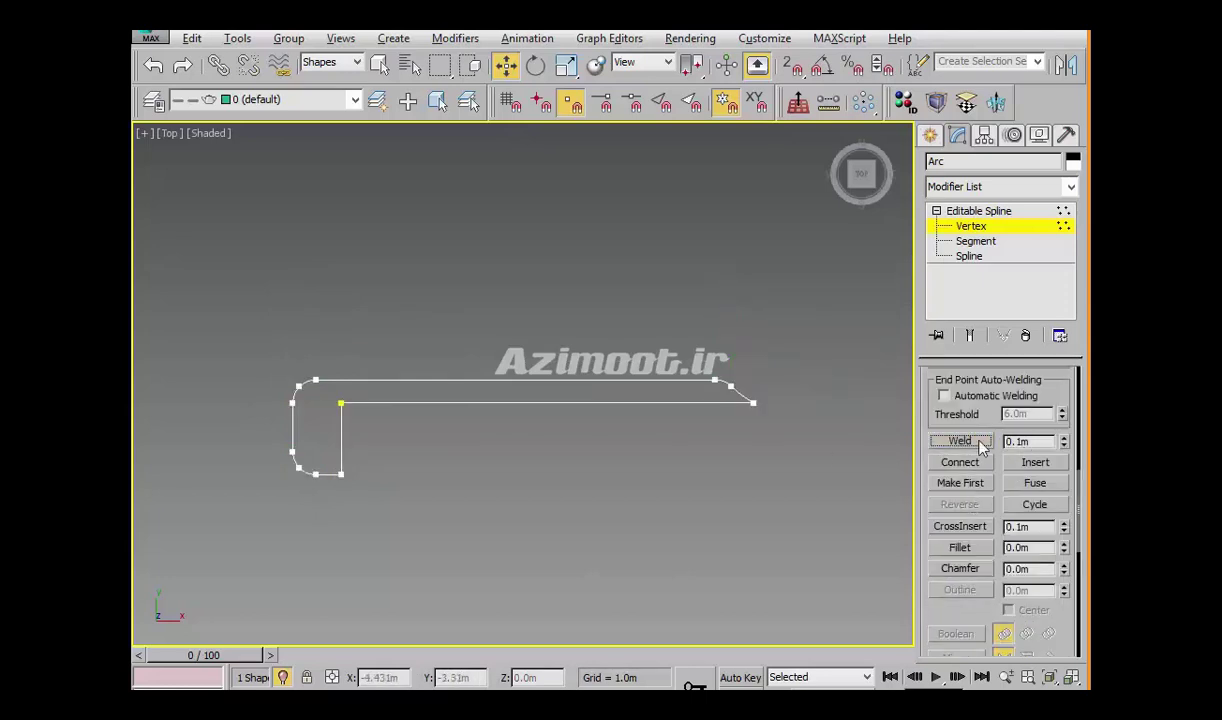
{"action": "double_click", "coordinate": [1018, 441]}
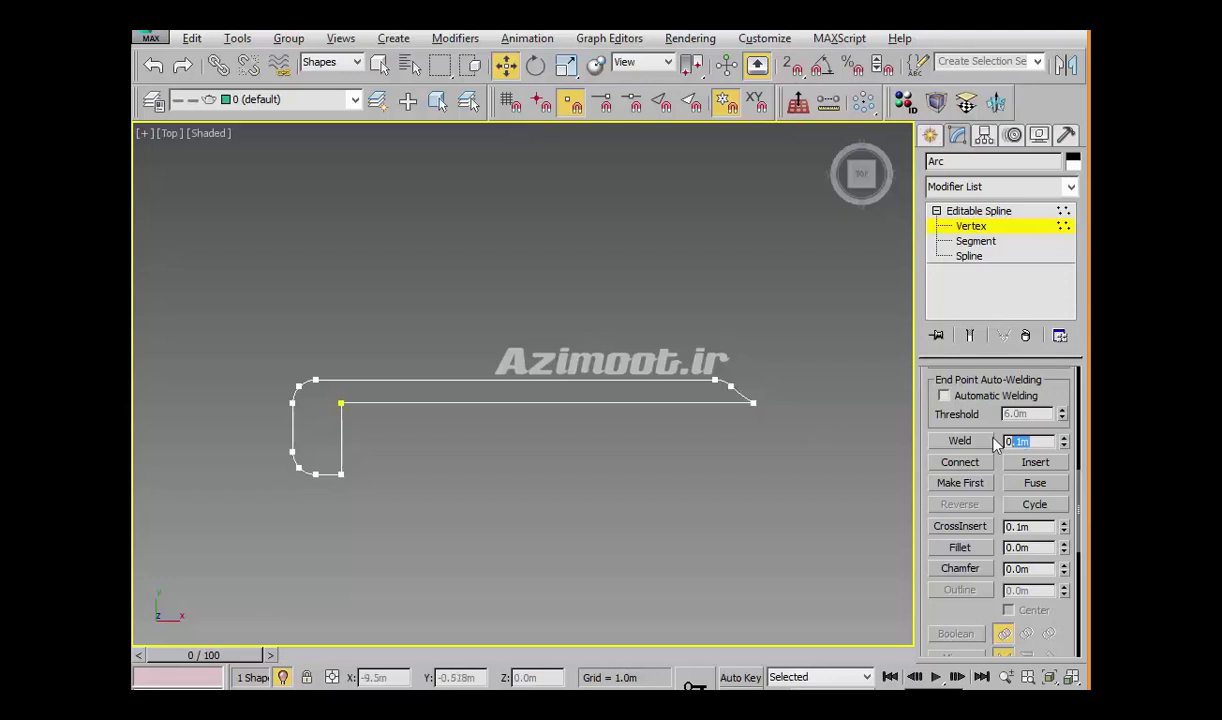
{"action": "scroll", "coordinate": [740, 406], "scroll_direction": "up", "scroll_amount": 1}
{"action": "scroll", "coordinate": [740, 408], "scroll_direction": "up", "scroll_amount": 3}
{"action": "scroll", "coordinate": [836, 478], "scroll_direction": "down", "scroll_amount": 4}
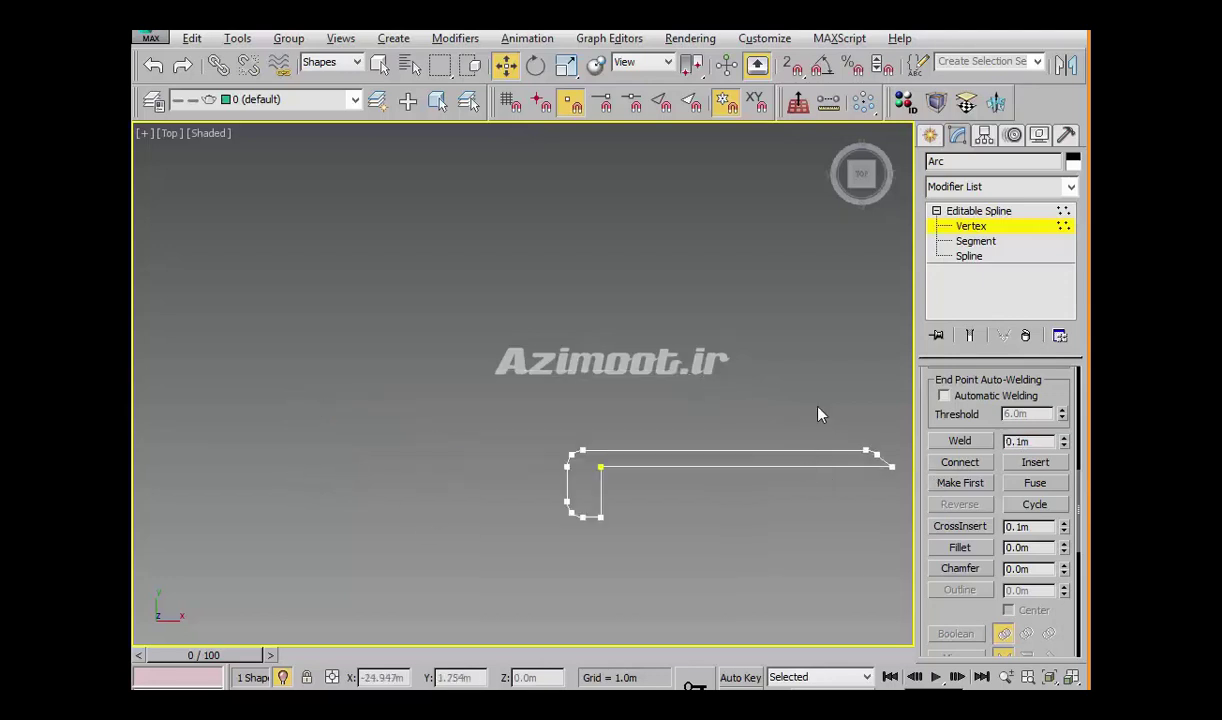
Extrude the red arc outline to a -0.01m thickness with the rest of the building visible
{"action": "left_click", "coordinate": [945, 100]}
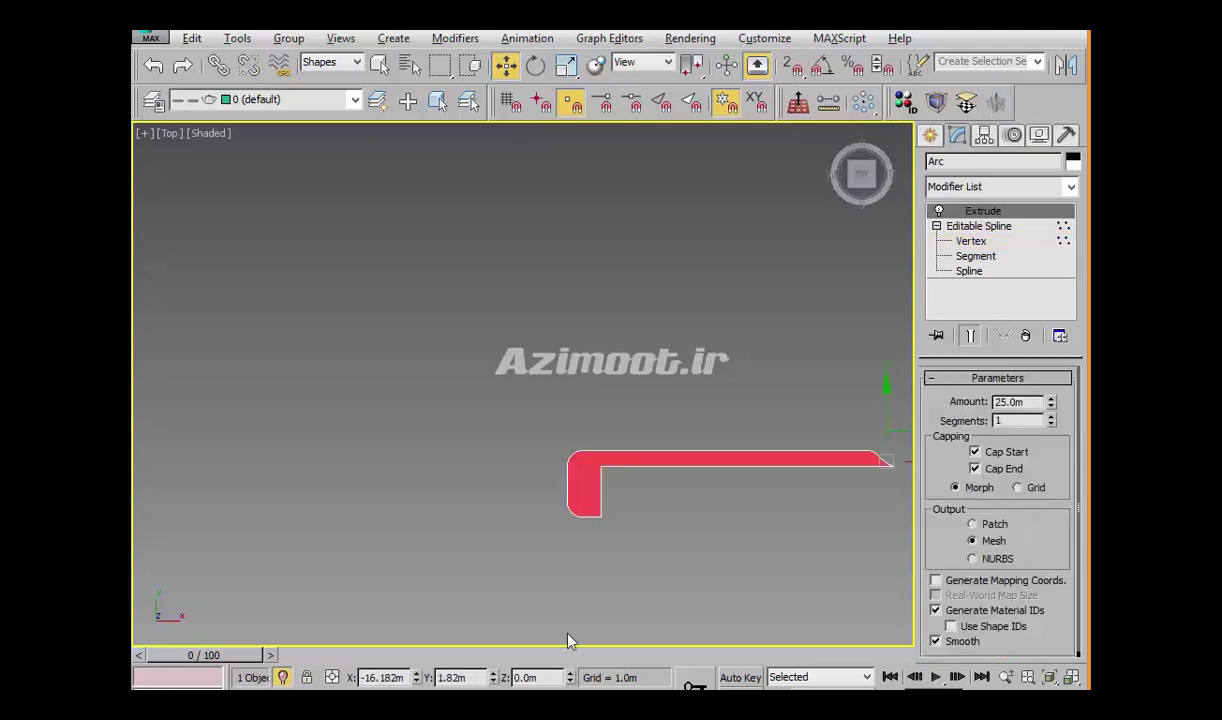
{"action": "left_click", "coordinate": [282, 678]}
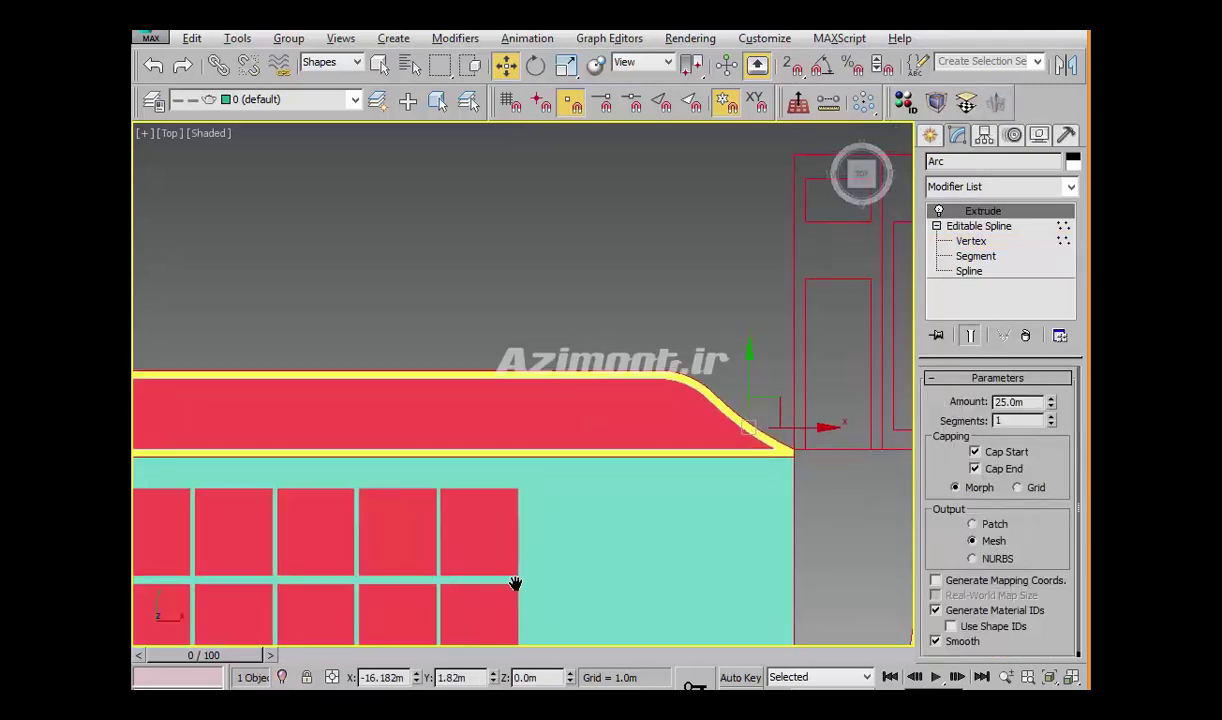
{"action": "double_click", "coordinate": [1027, 403]}
{"action": "type", "text": "-0.01"}
{"action": "key", "text": "Return"}
Lower the thin red roof-edge sheet slightly below the roof and return to the Top view
{"action": "scroll", "coordinate": [754, 325], "scroll_direction": "down", "scroll_amount": 2}
{"action": "middle_click_drag", "start_coordinate": [718, 396], "coordinate": [735, 328], "text": "alt"}
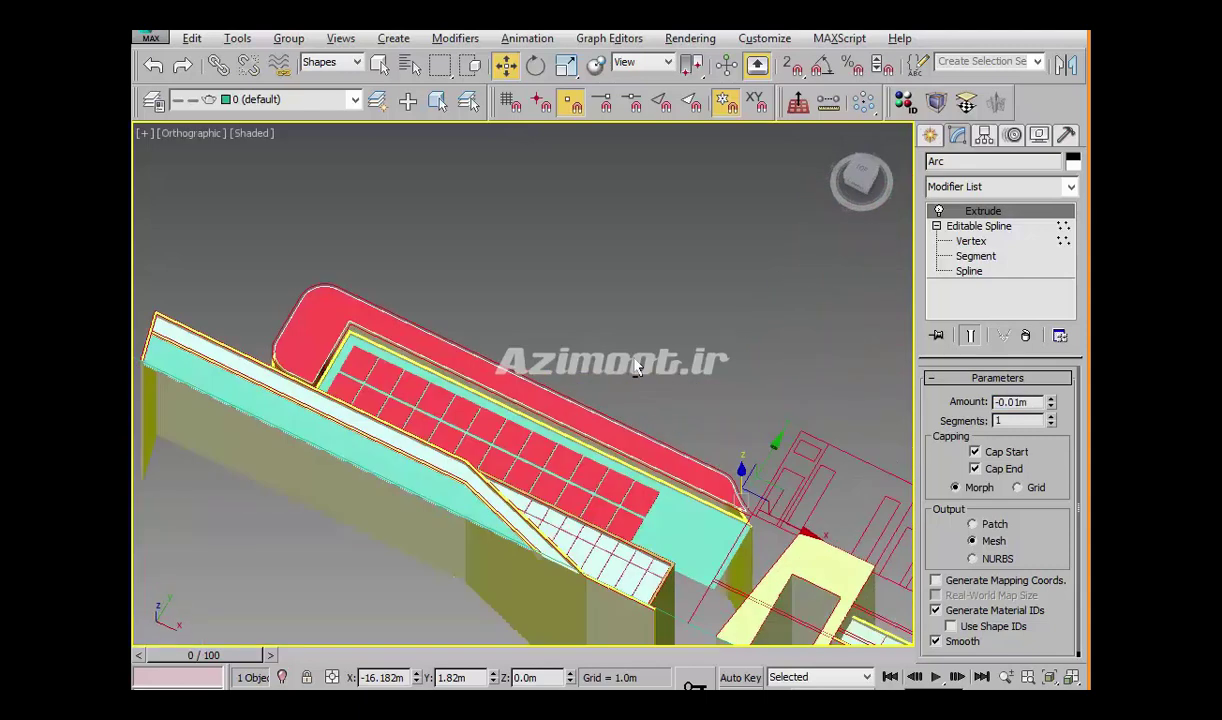
{"action": "left_click_drag", "start_coordinate": [707, 305], "coordinate": [709, 378]}
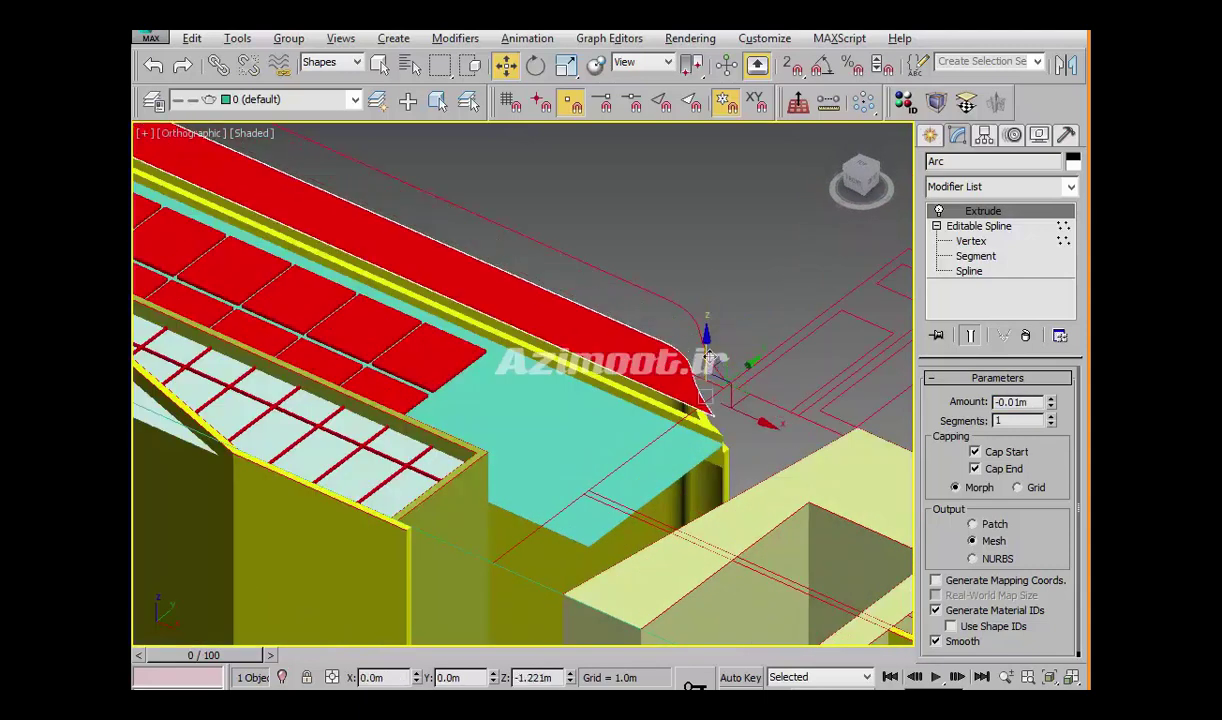
{"action": "mouse_move", "coordinate": [726, 374]}
{"action": "middle_mouse_down", "text": "alt"}
{"action": "mouse_move", "coordinate": [643, 368]}
{"action": "mouse_move", "coordinate": [697, 470]}
{"action": "middle_mouse_up", "text": "alt"}
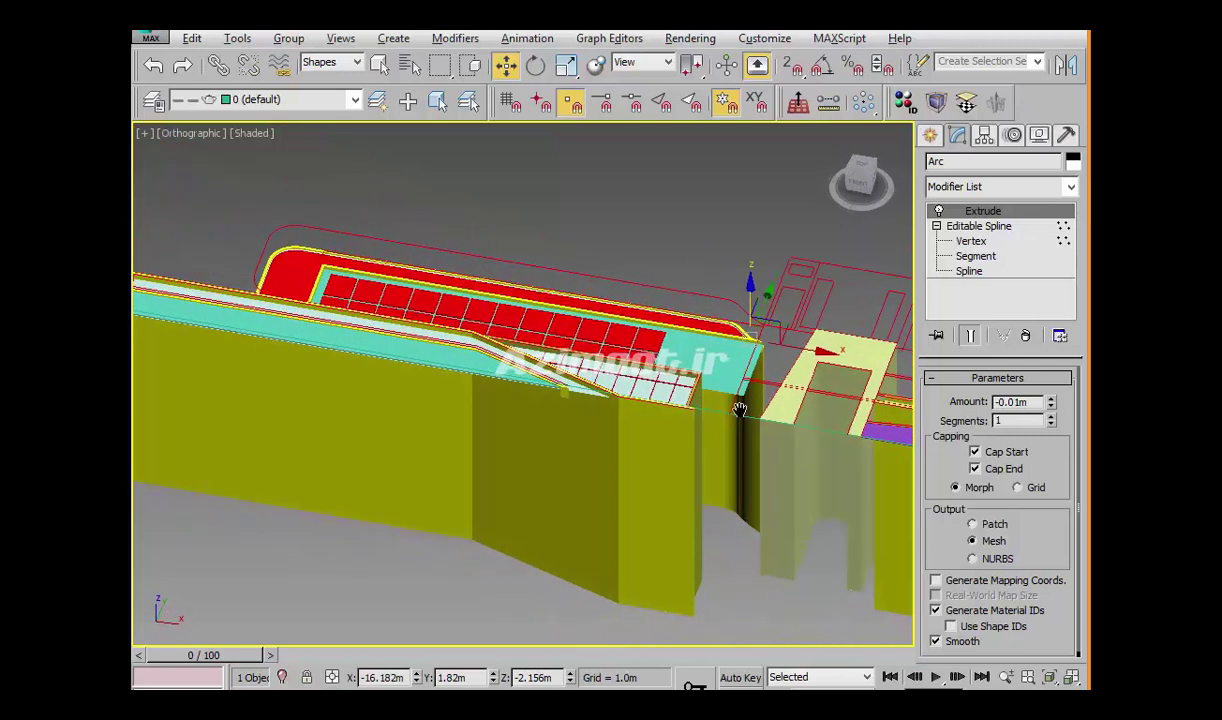
{"action": "key", "text": "t"}
{"action": "left_click", "coordinate": [930, 135]}
Draw a snapped rectangle around the top of the pale-yellow pillar
{"action": "left_click", "coordinate": [1037, 270]}
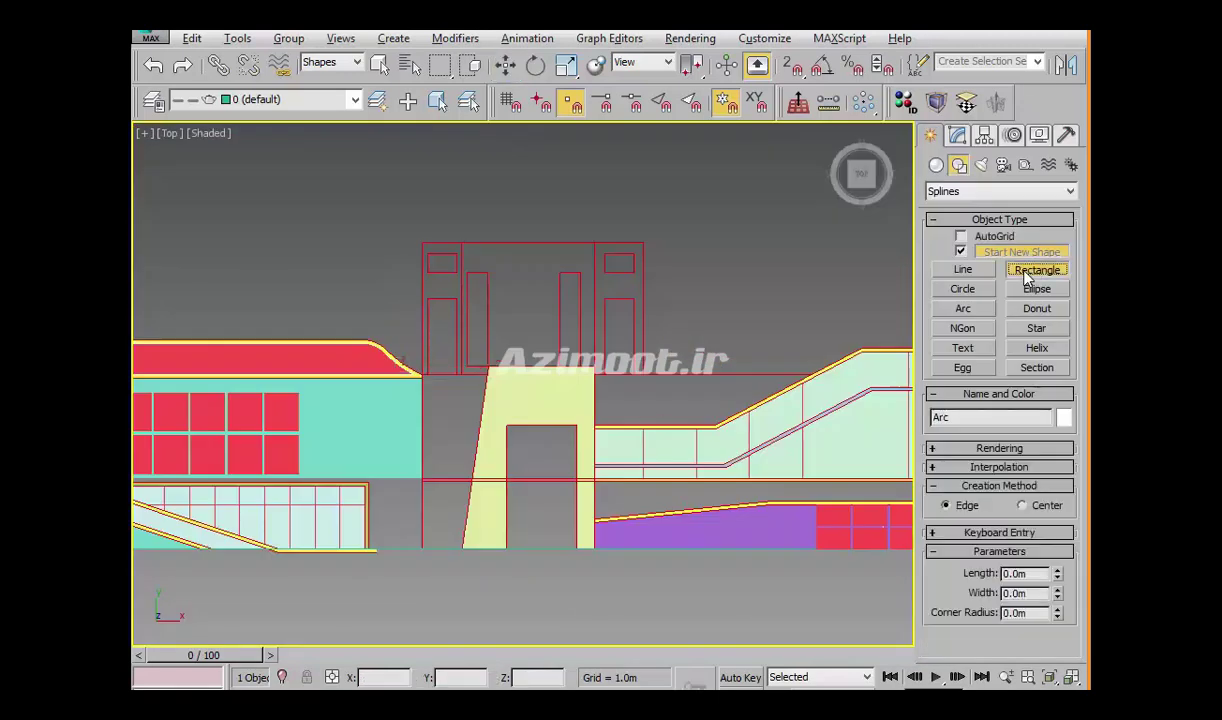
{"action": "key", "text": "s"}
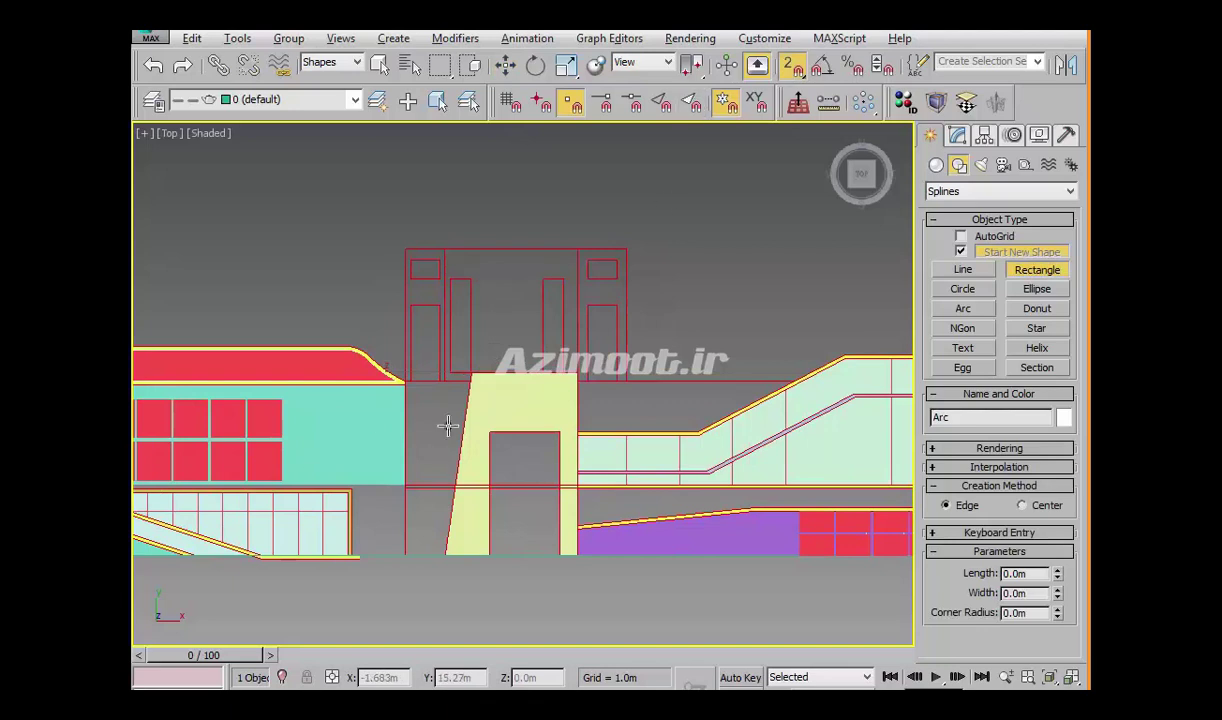
{"action": "left_click_drag", "start_coordinate": [473, 484], "coordinate": [570, 385]}
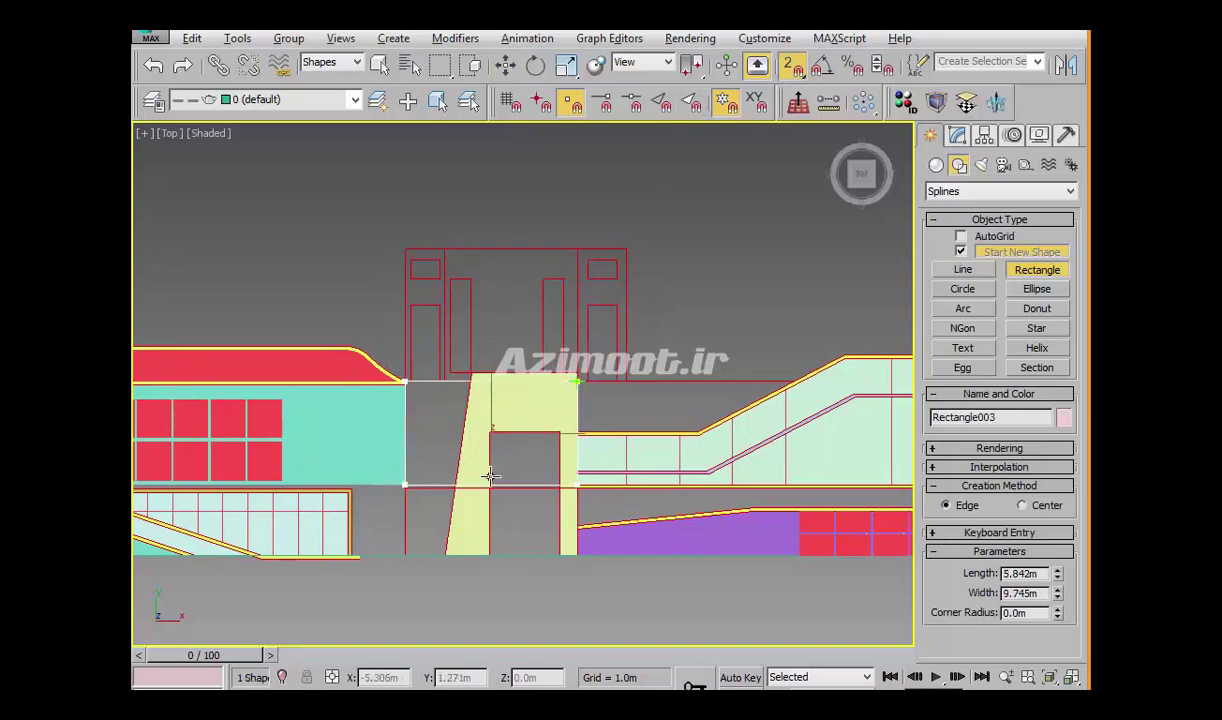
{"action": "scroll", "coordinate": [453, 491], "scroll_direction": "up", "scroll_amount": 3}
{"action": "scroll", "coordinate": [490, 477], "scroll_direction": "up", "scroll_amount": 1}
{"action": "key", "text": "w"}
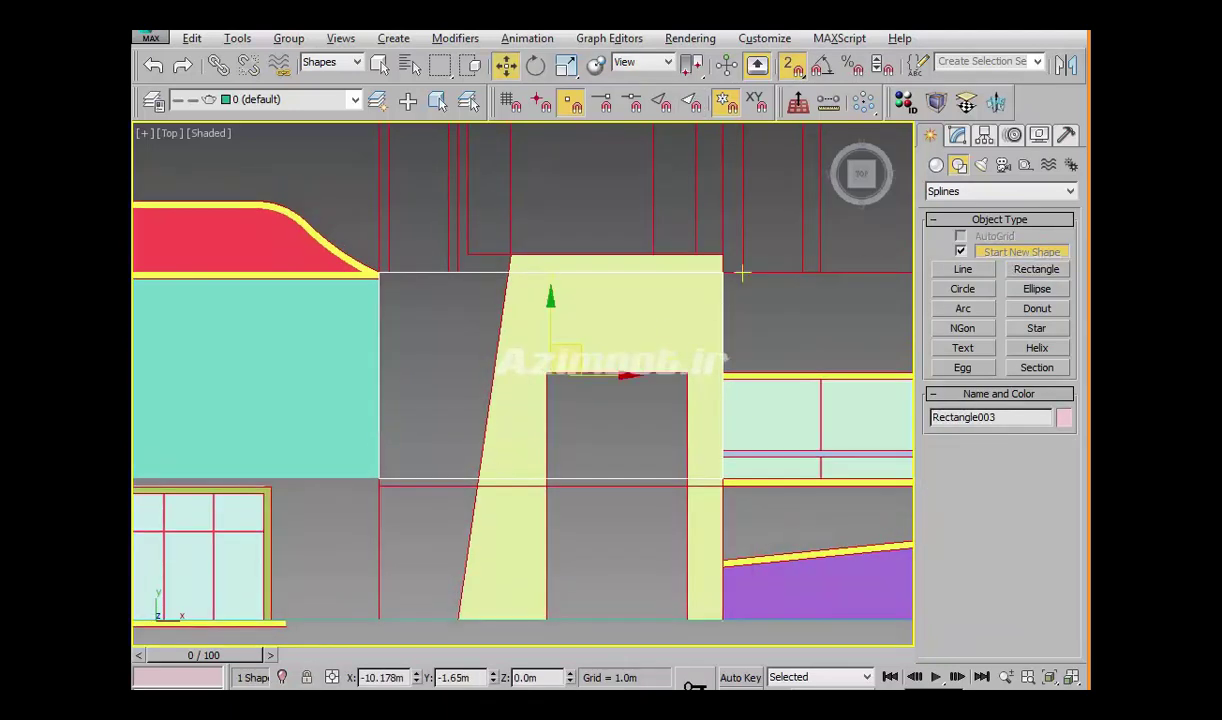
Convert the rectangle to an editable spline and select it at Spline level
{"action": "left_click", "coordinate": [957, 135]}
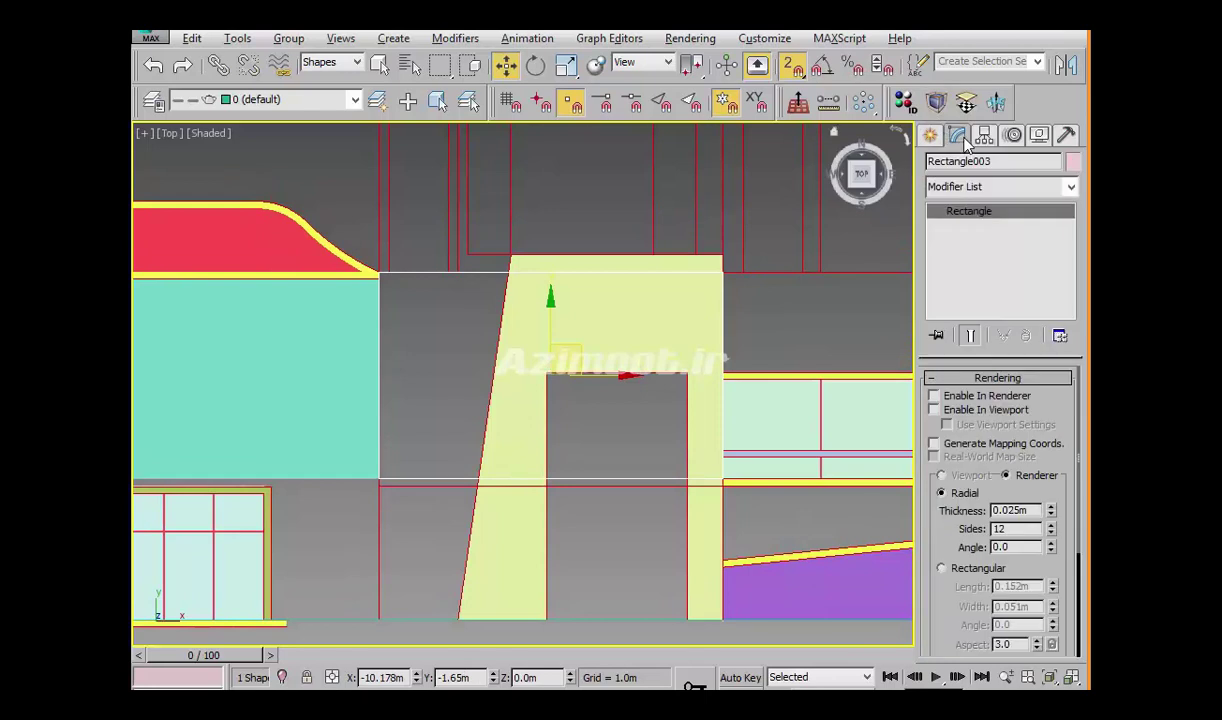
{"action": "right_click", "coordinate": [988, 300]}
{"action": "left_click", "coordinate": [1040, 414]}
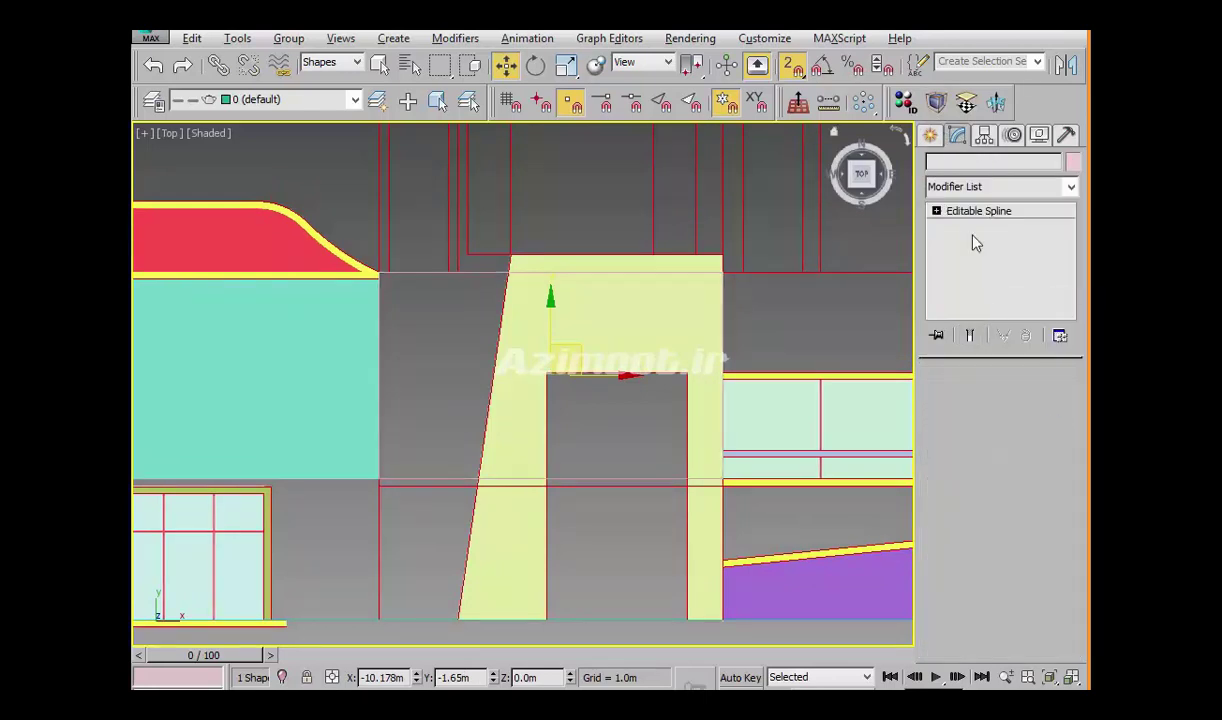
{"action": "left_click", "coordinate": [937, 212]}
{"action": "left_click", "coordinate": [968, 256]}
{"action": "left_click", "coordinate": [702, 323]}
{"action": "scroll", "coordinate": [950, 420], "scroll_direction": "down", "scroll_amount": 3}
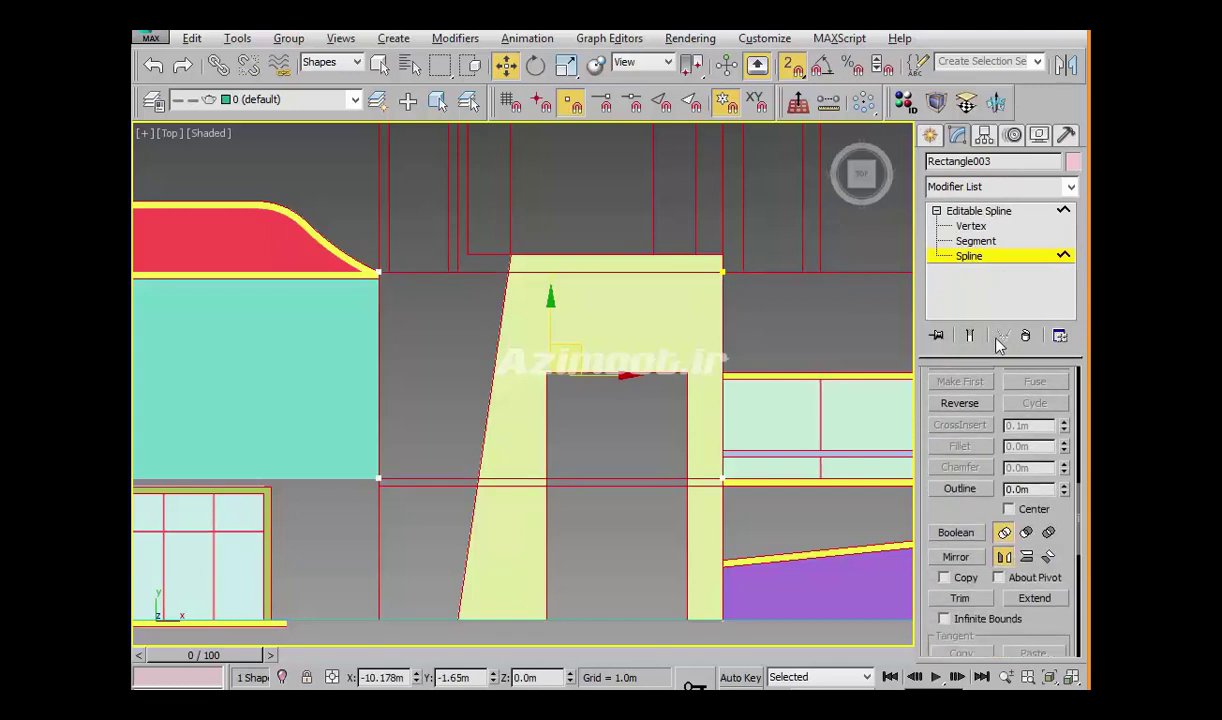
{"action": "left_click_drag", "start_coordinate": [1041, 488], "coordinate": [1003, 489]}
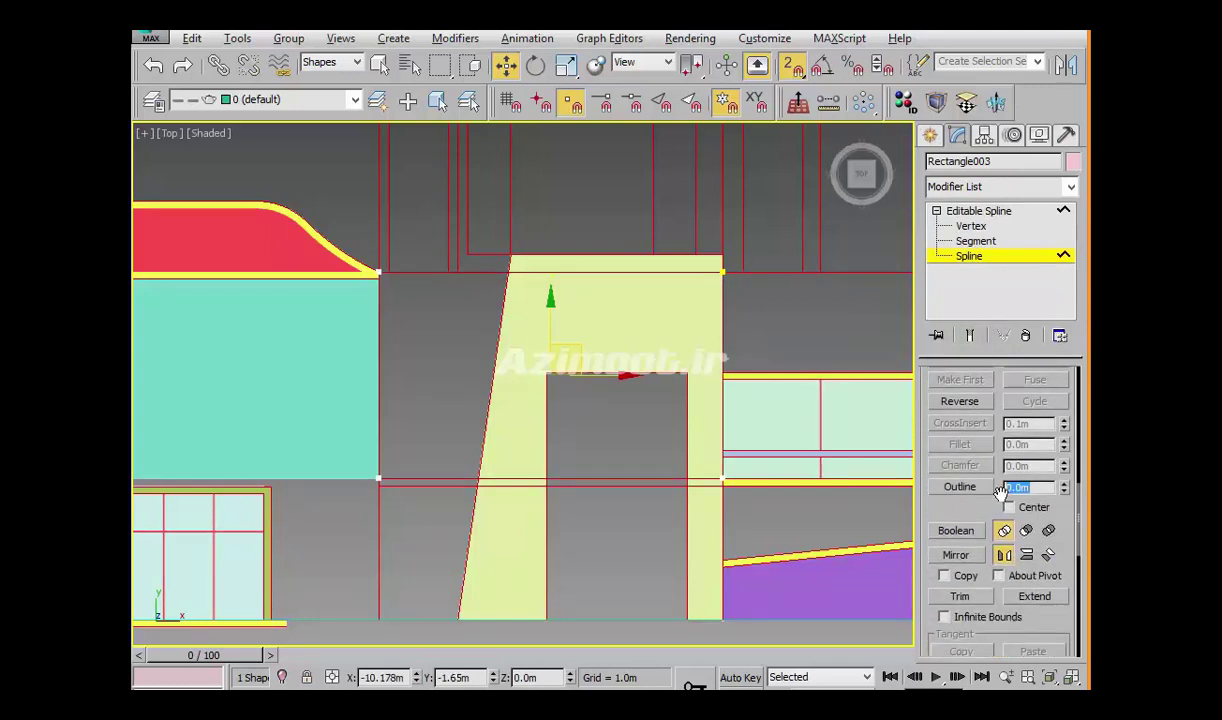
{"action": "left_click", "coordinate": [931, 138]}
{"action": "middle_click_drag", "start_coordinate": [586, 427], "coordinate": [580, 370], "text": "alt"}
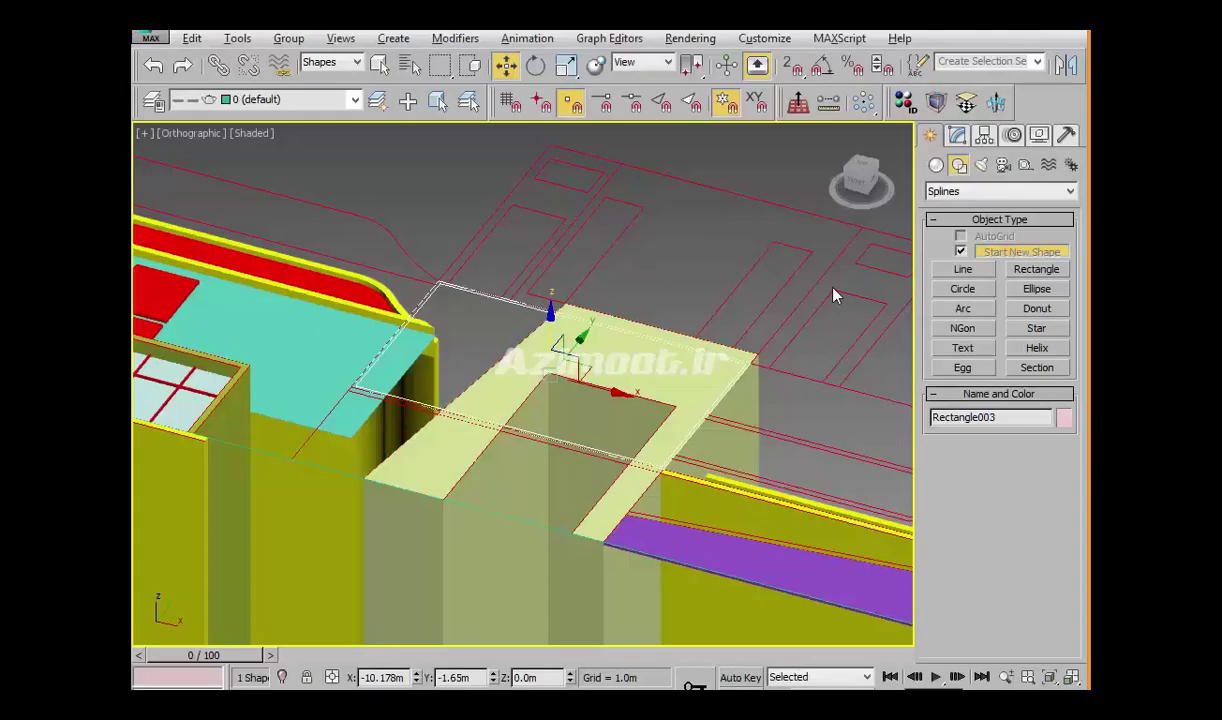
Extrude Rectangle003 to -10m into a box
{"action": "middle_click_drag", "start_coordinate": [685, 384], "coordinate": [707, 395], "text": "alt"}
{"action": "left_click", "coordinate": [957, 134]}
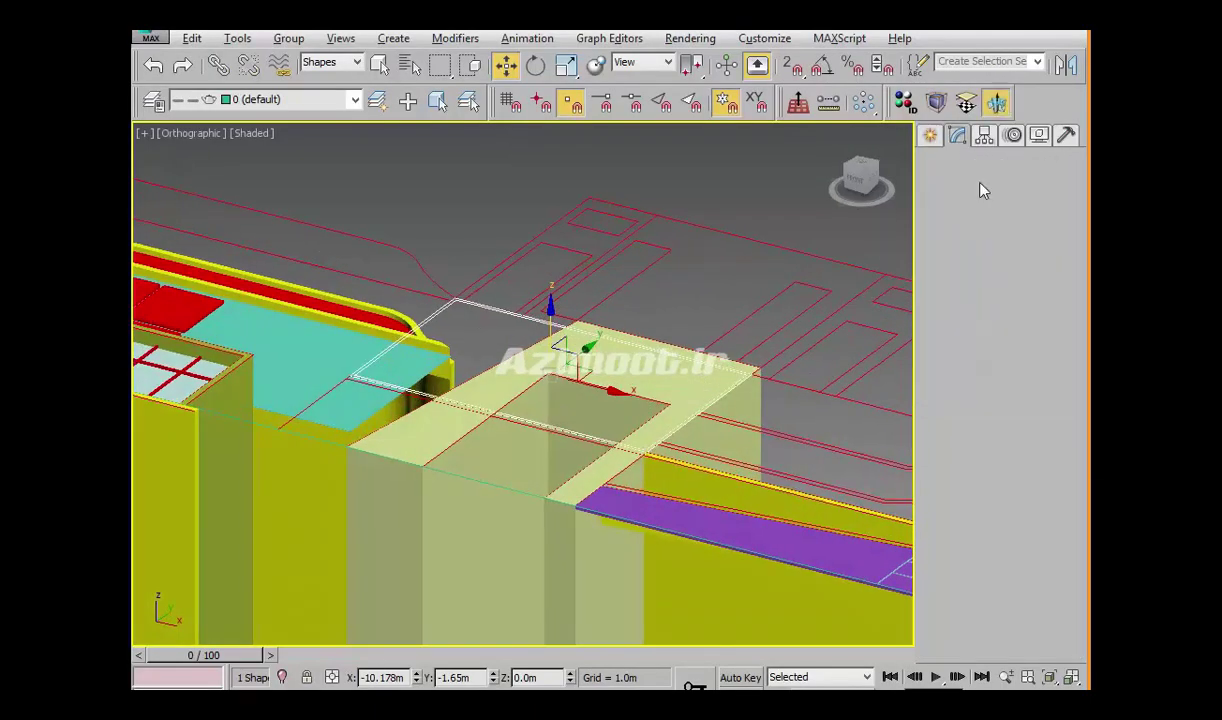
{"action": "left_click", "coordinate": [1000, 186]}
{"action": "left_click_drag", "start_coordinate": [1052, 410], "coordinate": [1047, 474]}
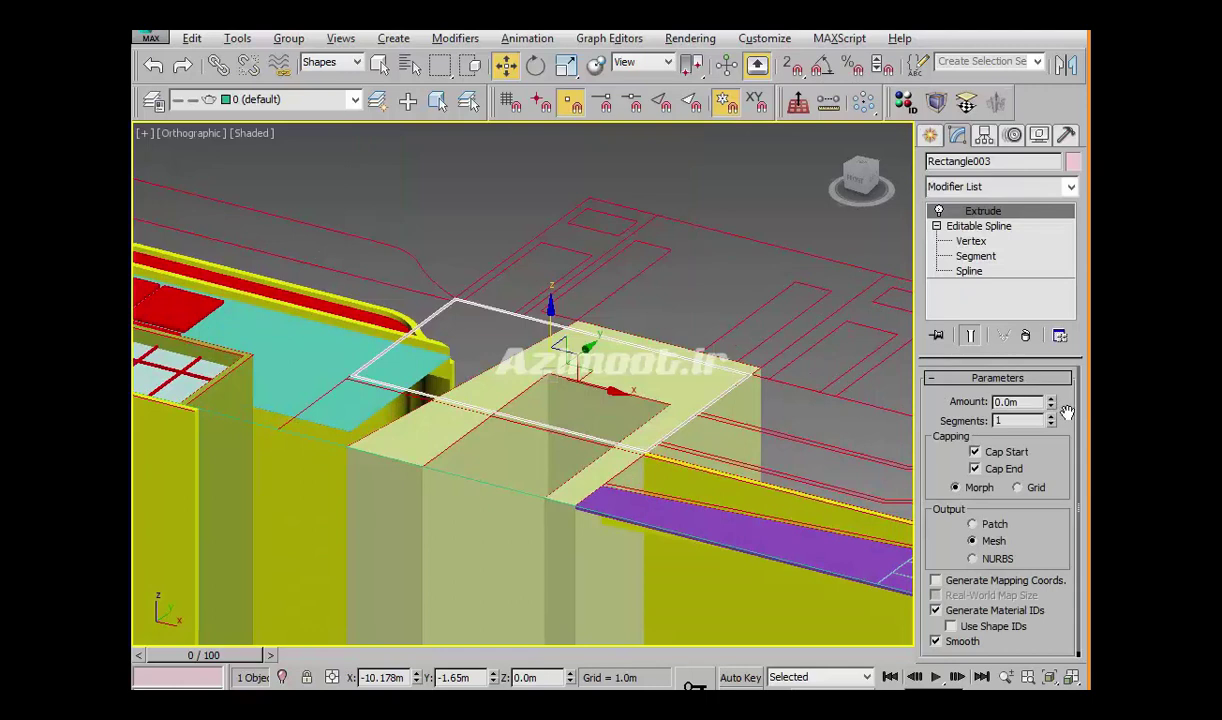
{"action": "double_click", "coordinate": [1013, 401]}
{"action": "type", "text": "-26"}
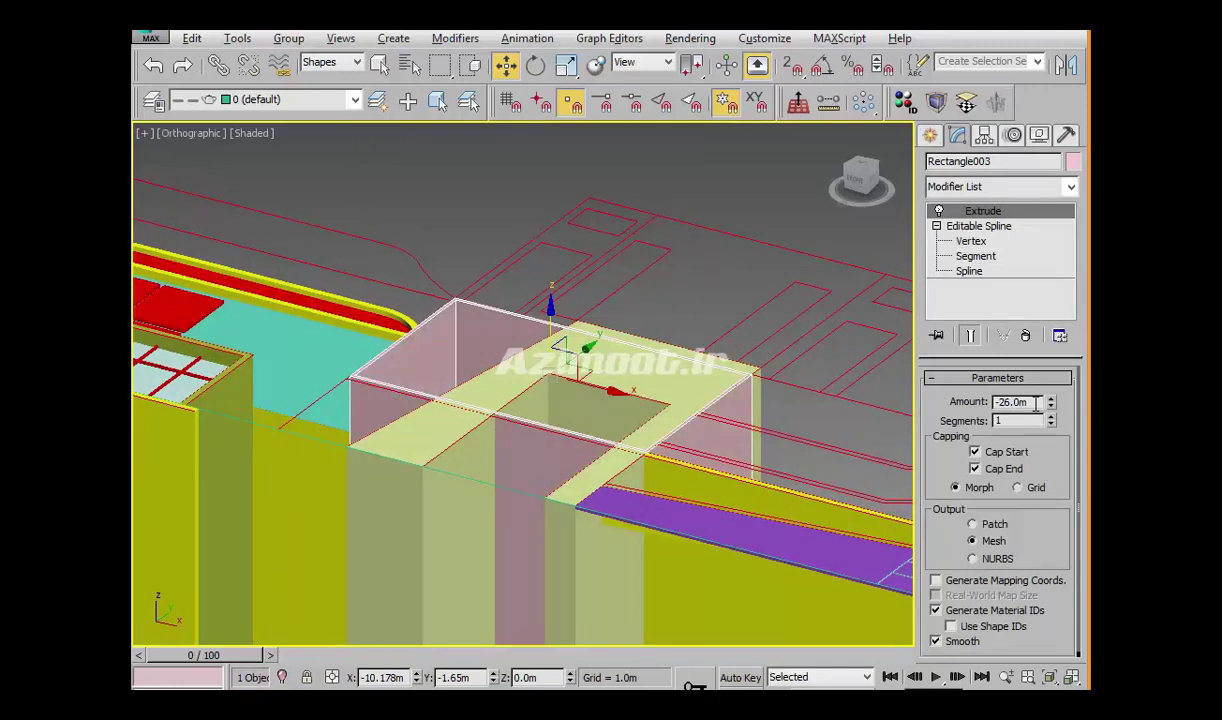
{"action": "type", "text": "-10"}
{"action": "key", "text": "Return"}
{"action": "mouse_move", "coordinate": [593, 388]}
{"action": "middle_mouse_down", "text": "alt"}
{"action": "mouse_move", "coordinate": [655, 440]}
{"action": "mouse_move", "coordinate": [644, 395]}
{"action": "mouse_move", "coordinate": [545, 461]}
{"action": "middle_mouse_up", "text": "alt"}
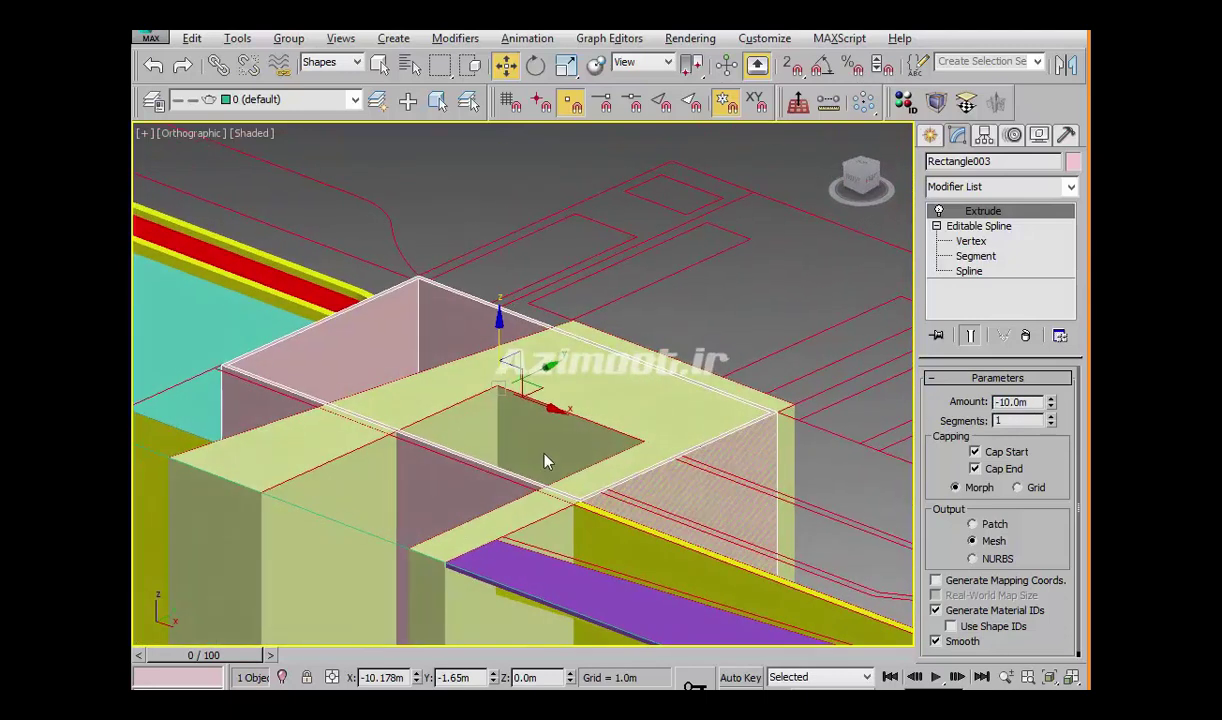
Lower the box to Z -1.0m and orbit to inspect the walls and opening
{"action": "double_click", "coordinate": [549, 676]}
{"action": "type", "text": "1"}
{"action": "key", "text": "Return"}
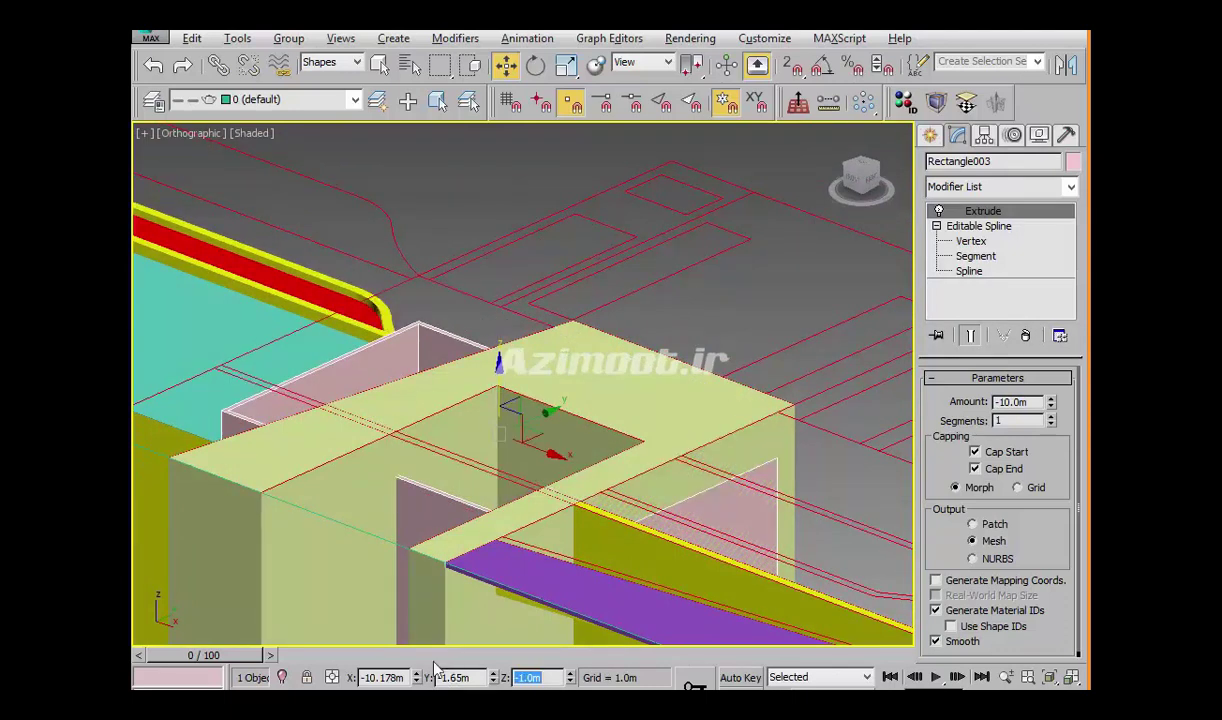
{"action": "mouse_move", "coordinate": [497, 440]}
{"action": "middle_mouse_down", "text": "alt"}
{"action": "mouse_move", "coordinate": [499, 466]}
{"action": "mouse_move", "coordinate": [600, 540]}
{"action": "mouse_move", "coordinate": [724, 515]}
{"action": "middle_mouse_up", "text": "alt"}
{"action": "scroll", "coordinate": [690, 470], "scroll_direction": "up", "scroll_amount": 3}
{"action": "scroll", "coordinate": [633, 409], "scroll_direction": "up", "scroll_amount": 3}
{"action": "mouse_move", "coordinate": [622, 428]}
{"action": "middle_mouse_down", "text": "alt"}
{"action": "mouse_move", "coordinate": [537, 425]}
{"action": "mouse_move", "coordinate": [561, 310]}
{"action": "mouse_move", "coordinate": [704, 464]}
{"action": "mouse_move", "coordinate": [574, 436]}
{"action": "mouse_move", "coordinate": [601, 460]}
{"action": "middle_mouse_up", "text": "alt"}
{"action": "mouse_move", "coordinate": [400, 459]}
{"action": "middle_mouse_down", "text": "alt"}
{"action": "mouse_move", "coordinate": [625, 436]}
{"action": "mouse_move", "coordinate": [615, 432]}
{"action": "middle_mouse_up", "text": "alt"}
Isolate the pink box and fit its outline in the Top view
{"action": "key", "text": "alt+w"}
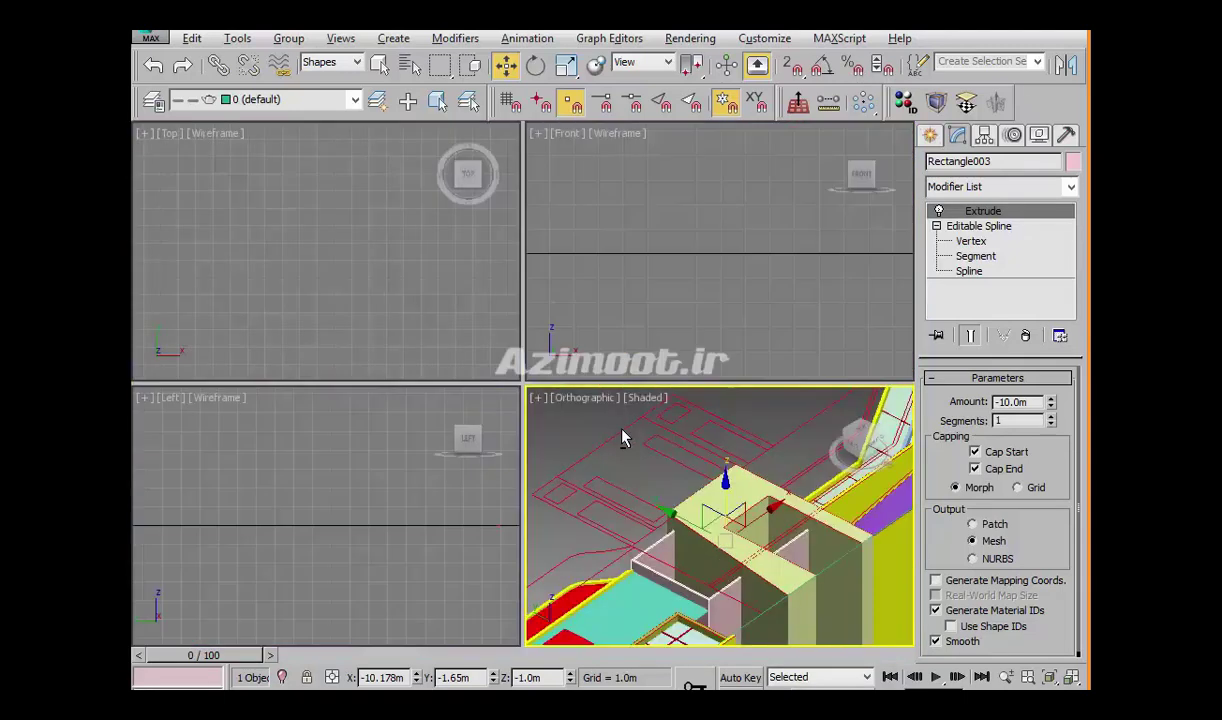
{"action": "key", "text": "alt+w"}
{"action": "key", "text": "alt+q"}
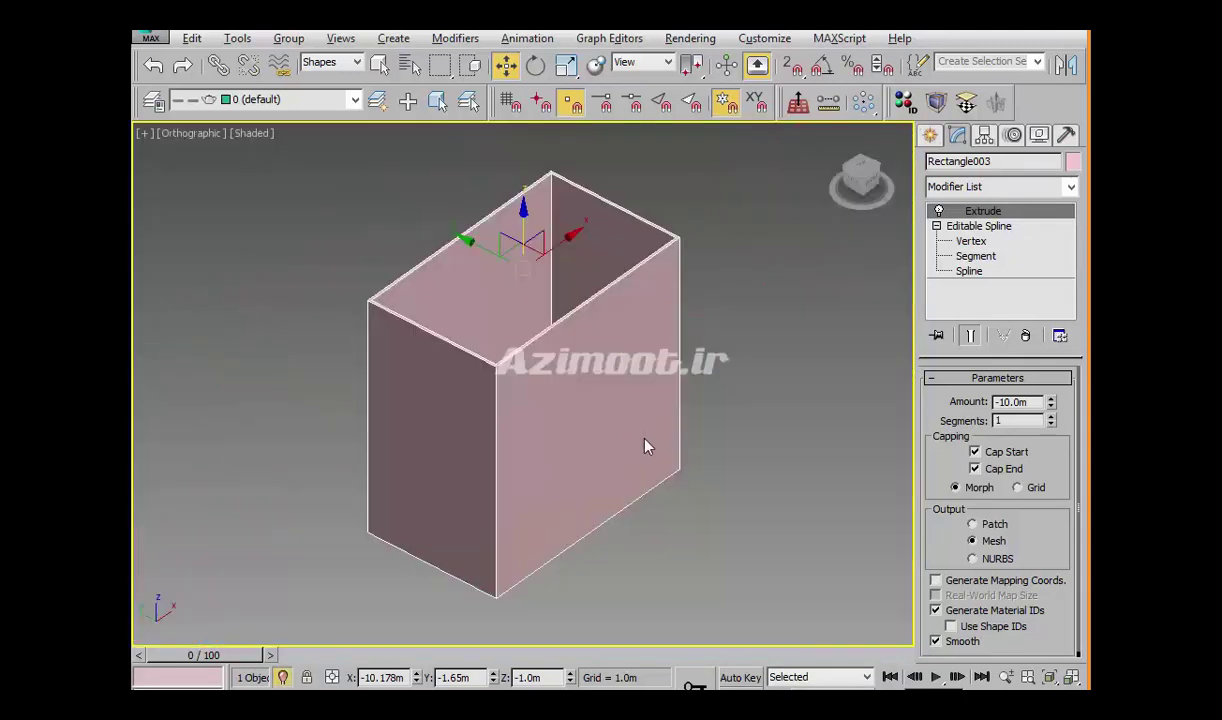
{"action": "key", "text": "t"}
{"action": "key", "text": "z"}
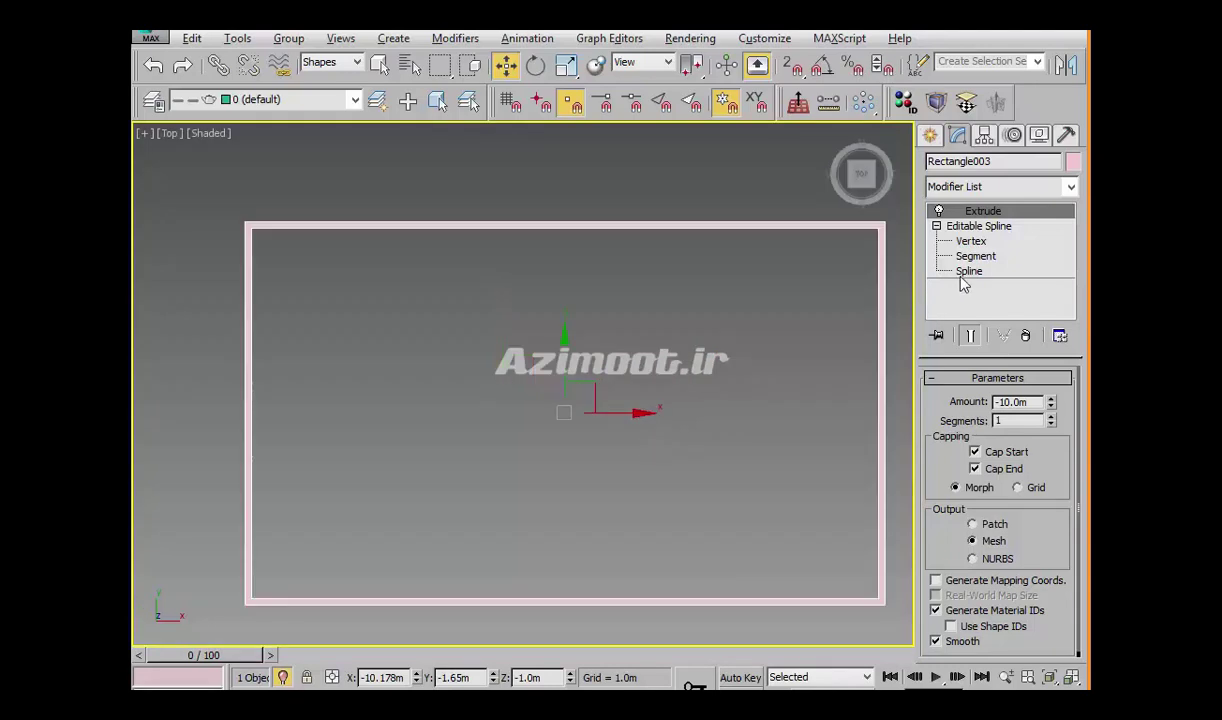
Detach a copy of the box's rectangle spline as a separate shape named q
{"action": "left_click", "coordinate": [960, 275]}
{"action": "left_click", "coordinate": [874, 261]}
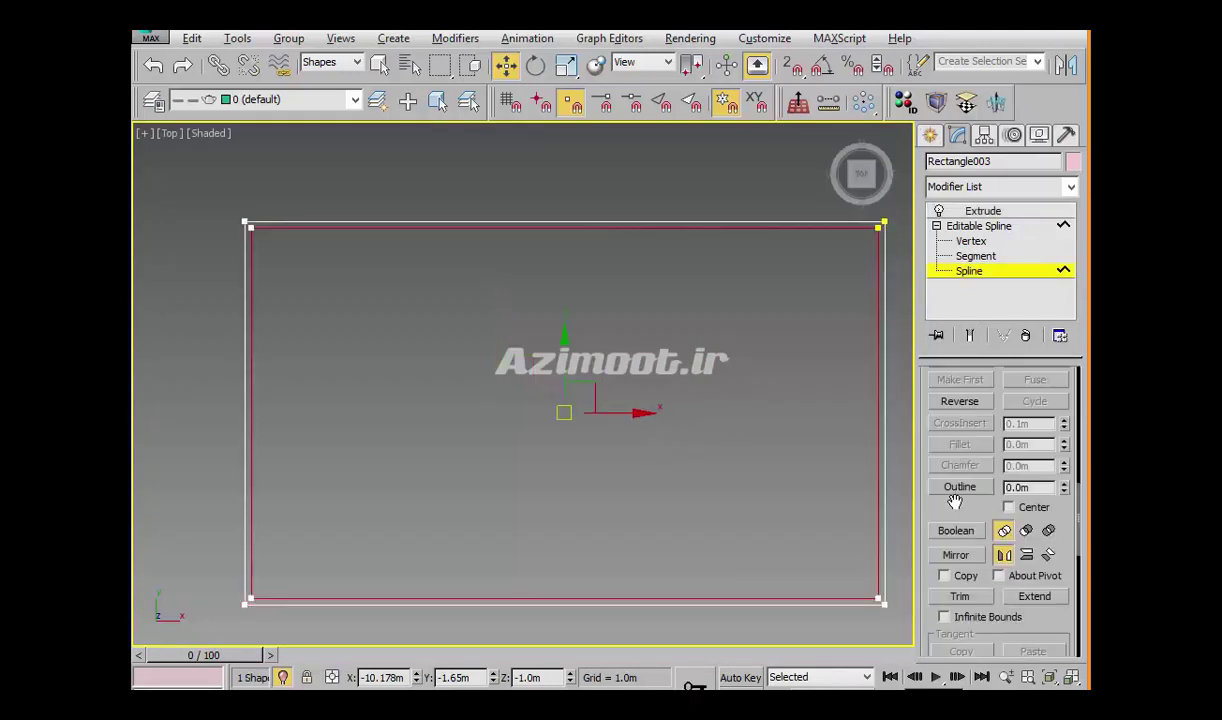
{"action": "scroll", "coordinate": [955, 502], "scroll_direction": "down", "scroll_amount": 5}
{"action": "left_click", "coordinate": [1040, 582]}
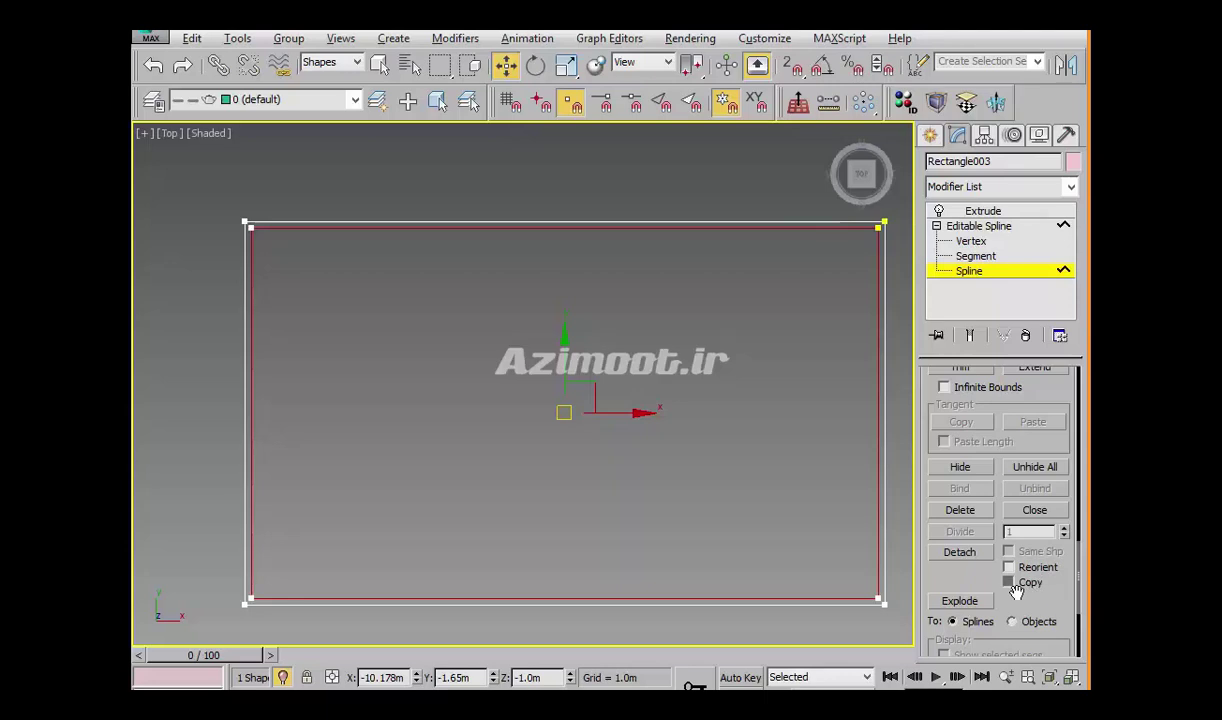
{"action": "left_click", "coordinate": [959, 552]}
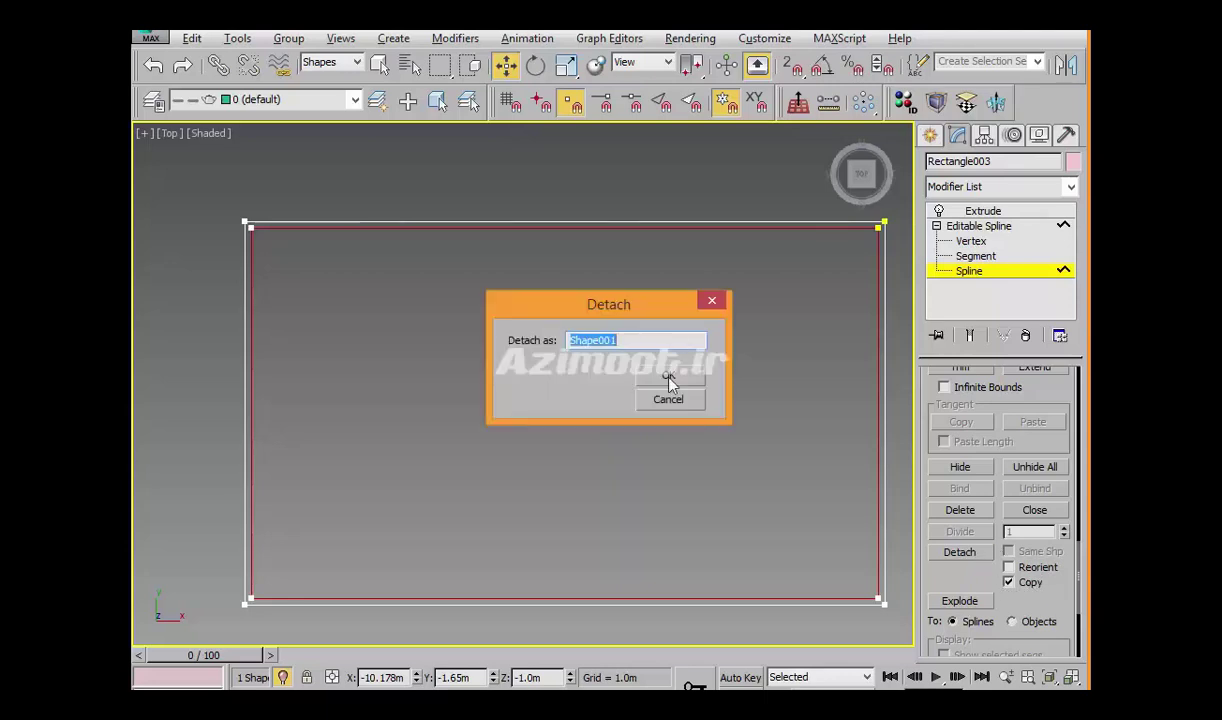
{"action": "left_click", "coordinate": [668, 377]}
{"action": "left_click", "coordinate": [930, 135]}
{"action": "left_click", "coordinate": [872, 276]}
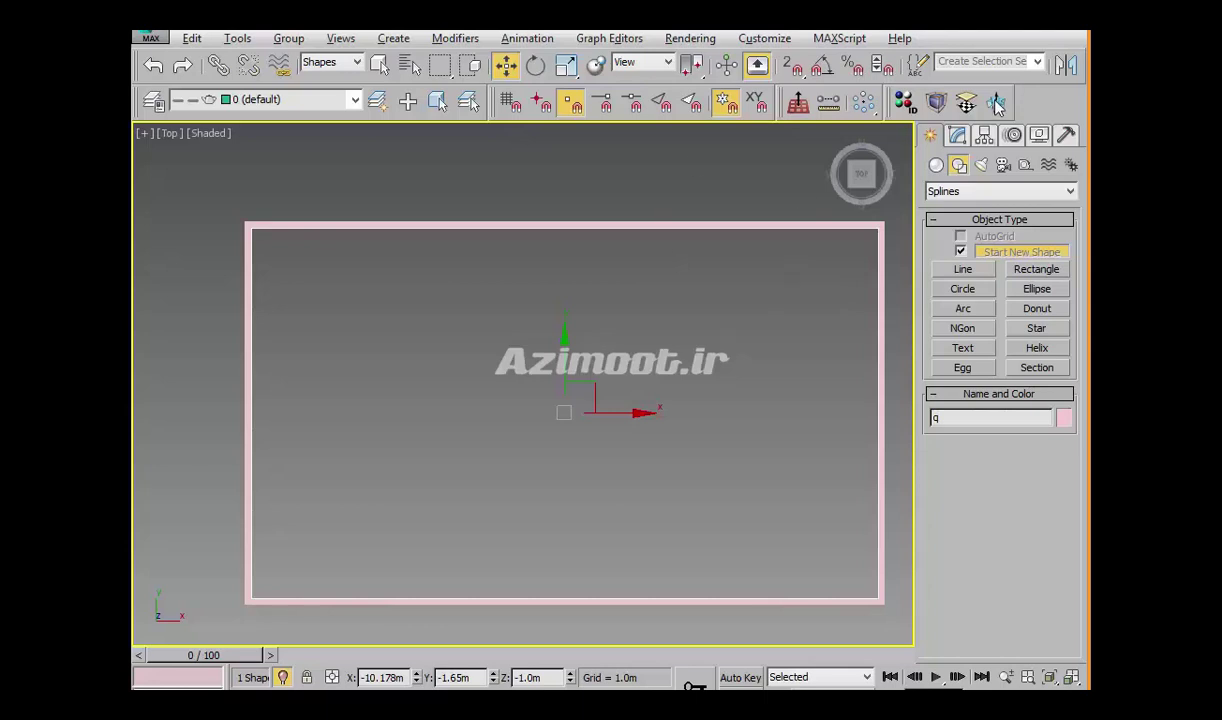
Extrude shape q to -0.01m and give it a light-blue object colour
{"action": "left_click", "coordinate": [997, 104]}
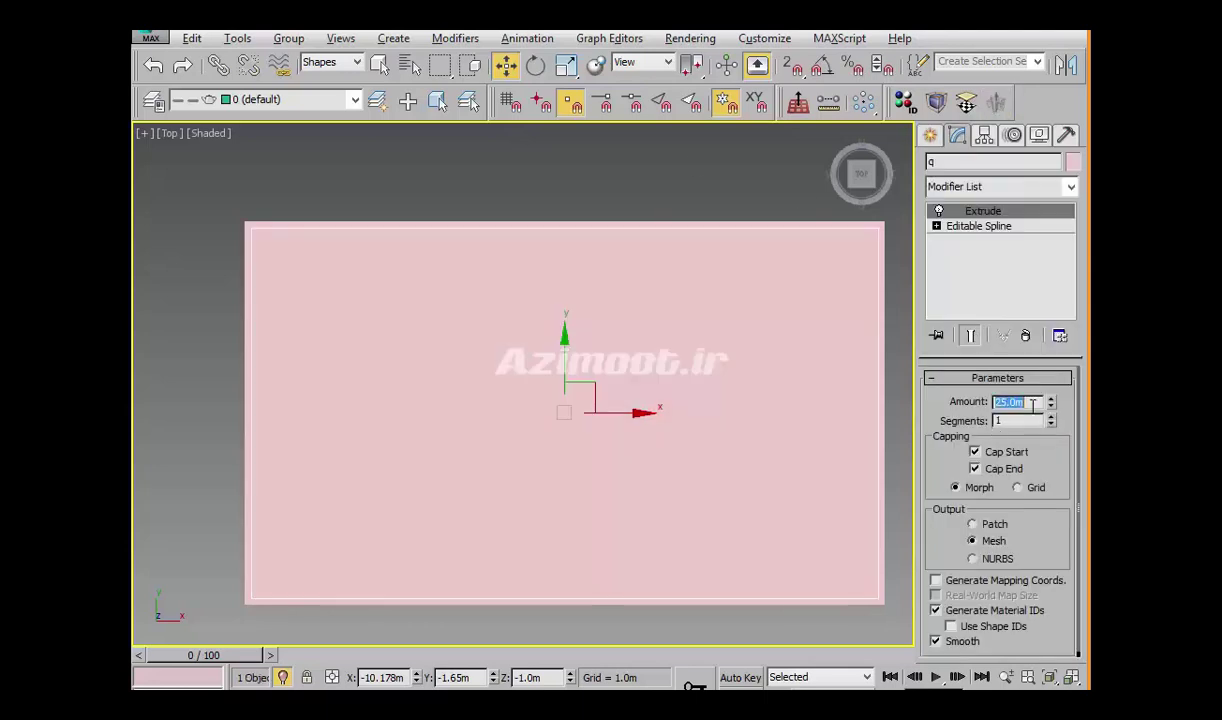
{"action": "key", "text": "Return"}
{"action": "mouse_move", "coordinate": [618, 484]}
{"action": "middle_mouse_down", "text": "alt"}
{"action": "mouse_move", "coordinate": [567, 423]}
{"action": "mouse_move", "coordinate": [561, 367]}
{"action": "middle_mouse_up", "text": "alt"}
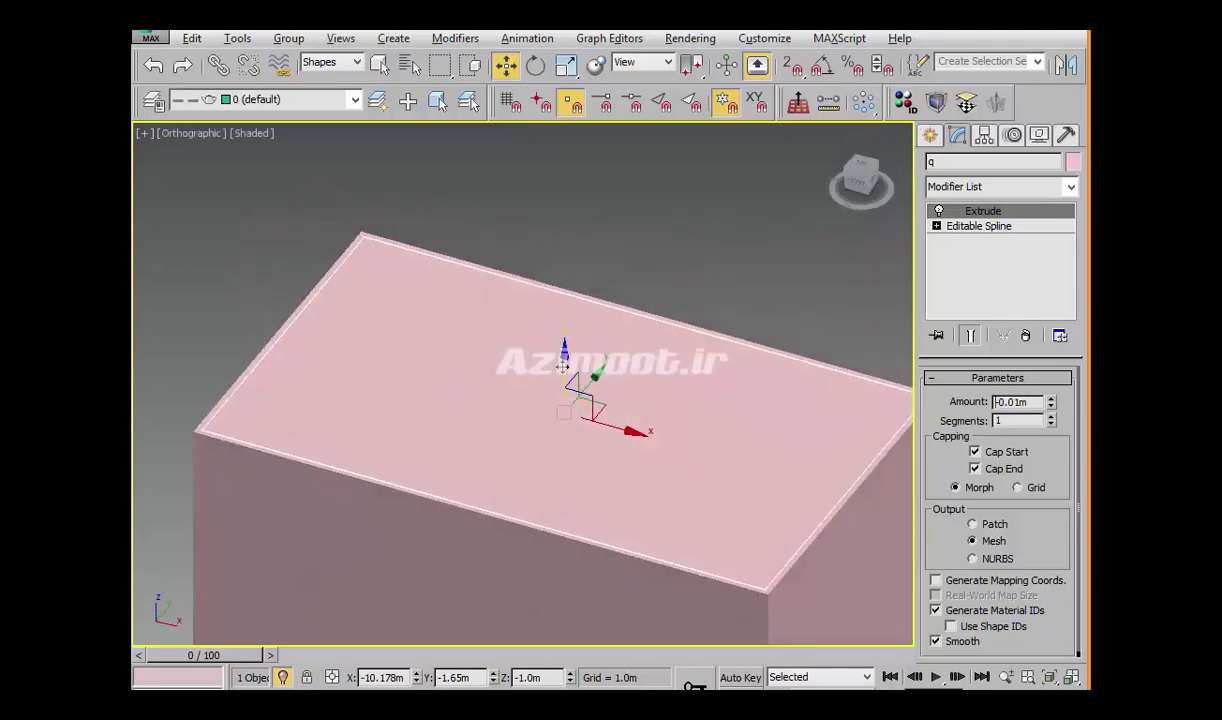
{"action": "left_click", "coordinate": [1073, 162]}
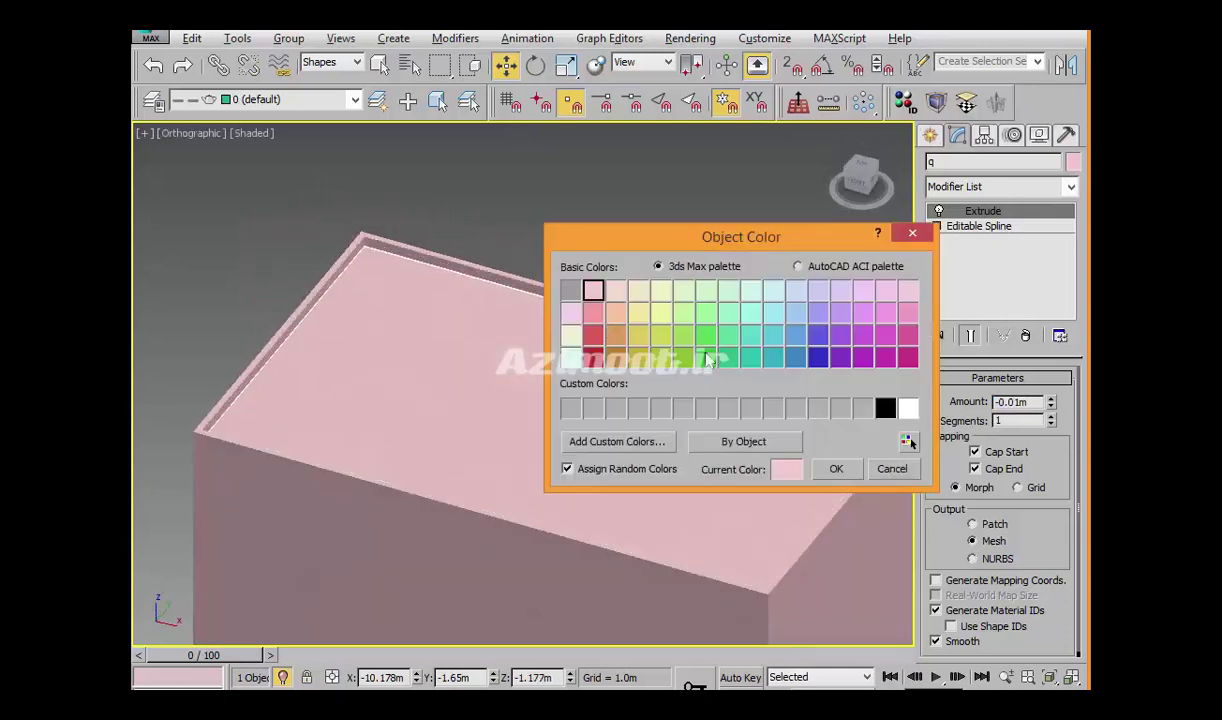
{"action": "left_click", "coordinate": [776, 316]}
{"action": "left_click", "coordinate": [836, 469]}
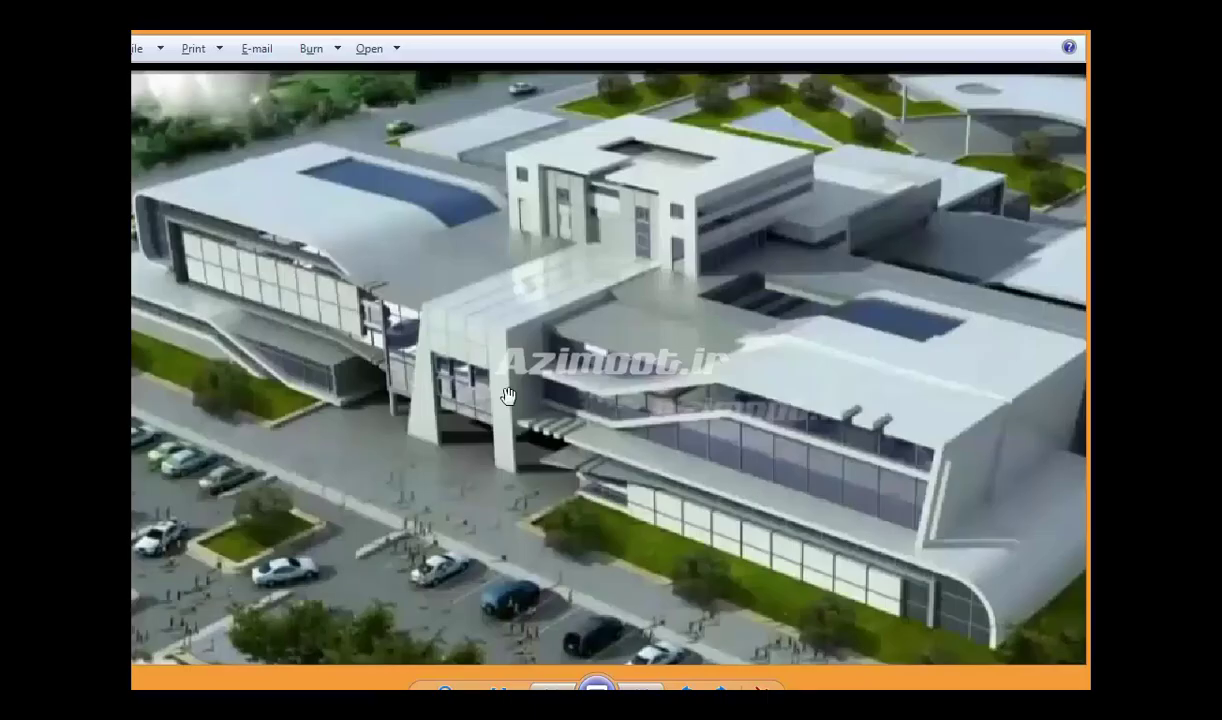
Convert the light-blue slab to Editable Poly and select its long rim edges
{"action": "left_click", "coordinate": [1006, 30]}
{"action": "mouse_move", "coordinate": [698, 513]}
{"action": "middle_mouse_down", "text": "alt"}
{"action": "mouse_move", "coordinate": [758, 554]}
{"action": "mouse_move", "coordinate": [770, 538]}
{"action": "middle_mouse_up", "text": "alt"}
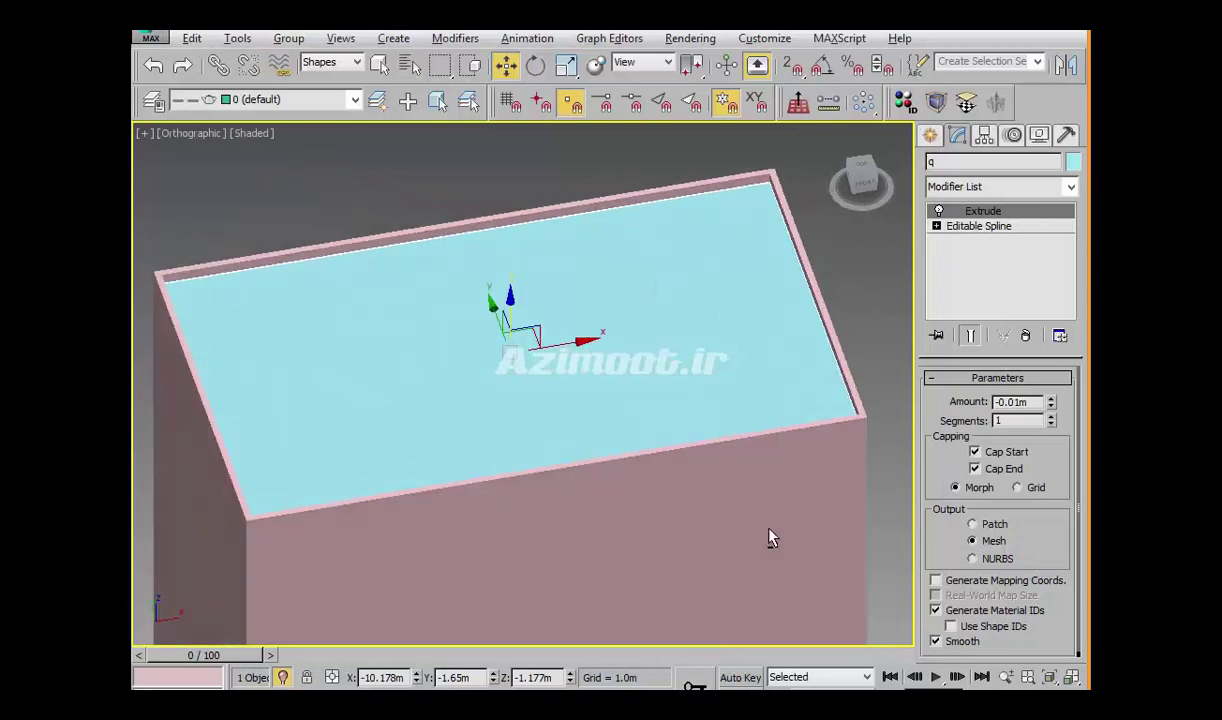
{"action": "right_click", "coordinate": [630, 292]}
{"action": "left_click", "coordinate": [800, 461]}
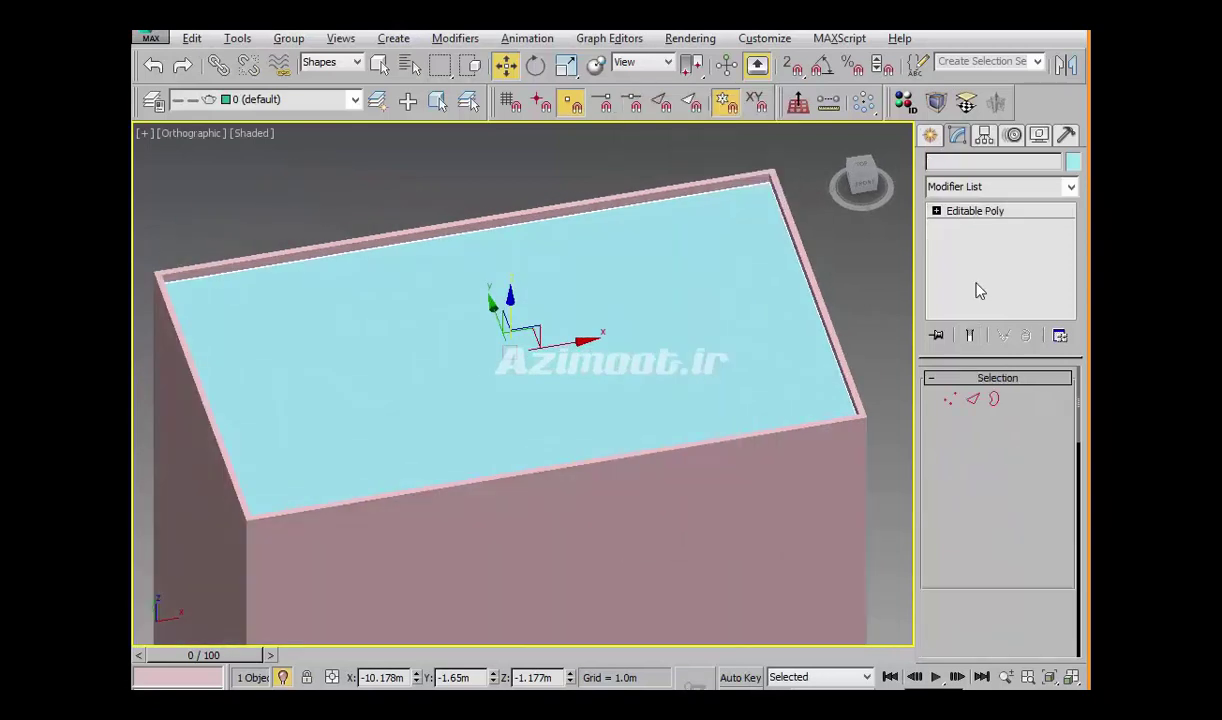
{"action": "left_click", "coordinate": [937, 212]}
{"action": "key", "text": "2"}
{"action": "left_click_drag", "start_coordinate": [586, 545], "coordinate": [374, 133]}
{"action": "mouse_move", "coordinate": [374, 133]}
{"action": "middle_mouse_down", "text": "alt"}
{"action": "mouse_move", "coordinate": [501, 331]}
{"action": "mouse_move", "coordinate": [505, 316]}
{"action": "middle_mouse_up", "text": "alt"}
Connect the rim edges with 3 segments and create a shape from the new edges
{"action": "right_click", "coordinate": [497, 265]}
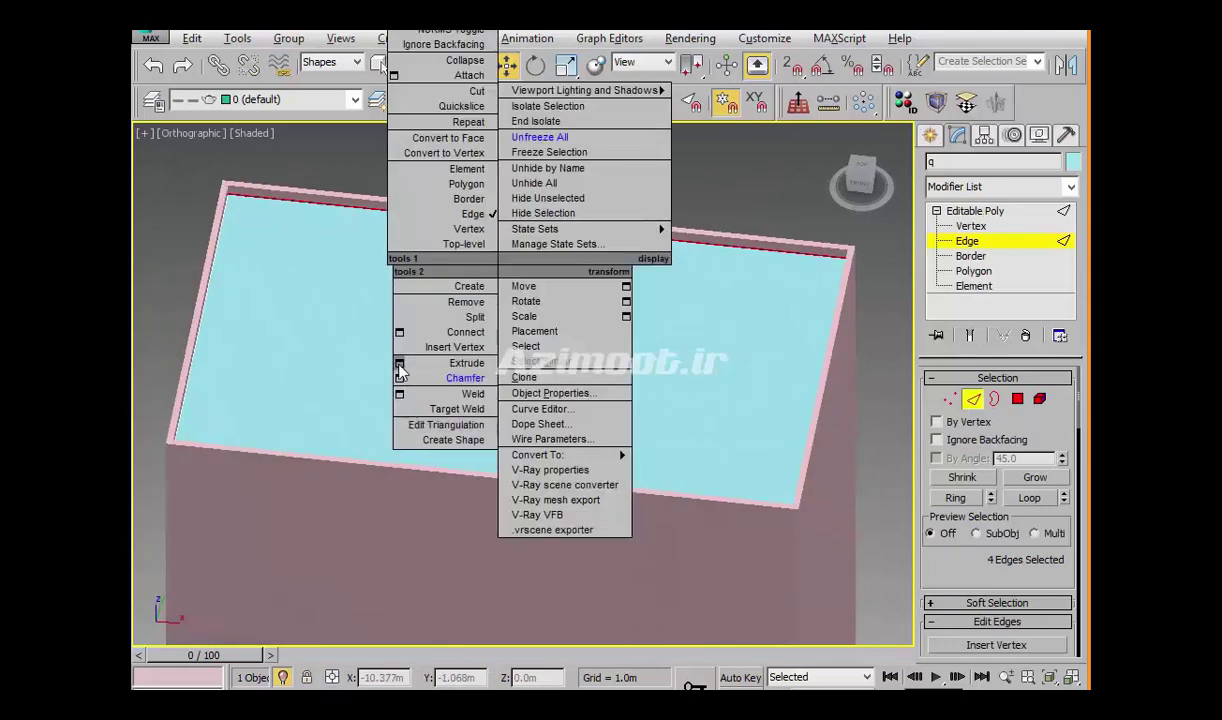
{"action": "left_click", "coordinate": [399, 333]}
{"action": "scroll", "coordinate": [536, 393], "scroll_direction": "up", "scroll_amount": 1}
{"action": "scroll", "coordinate": [536, 393], "scroll_direction": "up", "scroll_amount": 1}
{"action": "left_click", "coordinate": [532, 475]}
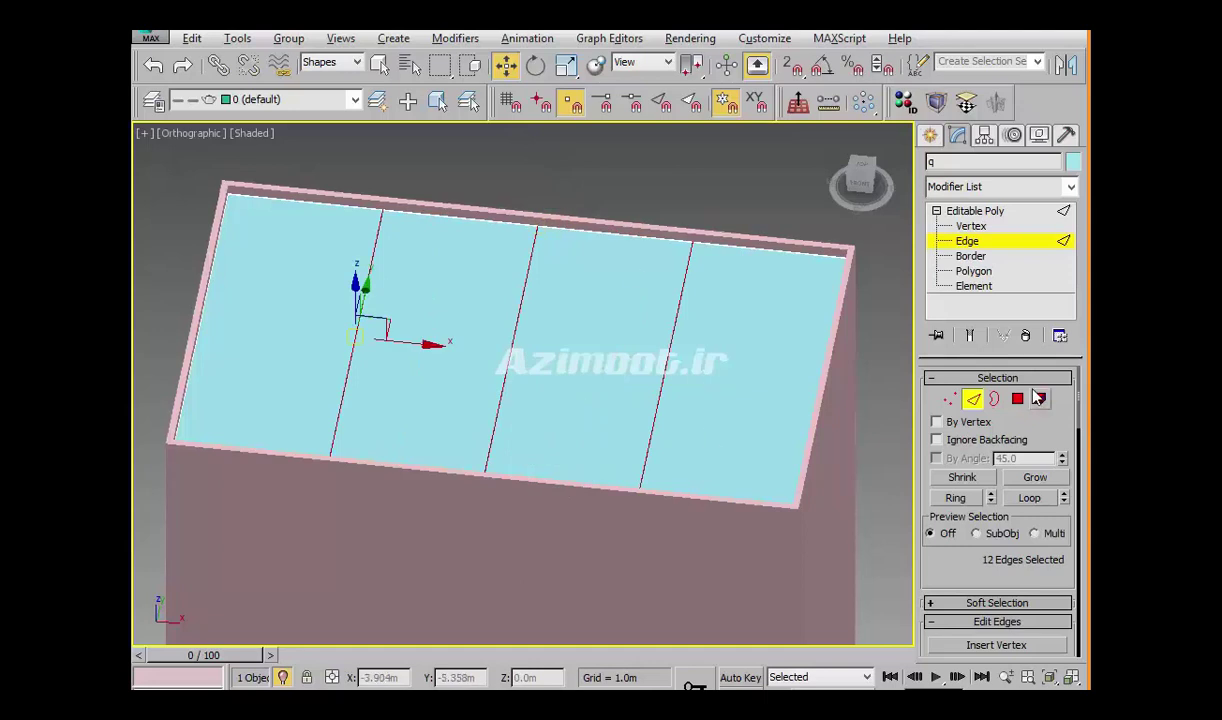
{"action": "left_click", "coordinate": [990, 378]}
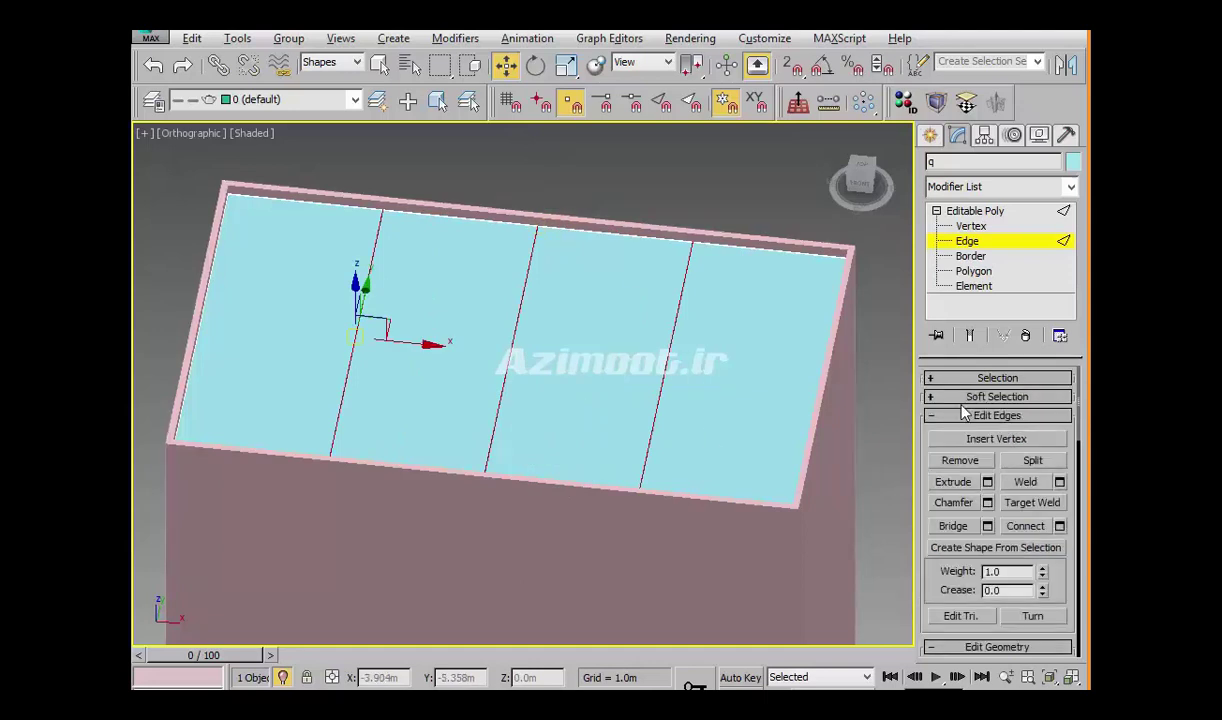
{"action": "left_click", "coordinate": [1015, 552]}
{"action": "type", "text": "e"}
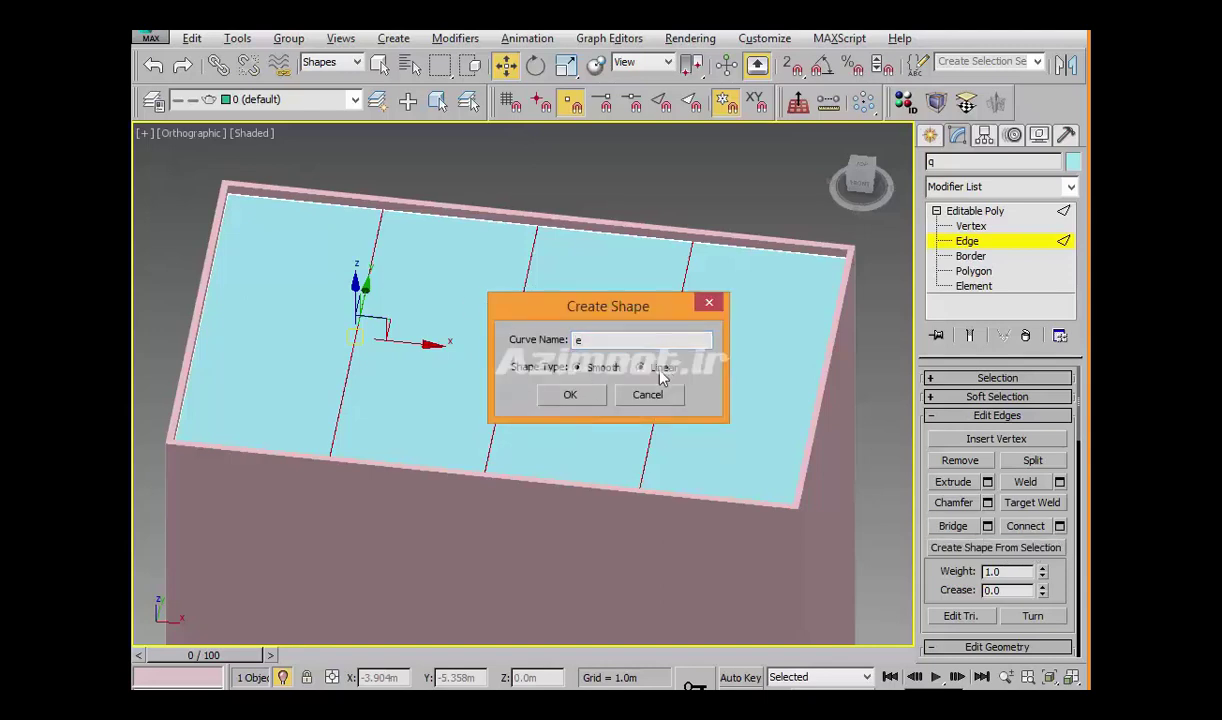
{"action": "left_click", "coordinate": [580, 398]}
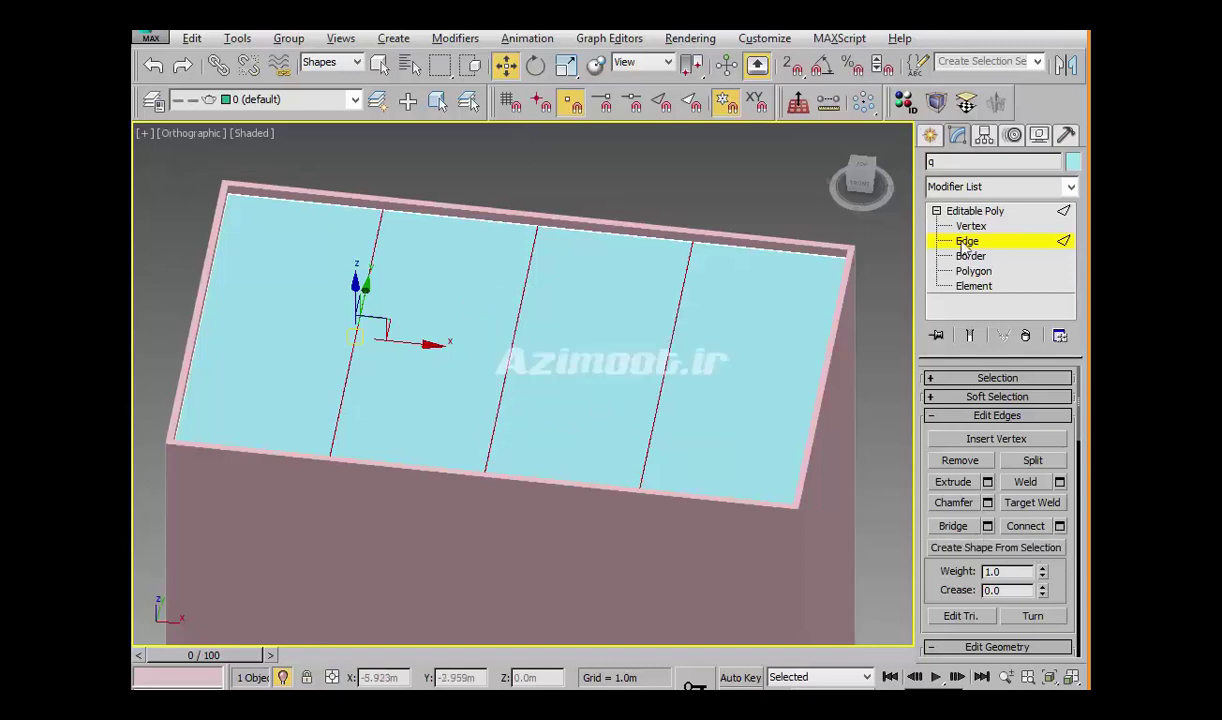
Select the ring of parallel edges at the slab's right end
{"action": "left_click", "coordinate": [930, 135]}
{"action": "left_click", "coordinate": [957, 135]}
{"action": "left_click", "coordinate": [967, 241]}
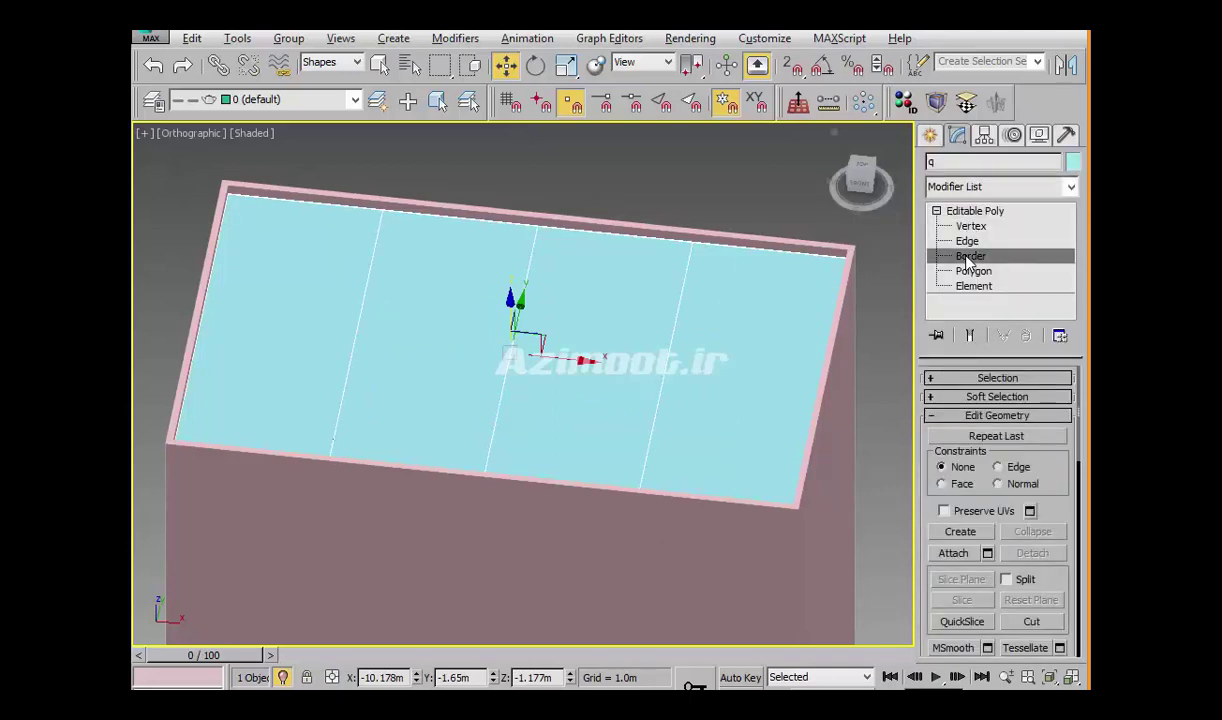
{"action": "left_click", "coordinate": [830, 328]}
{"action": "left_click", "coordinate": [975, 379]}
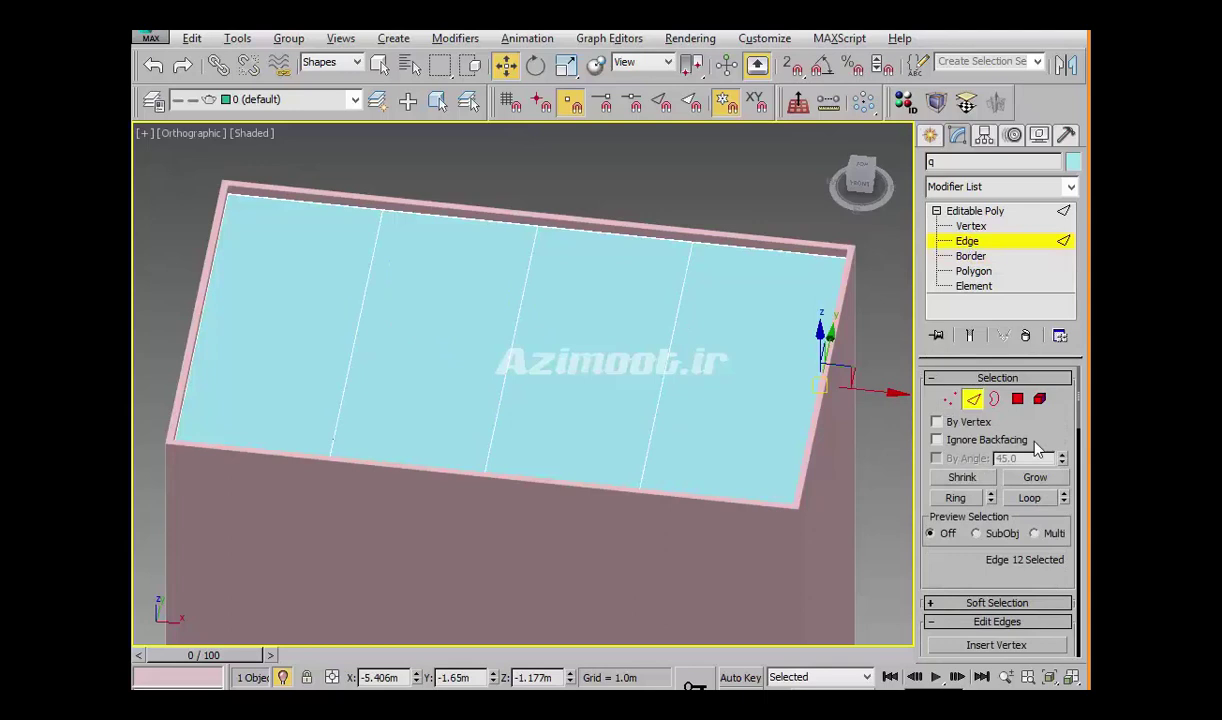
{"action": "left_click", "coordinate": [957, 498]}
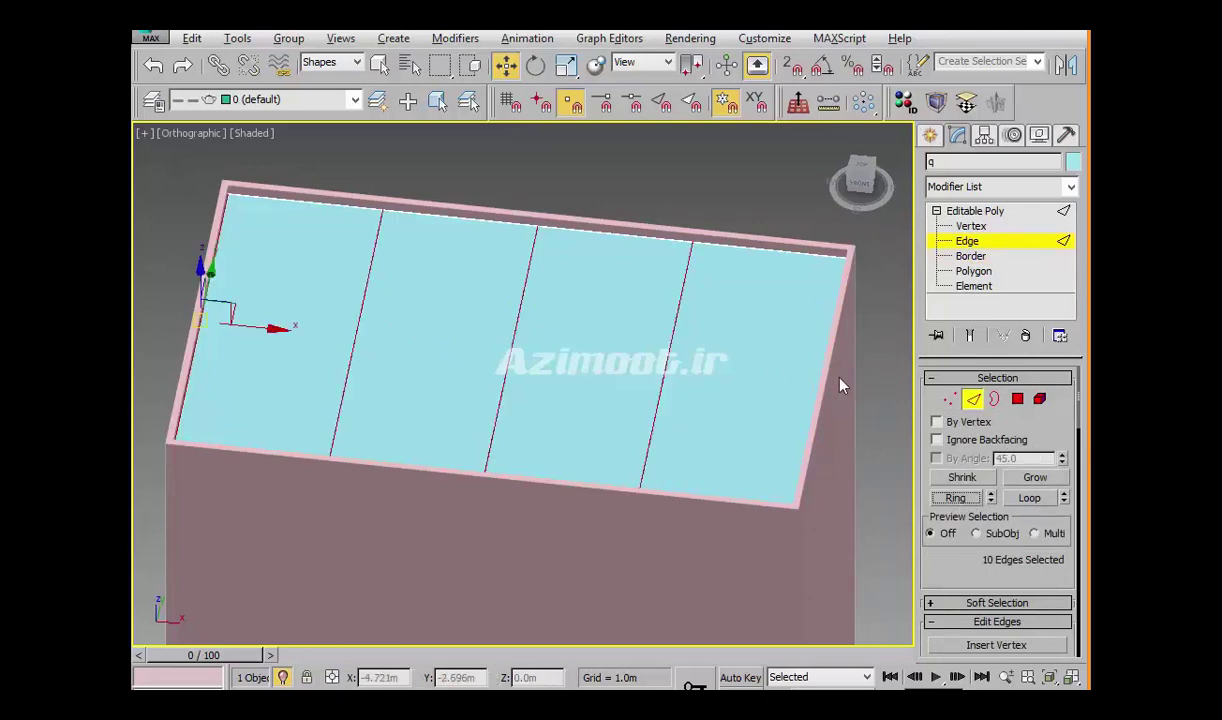
Connect the edge ring with 2 lengthwise edges and extract them as a second shape
{"action": "right_click", "coordinate": [766, 357]}
{"action": "left_click", "coordinate": [668, 425]}
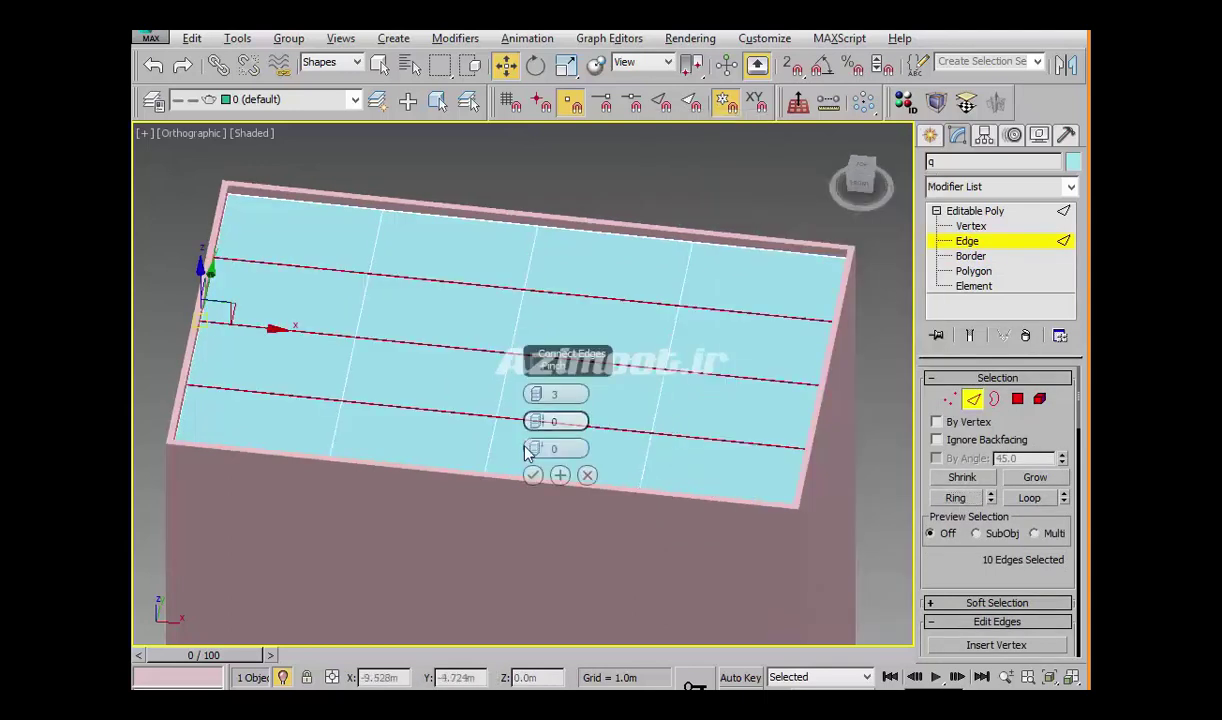
{"action": "left_click", "coordinate": [537, 399]}
{"action": "left_click", "coordinate": [537, 397]}
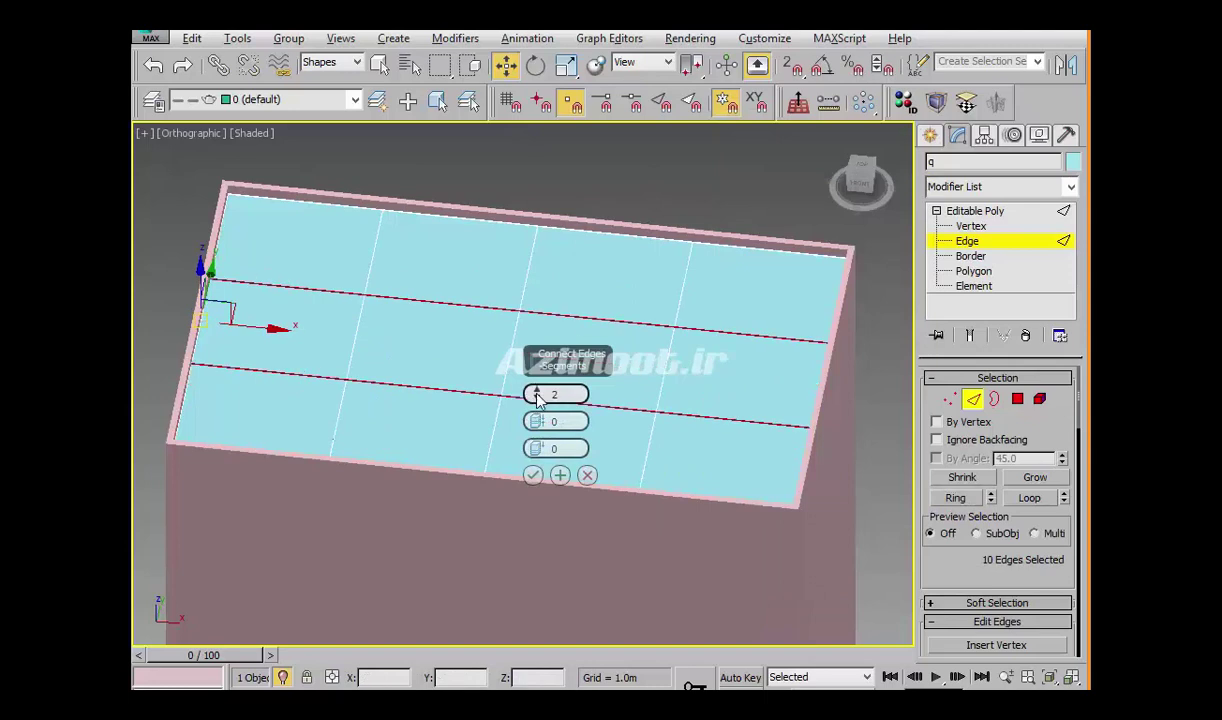
{"action": "left_click", "coordinate": [532, 475]}
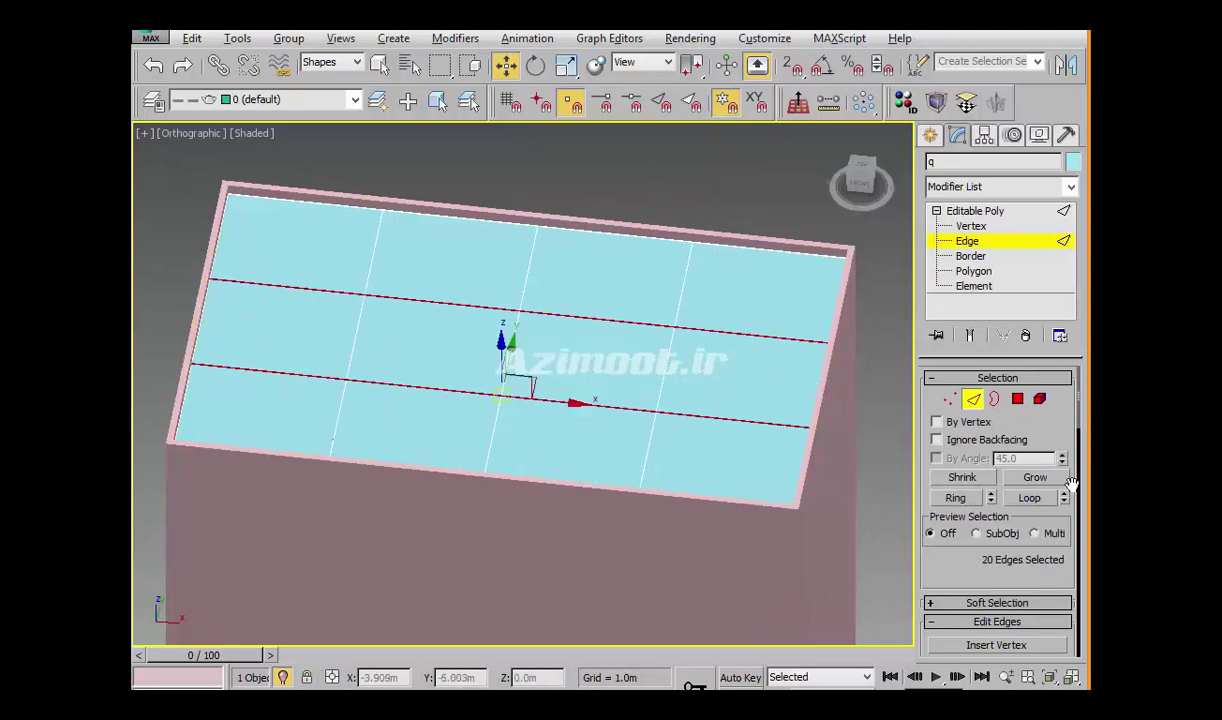
{"action": "left_click", "coordinate": [1017, 381]}
{"action": "left_click", "coordinate": [1005, 548]}
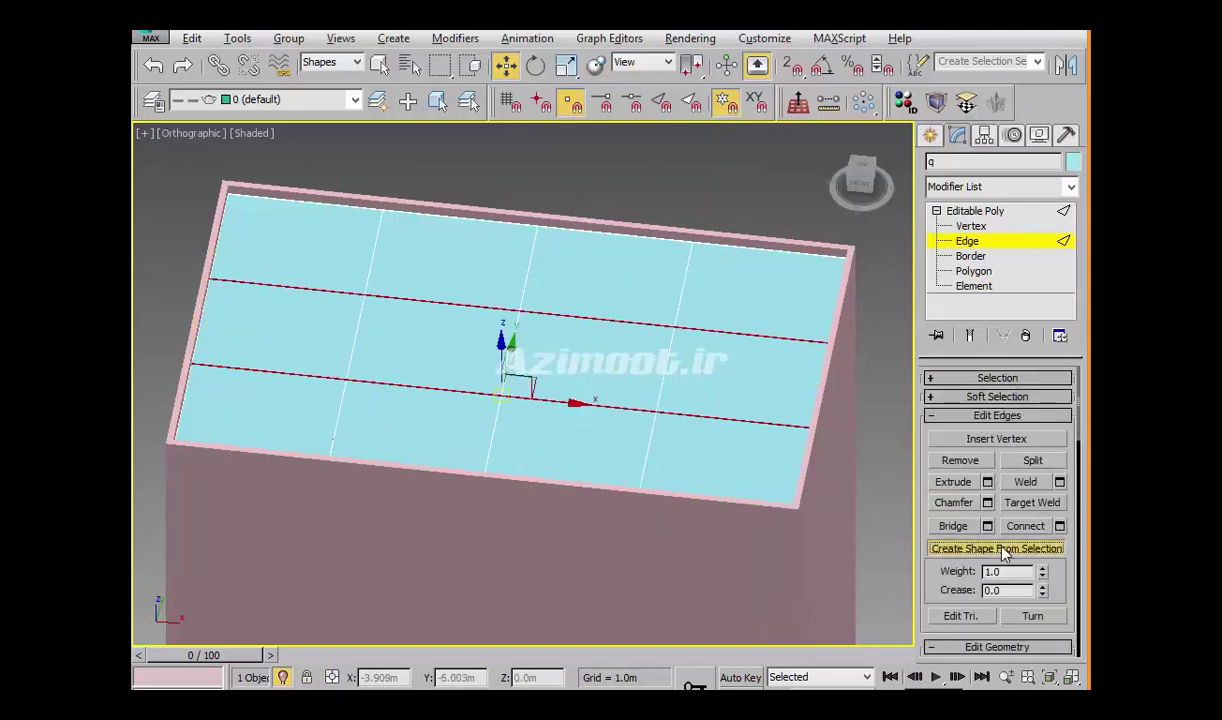
{"action": "left_click", "coordinate": [567, 396]}
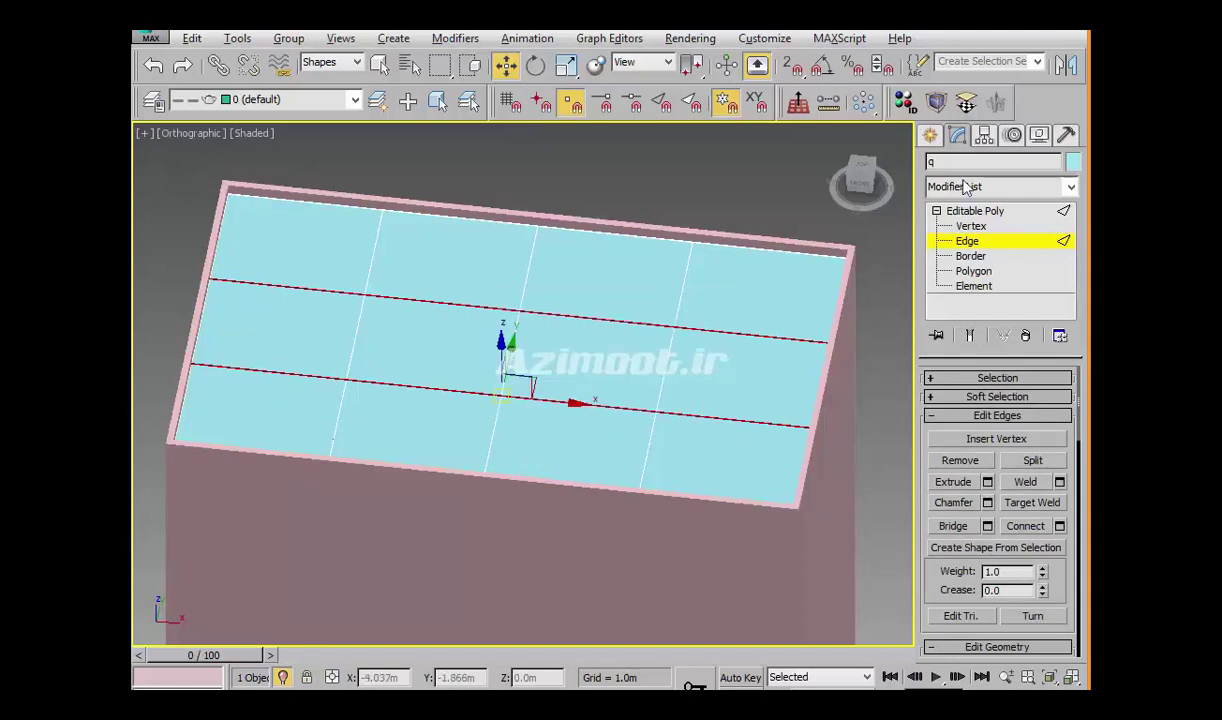
{"action": "left_click", "coordinate": [930, 135]}
{"action": "left_click", "coordinate": [649, 306]}
Attach the lengthwise edge shape to Shape001 to form one spline
{"action": "left_click", "coordinate": [654, 297], "text": "ctrl"}
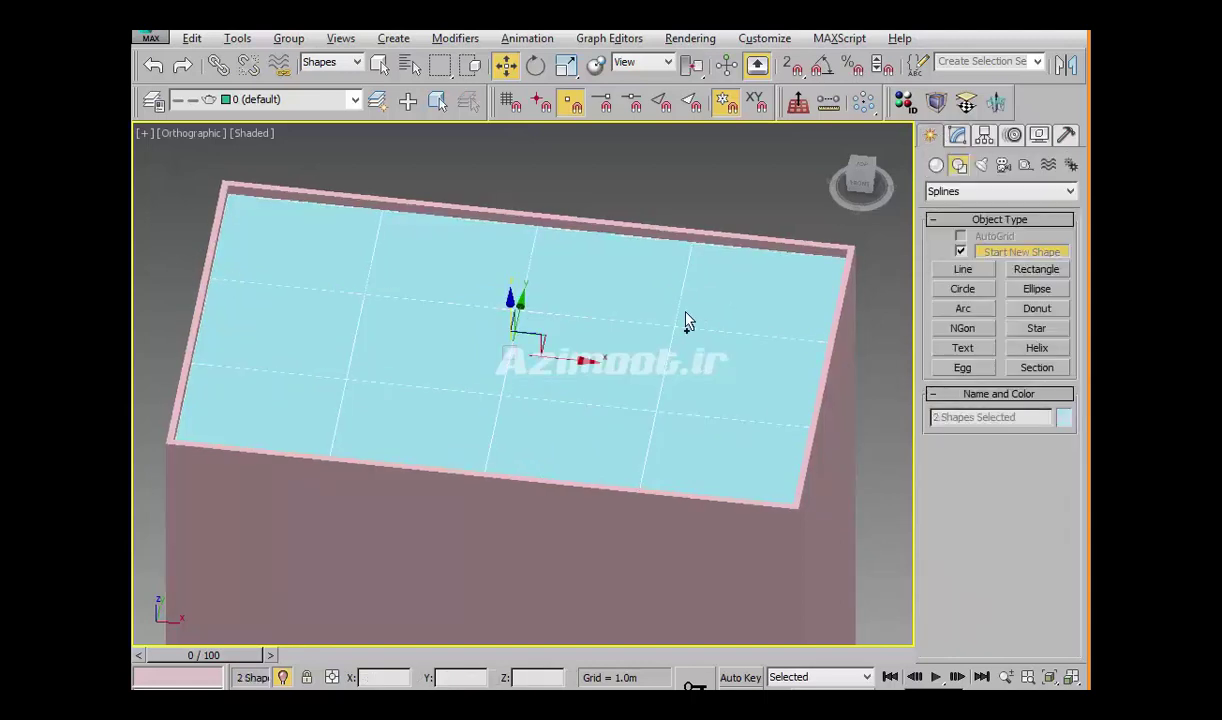
{"action": "middle_click_drag", "start_coordinate": [689, 300], "coordinate": [687, 327]}
{"action": "left_click", "coordinate": [962, 137]}
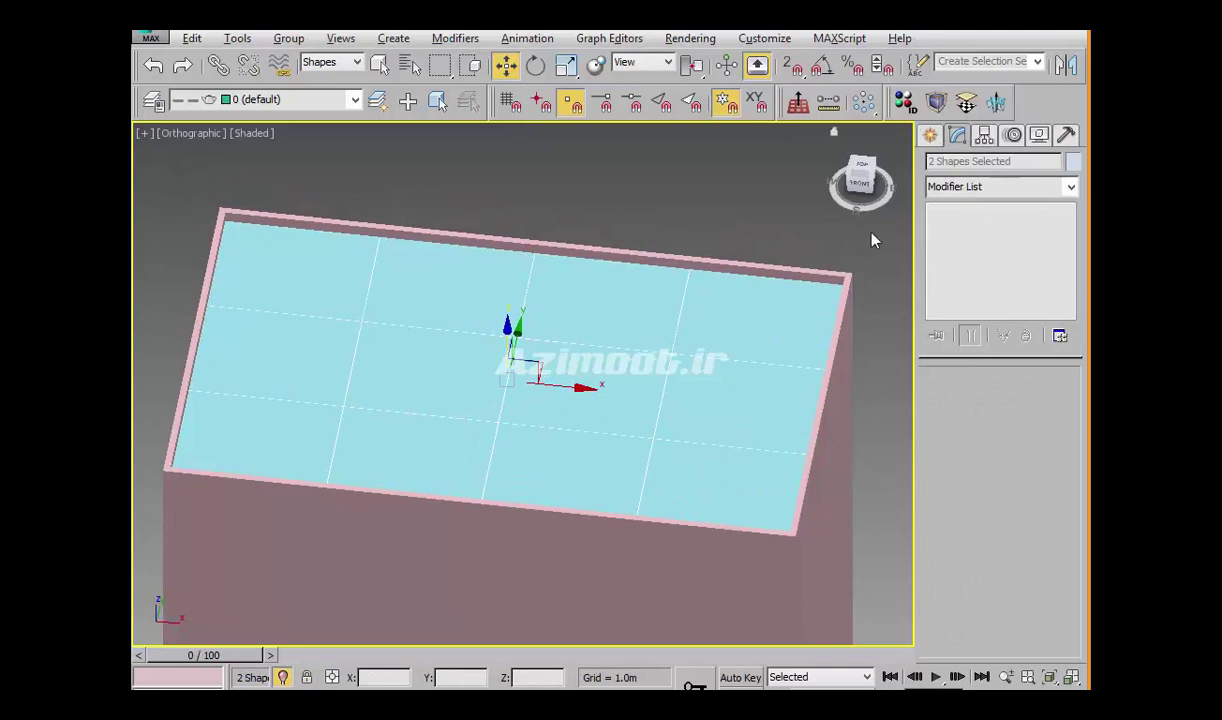
{"action": "left_click", "coordinate": [714, 355]}
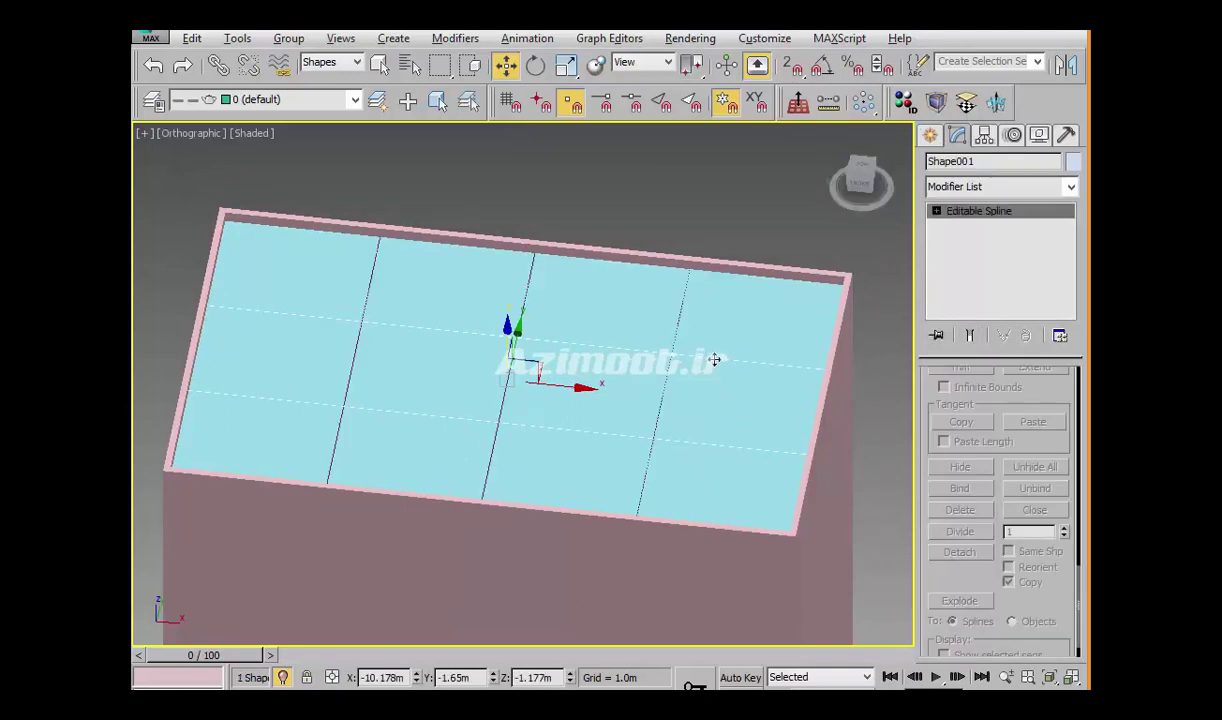
{"action": "scroll", "coordinate": [1038, 393], "scroll_direction": "up", "scroll_amount": 4}
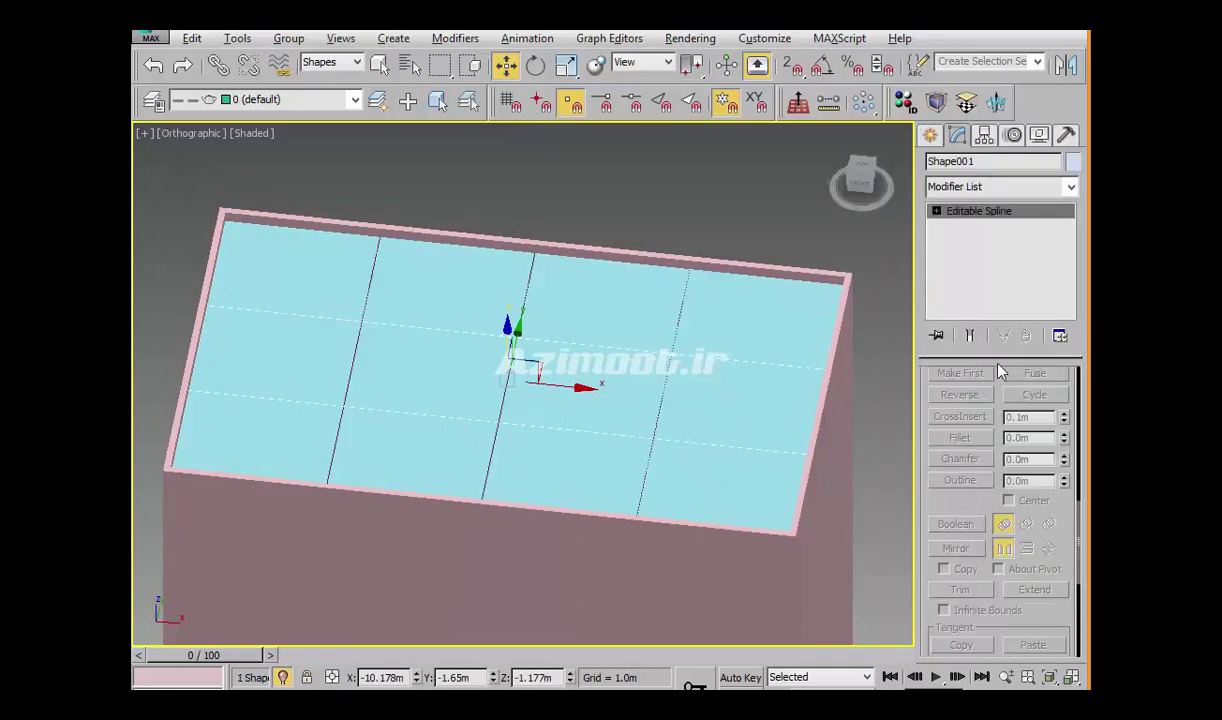
{"action": "scroll", "coordinate": [968, 520], "scroll_direction": "up", "scroll_amount": 3}
{"action": "left_click_drag", "start_coordinate": [1017, 397], "coordinate": [995, 540]}
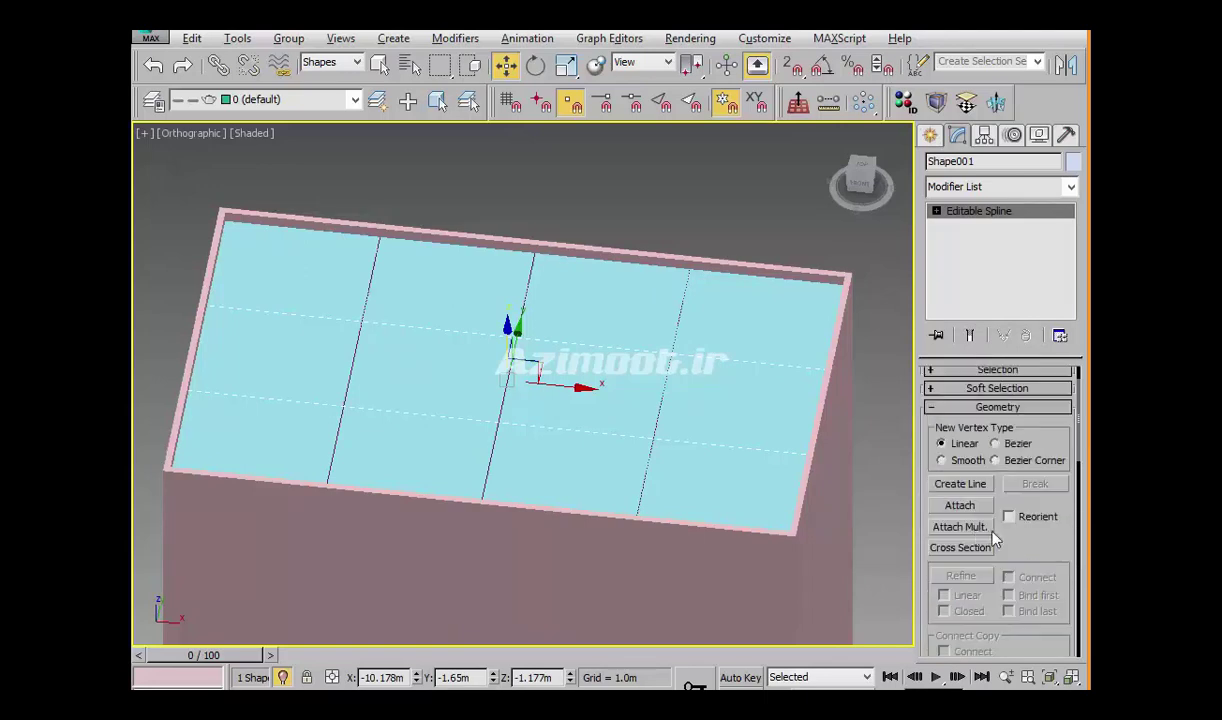
{"action": "left_click", "coordinate": [960, 505]}
{"action": "left_click", "coordinate": [532, 273]}
{"action": "right_click", "coordinate": [845, 363]}
Enable Shape001 in renderer and viewport so the mullions show as solid bars
{"action": "scroll", "coordinate": [1010, 422], "scroll_direction": "up", "scroll_amount": 2}
{"action": "left_click", "coordinate": [1015, 386]}
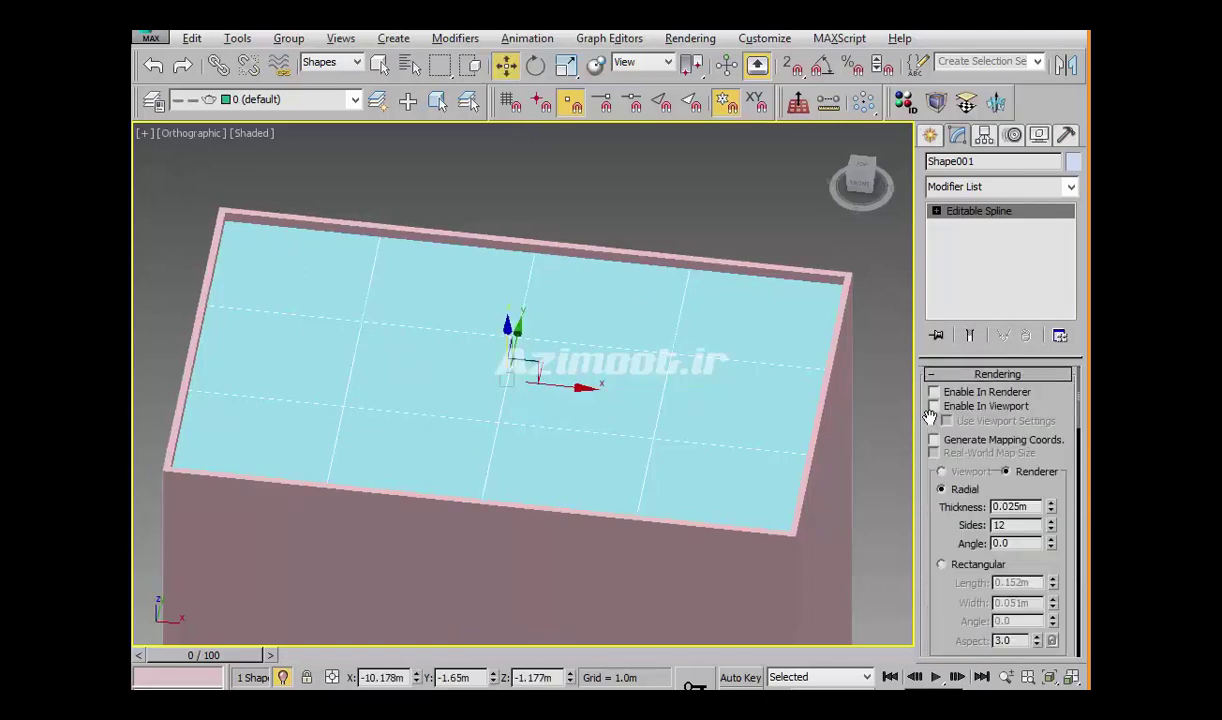
{"action": "left_click", "coordinate": [955, 406]}
{"action": "mouse_move", "coordinate": [767, 412]}
{"action": "middle_mouse_down", "text": "alt"}
{"action": "mouse_move", "coordinate": [797, 458]}
{"action": "mouse_move", "coordinate": [666, 461]}
{"action": "mouse_move", "coordinate": [648, 449]}
{"action": "middle_mouse_up", "text": "alt"}
Set the mullion rendering cross-section to Rectangular
{"action": "left_click", "coordinate": [941, 564]}
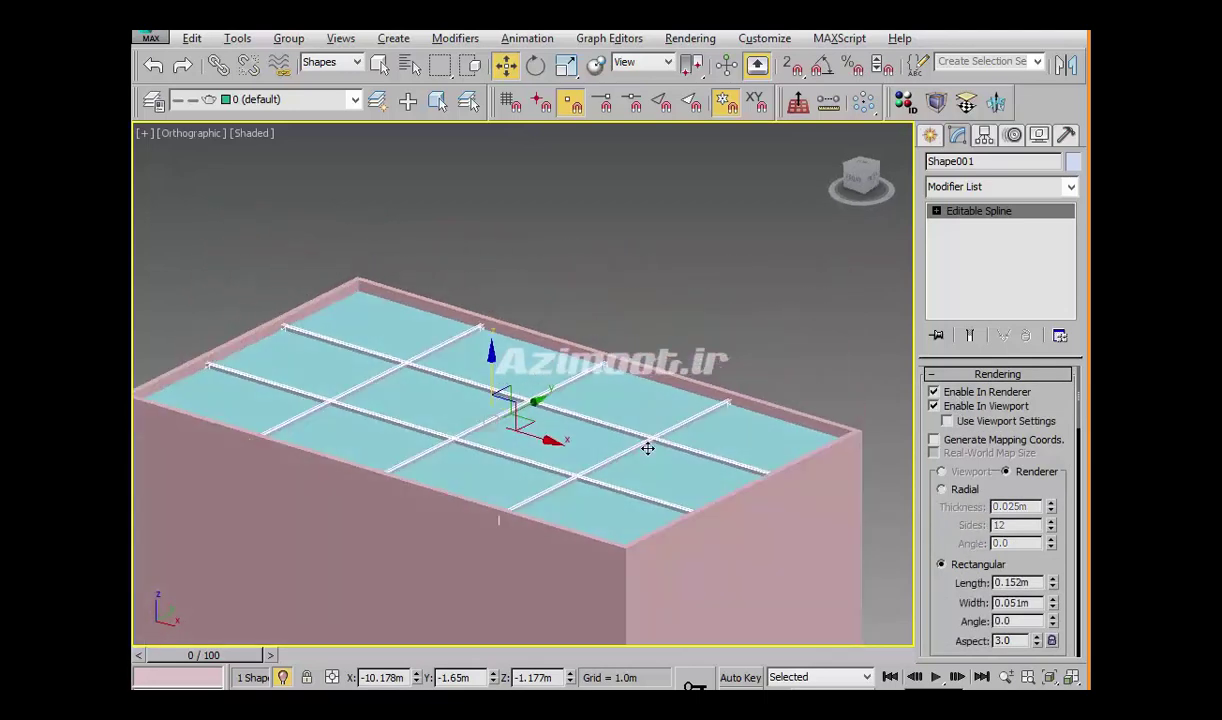
{"action": "left_click", "coordinate": [930, 135]}
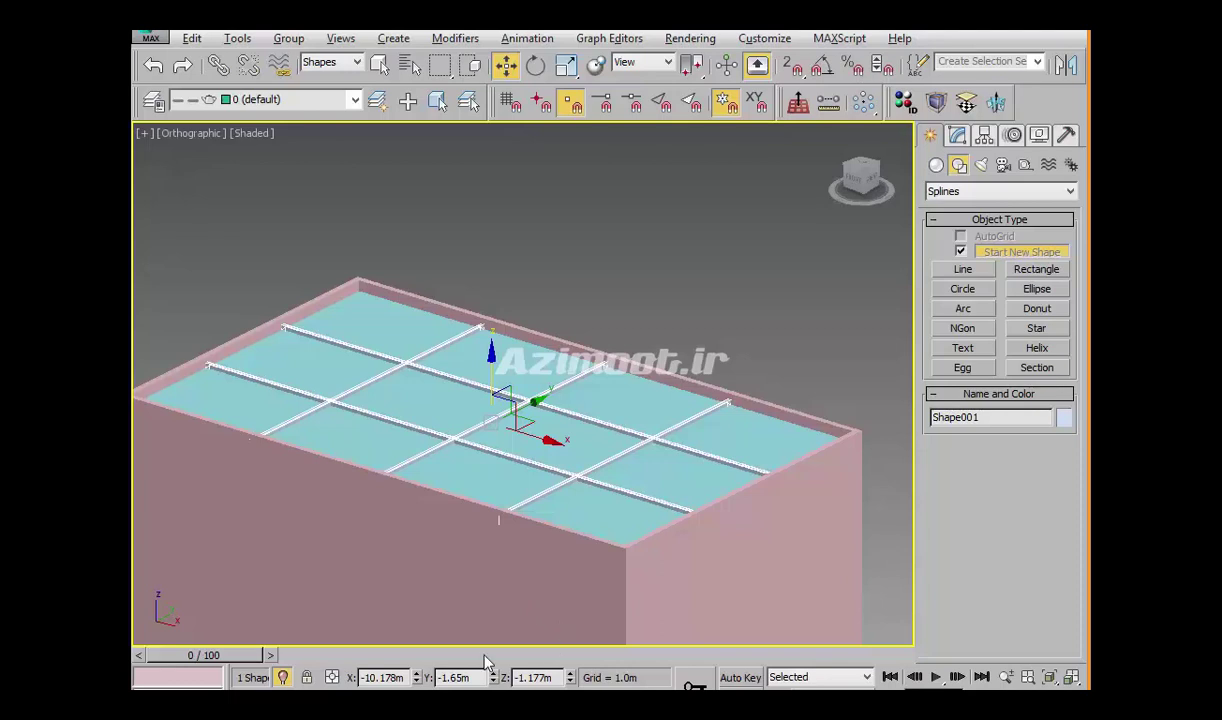
{"action": "scroll", "coordinate": [640, 580], "scroll_direction": "down", "scroll_amount": 5}
{"action": "scroll", "coordinate": [697, 597], "scroll_direction": "up", "scroll_amount": 2}
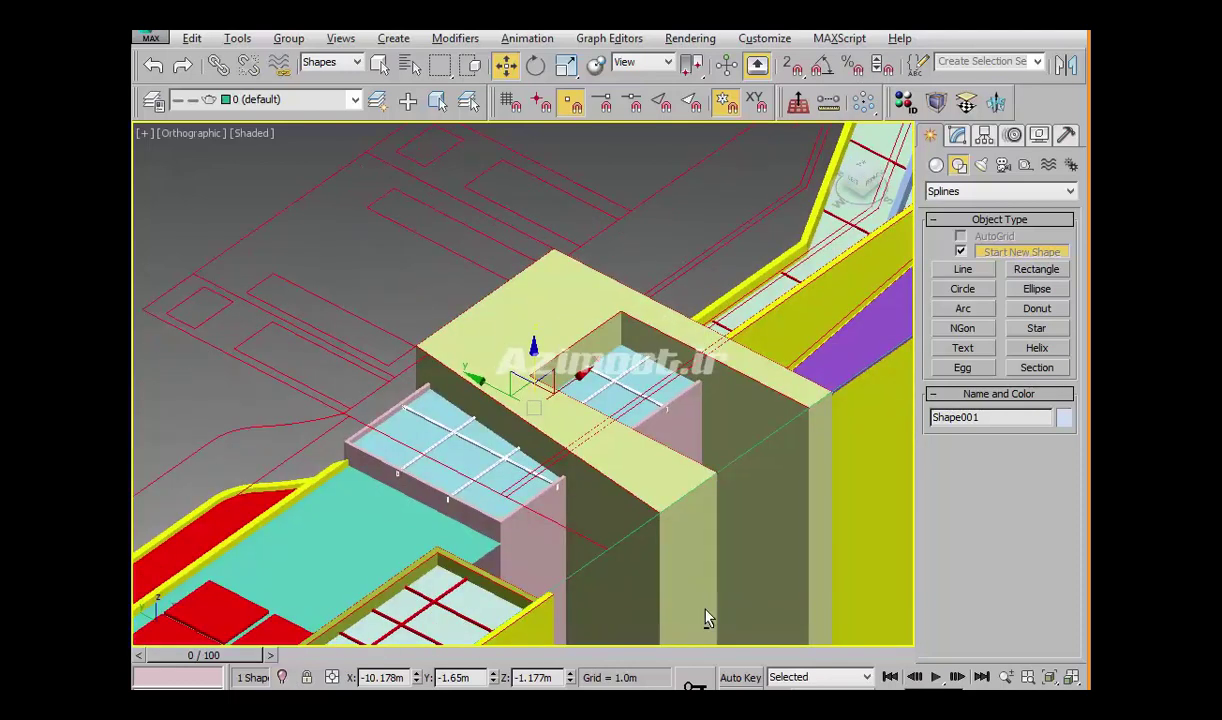
{"action": "middle_click_drag", "start_coordinate": [705, 618], "coordinate": [613, 470], "text": "alt"}
Look down from the Top view at the wall area beside the glass roof
{"action": "key", "text": "t"}
{"action": "scroll", "coordinate": [578, 443], "scroll_direction": "up", "scroll_amount": 8}
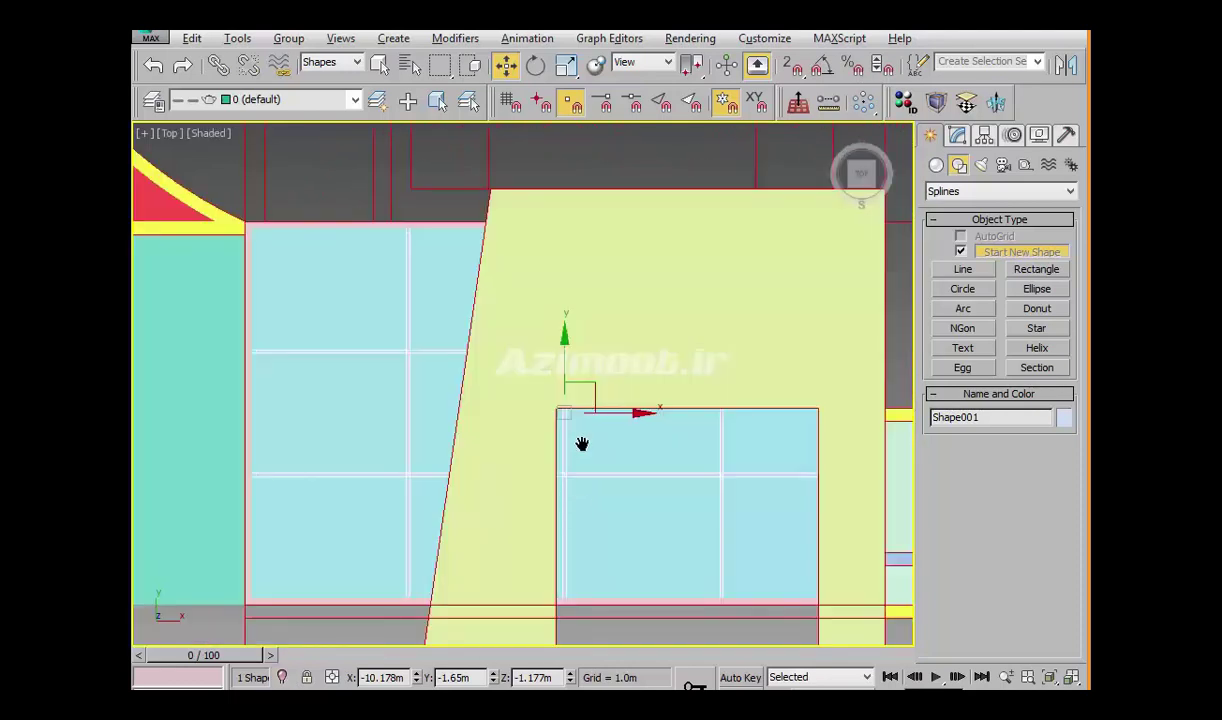
{"action": "scroll", "coordinate": [578, 443], "scroll_direction": "down", "scroll_amount": 2}
{"action": "scroll", "coordinate": [565, 443], "scroll_direction": "down", "scroll_amount": 2}
{"action": "scroll", "coordinate": [565, 443], "scroll_direction": "up", "scroll_amount": 3}
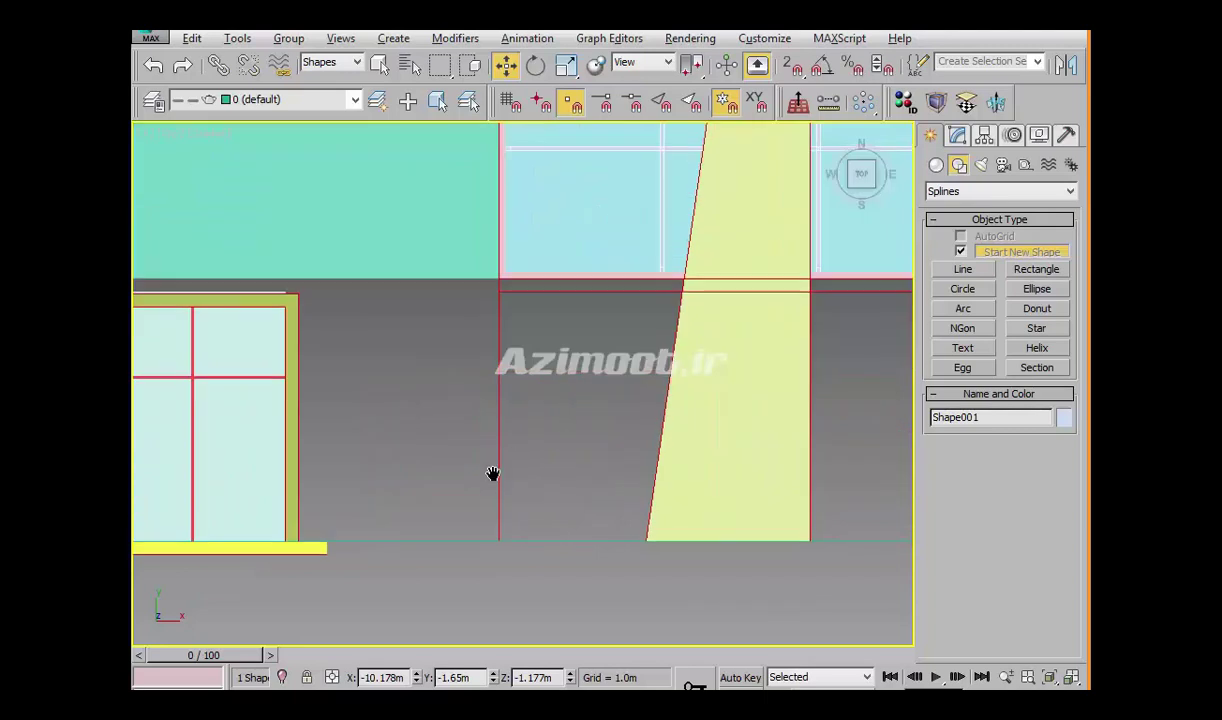
{"action": "middle_click_drag", "start_coordinate": [521, 461], "coordinate": [488, 510]}
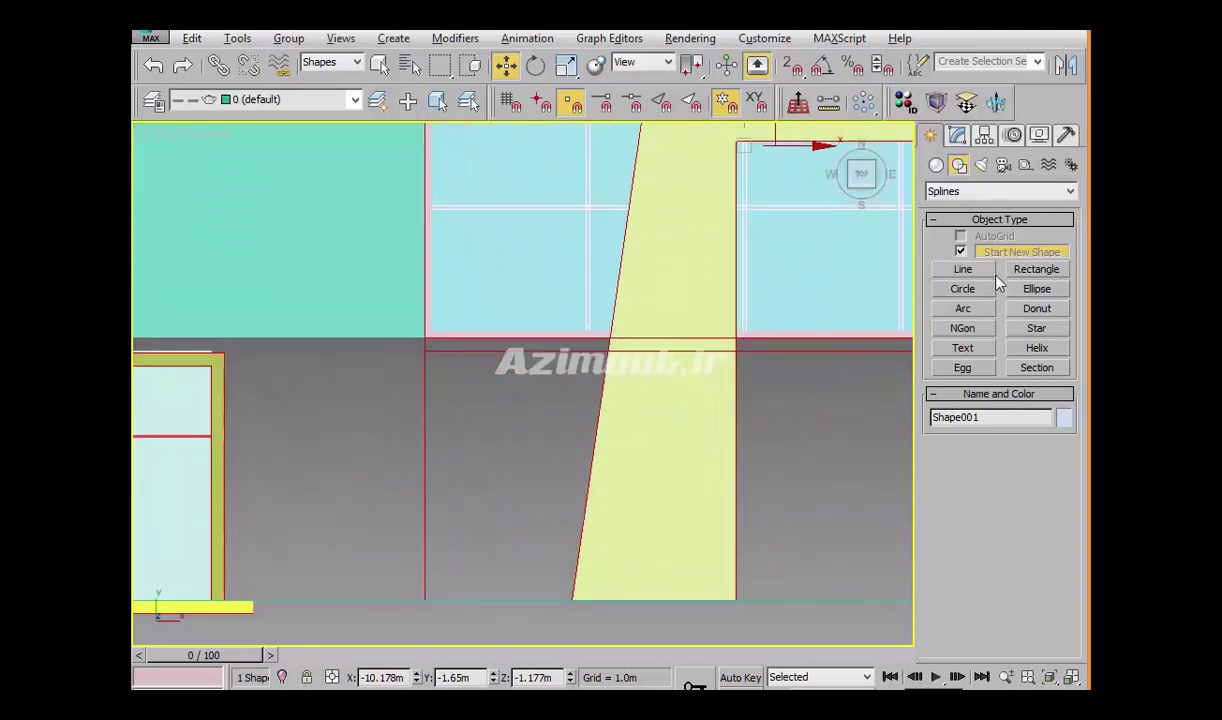
{"action": "left_click", "coordinate": [1035, 269]}
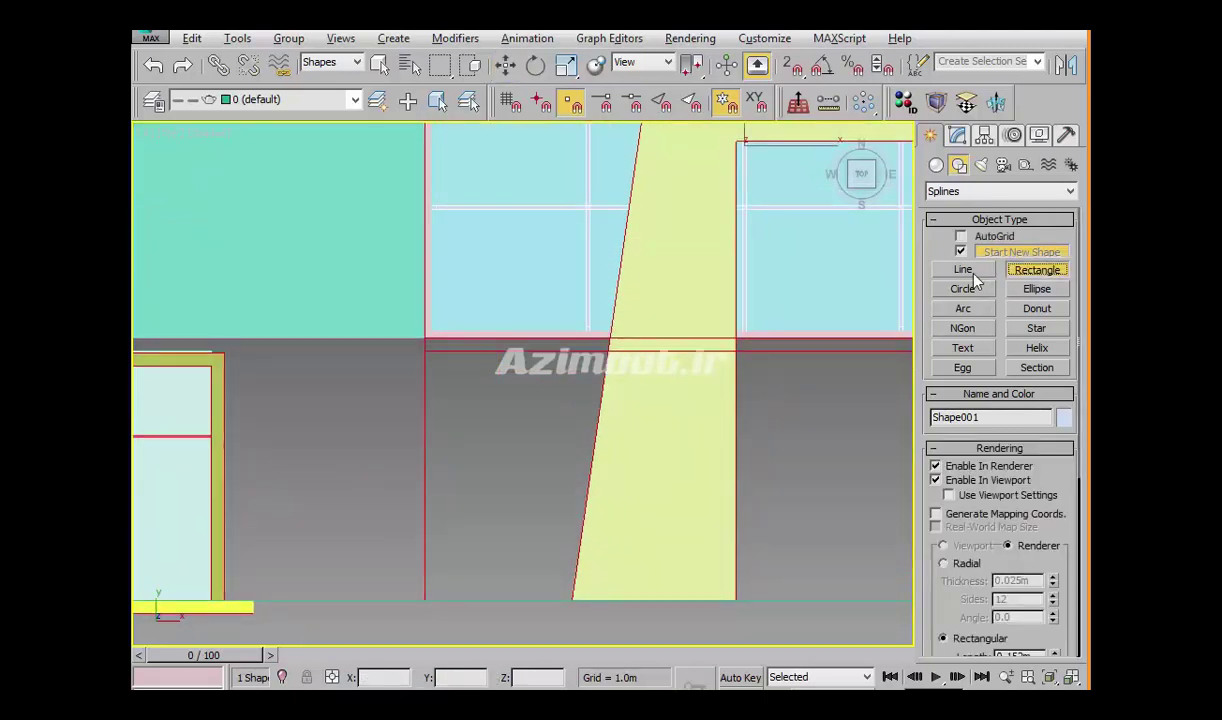
With snapping on, draw a new line up from the wall's bottom corner to its top
{"action": "left_click", "coordinate": [962, 269]}
{"action": "middle_click_drag", "start_coordinate": [461, 573], "coordinate": [442, 532]}
{"action": "key", "text": "s"}
{"action": "left_click", "coordinate": [440, 532]}
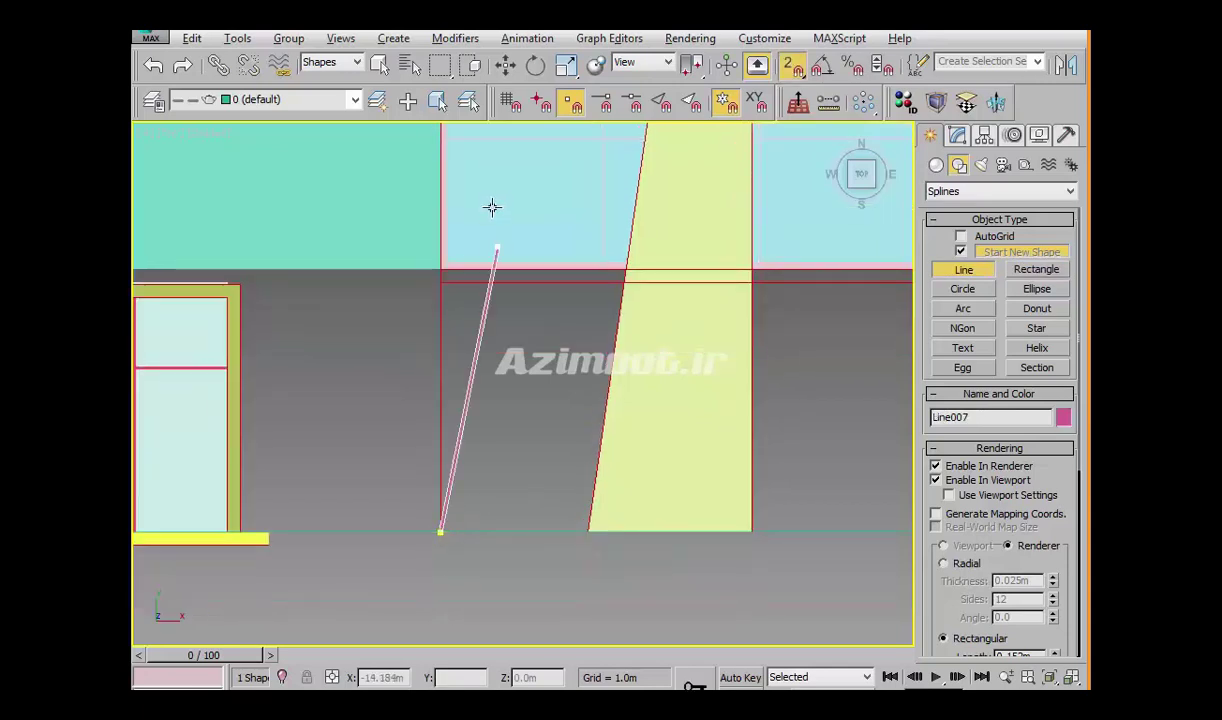
{"action": "left_click", "coordinate": [440, 266]}
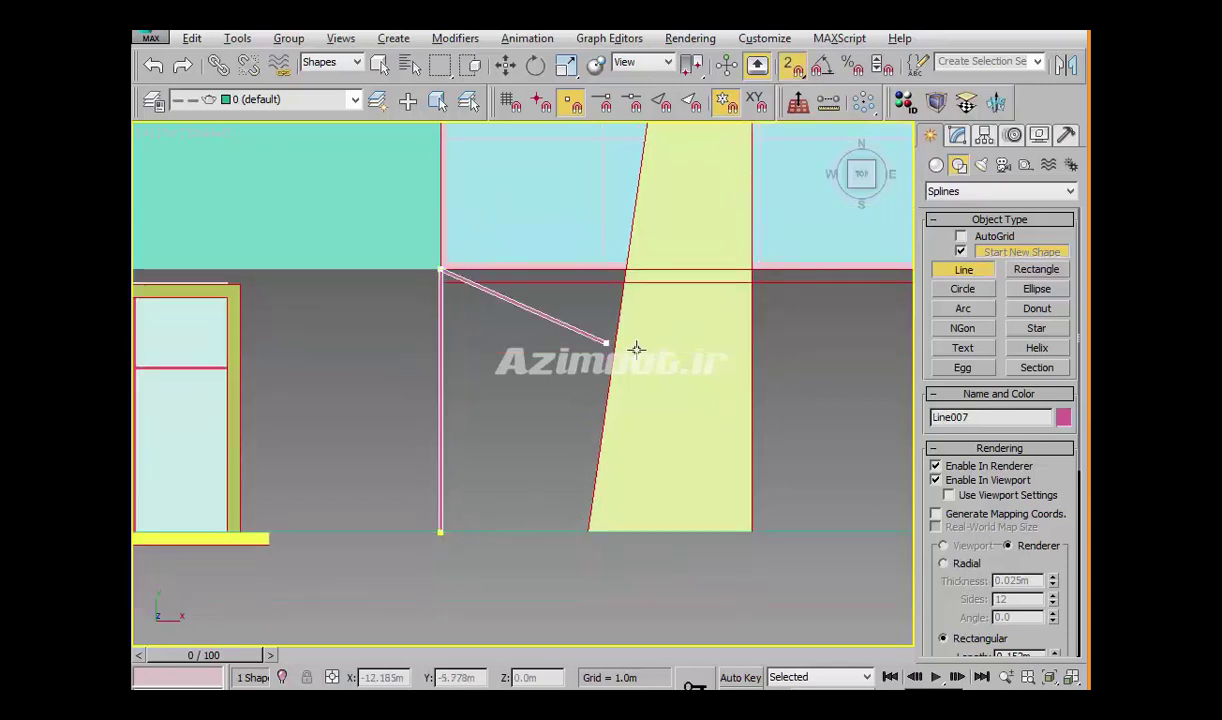
Set the line's rectangular section length to 0.252m and reduce its width slightly
{"action": "scroll", "coordinate": [480, 348], "scroll_direction": "down", "scroll_amount": 3}
{"action": "scroll", "coordinate": [708, 336], "scroll_direction": "up", "scroll_amount": 4}
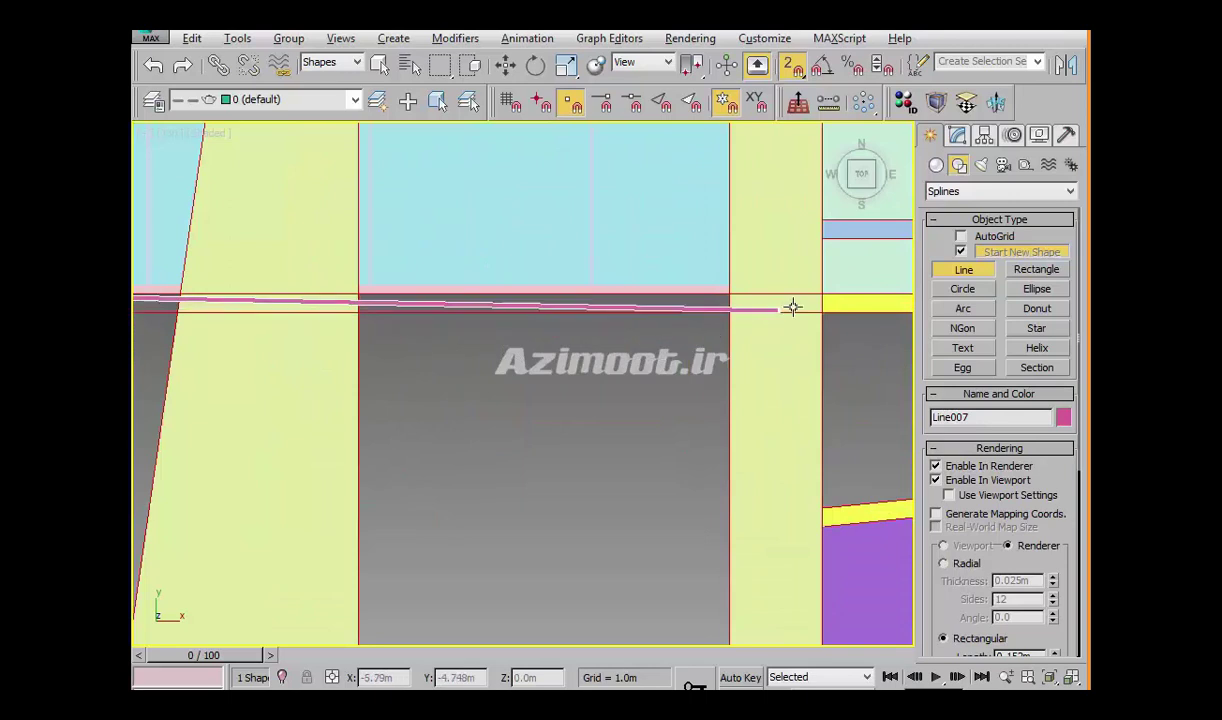
{"action": "scroll", "coordinate": [795, 365], "scroll_direction": "down", "scroll_amount": 3}
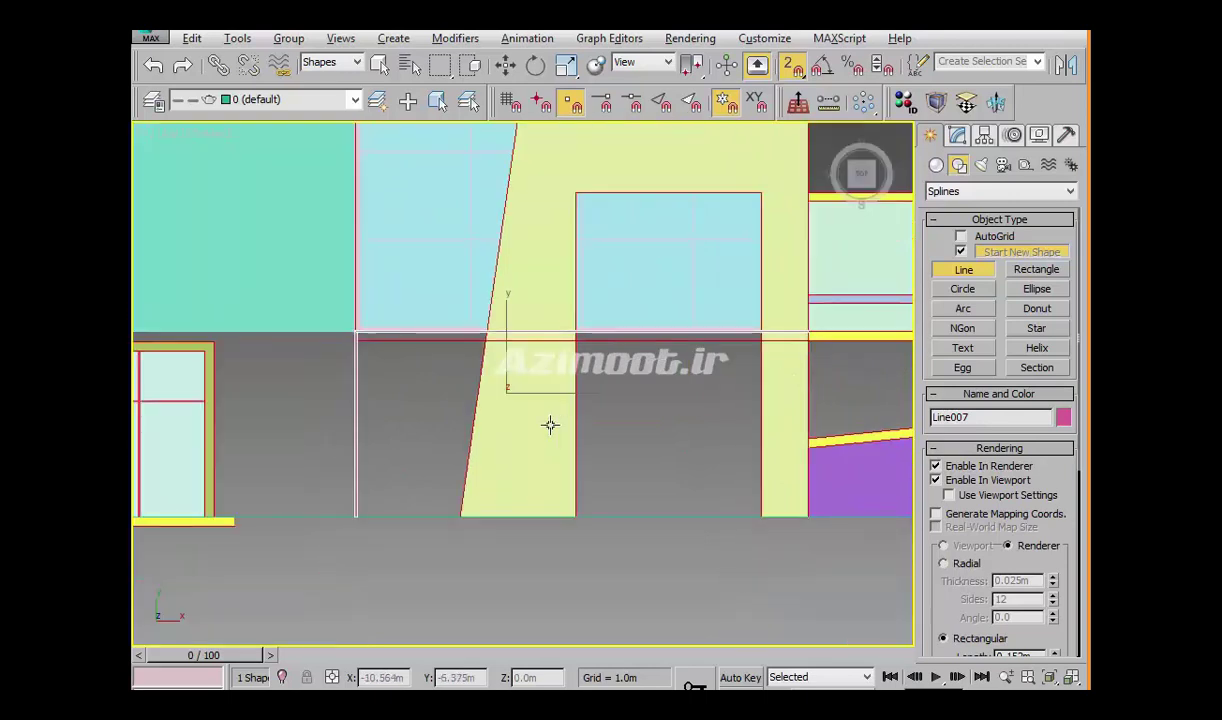
{"action": "middle_click_drag", "start_coordinate": [551, 423], "coordinate": [633, 409], "text": "alt"}
{"action": "scroll", "coordinate": [580, 450], "scroll_direction": "up", "scroll_amount": 3}
{"action": "scroll", "coordinate": [522, 489], "scroll_direction": "up", "scroll_amount": 2}
{"action": "scroll", "coordinate": [458, 445], "scroll_direction": "up", "scroll_amount": 3}
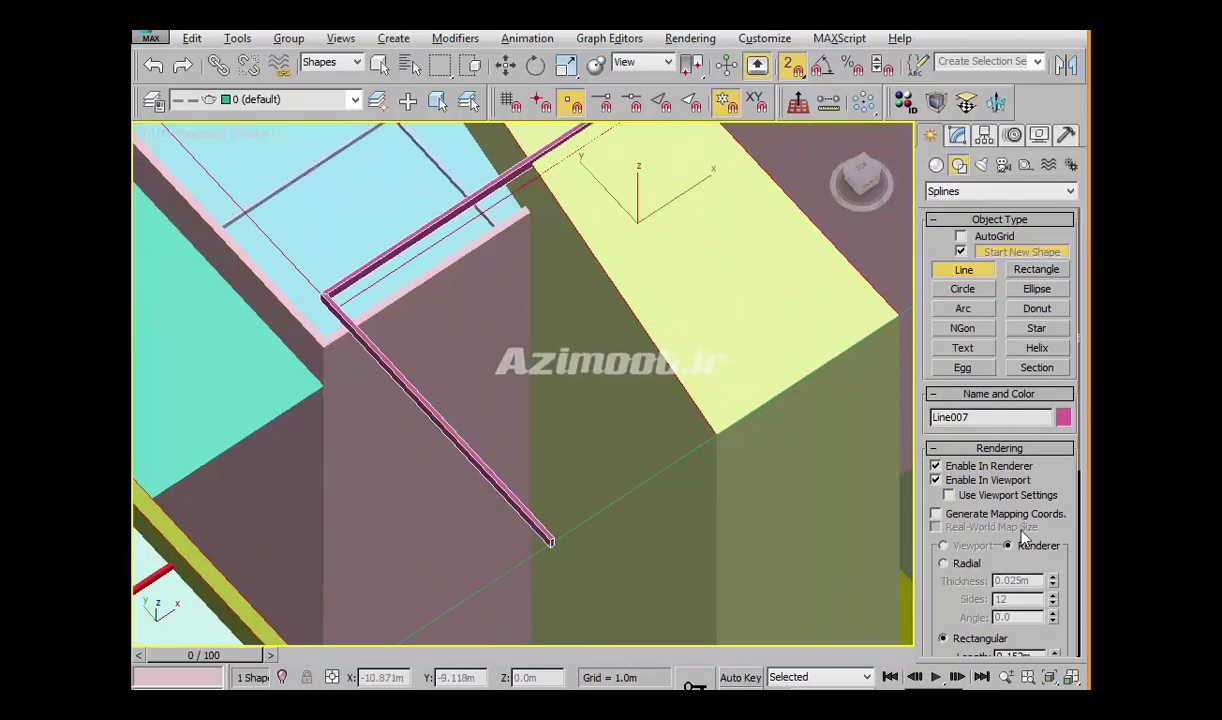
{"action": "scroll", "coordinate": [950, 526], "scroll_direction": "down", "scroll_amount": 3}
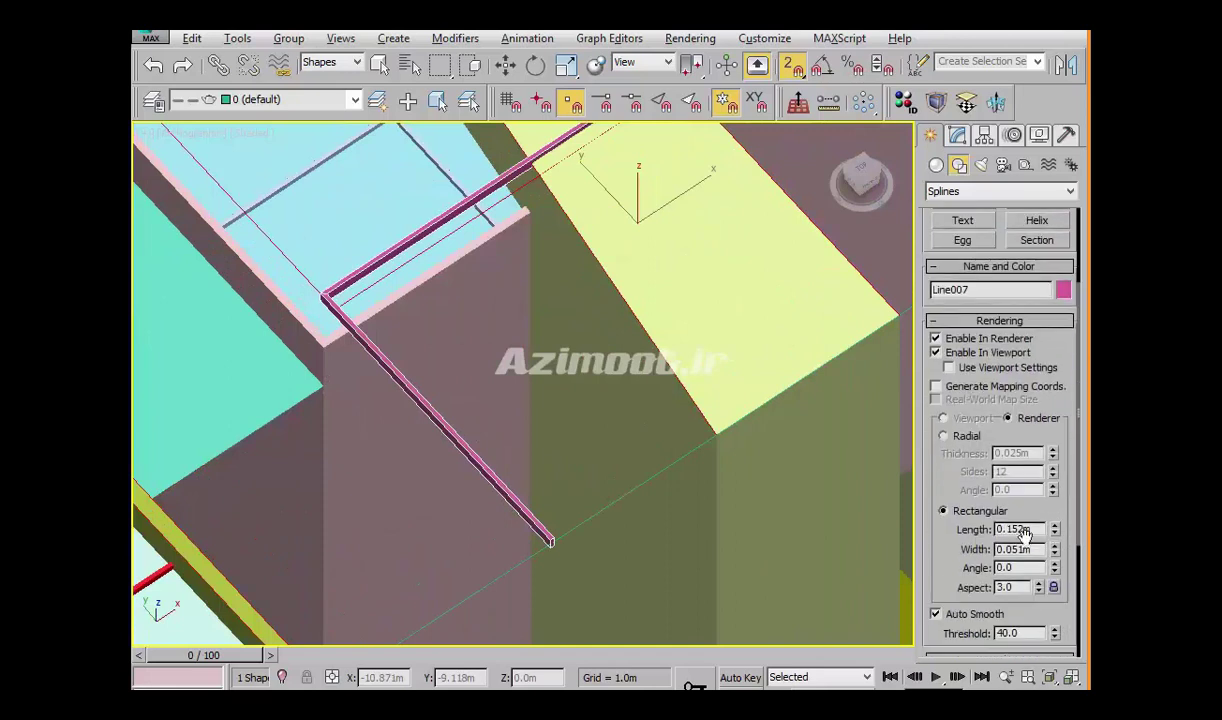
{"action": "mouse_move", "coordinate": [1054, 529]}
{"action": "left_mouse_down"}
{"action": "mouse_move", "coordinate": [1058, 552]}
{"action": "mouse_move", "coordinate": [1058, 530]}
{"action": "left_mouse_up"}
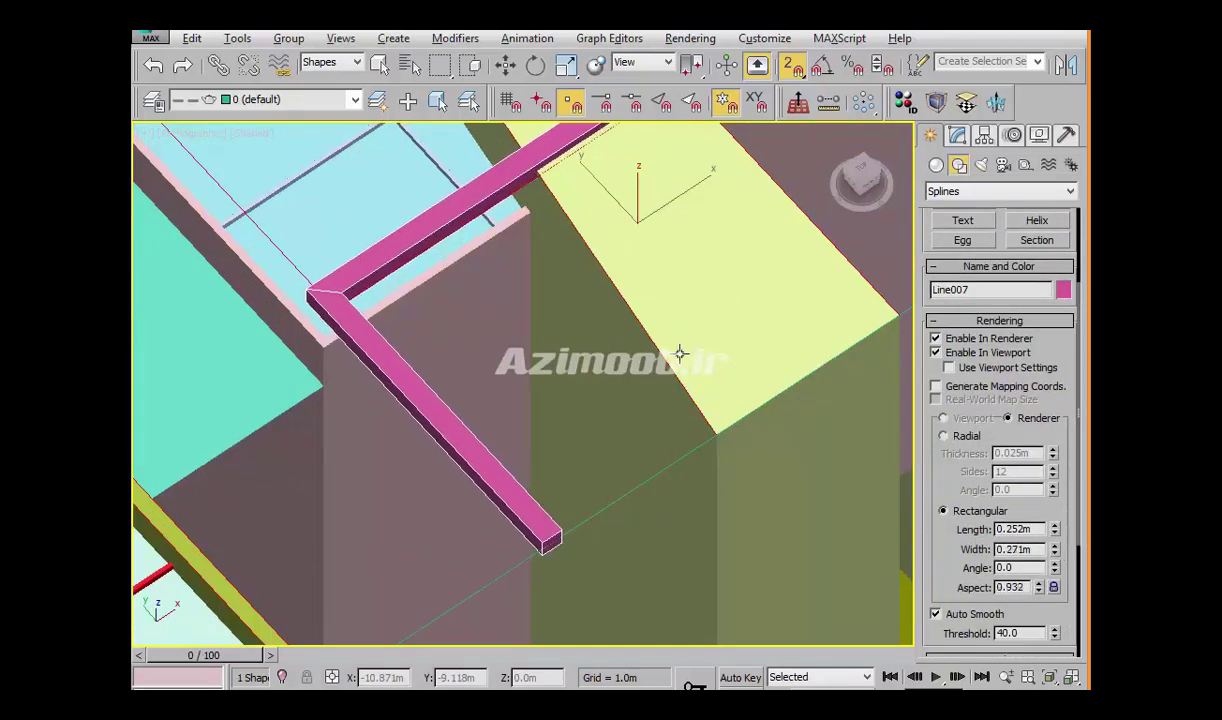
{"action": "key", "text": "t"}
{"action": "scroll", "coordinate": [551, 417], "scroll_direction": "up", "scroll_amount": 10}
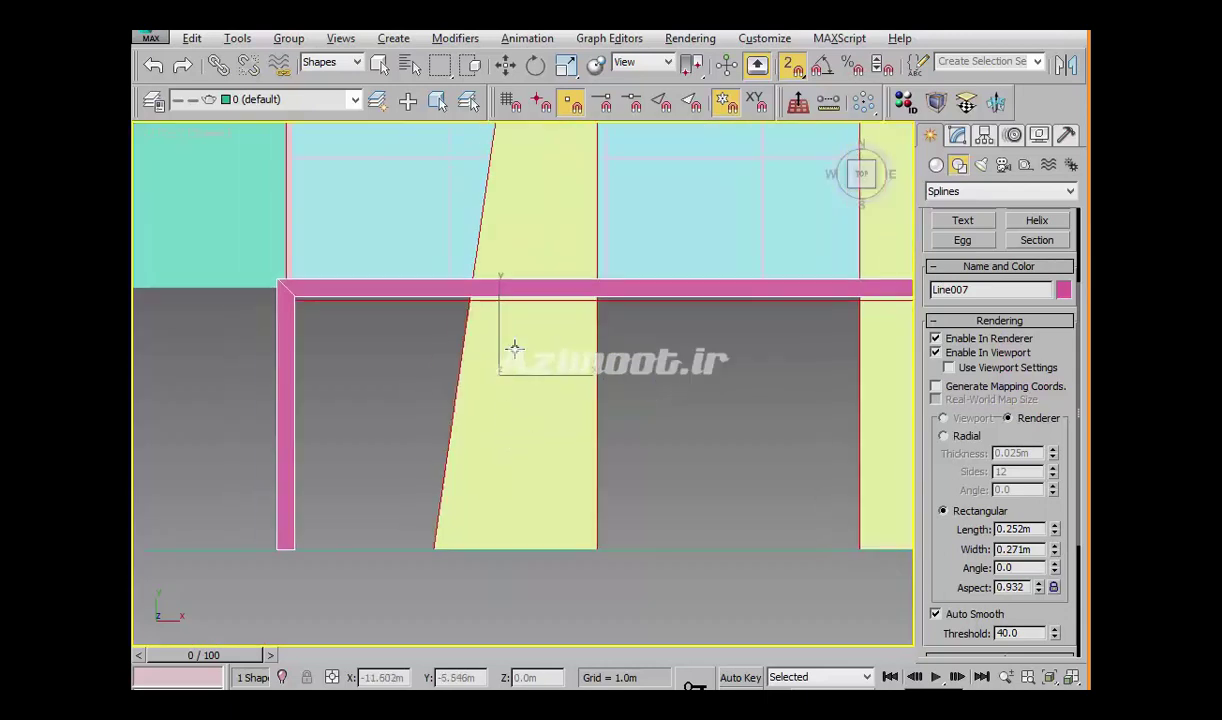
{"action": "left_click_drag", "start_coordinate": [1055, 549], "coordinate": [1057, 561]}
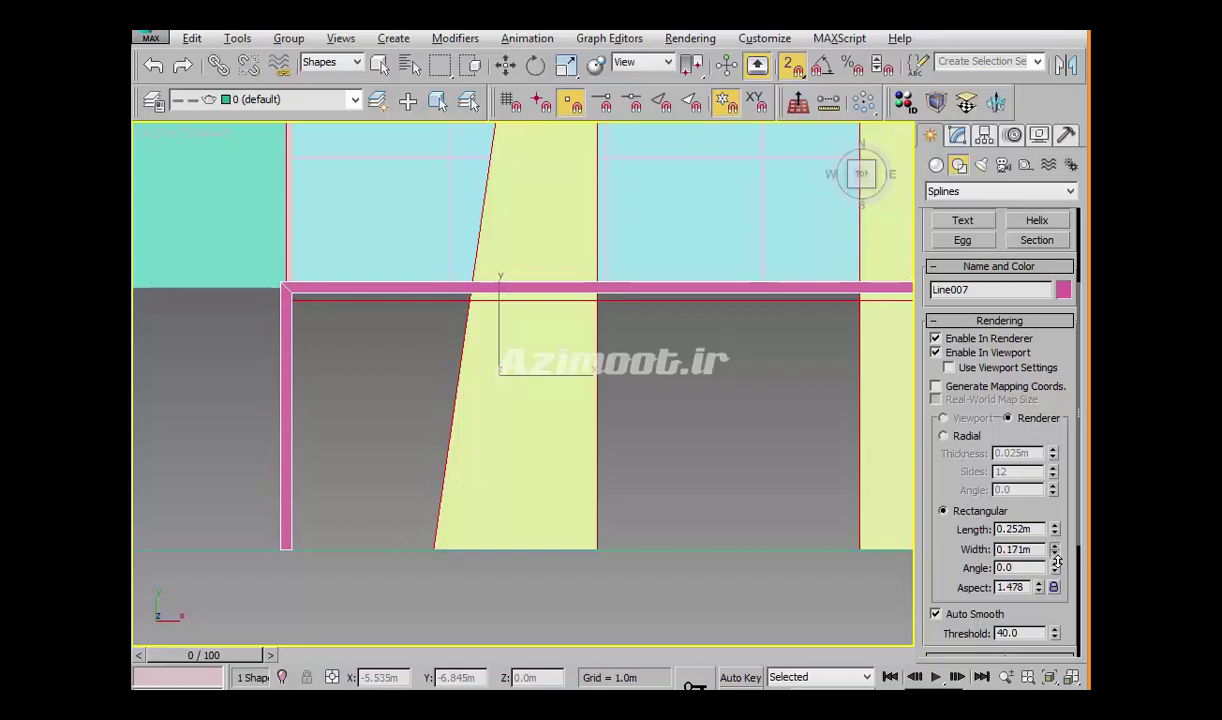
Move the pink line right along X, then turn snapping off
{"action": "middle_click_drag", "start_coordinate": [633, 335], "coordinate": [630, 355]}
{"action": "key", "text": "w"}
{"action": "mouse_move", "coordinate": [500, 395]}
{"action": "left_mouse_down"}
{"action": "mouse_move", "coordinate": [563, 397]}
{"action": "mouse_move", "coordinate": [537, 395]}
{"action": "mouse_move", "coordinate": [551, 398]}
{"action": "left_mouse_up"}
{"action": "key", "text": "s"}
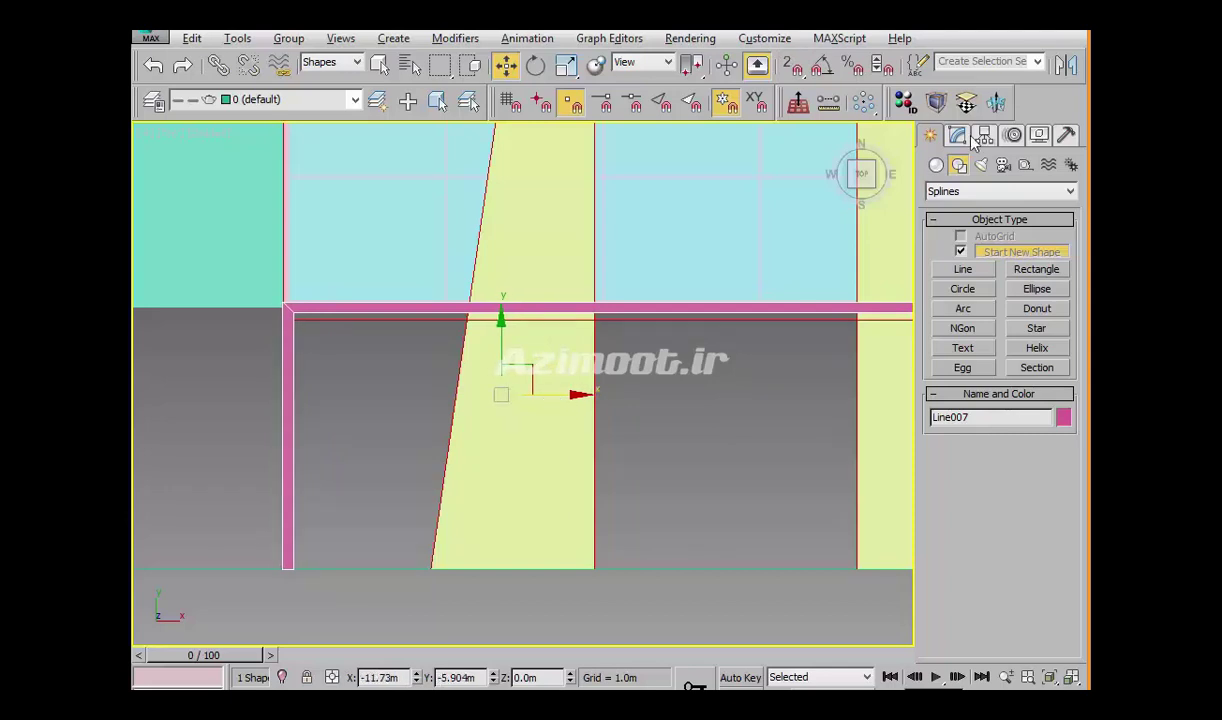
At Vertex level, region-select the pink line's corner vertex and move it down into alignment
{"action": "left_click", "coordinate": [969, 137]}
{"action": "left_click", "coordinate": [936, 211]}
{"action": "left_click", "coordinate": [971, 226]}
{"action": "scroll", "coordinate": [760, 340], "scroll_direction": "down", "scroll_amount": 2}
{"action": "left_click", "coordinate": [819, 326]}
{"action": "left_click_drag", "start_coordinate": [440, 363], "coordinate": [360, 300]}
{"action": "scroll", "coordinate": [531, 311], "scroll_direction": "up", "scroll_amount": 2}
{"action": "left_click_drag", "start_coordinate": [205, 305], "coordinate": [206, 324]}
Widen the rectangular section to 0.201m and orbit to check the bar in 3D
{"action": "left_click_drag", "start_coordinate": [1052, 600], "coordinate": [1052, 560]}
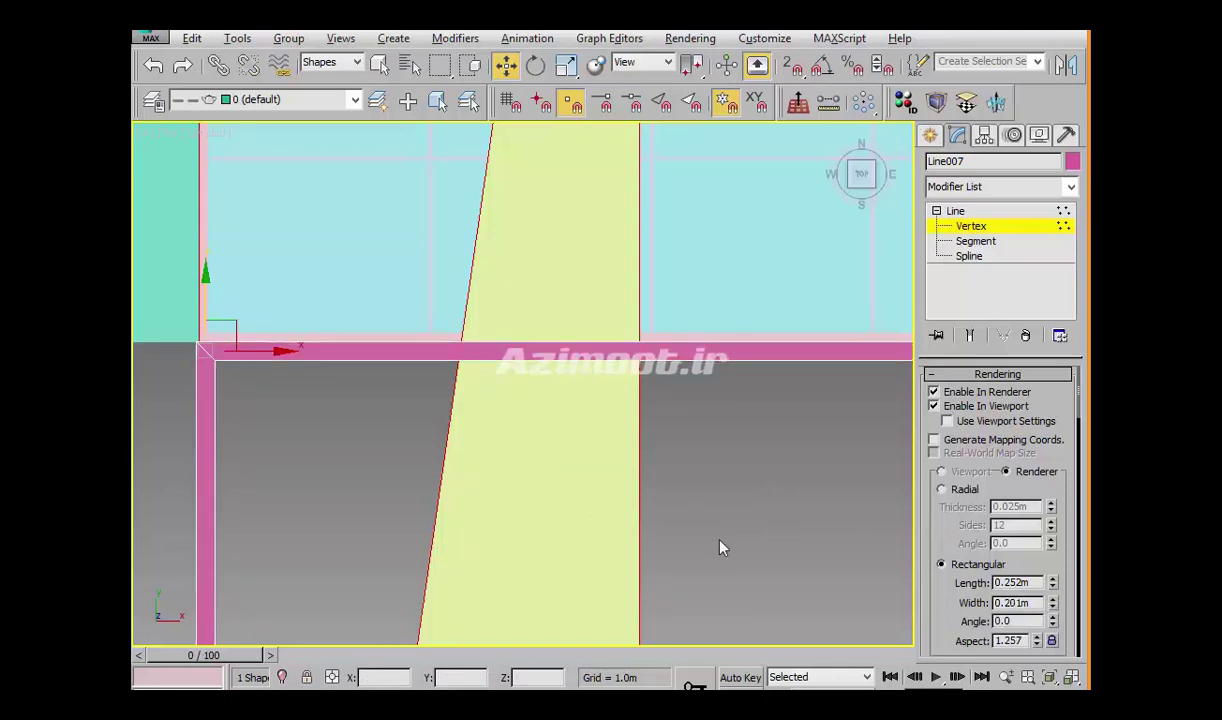
{"action": "scroll", "coordinate": [603, 469], "scroll_direction": "down", "scroll_amount": 1}
{"action": "scroll", "coordinate": [608, 499], "scroll_direction": "down", "scroll_amount": 3}
{"action": "mouse_move", "coordinate": [608, 499]}
{"action": "middle_mouse_down", "text": "alt"}
{"action": "mouse_move", "coordinate": [758, 428]}
{"action": "mouse_move", "coordinate": [521, 484]}
{"action": "mouse_move", "coordinate": [547, 457]}
{"action": "middle_mouse_up", "text": "alt"}
{"action": "left_click", "coordinate": [930, 137]}
{"action": "scroll", "coordinate": [610, 470], "scroll_direction": "up", "scroll_amount": 5}
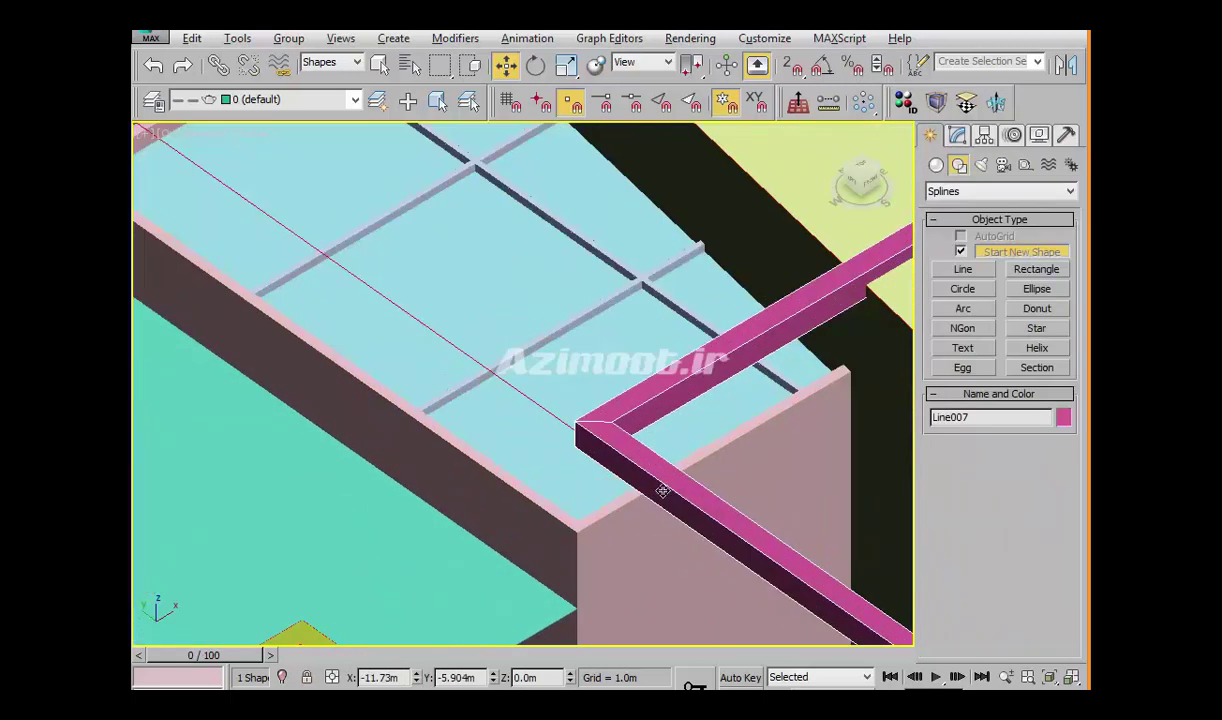
{"action": "scroll", "coordinate": [664, 397], "scroll_direction": "down", "scroll_amount": 3}
Convert the pink line to an Editable Poly
{"action": "right_click", "coordinate": [664, 392]}
{"action": "mouse_move", "coordinate": [730, 582]}
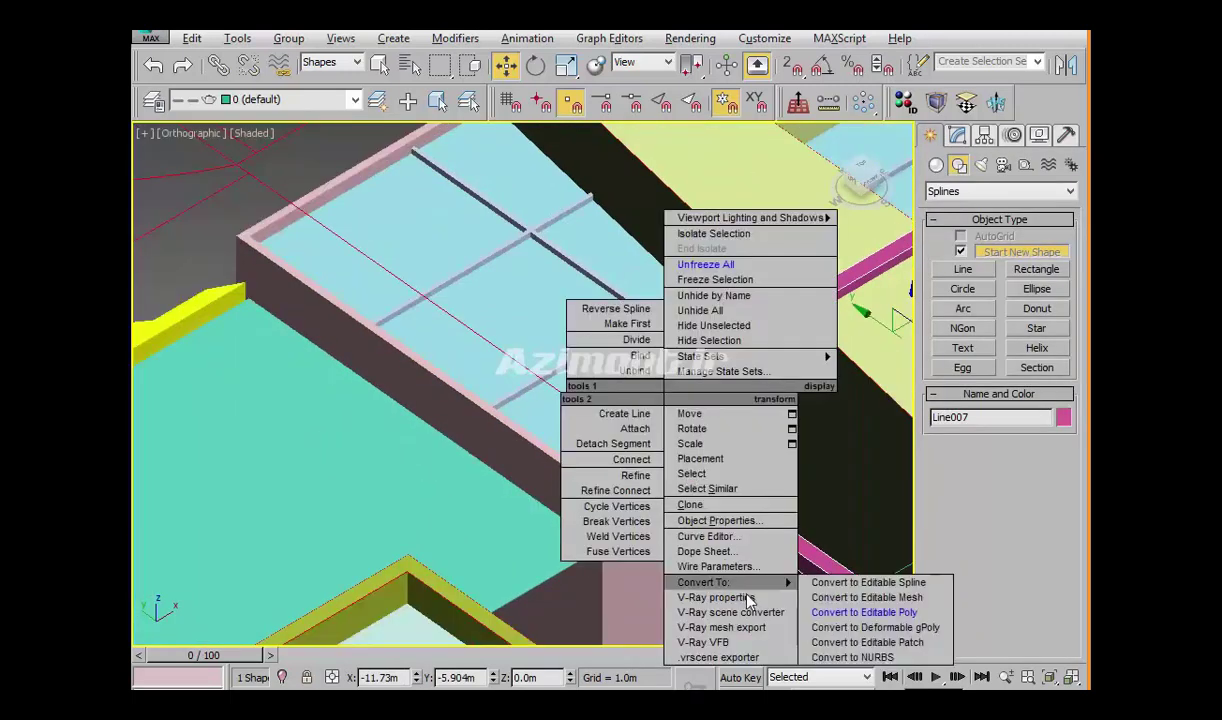
{"action": "left_click", "coordinate": [864, 612]}
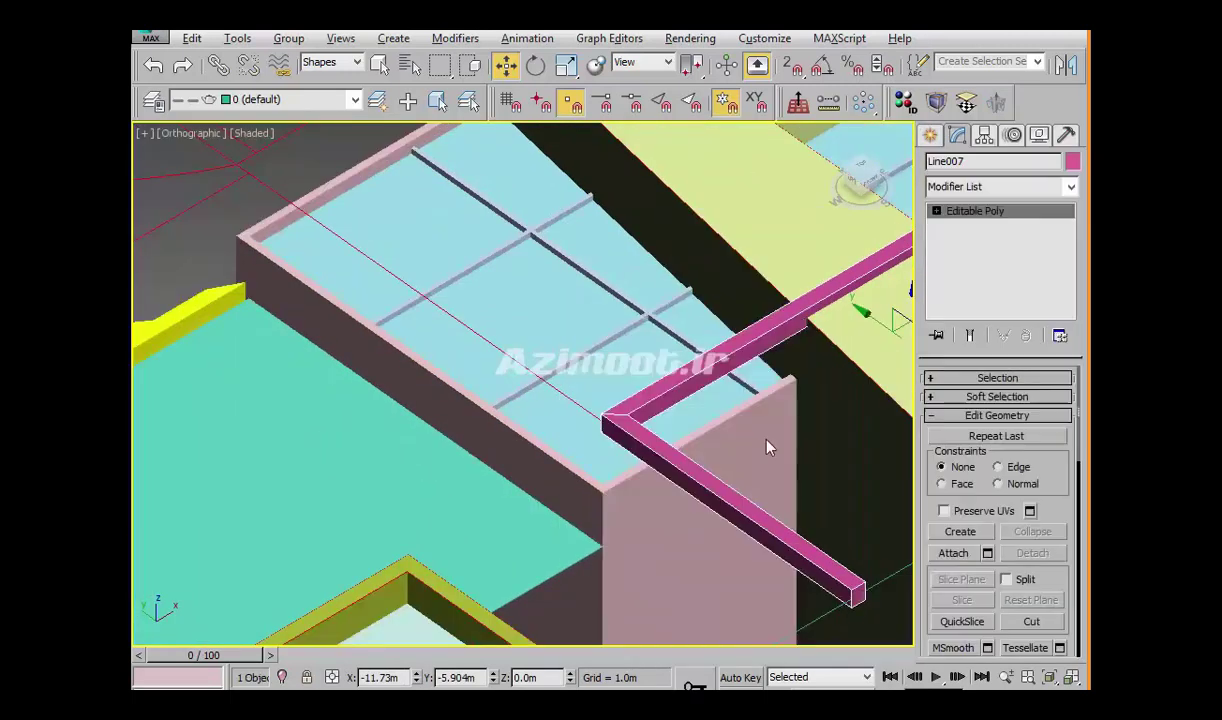
{"action": "middle_click_drag", "start_coordinate": [821, 320], "coordinate": [619, 249]}
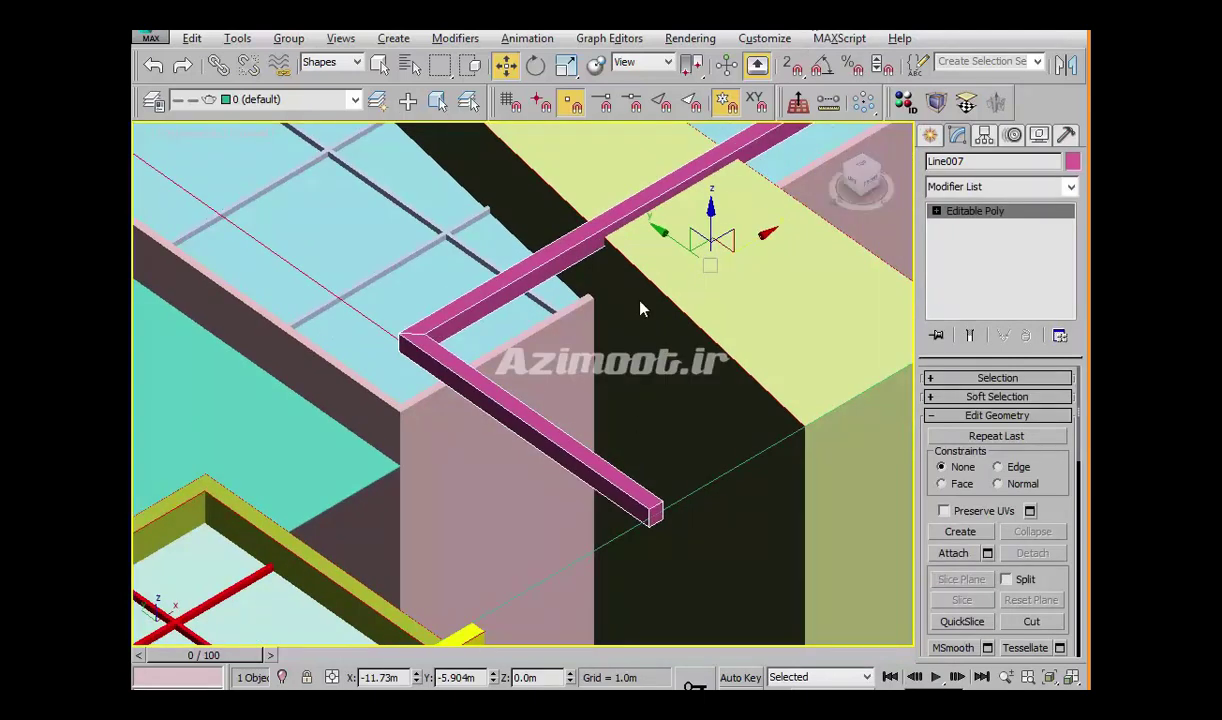
{"action": "middle_click_drag", "start_coordinate": [360, 325], "coordinate": [410, 353]}
{"action": "scroll", "coordinate": [427, 355], "scroll_direction": "up", "scroll_amount": 3}
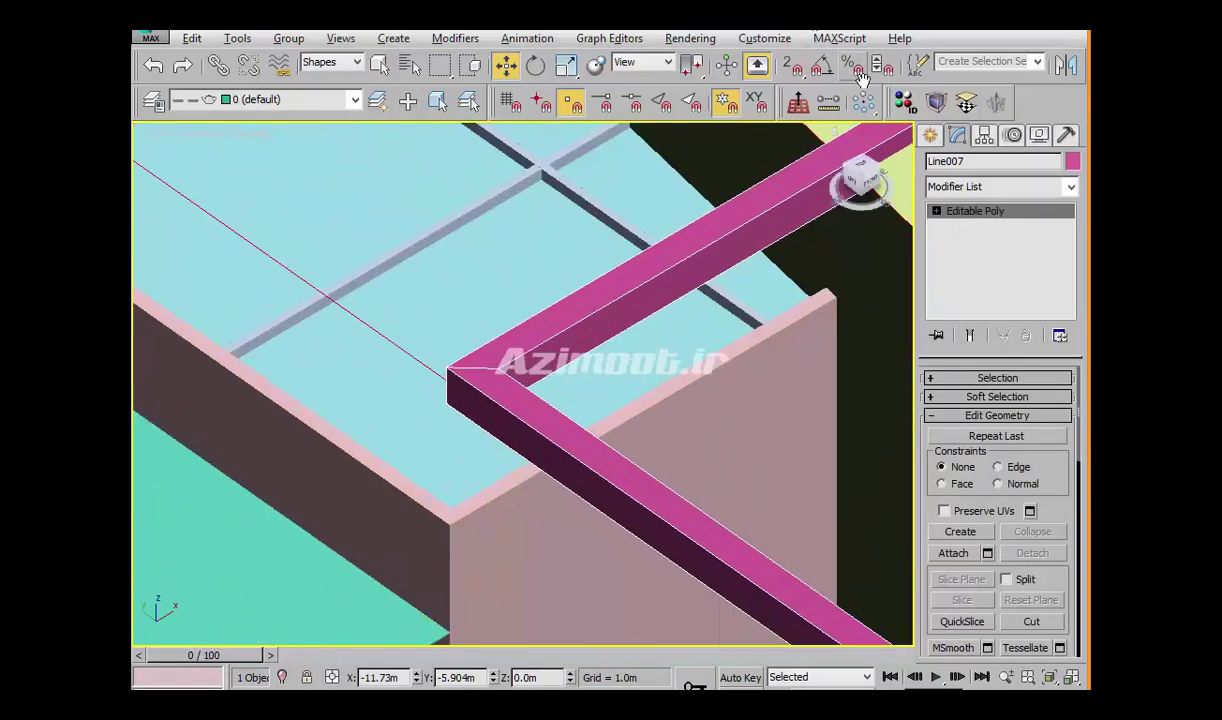
With 3D Snap on, lower the pink beam 1.126m in Z to the wall corner
{"action": "left_click", "coordinate": [790, 62]}
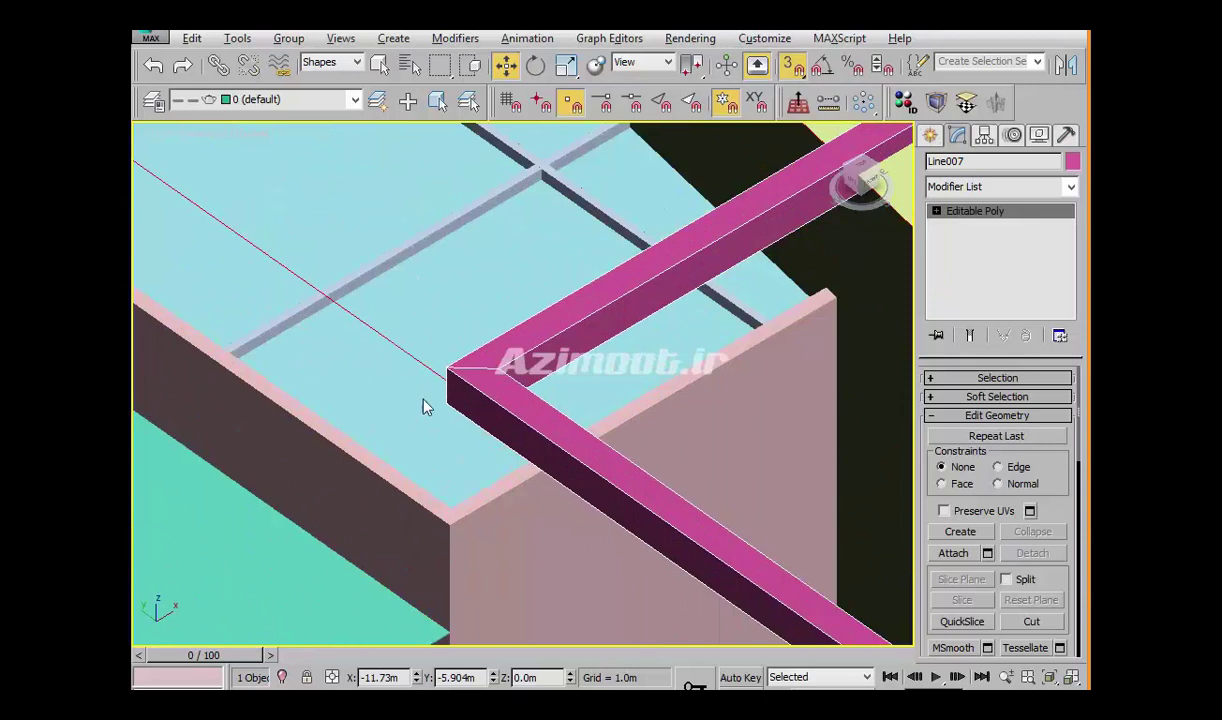
{"action": "middle_click_drag", "start_coordinate": [420, 400], "coordinate": [560, 408]}
{"action": "scroll", "coordinate": [560, 408], "scroll_direction": "up", "scroll_amount": 3}
{"action": "scroll", "coordinate": [547, 350], "scroll_direction": "down", "scroll_amount": 3}
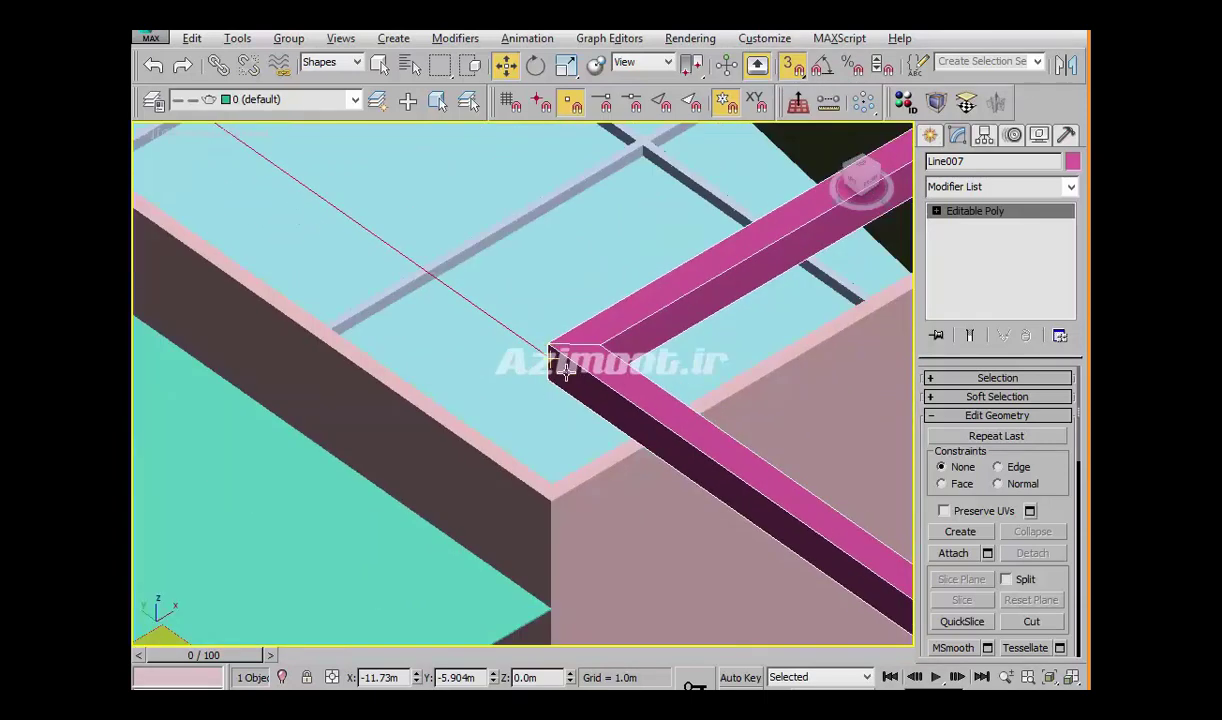
{"action": "mouse_move", "coordinate": [549, 343]}
{"action": "left_mouse_down"}
{"action": "mouse_move", "coordinate": [556, 510]}
{"action": "mouse_move", "coordinate": [554, 496]}
{"action": "left_mouse_up"}
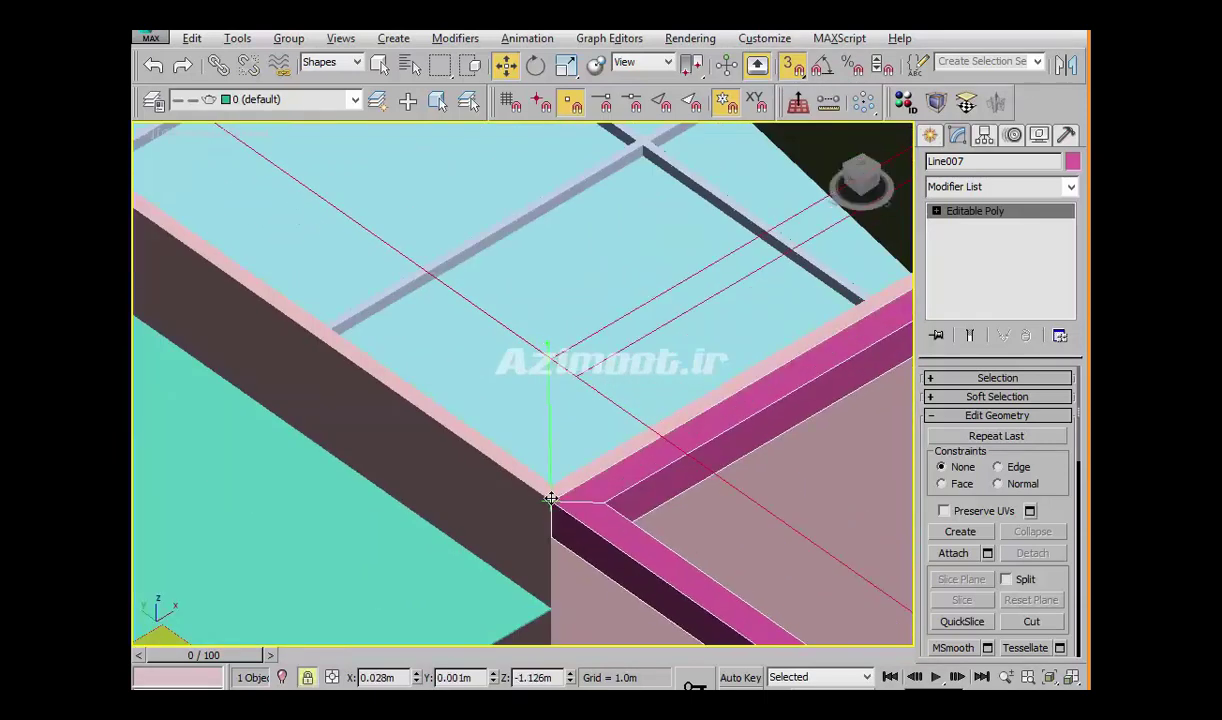
{"action": "scroll", "coordinate": [548, 374], "scroll_direction": "down", "scroll_amount": 5}
{"action": "scroll", "coordinate": [548, 374], "scroll_direction": "up", "scroll_amount": 3}
{"action": "scroll", "coordinate": [554, 406], "scroll_direction": "down", "scroll_amount": 2}
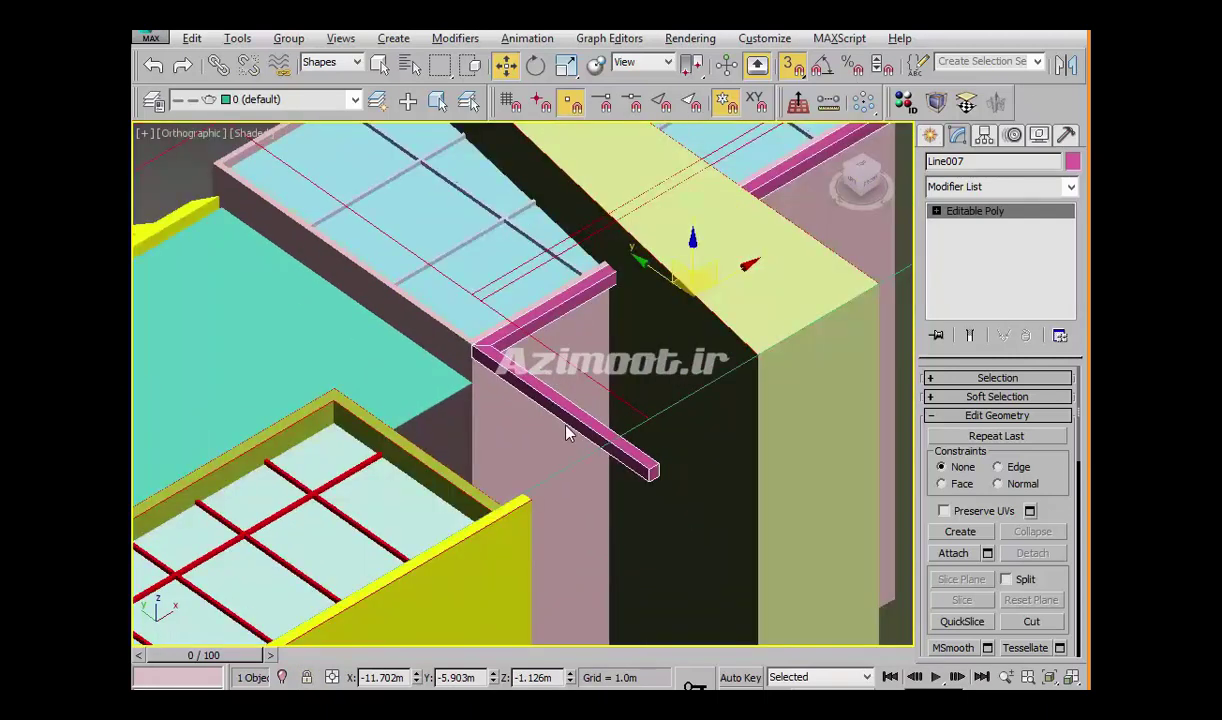
{"action": "scroll", "coordinate": [567, 431], "scroll_direction": "up", "scroll_amount": 4}
{"action": "middle_click_drag", "start_coordinate": [567, 275], "coordinate": [499, 634]}
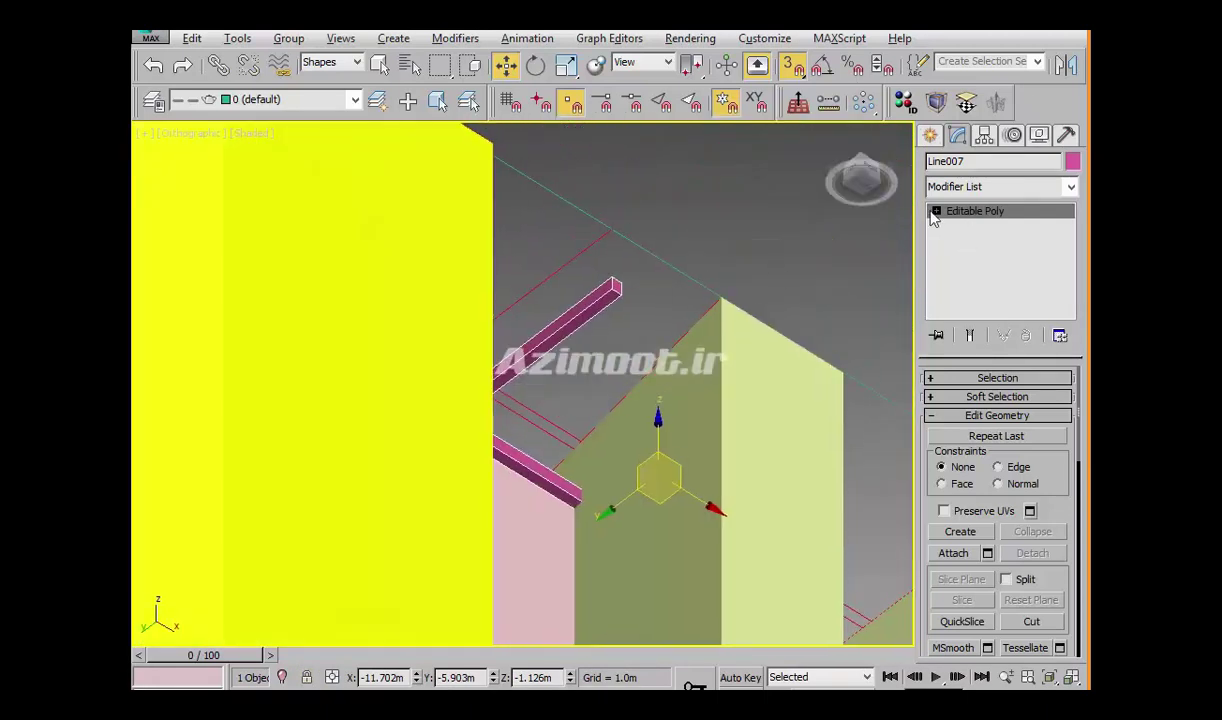
At Polygon level, select the top face of the pink bar
{"action": "left_click", "coordinate": [935, 212]}
{"action": "left_click", "coordinate": [972, 271]}
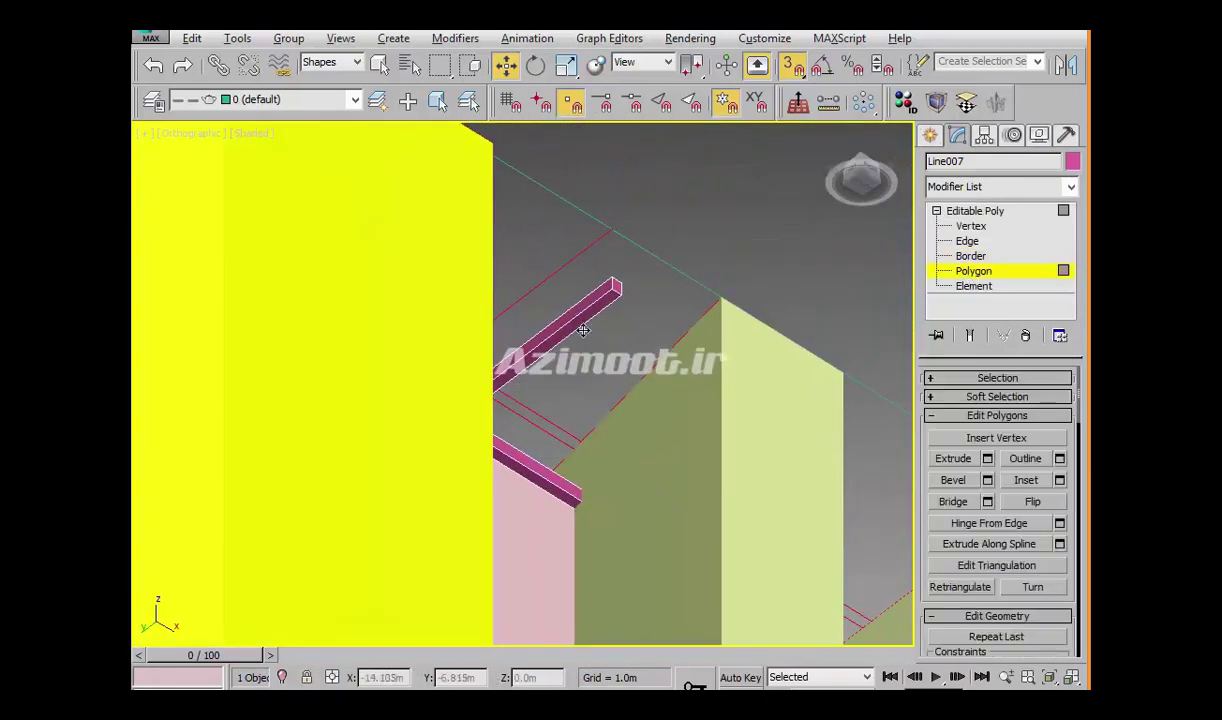
{"action": "left_click", "coordinate": [583, 330]}
{"action": "mouse_move", "coordinate": [525, 455]}
{"action": "middle_mouse_down", "text": "alt"}
{"action": "mouse_move", "coordinate": [592, 385]}
{"action": "mouse_move", "coordinate": [584, 432]}
{"action": "middle_mouse_up", "text": "alt"}
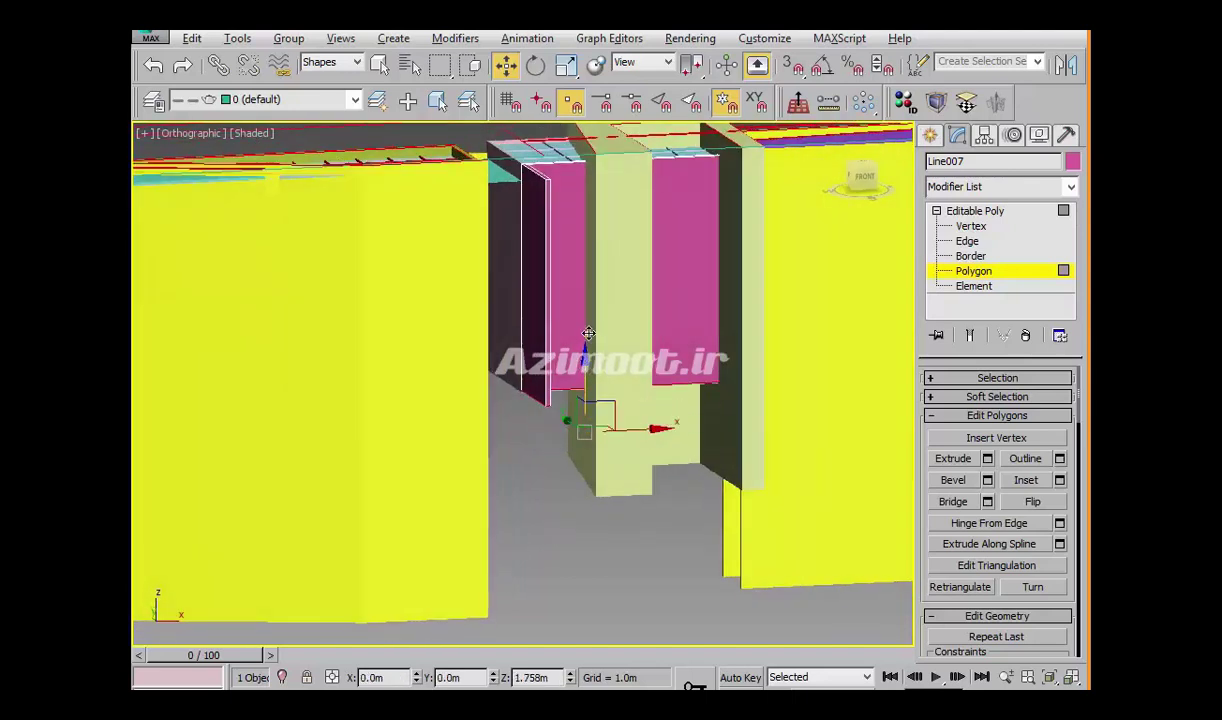
{"action": "mouse_move", "coordinate": [584, 366]}
{"action": "middle_mouse_down", "text": "alt"}
{"action": "mouse_move", "coordinate": [593, 489]}
{"action": "mouse_move", "coordinate": [657, 415]}
{"action": "mouse_move", "coordinate": [586, 545]}
{"action": "middle_mouse_up", "text": "alt"}
Switch to the Top view and open the save dialog
{"action": "key", "text": "t"}
{"action": "scroll", "coordinate": [586, 520], "scroll_direction": "up", "scroll_amount": 5}
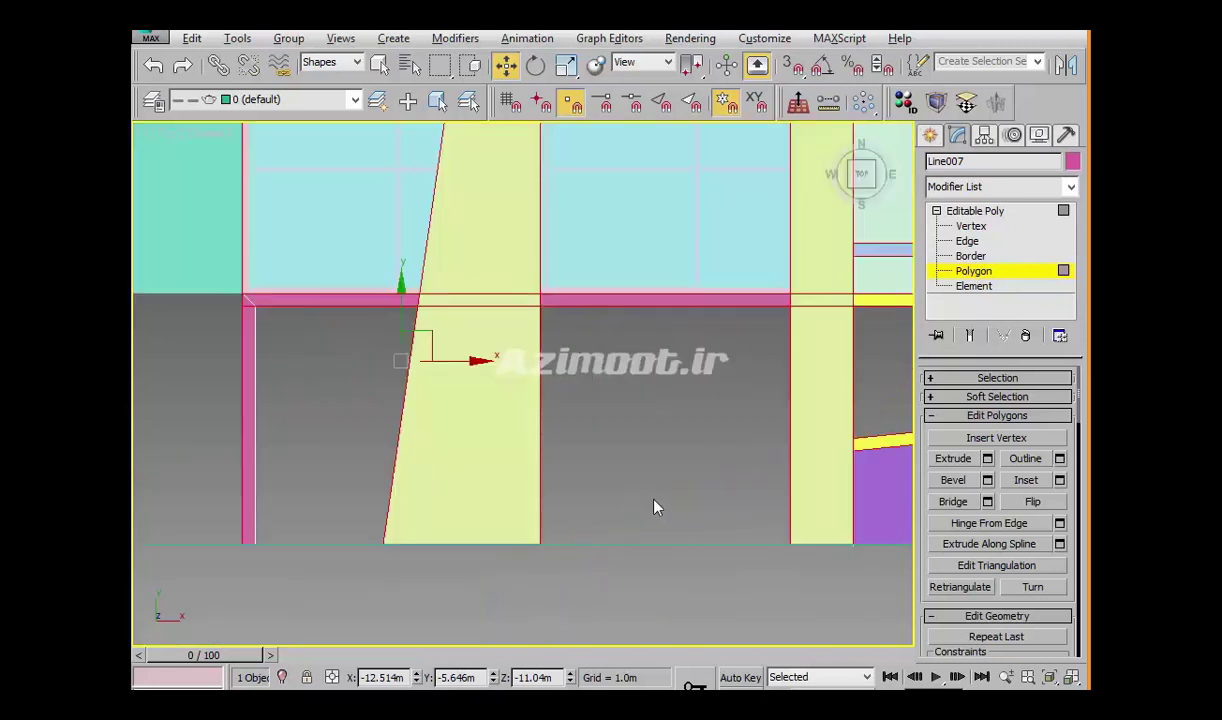
{"action": "scroll", "coordinate": [600, 500], "scroll_direction": "down", "scroll_amount": 3}
{"action": "key", "text": "ctrl+s"}
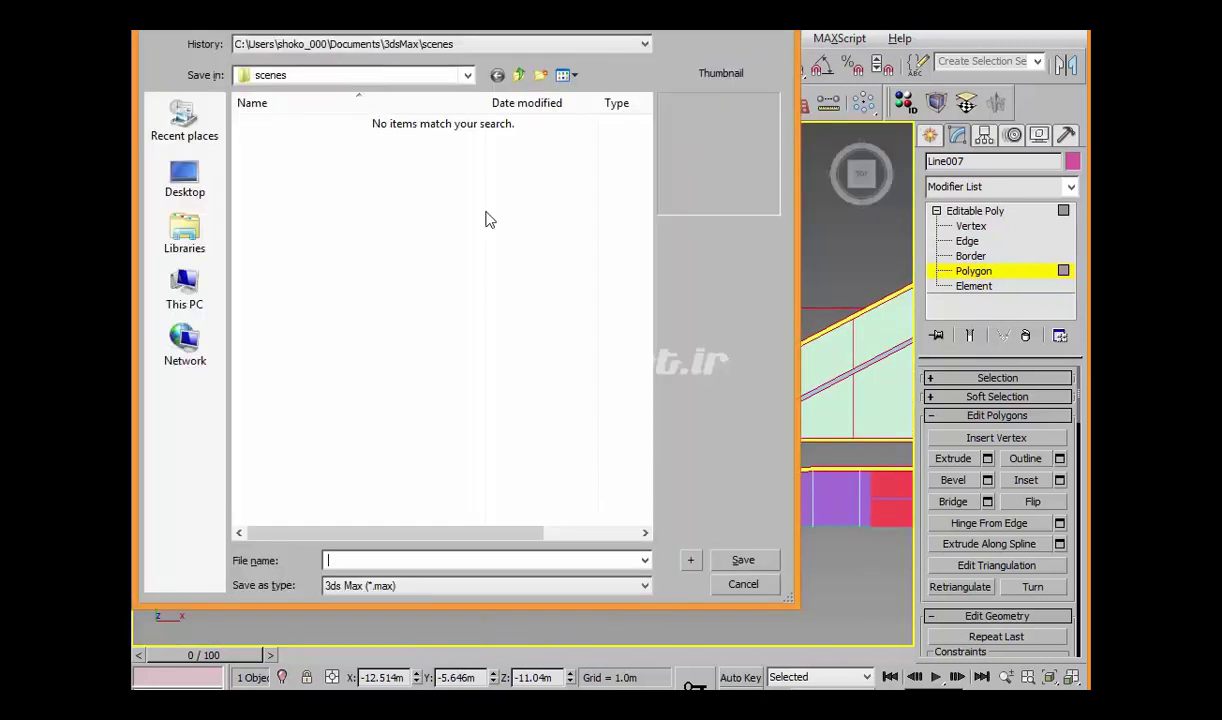
Go to Desktop\PMC2-7 and save the scene as '7' in 3ds Max 2012 (*.max) format
{"action": "left_click", "coordinate": [335, 79]}
{"action": "left_click", "coordinate": [290, 106]}
{"action": "left_click", "coordinate": [426, 565]}
{"action": "type", "text": "PMC2"}
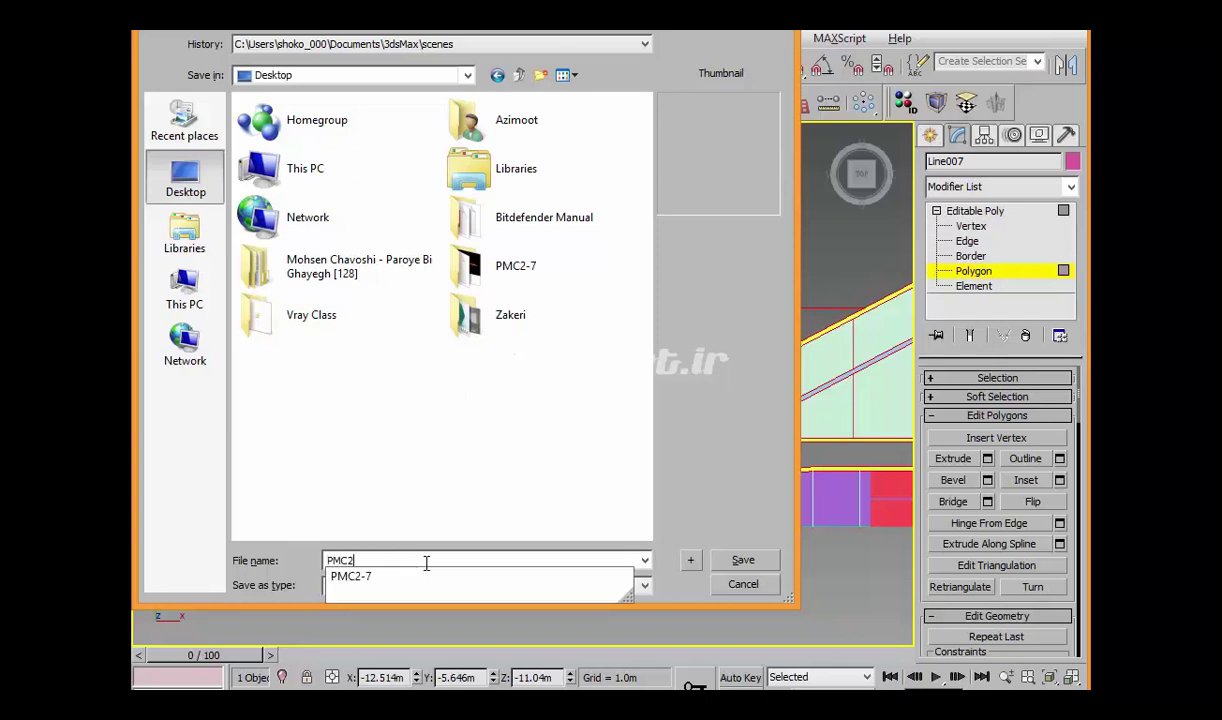
{"action": "type", "text": "-7"}
{"action": "key", "text": "Return"}
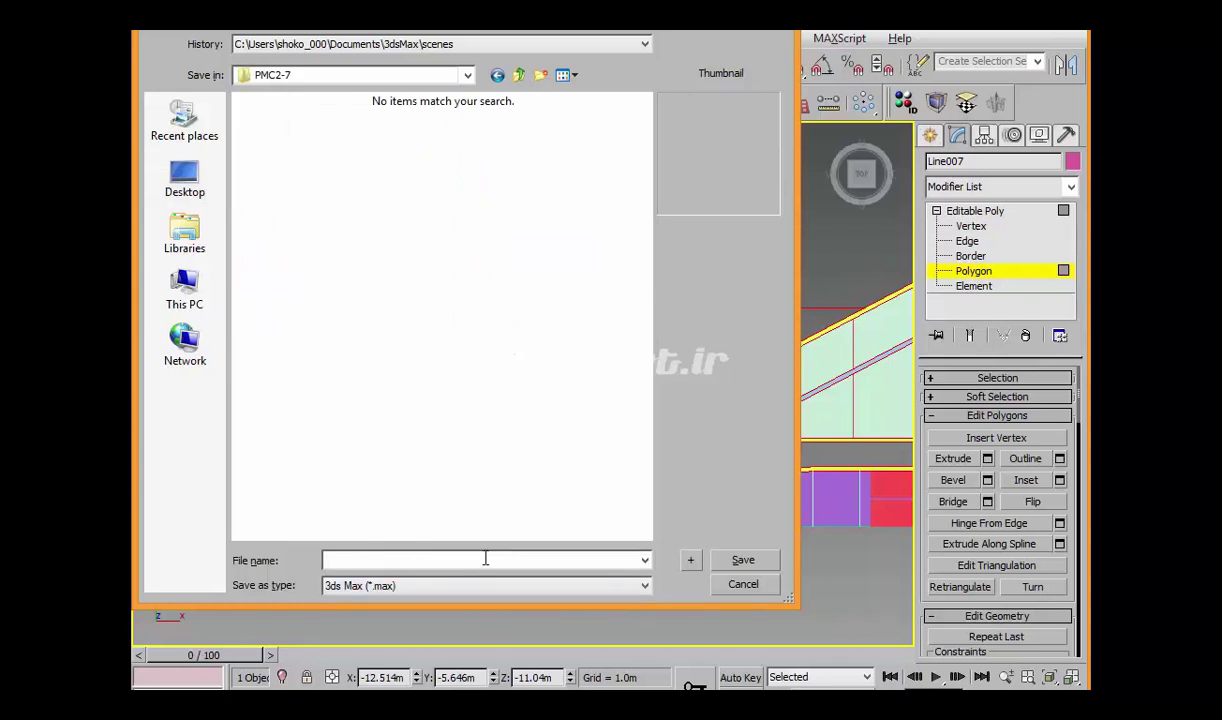
{"action": "type", "text": "7"}
{"action": "left_click", "coordinate": [575, 590]}
{"action": "left_click", "coordinate": [490, 615]}
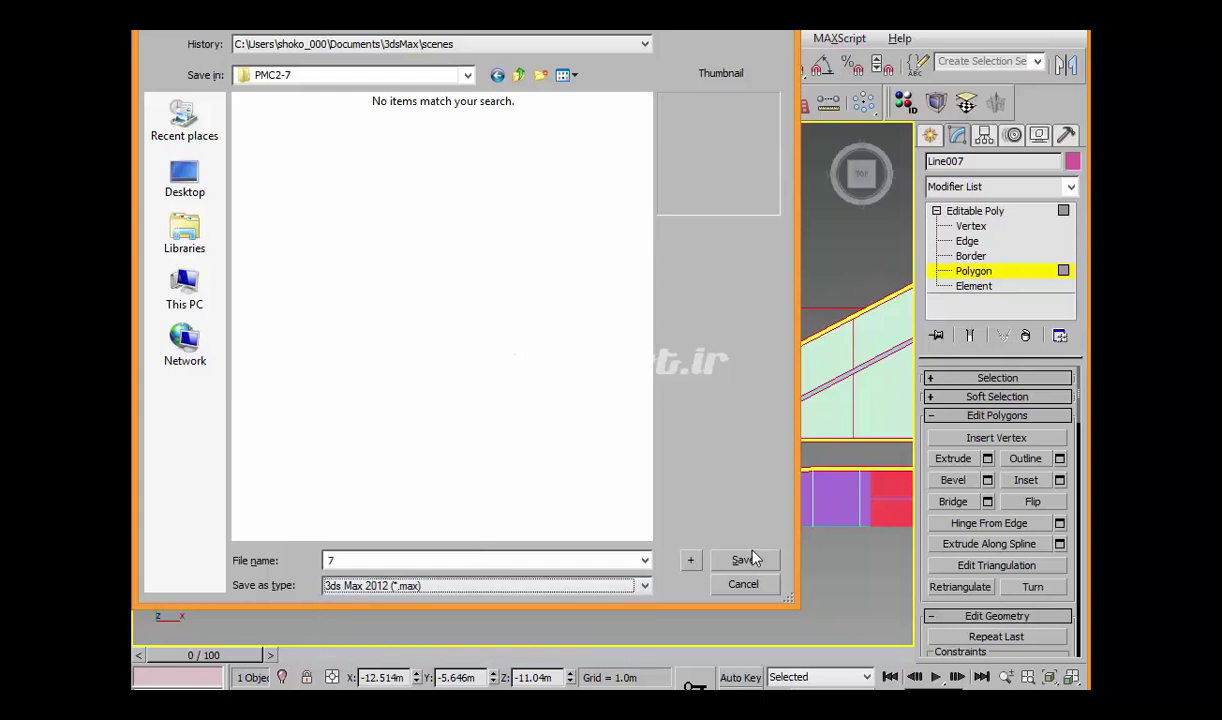
{"action": "left_click", "coordinate": [758, 561]}
{"action": "middle_click_drag", "start_coordinate": [665, 414], "coordinate": [668, 427]}
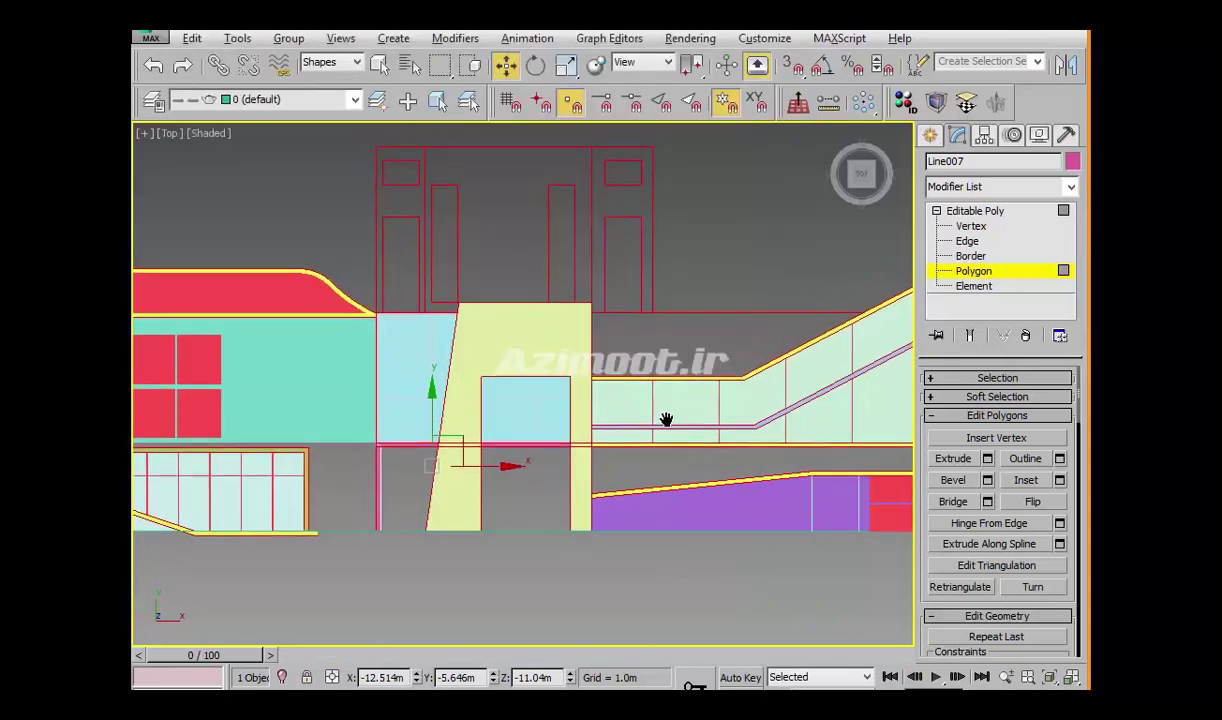